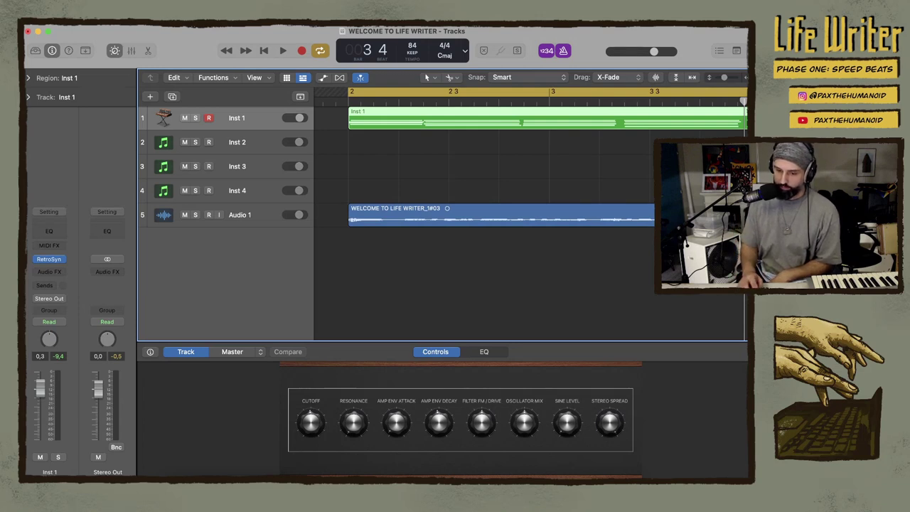
Play the loop, add a new audio track below Audio 1, and arm it for recording
key(space)
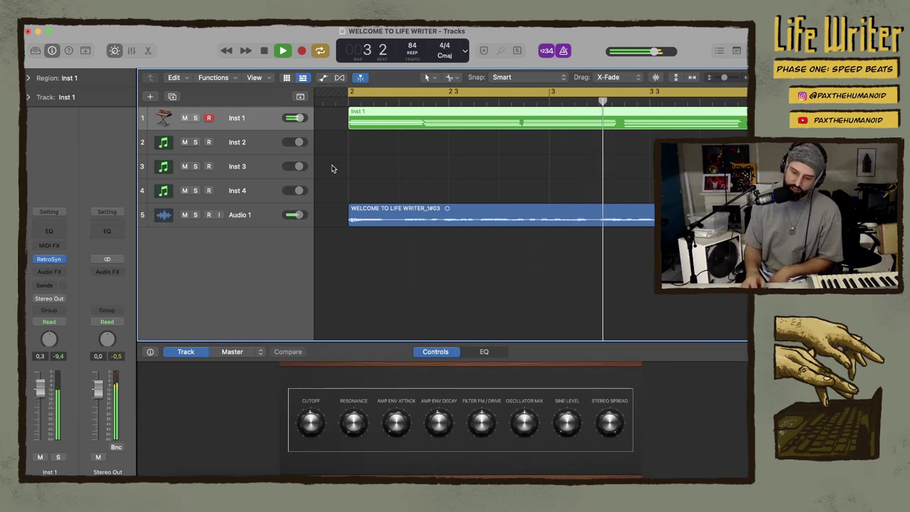
click(249, 214)
key(super+alt+a)
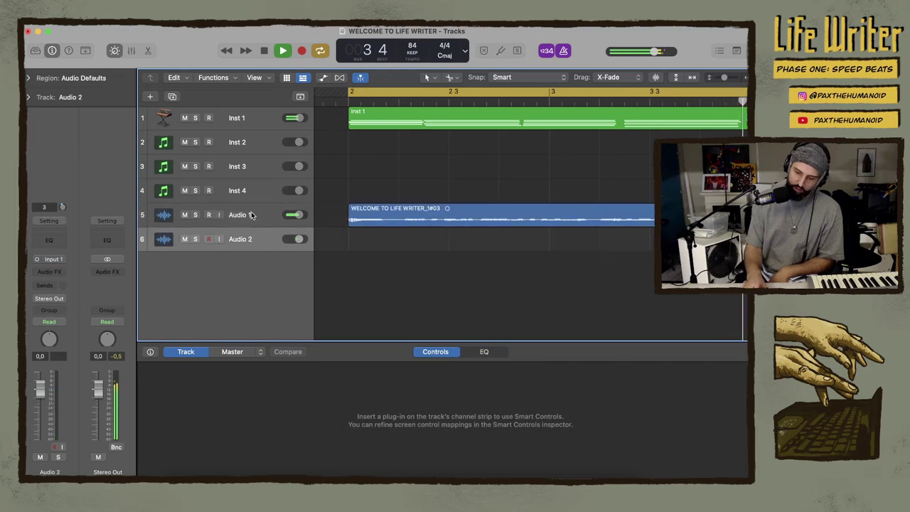
click(209, 240)
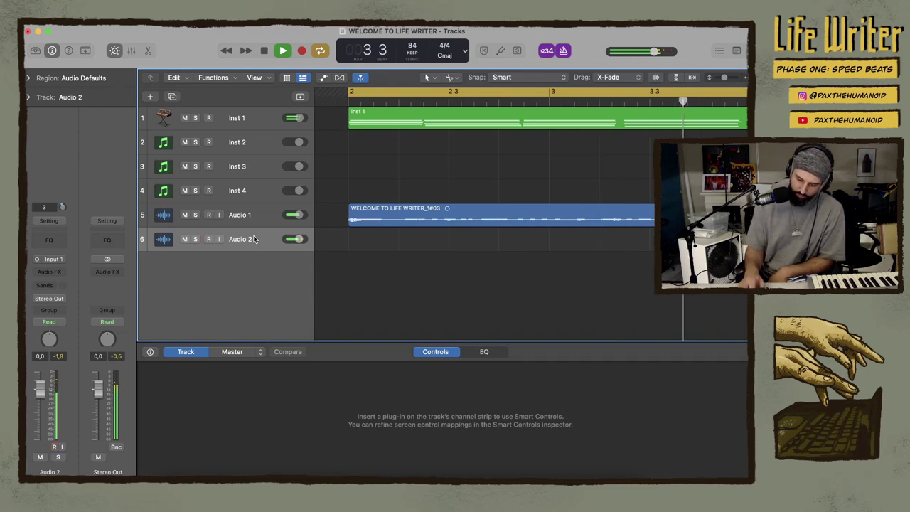
Record looped takes on the Audio 2 track, collapse the take folder, and try to use Take 1
key(r)
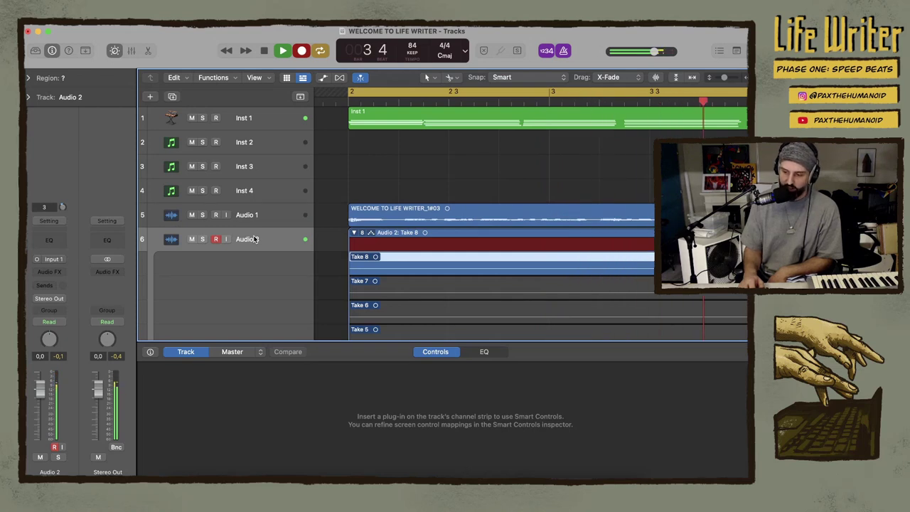
key(shift+r)
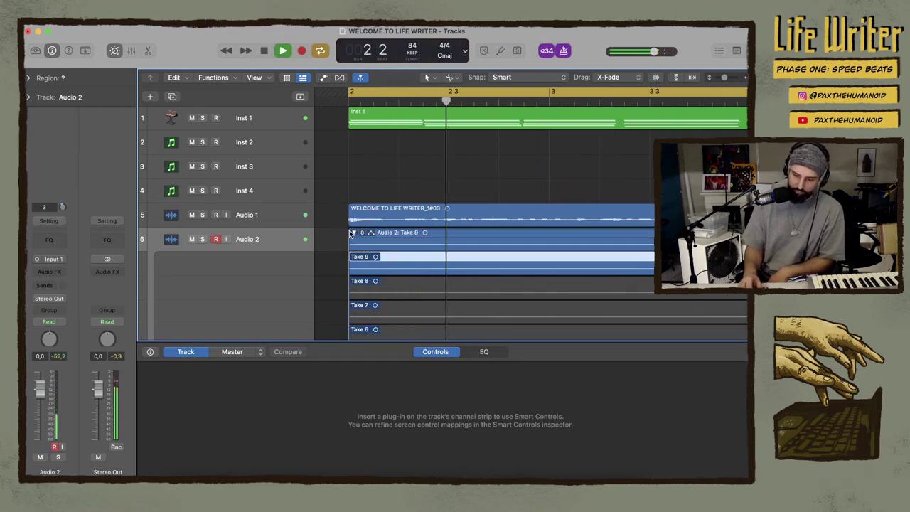
click(353, 234)
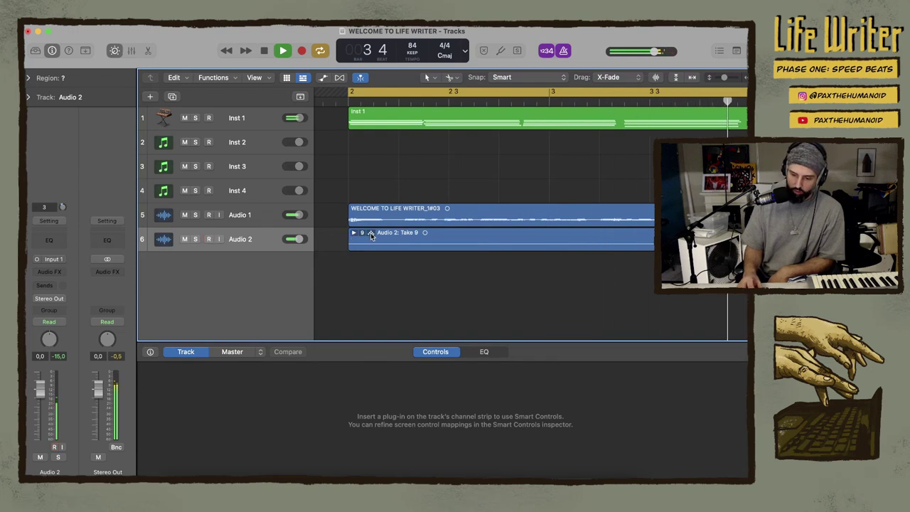
click(371, 235)
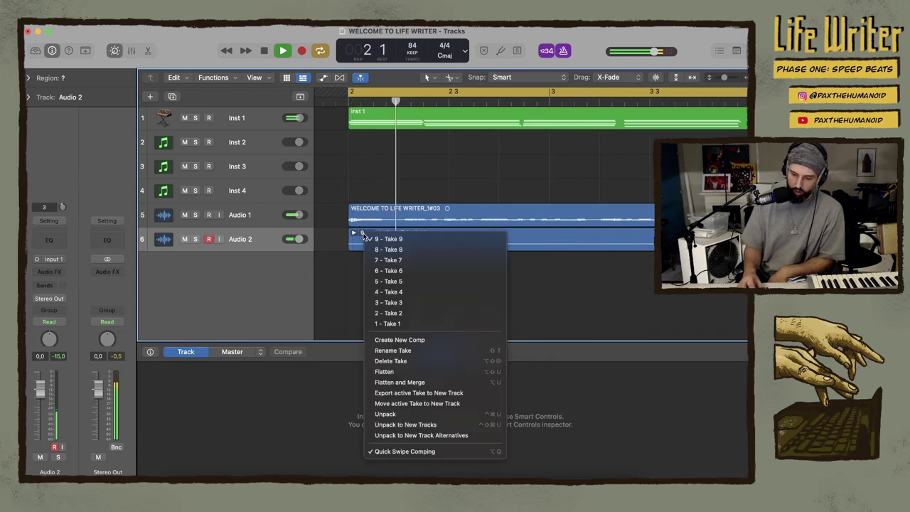
click(396, 324)
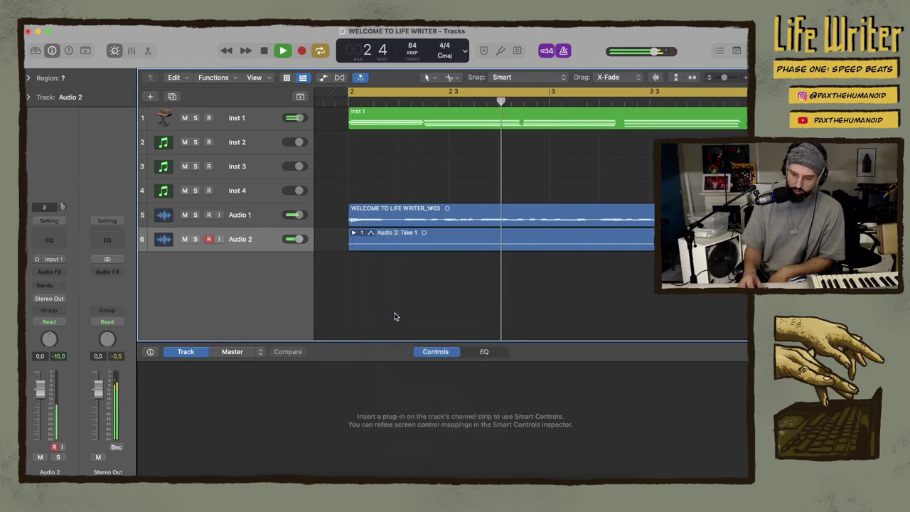
key(ctrl+f)
click(365, 263)
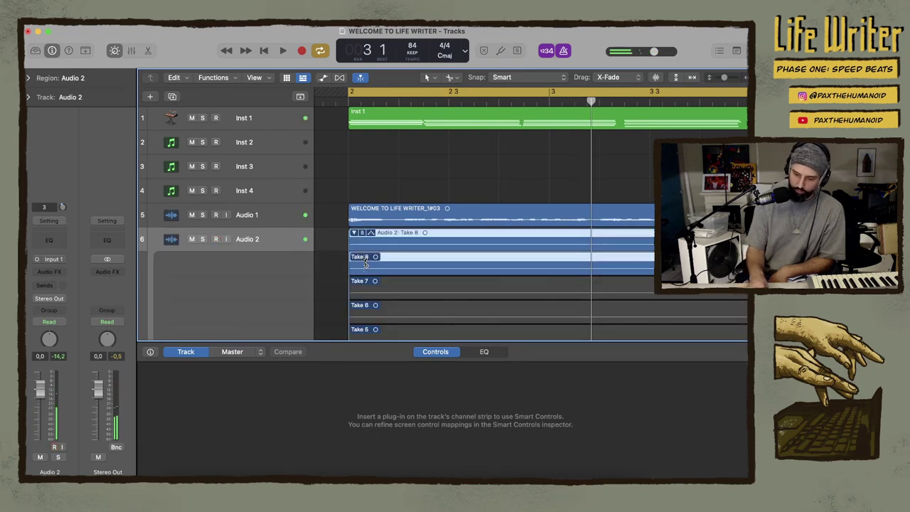
Undo the take recordings on Audio 2 and delete their recorded audio file from disk
key(ctrl+z)
key(ctrl+z)
key(ctrl+z)
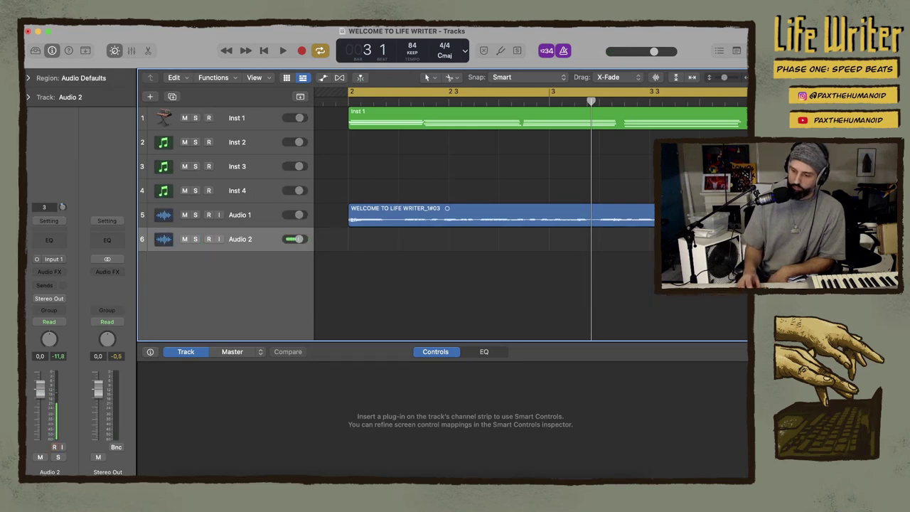
key(ctrl+z)
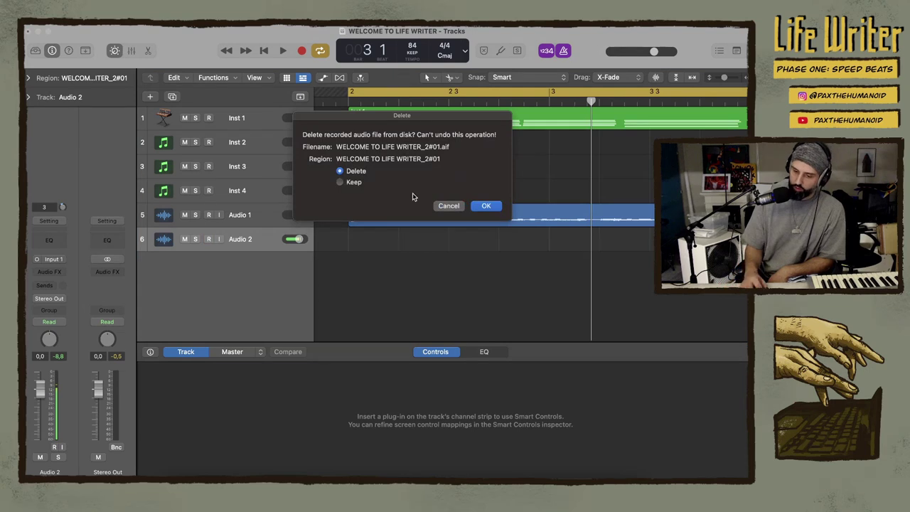
click(478, 207)
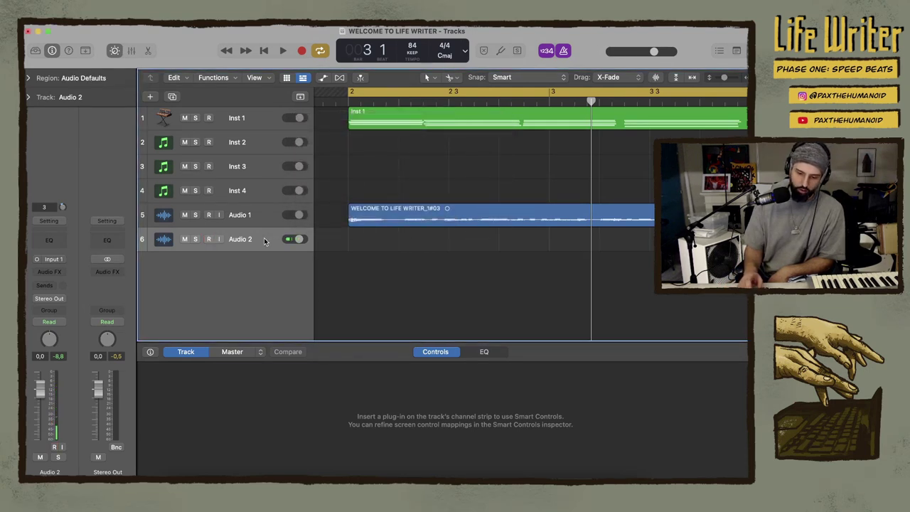
Record a new audio part over the loop on the Audio 2 track
key(r)
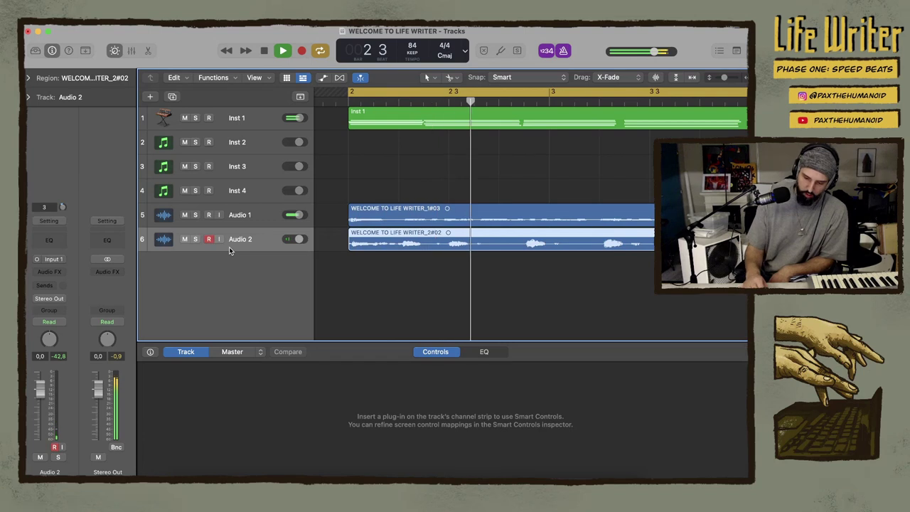
click(208, 239)
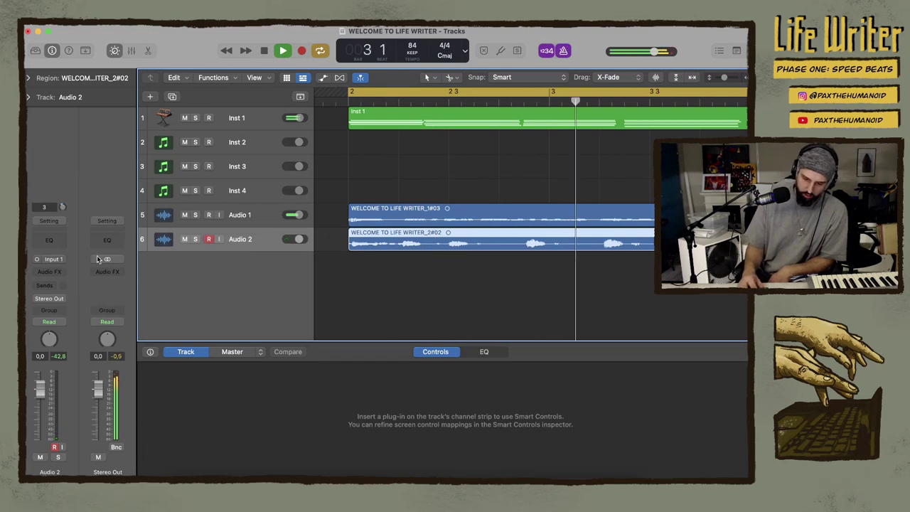
Insert the mono Echo delay effect on the Audio 2 channel
click(50, 272)
mouse_move(72, 345)
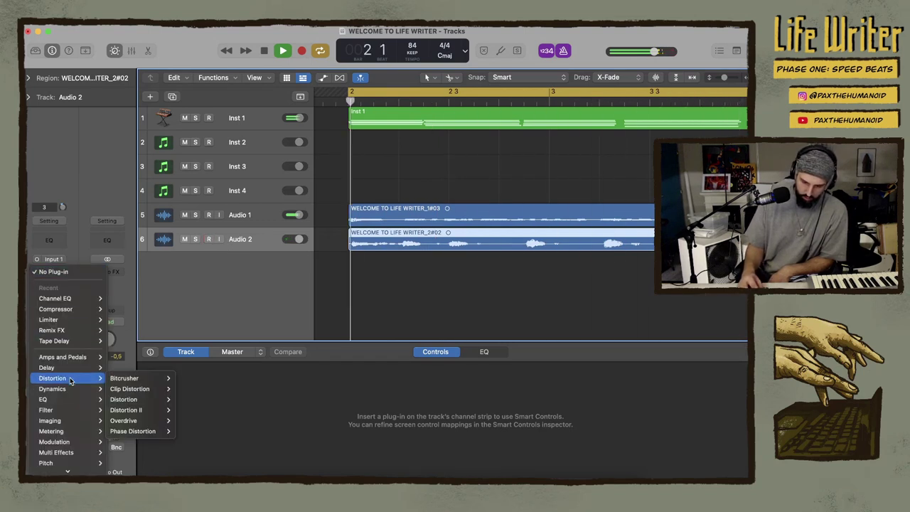
mouse_move(64, 368)
mouse_move(142, 379)
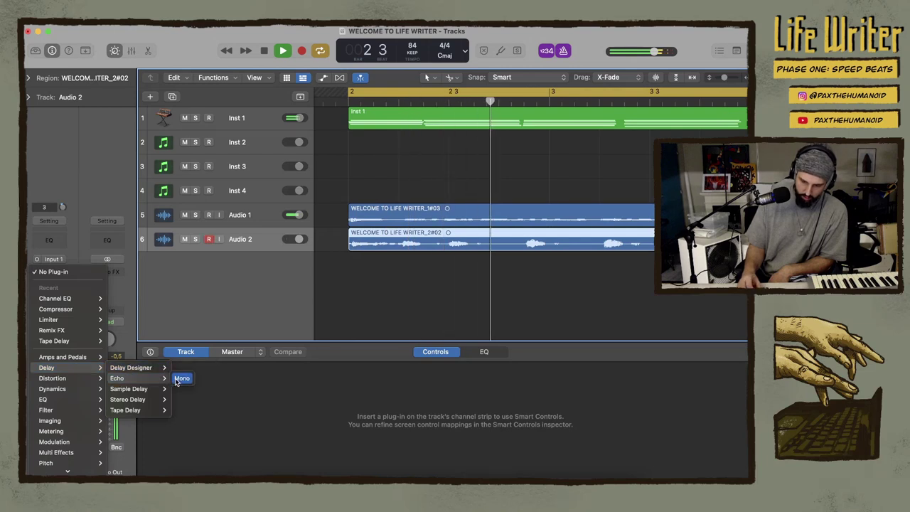
click(179, 379)
Set the Echo's dry level to 100 %, wet to 24 %, color to 66 and feedback to 36 %, and close its window
drag(430, 238, 439, 300)
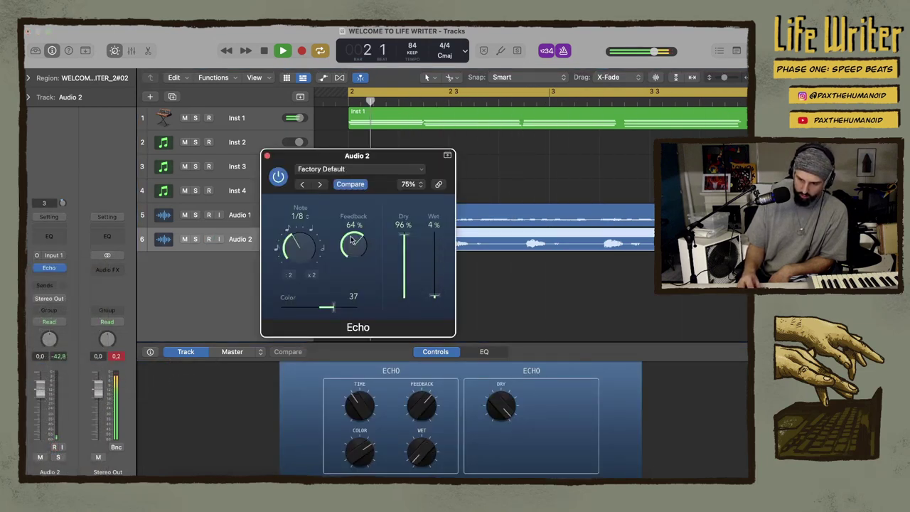
drag(433, 295, 439, 282)
drag(327, 308, 349, 308)
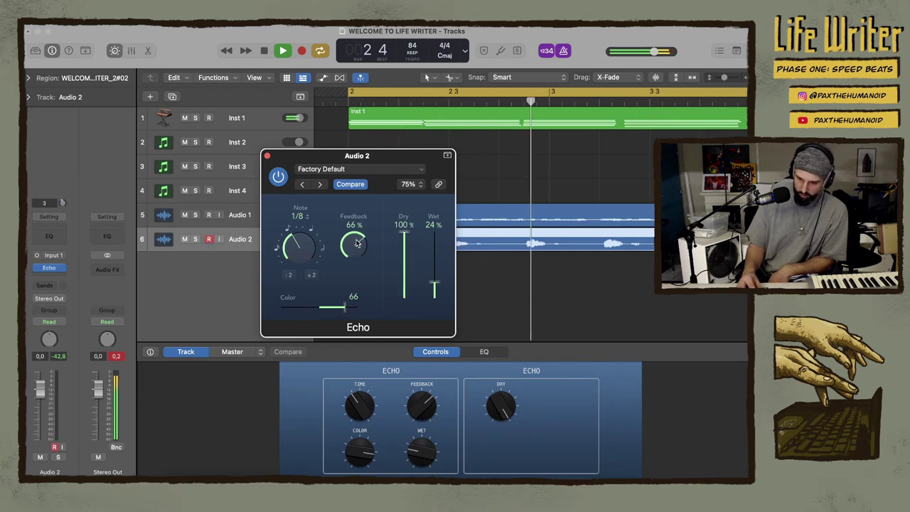
drag(355, 246, 342, 288)
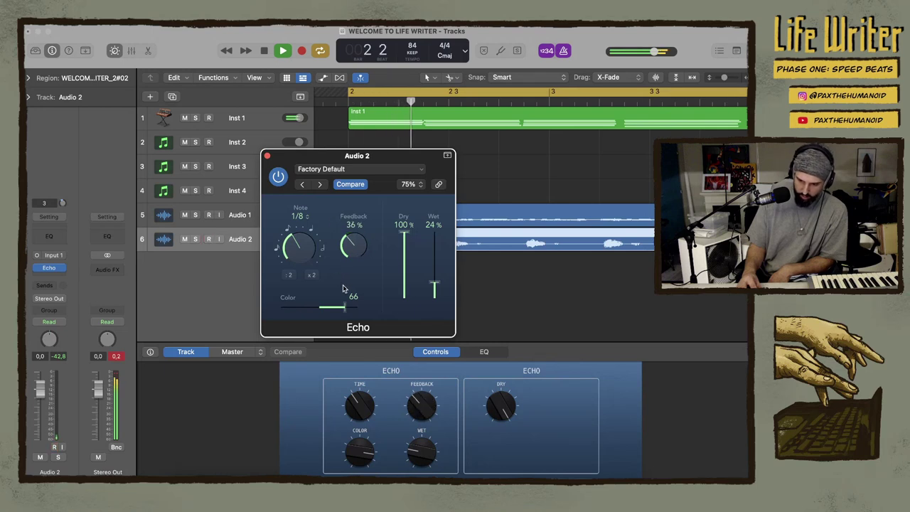
click(267, 155)
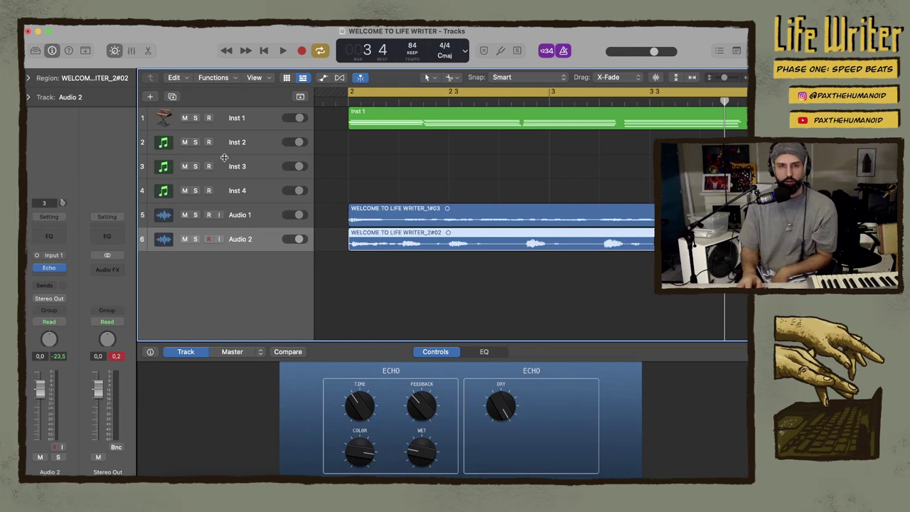
Play the loop and lower the Audio 2 track's volume to about -4.2 dB
key(space)
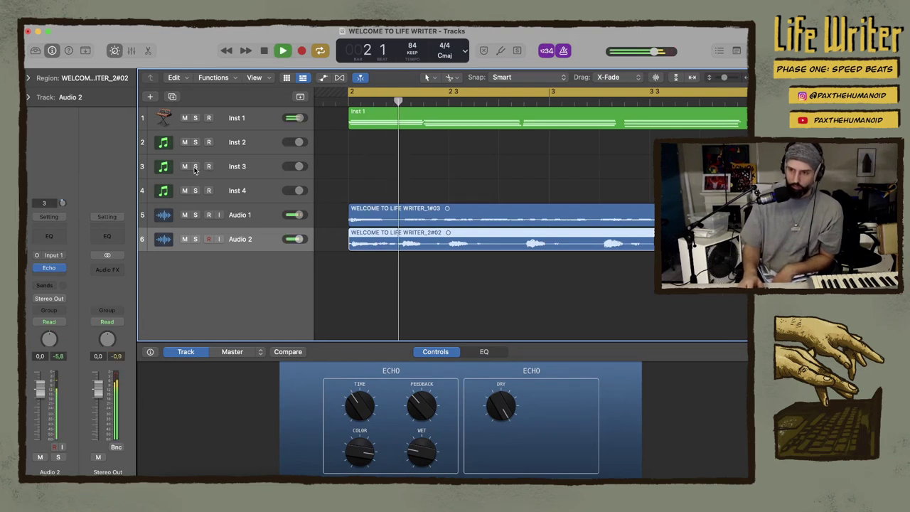
drag(299, 239, 294, 240)
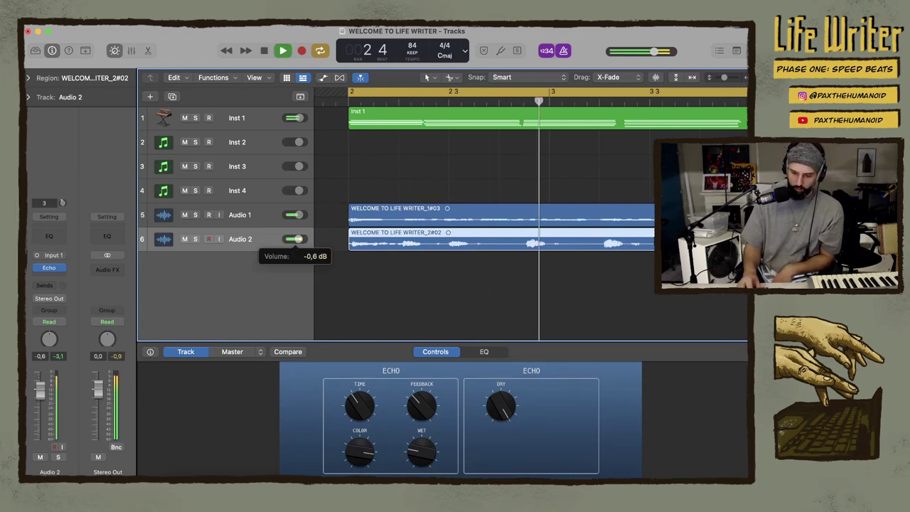
key(XF86AudioLowerVolume)
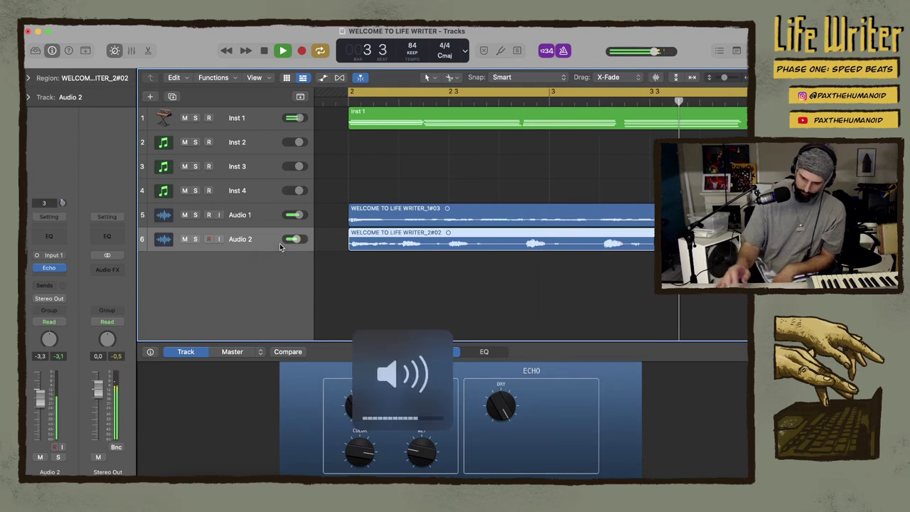
drag(289, 245, 285, 246)
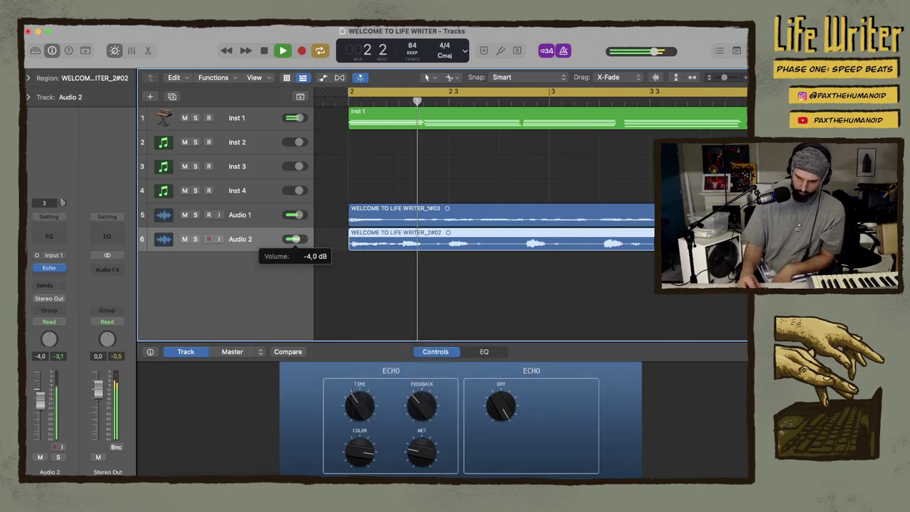
Add a Compressor on Audio 2 with about 6.6 dB of make-up gain and place it before the Echo in the effect chain
click(48, 277)
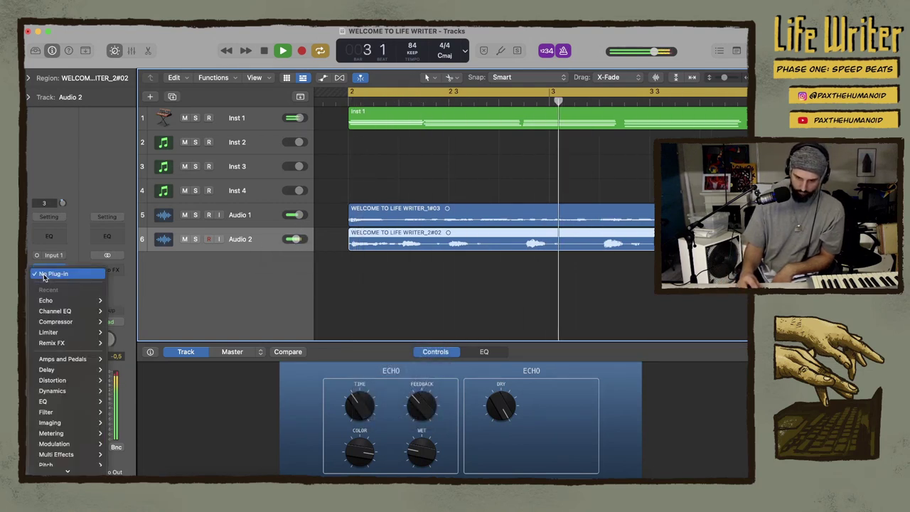
mouse_move(77, 324)
click(118, 321)
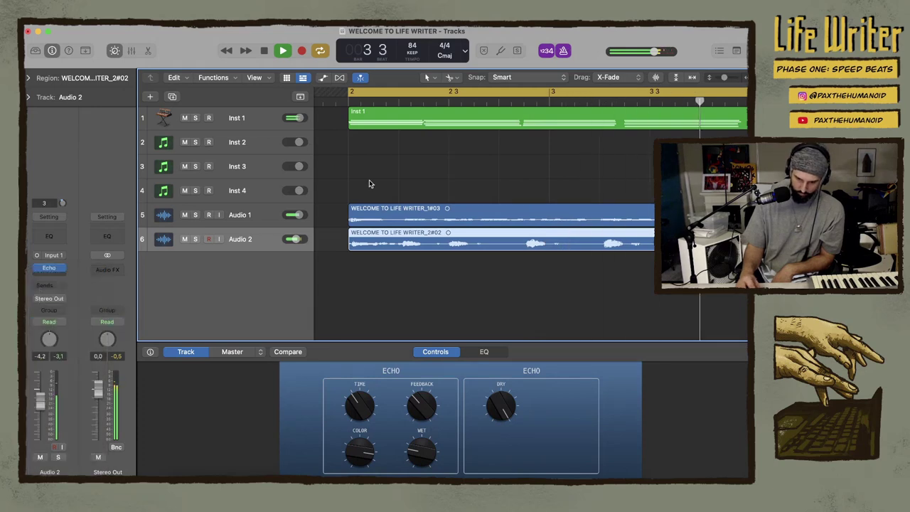
drag(552, 336, 548, 327)
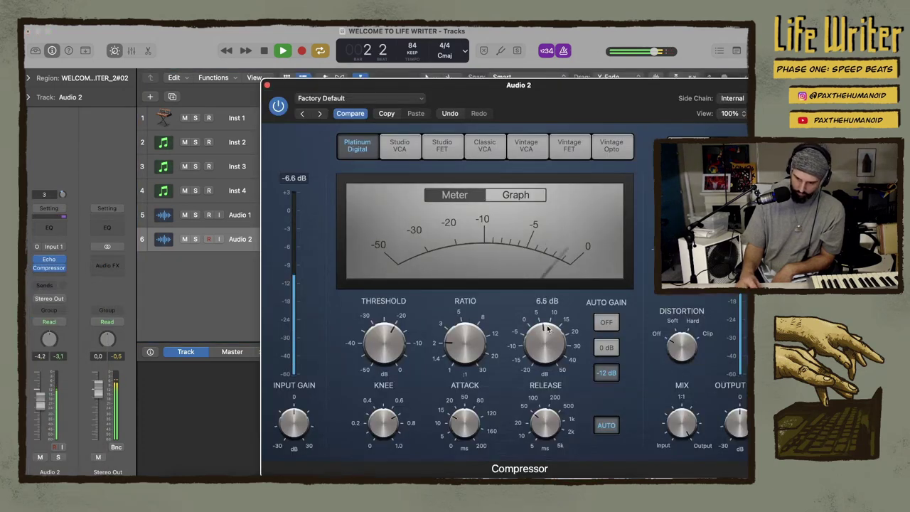
click(267, 84)
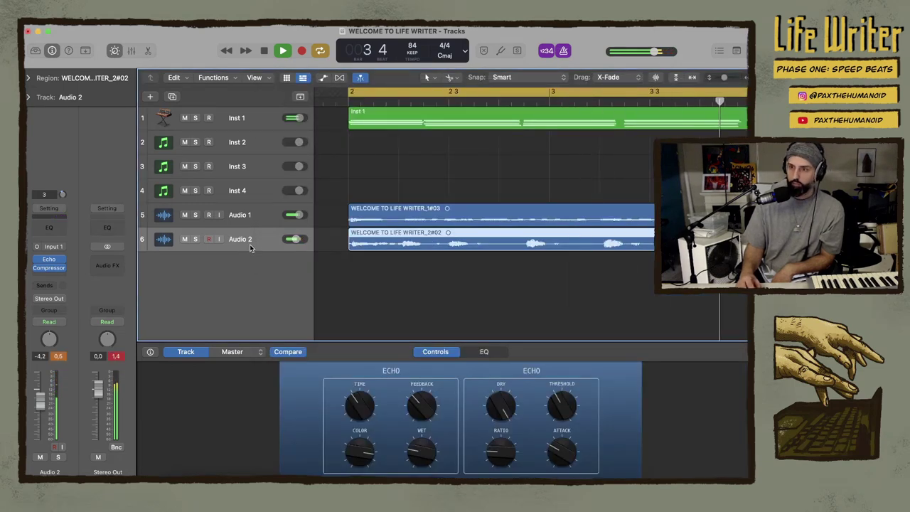
mouse_move(49, 274)
drag(49, 274, 57, 261)
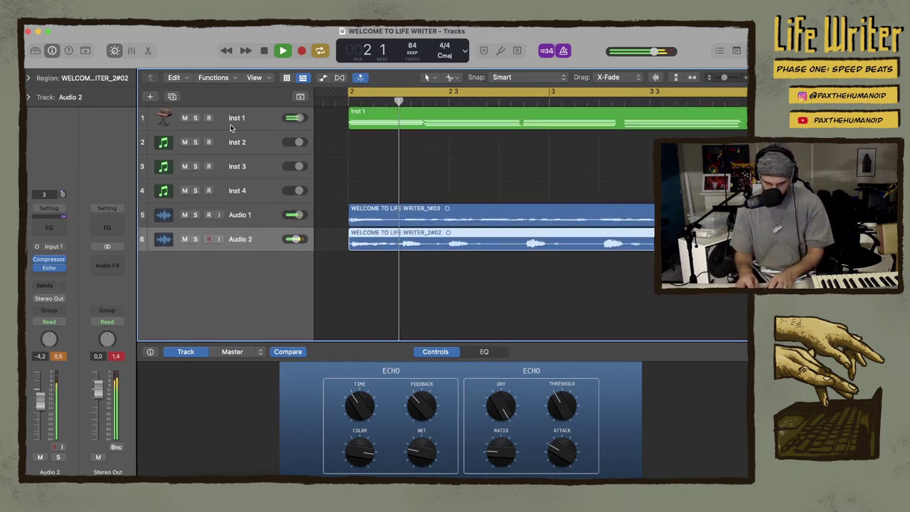
Duplicate the Inst 1 track with its Retro Synth settings and arm the new track for recording
click(354, 122)
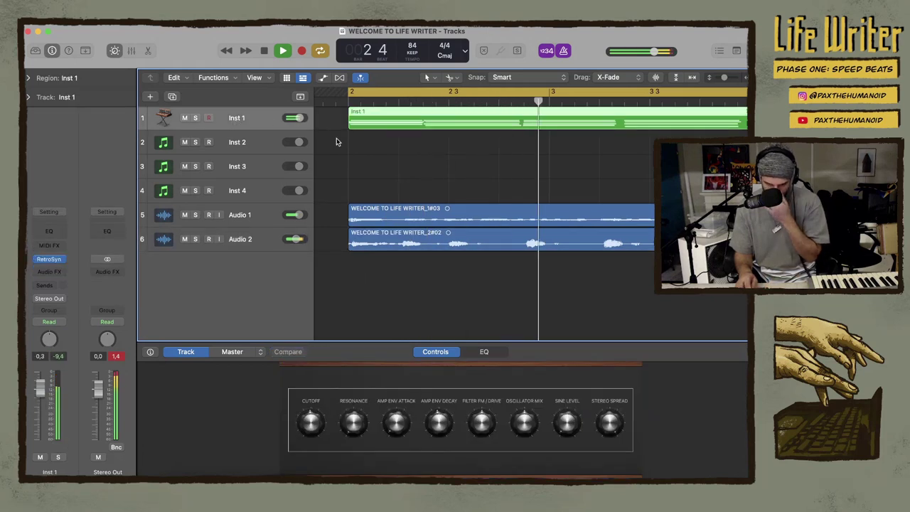
key(super+d)
click(208, 142)
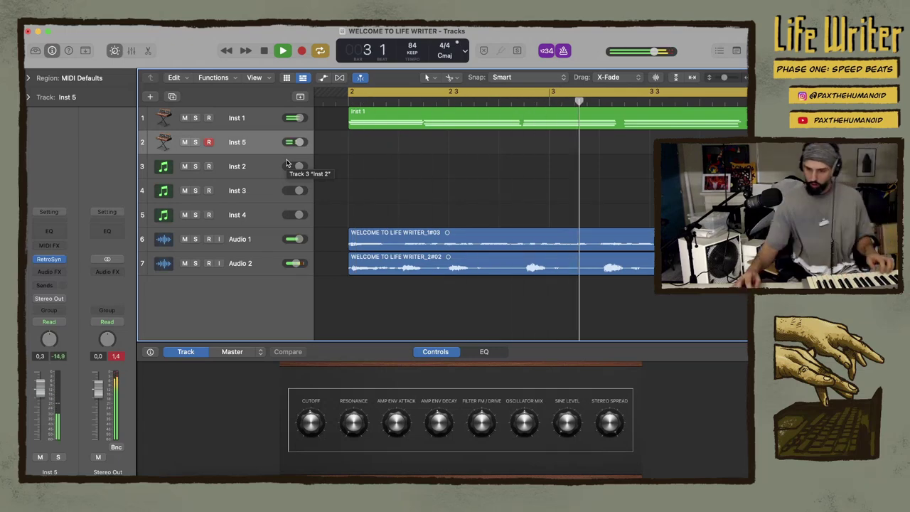
Open the Inst 5 Retro Synth, move its window clear of the tracks, and record a synth part on Inst 5 over the loop
click(49, 260)
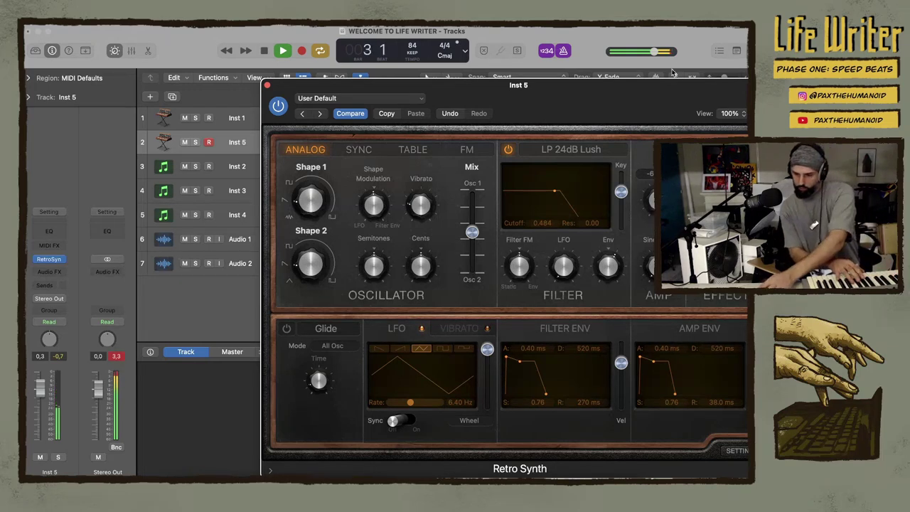
drag(658, 86, 638, 329)
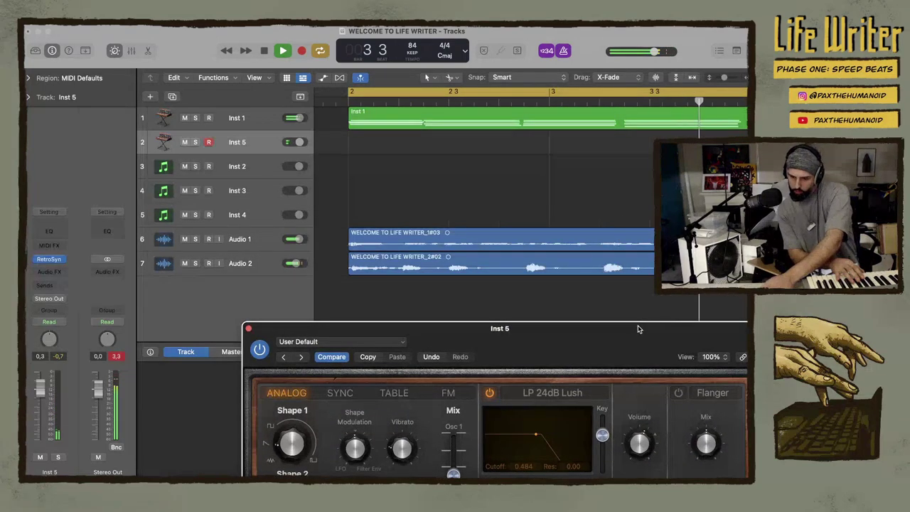
click(520, 179)
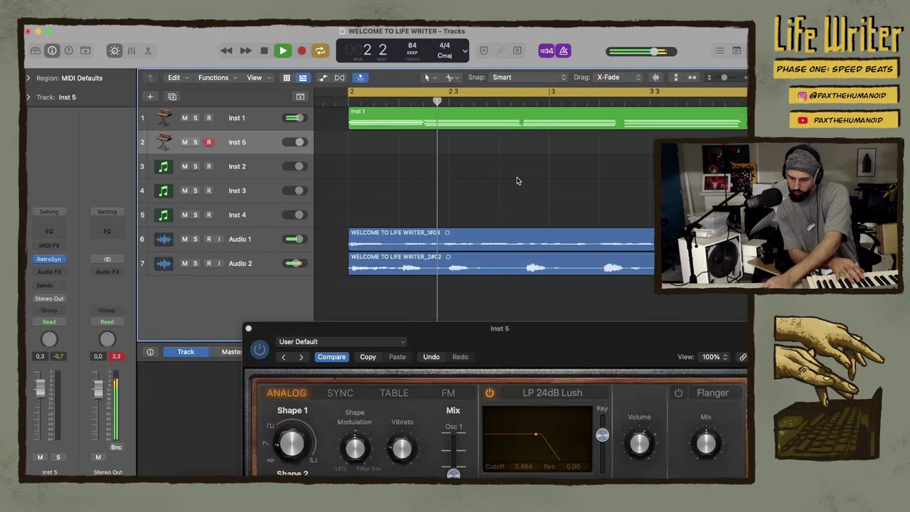
key(r)
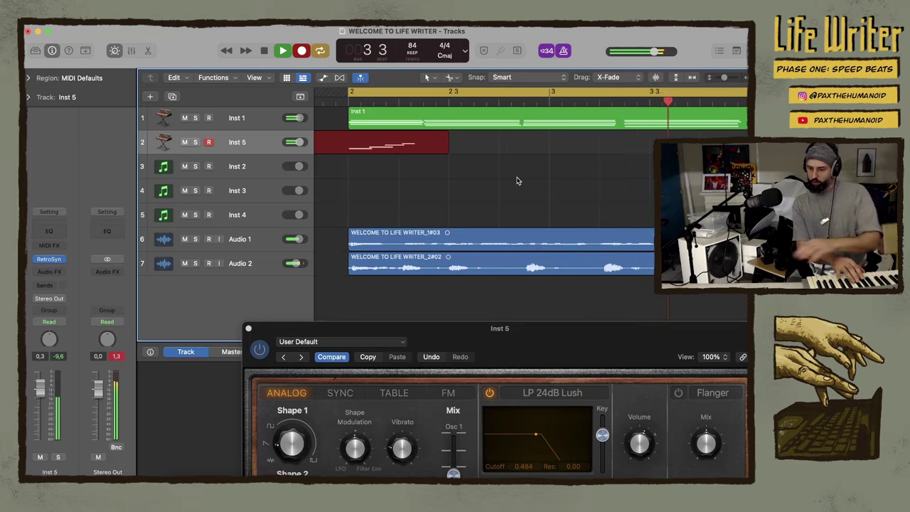
key(space)
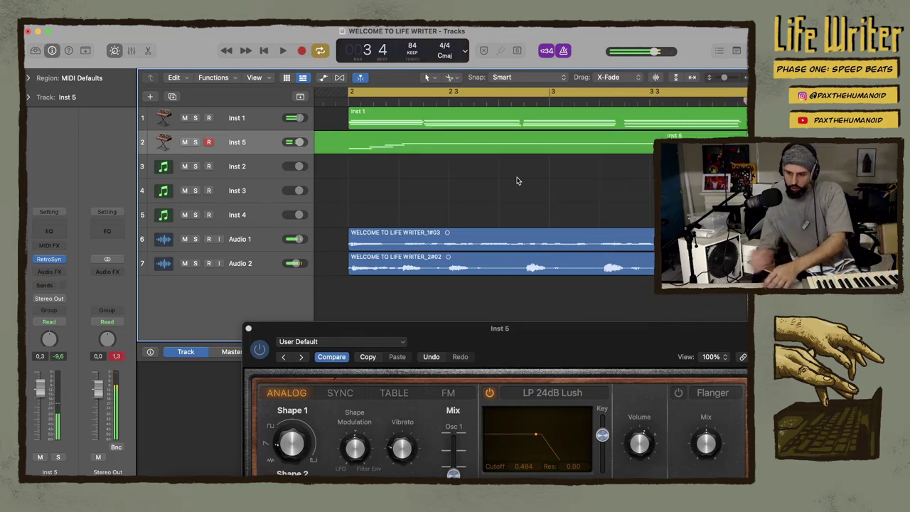
Split the recorded Inst 5 region at bar 2 and delete the portion before the loop
key(super+Left)
key(super+Left)
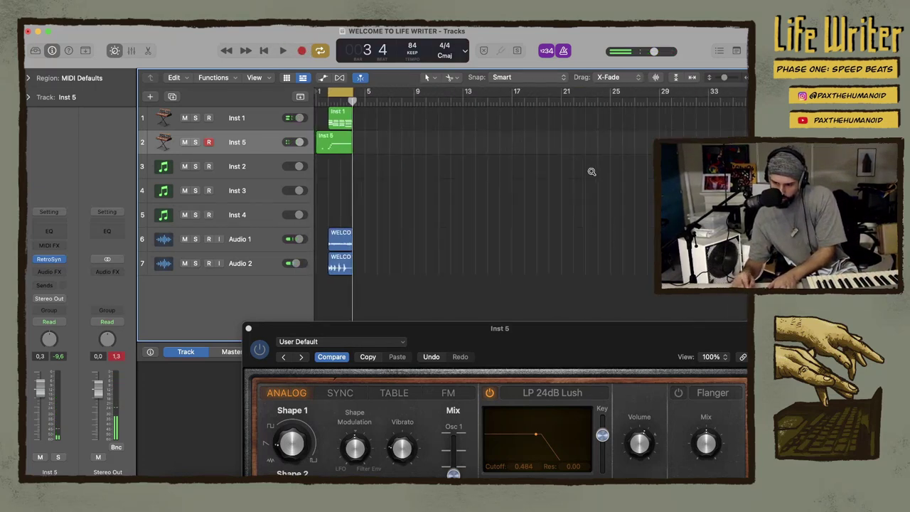
key(super+Right)
drag(443, 280, 350, 117)
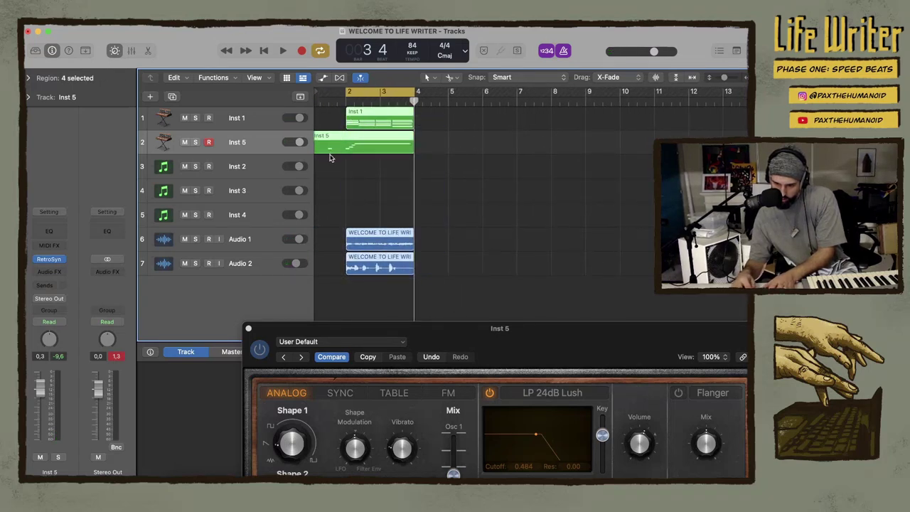
right_click(344, 149)
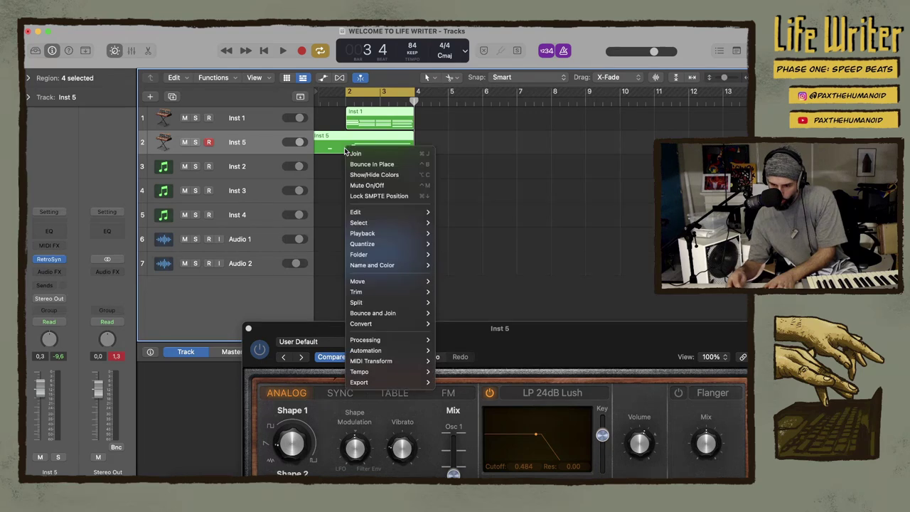
key(Escape)
click(348, 153)
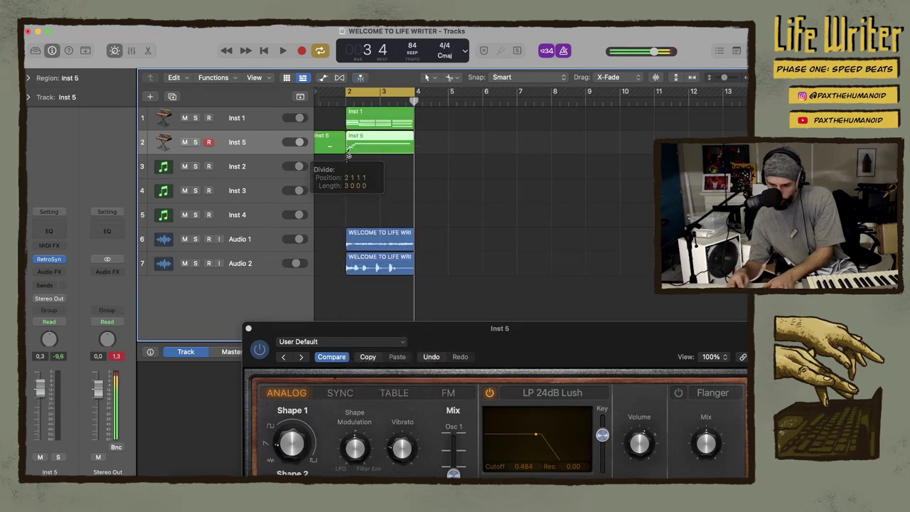
key(Delete)
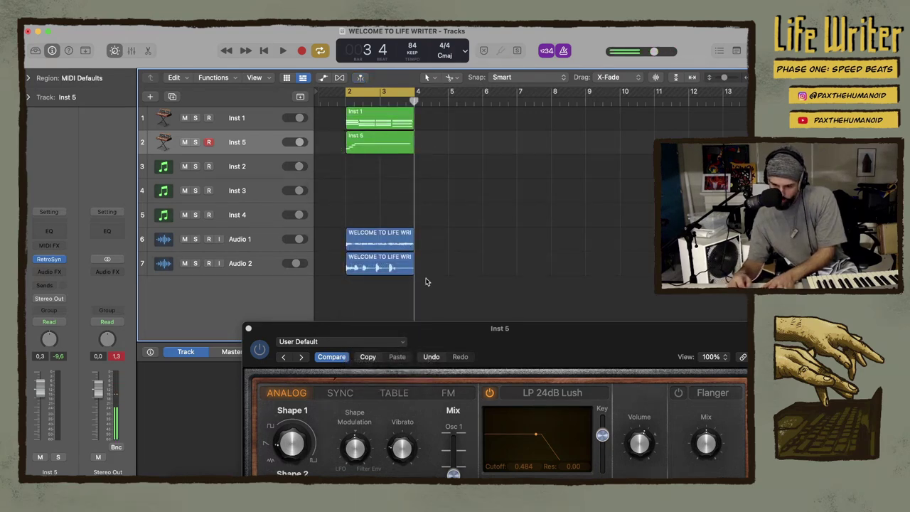
Copy all four loop regions to bar 4 and delete the copied Inst 5 region
drag(427, 282, 427, 115)
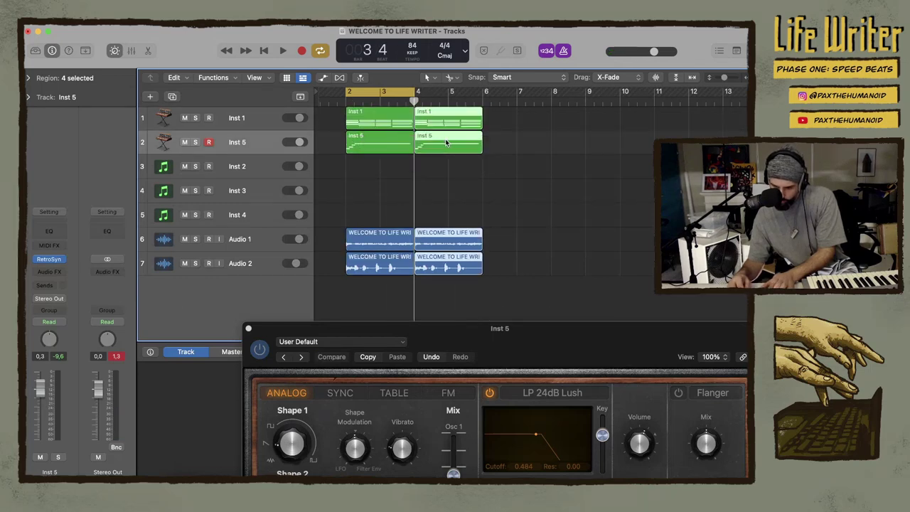
click(446, 143)
key(Delete)
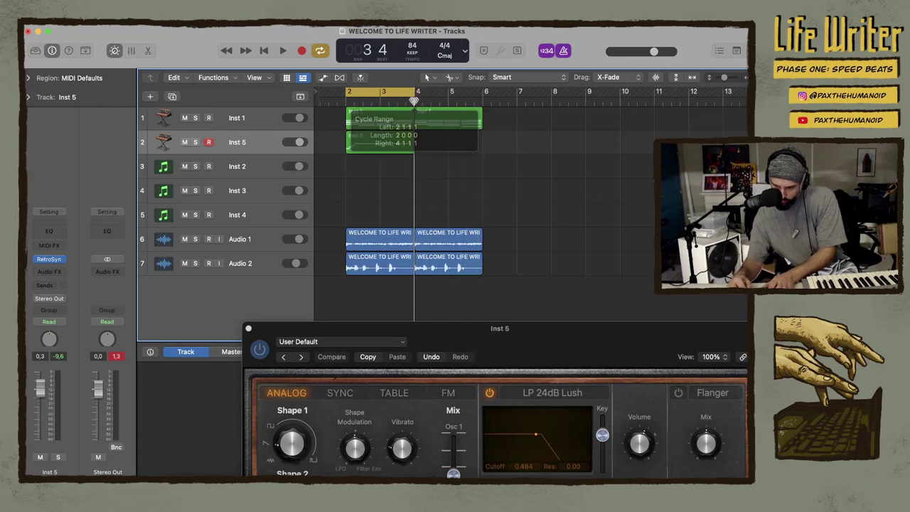
Move the cycle range to bars 4 to 6 and record a second synth part there on Inst 5
click(393, 98)
drag(392, 98, 440, 95)
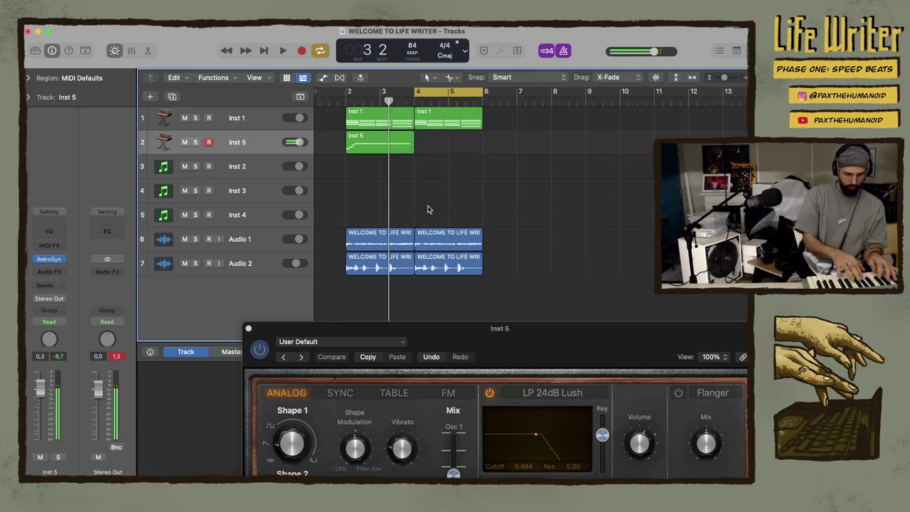
key(r)
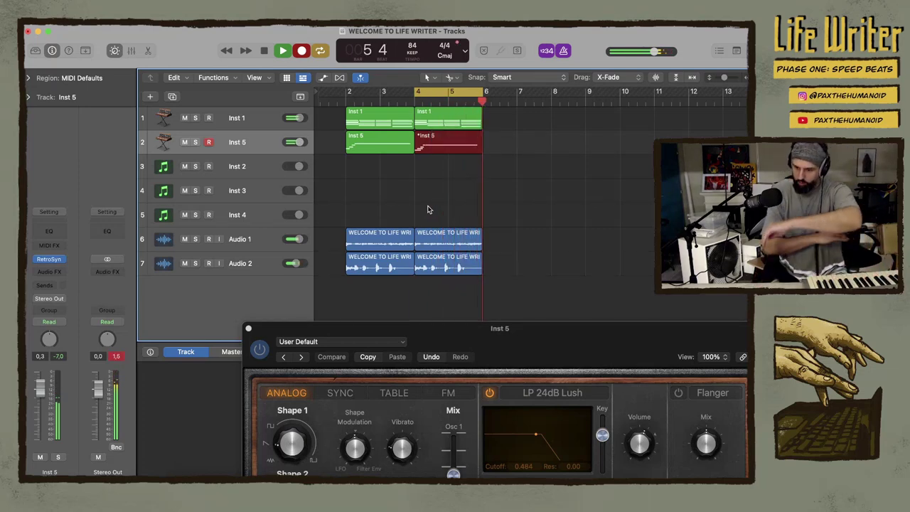
key(space)
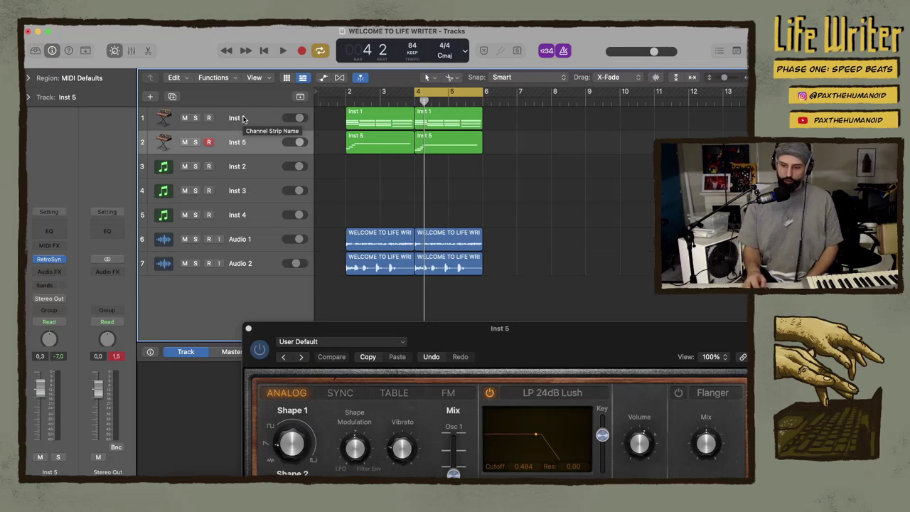
Play the loop and extend the cycle range back to bar 2 so it covers both sections
click(414, 97)
key(space)
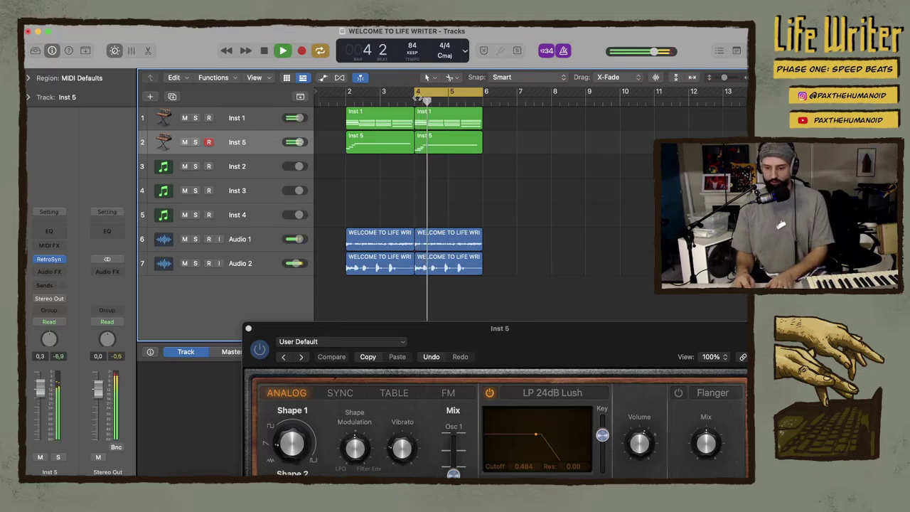
drag(414, 97, 348, 96)
key(space)
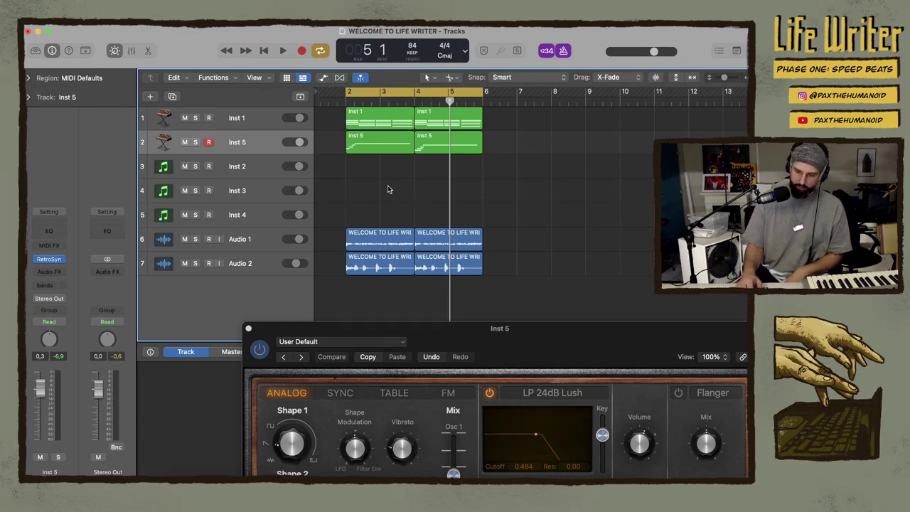
Play the loop, lower the Inst 5 track's volume to about -4.0 dB and insert a stereo Stereo Delay on it
key(space)
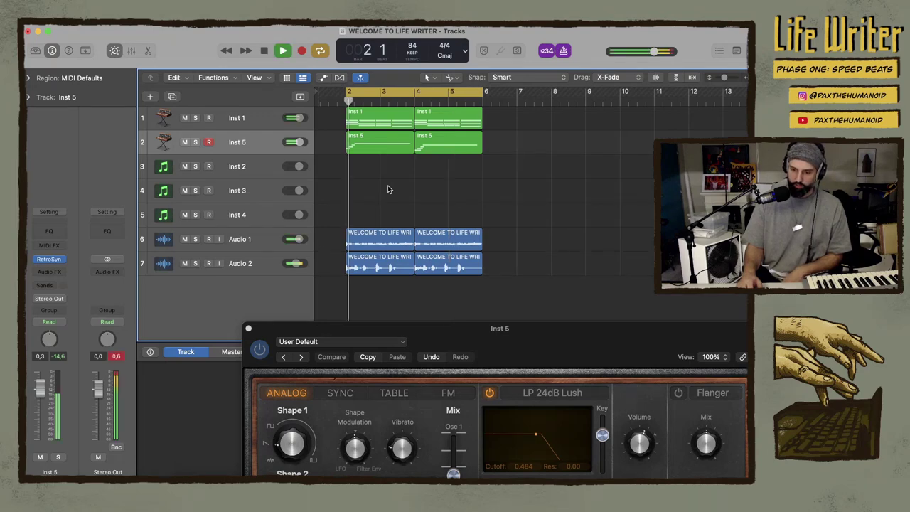
drag(287, 137, 280, 140)
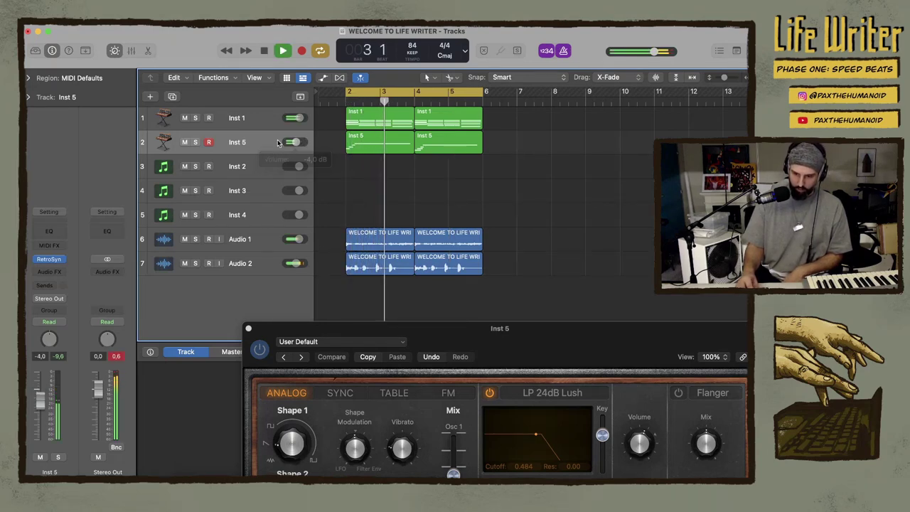
click(49, 271)
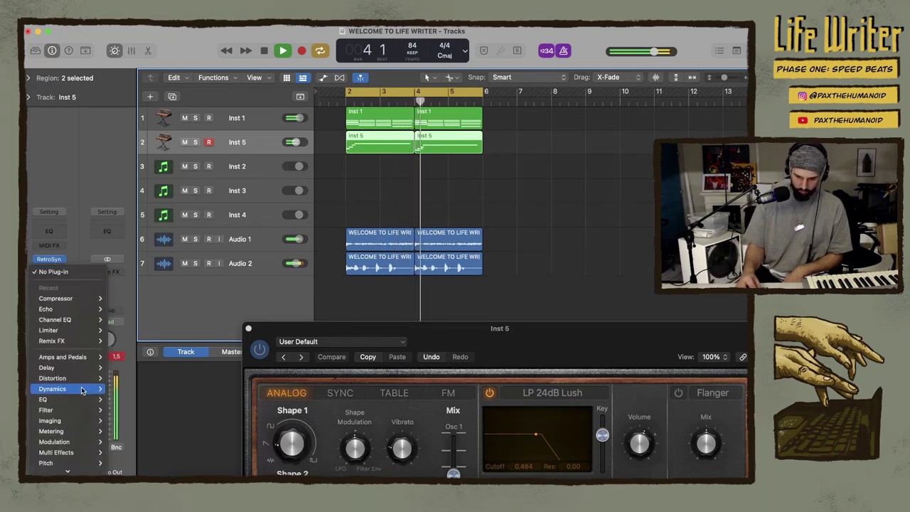
mouse_move(73, 313)
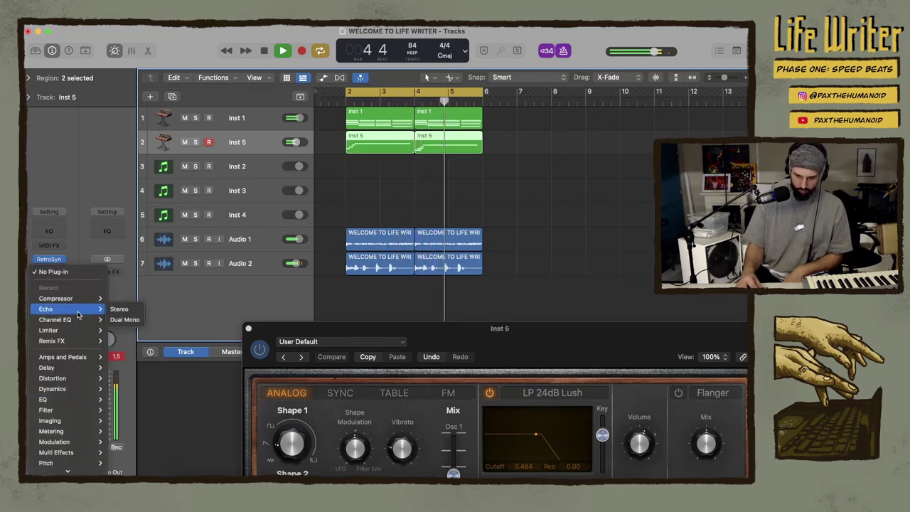
mouse_move(85, 370)
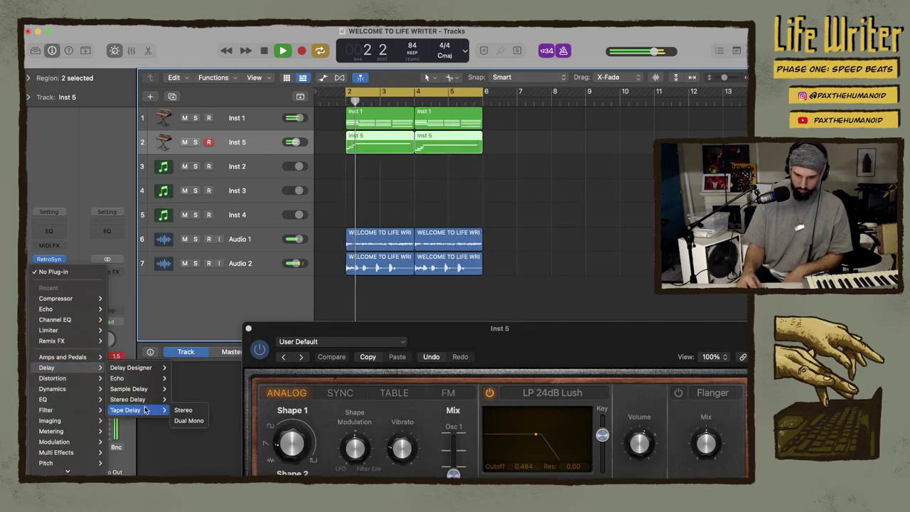
mouse_move(141, 399)
click(185, 401)
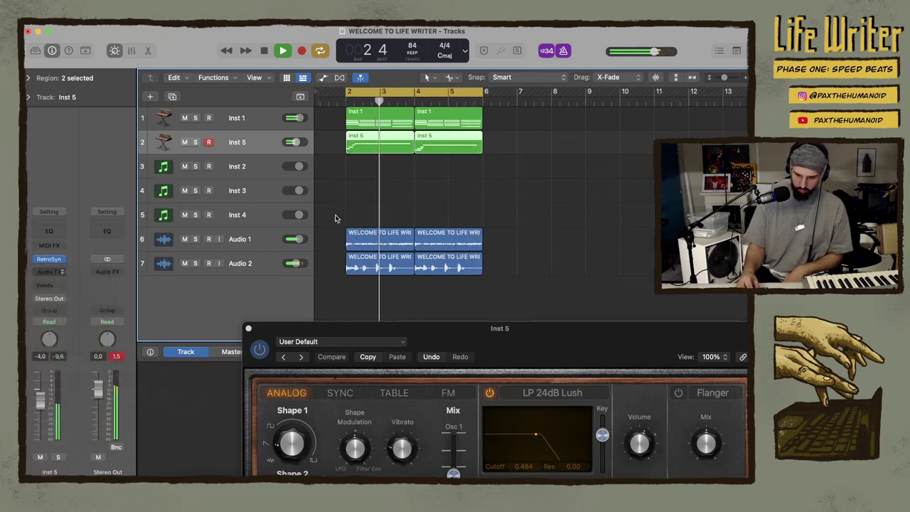
Set the Stereo Delay's left and right output mix to 53 % and raise the Inst 5 volume to about -0.5 dB
drag(500, 158, 382, 76)
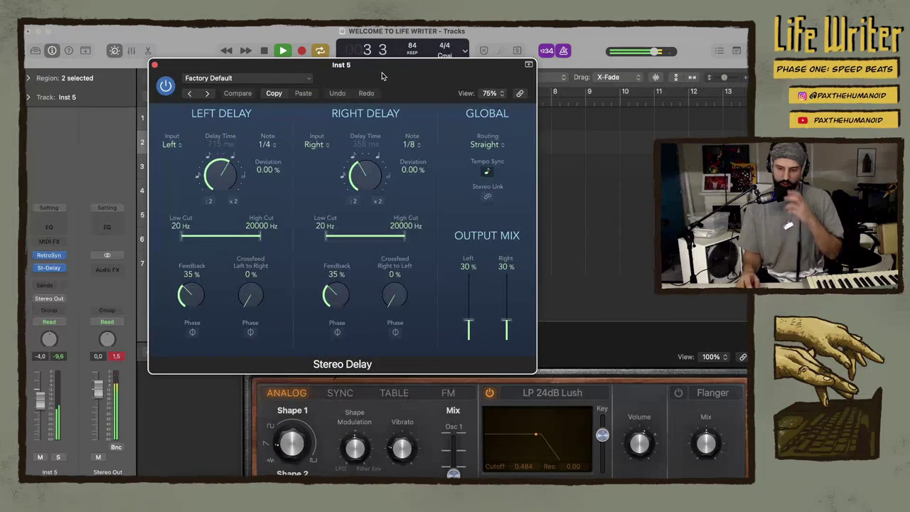
drag(469, 324, 468, 267)
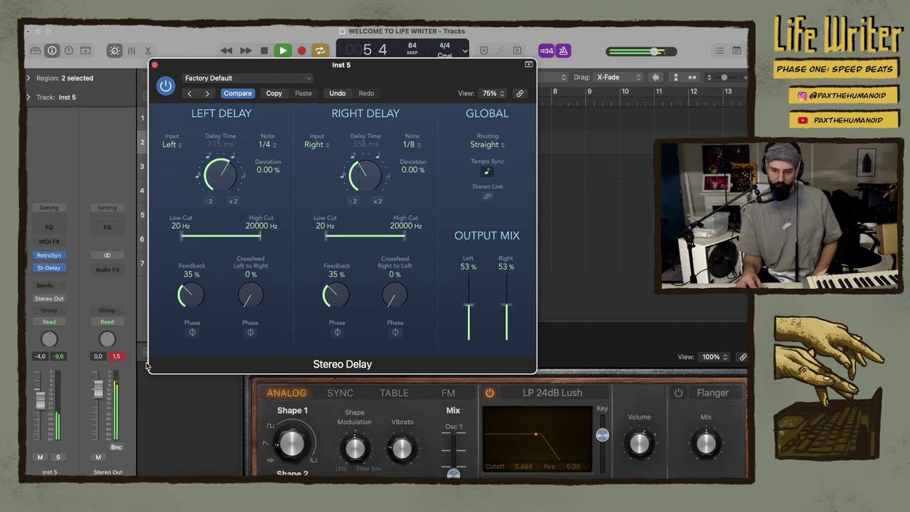
click(40, 384)
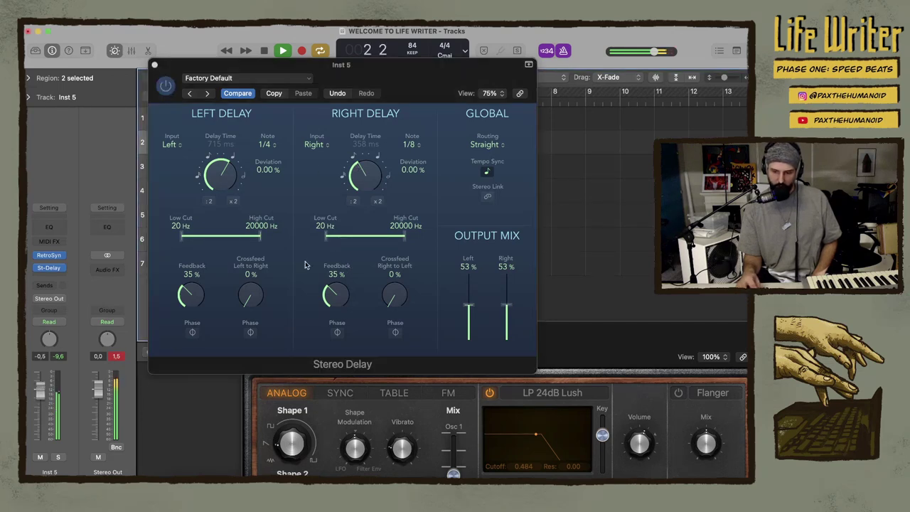
Set the Stereo Delay's feedback to 61 % left and 73 % right, its output mix to 29 % left and 44 % right, and close its window
drag(469, 306, 469, 283)
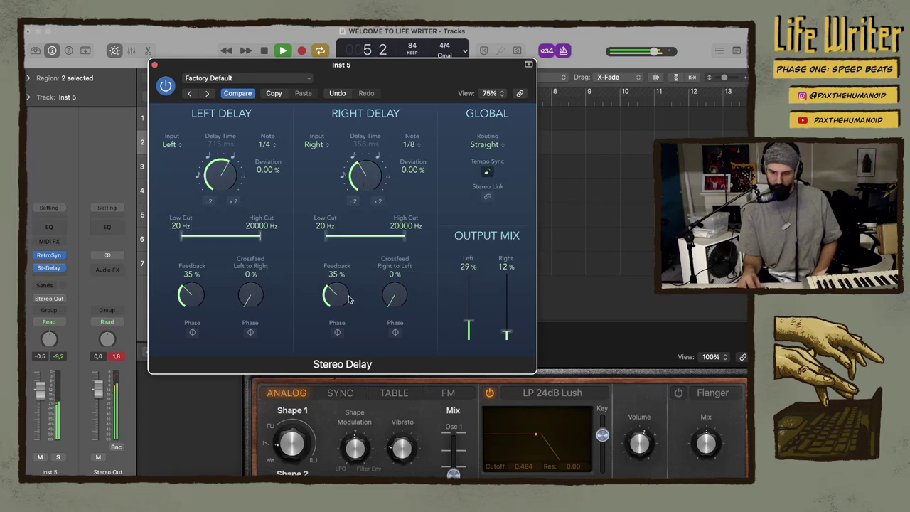
drag(349, 300, 334, 262)
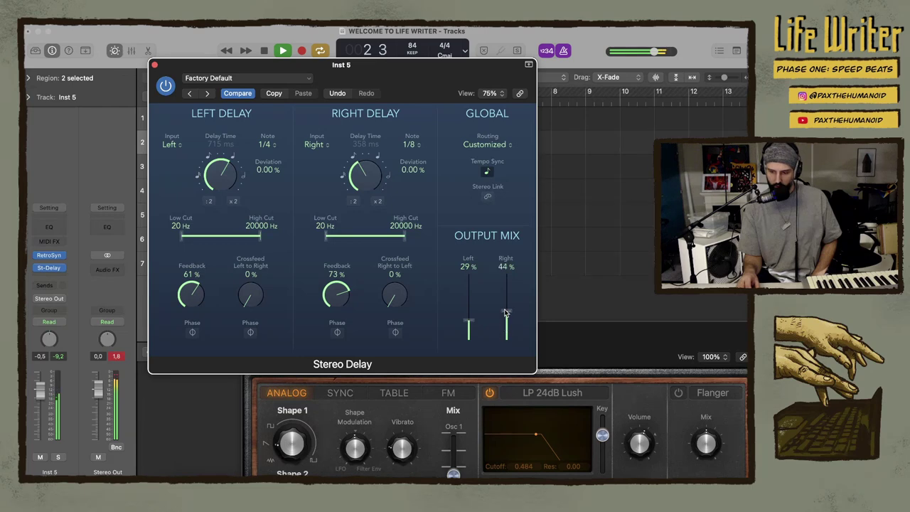
click(155, 66)
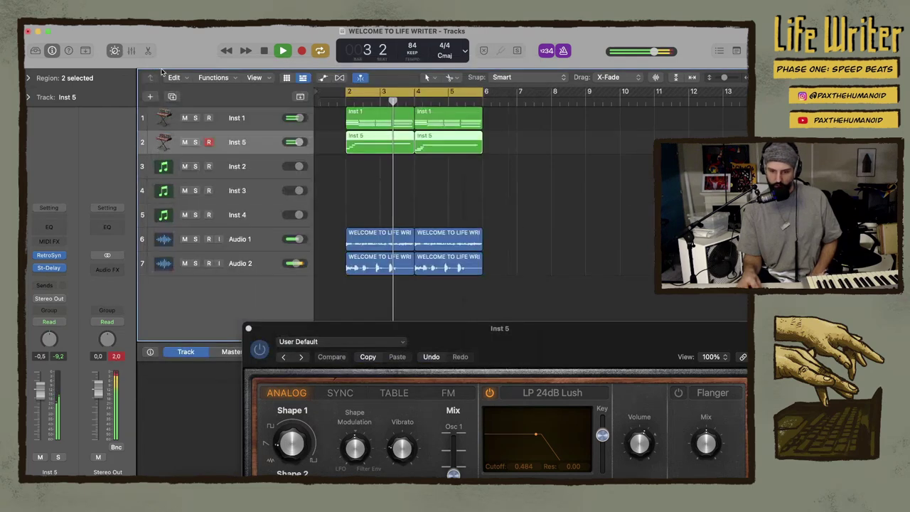
Show both Inst 5 regions in the Piano Roll, close the Retro Synth window, and mute the Audio 1 and Audio 2 tracks
double_click(393, 151)
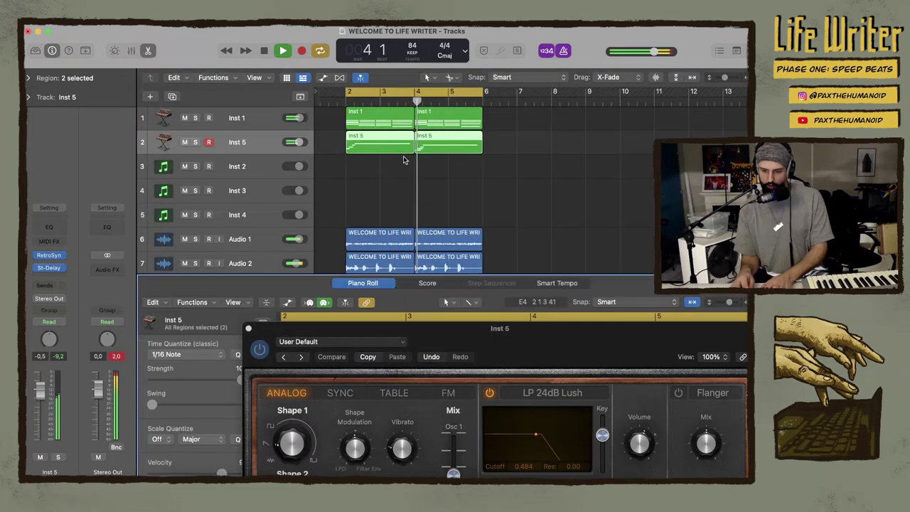
double_click(380, 152)
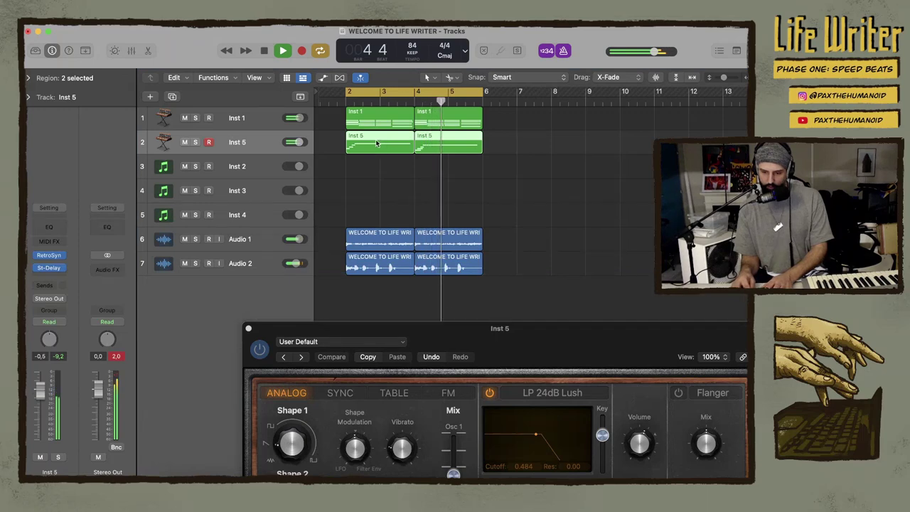
double_click(380, 151)
click(248, 329)
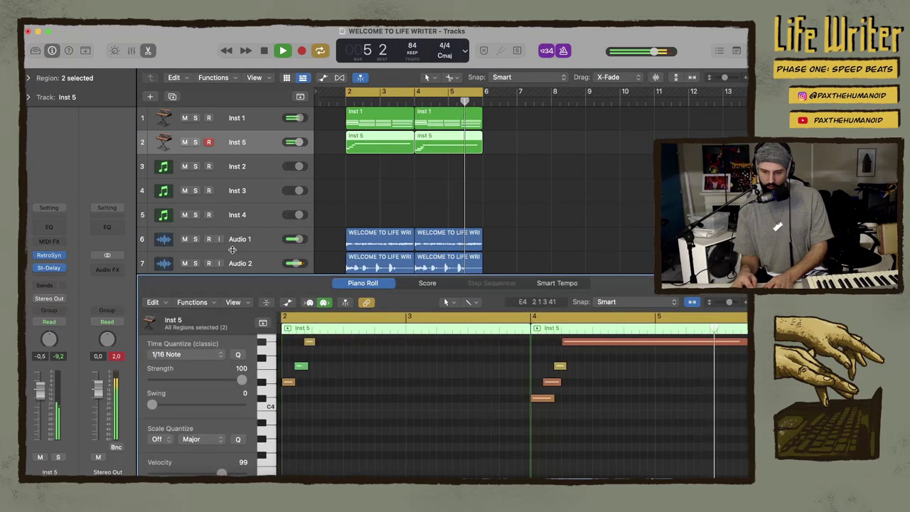
click(184, 263)
click(184, 240)
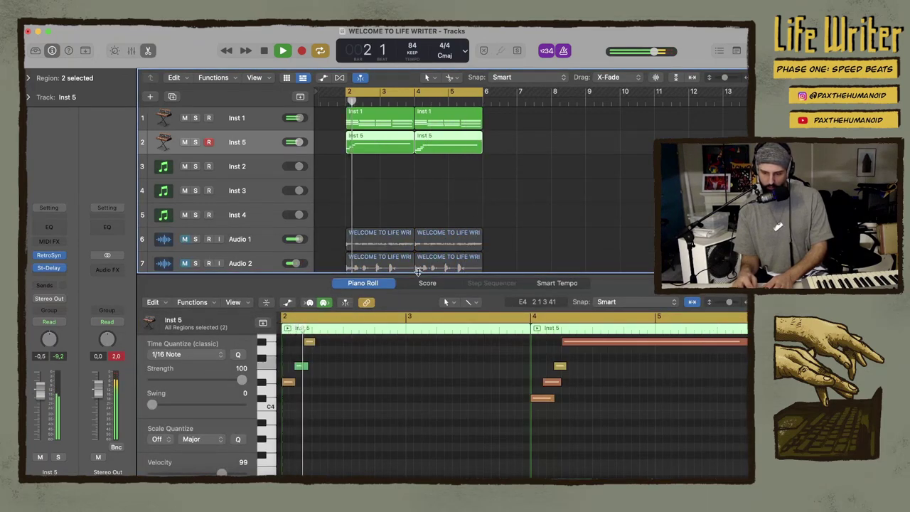
Shorten the long final note in each of the two Inst 5 regions to about one beat
scroll(427, 391, up, 3)
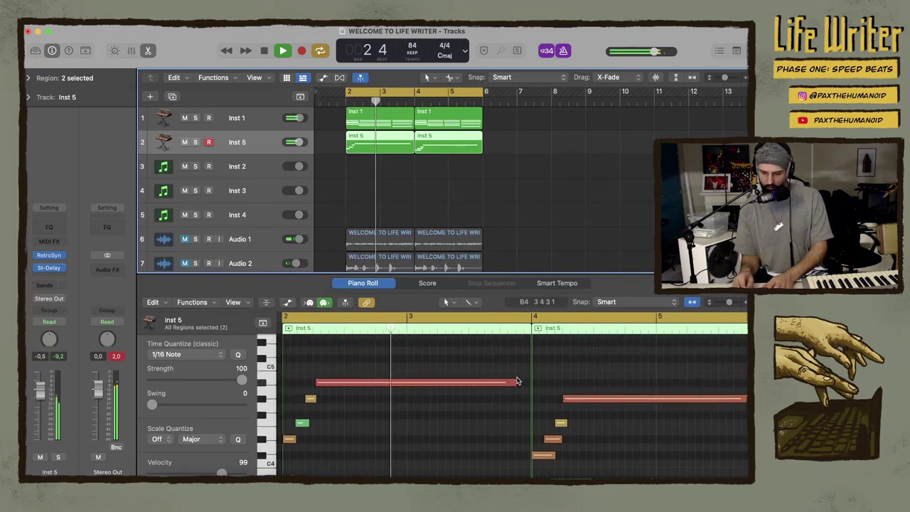
drag(515, 383, 352, 411)
drag(746, 398, 595, 429)
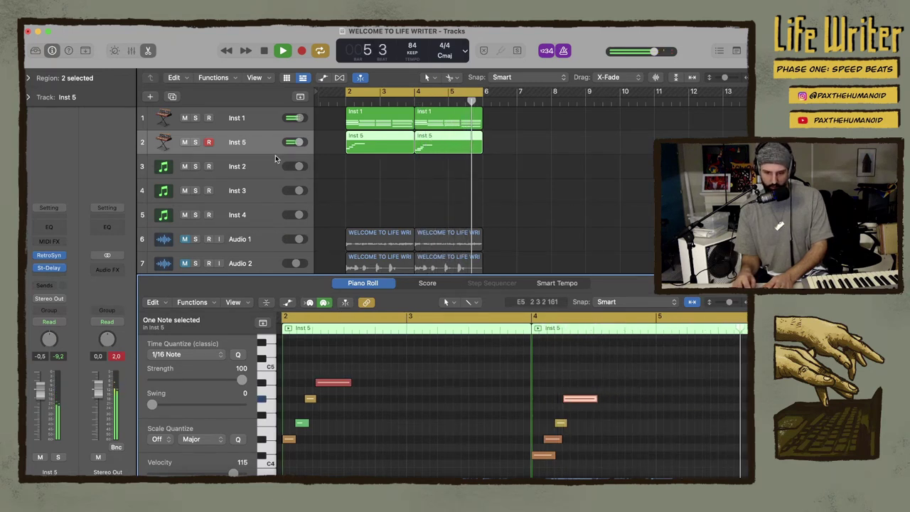
Open the Retro Synth on Inst 5, fine-tune its amp volume against the playing loop, and move its window aside
click(50, 256)
drag(454, 329, 409, 146)
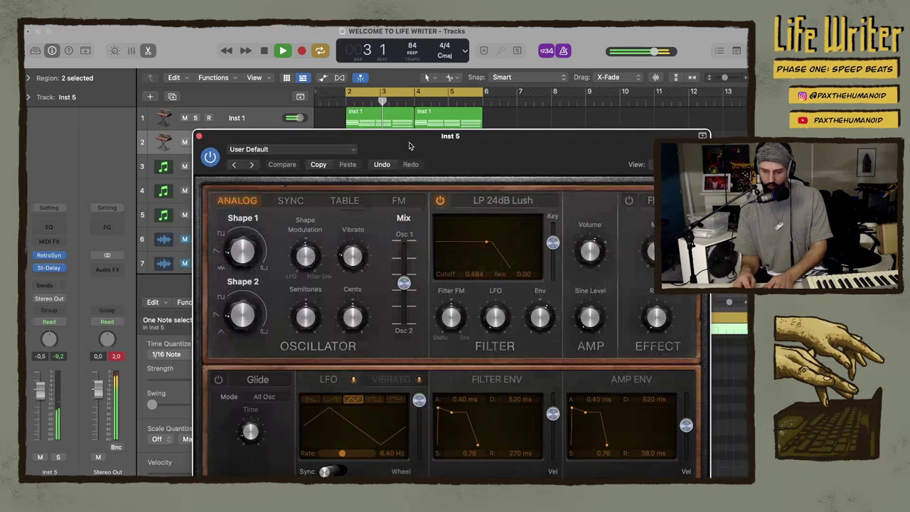
drag(591, 251, 590, 248)
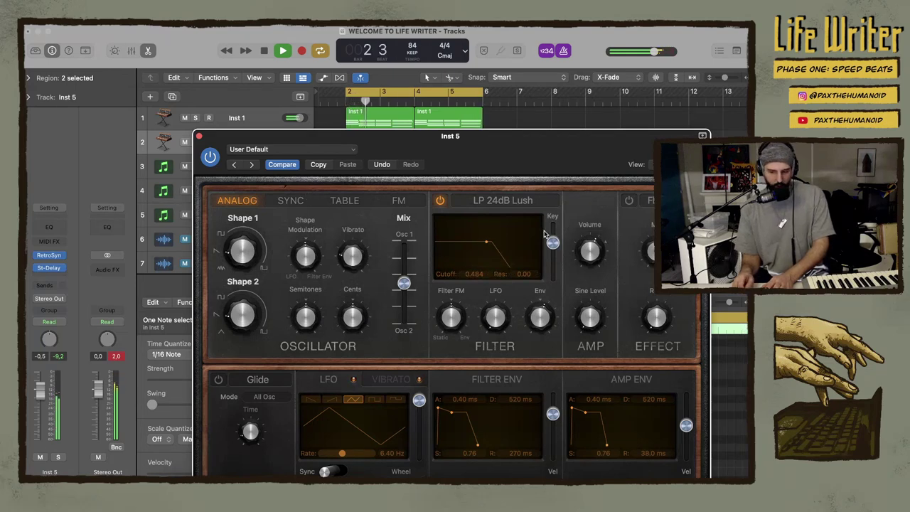
drag(589, 251, 587, 249)
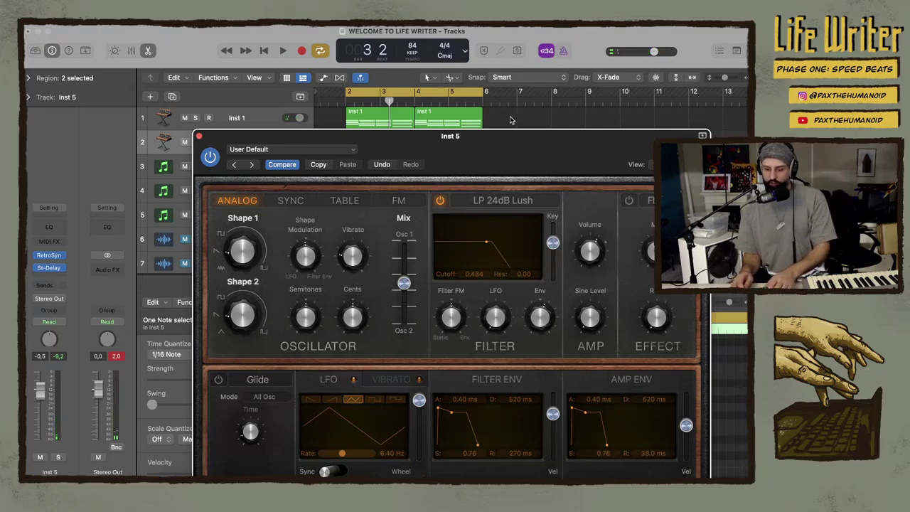
key(space)
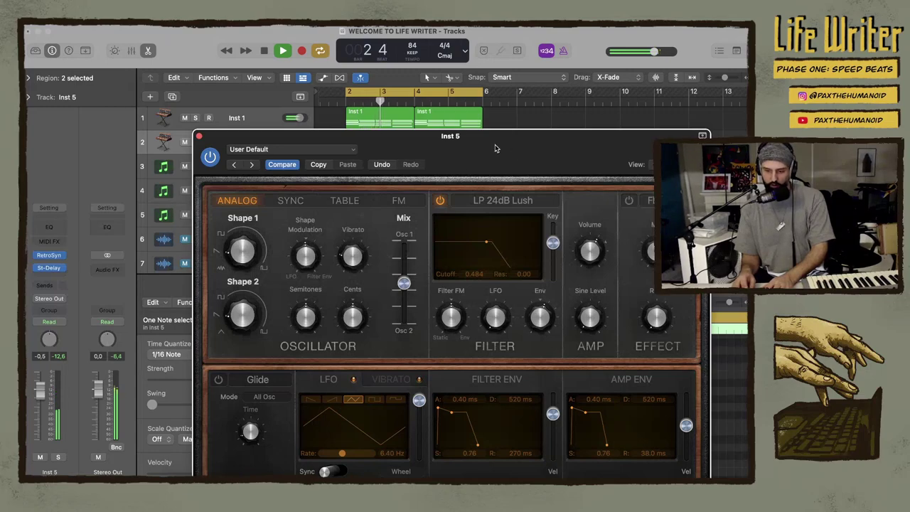
drag(496, 148, 495, 73)
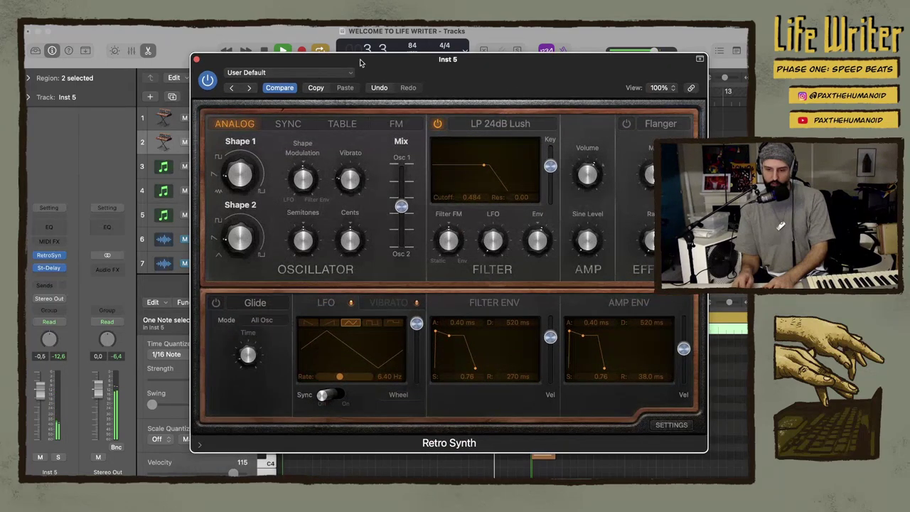
drag(360, 64, 459, 241)
Open the Retro Synth on Inst 1 and insert a stereo ChromaVerb on that track
click(244, 118)
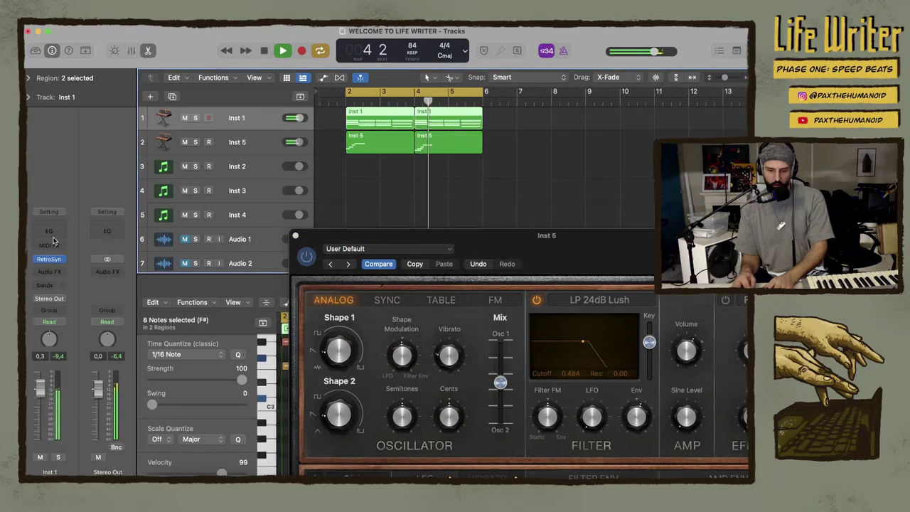
click(50, 260)
mouse_move(500, 324)
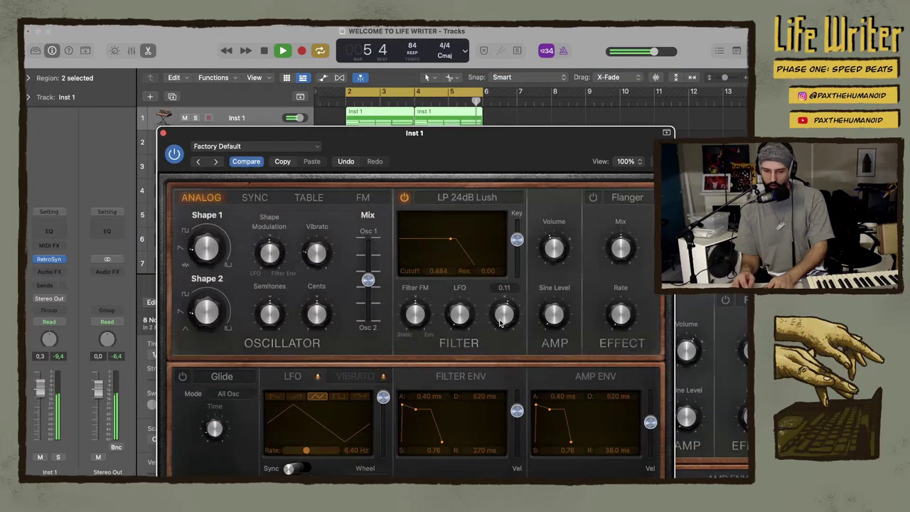
click(51, 272)
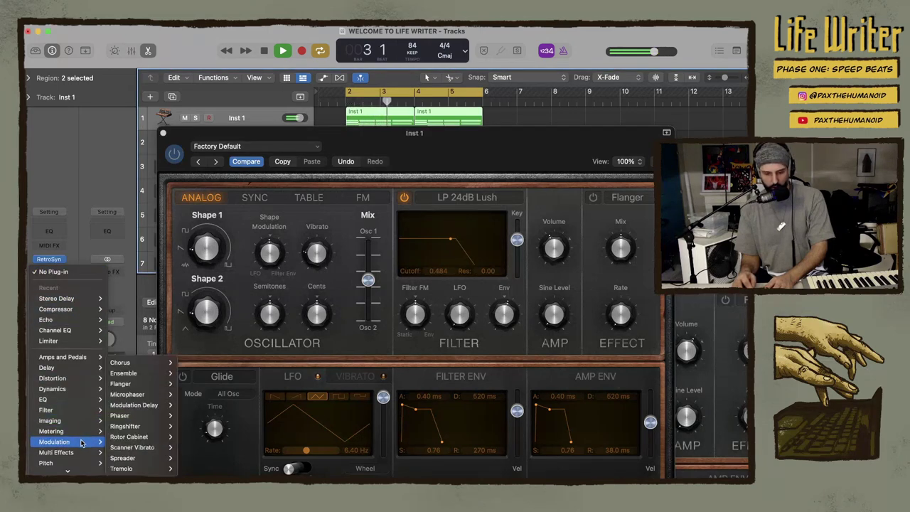
mouse_move(77, 389)
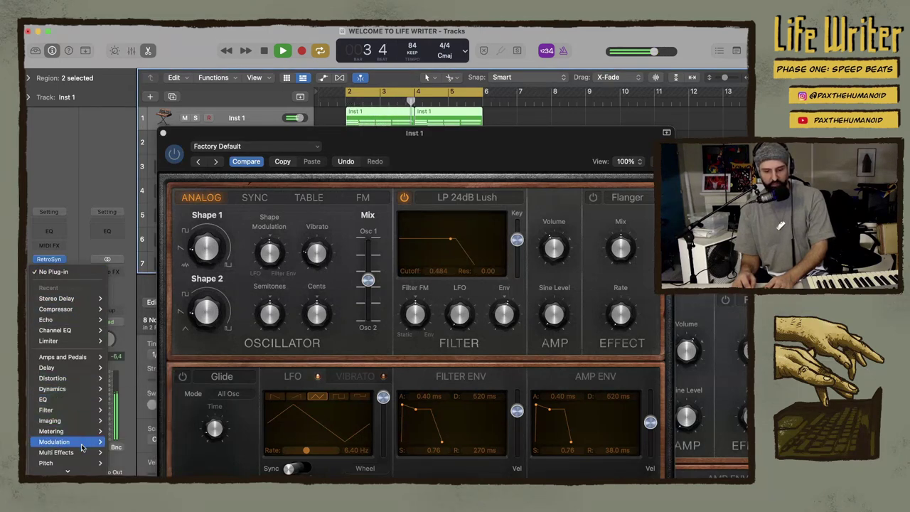
scroll(71, 442, down, 3)
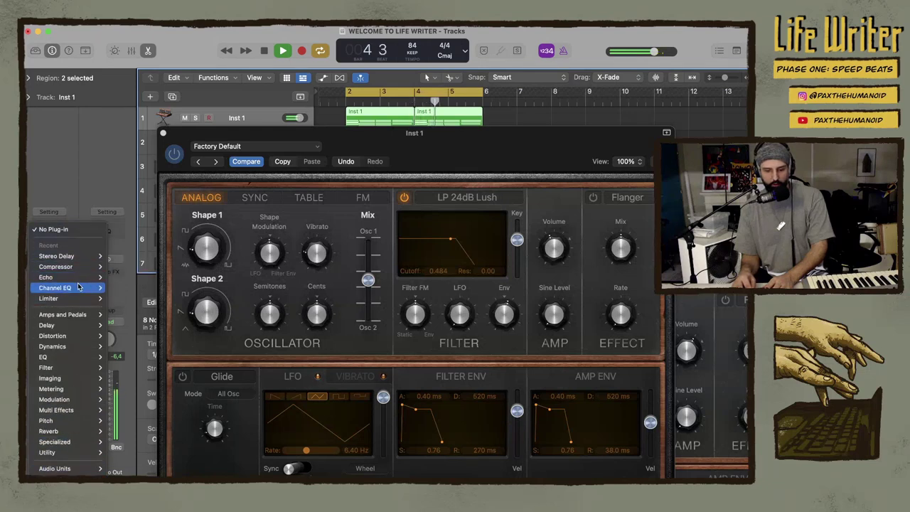
mouse_move(64, 431)
mouse_move(142, 431)
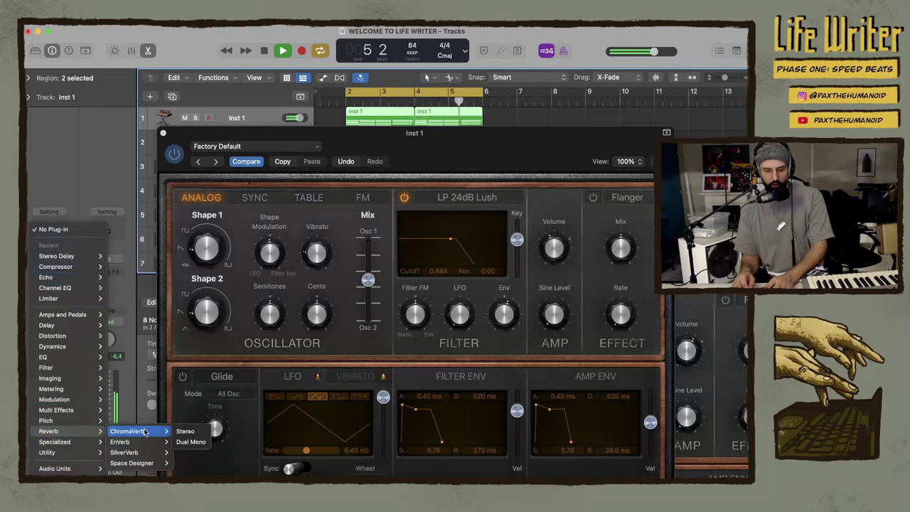
click(185, 431)
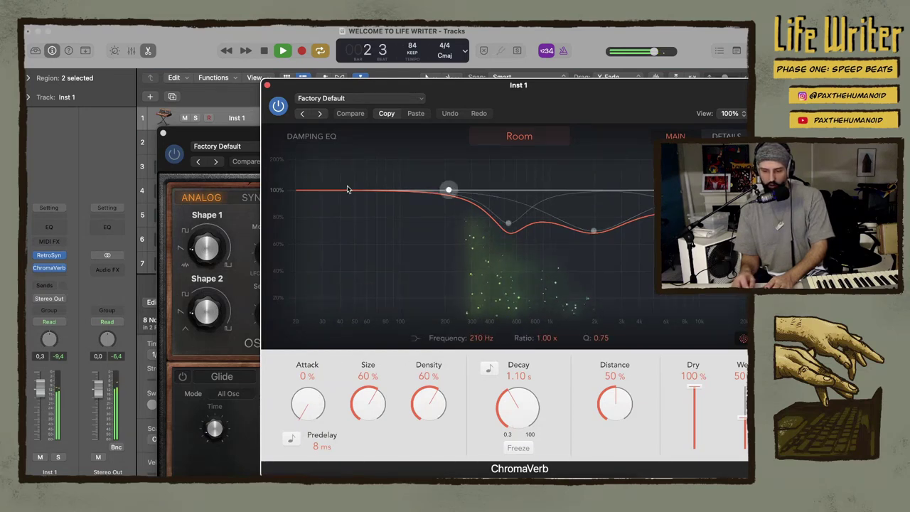
Set ChromaVerb's low damping point to about 255 Hz at 0.10 ratio, lower the neighbouring point and wet level, and close it
drag(459, 196, 470, 255)
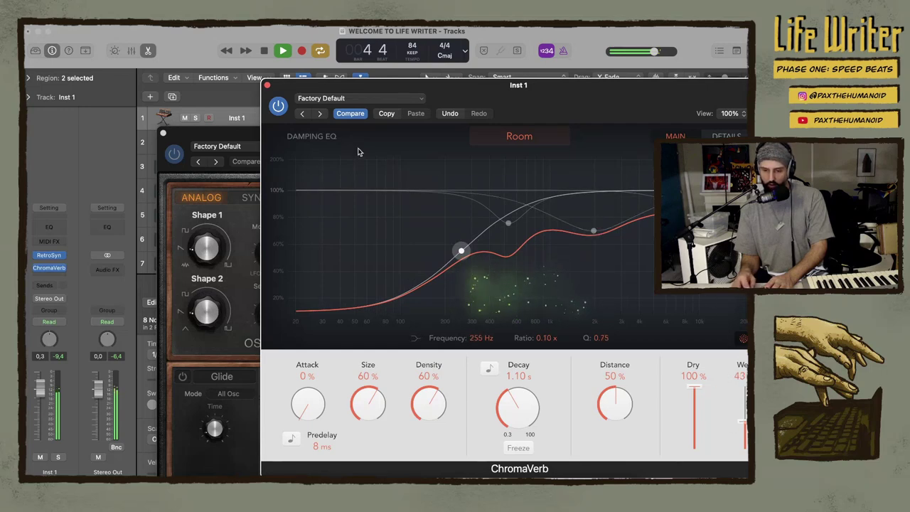
drag(508, 224, 506, 243)
click(267, 86)
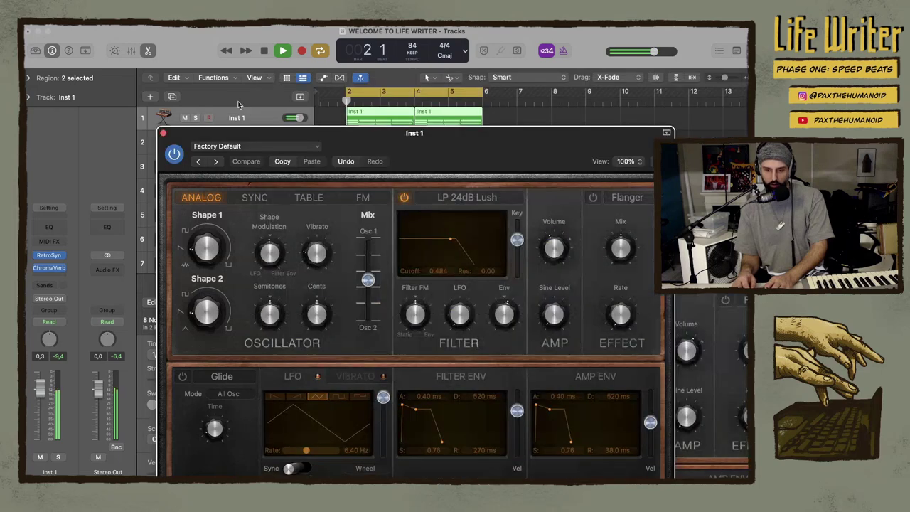
Add a Channel EQ with the Warm Piano preset to Inst 1 and lower the track volume to about -2.8 dB
click(55, 227)
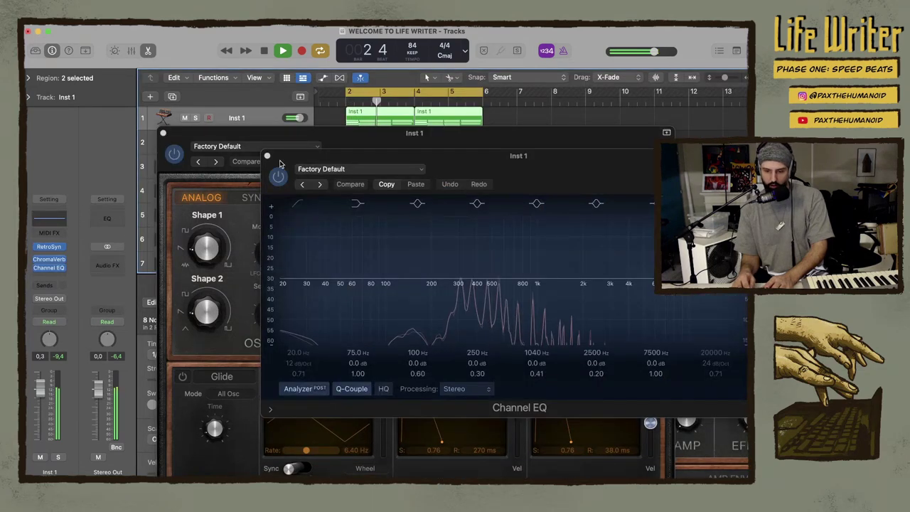
click(356, 169)
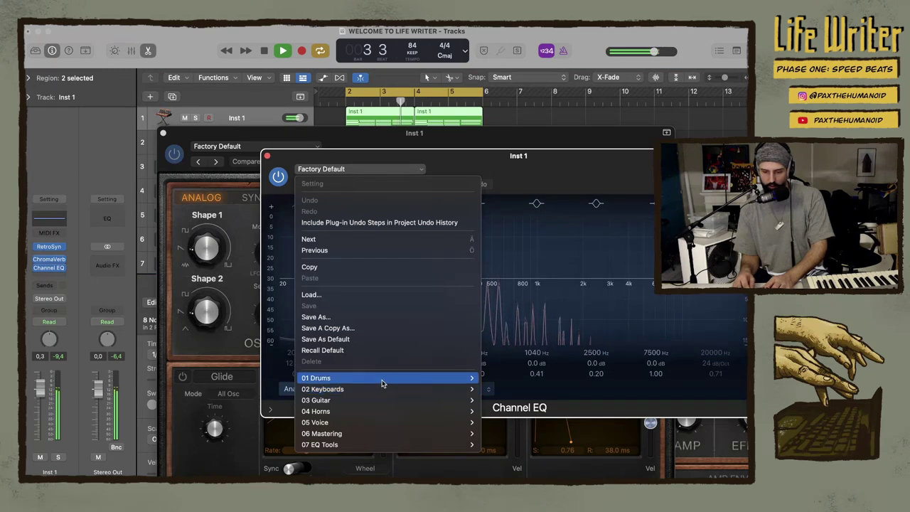
mouse_move(387, 390)
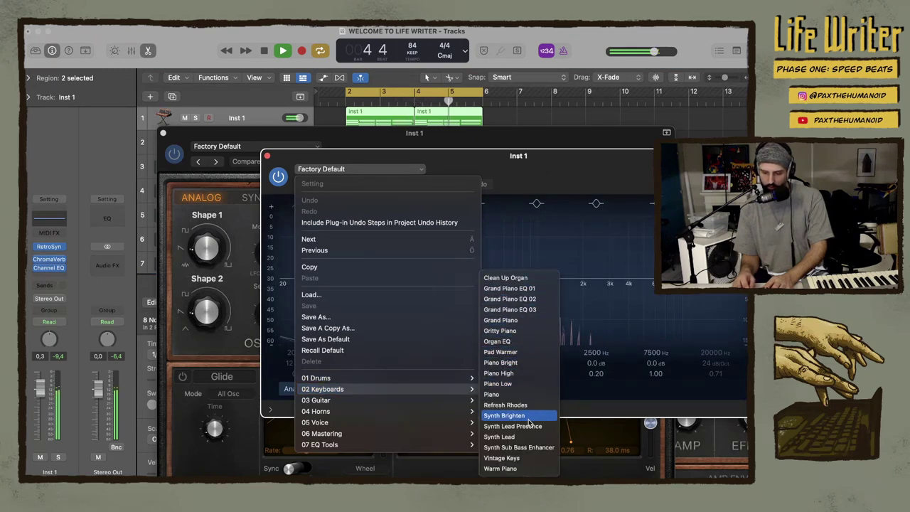
click(508, 469)
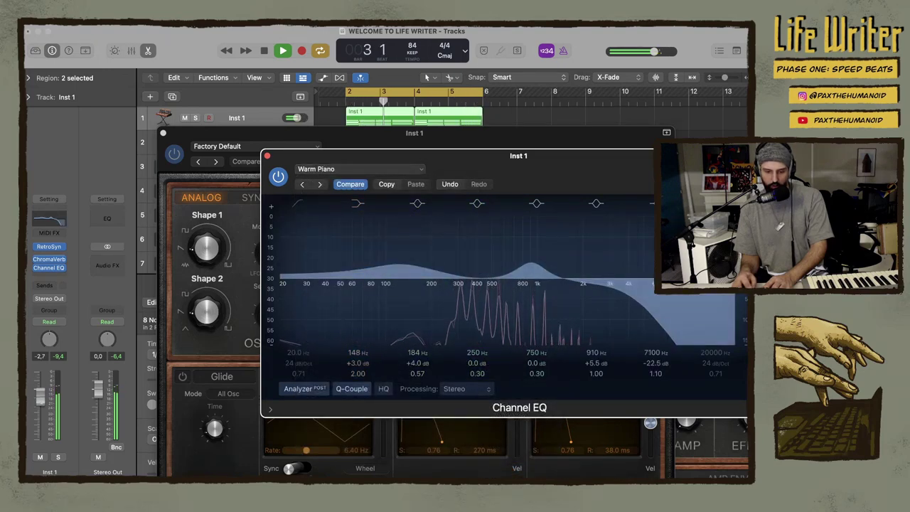
Try out oscillator adjustments in Inst 1's Retro Synth, and close both its window and the Channel EQ window
click(50, 249)
click(50, 249)
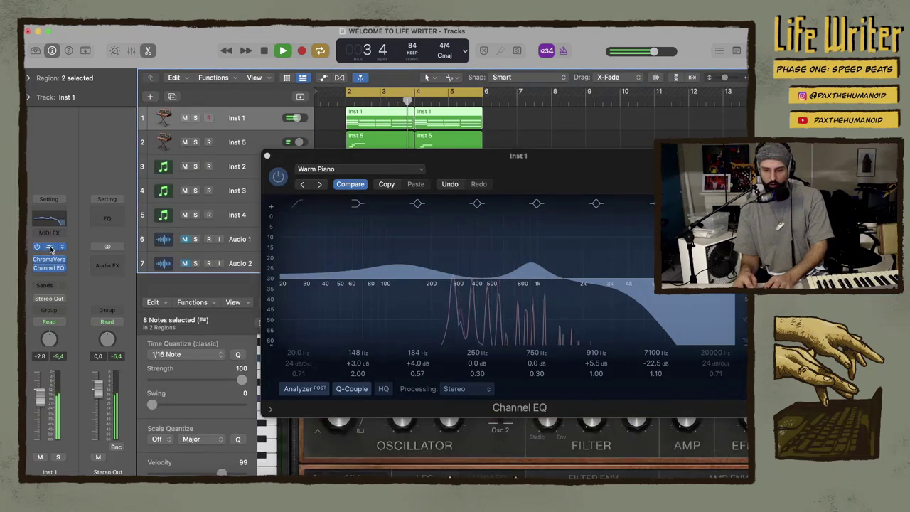
click(49, 247)
drag(449, 149, 372, 55)
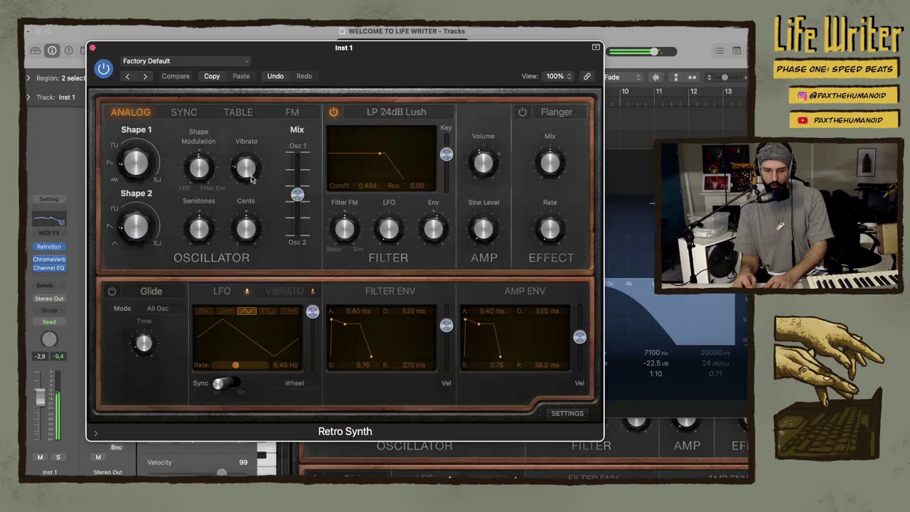
drag(210, 226, 200, 185)
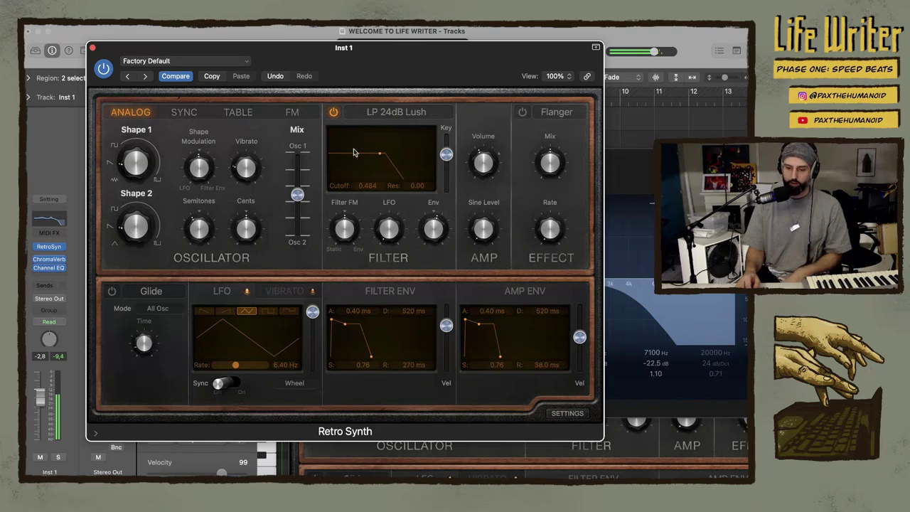
click(92, 49)
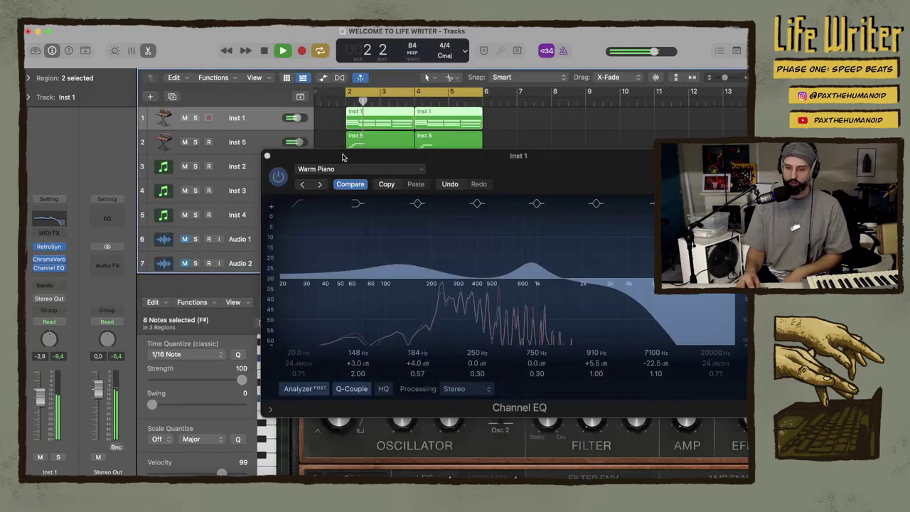
click(268, 157)
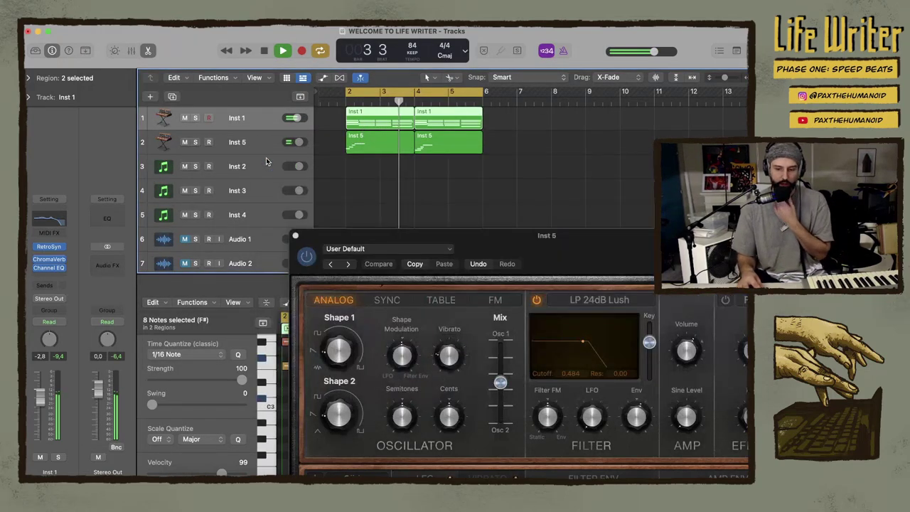
Examine the end of the Inst 1 and Inst 5 regions up close and close the Inst 5 Retro Synth covering the Piano Roll
ctrl+alt+click(421, 169)
ctrl+alt+click(423, 168)
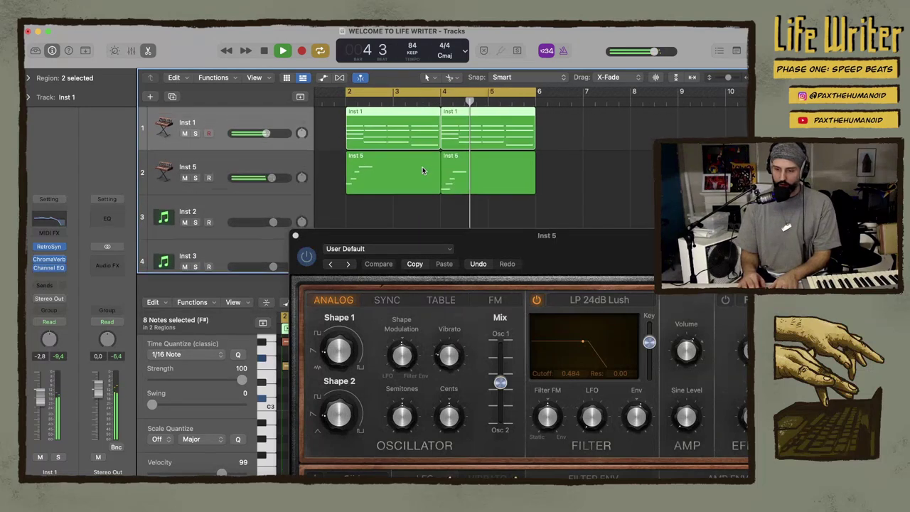
ctrl+alt+click(423, 168)
ctrl+alt+click(423, 169)
ctrl+alt+click(422, 171)
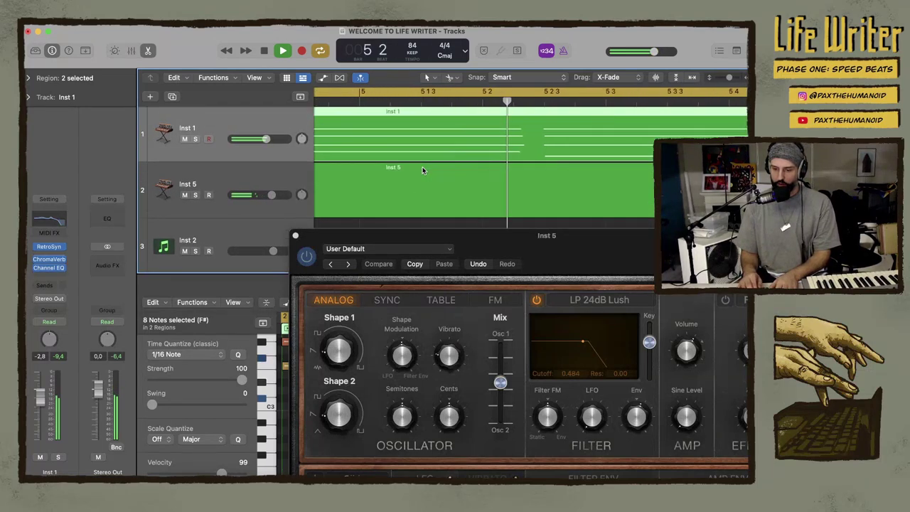
scroll(422, 170, right, 5)
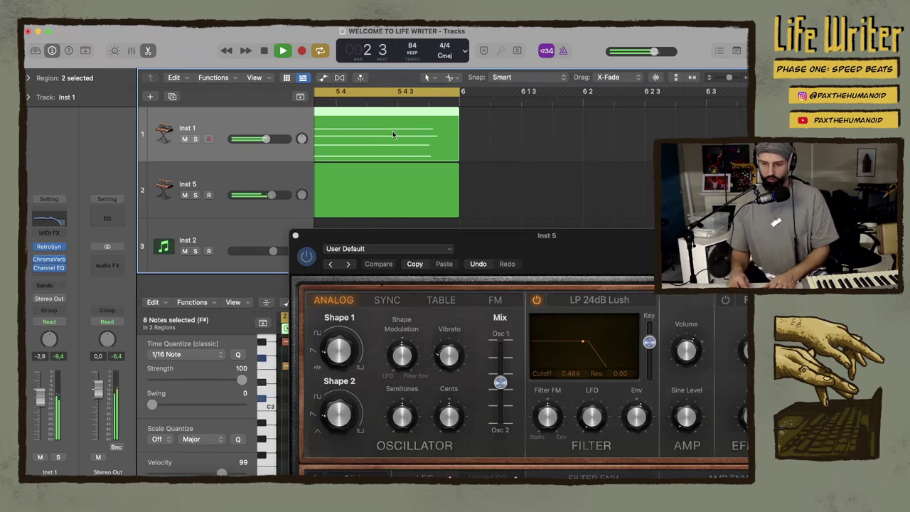
key(e)
key(e)
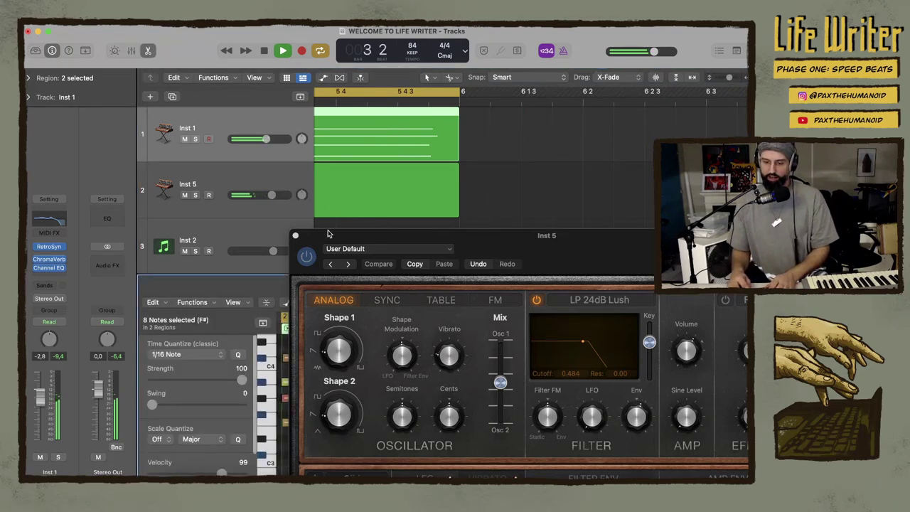
click(295, 236)
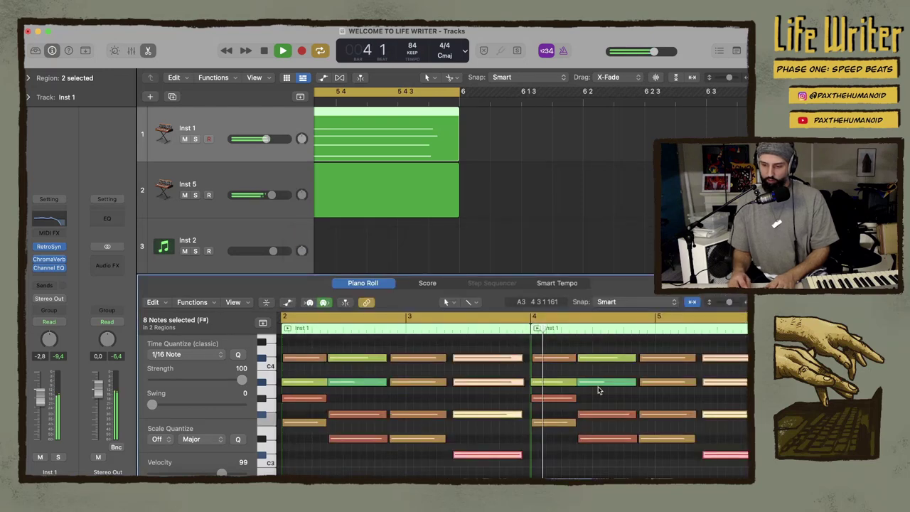
Shorten the final four-note chord in each of the two Inst 1 regions slightly
drag(349, 345, 375, 462)
drag(371, 384, 361, 386)
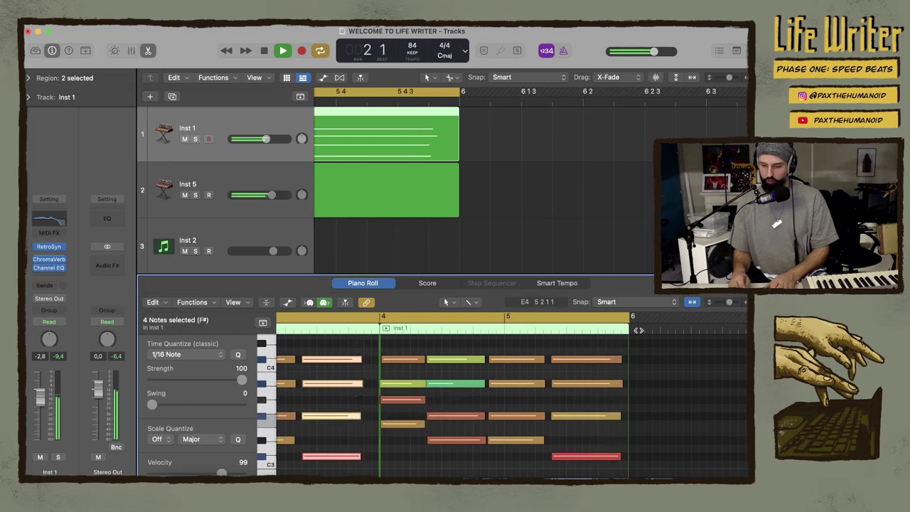
drag(620, 346, 587, 477)
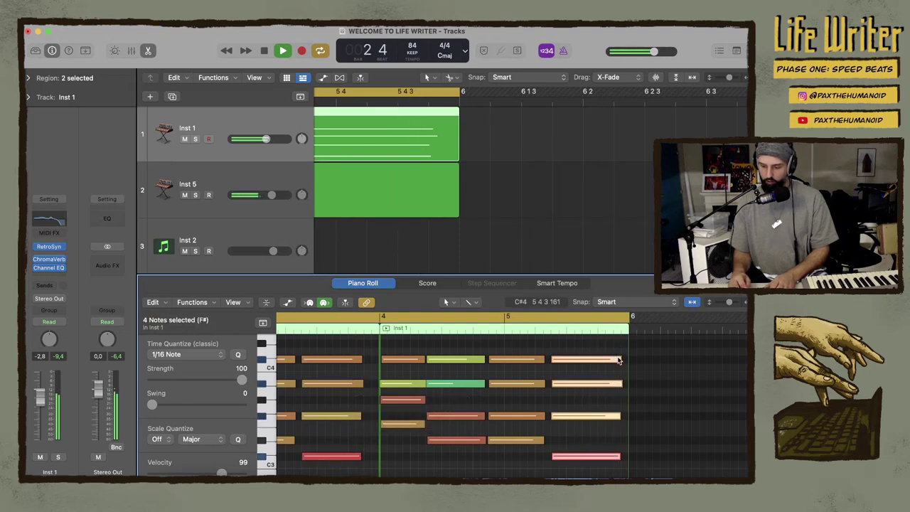
drag(619, 358, 608, 358)
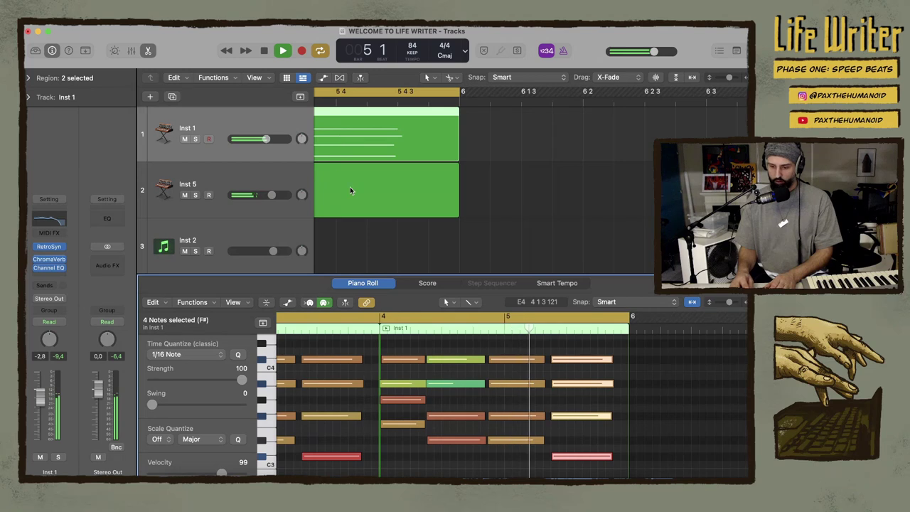
click(528, 333)
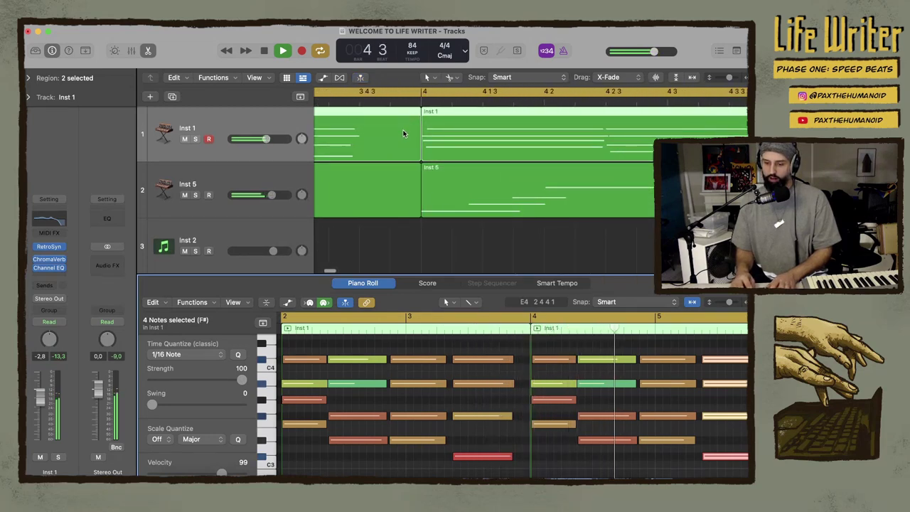
Lengthen the final four-note chord in the first Inst 1 region slightly and shorten the final chord in the second region
drag(513, 351, 496, 468)
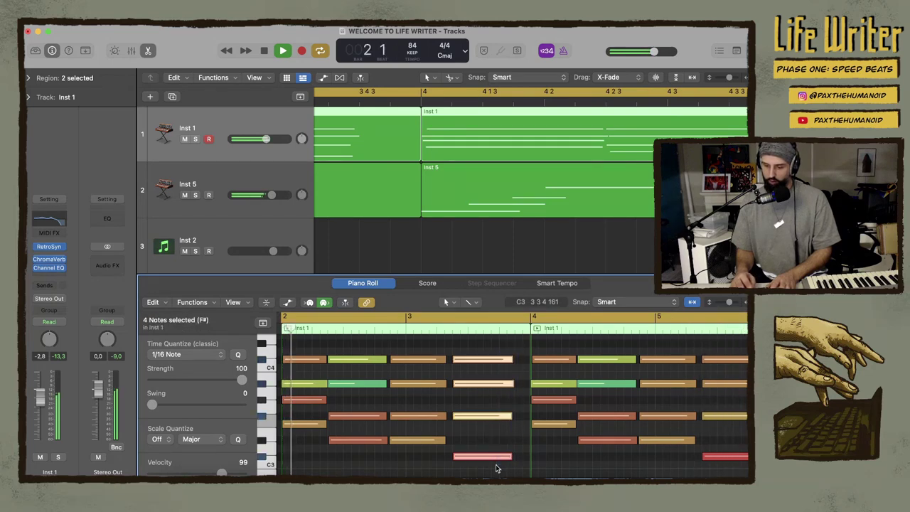
drag(512, 360, 522, 359)
scroll(590, 356, right, 5)
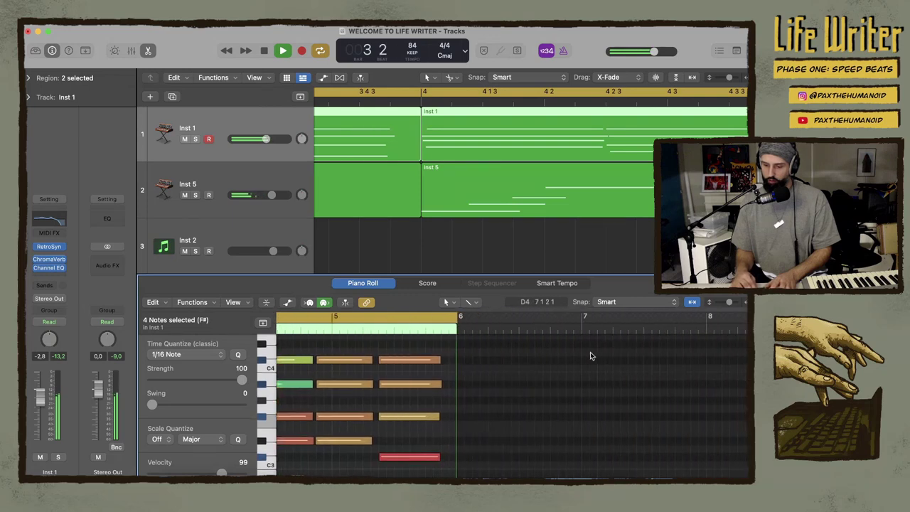
drag(450, 348, 417, 467)
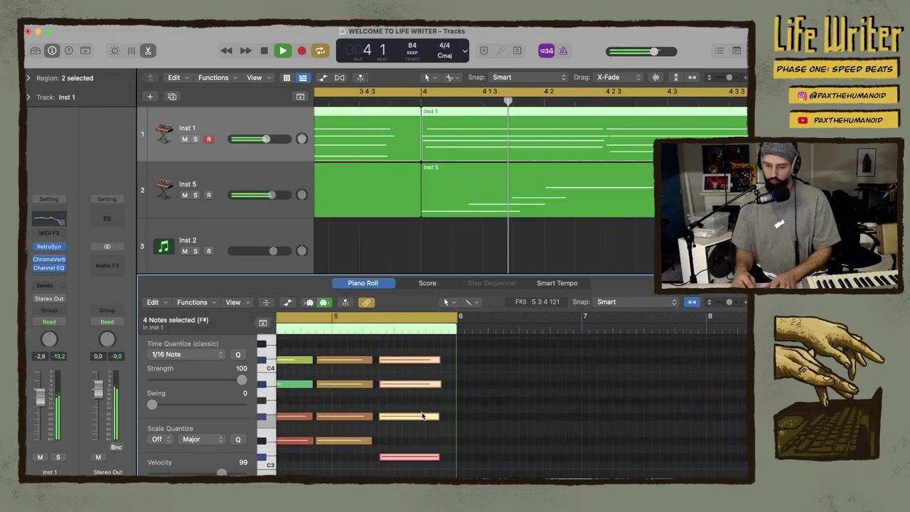
drag(438, 356, 438, 360)
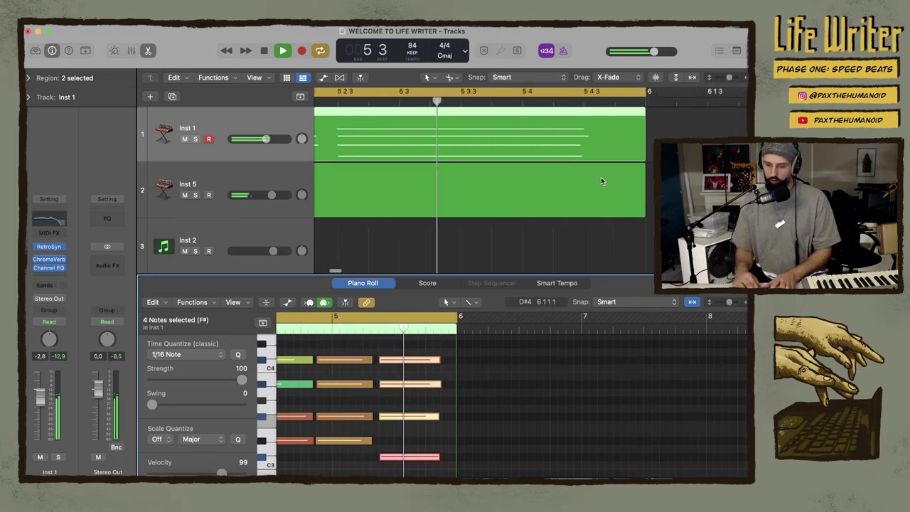
scroll(601, 181, left, 1)
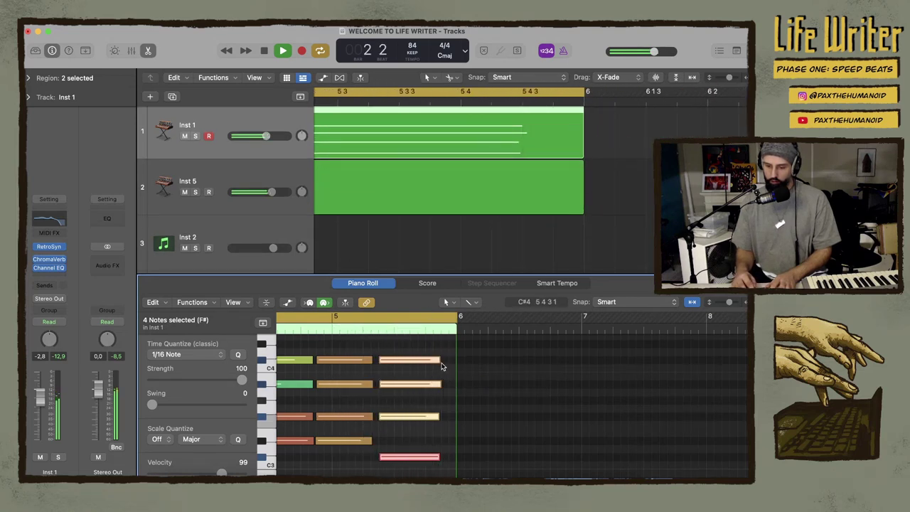
mouse_move(440, 361)
mouse_down()
mouse_move(410, 362)
mouse_move(424, 357)
mouse_up()
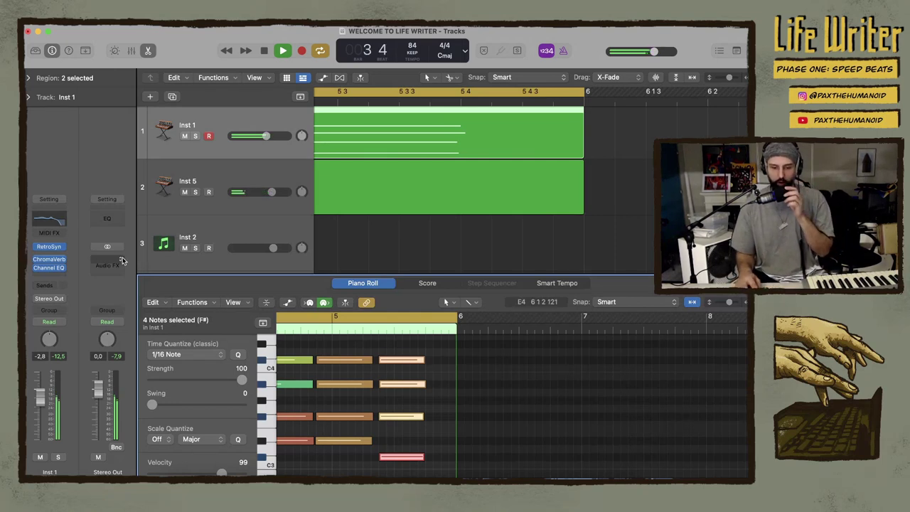
Add an Echo effect to Inst 1 below the Channel EQ
click(53, 277)
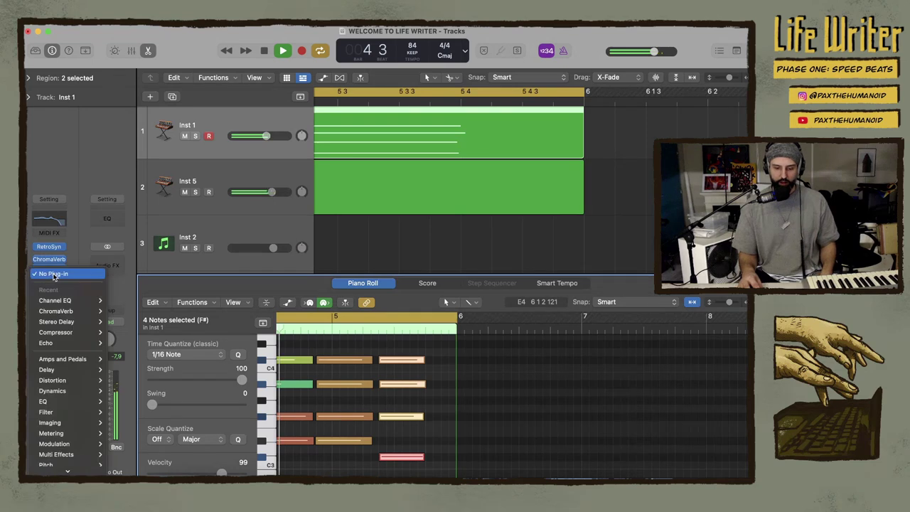
mouse_move(81, 344)
click(118, 343)
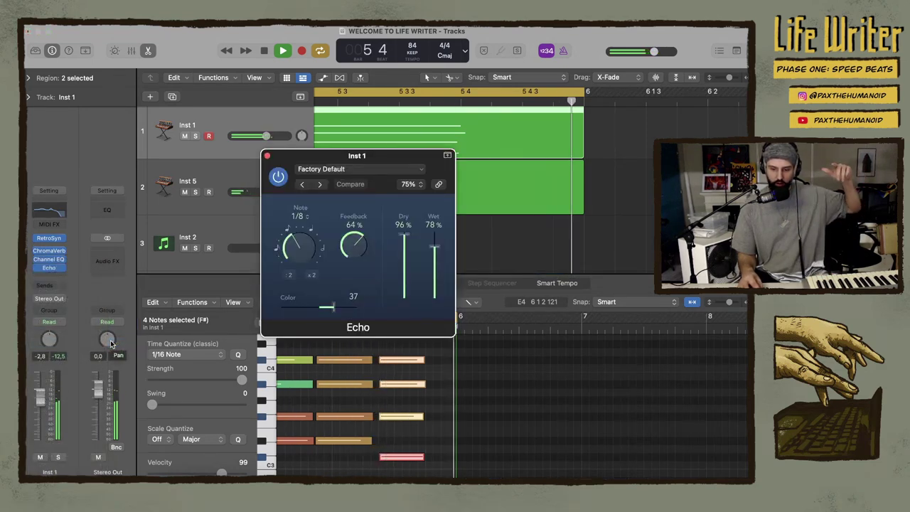
drag(62, 260, 52, 264)
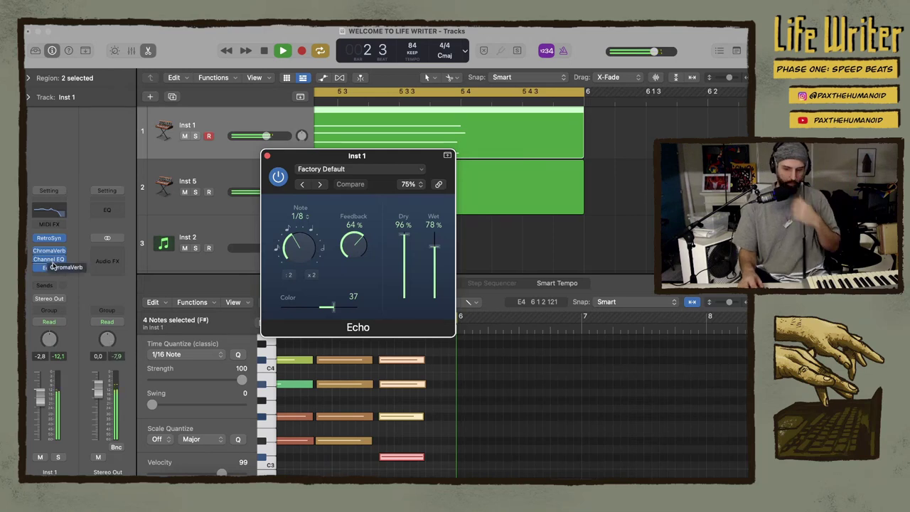
click(49, 273)
key(Escape)
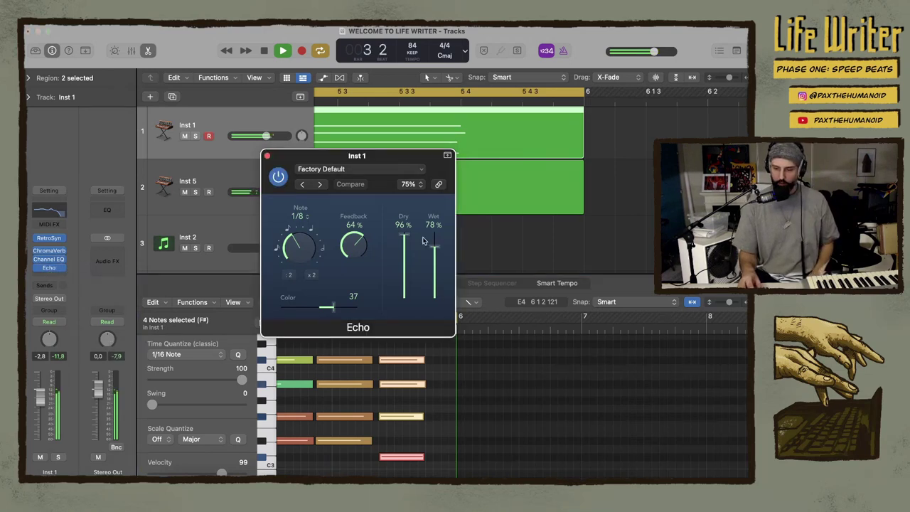
Set Inst 1's Echo to 1/16 notes with about 89% feedback and 22% wet, and close its window
drag(434, 245, 439, 278)
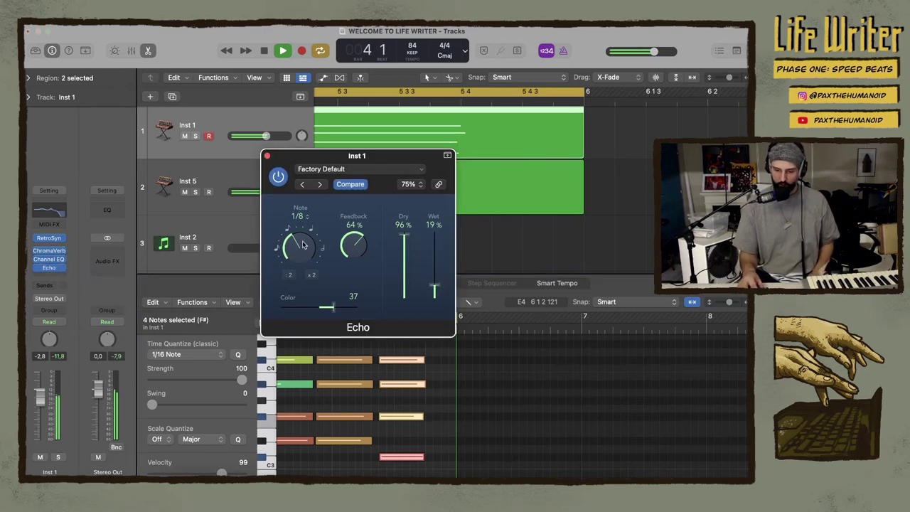
drag(300, 245, 290, 181)
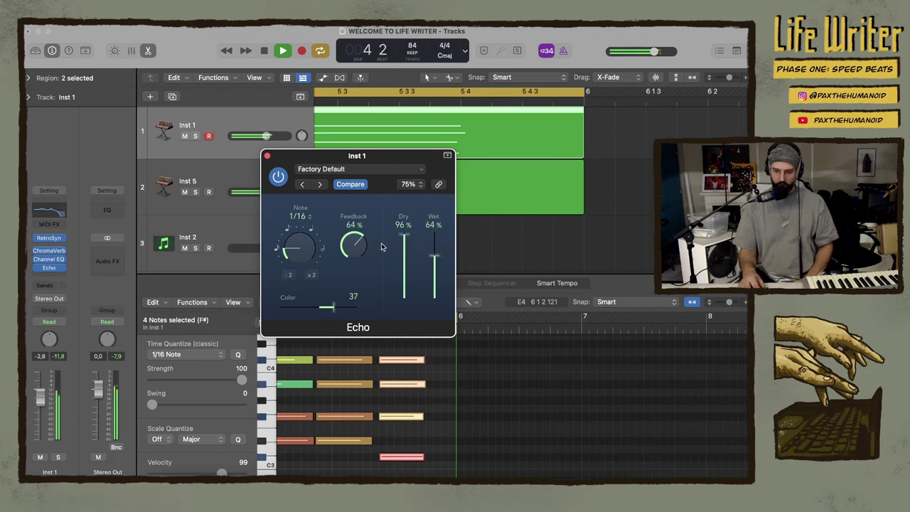
mouse_move(350, 226)
mouse_down()
mouse_move(352, 211)
mouse_move(351, 221)
mouse_up()
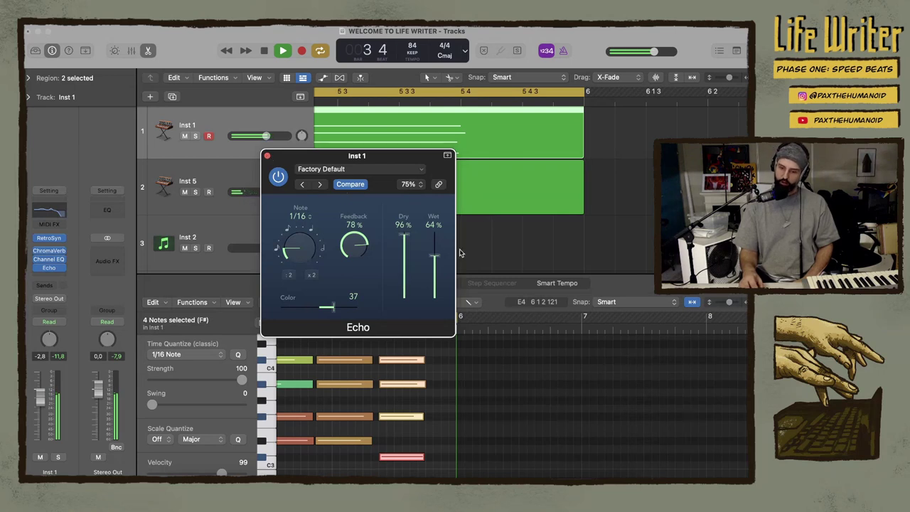
drag(434, 255, 436, 272)
drag(342, 239, 359, 244)
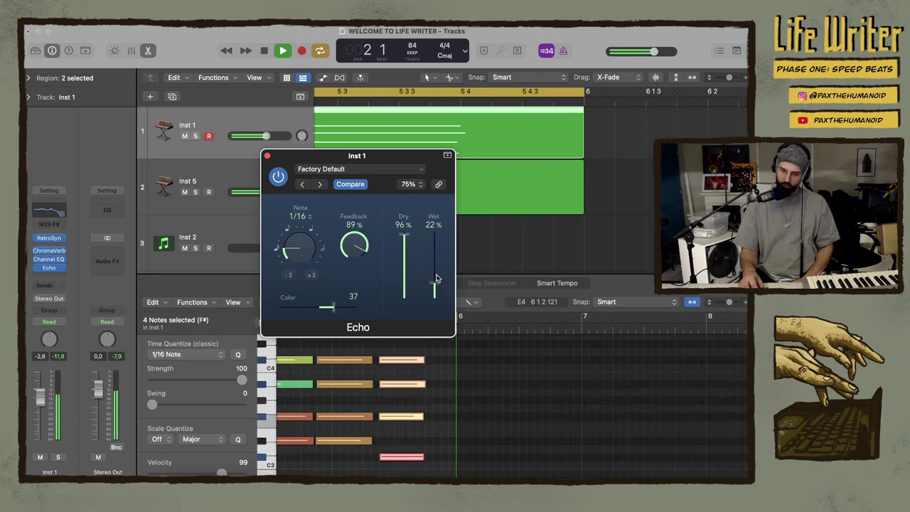
click(267, 156)
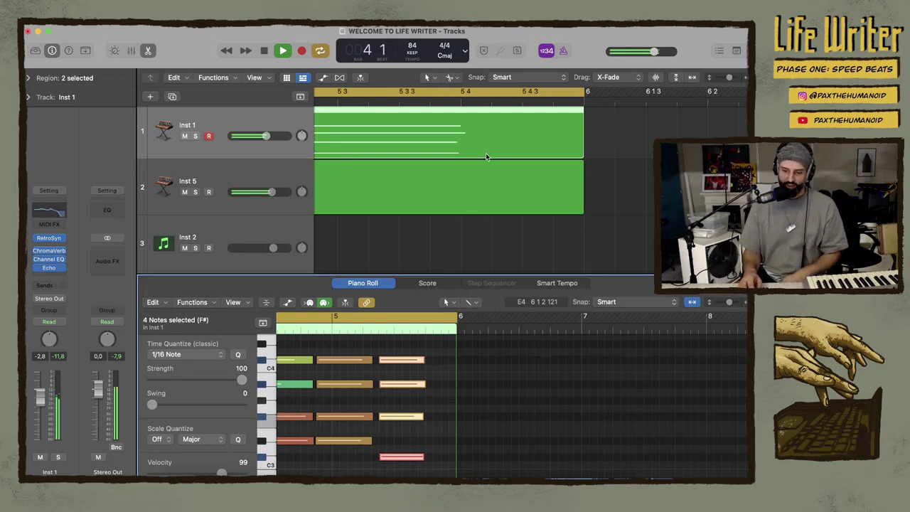
In Inst 5's Retro Synth, set the filter envelope attack to 4.10 ms and the amp envelope attack to 13.0 ms, and close the synth
click(361, 244)
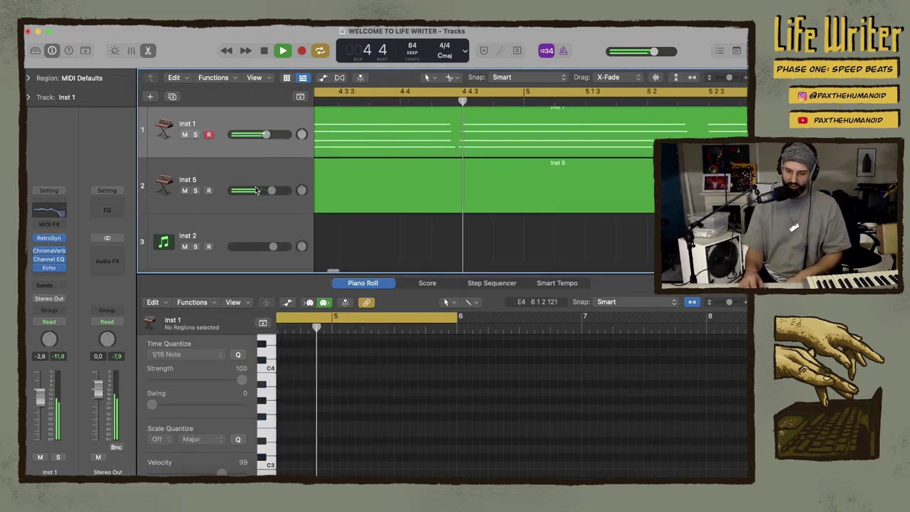
click(234, 170)
click(50, 256)
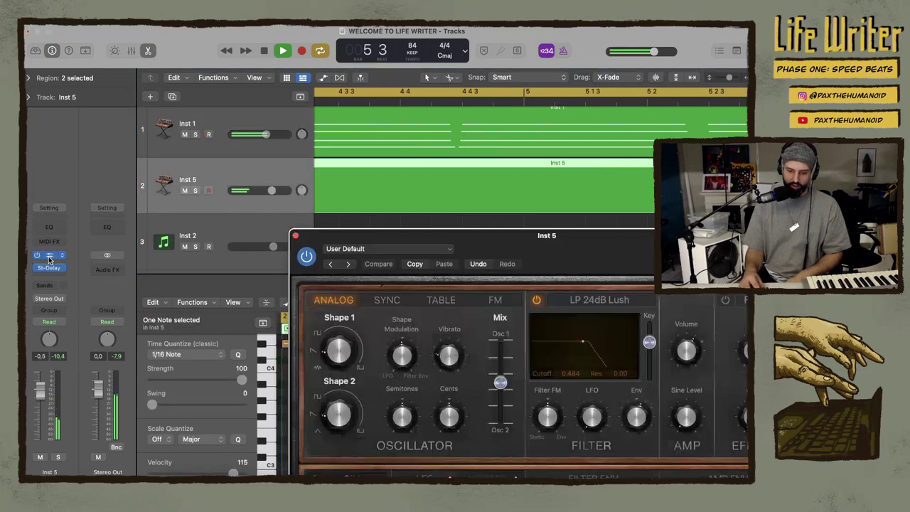
drag(489, 237, 311, 33)
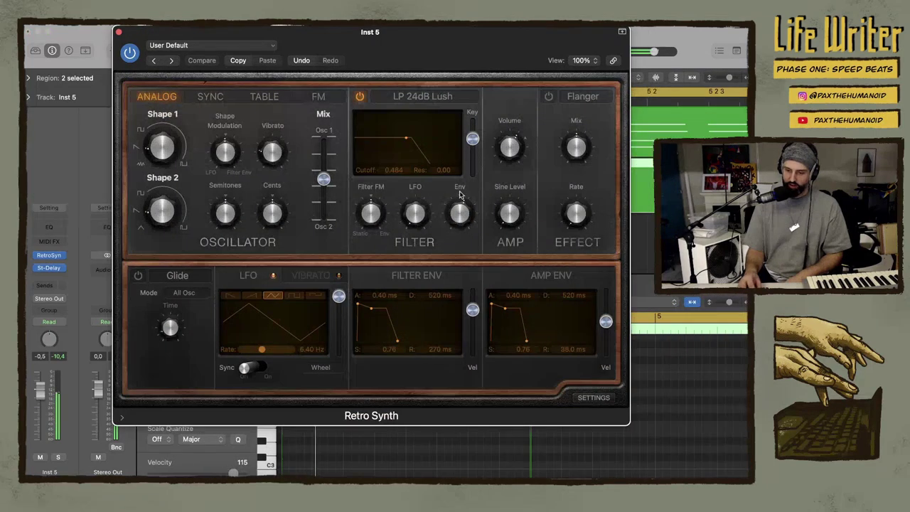
mouse_move(461, 219)
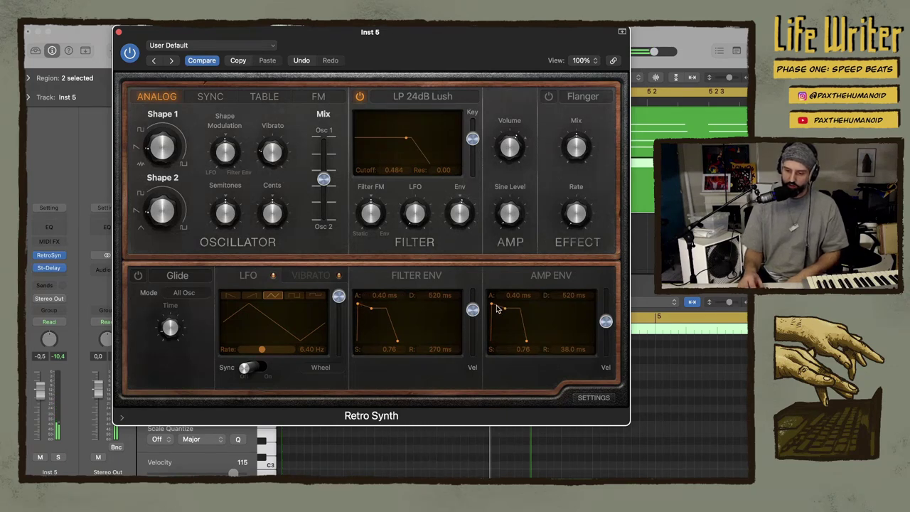
drag(495, 307, 499, 308)
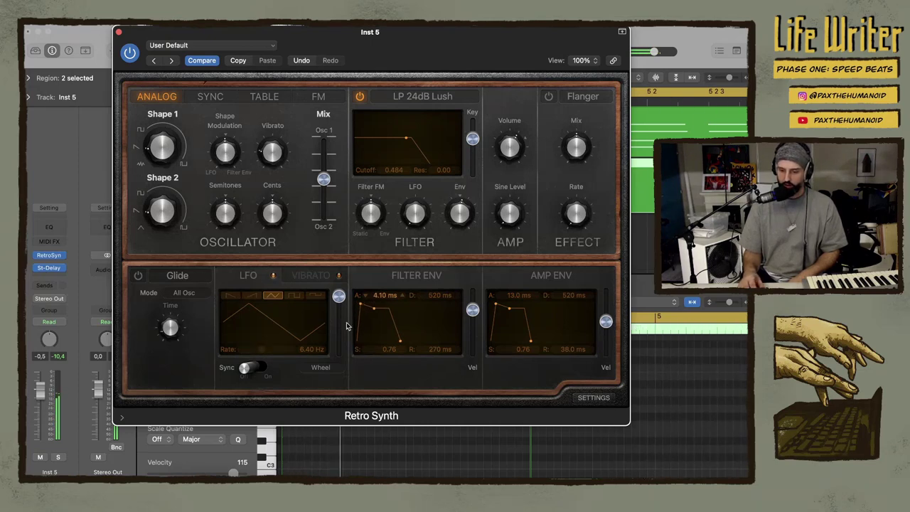
mouse_move(510, 146)
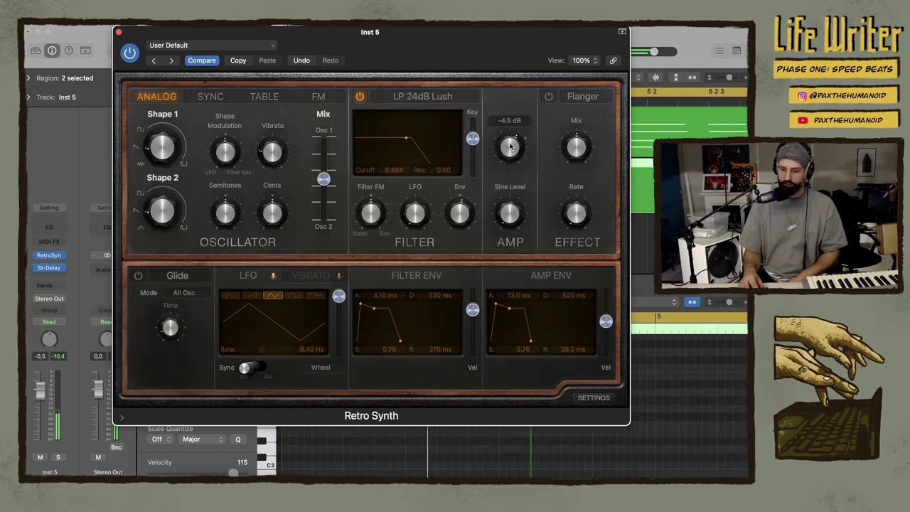
mouse_move(457, 223)
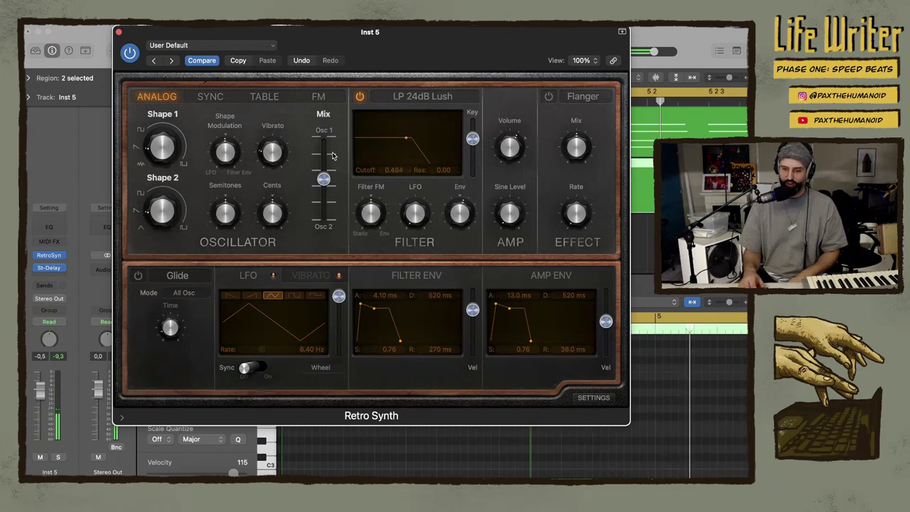
mouse_move(272, 156)
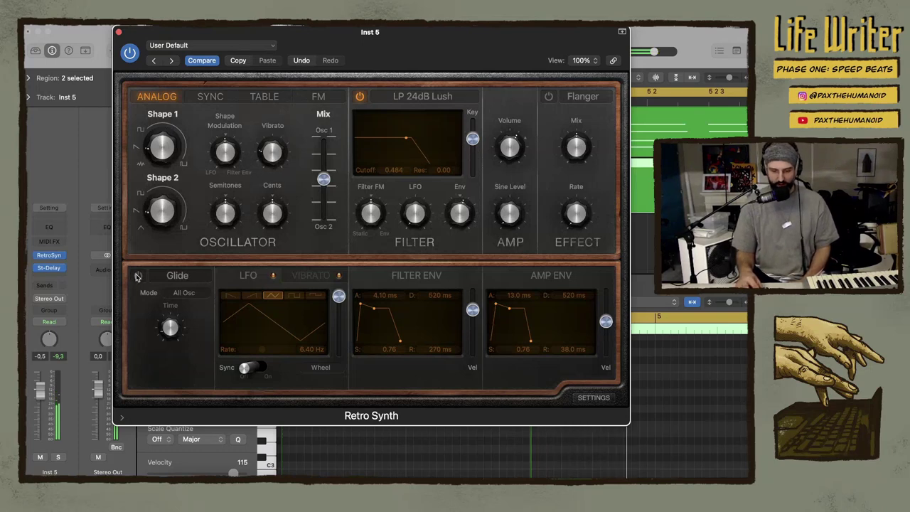
click(119, 33)
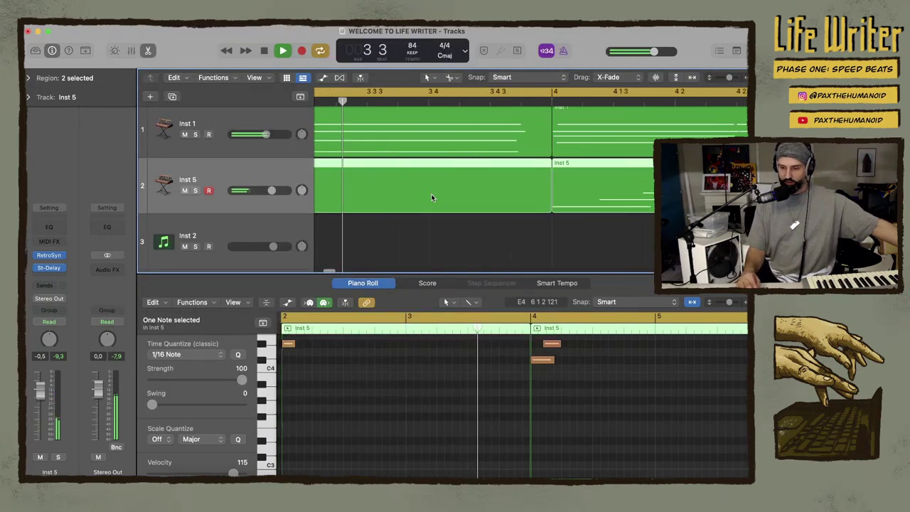
Record another pass on the Inst 5 track over the looped bars and stop the recording
scroll(436, 197, left, 3)
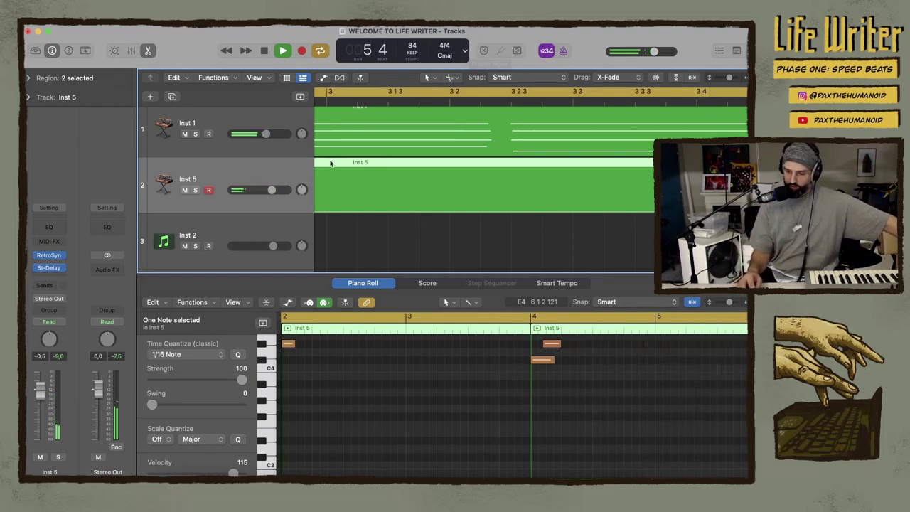
ctrl+alt+click(364, 236)
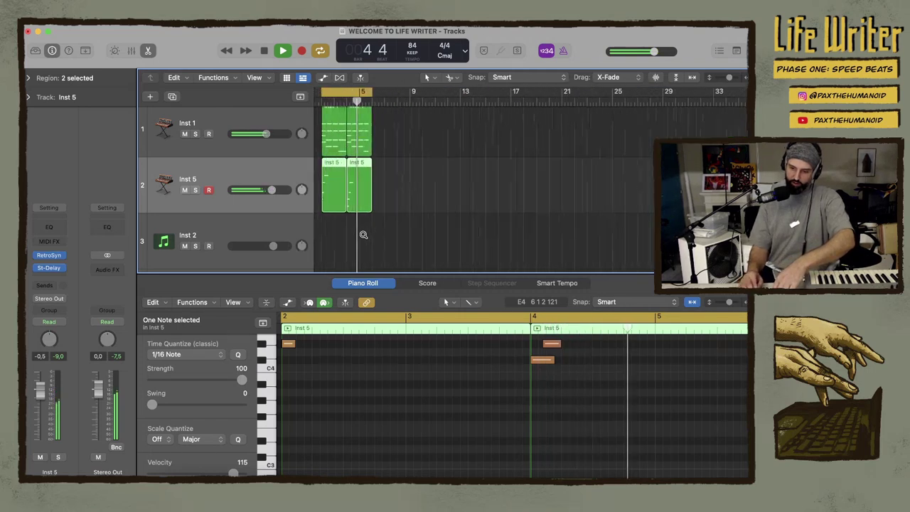
ctrl+alt+click(363, 236)
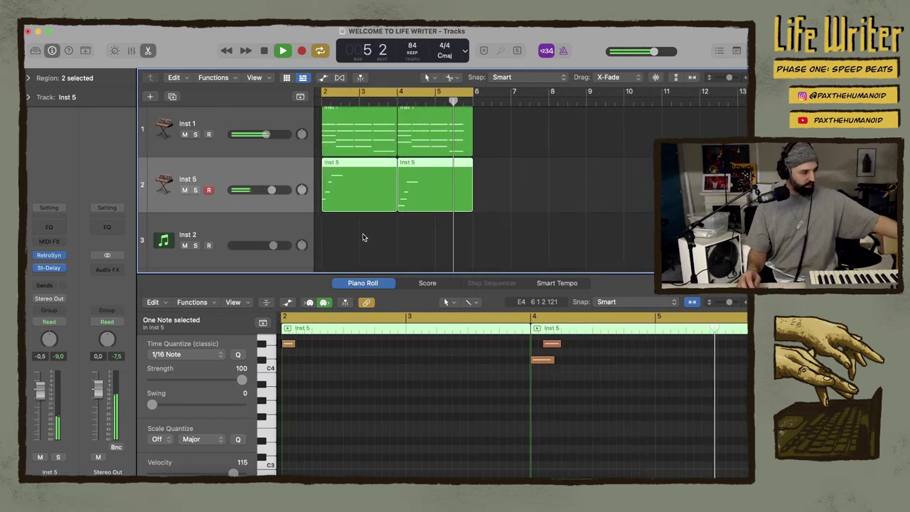
key(r)
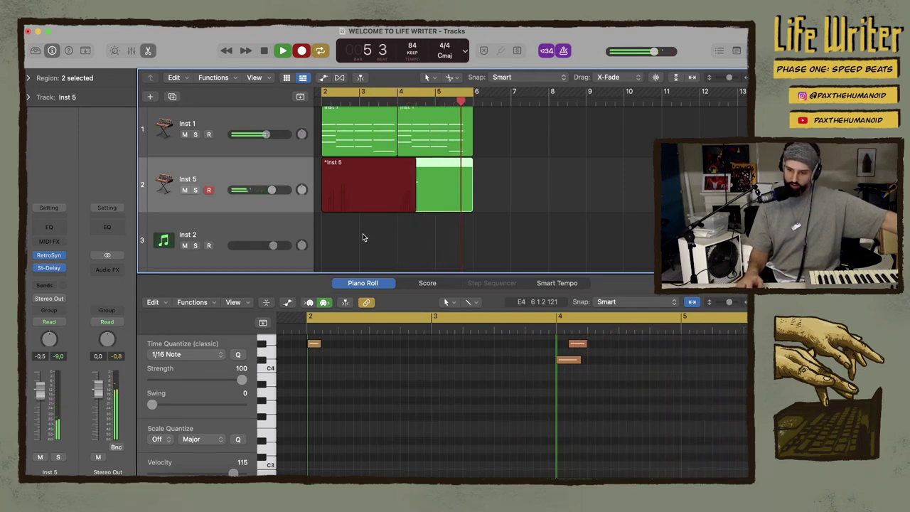
key(space)
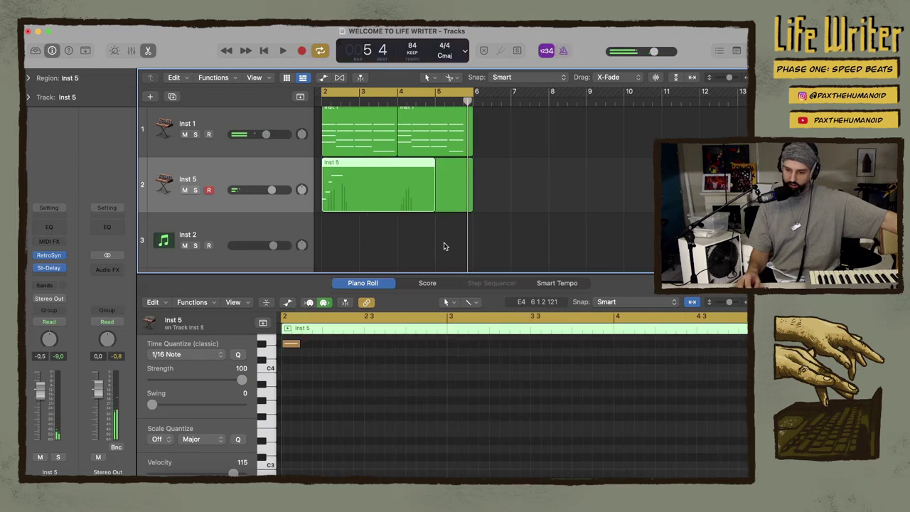
Join the two Inst 5 regions into one, play the loop and lower the Inst 5 track volume to -1.4 dB
drag(459, 236, 364, 171)
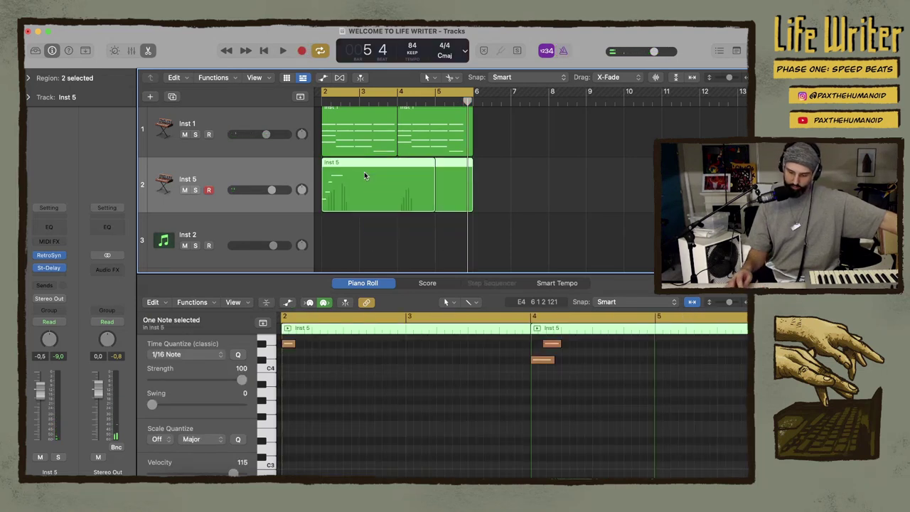
right_click(364, 173)
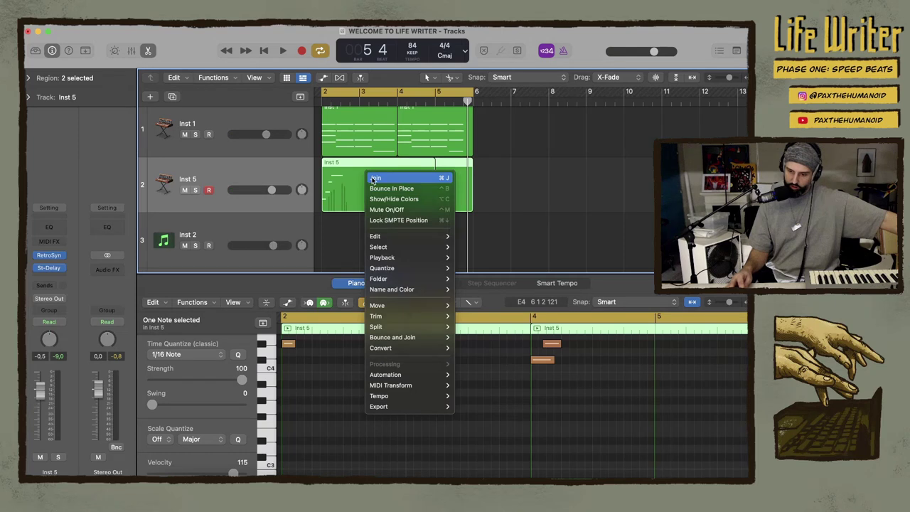
click(372, 179)
key(space)
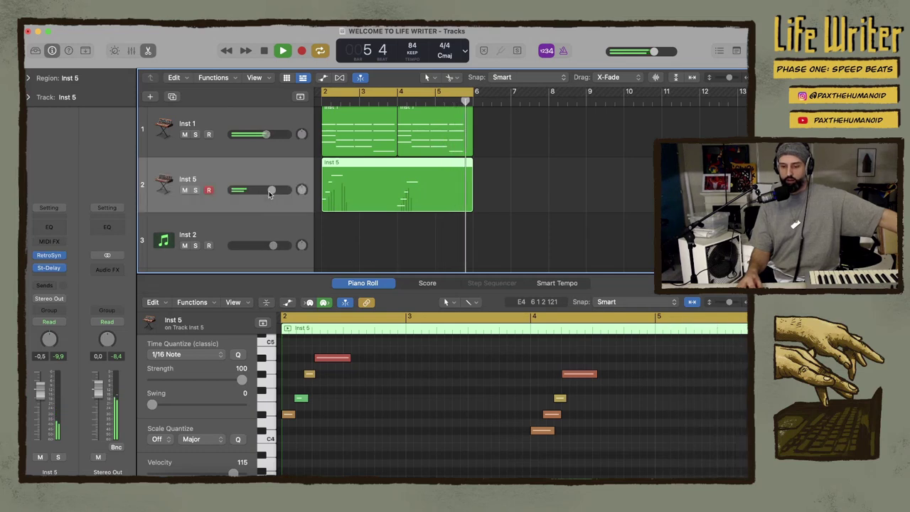
drag(271, 193, 268, 193)
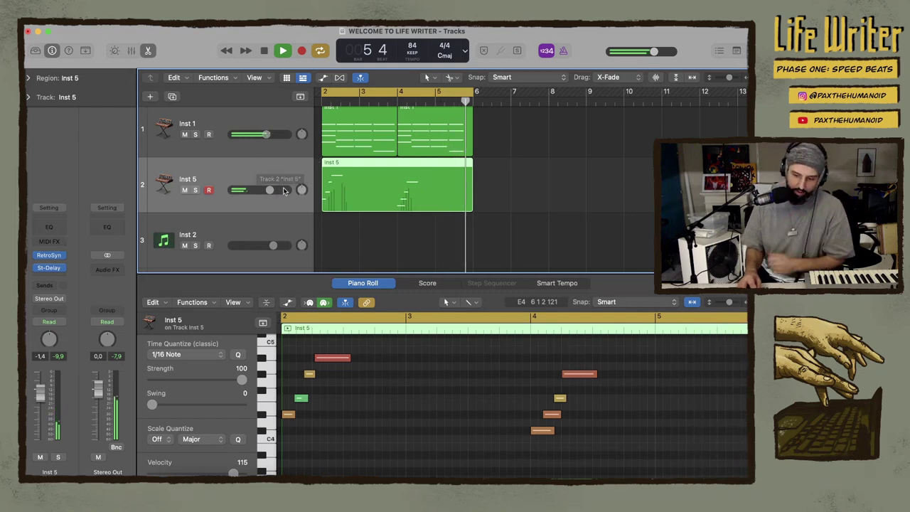
Switch the control bar's transport display to the Custom layout
click(466, 51)
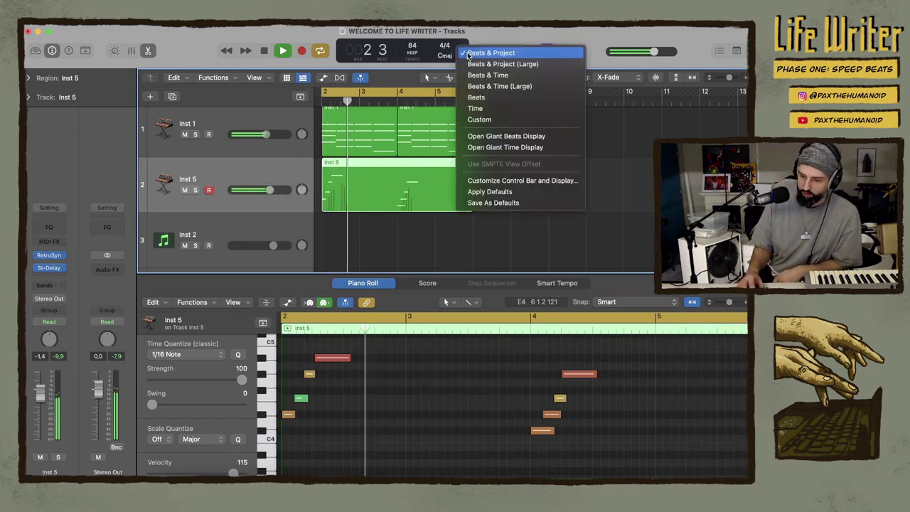
click(479, 119)
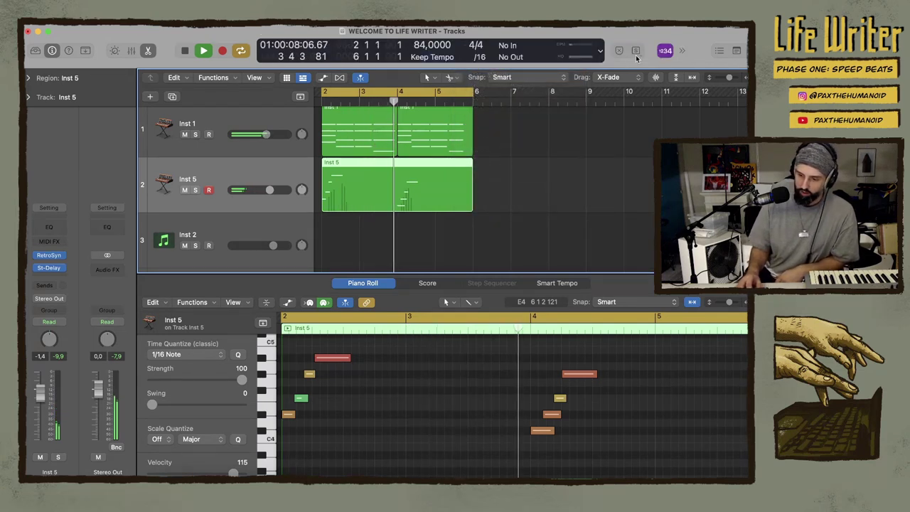
Customize the control bar to show Varispeed in the LCD and Capture Recording among the transport controls
click(599, 50)
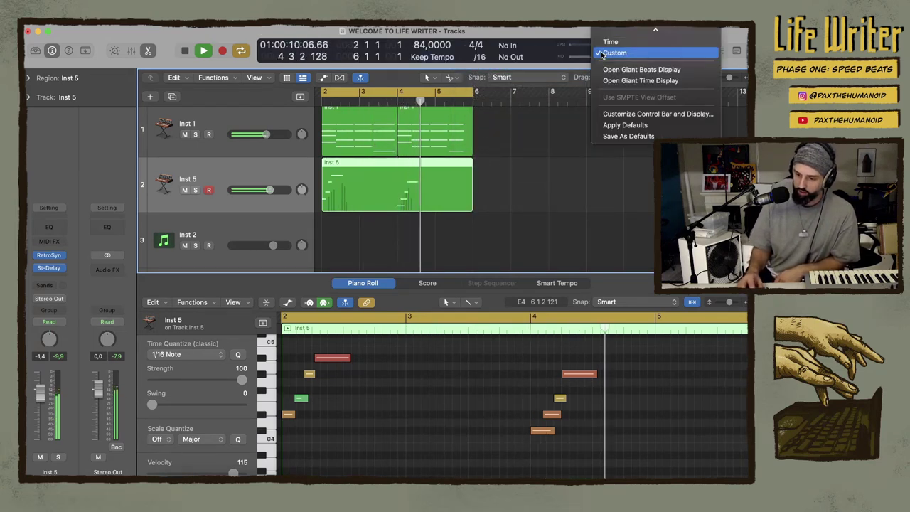
click(648, 115)
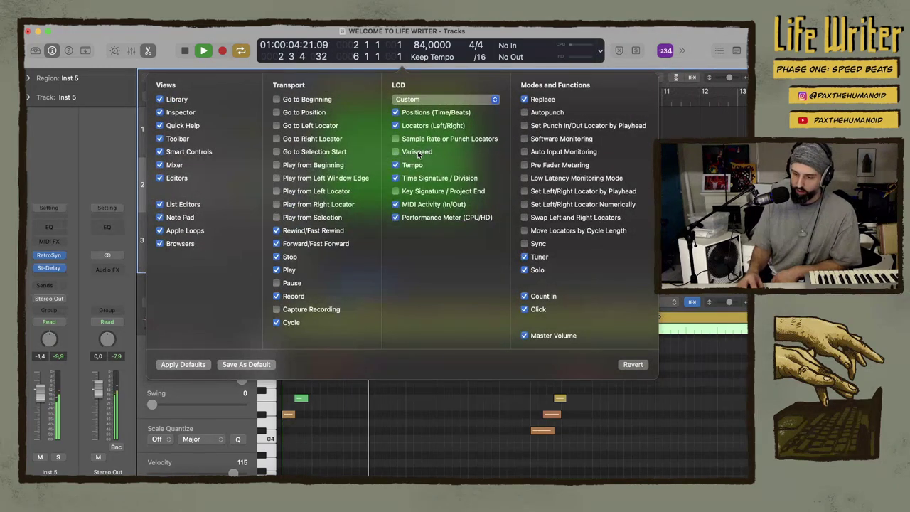
click(396, 152)
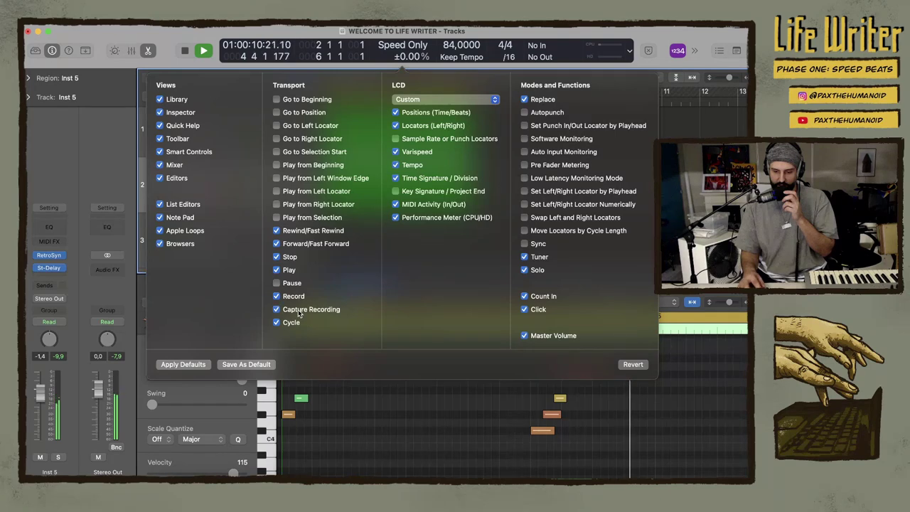
click(111, 143)
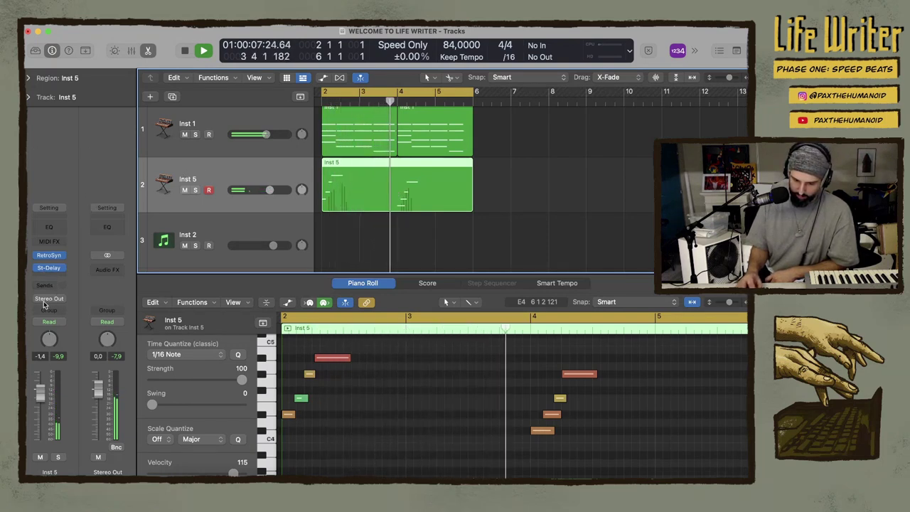
Show the sound library, search it for "sculp" and load the Sculpture Modeling Synth patch on the Inst 2 track
click(36, 51)
click(78, 149)
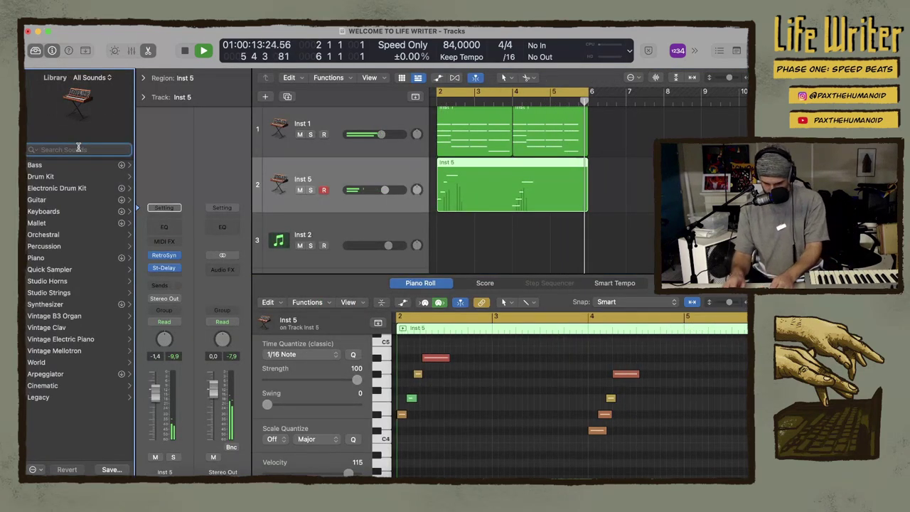
text(sculp)
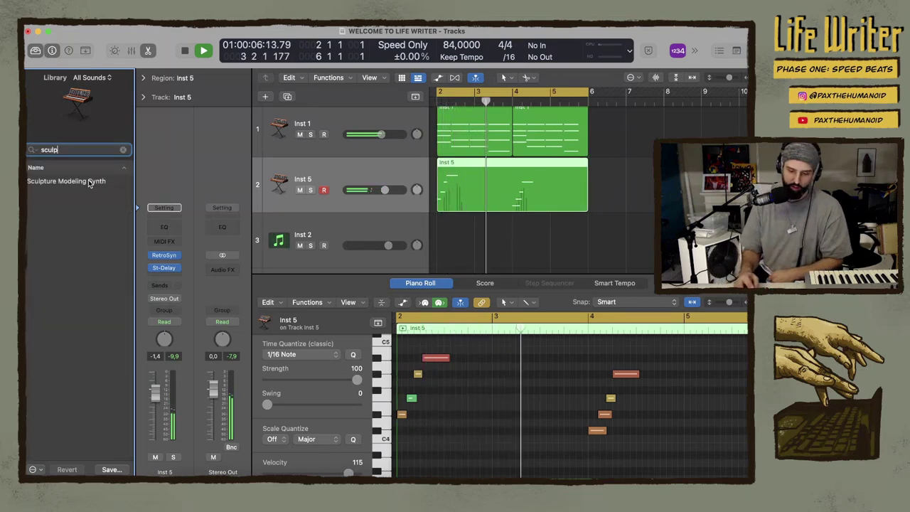
click(375, 227)
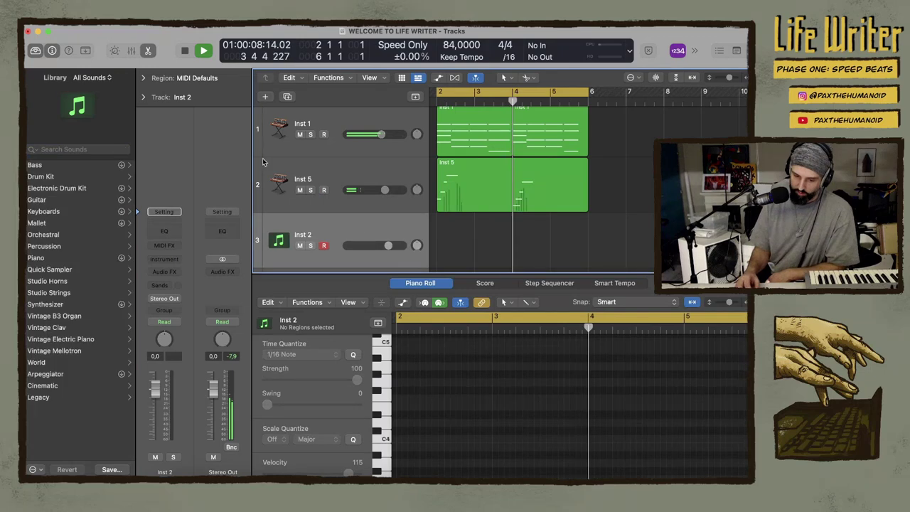
text(sculp)
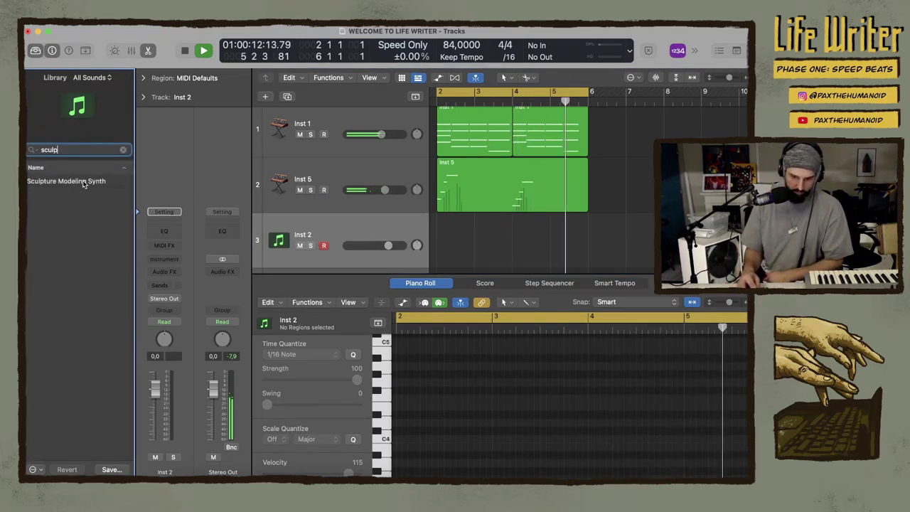
click(84, 182)
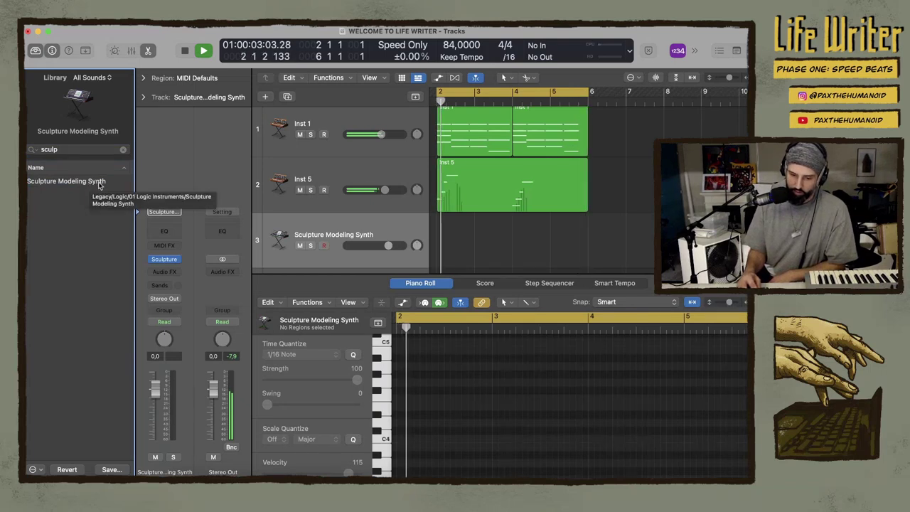
mouse_move(166, 264)
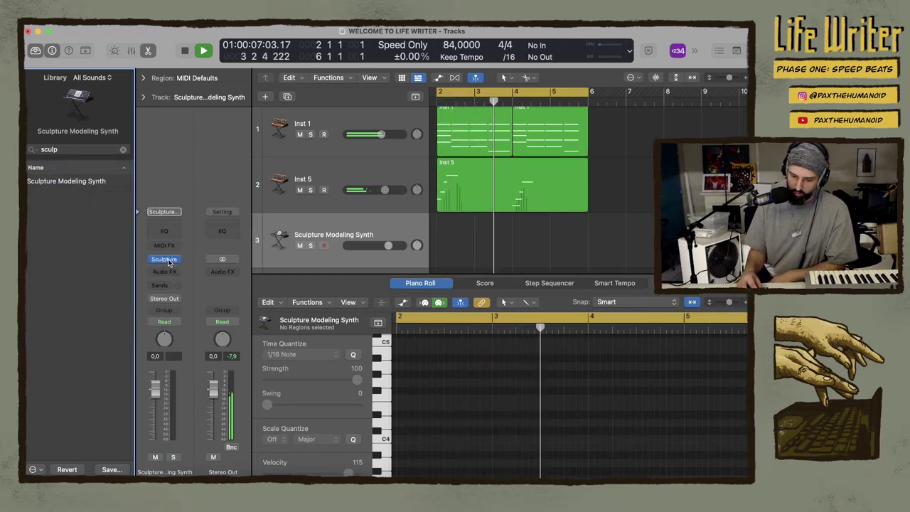
click(335, 228)
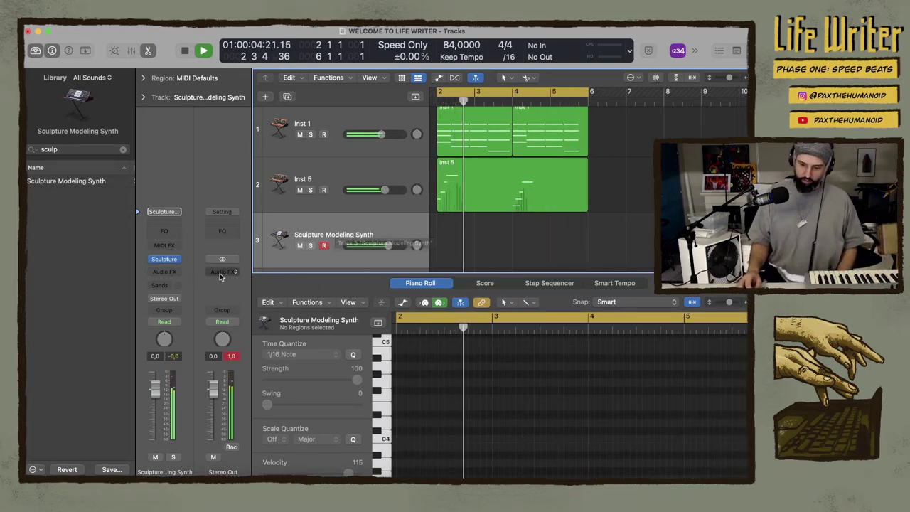
click(165, 260)
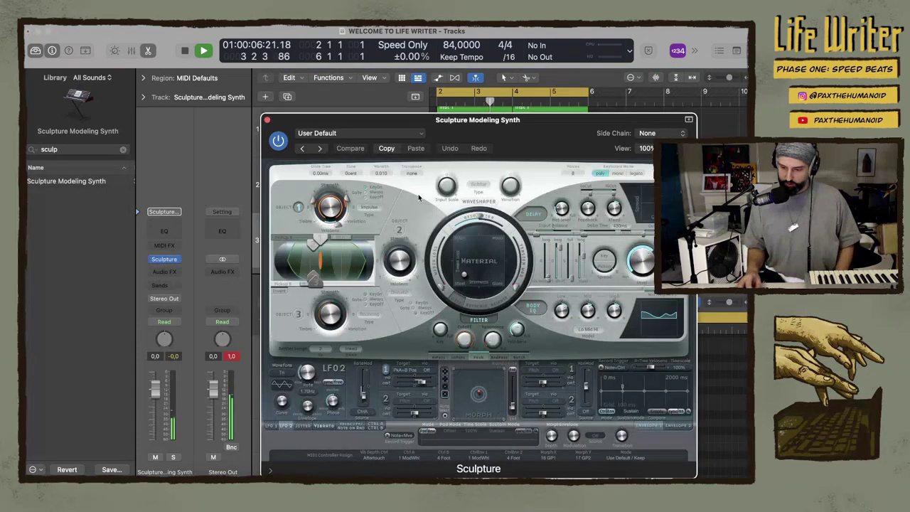
drag(546, 126, 369, 38)
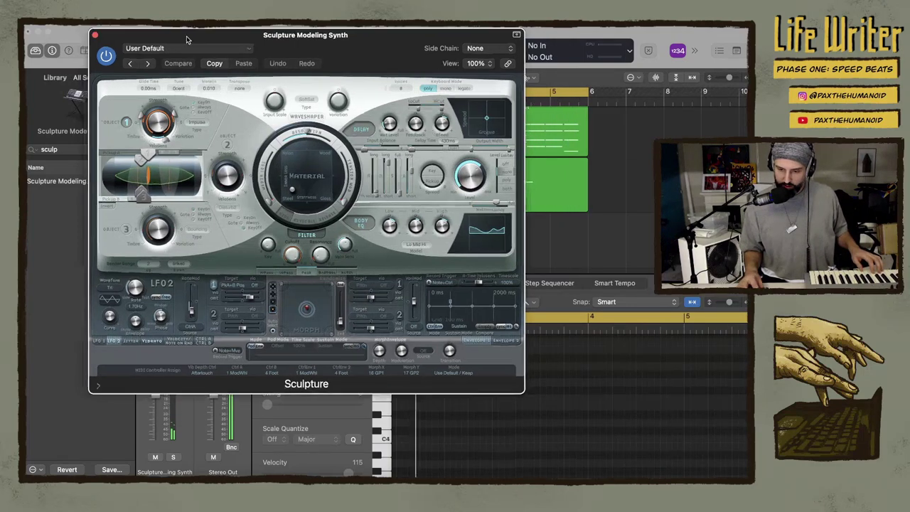
drag(182, 36, 363, 180)
click(271, 175)
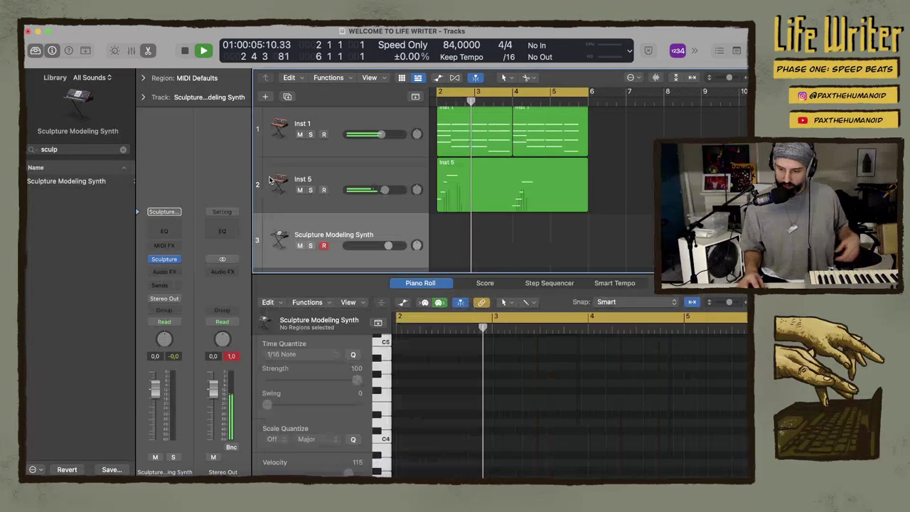
scroll(377, 231, down, 3)
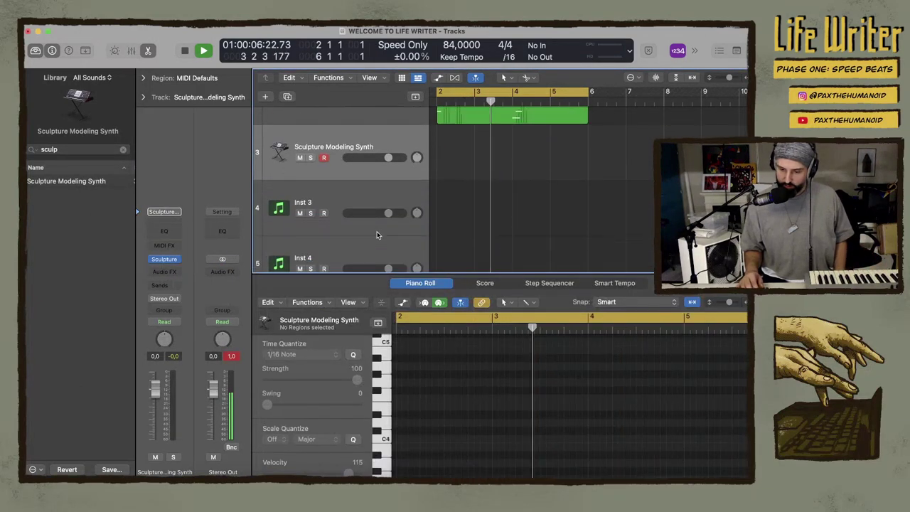
click(334, 192)
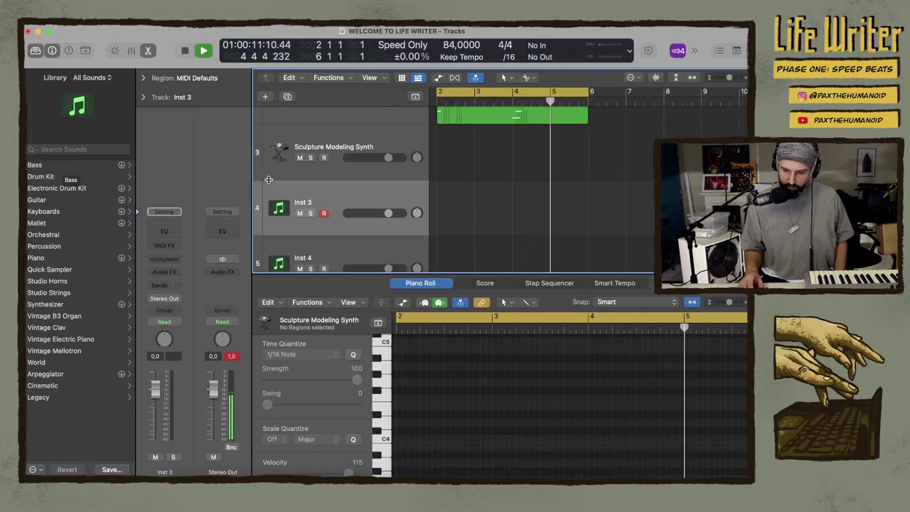
click(343, 134)
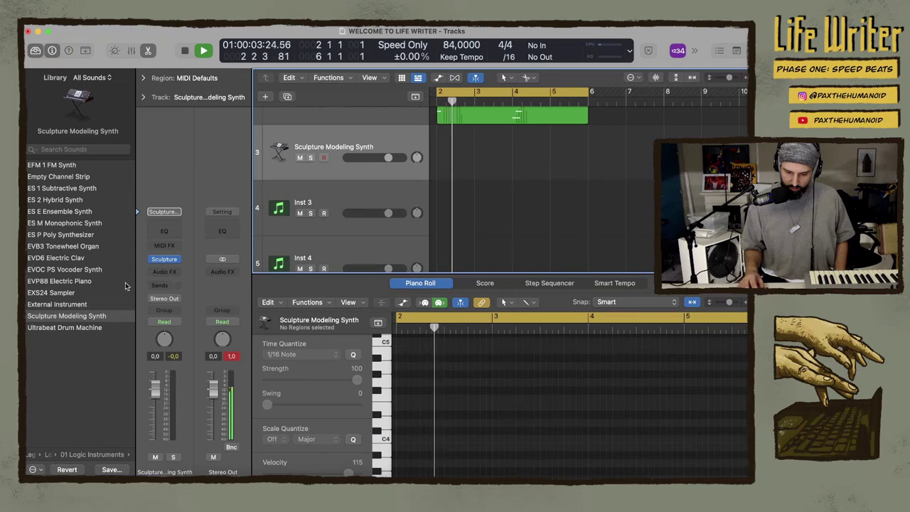
In the Sculpture synth, set the warmth to 0.014, adjust Object 1, move the point in the spread pad lower, and close the synth
click(164, 259)
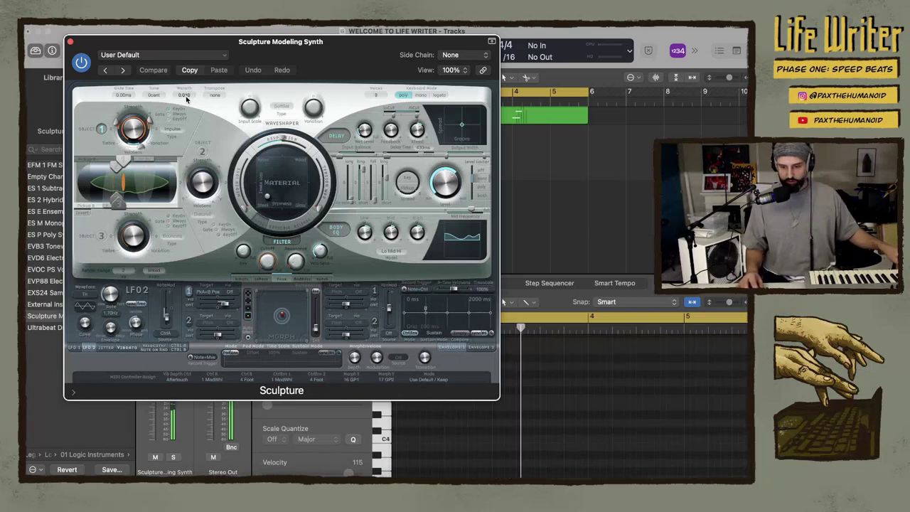
drag(184, 94, 179, 61)
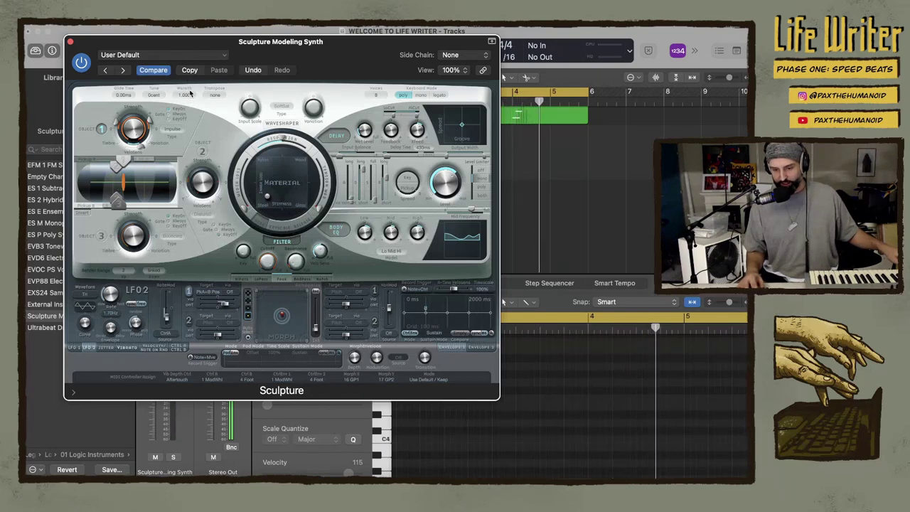
drag(186, 95, 185, 116)
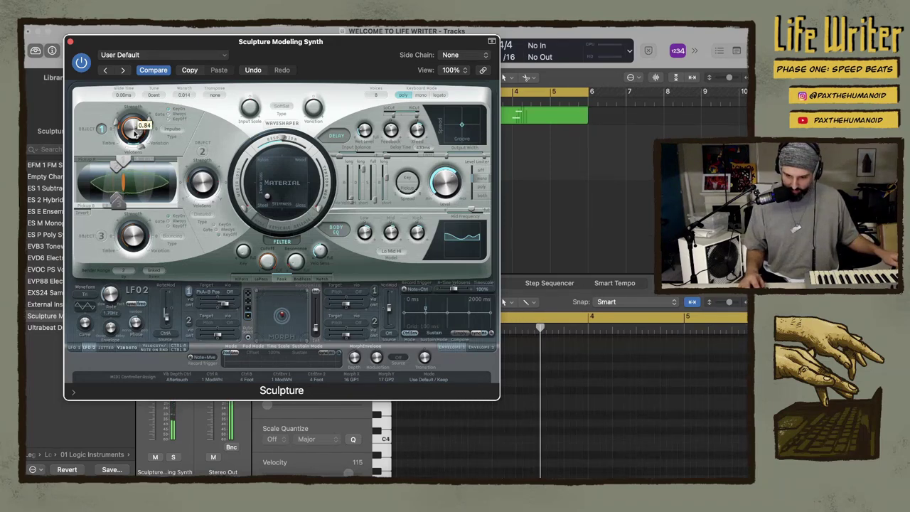
drag(119, 127, 114, 148)
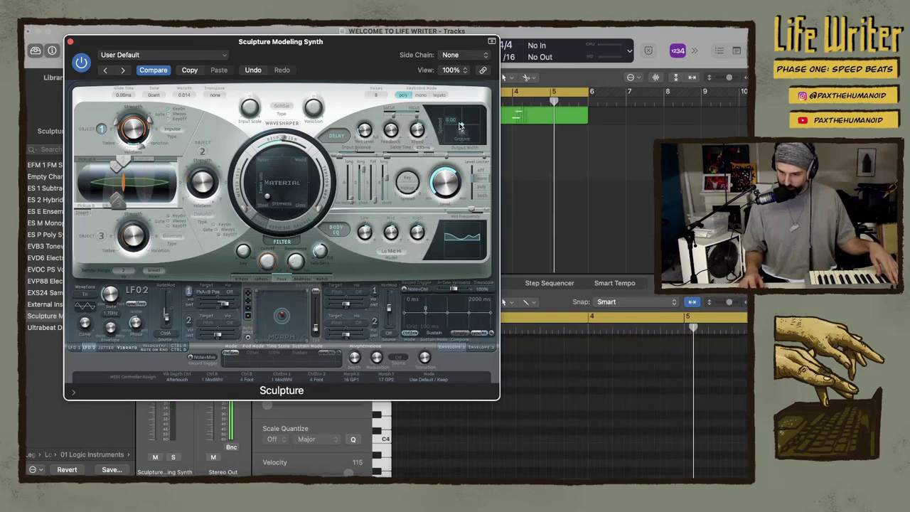
drag(460, 126, 477, 134)
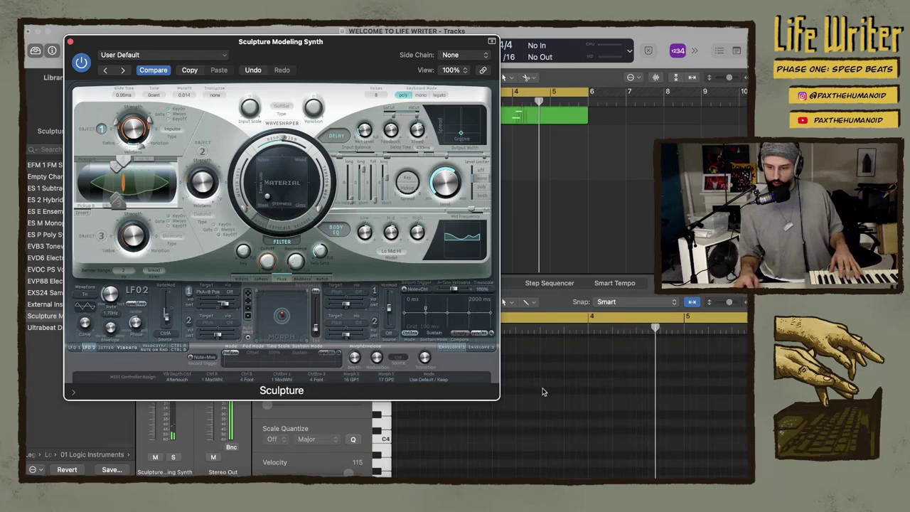
click(504, 302)
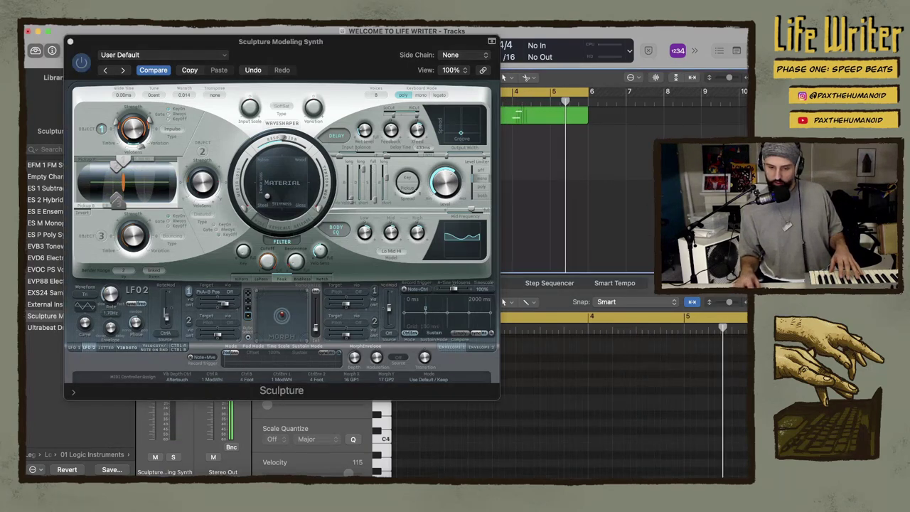
click(70, 41)
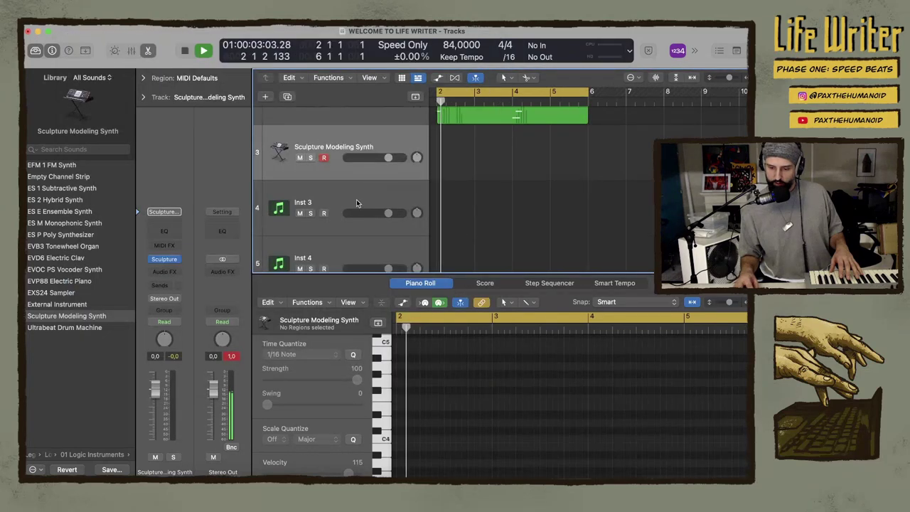
Move the Inst 3 track above the Sculpture Modeling Synth track and browse the library to the Synthesizer Bass sounds
click(356, 199)
drag(346, 156, 332, 142)
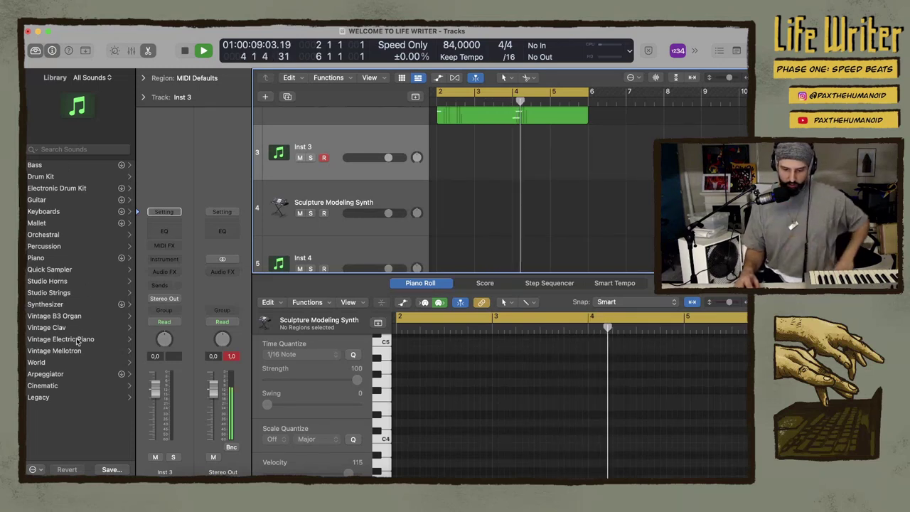
click(77, 150)
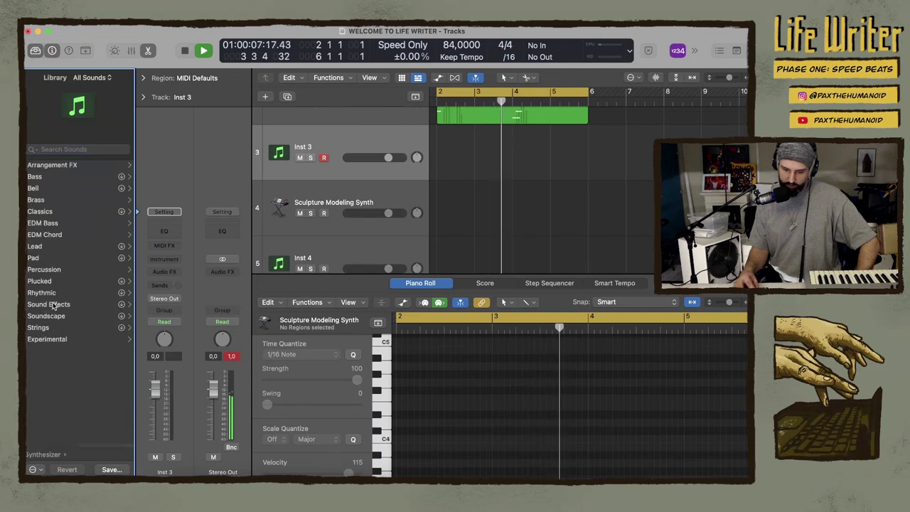
click(61, 305)
click(62, 178)
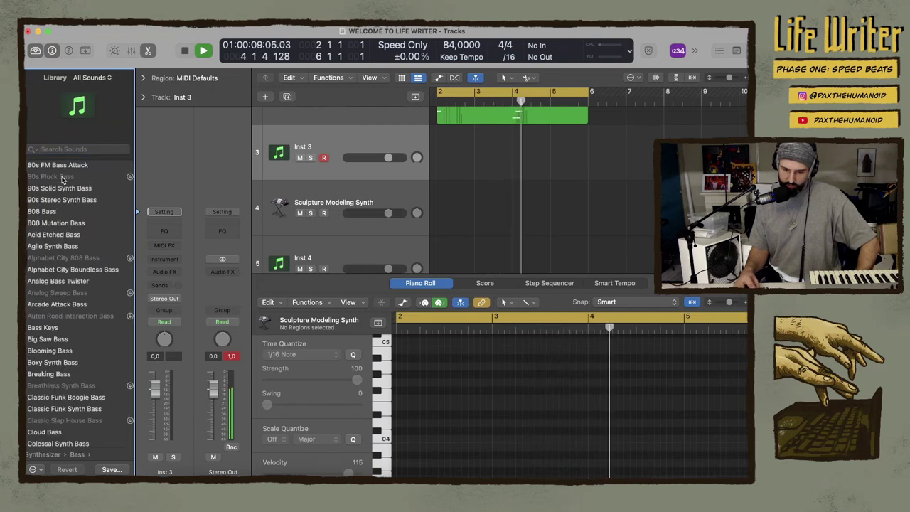
Try 808 Bass, Agile Synth Bass and Acid Etched Bass on the moved track and settle on the 808 Mutation Bass patch
click(82, 213)
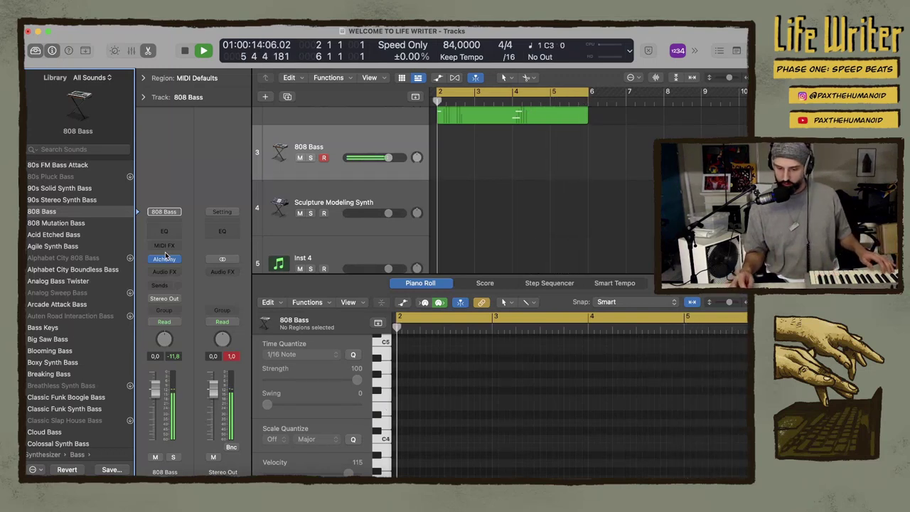
click(73, 247)
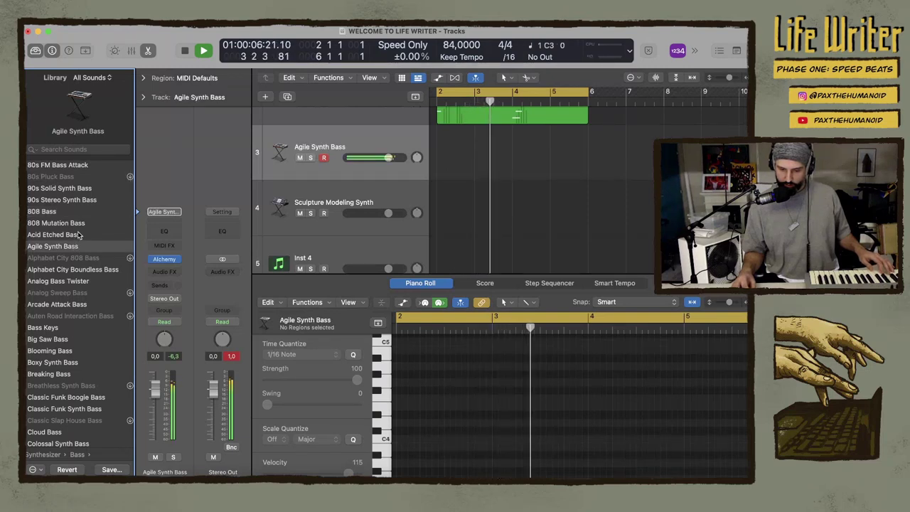
click(78, 236)
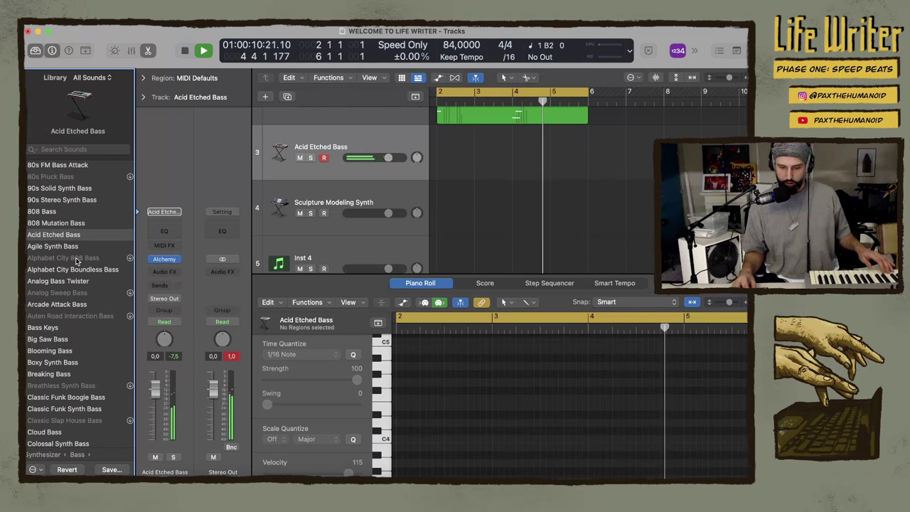
click(69, 222)
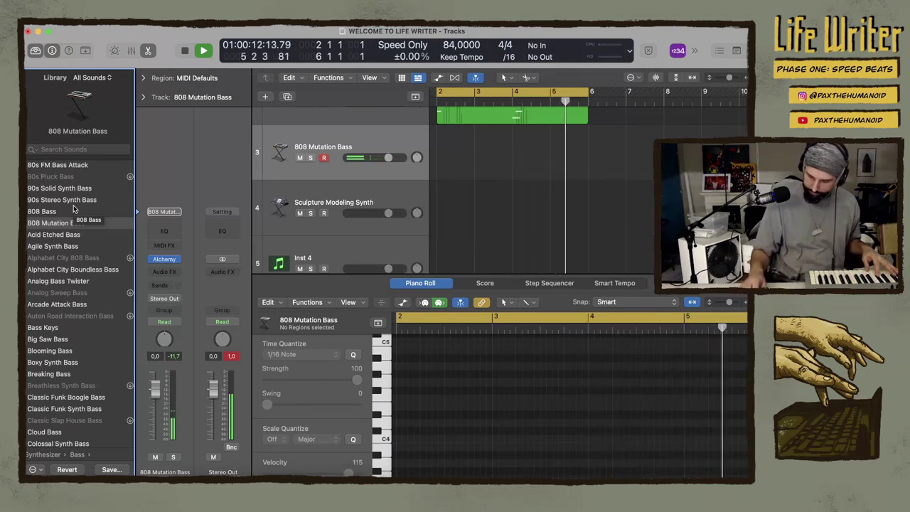
Record a bass line on the 808 Mutation Bass track from bar 2, stop the recording and play the loop
key(r)
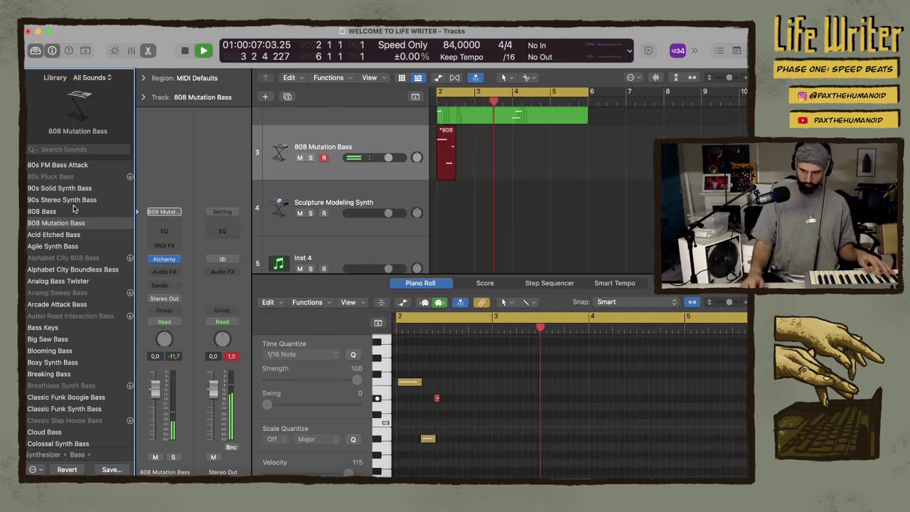
key(space)
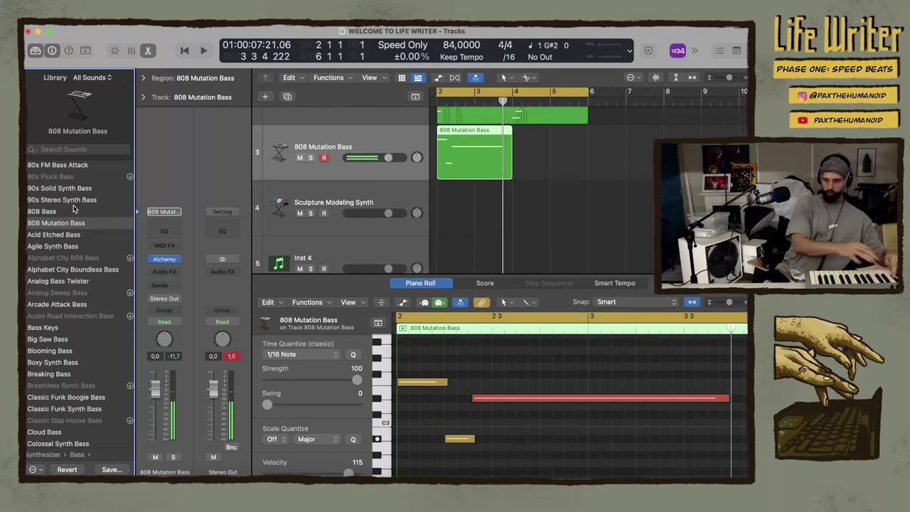
key(space)
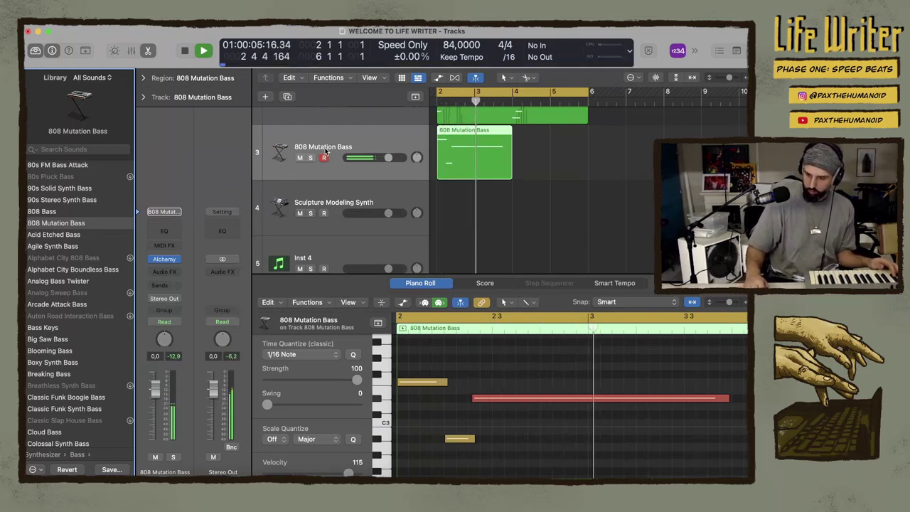
Duplicate the 808 Mutation Bass track with its patch and record-enable the new track
key(super+d)
click(324, 213)
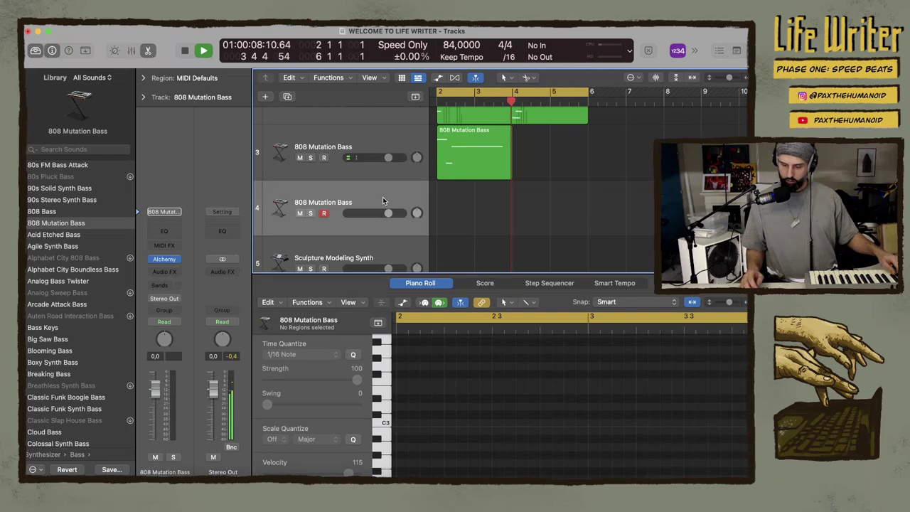
Record a second bass phrase in bar 3 on the duplicated 808 Mutation Bass track and play it back in the loop
key(space)
key(r)
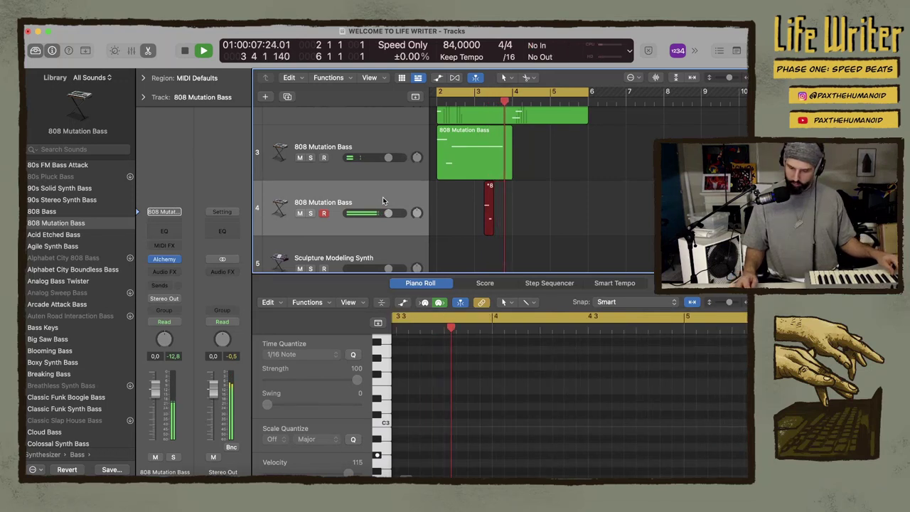
key(space)
key(space)
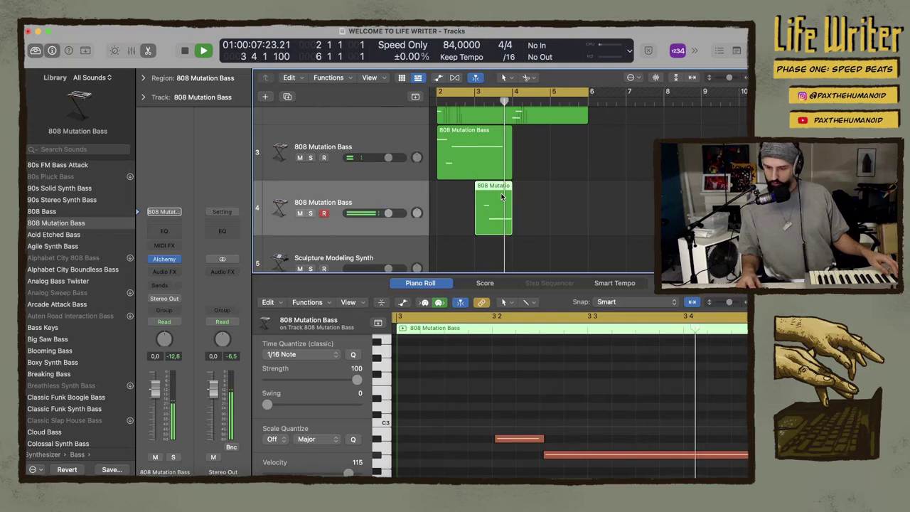
Move the new bar 3 region onto the upper 808 Mutation Bass track and join it with the region there
drag(502, 197, 501, 165)
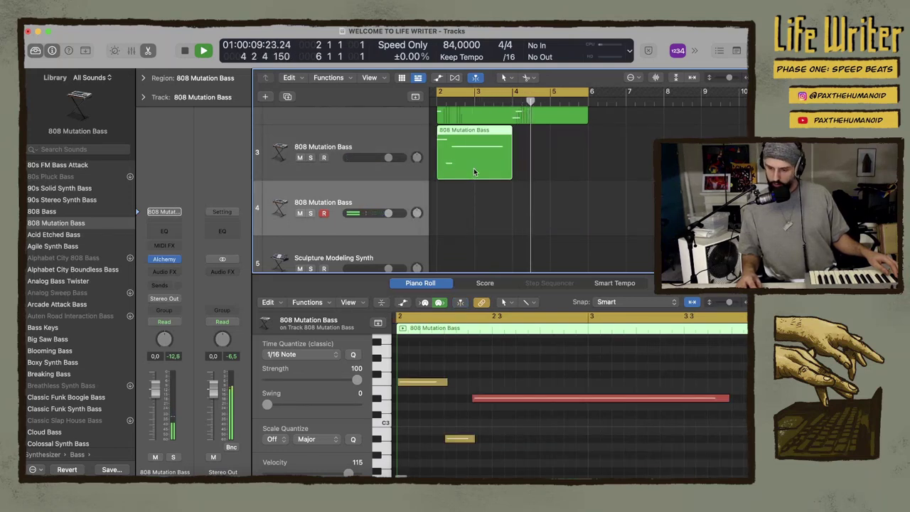
click(507, 195)
drag(509, 196, 470, 168)
key(super+j)
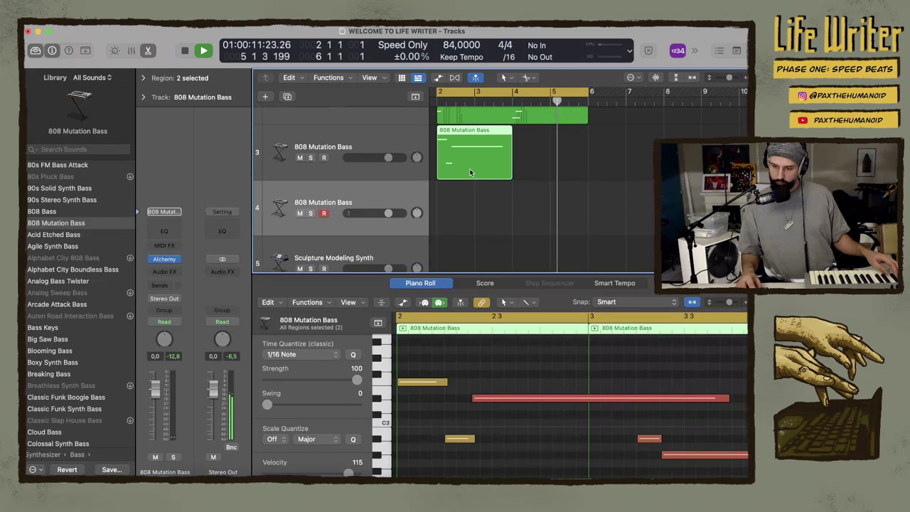
right_click(481, 179)
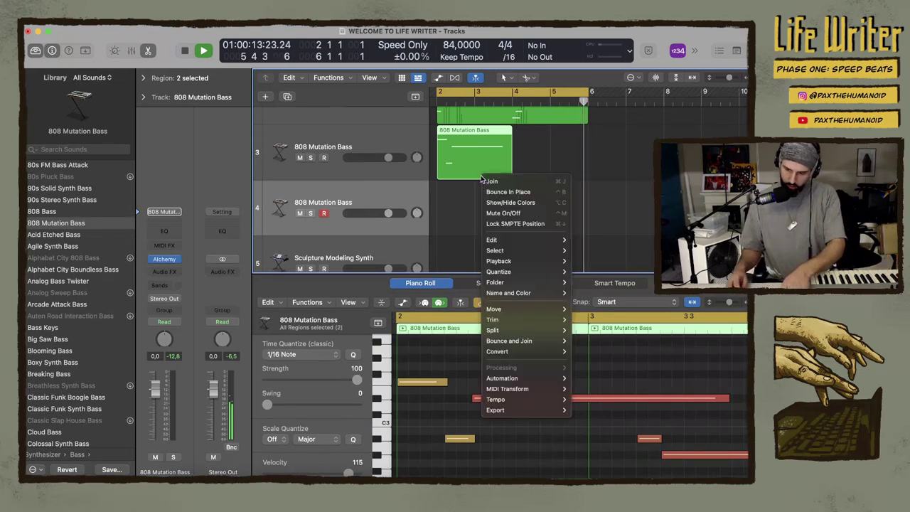
click(534, 182)
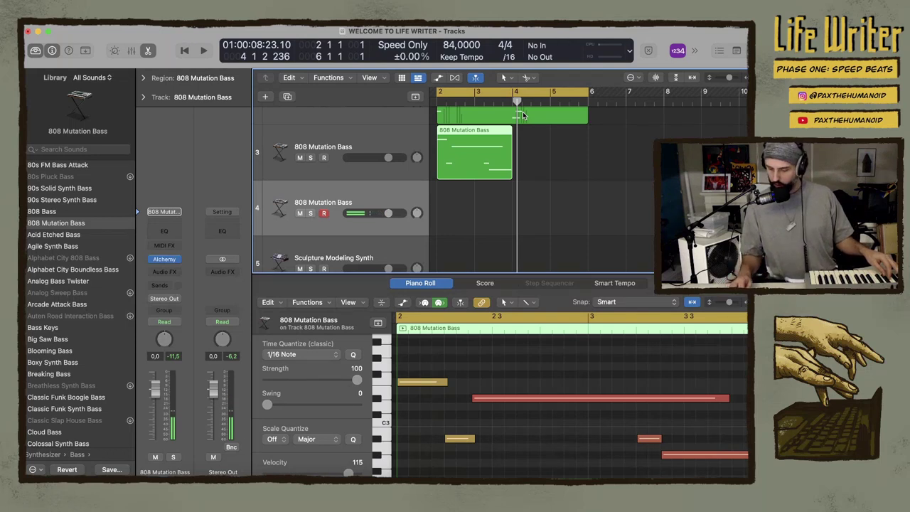
Record a bass take at bar 4 on the lower 808 Mutation Bass track, play it back and delete it
key(space)
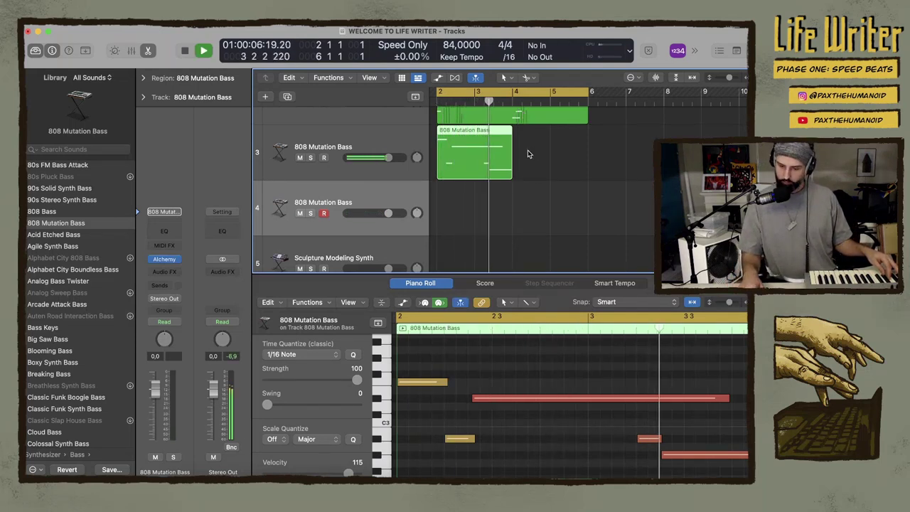
key(r)
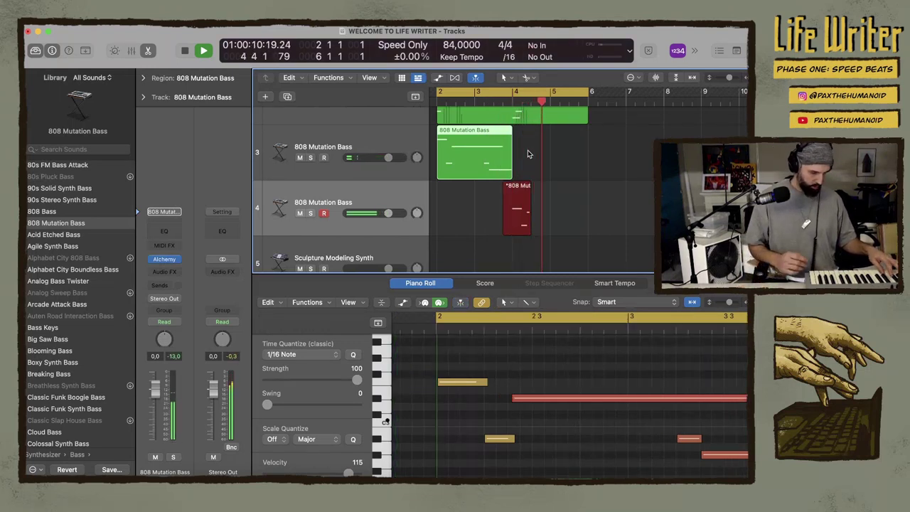
key(r)
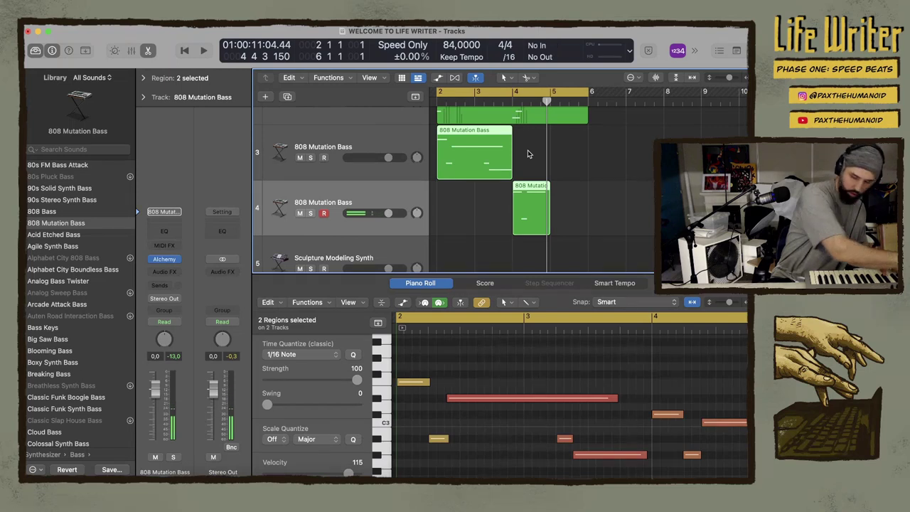
key(space)
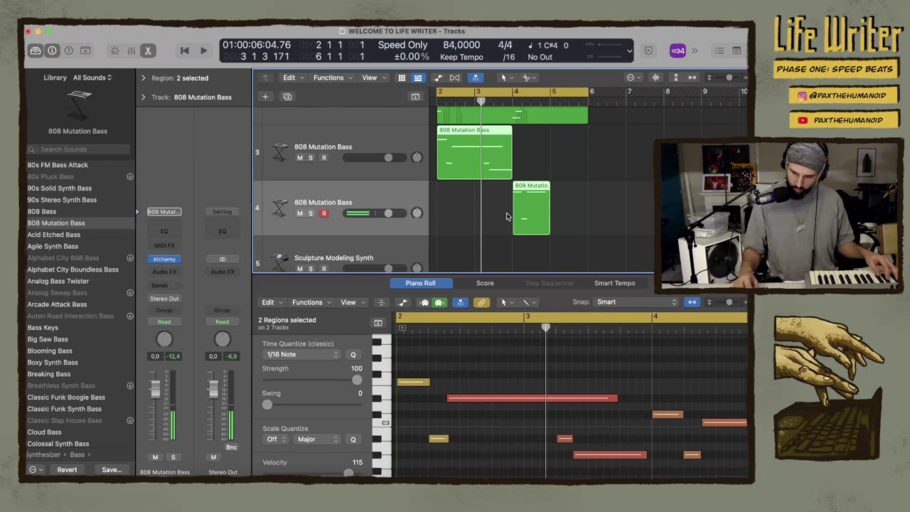
click(540, 212)
key(Delete)
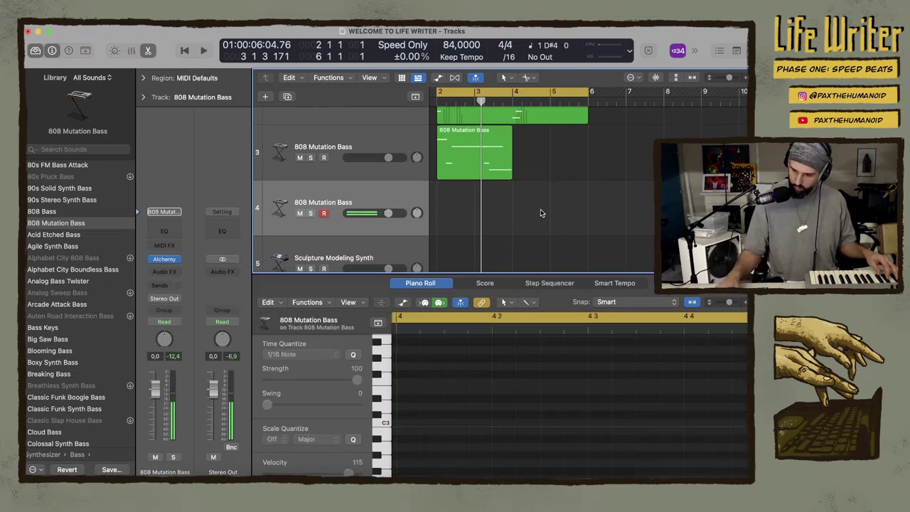
Record a three-note bass phrase from bar 4 on the lower 808 Mutation Bass track and transpose all its notes down 11 semitones
key(r)
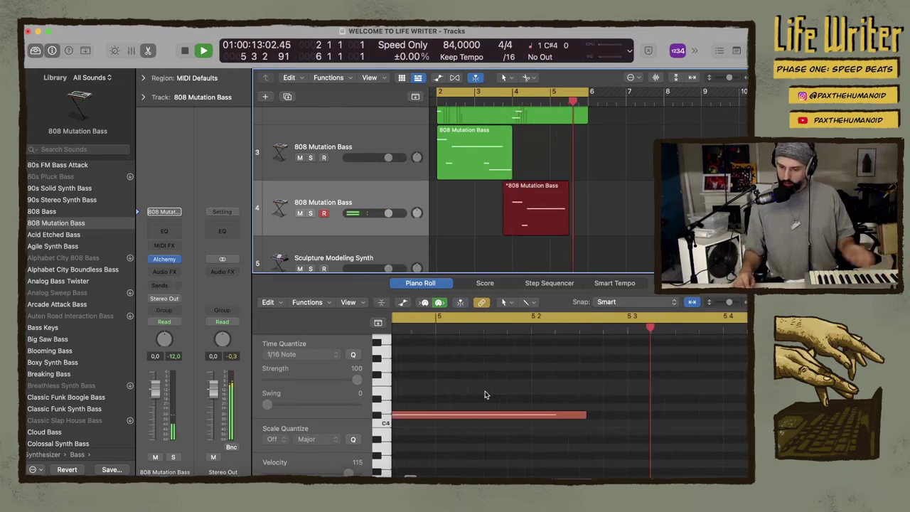
key(space)
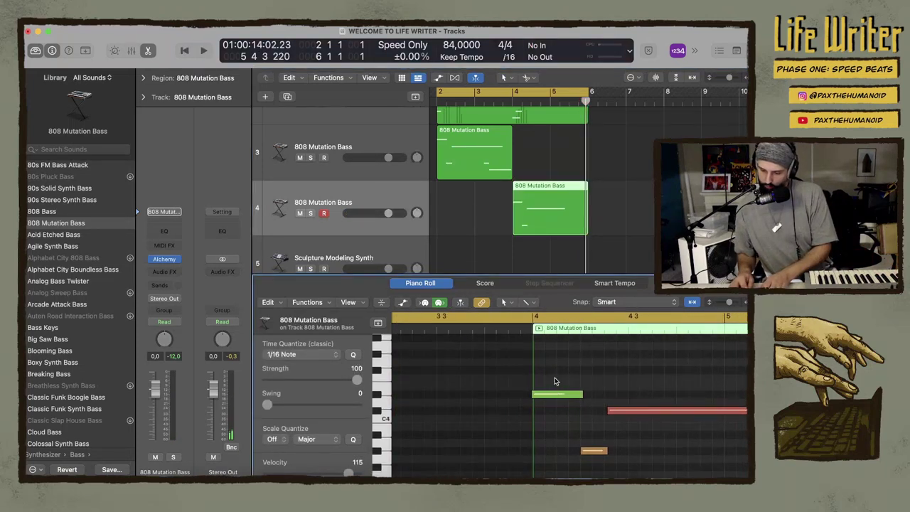
drag(556, 382, 653, 463)
mouse_move(551, 398)
mouse_down()
mouse_move(546, 429)
mouse_move(546, 390)
mouse_move(556, 390)
mouse_up()
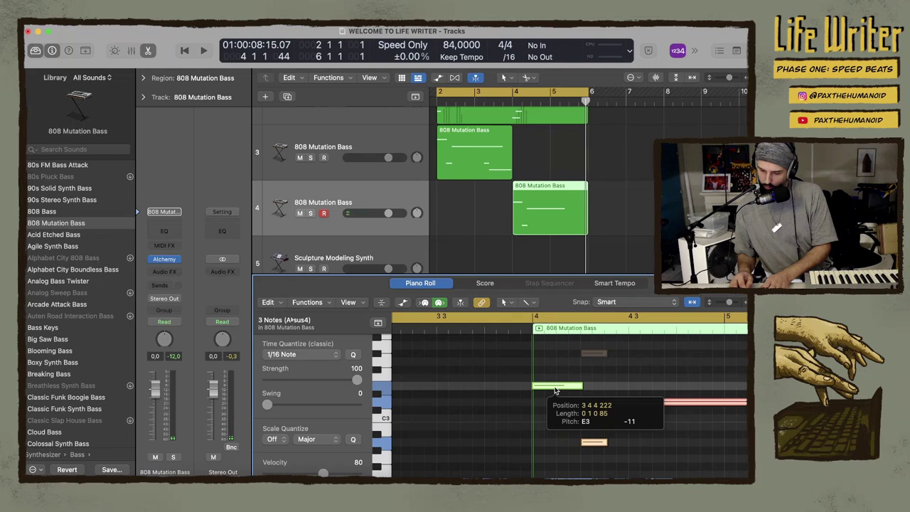
drag(557, 391, 562, 392)
key(space)
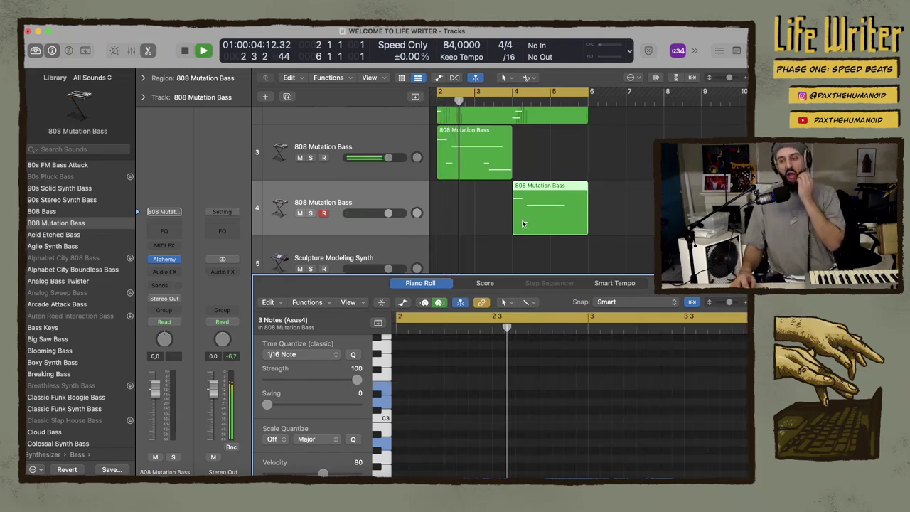
Move the bar 4 region onto the upper 808 Mutation Bass track and show its notes in the piano roll
drag(555, 212, 548, 158)
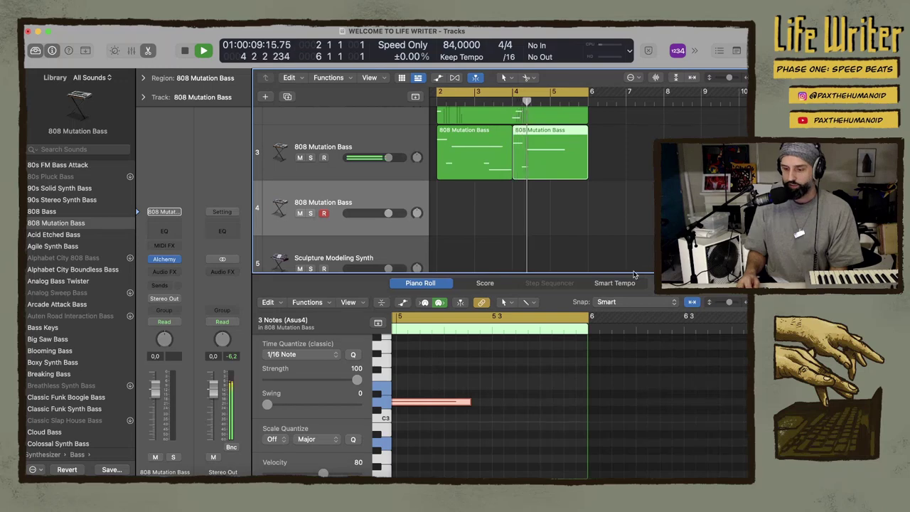
key(p)
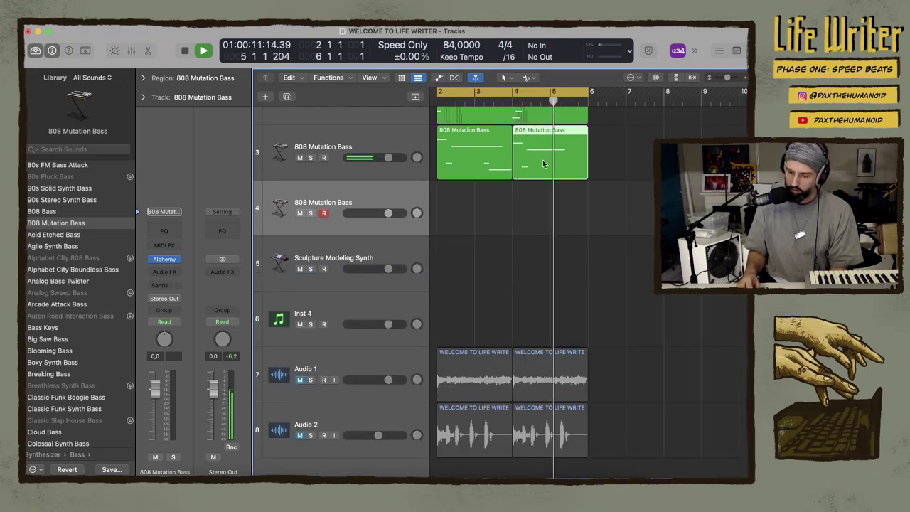
key(p)
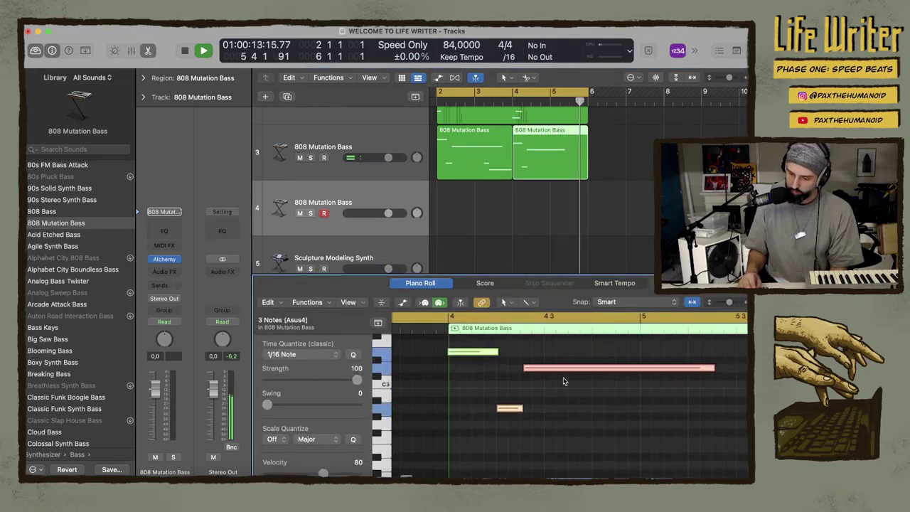
scroll(548, 380, up, 3)
mouse_move(470, 387)
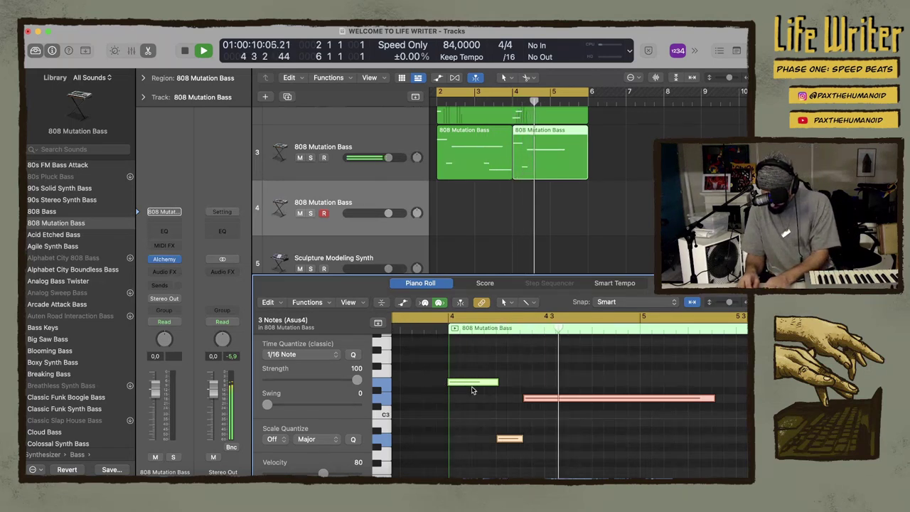
Transpose the bar 4 region's three notes down one semitone to A♭sus4 and play the loop from just before bar 4
key(space)
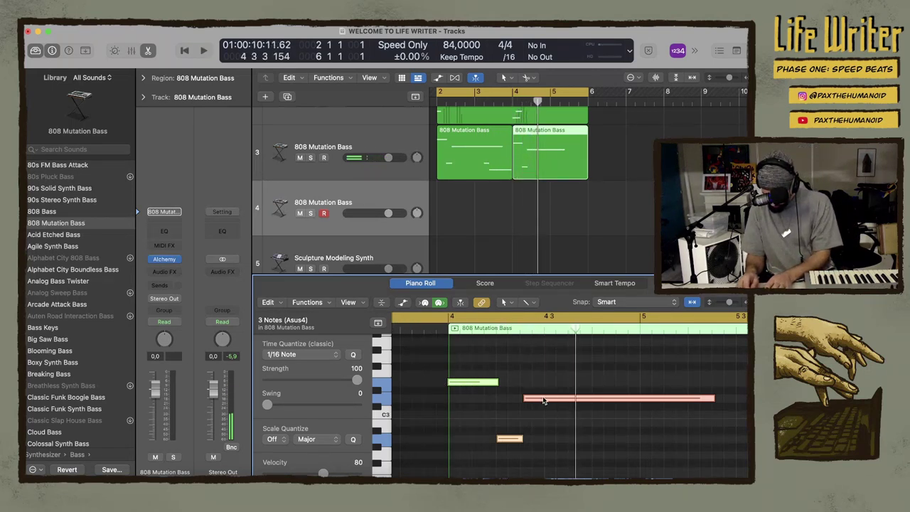
click(487, 377)
click(487, 379)
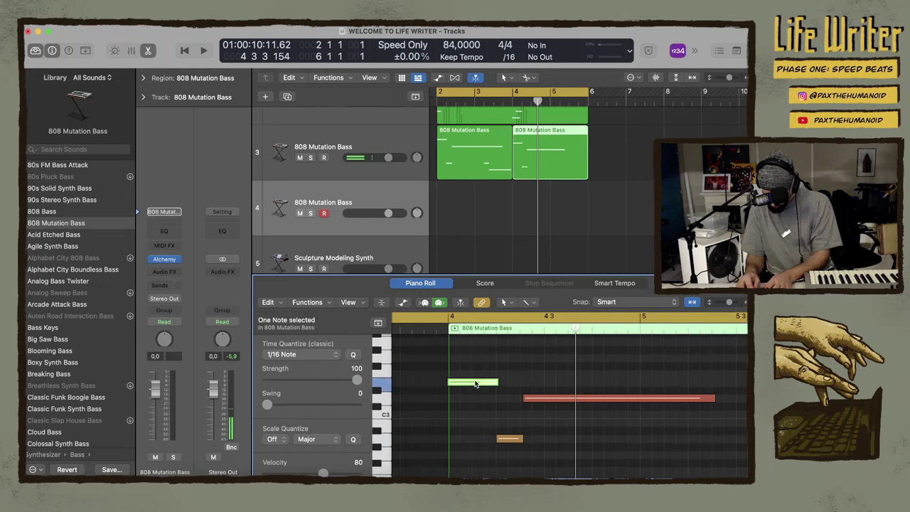
drag(473, 366, 542, 451)
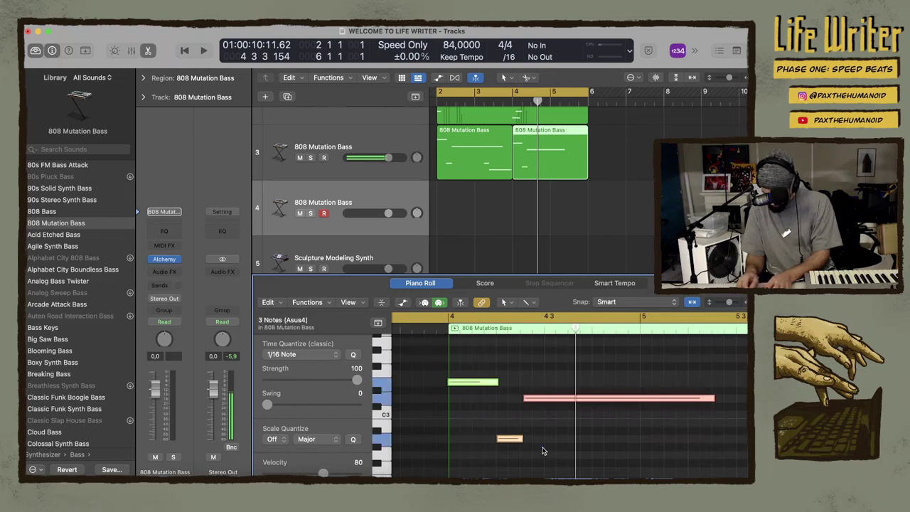
mouse_move(476, 386)
mouse_down()
mouse_move(476, 399)
mouse_move(476, 391)
mouse_up()
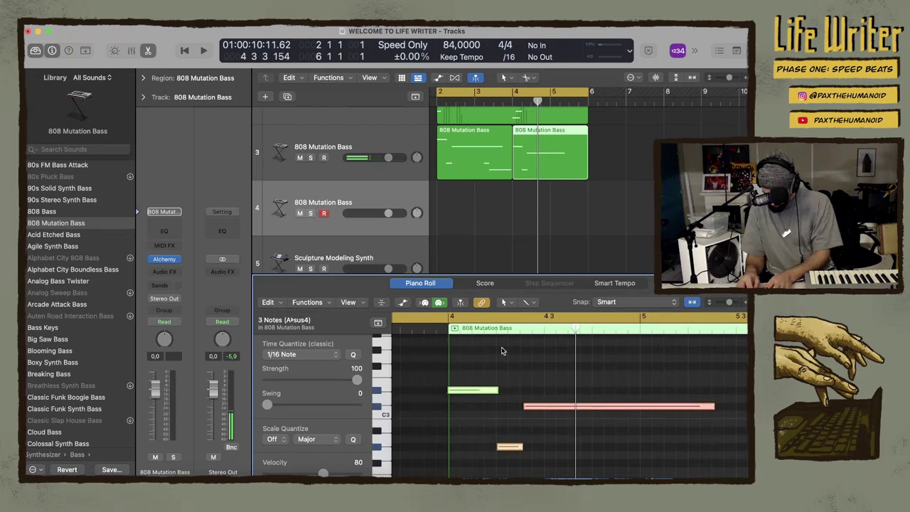
key(space)
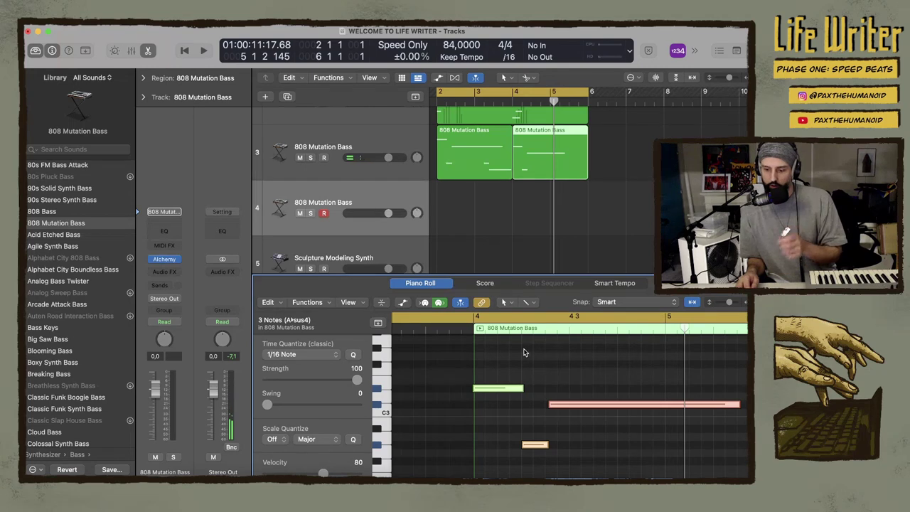
mouse_move(489, 392)
mouse_down()
mouse_move(489, 376)
mouse_move(491, 392)
mouse_up()
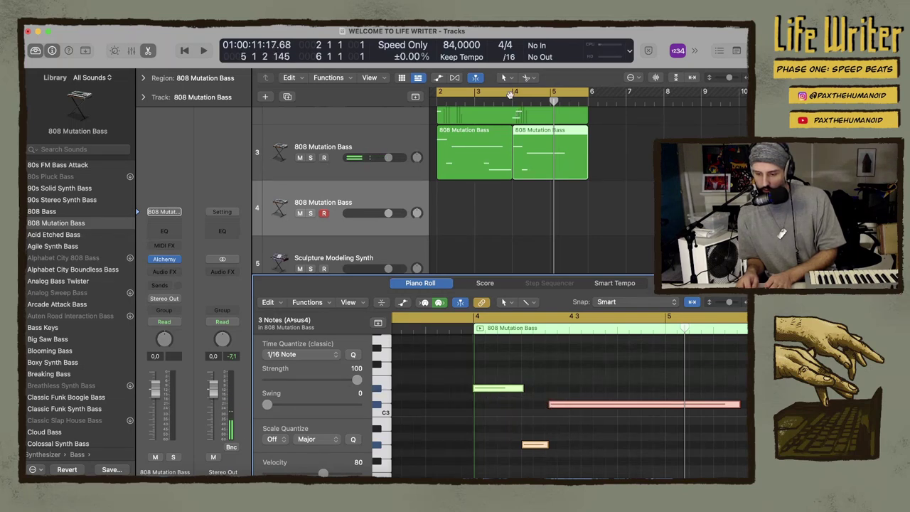
click(510, 94)
key(space)
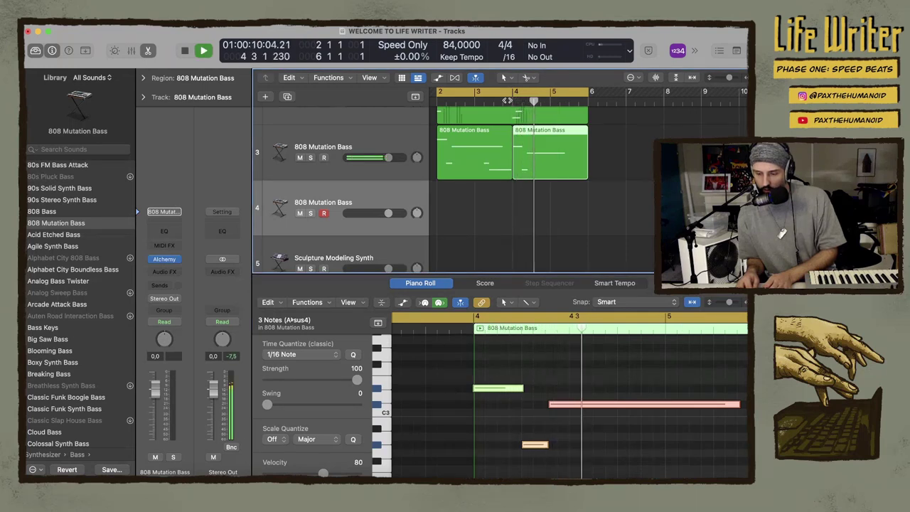
Try the bar 4 phrase transposed to B♭sus4 and to Gsus4, playing each, and return it to A♭sus4
key(space)
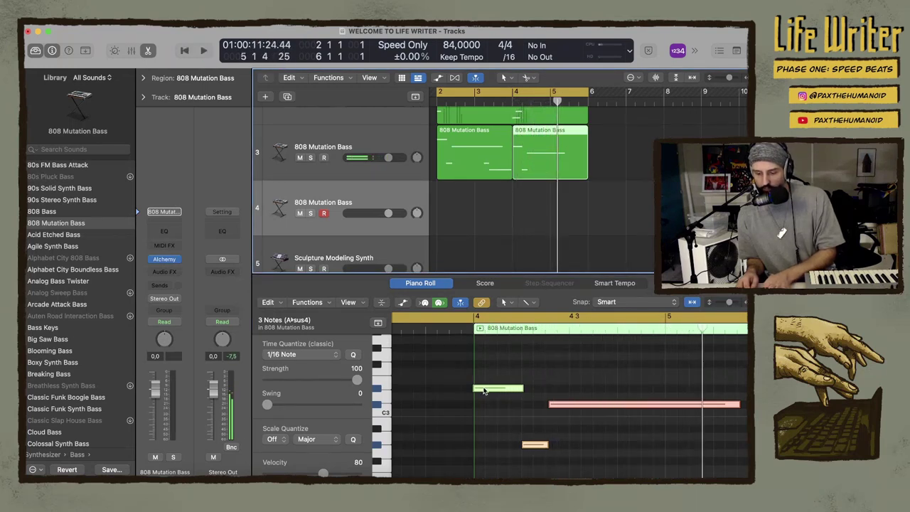
drag(483, 391, 483, 372)
key(space)
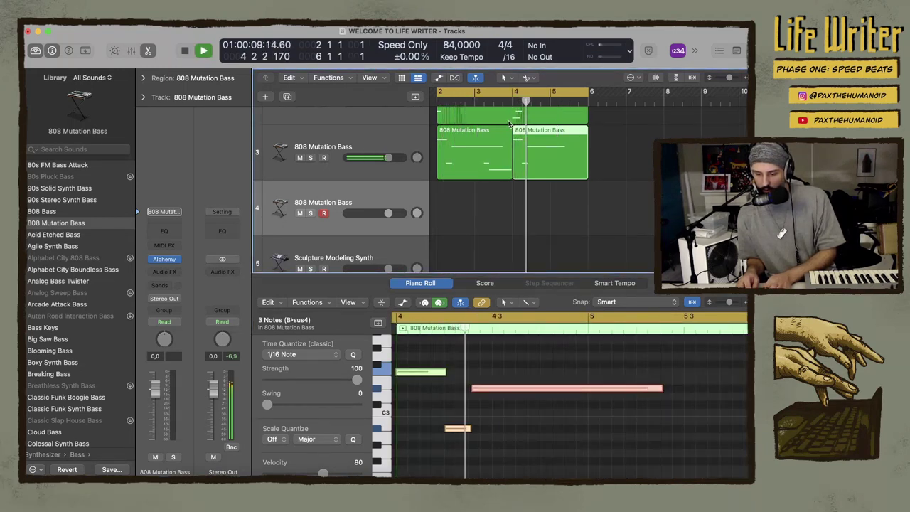
key(space)
drag(416, 372, 417, 398)
key(space)
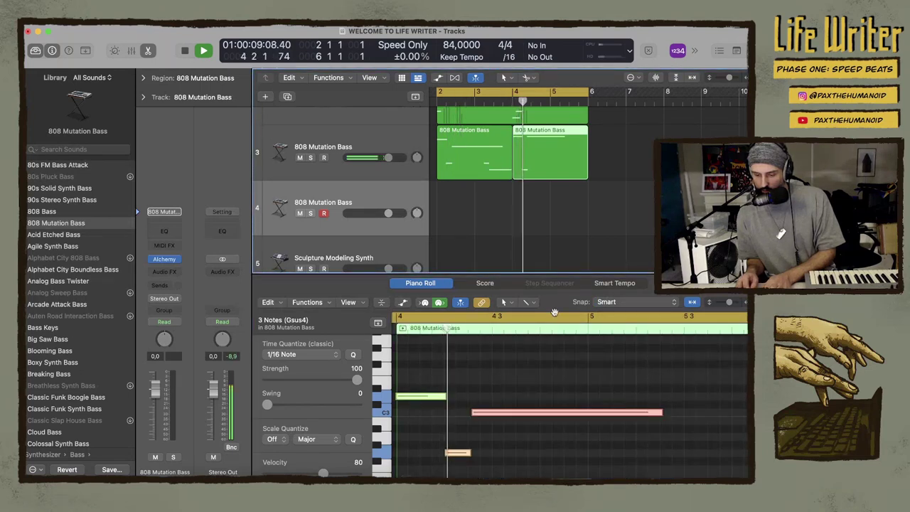
key(space)
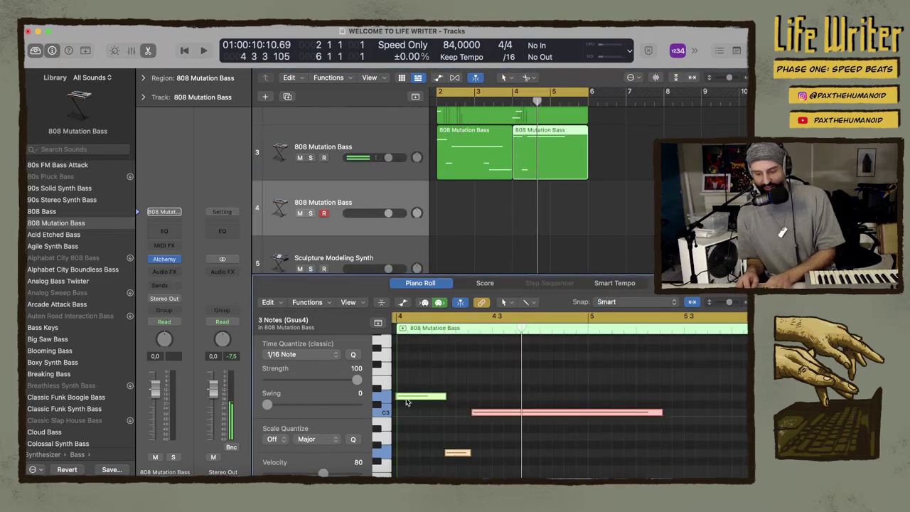
key(space)
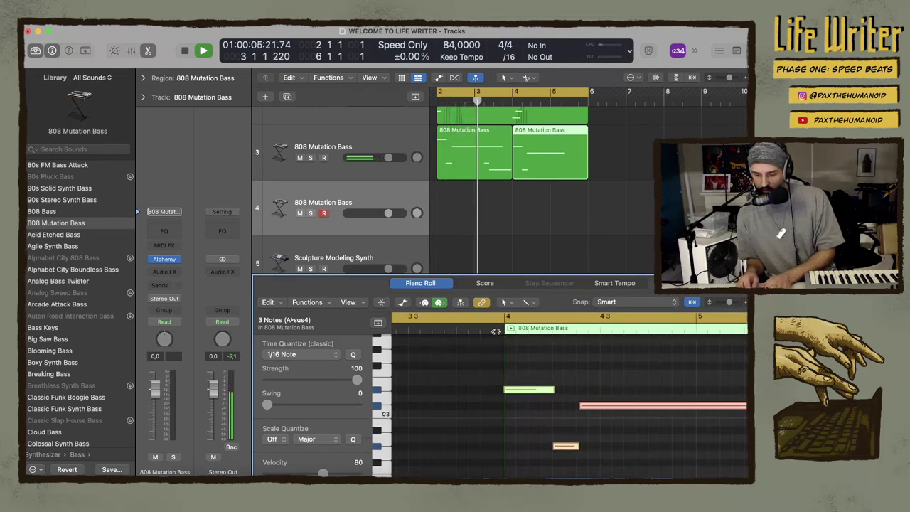
Play the loop from bar 2 and select both 808 Mutation Bass regions to view their notes together
key(space)
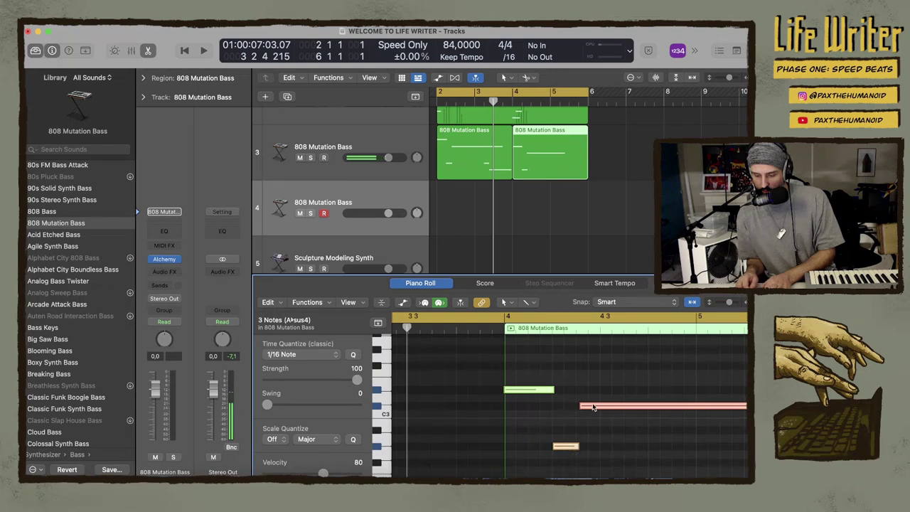
key(space)
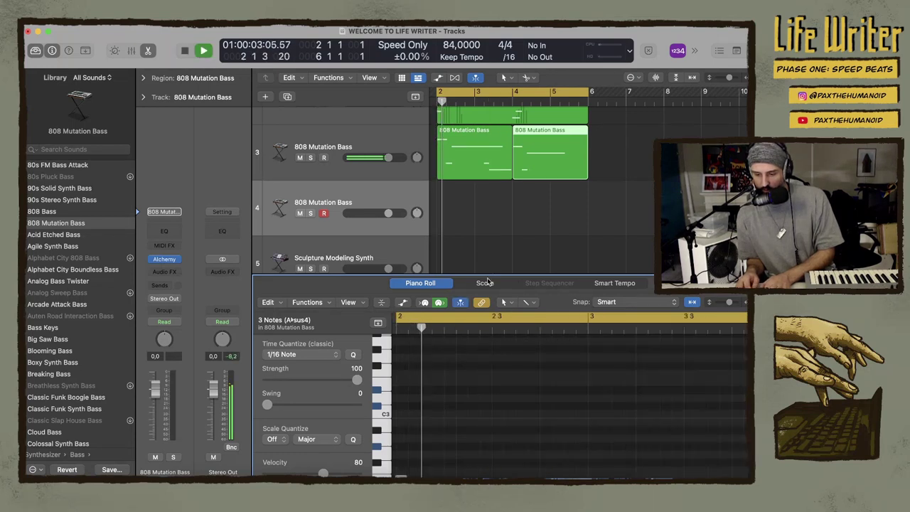
drag(534, 189, 494, 153)
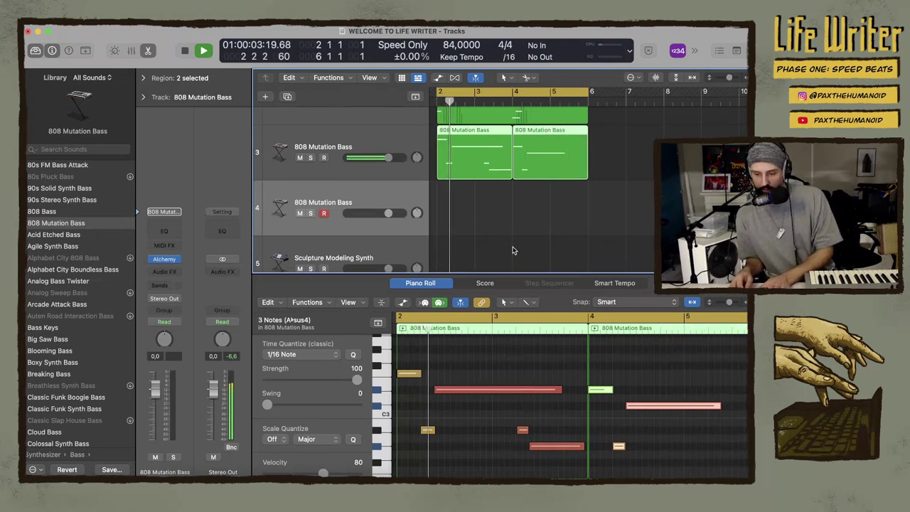
scroll(498, 228, up, 3)
scroll(486, 211, down, 3)
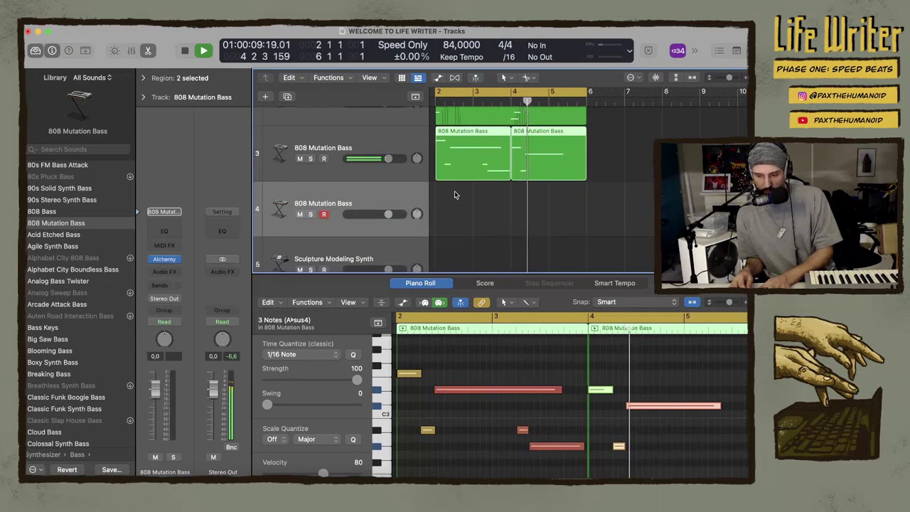
Mute the upper 808 Mutation Bass track, keep only the lower one record-enabled, and set the lower track's volume to -0.1 dB
click(366, 200)
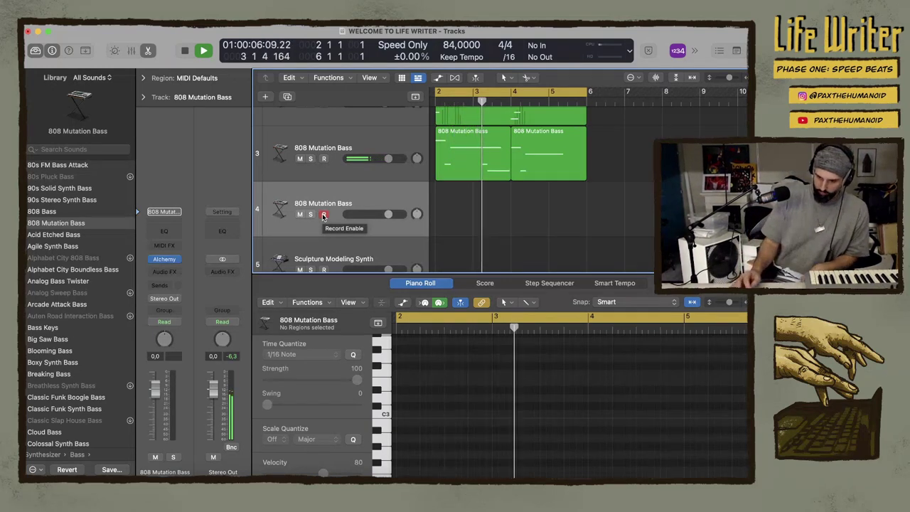
click(300, 158)
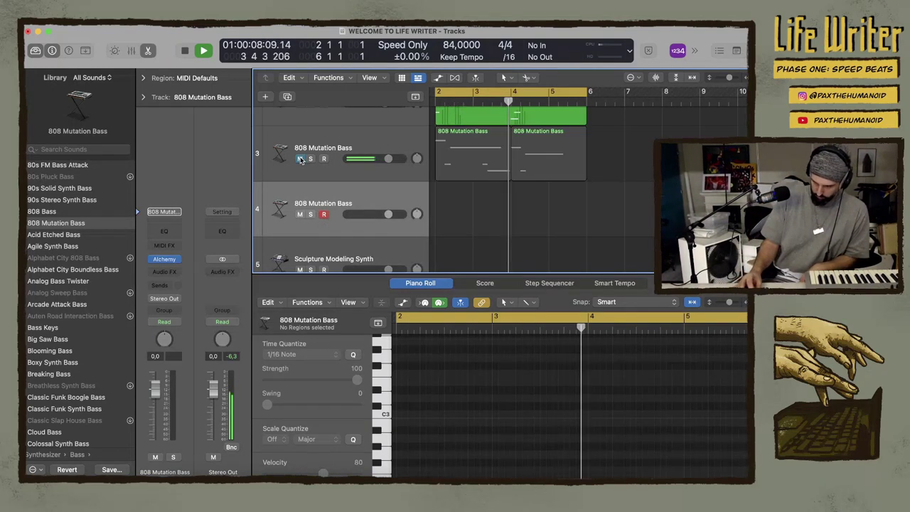
click(311, 177)
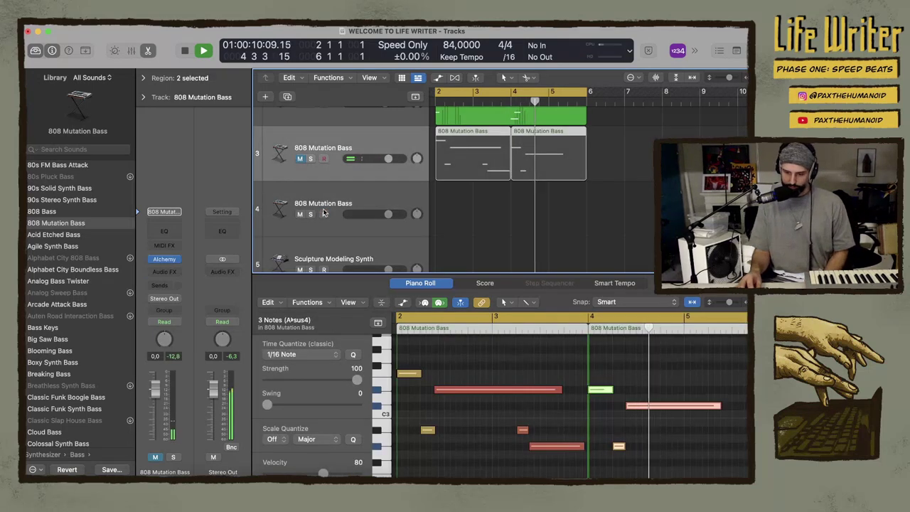
click(323, 217)
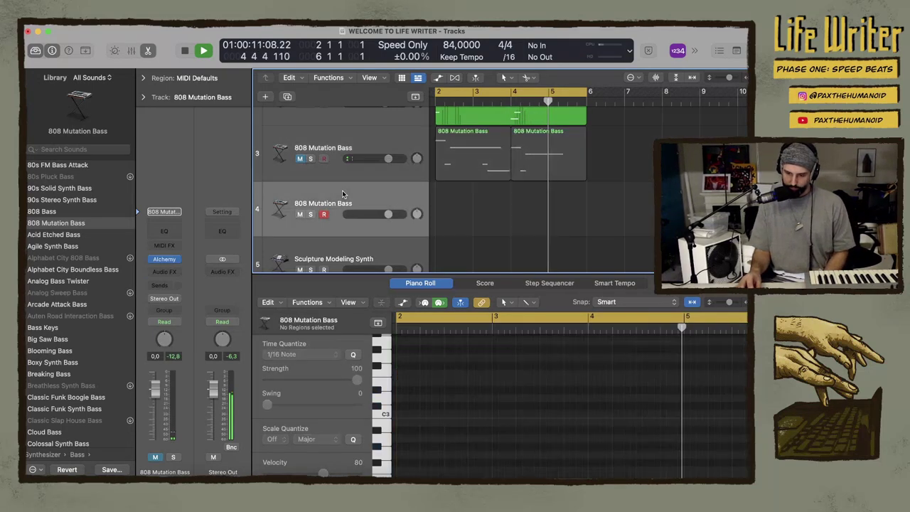
click(324, 160)
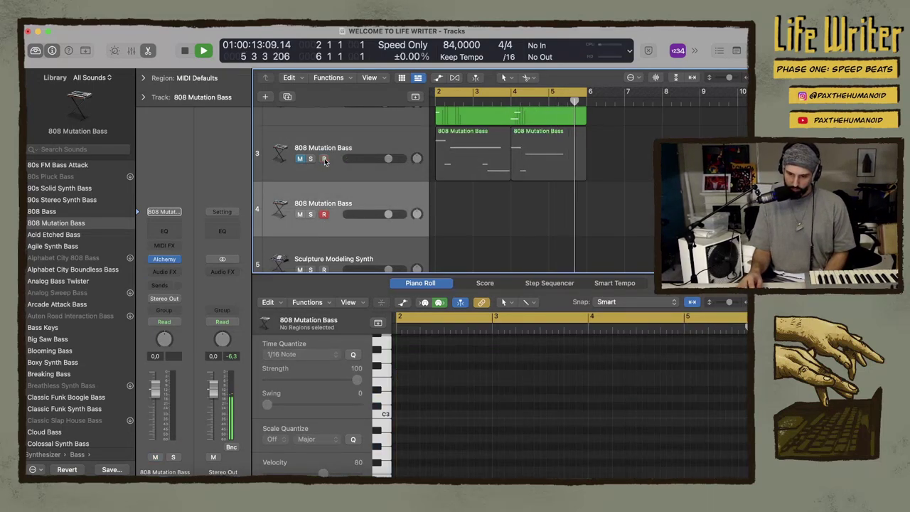
click(323, 215)
drag(388, 214, 390, 216)
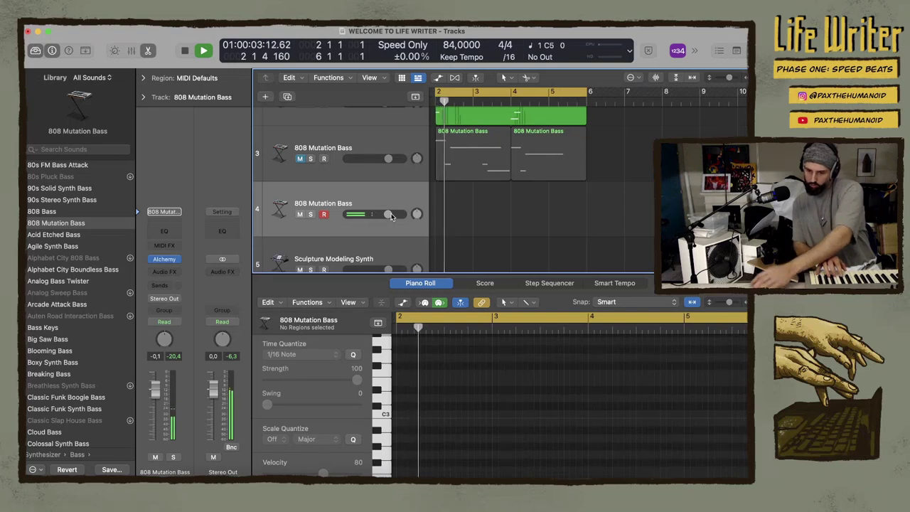
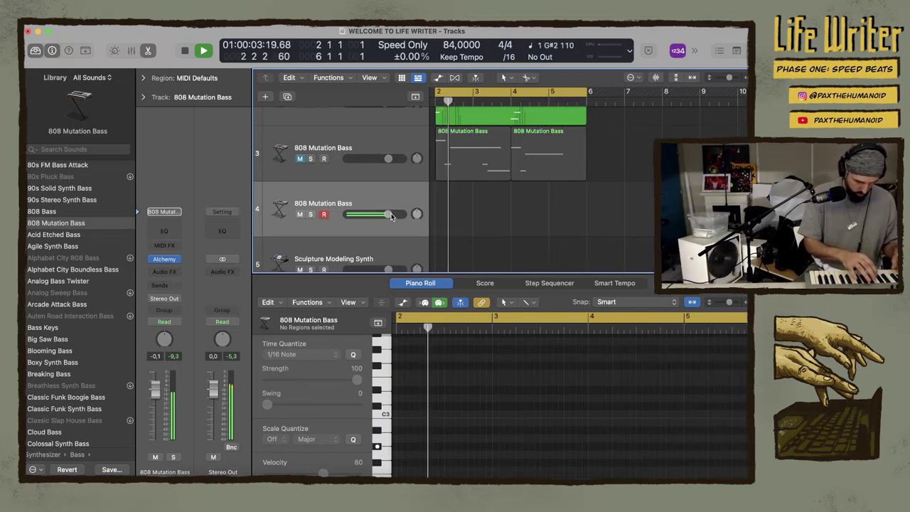
Record a new bass phrase on the lower 808 Mutation Bass track across bars 2 to 5 and play it back
key(space)
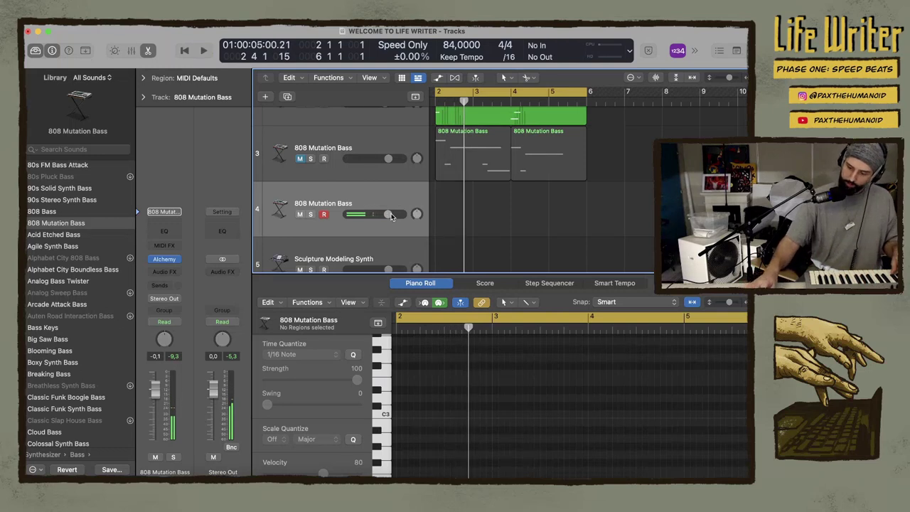
key(Return)
key(space)
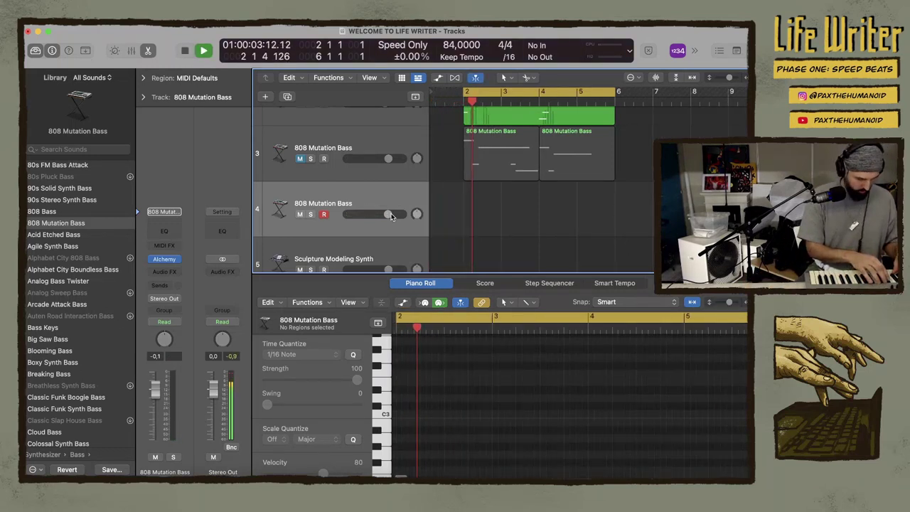
key(r)
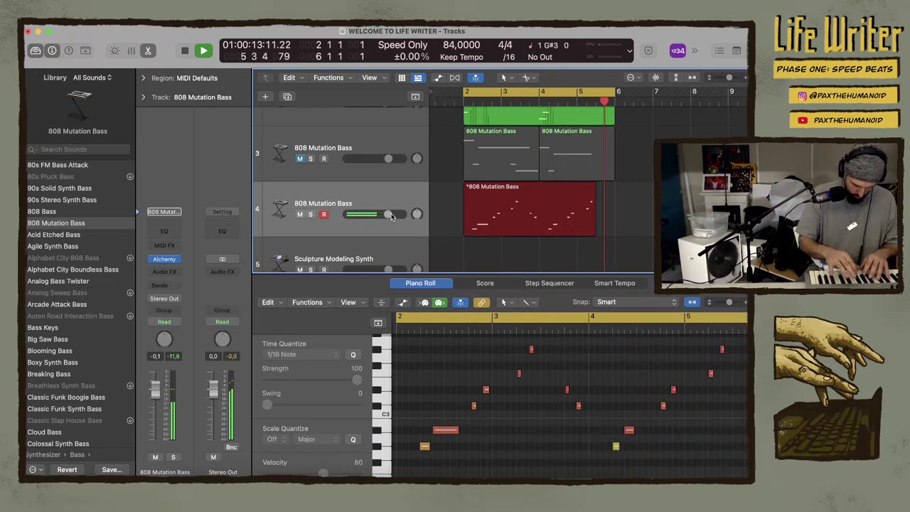
key(space)
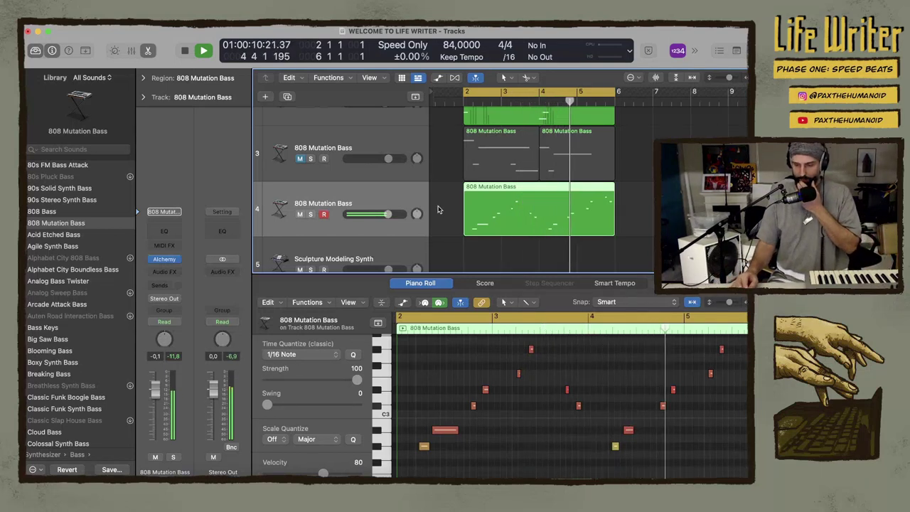
Select and record-enable the Sculpture Modeling Synth track and open its Sculpture instrument window
scroll(439, 209, down, 2)
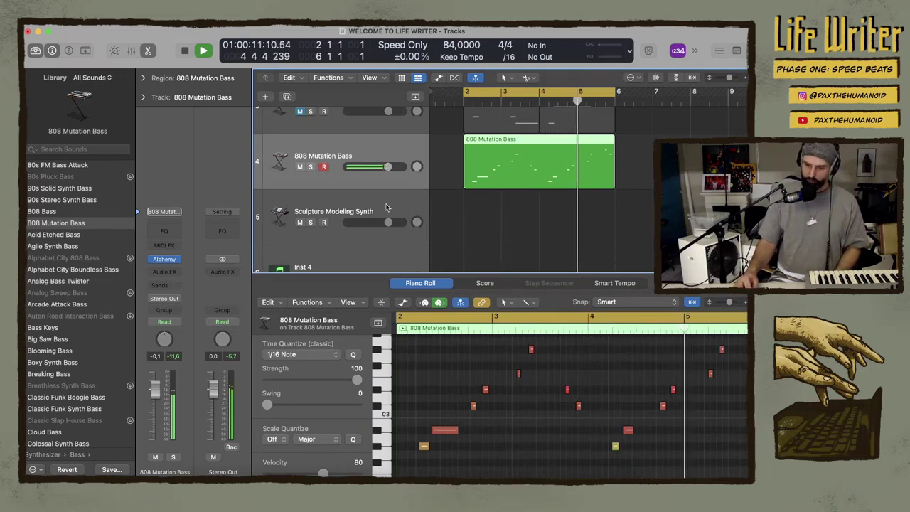
click(324, 222)
click(330, 213)
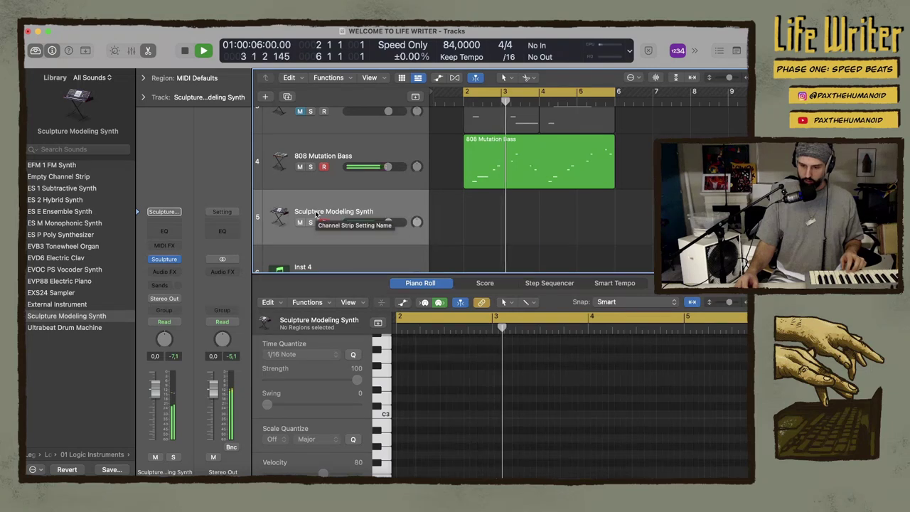
click(164, 259)
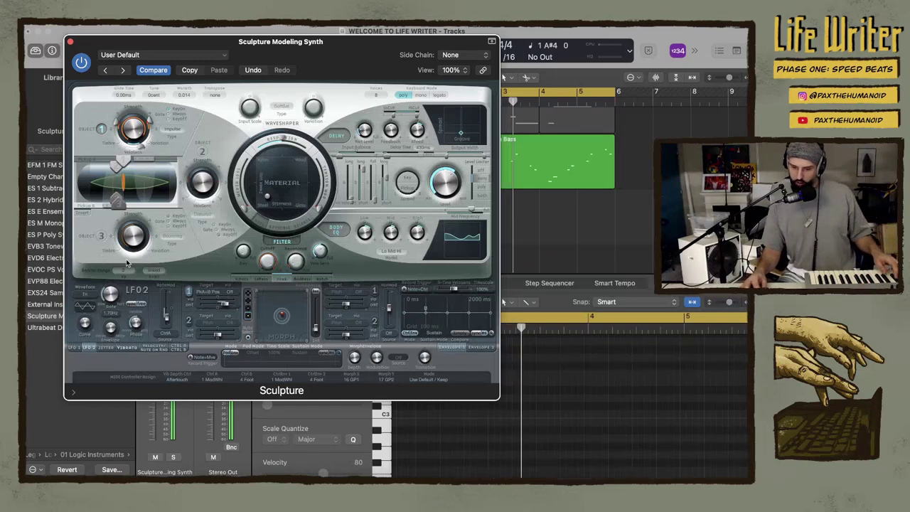
drag(229, 41, 279, 44)
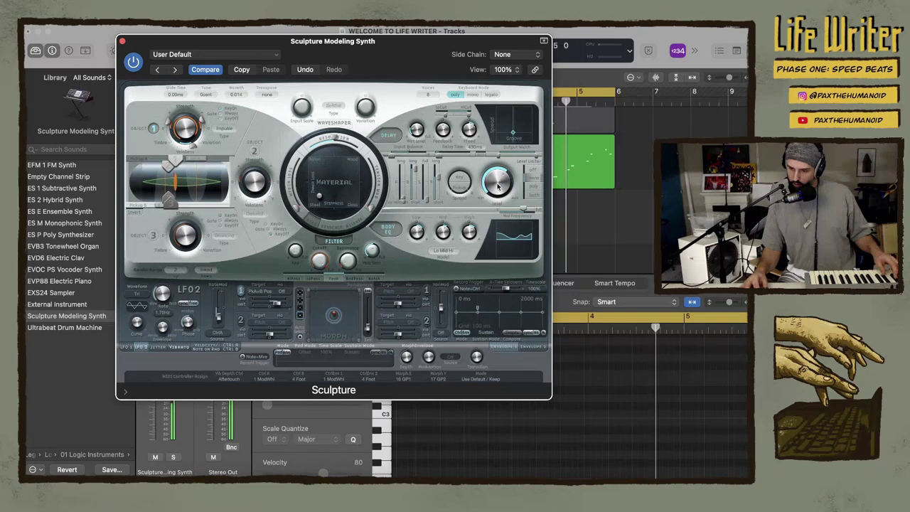
Lower Sculpture's output level and reshape its Body EQ by adjusting the low and high bands
drag(502, 185, 489, 192)
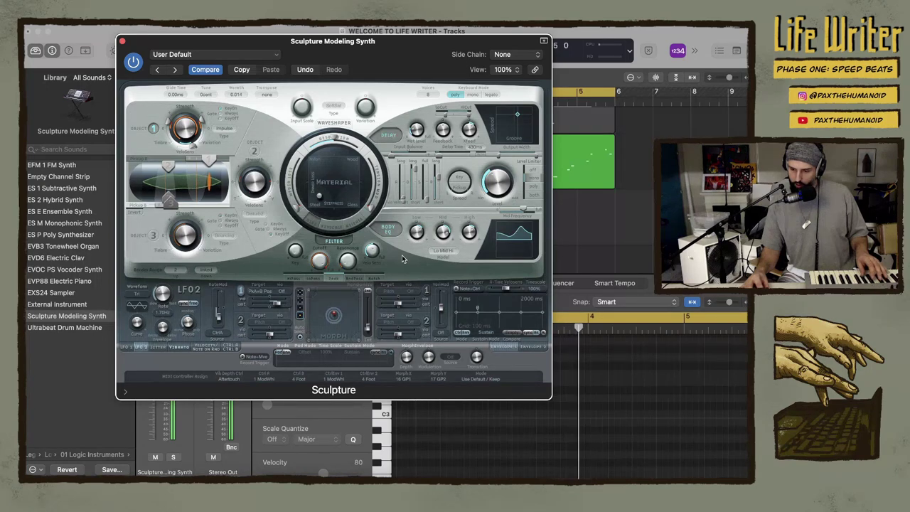
drag(420, 231, 421, 237)
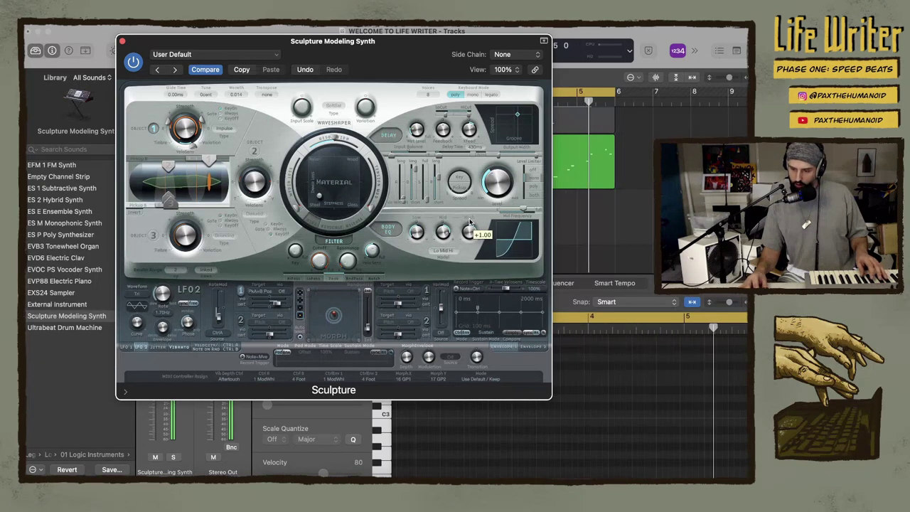
drag(468, 237, 460, 267)
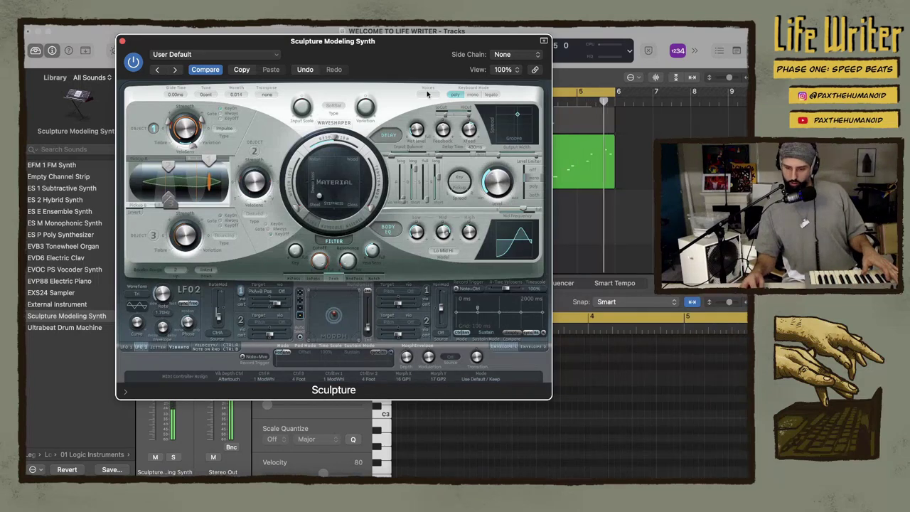
View the lower 808 Mutation Bass region's notes, and disarm that track so only Sculpture Modeling Synth is record-enabled
click(597, 156)
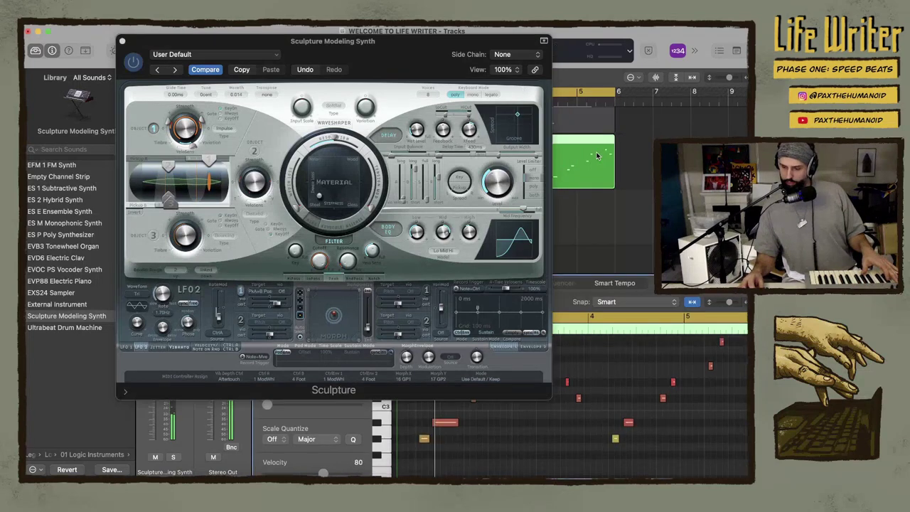
scroll(655, 356, right, 3)
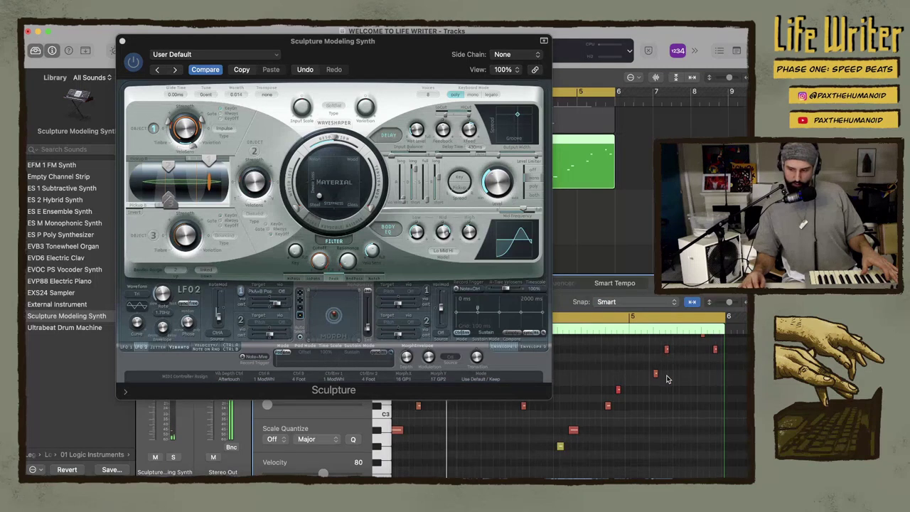
scroll(668, 379, up, 3)
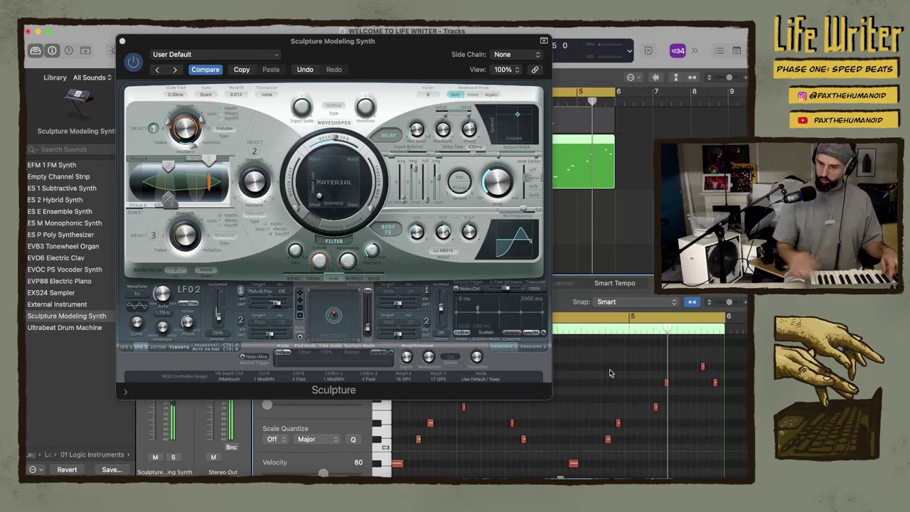
mouse_move(484, 76)
mouse_down()
mouse_move(485, 218)
mouse_move(528, 360)
mouse_move(530, 350)
mouse_up()
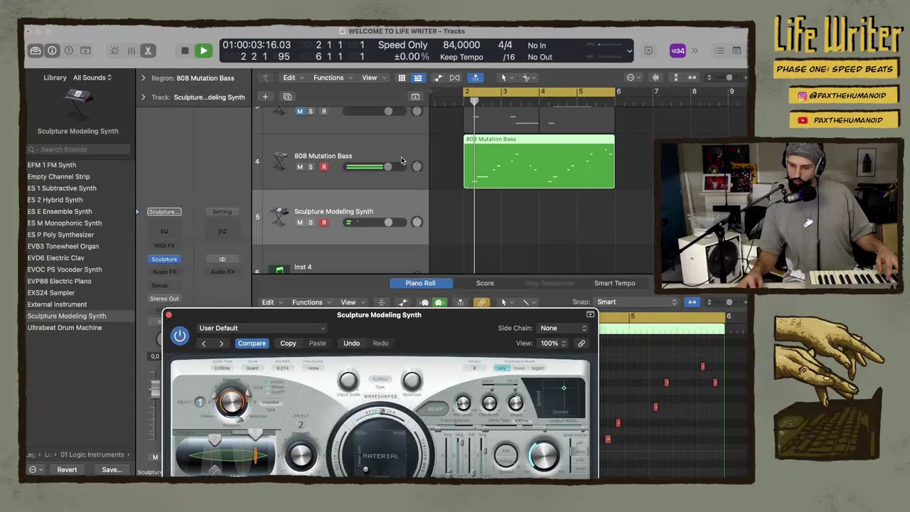
click(325, 168)
click(354, 201)
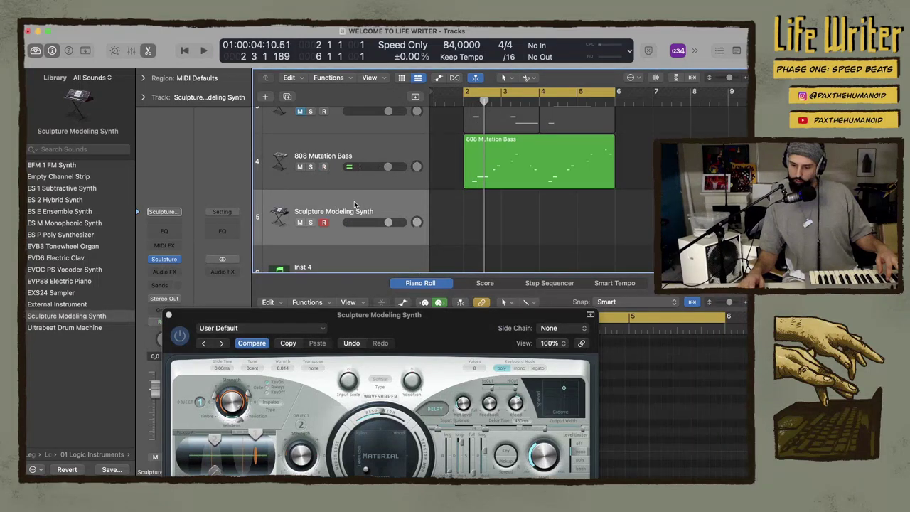
Try a recorded Sculpture Modeling Synth part across bars 2 to 5, close the instrument window, and delete the take
key(space)
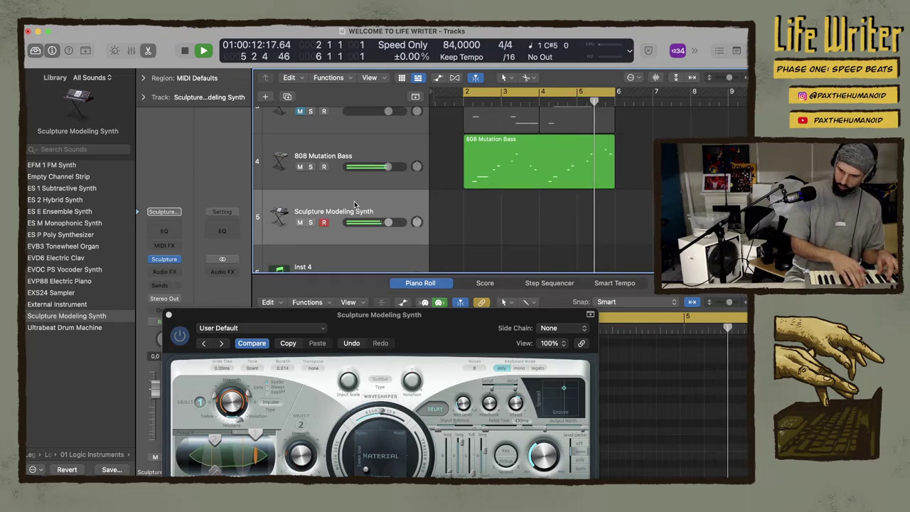
key(r)
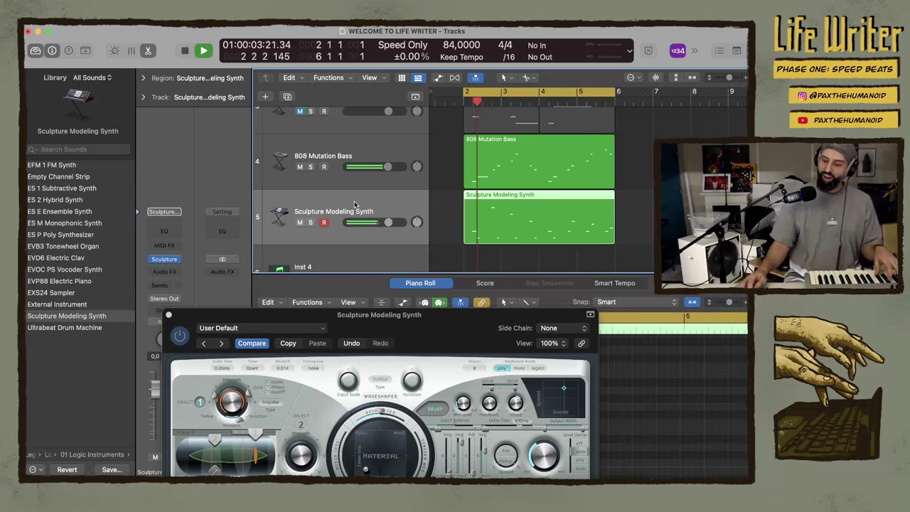
key(space)
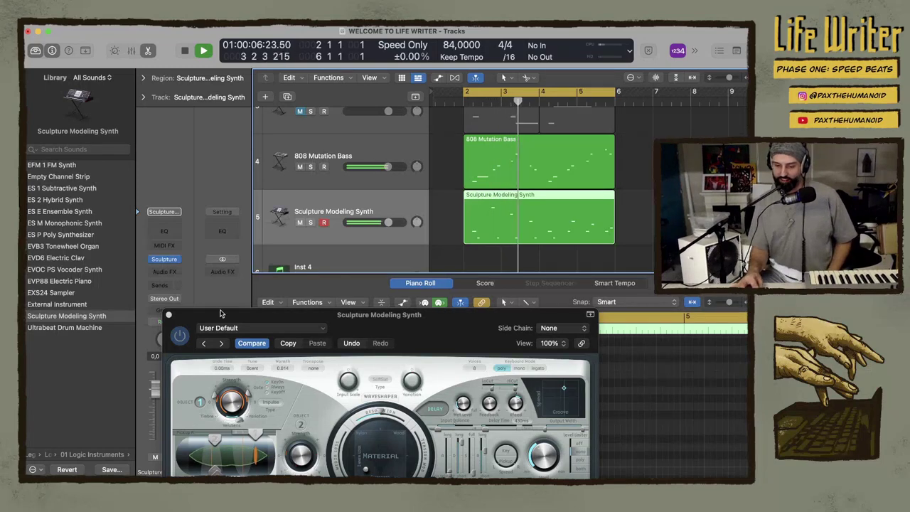
click(169, 316)
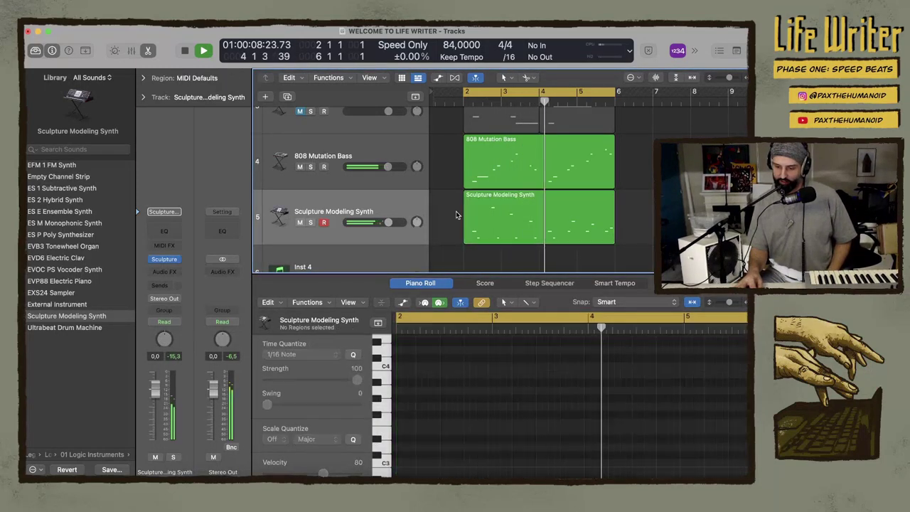
key(space)
key(Delete)
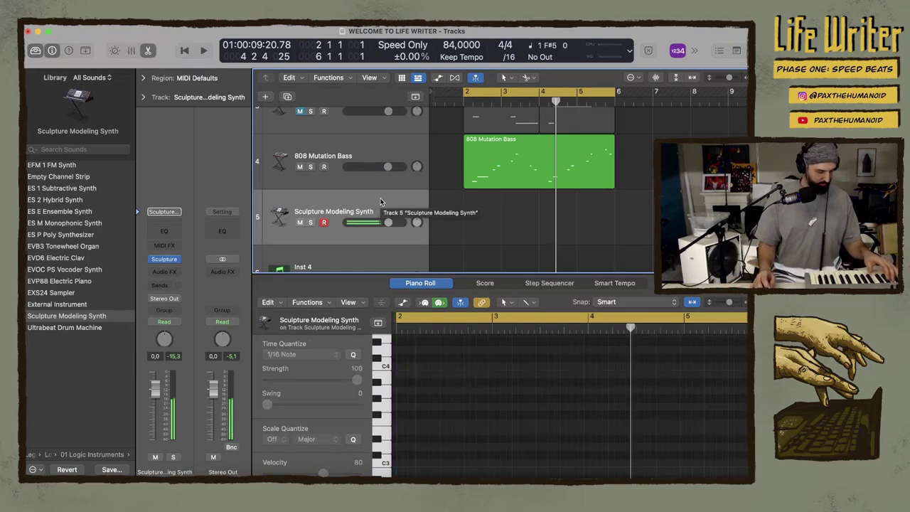
key(r)
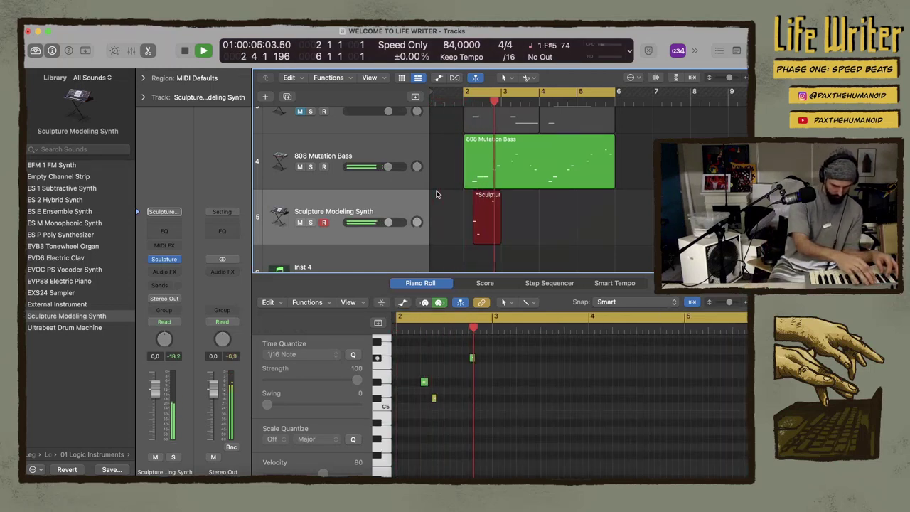
key(space)
key(super+z)
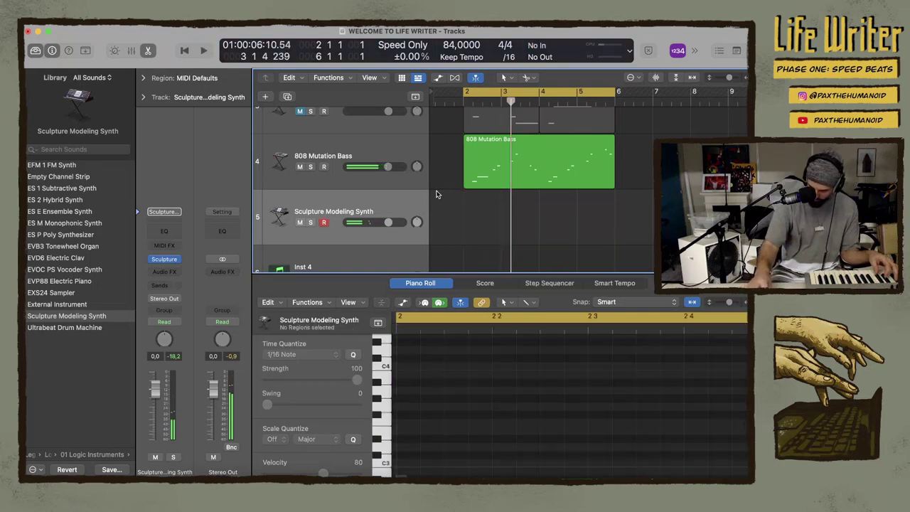
Record a Sculpture Modeling Synth part from bar 2 through bar 5 and lower its track volume to -5.6 dB
key(Return)
key(space)
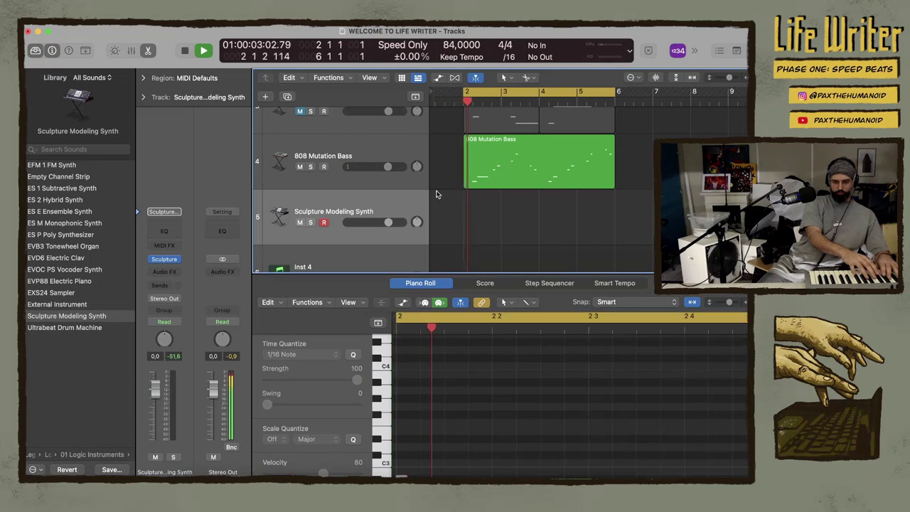
key(r)
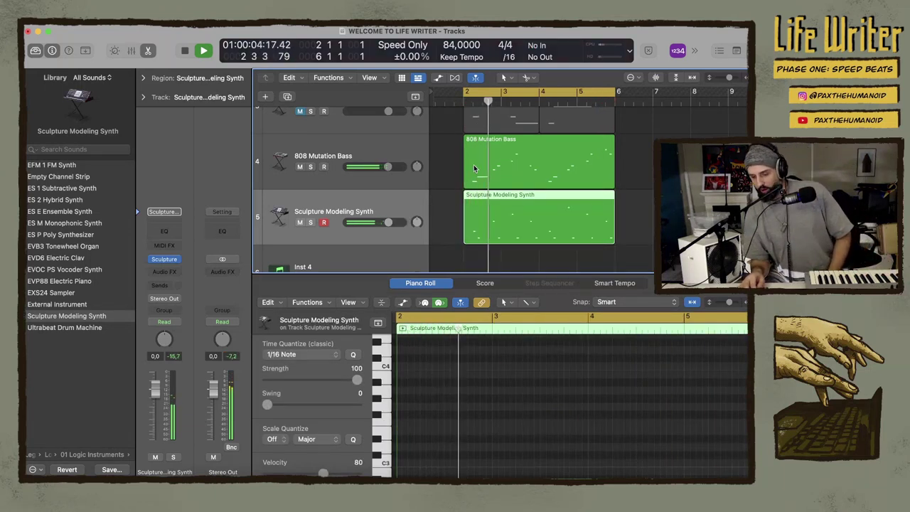
drag(381, 223, 326, 204)
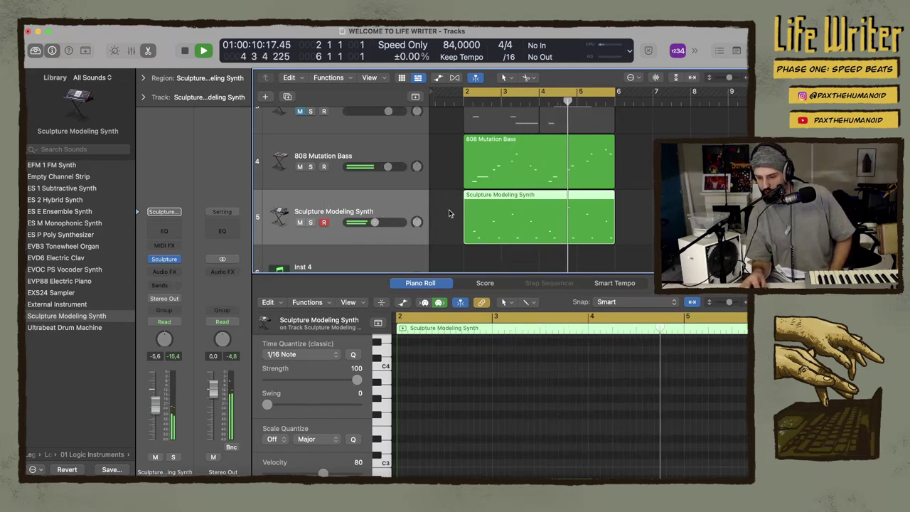
Try deleting the mid-range note pairs near the ends of bars 2 and 4 in the 808 Mutation Bass region
click(526, 164)
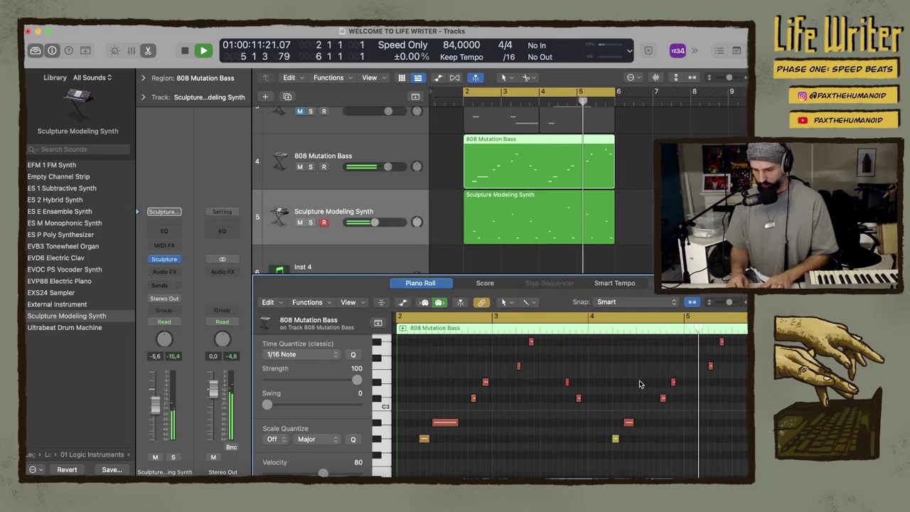
drag(652, 364, 679, 418)
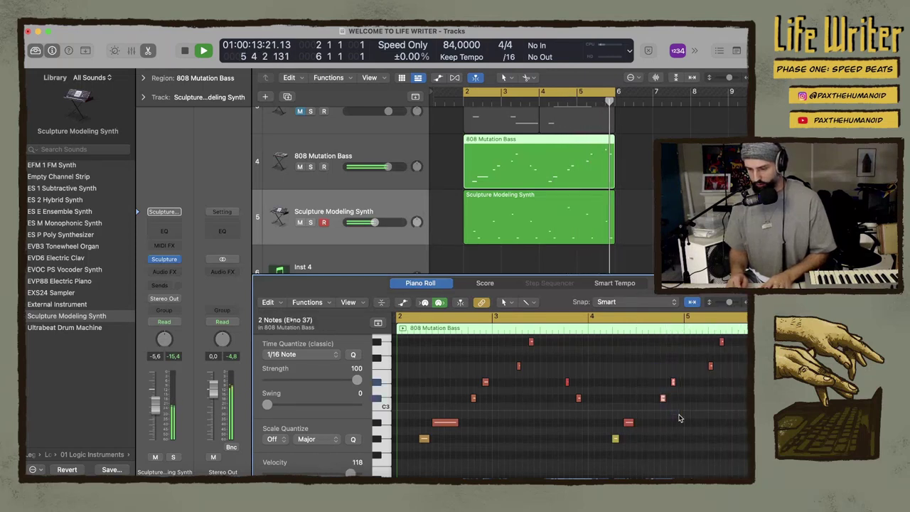
key(Delete)
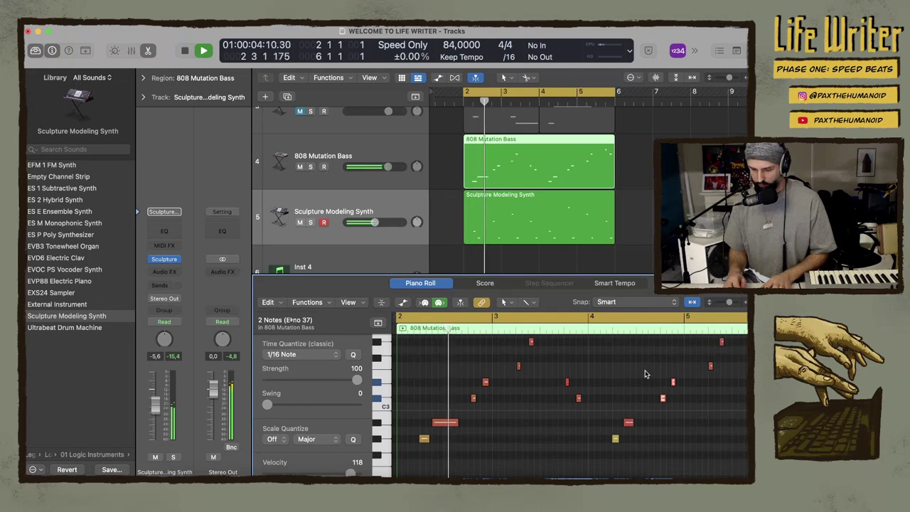
drag(498, 358, 473, 409)
key(Delete)
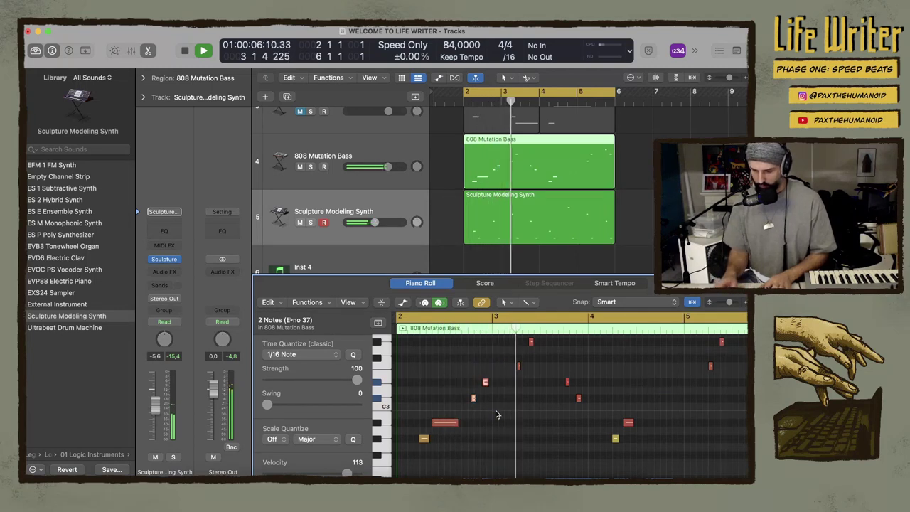
key(Return)
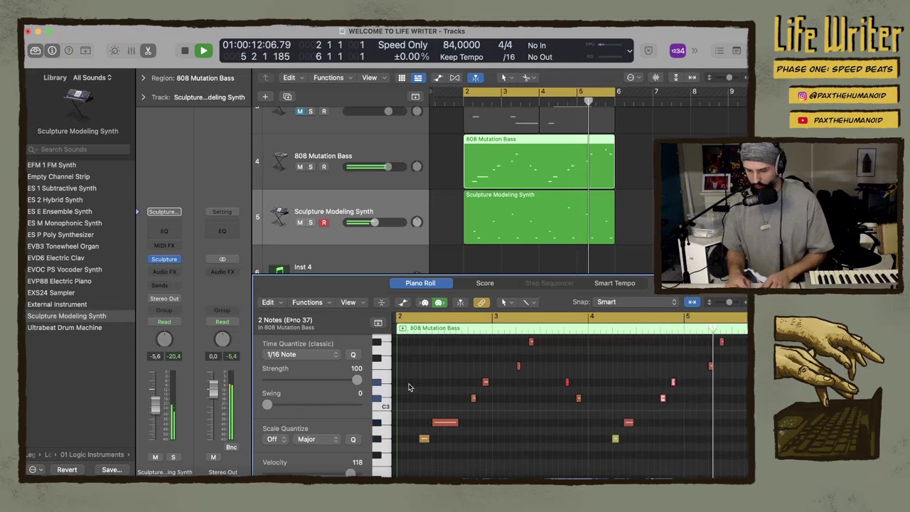
Try removing the low note pairs that open bars 2 and 4 of the 808 Mutation Bass region, and undo both deletions
drag(419, 399, 464, 469)
key(Delete)
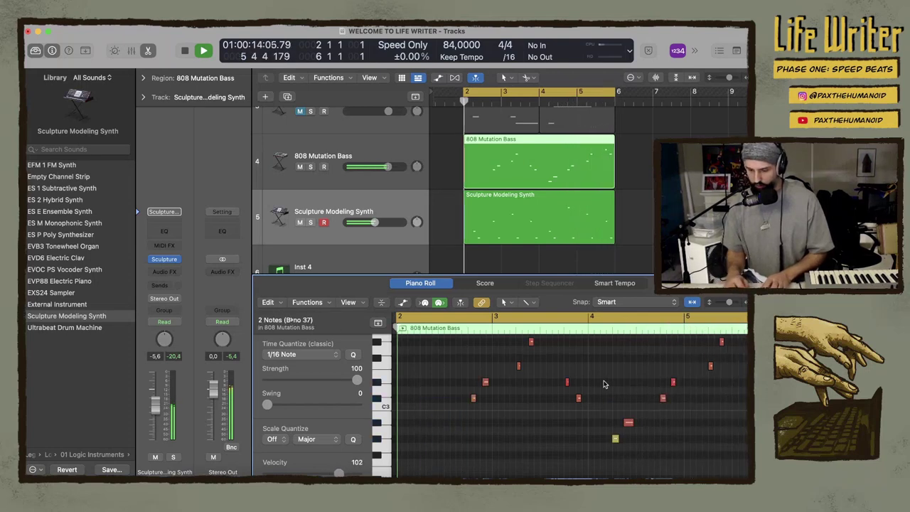
drag(599, 400, 634, 444)
key(Delete)
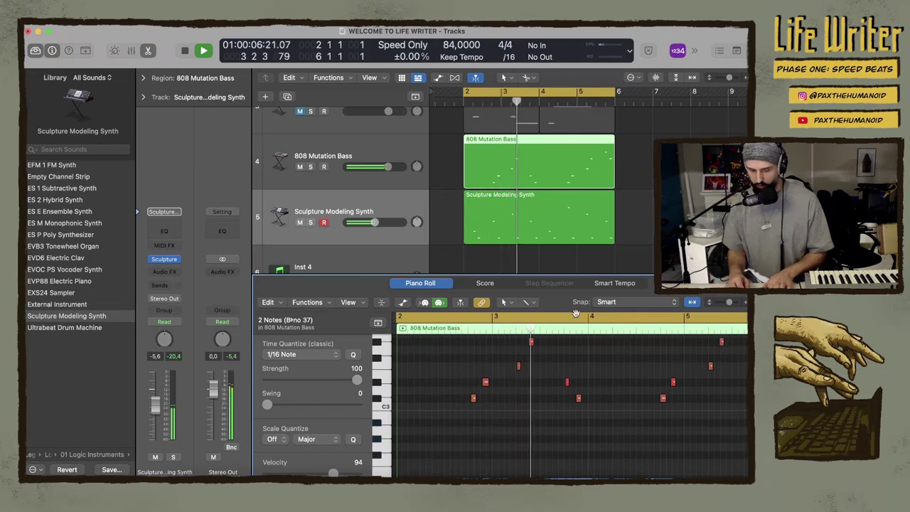
key(super+z)
key(super+z)
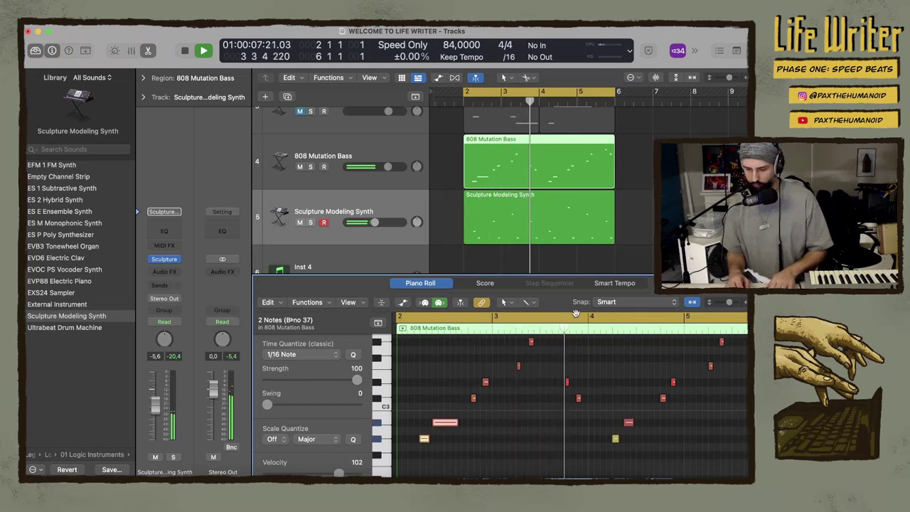
Try deleting the first two notes of bars 2 and 4 in the Sculpture Modeling Synth region
click(449, 208)
drag(411, 384, 464, 443)
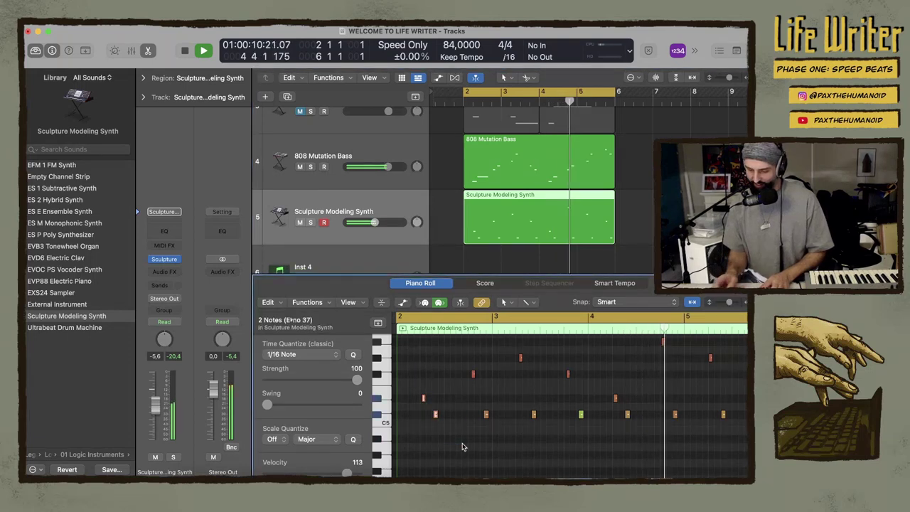
key(Delete)
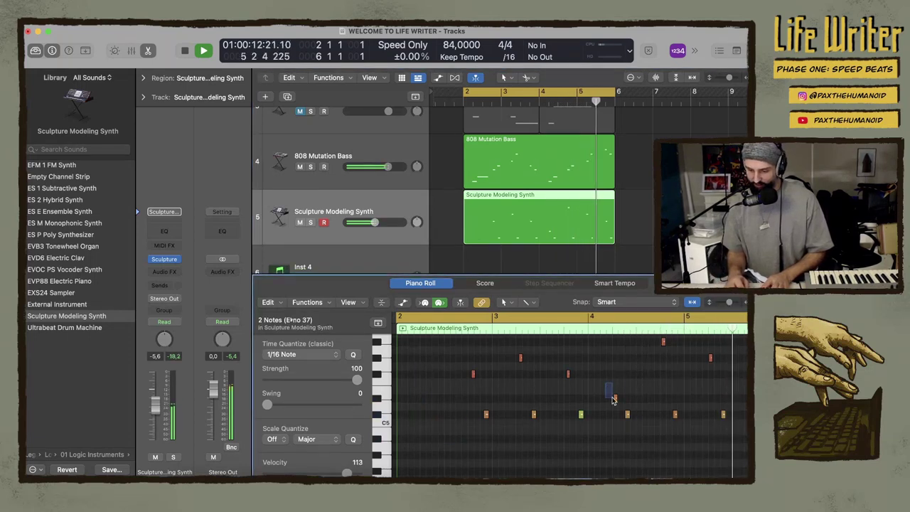
drag(605, 382, 633, 428)
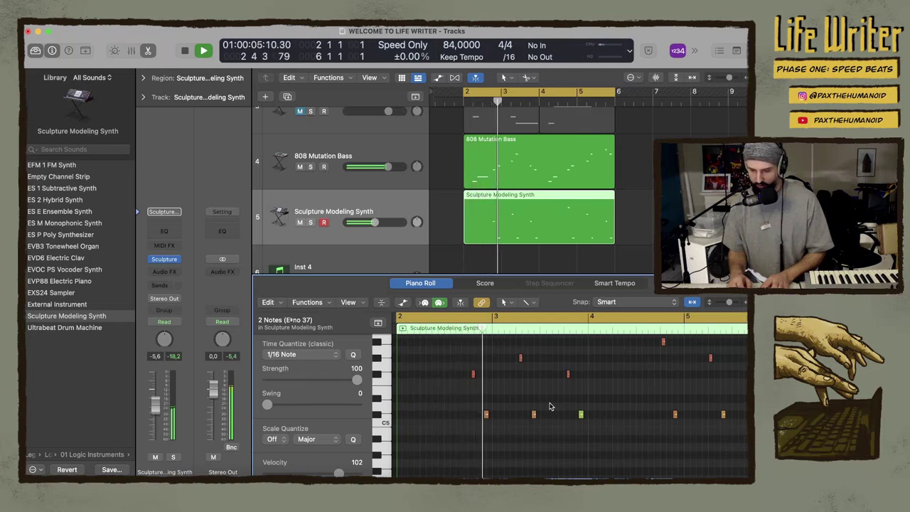
Lower the Sculpture Modeling Synth track to -9.8 dB and move its region onto a muted duplicate of the track
drag(388, 224, 382, 224)
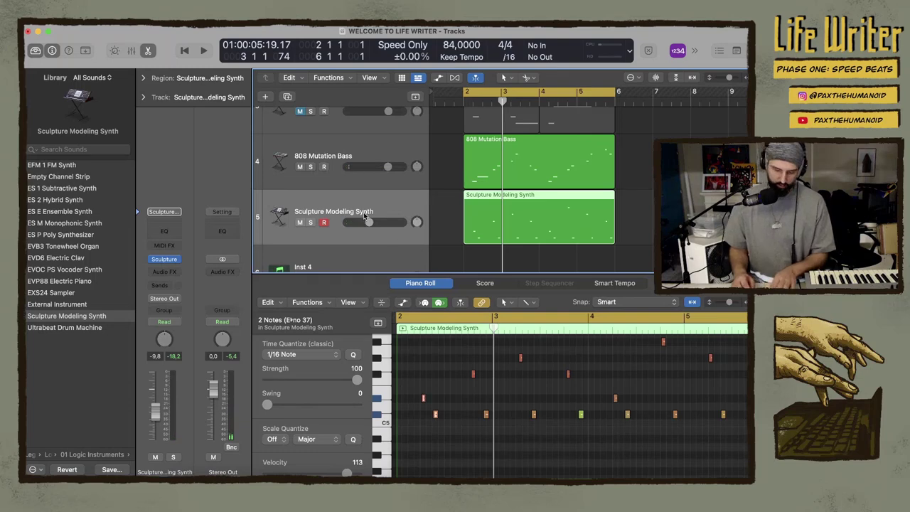
key(super+d)
drag(495, 183, 495, 239)
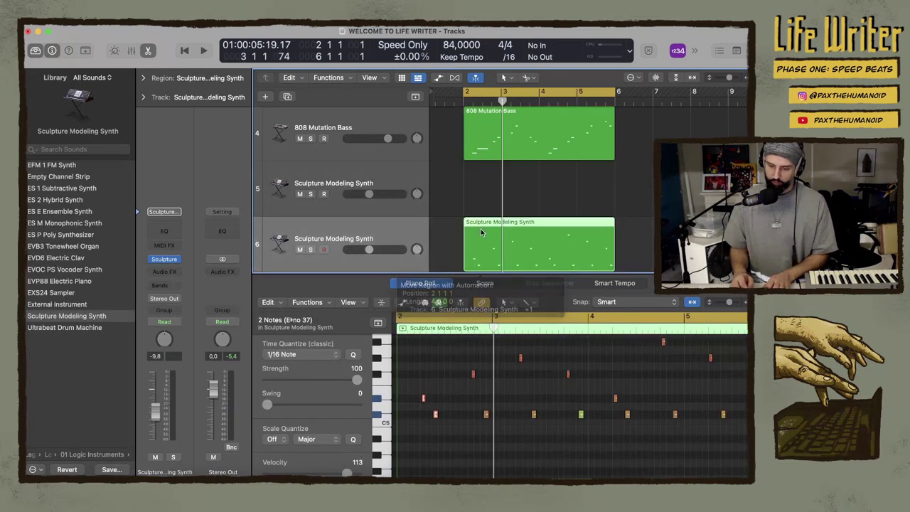
click(300, 249)
Arm the emptied Sculpture Modeling Synth track and record a new part from bar 2 through bar 5
click(324, 194)
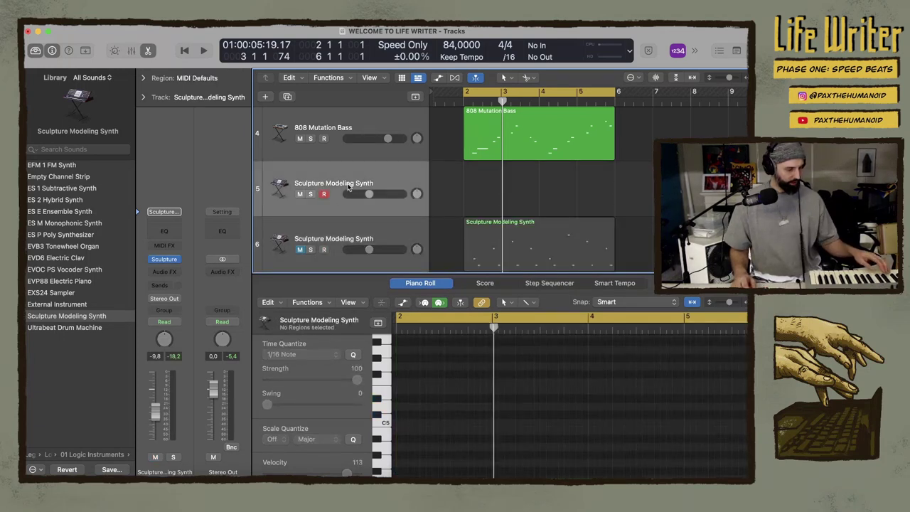
key(space)
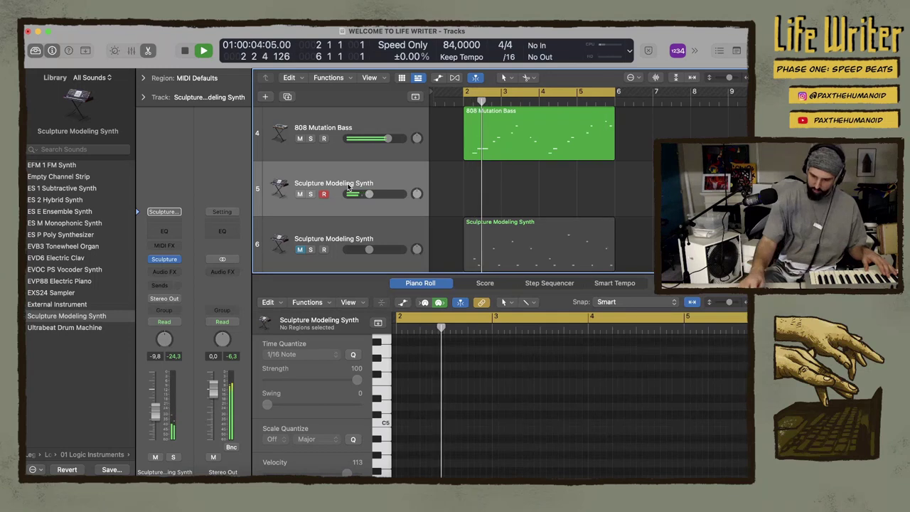
key(r)
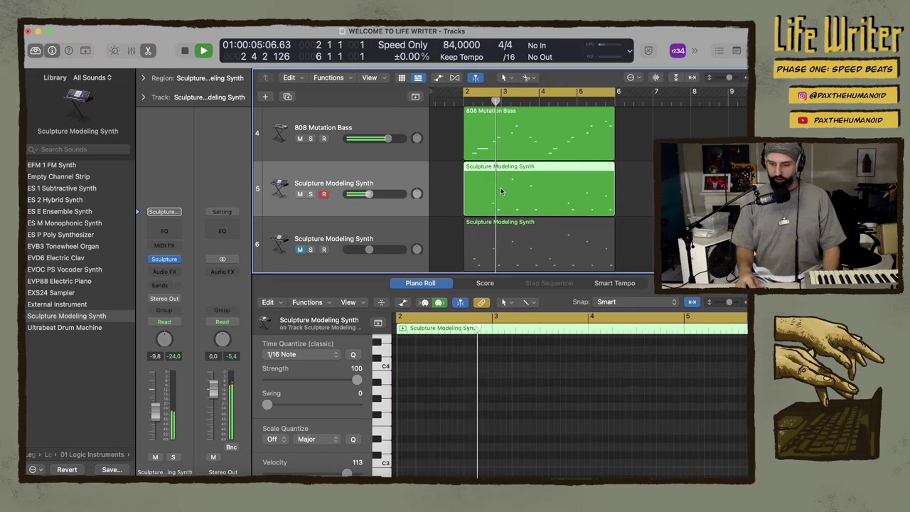
Shift all twelve notes of the new Sculpture Modeling Synth region slightly later in time
key(e)
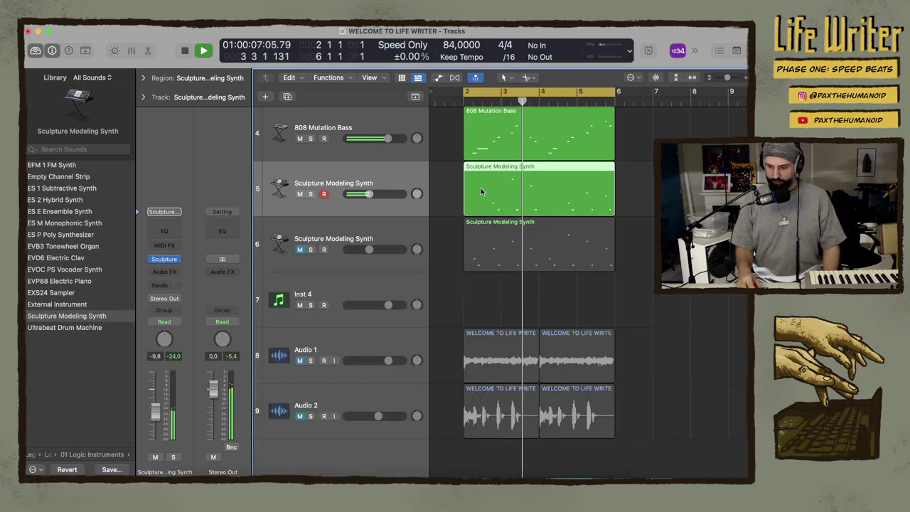
key(e)
click(457, 372)
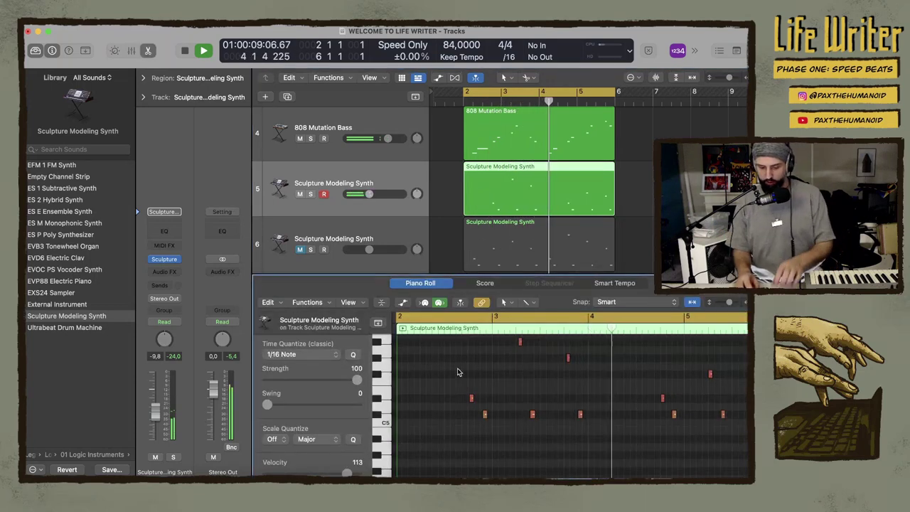
key(super+a)
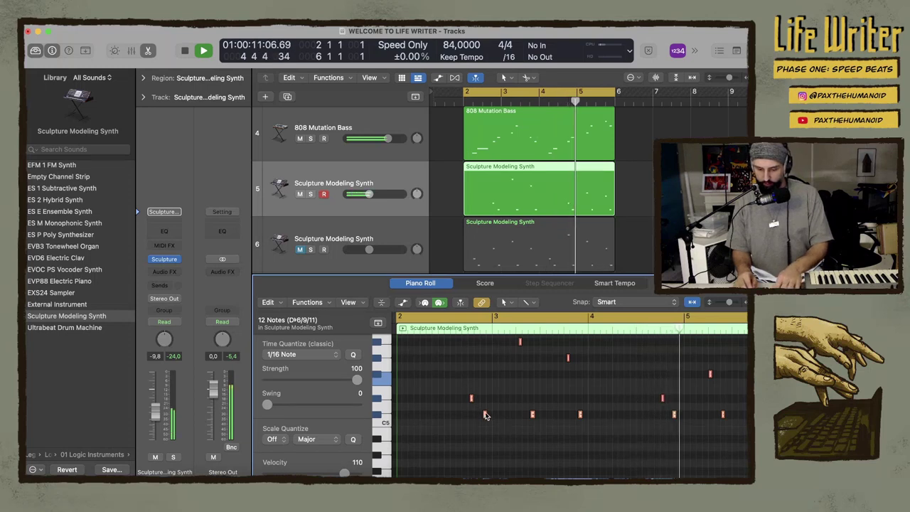
key(super+Right)
key(super+Right)
key(super+Right)
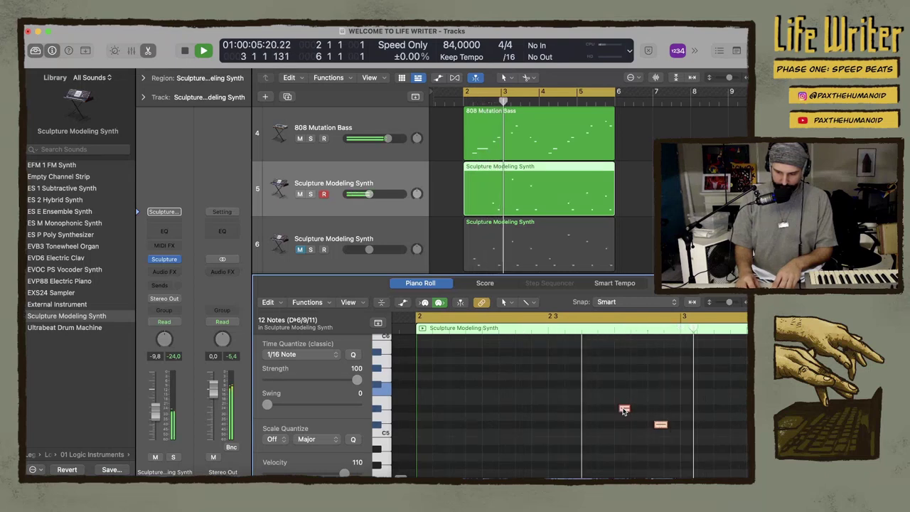
drag(624, 410, 625, 410)
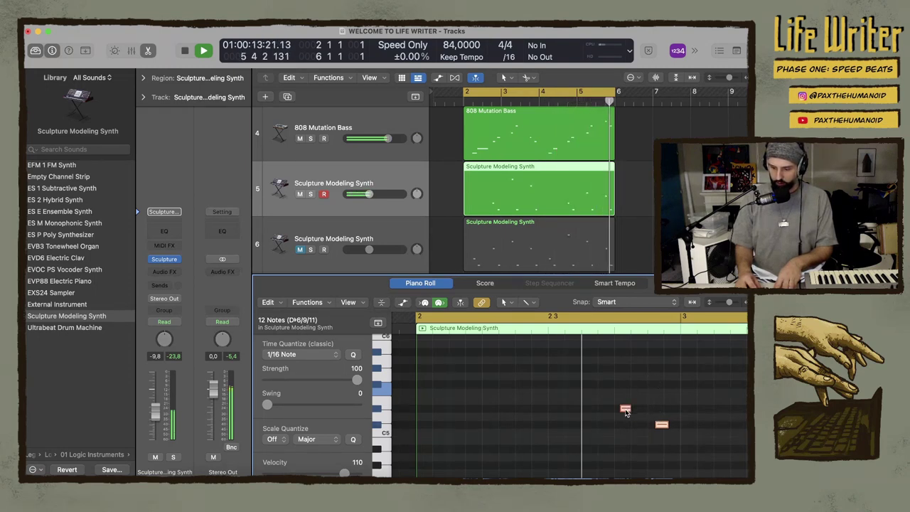
drag(625, 411, 626, 412)
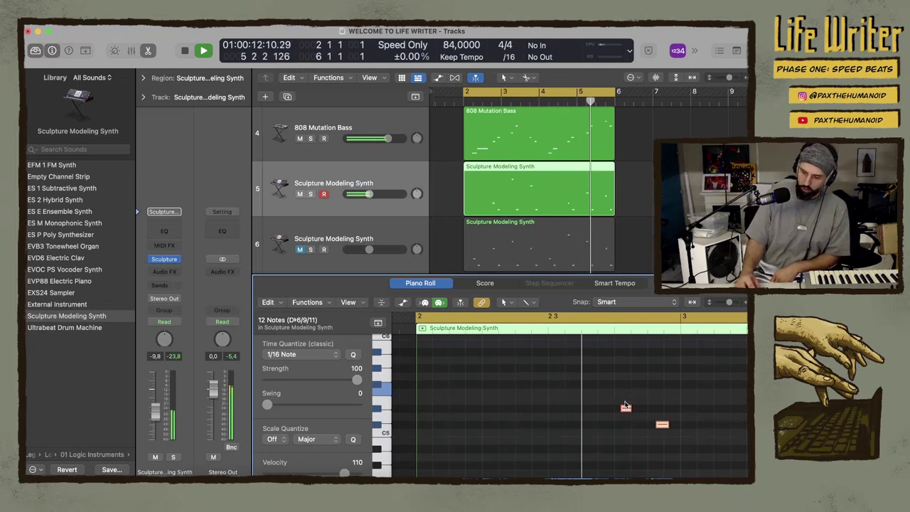
drag(626, 410, 626, 410)
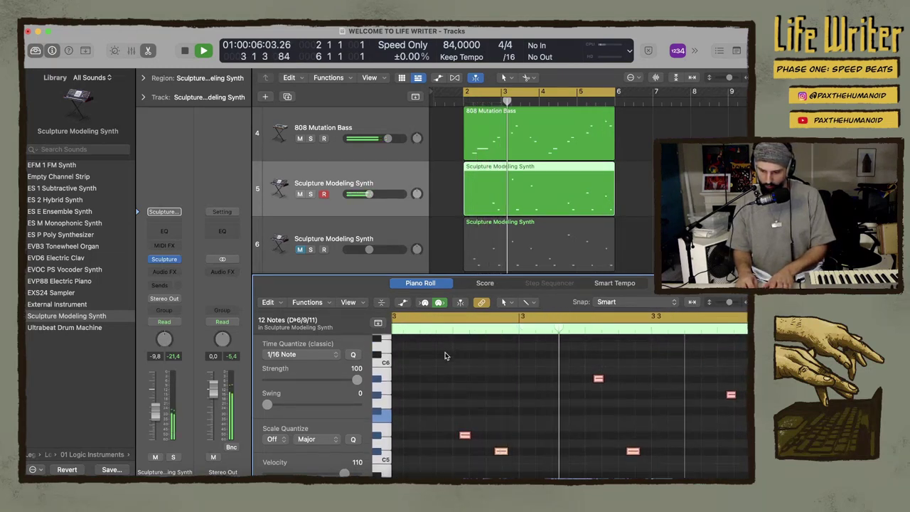
Move only the six notes in bars 2 and 3 of the new Sculpture Modeling Synth region slightly earlier
scroll(703, 403, down, 5)
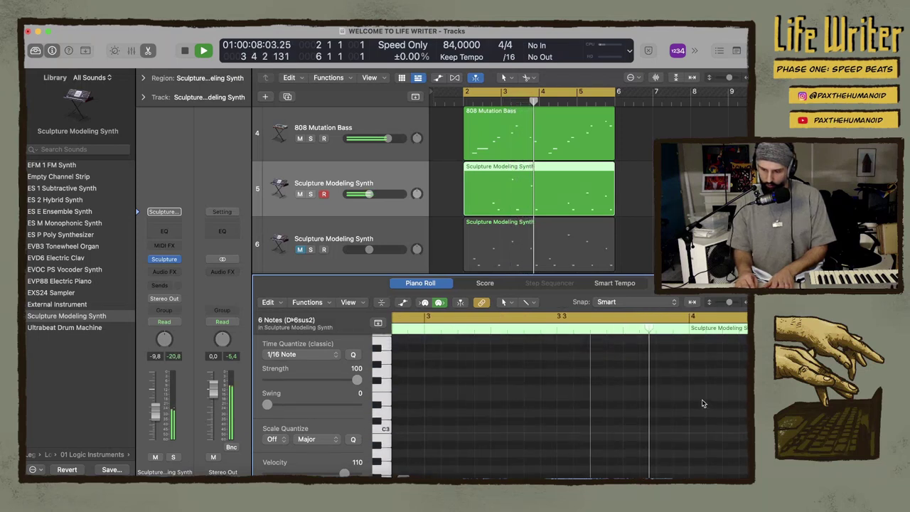
scroll(703, 401, up, 5)
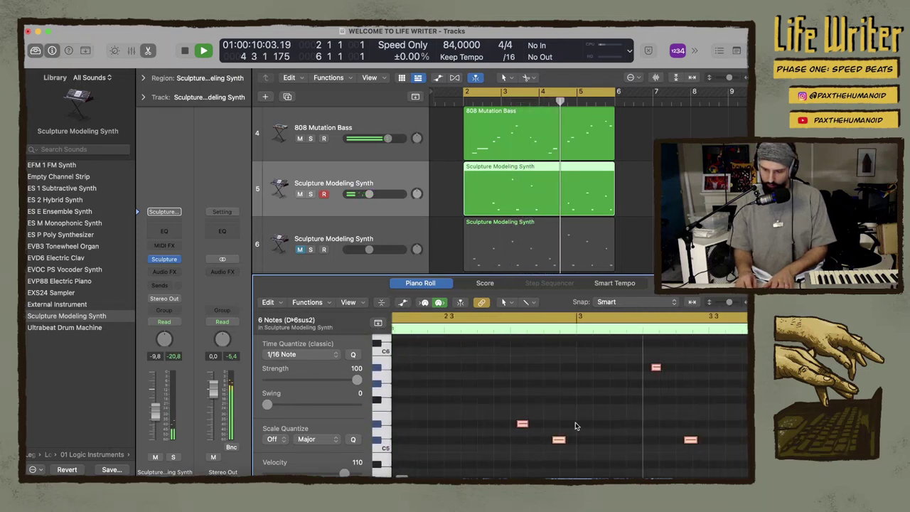
drag(522, 426, 520, 427)
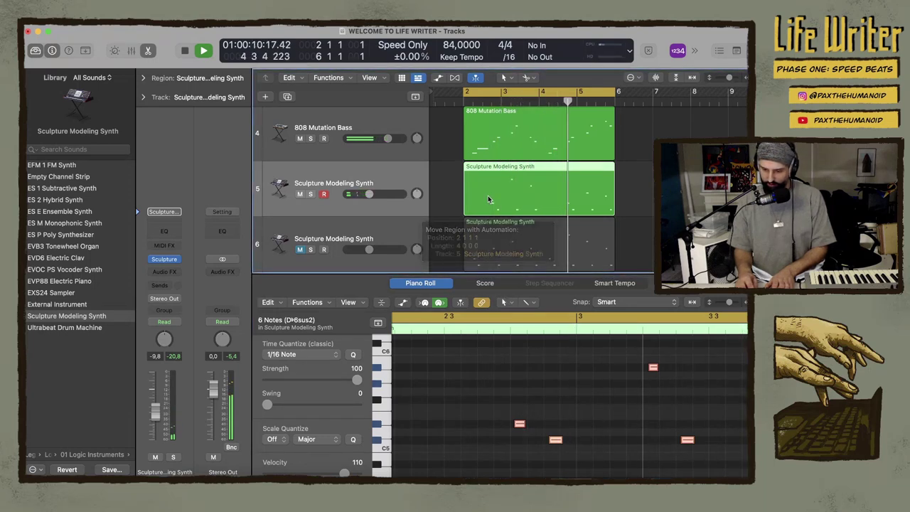
click(442, 219)
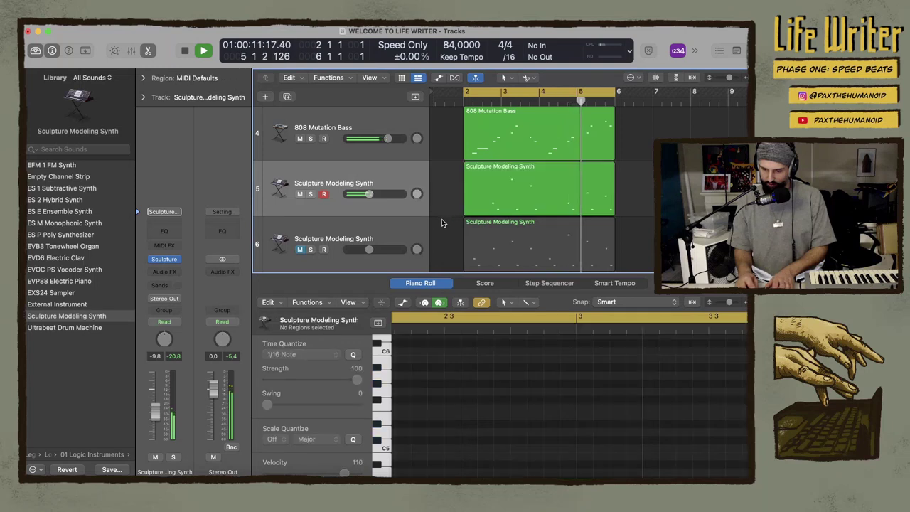
Fine-tune the timing of the mid-range note pair late in bar 2 of the 808 Mutation Bass region, placing its C#3 note near 2 4 1 67
click(488, 129)
scroll(483, 410, up, 3)
scroll(483, 410, left, 4)
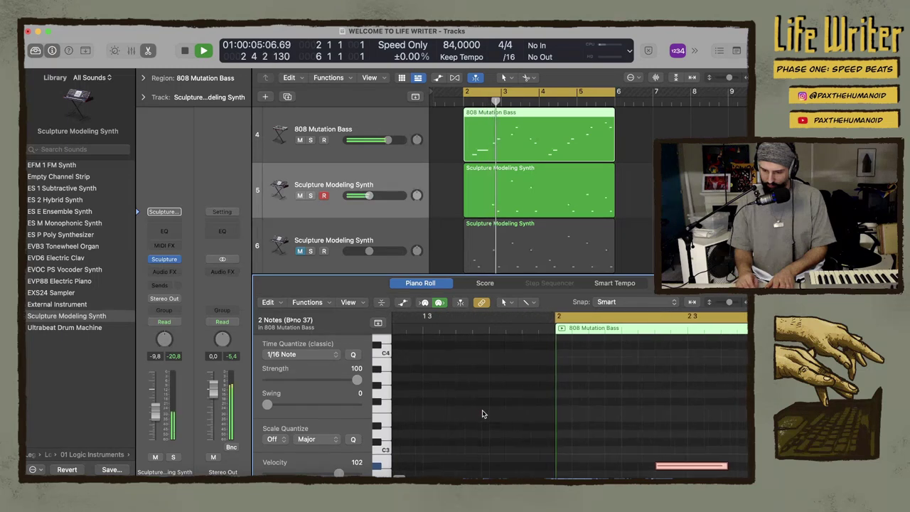
scroll(482, 410, down, 2)
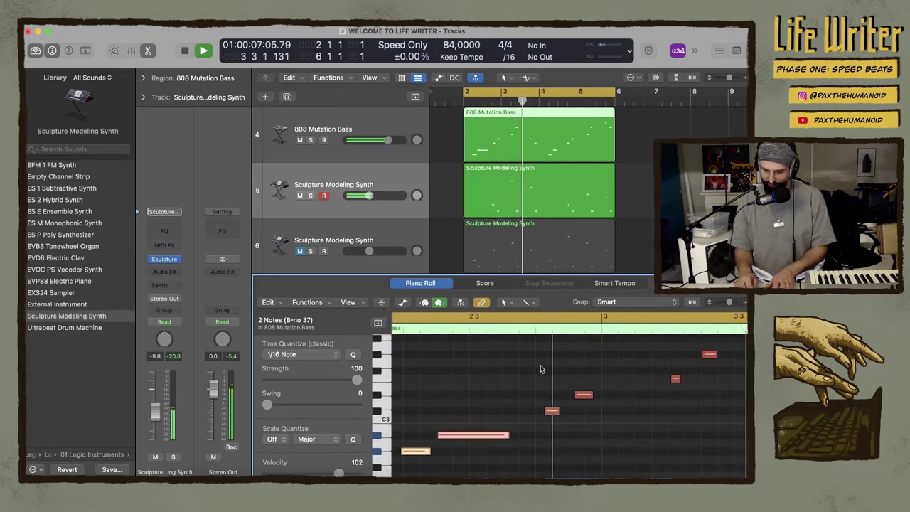
drag(543, 368, 545, 413)
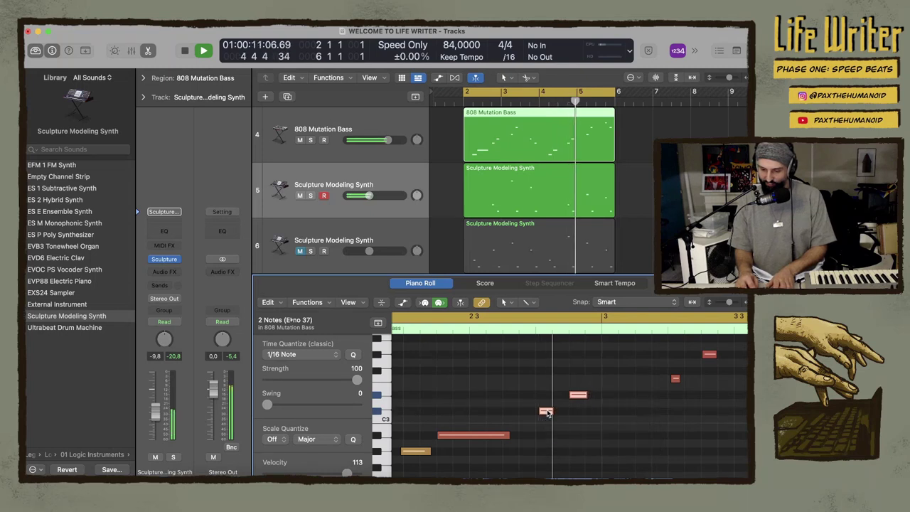
scroll(603, 388, up, 1)
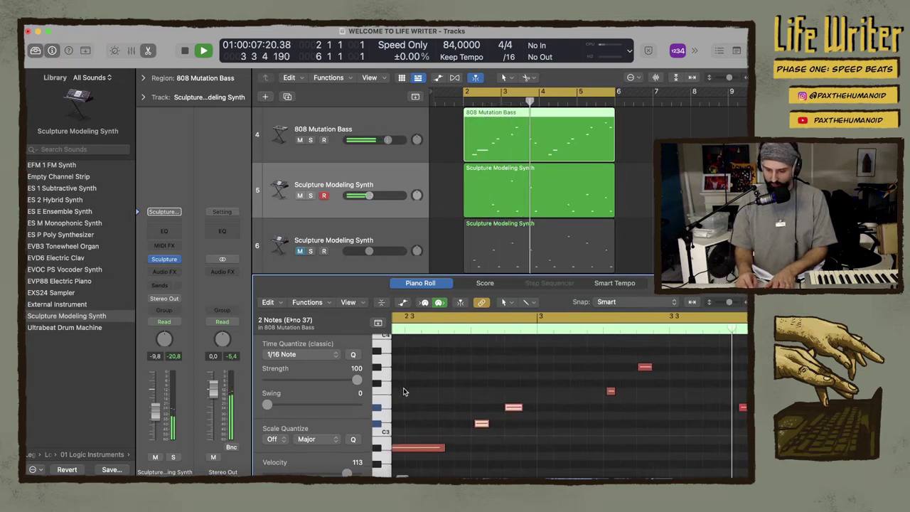
click(485, 425)
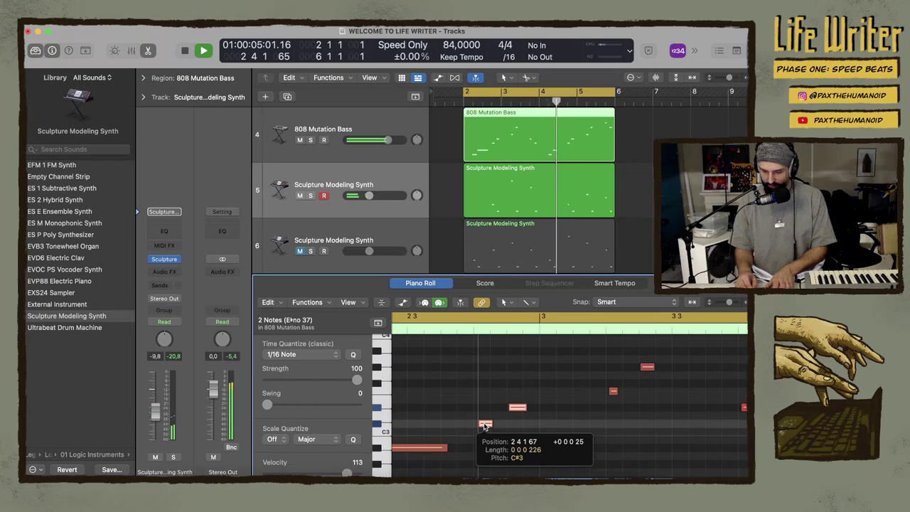
Lower the new Sculpture Modeling Synth track's volume to -15.8 dB and insert a ChromaVerb reverb on it
click(439, 196)
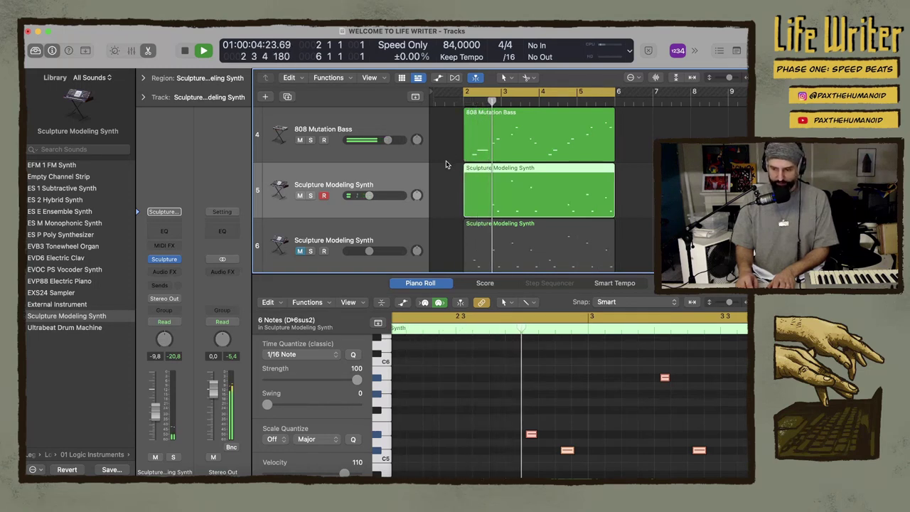
drag(369, 195, 340, 192)
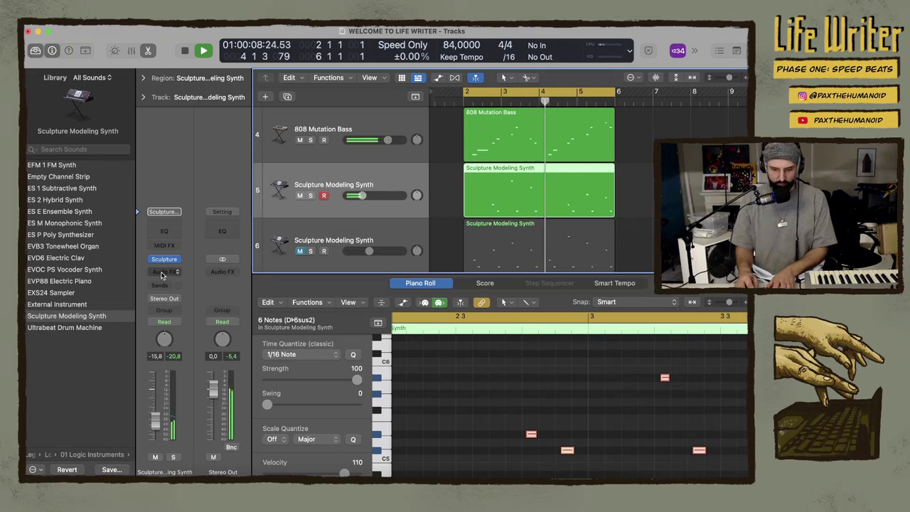
click(164, 273)
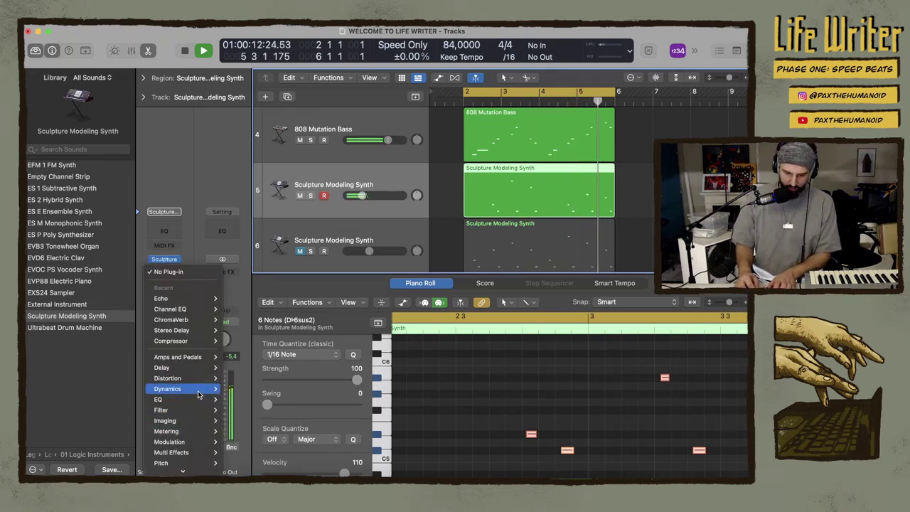
mouse_move(199, 371)
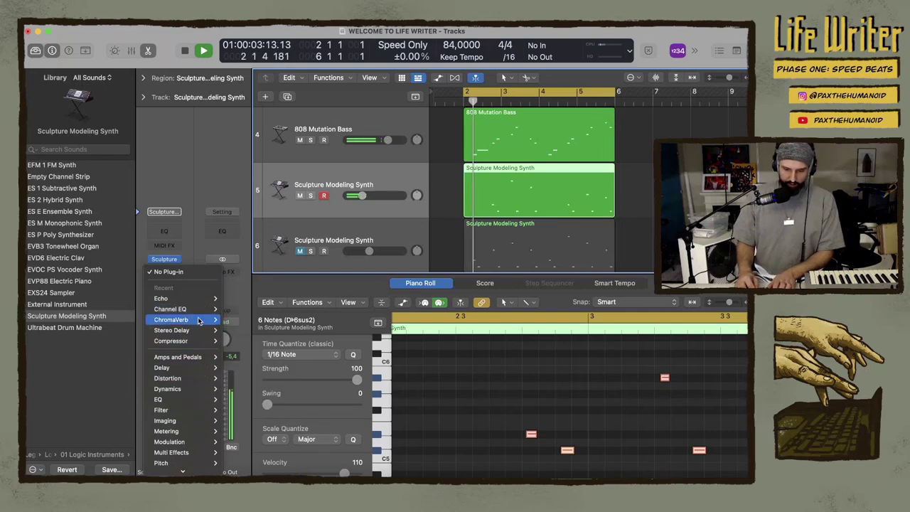
mouse_move(206, 320)
click(242, 321)
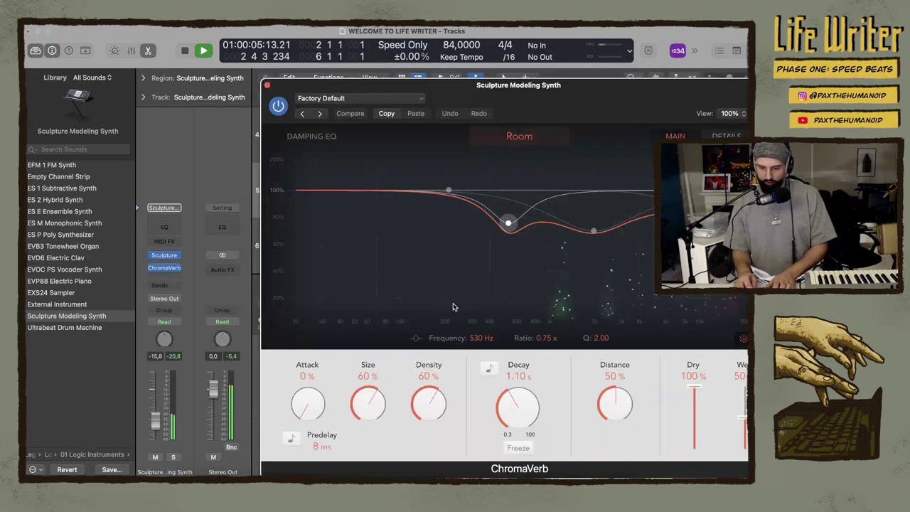
Shape the ChromaVerb with 30% attack, 71% density, 17.00 s decay, 74% distance, 62% dry, 24% wet and low damping at 1400 Hz, ratio 0.10
drag(442, 195, 569, 422)
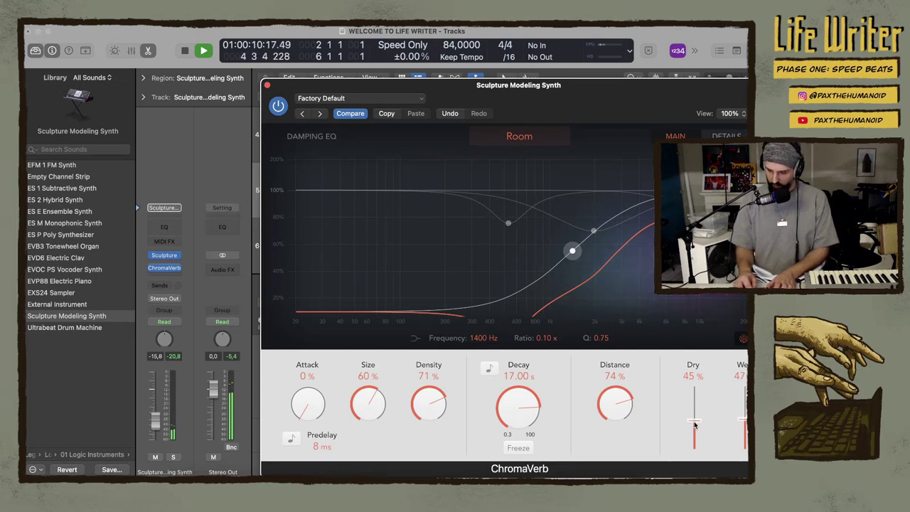
drag(695, 412, 695, 412)
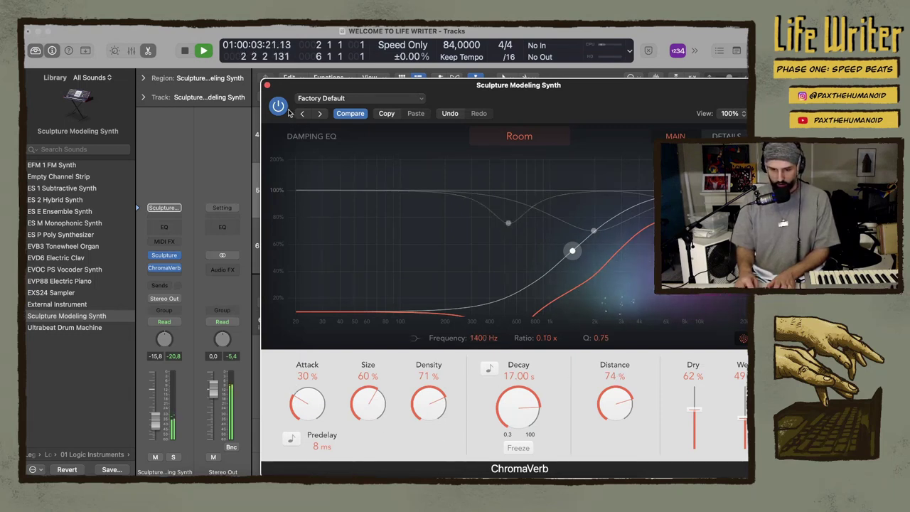
click(267, 86)
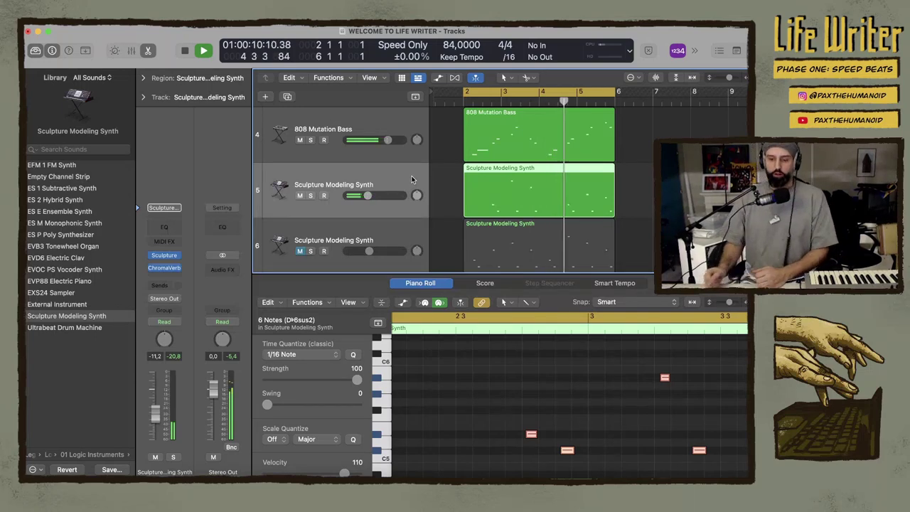
key(v)
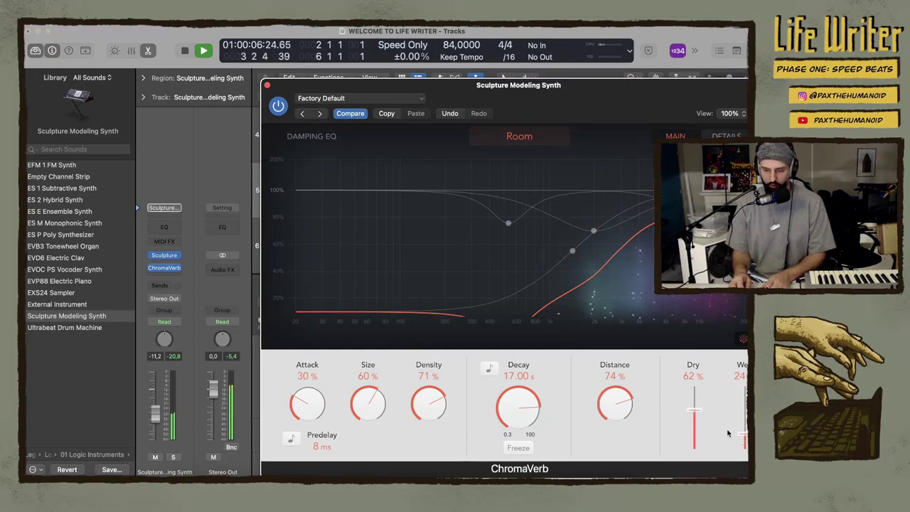
click(268, 86)
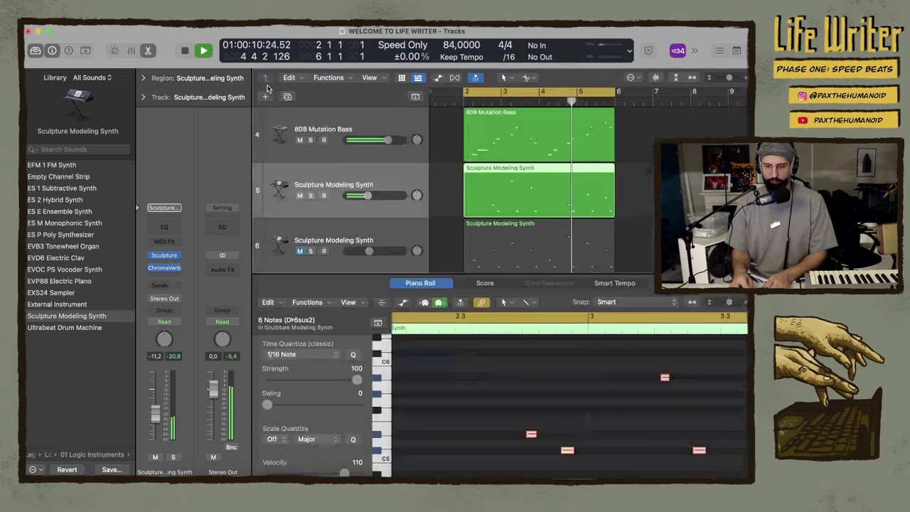
Audition the muted 808 Mutation Bass part on track 3 against the mix, leaving it muted again
scroll(466, 213, up, 4)
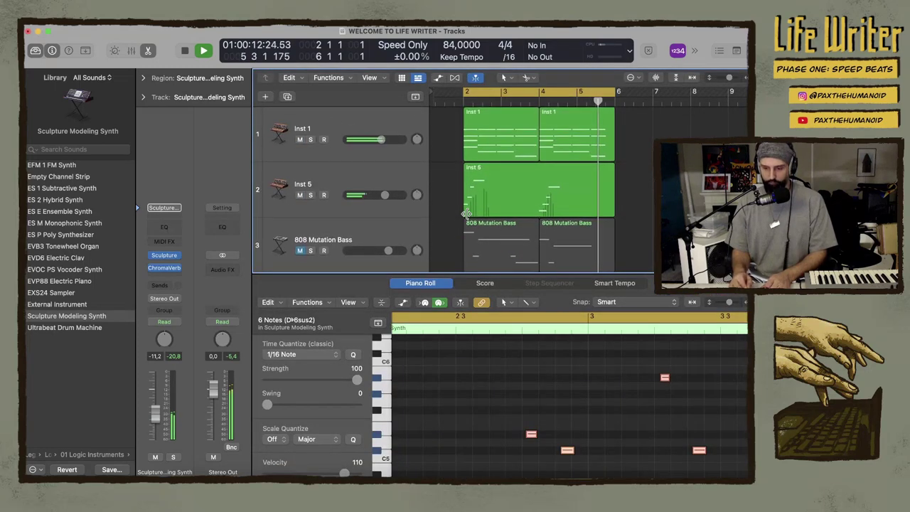
scroll(448, 187, down, 6)
scroll(448, 190, down, 1)
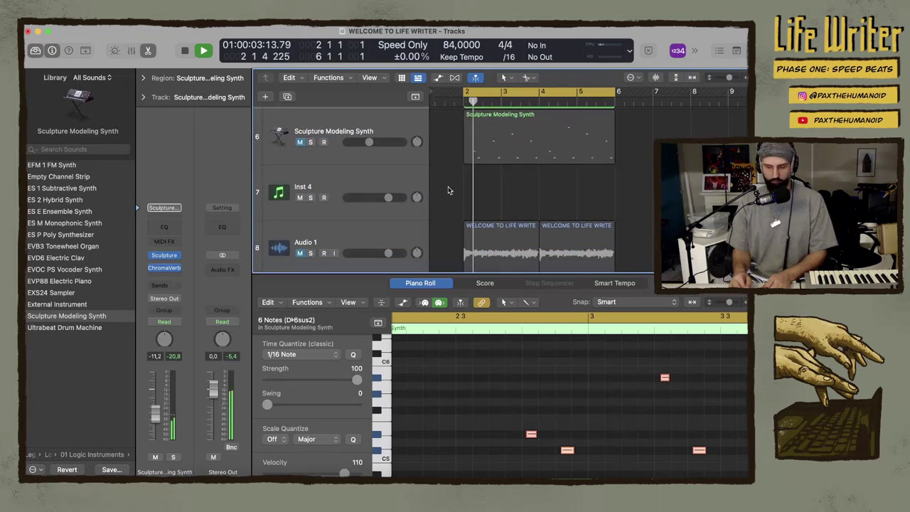
click(340, 181)
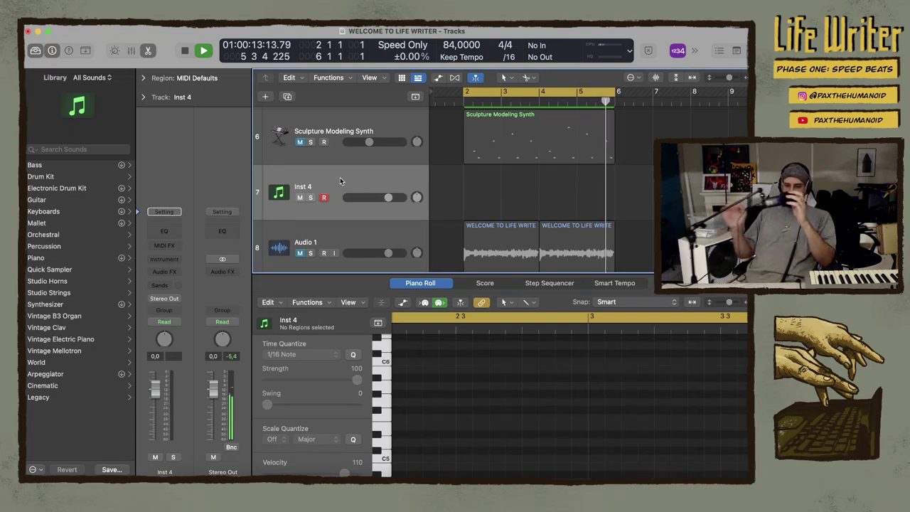
scroll(498, 180, up, 5)
scroll(498, 183, up, 1)
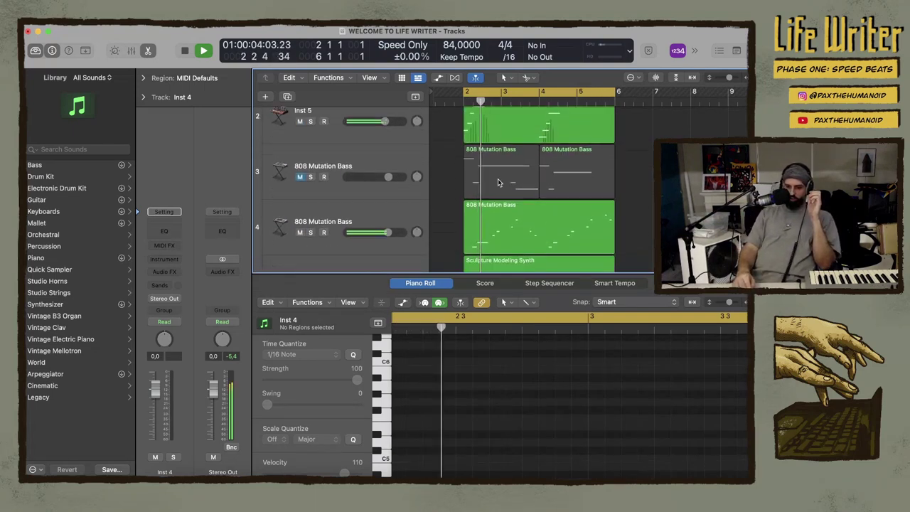
click(301, 181)
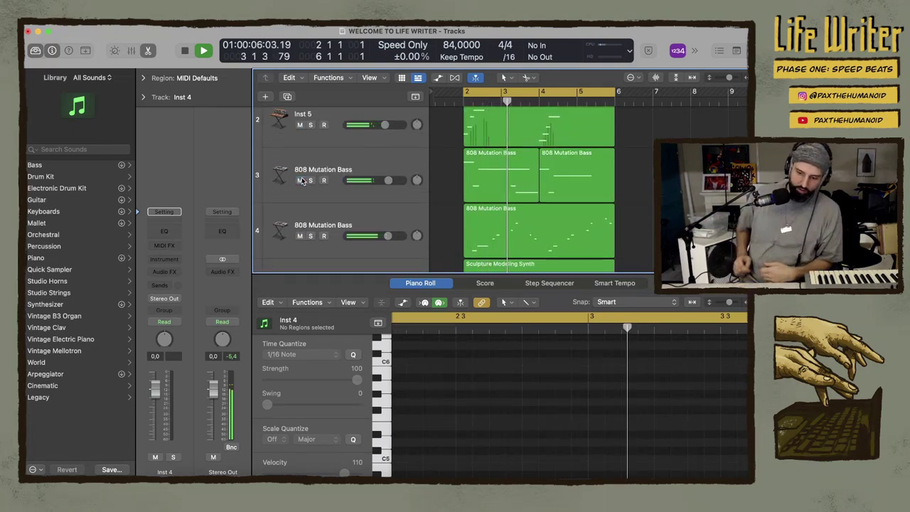
click(300, 180)
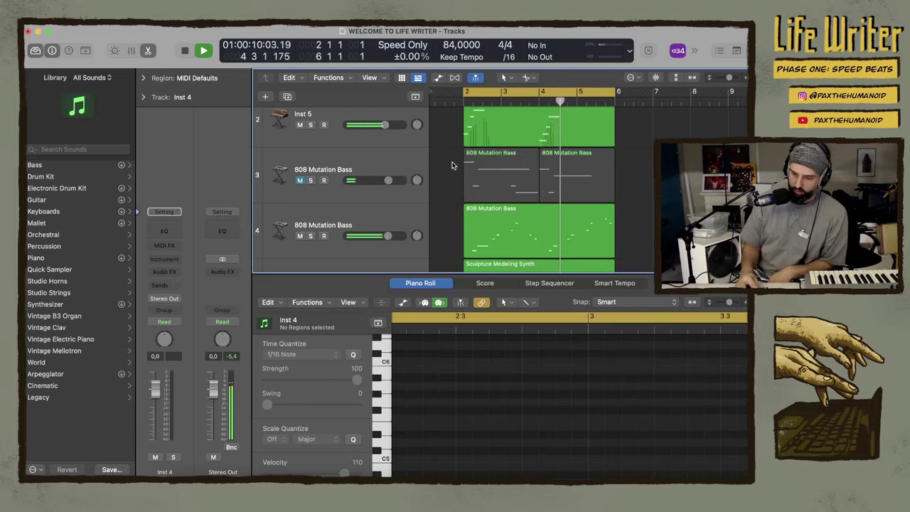
Move the two muted 808 Mutation Bass regions on track 3 so they start at bar 6
drag(452, 165, 638, 154)
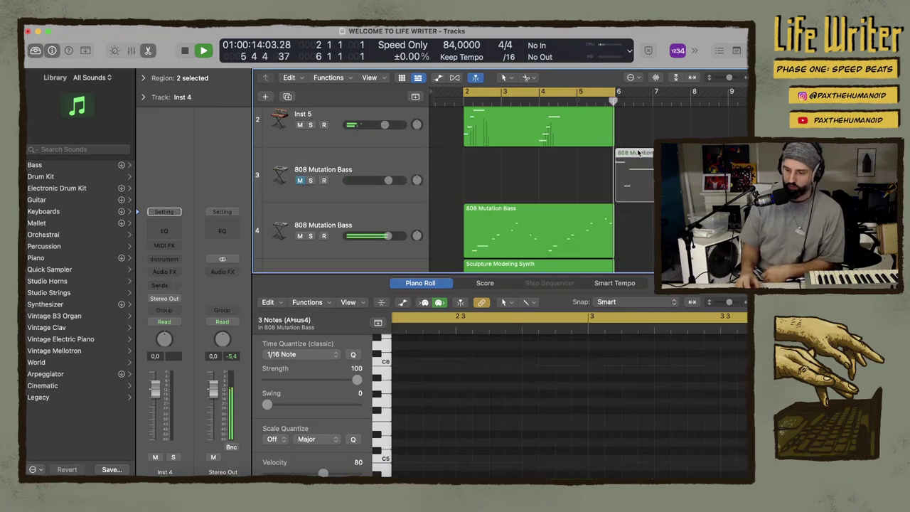
Duplicate the Inst 1 and Inst 5 regions to start at bar 6 and extend the cycle range to bar 10
scroll(605, 166, up, 2)
click(547, 144)
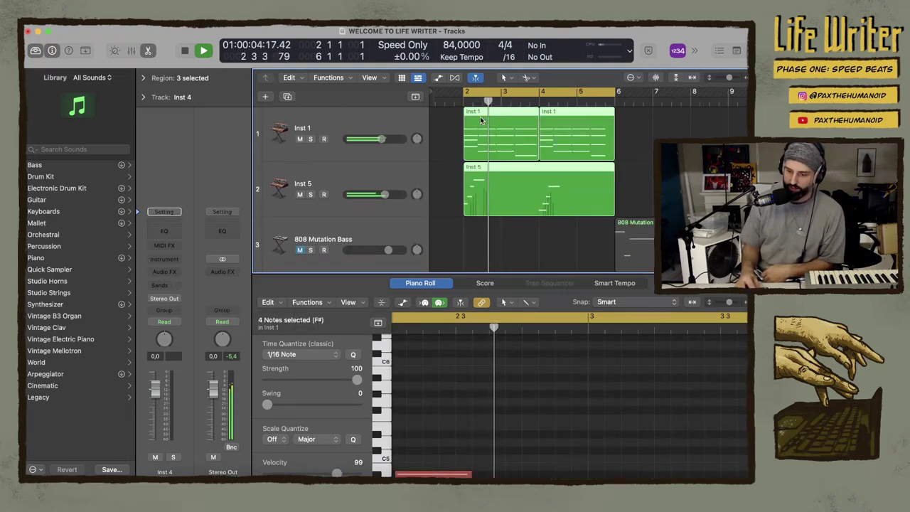
drag(501, 135, 765, 99)
key(alt)
scroll(607, 176, down, 3)
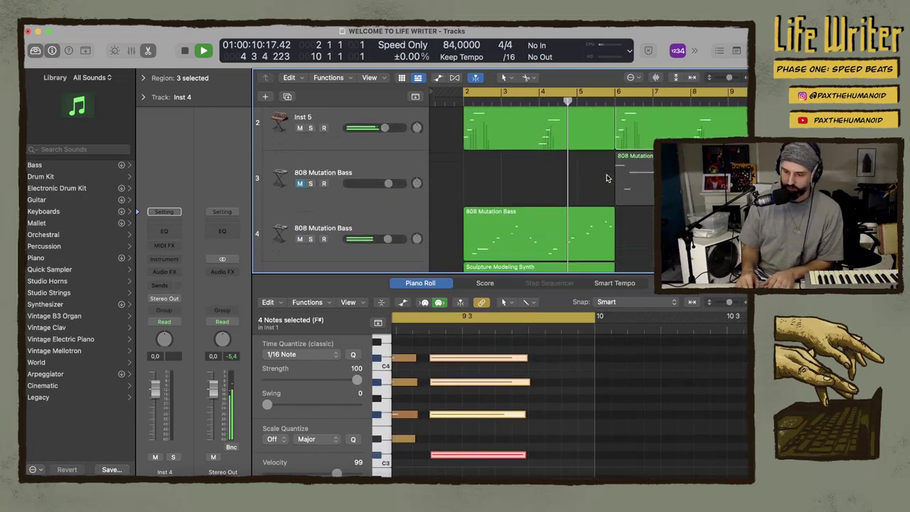
Loop the active 808 Mutation Bass region on track 4 and Sculpture Modeling Synth region on track 5 beyond bar 6 across the extended cycle
drag(448, 187, 523, 249)
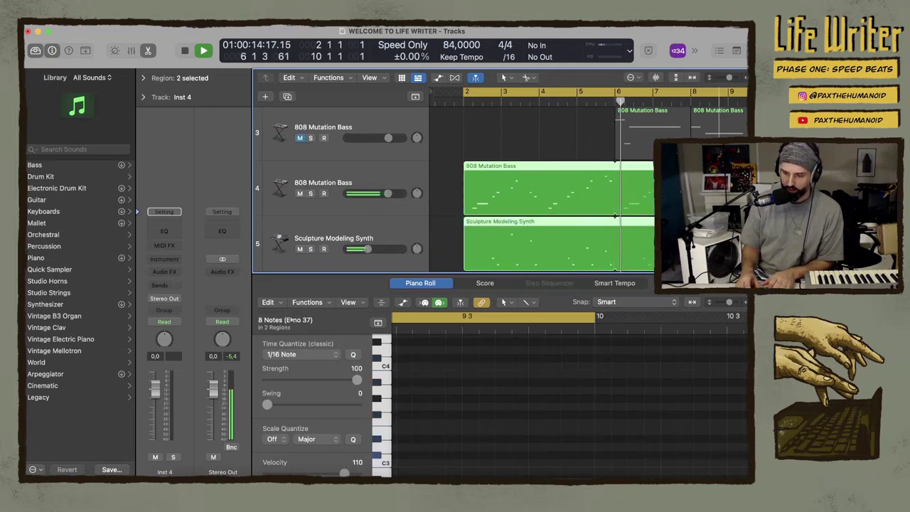
drag(616, 180, 655, 180)
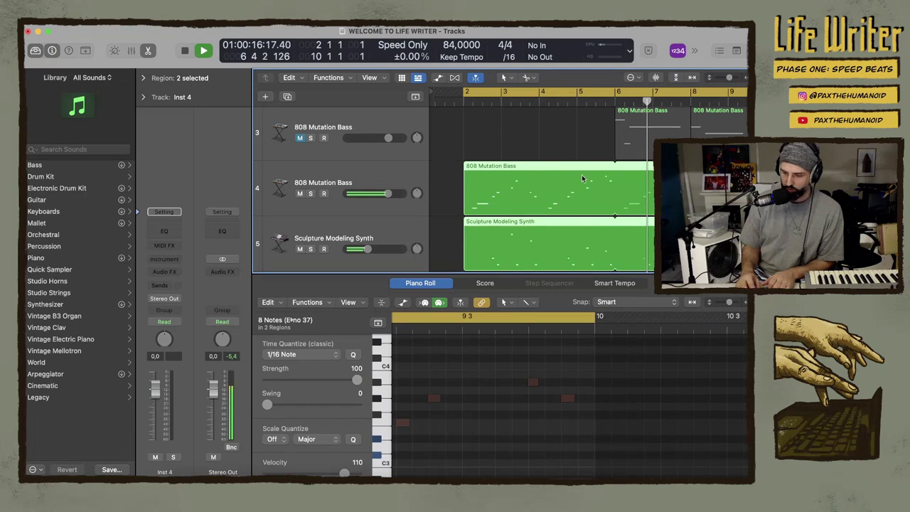
scroll(582, 178, down, 5)
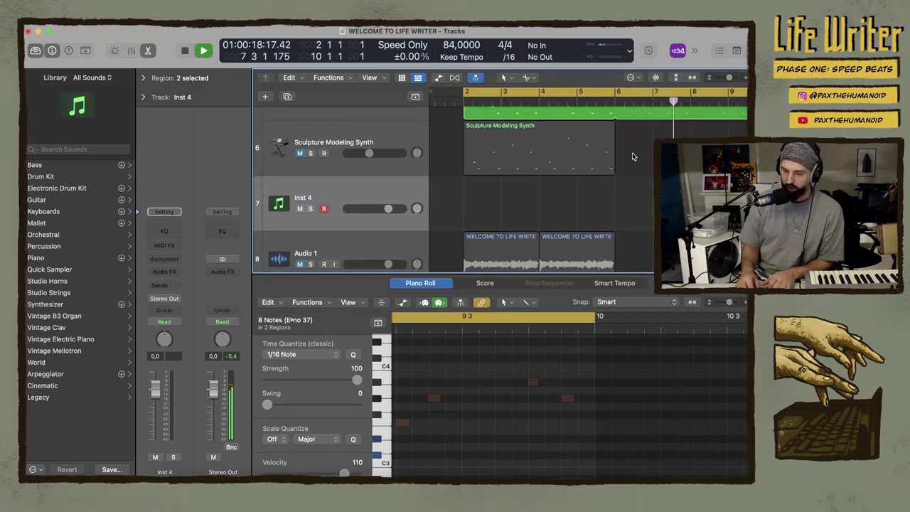
click(465, 158)
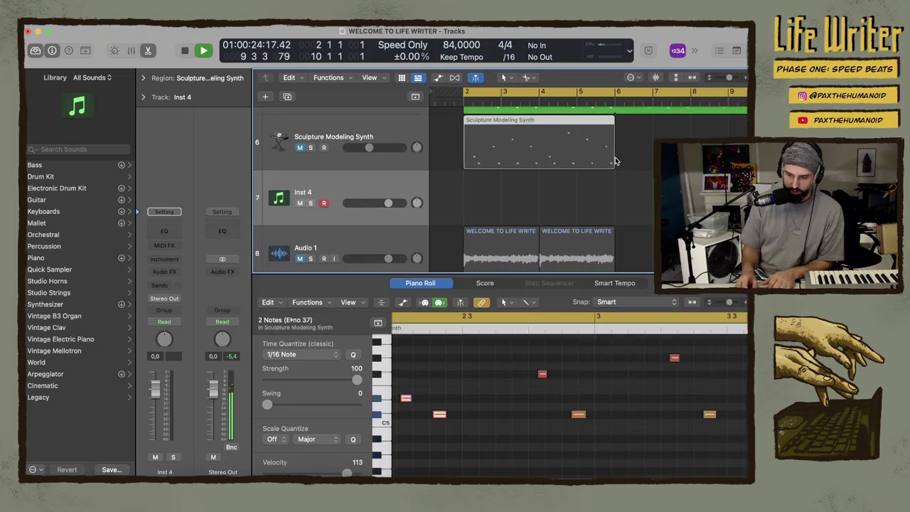
Unmute the Audio 1 track and lower its volume to -7.6 dB
scroll(455, 168, up, 2)
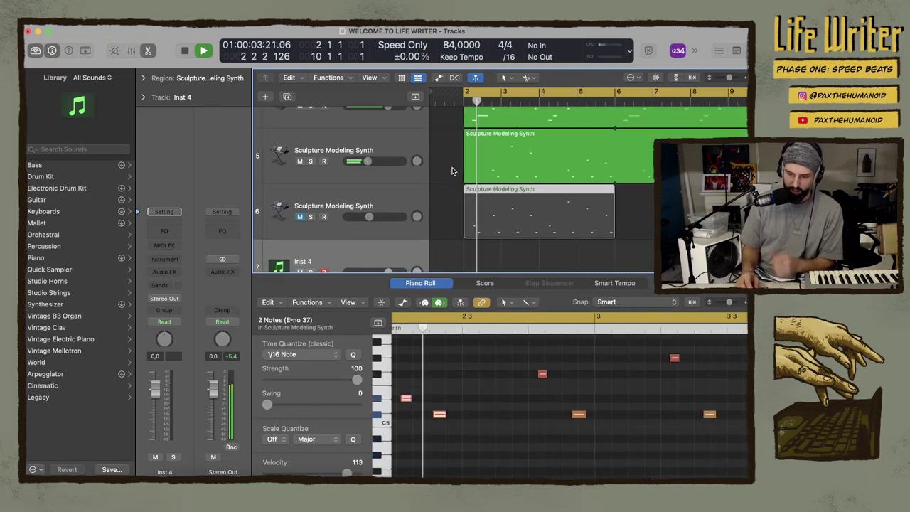
scroll(452, 170, down, 4)
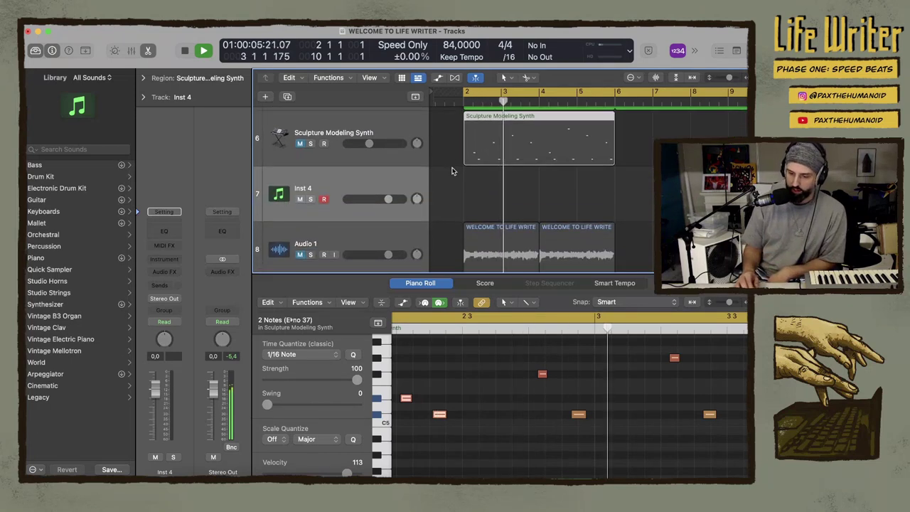
scroll(451, 179, down, 2)
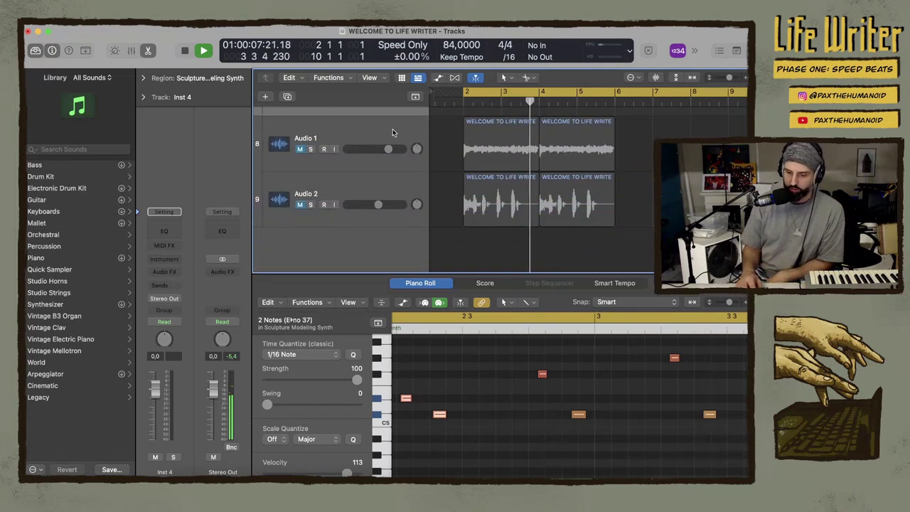
click(302, 150)
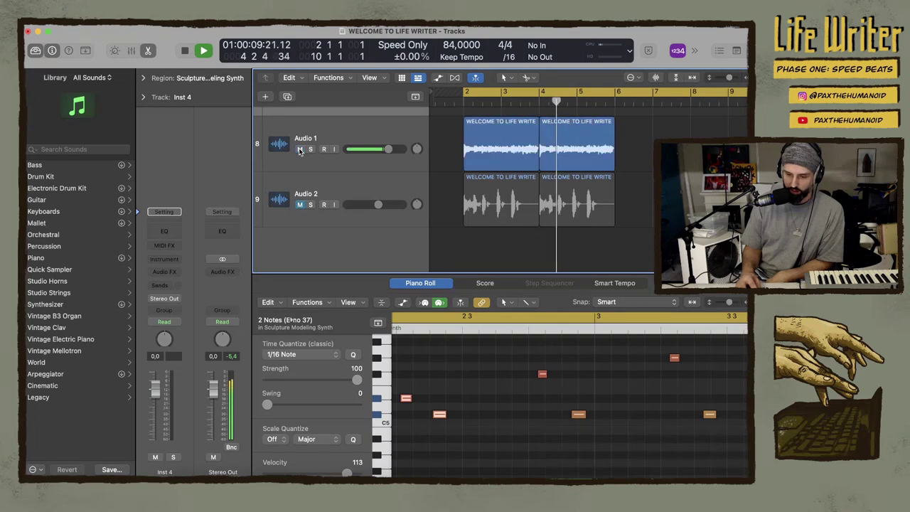
drag(370, 150, 379, 149)
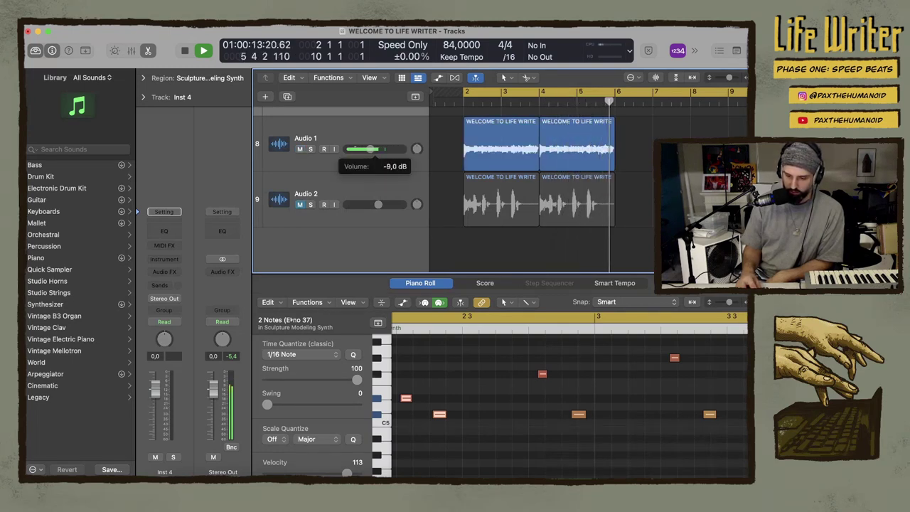
drag(370, 148, 370, 148)
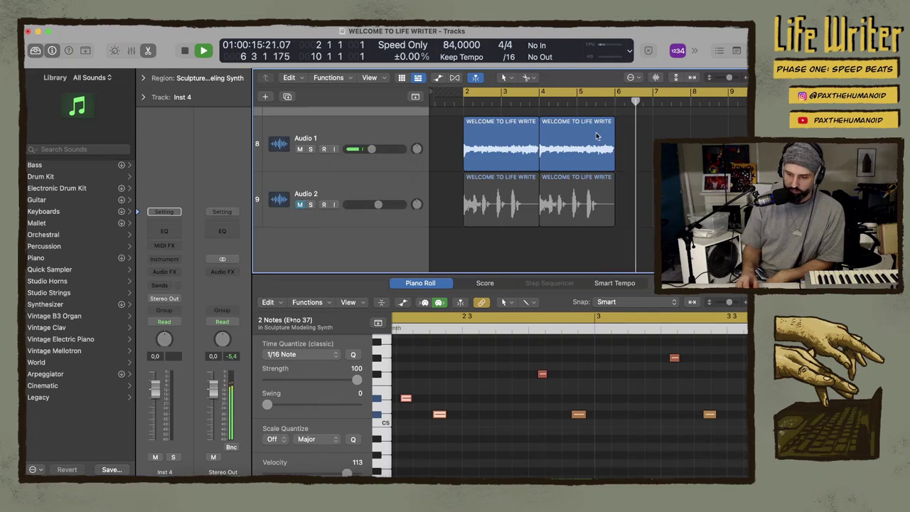
Create an empty duplicate of the Audio 1 track directly below it and mute the original track
drag(621, 142, 498, 125)
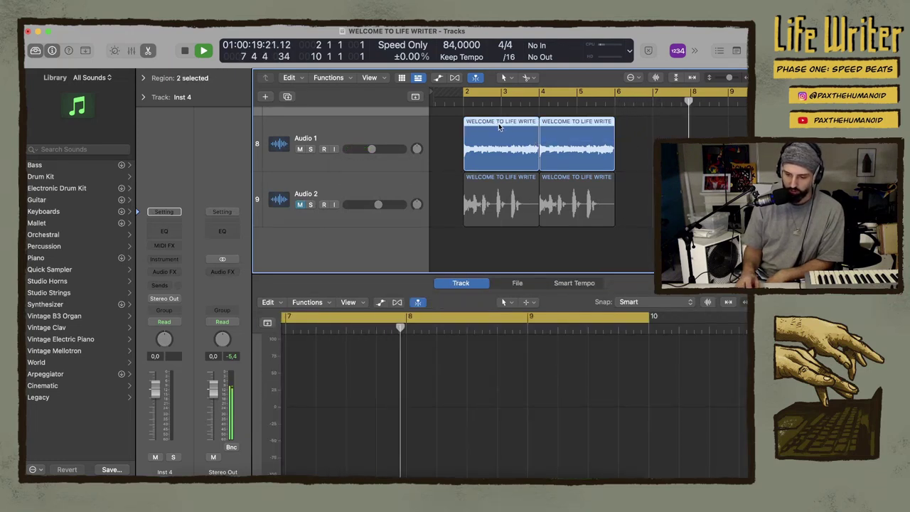
click(385, 137)
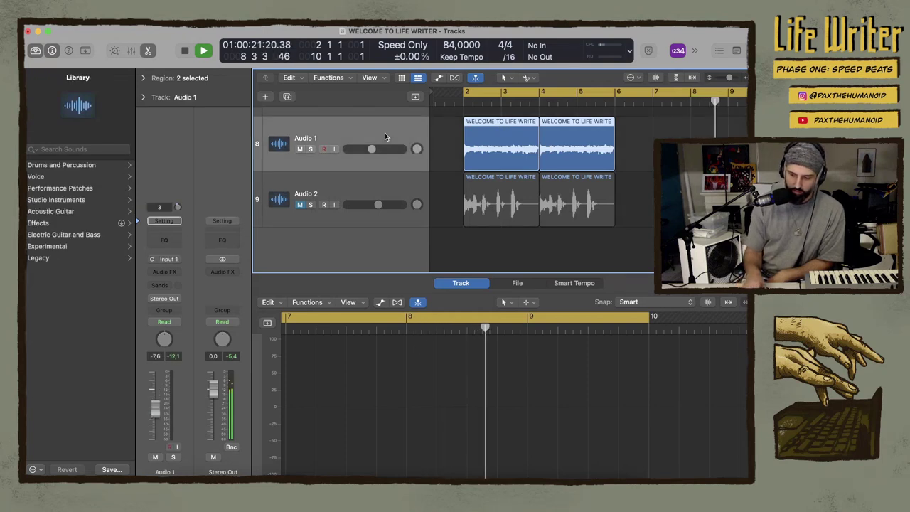
key(super+d)
click(316, 183)
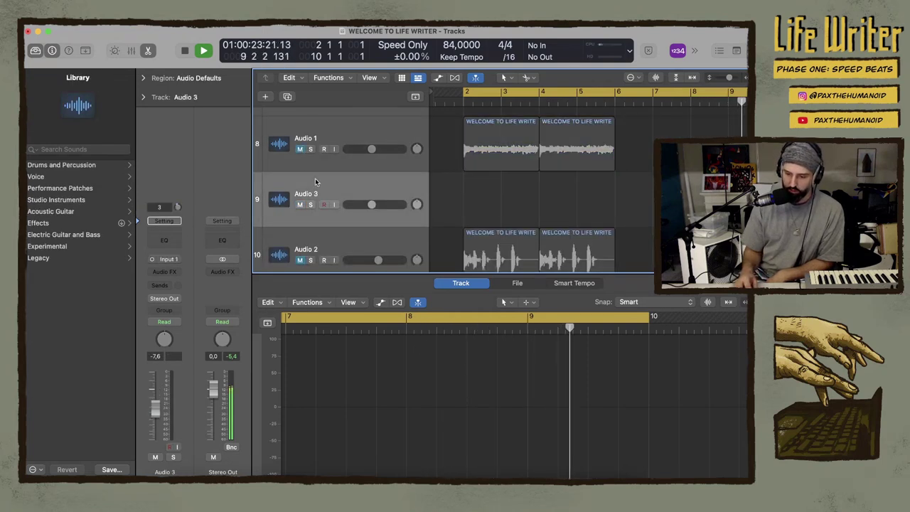
Arm the new empty audio track and record a take from bar 2 through bar 9 of the cycle
click(321, 205)
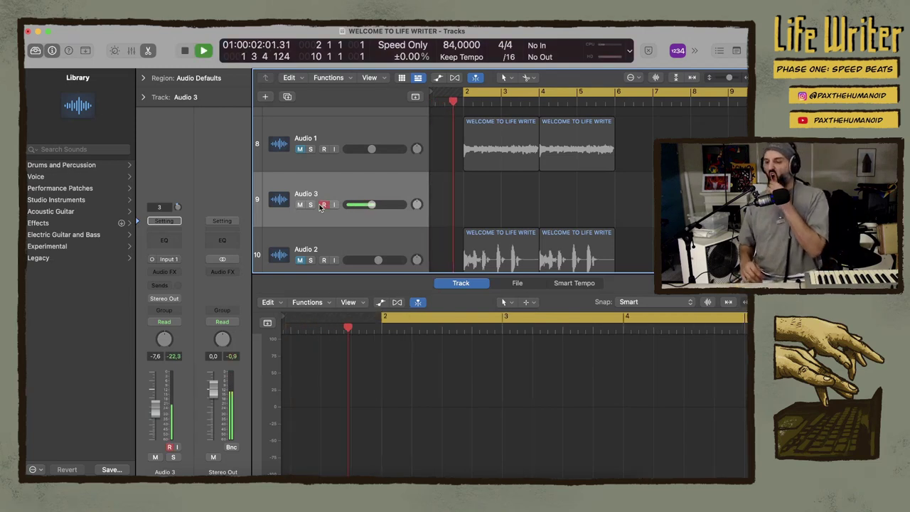
key(r)
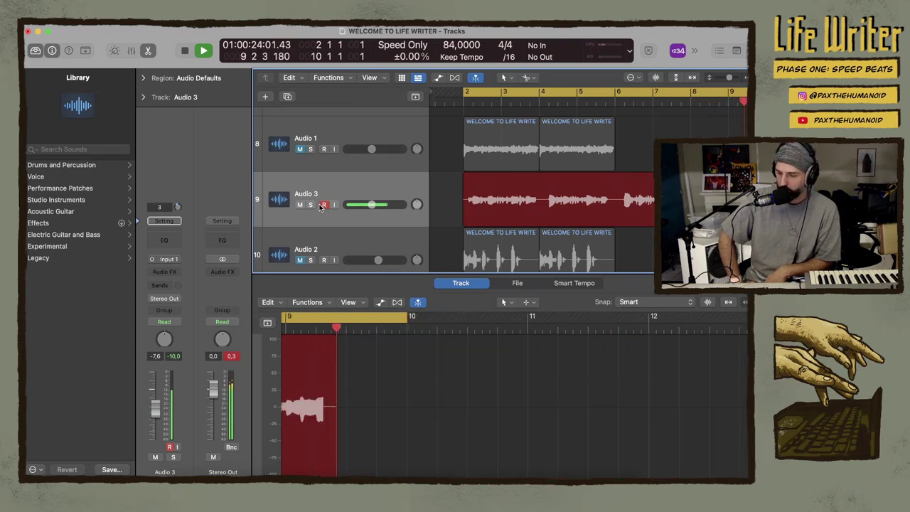
key(space)
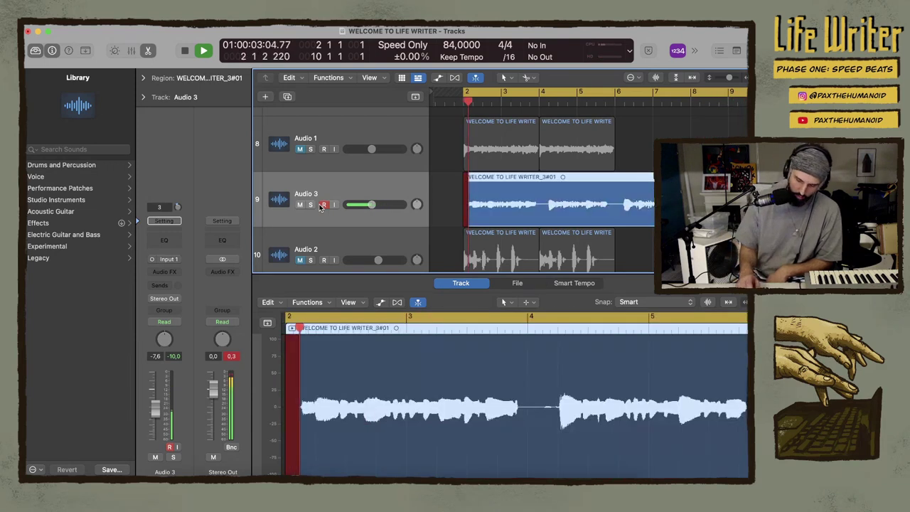
Set the Audio 3 track's volume to -2.6 dB and insert a mono-to-stereo Space Designer reverb on it
drag(359, 205, 369, 205)
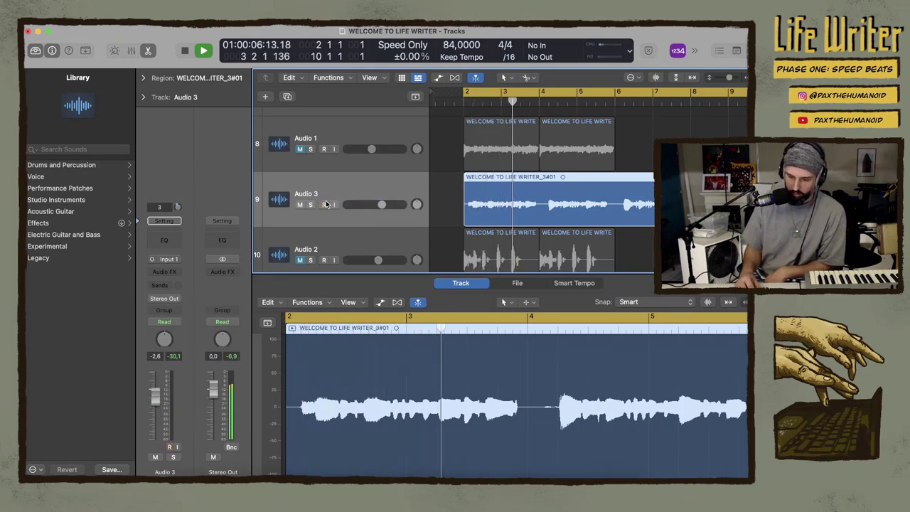
key(space)
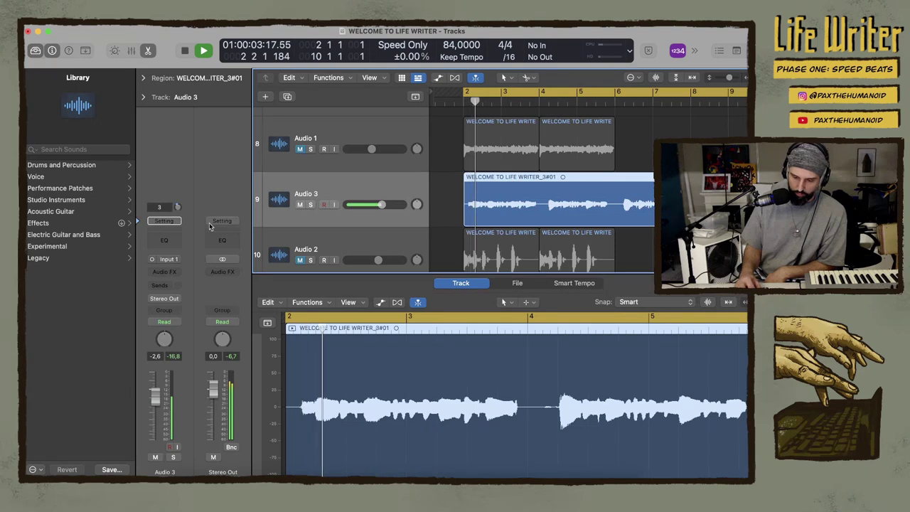
click(164, 275)
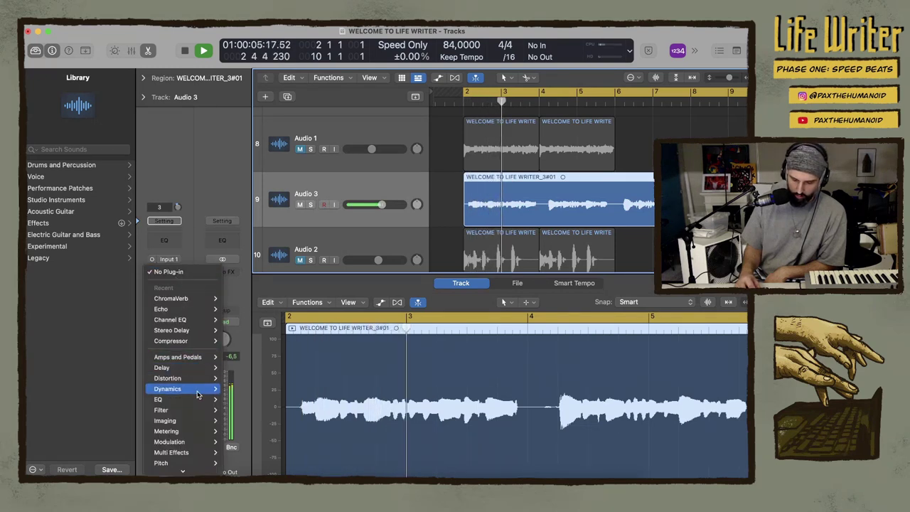
mouse_move(185, 431)
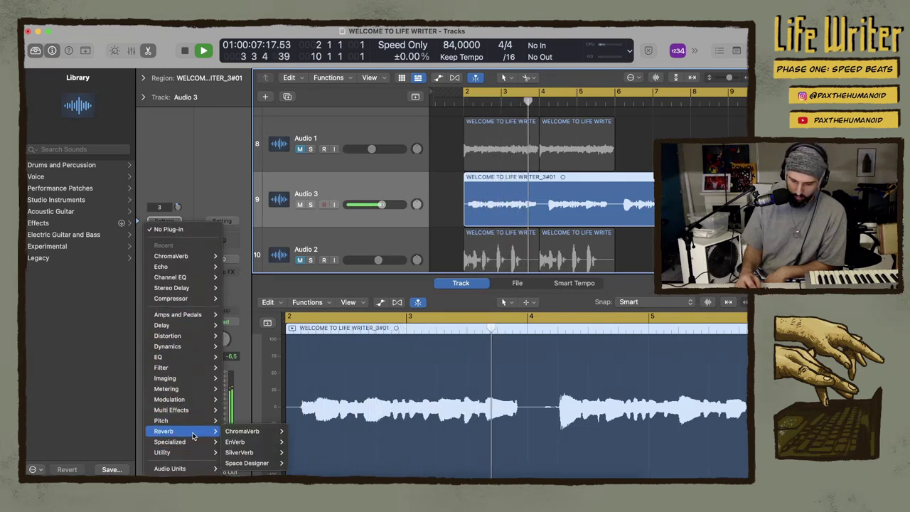
mouse_move(259, 463)
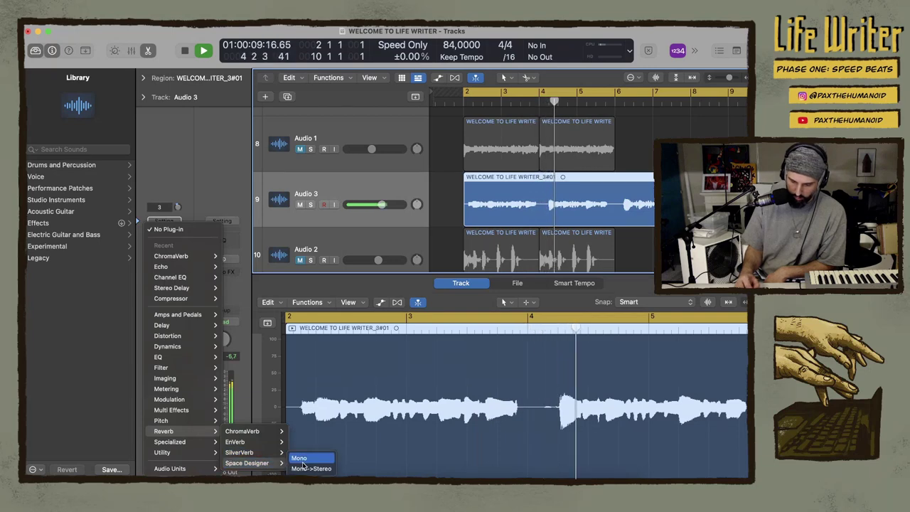
click(307, 469)
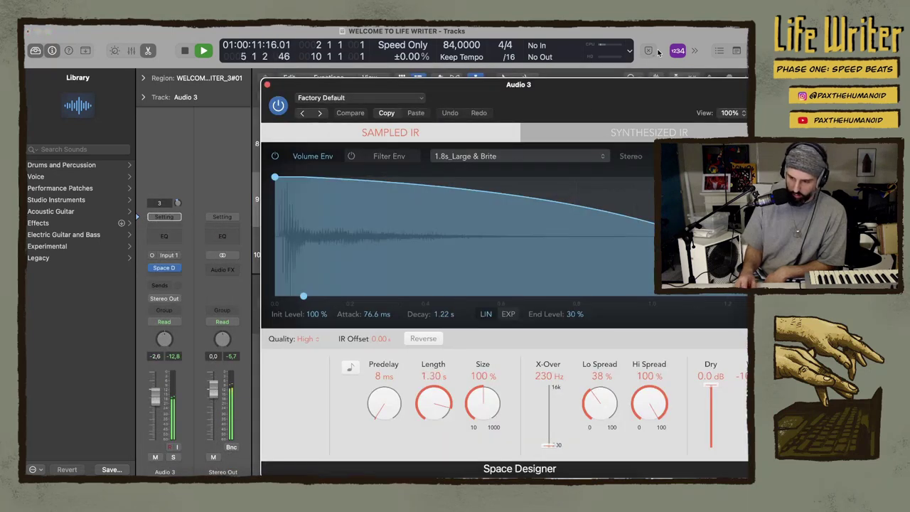
drag(601, 39, 452, 50)
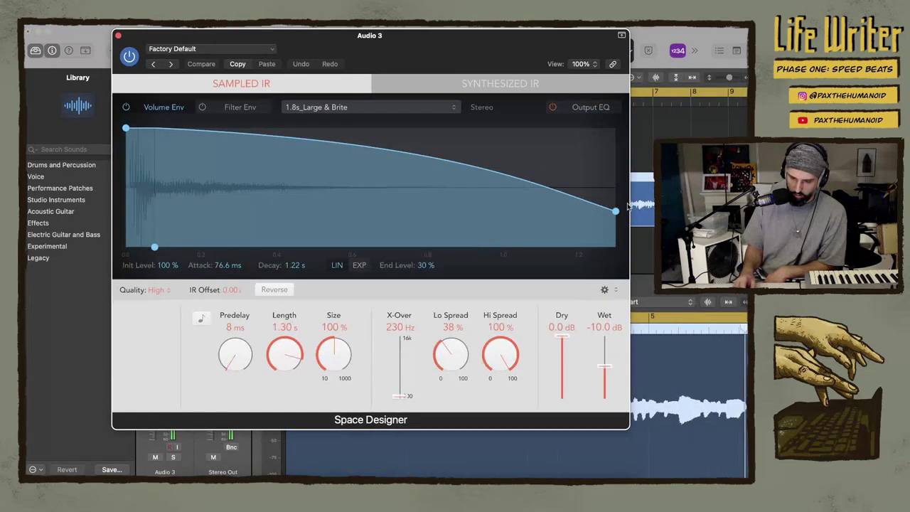
Reverse the Space Designer impulse response, set the wet level to -10.0 dB and close the plug-in window
click(274, 289)
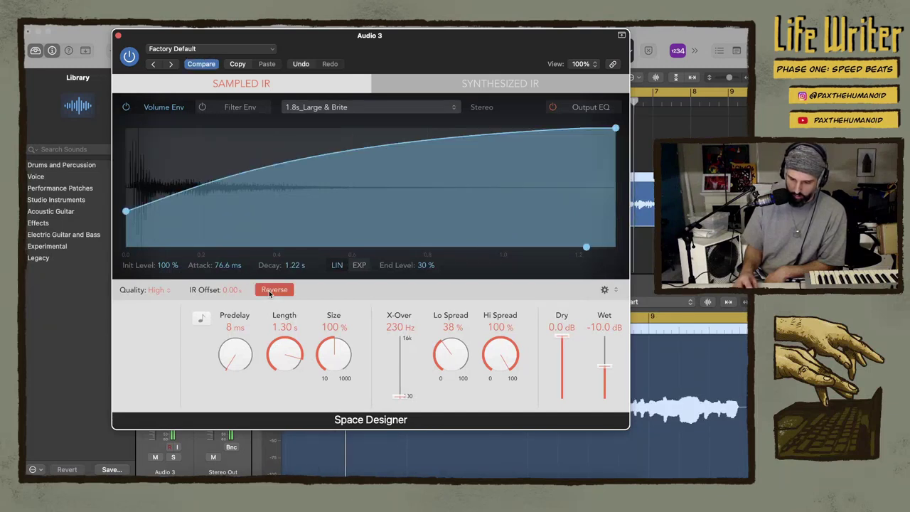
drag(605, 369, 605, 361)
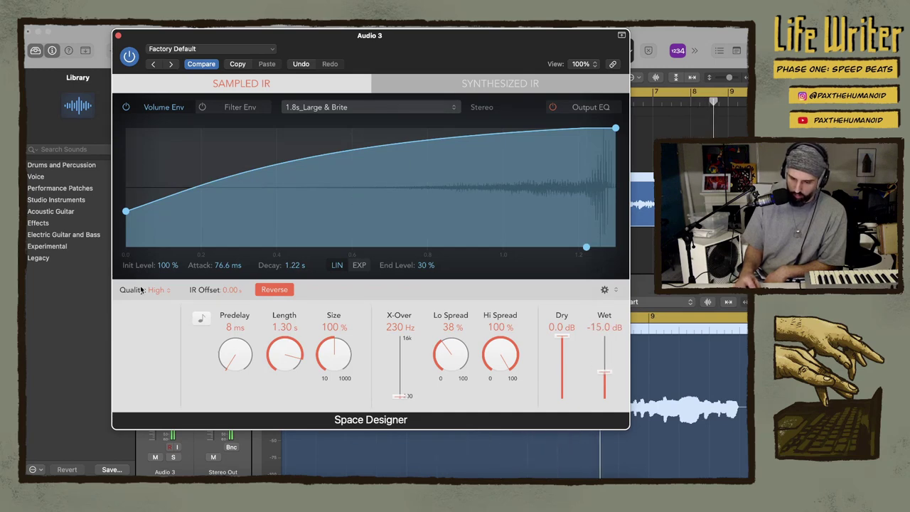
drag(228, 292, 228, 270)
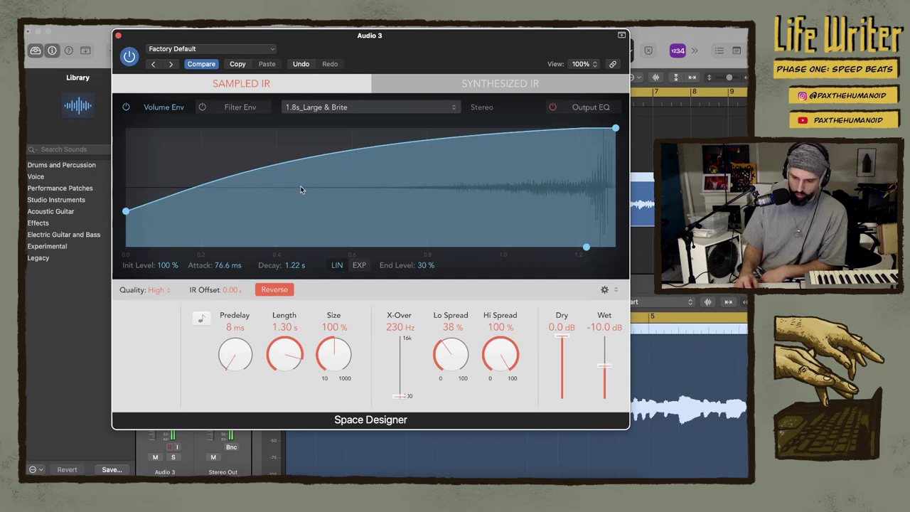
click(118, 35)
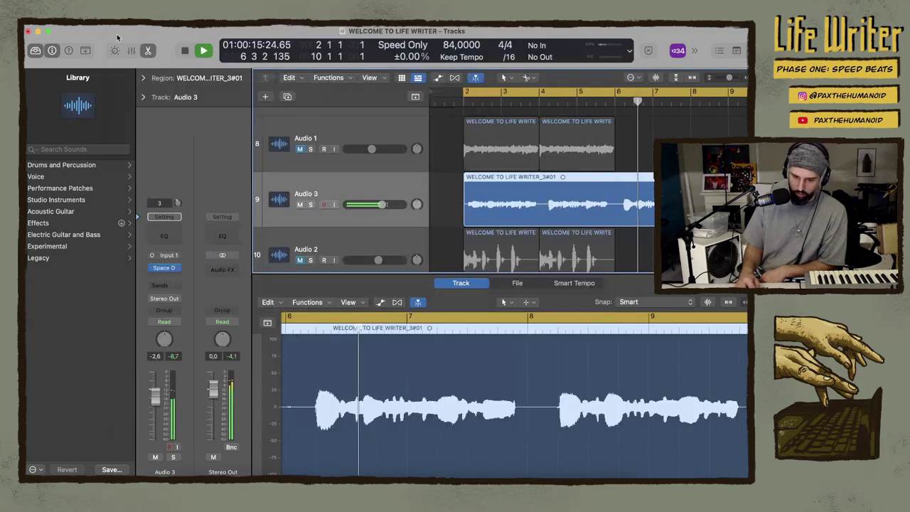
Add an Echo effect after Space Designer on the Audio 3 track
click(158, 283)
mouse_move(177, 323)
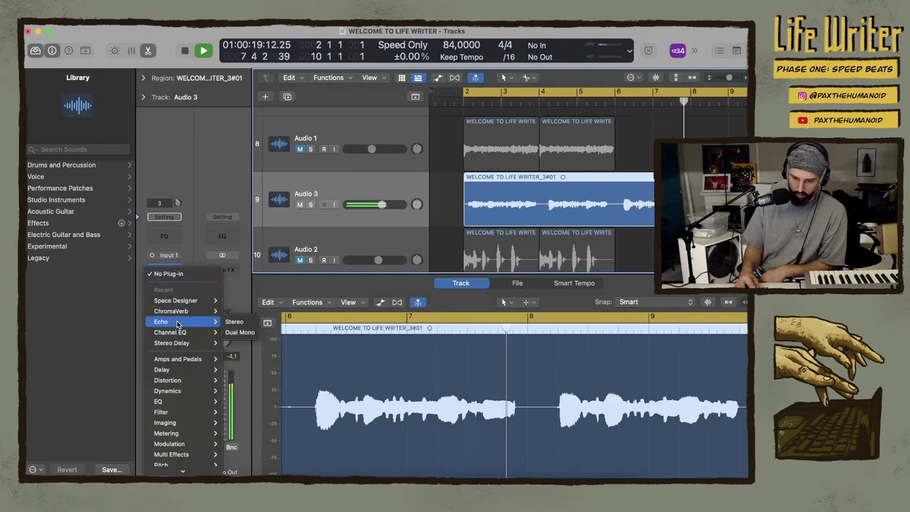
Insert a stereo Echo on the Audio 3 track with its feedback at 85% and its wet level at 17%
click(234, 321)
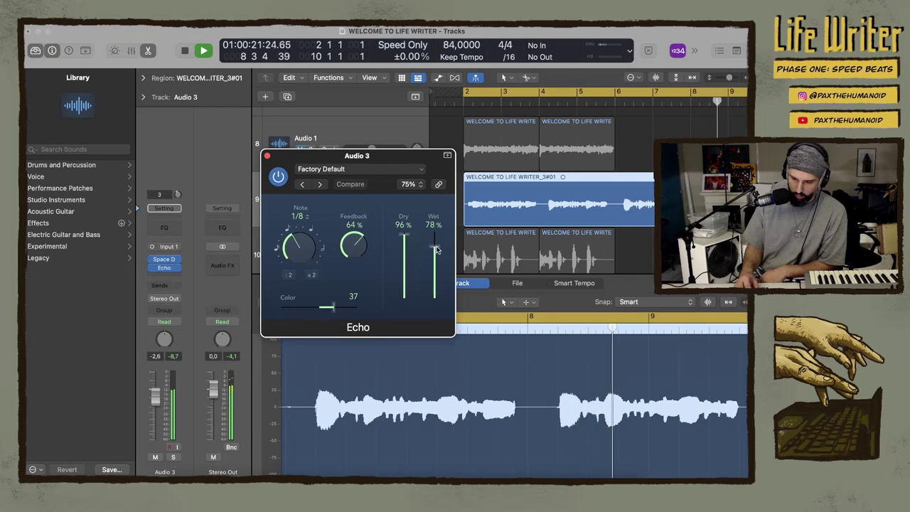
drag(434, 247, 436, 250)
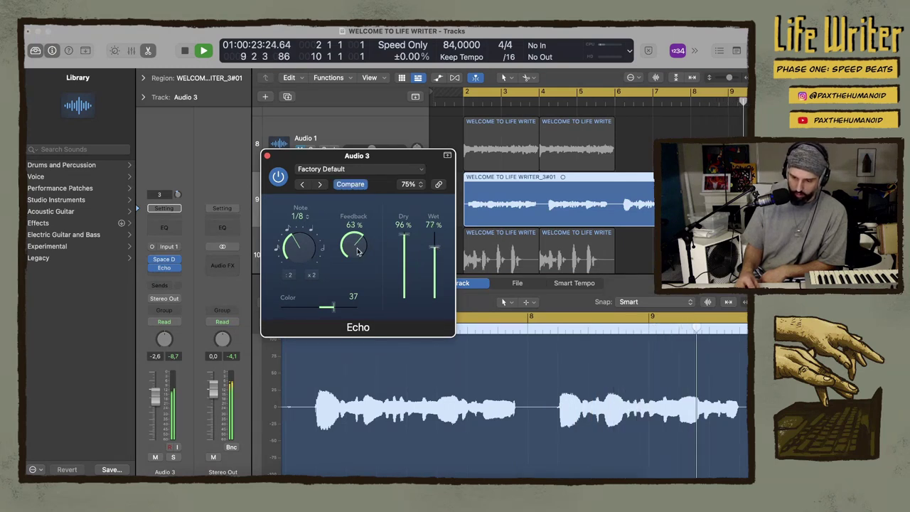
drag(358, 251, 349, 272)
drag(433, 269, 435, 286)
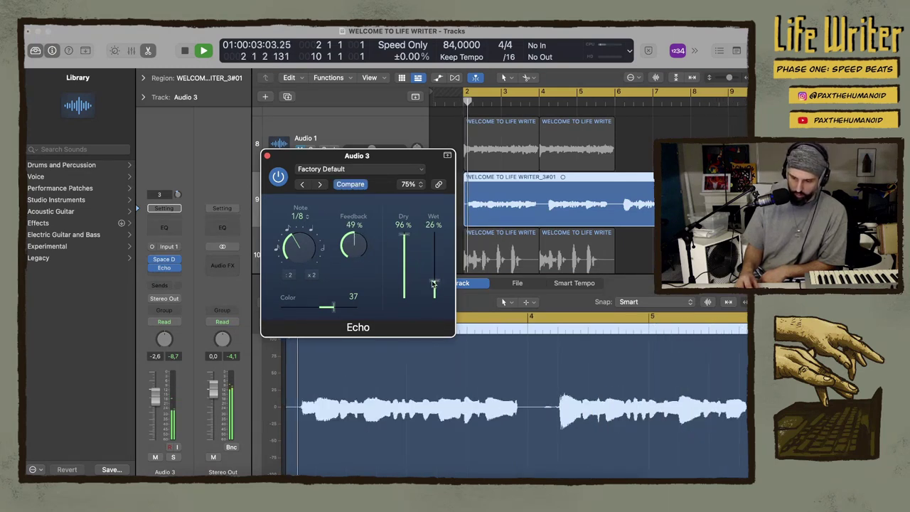
drag(358, 246, 361, 217)
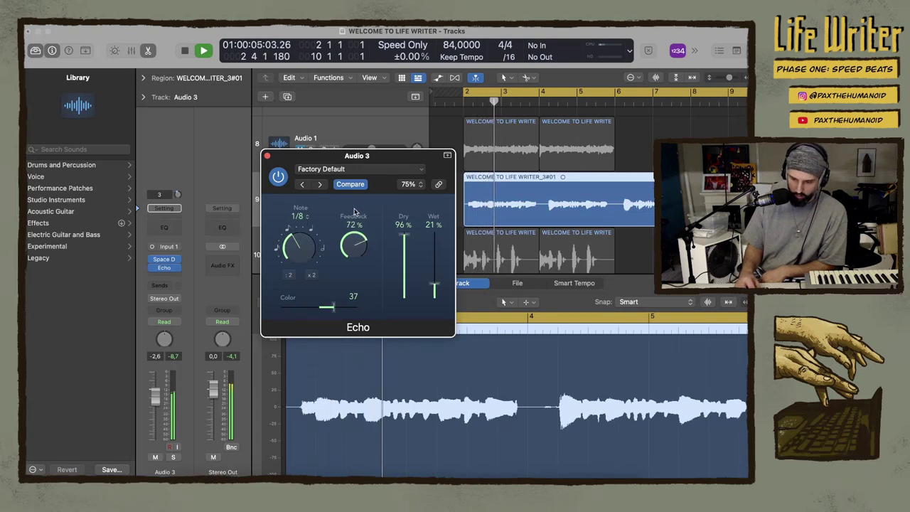
drag(434, 286, 440, 290)
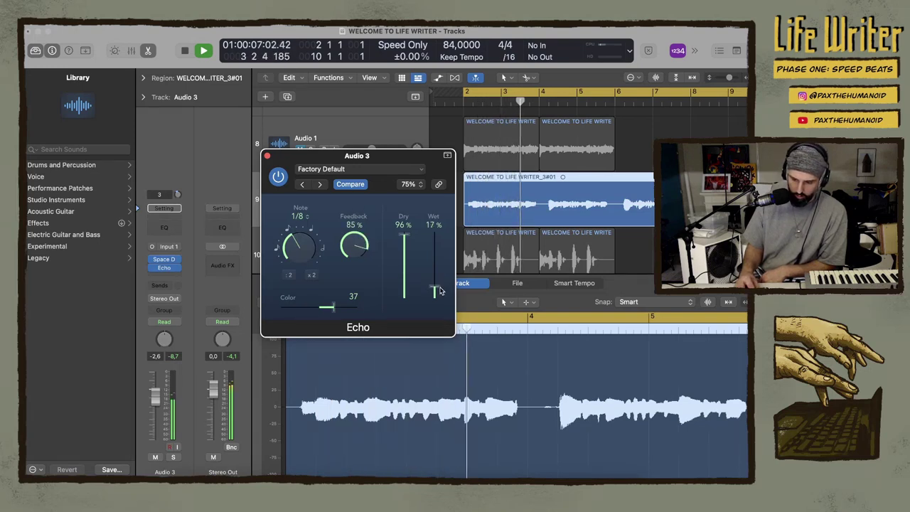
Set the Echo's color to 100 and its wet level to about 23%, and close the plug-in
drag(327, 307, 358, 307)
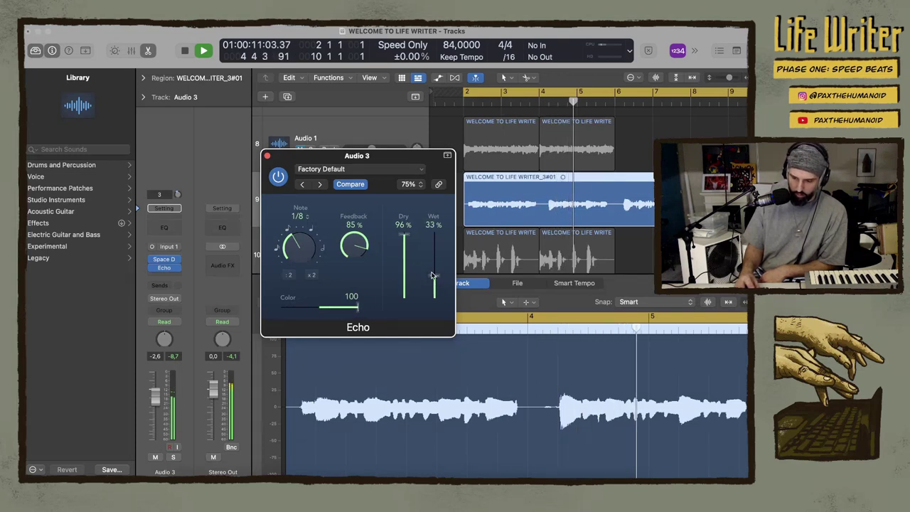
drag(434, 288, 432, 284)
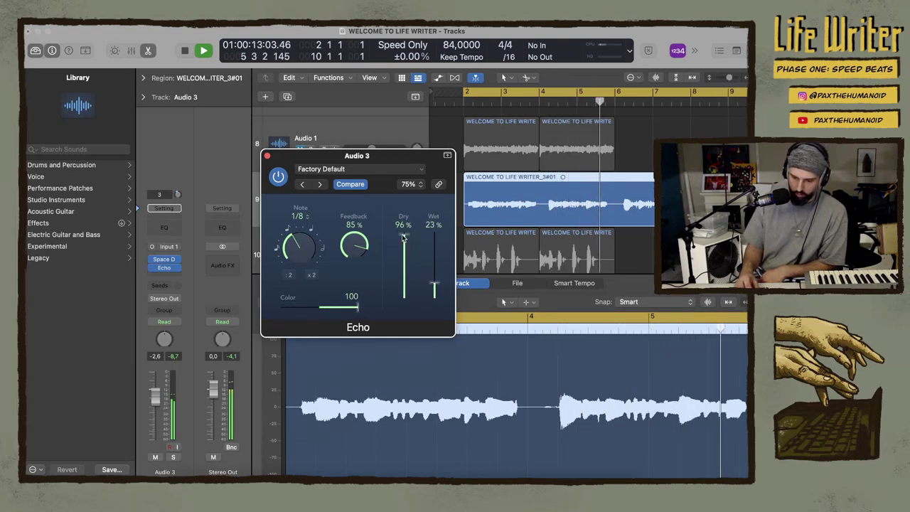
click(268, 156)
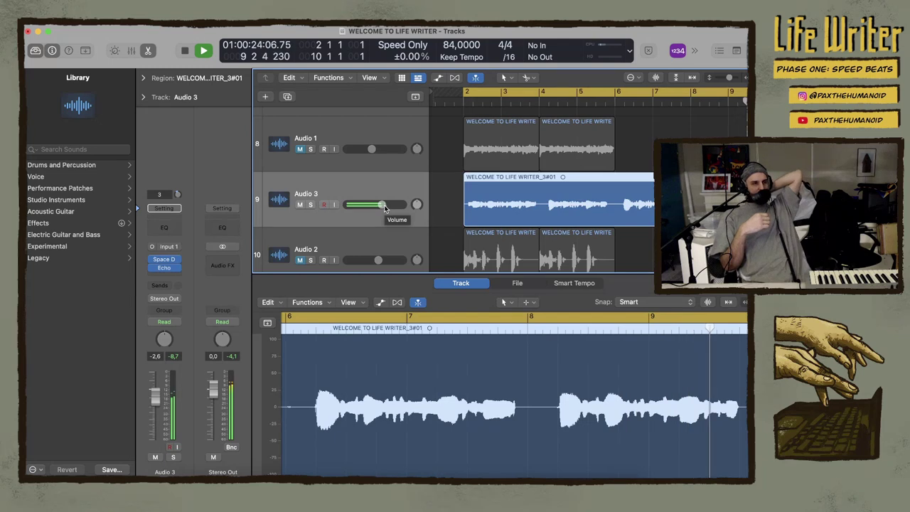
Pan the Audio 3 track to -11 and set its volume to -4,1 dB
key(Return)
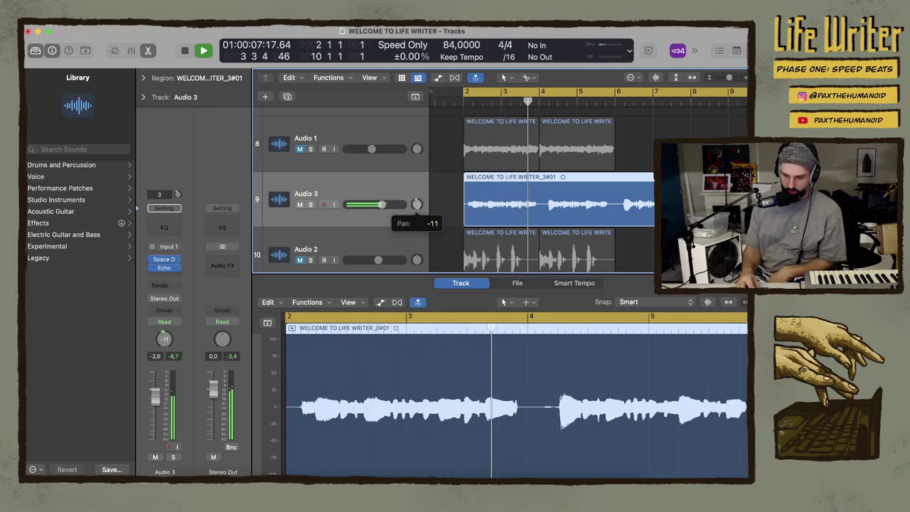
drag(382, 205, 378, 205)
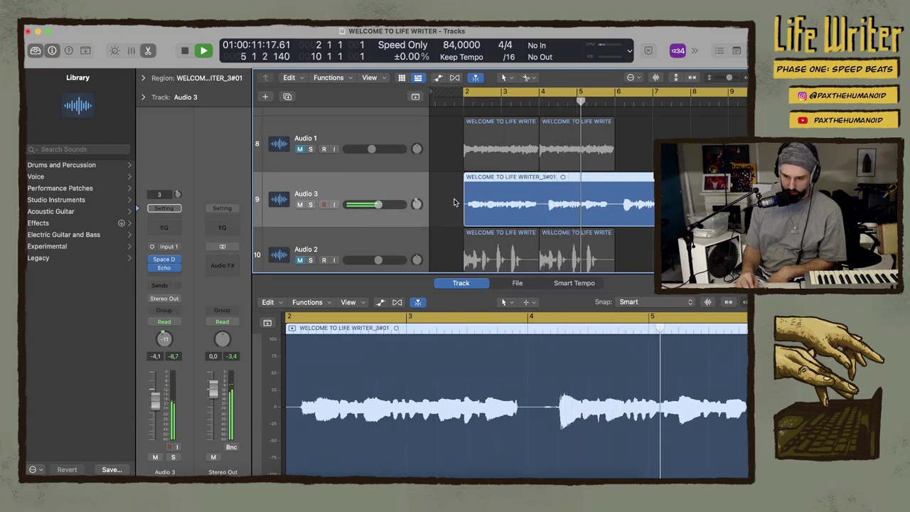
Fine-tune the 808 Mutation Bass volume and slightly lower the volume of the Sculpture Modeling Synth on track 5
scroll(454, 202, down, 2)
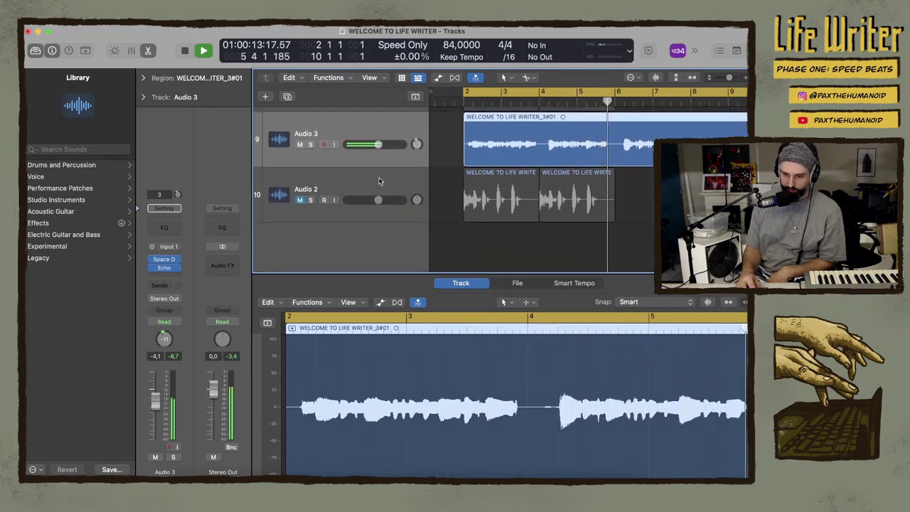
scroll(484, 170, up, 5)
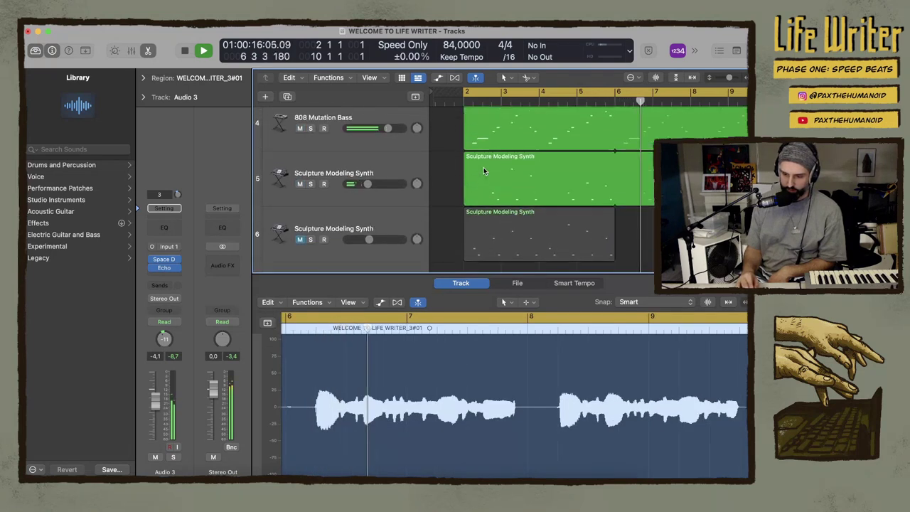
click(387, 129)
drag(383, 128, 388, 129)
click(368, 183)
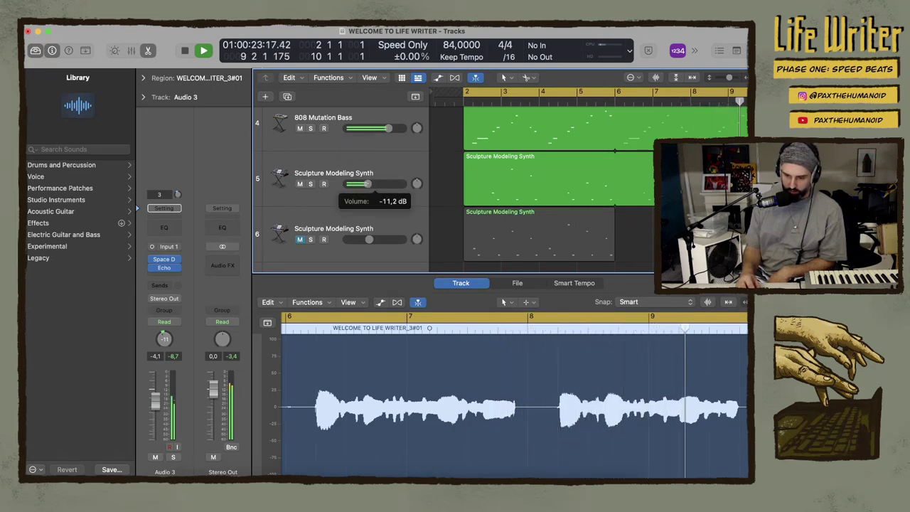
drag(366, 184, 363, 183)
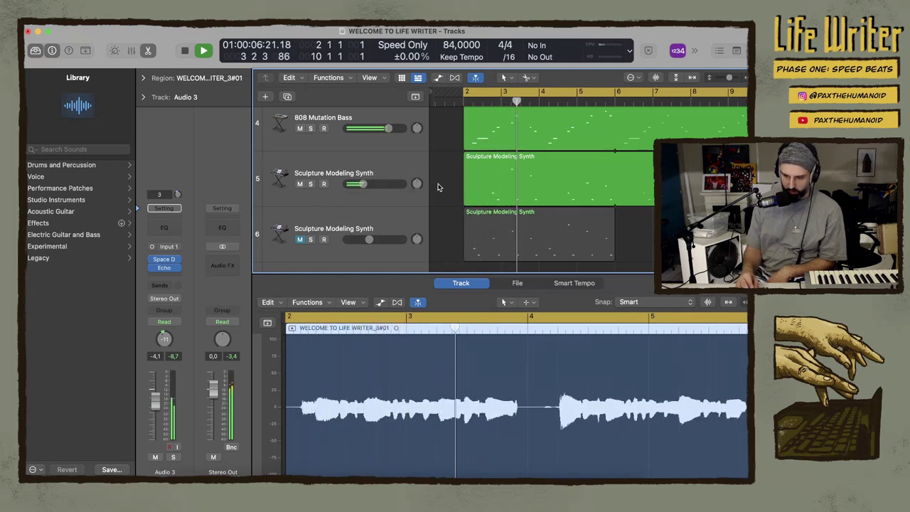
Load a stereo Drum Synth as the instrument on the empty Inst 4 track
scroll(438, 187, down, 5)
scroll(438, 187, up, 6)
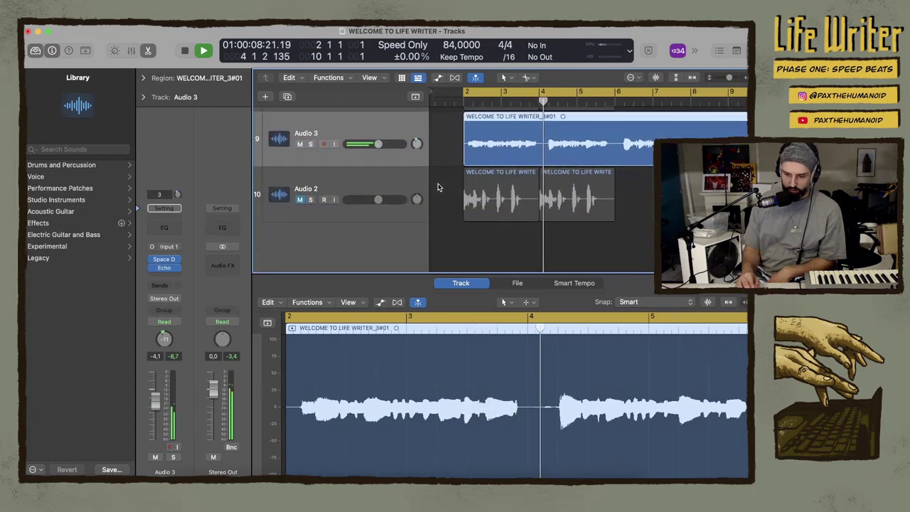
scroll(438, 187, down, 3)
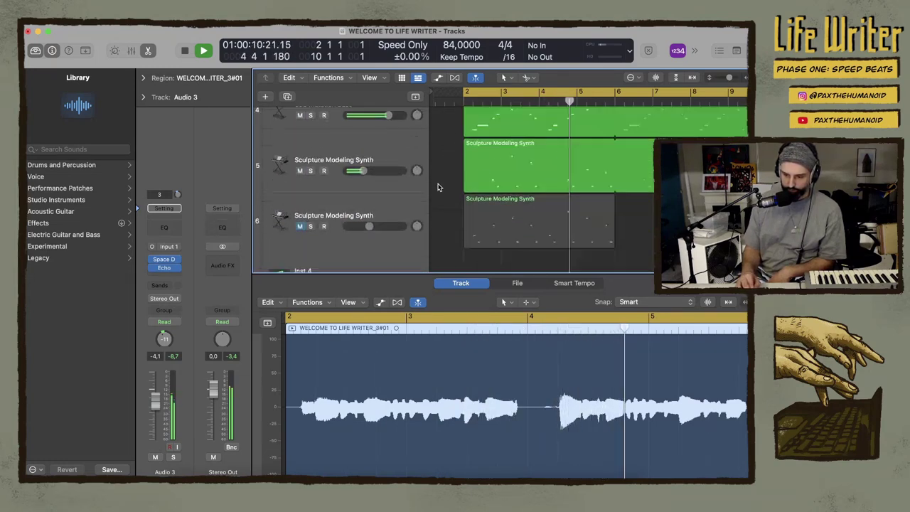
click(353, 229)
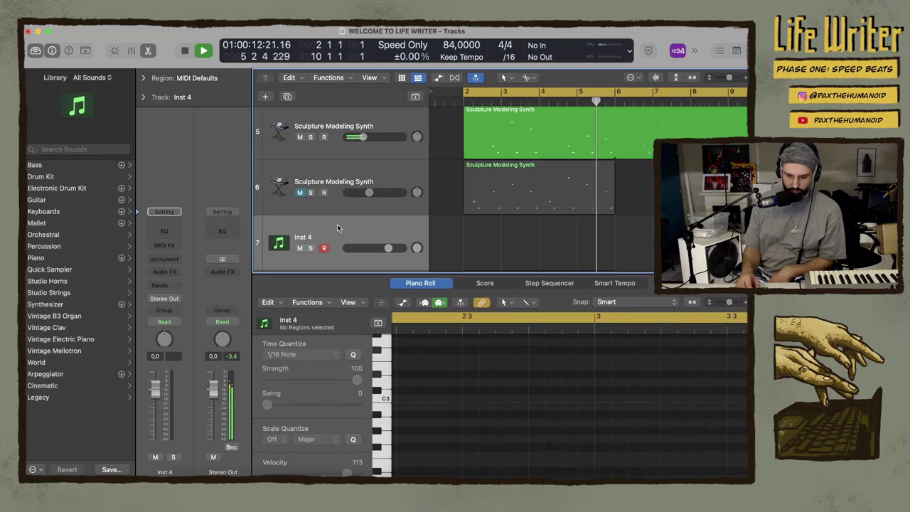
click(169, 264)
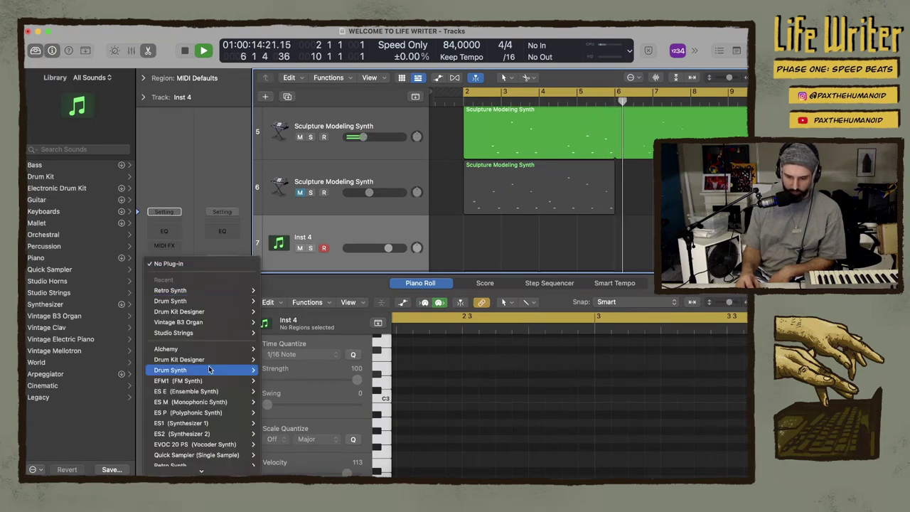
mouse_move(209, 369)
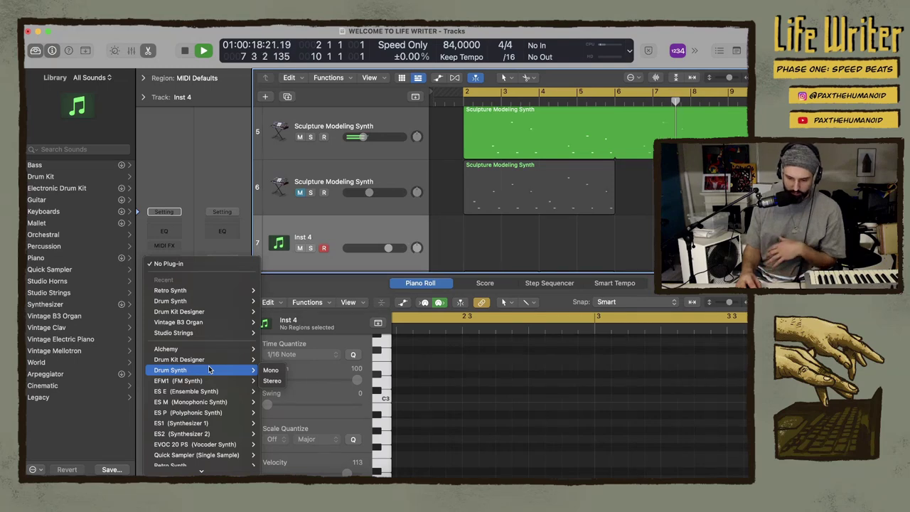
click(272, 382)
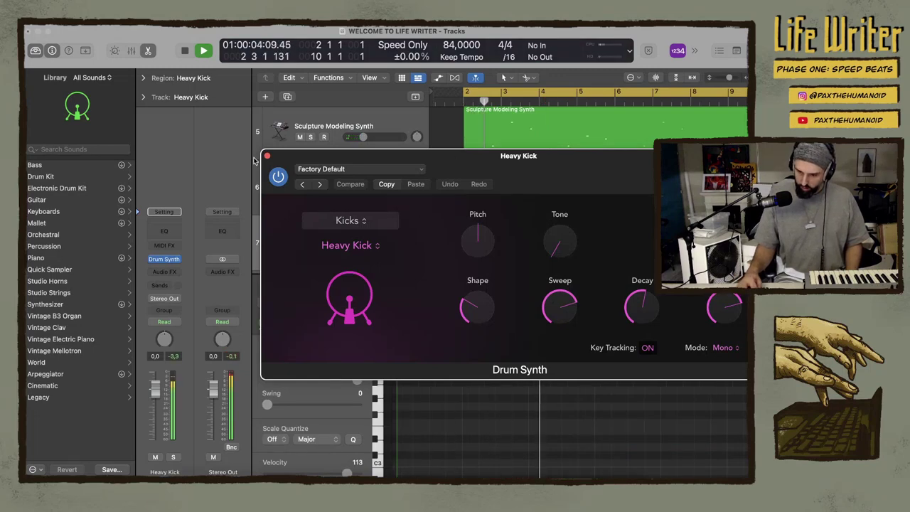
Close the Drum Synth window and the editor, and loop the two-bar Heavy Kick region over the following bars
drag(285, 155, 339, 300)
click(473, 238)
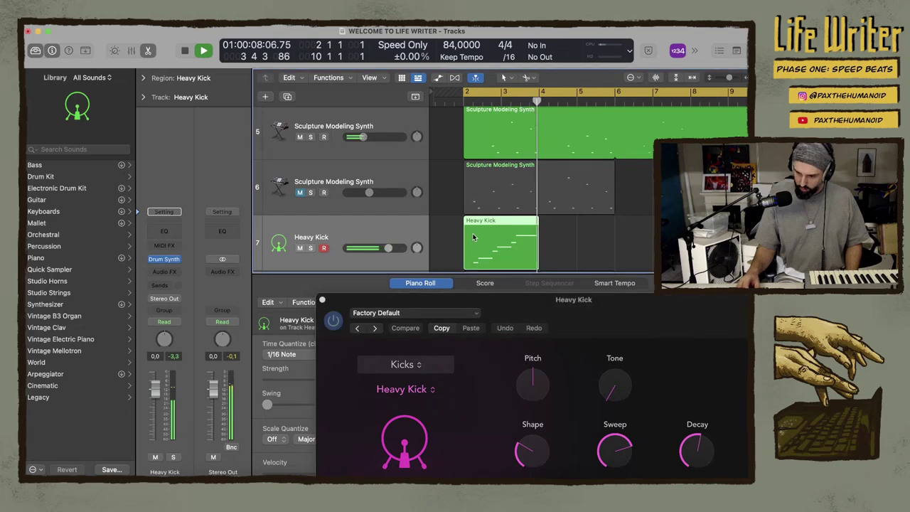
key(e)
key(e)
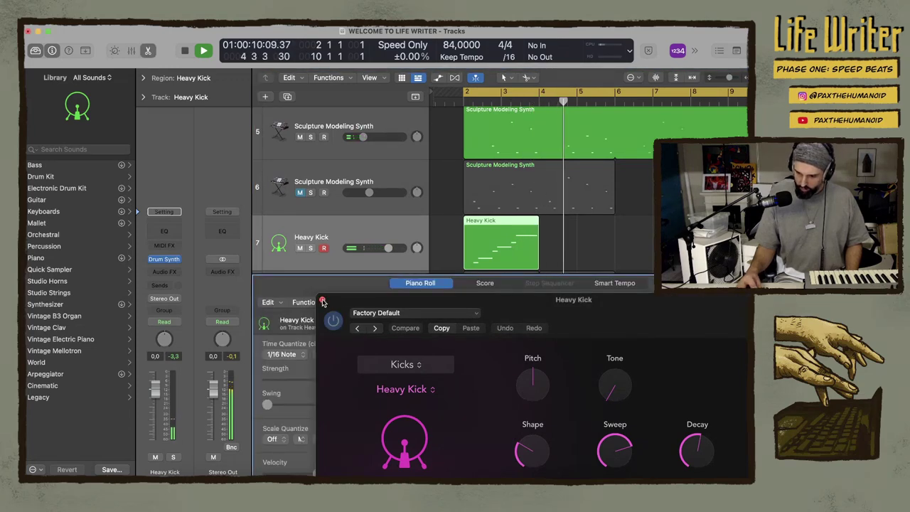
click(322, 300)
key(e)
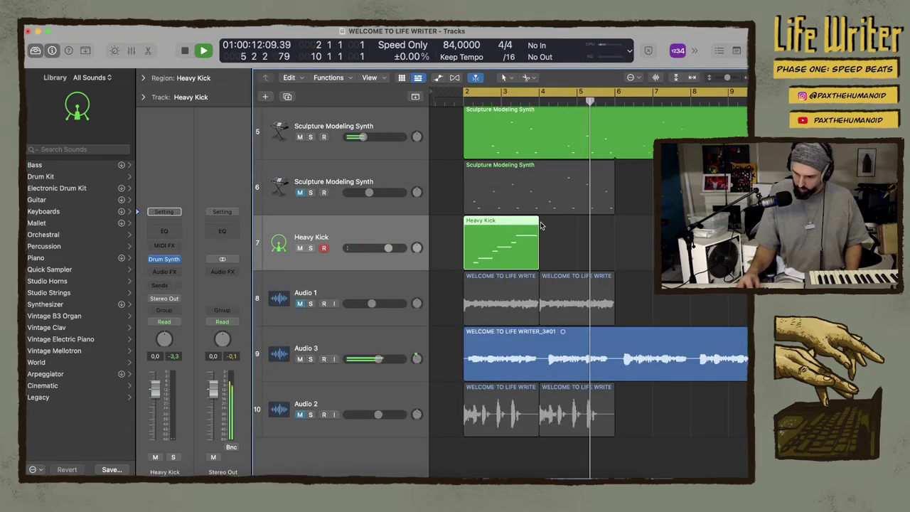
drag(539, 221, 694, 226)
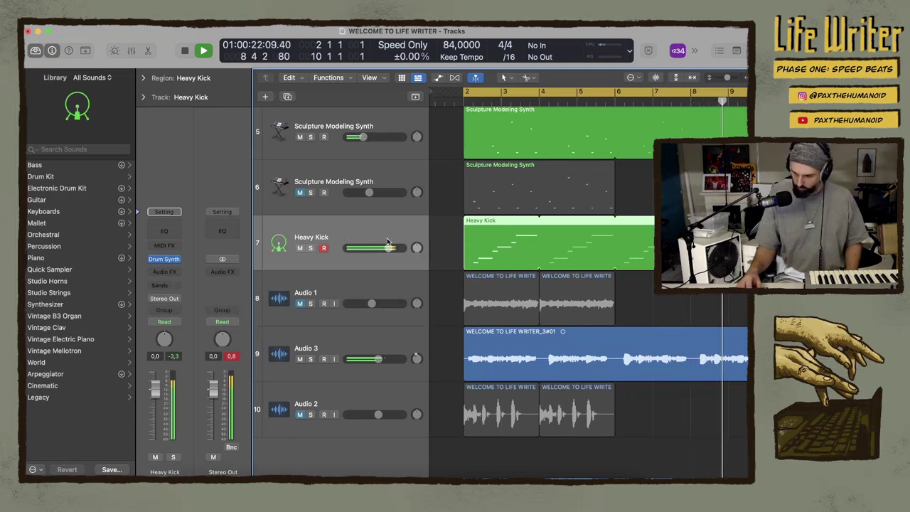
Try removing two short notes from the Heavy Kick region in the Piano Roll, and undo both deletions
double_click(488, 230)
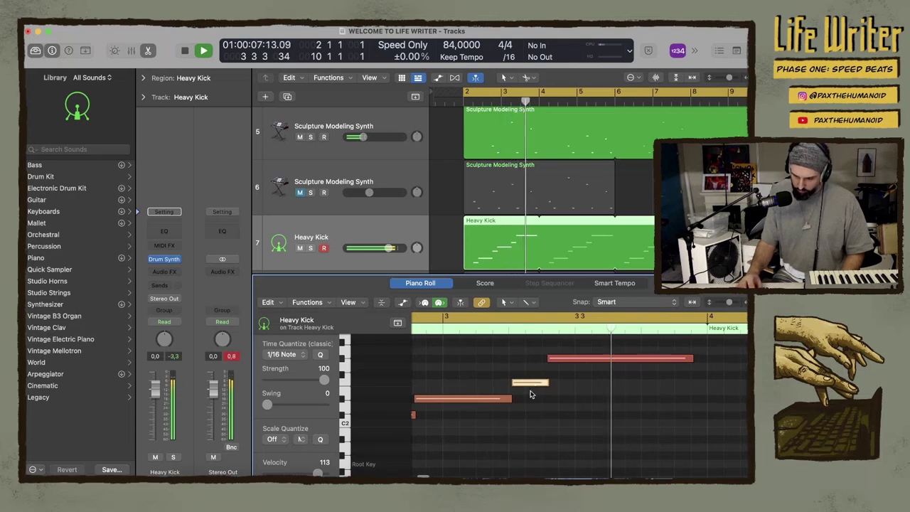
click(530, 391)
key(Delete)
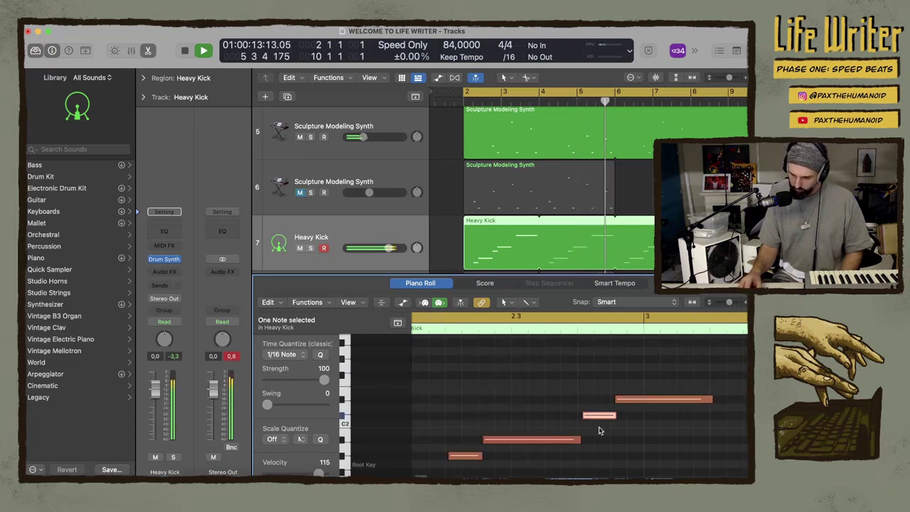
key(Delete)
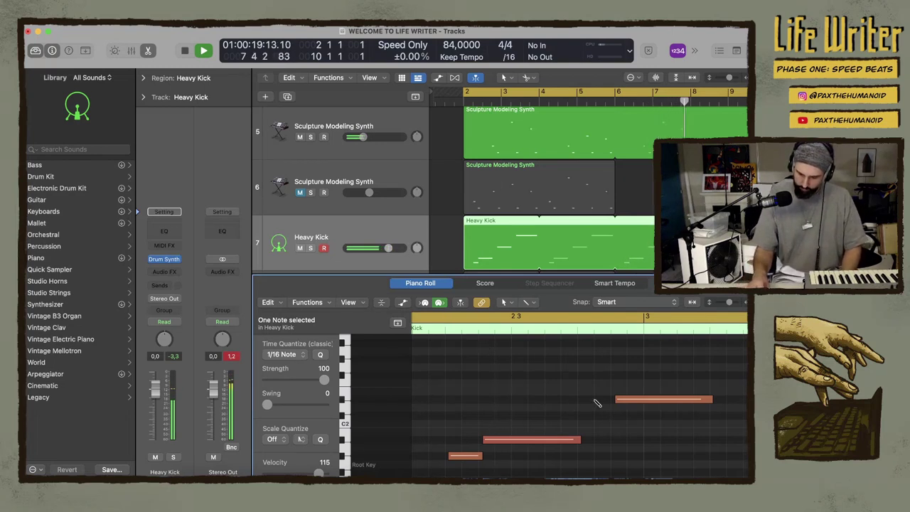
key(super+z)
key(super+z)
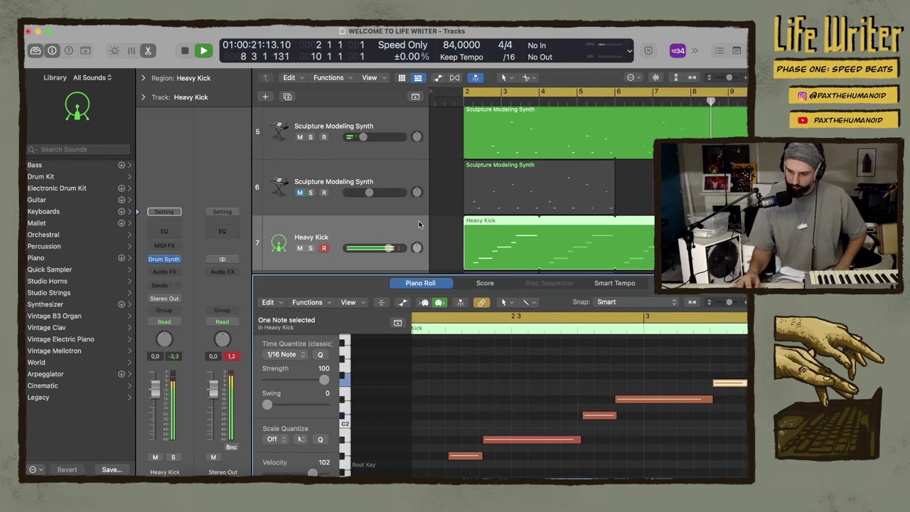
Duplicate the Heavy Kick track without its regions and load the Brooklyn drum kit on the new track
scroll(410, 233, down, 2)
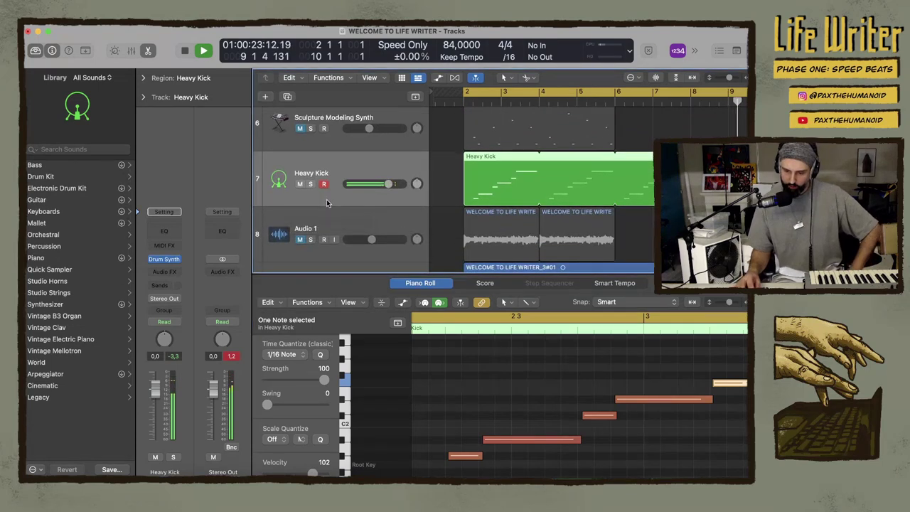
key(super+d)
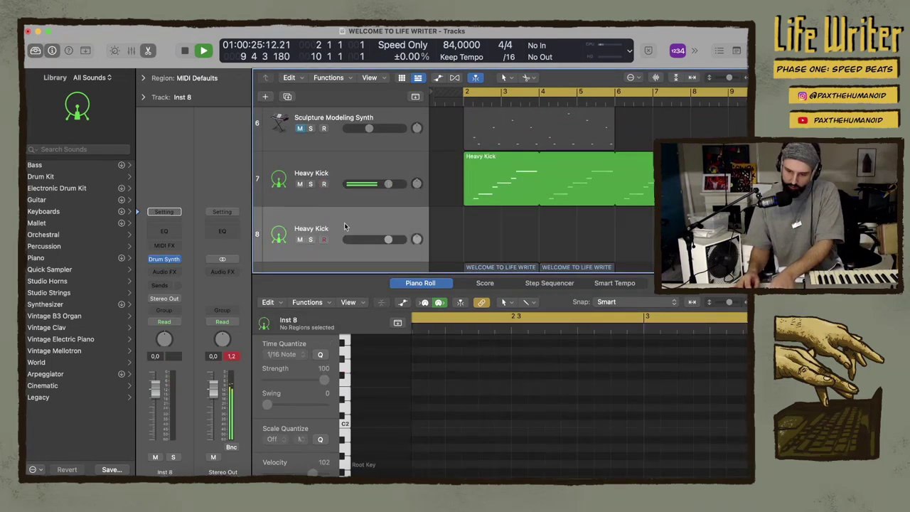
click(65, 177)
click(57, 189)
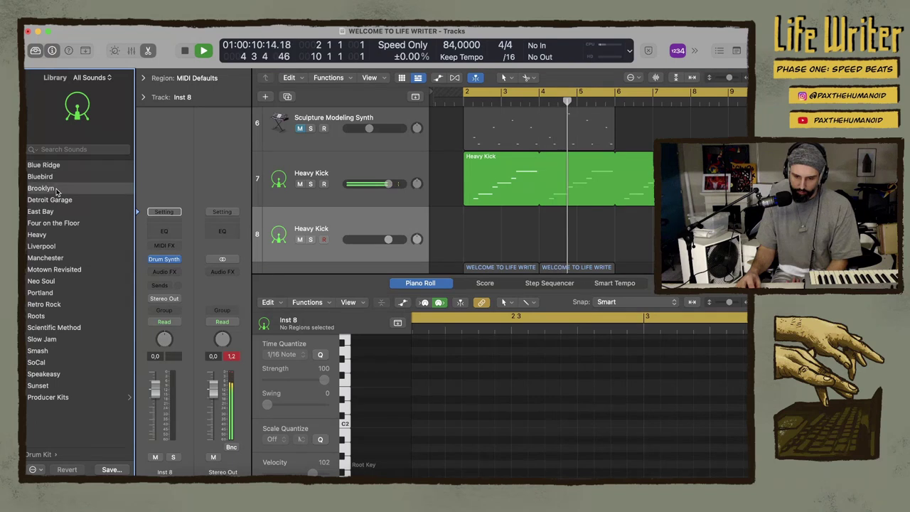
click(54, 176)
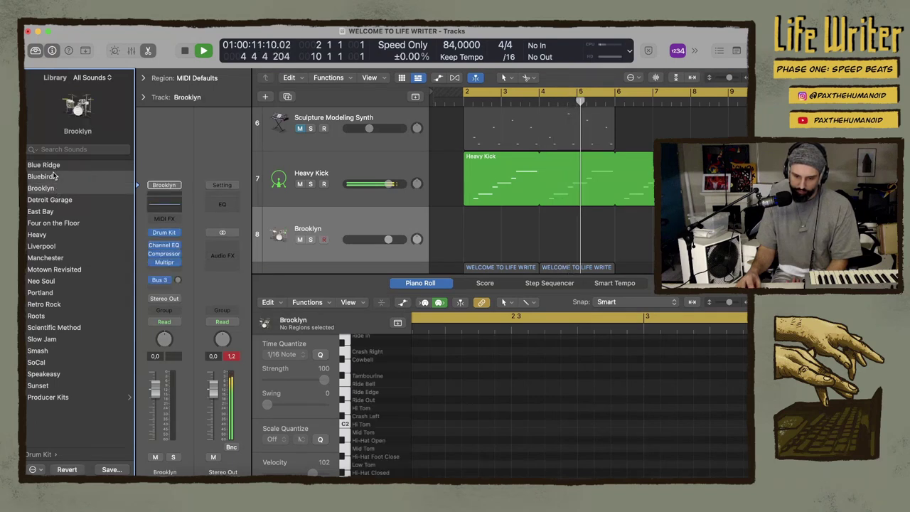
click(123, 190)
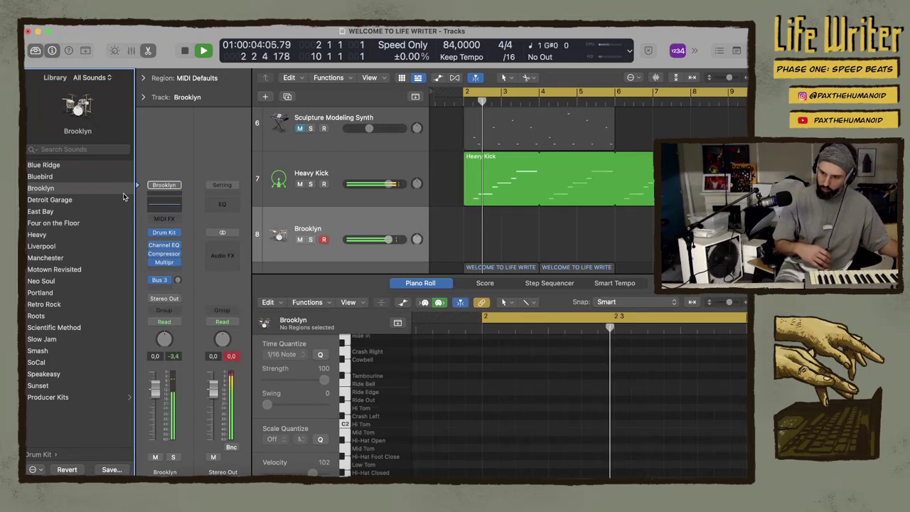
Stop and restart playback to audition the Brooklyn kit against the beat
key(space)
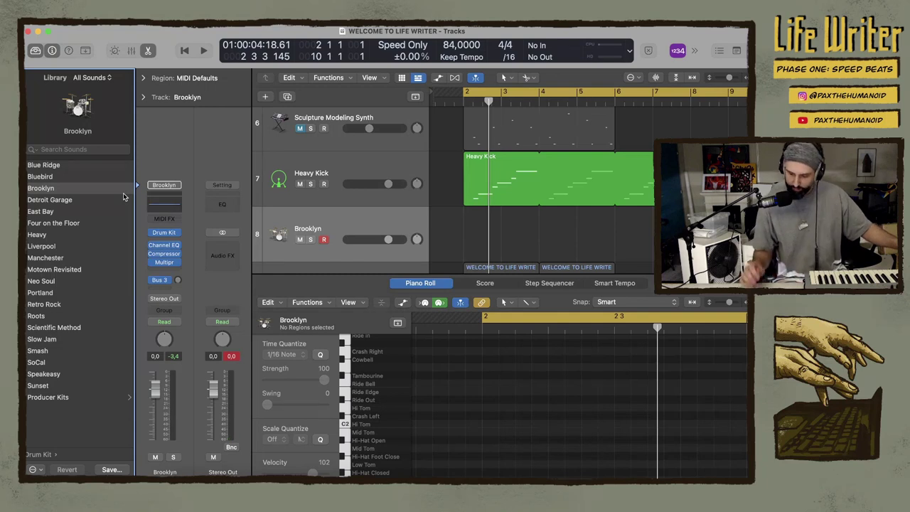
key(space)
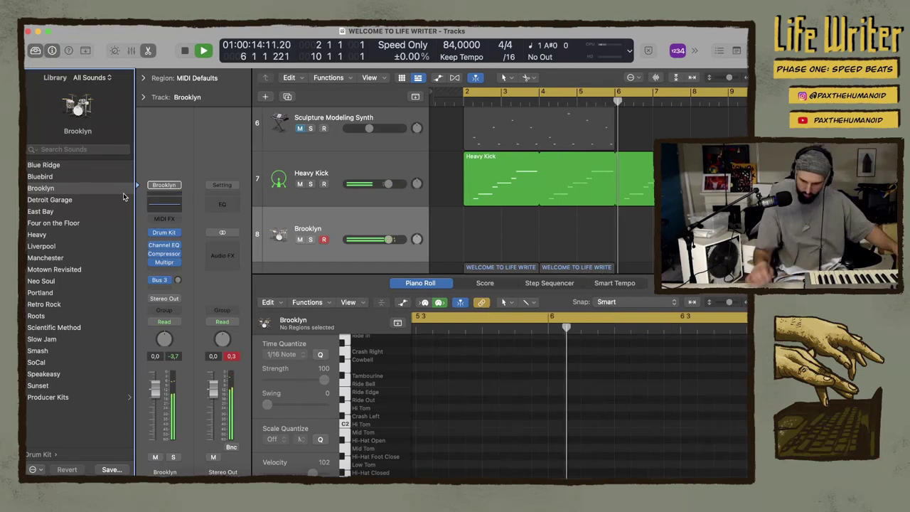
Record a drum pattern on the Brooklyn track while the beat plays
key(r)
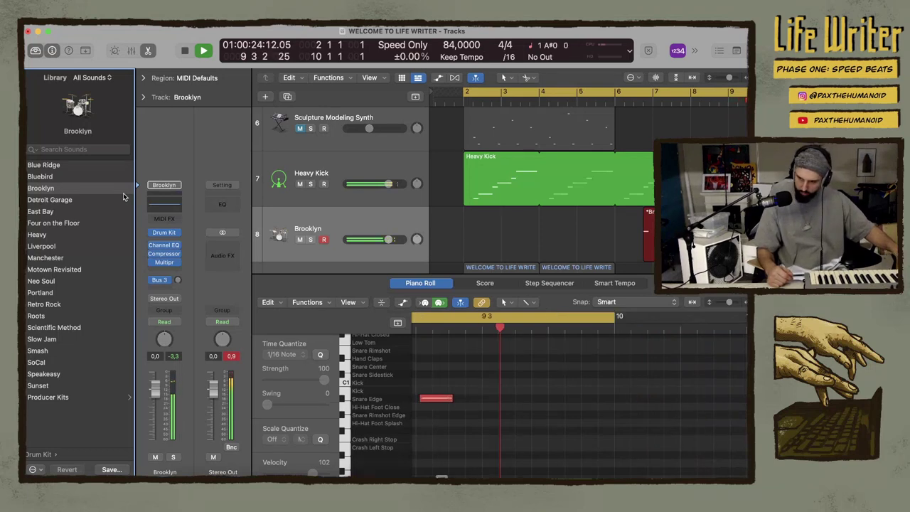
key(space)
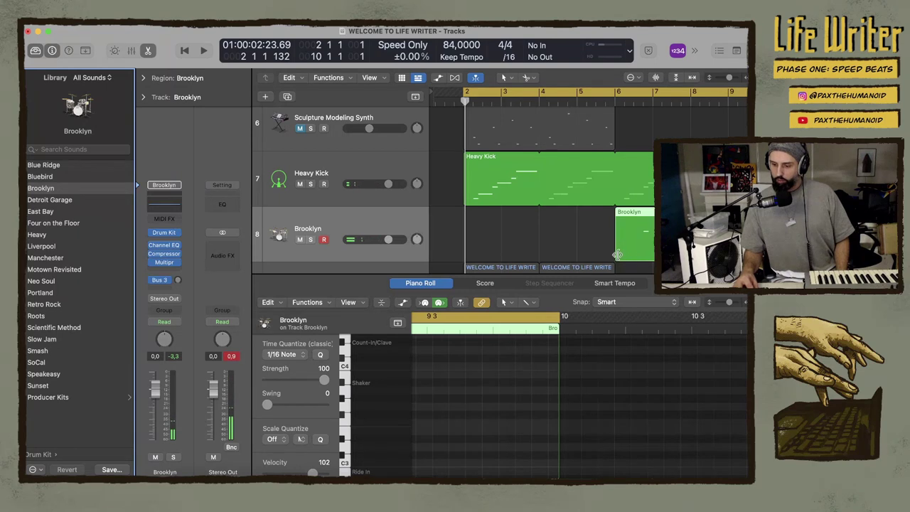
Trim two beats off the start of the recorded Brooklyn region, move it to bar 2 and play it back
mouse_move(617, 254)
mouse_down()
mouse_move(653, 255)
mouse_move(635, 255)
mouse_up()
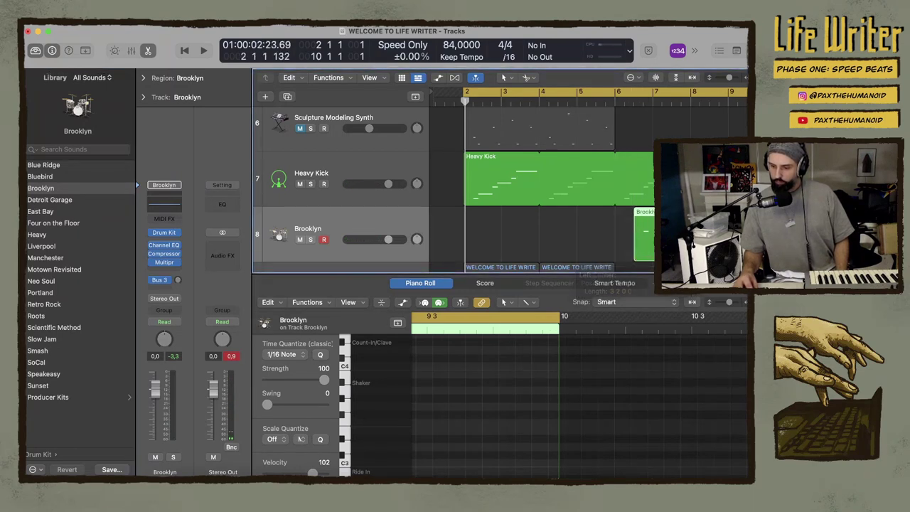
drag(703, 216, 534, 216)
key(space)
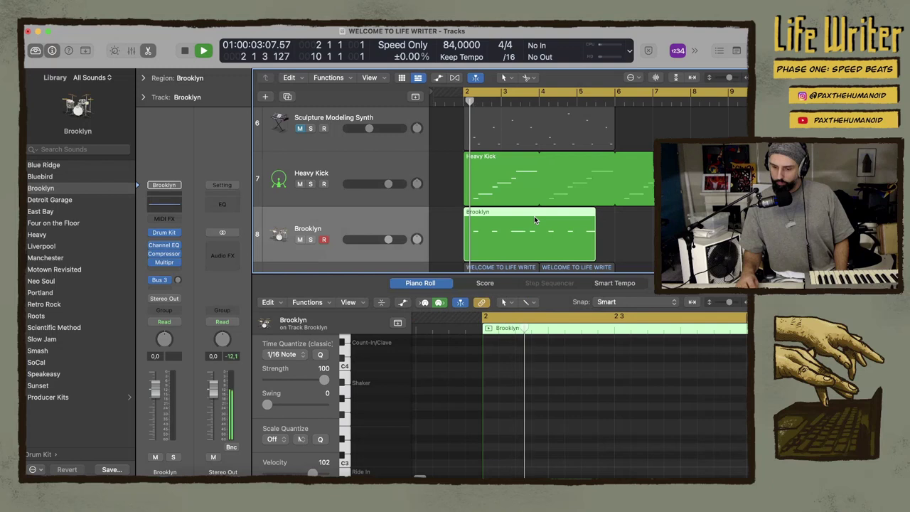
Shorten the Brooklyn region to two bars and loop it over the following bars, restarting playback to check it
click(596, 250)
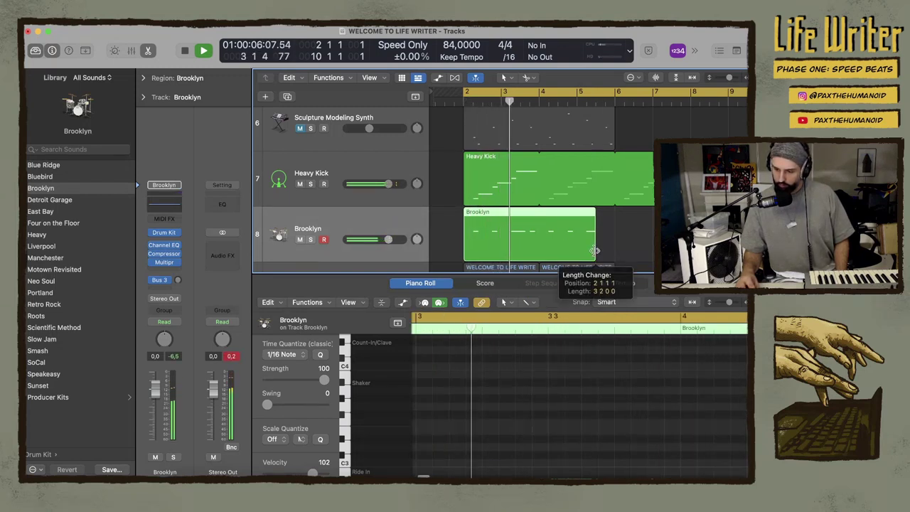
drag(598, 217, 658, 217)
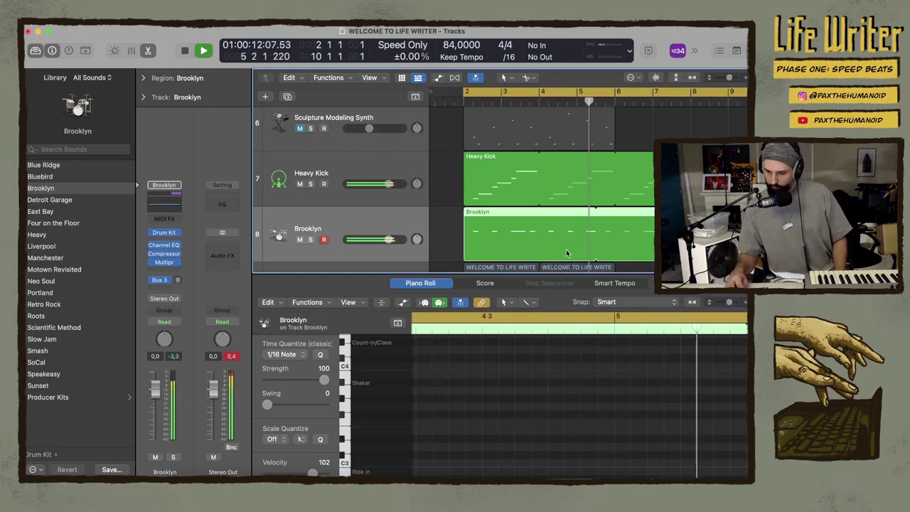
drag(593, 254, 537, 254)
key(space)
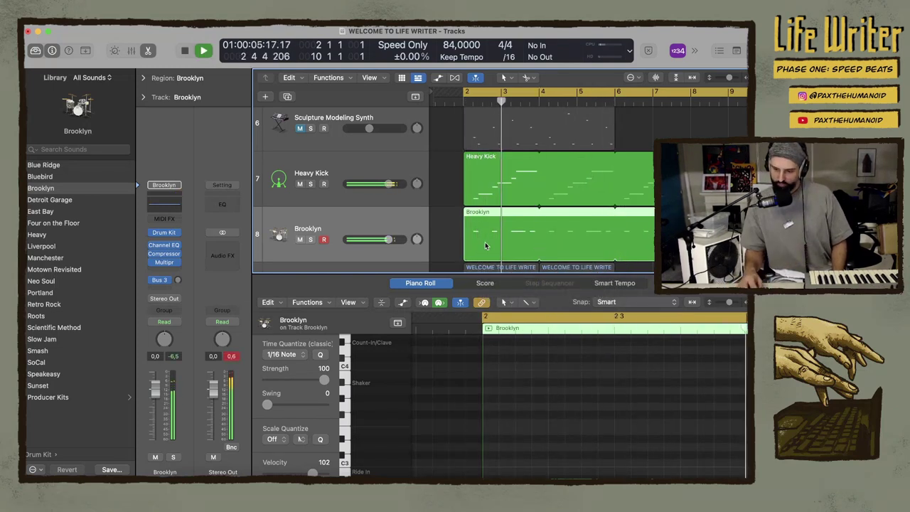
Delete the short Snare Edge note on beat 4 of bar 2 from the Brooklyn region in the Piano Roll
scroll(506, 193, down, 2)
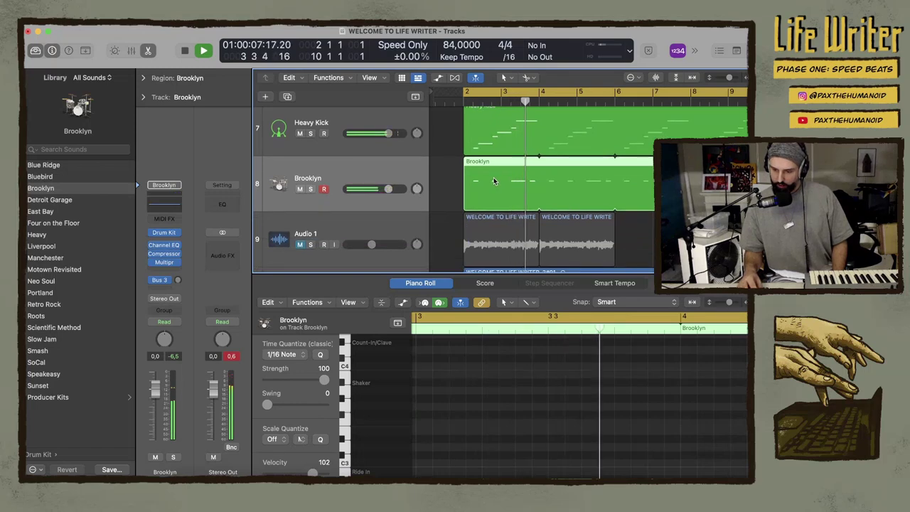
key(e)
double_click(492, 238)
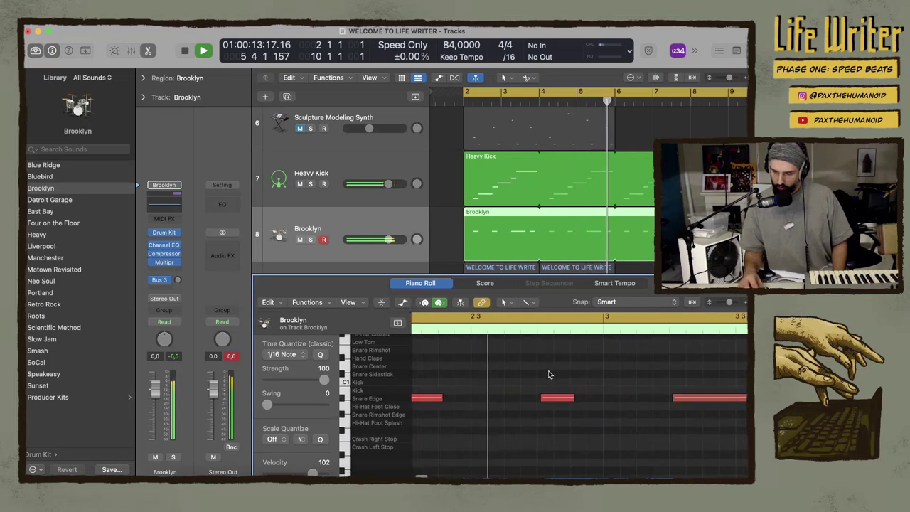
click(558, 398)
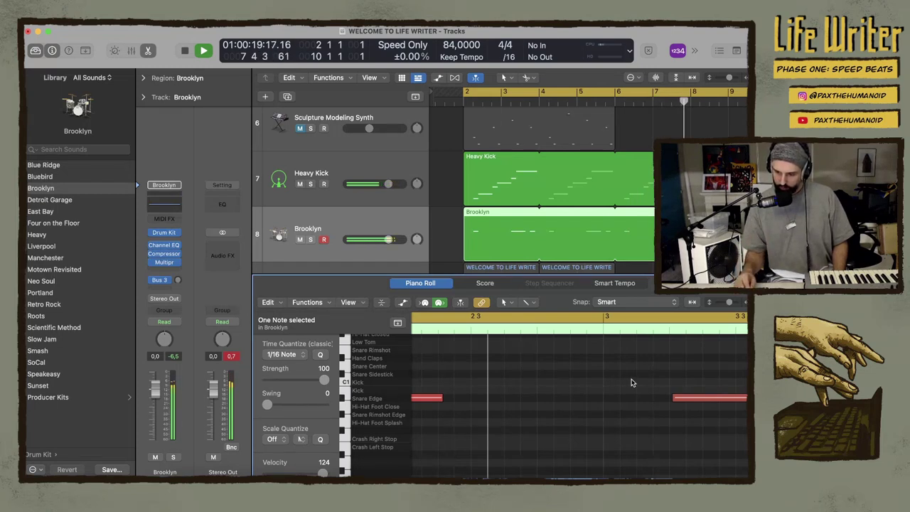
Duplicate the Brooklyn track without its regions and load the Detroit Garage kit on the new track
scroll(454, 222, down, 1)
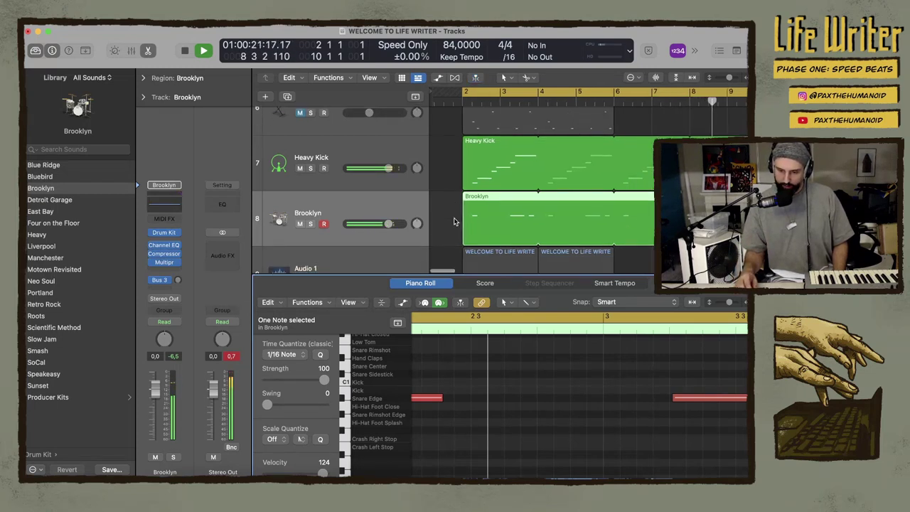
key(super+d)
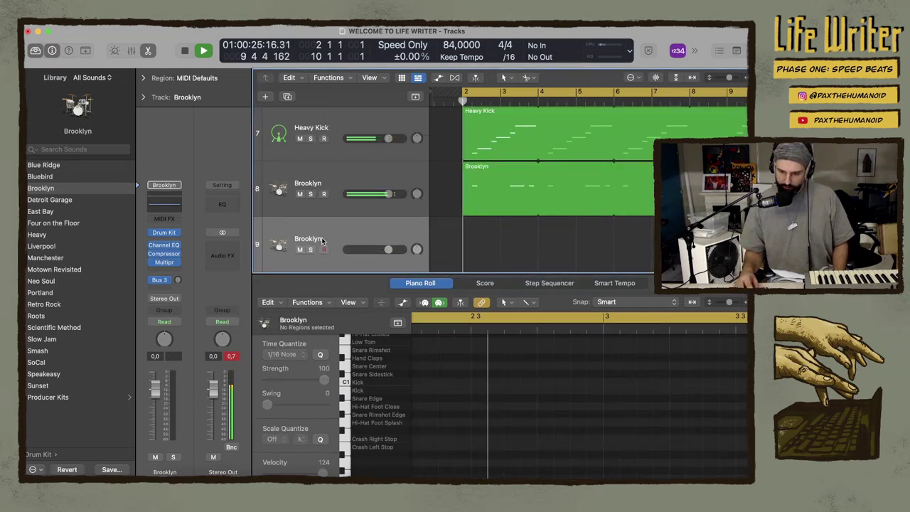
click(65, 204)
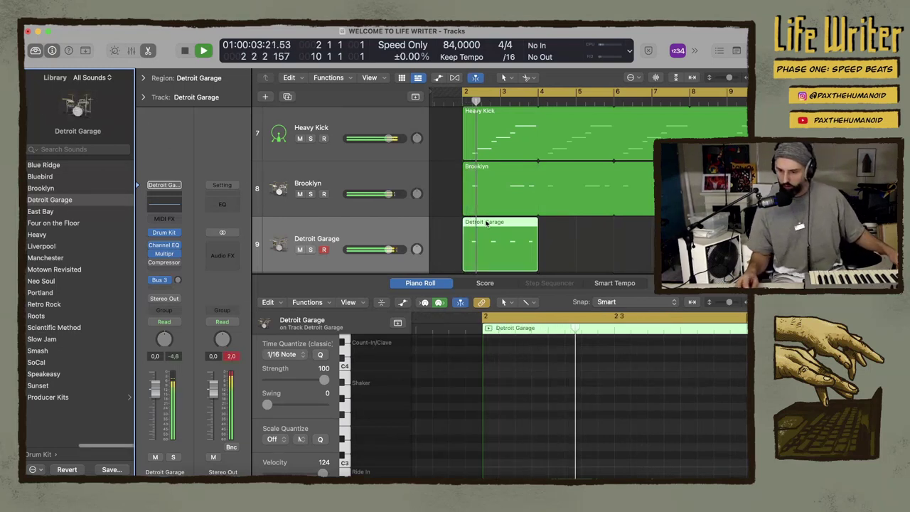
Loop the two-bar Detroit Garage region over the following bars and duplicate its track without regions
drag(539, 229, 658, 229)
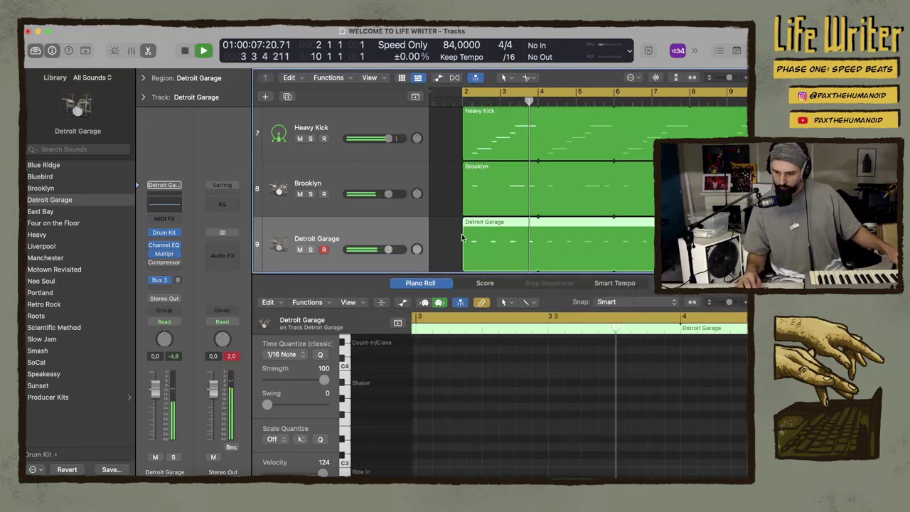
scroll(441, 239, down, 3)
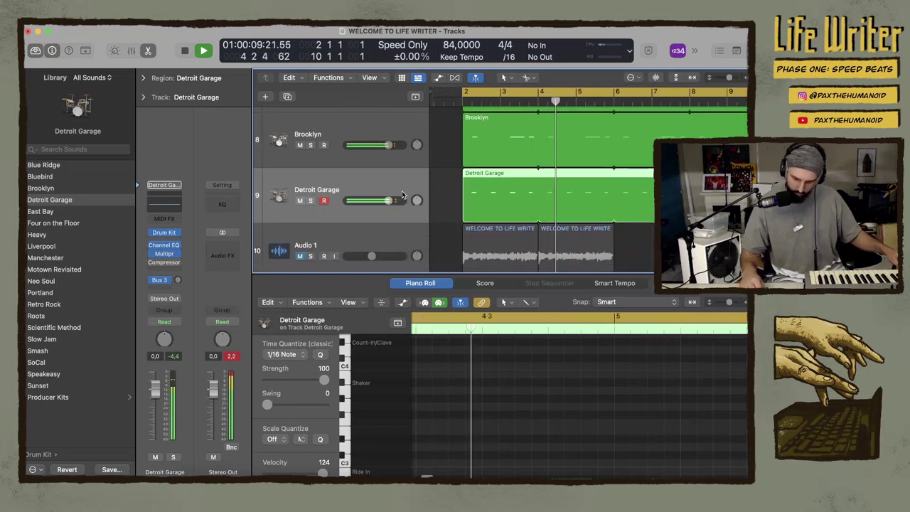
key(super+d)
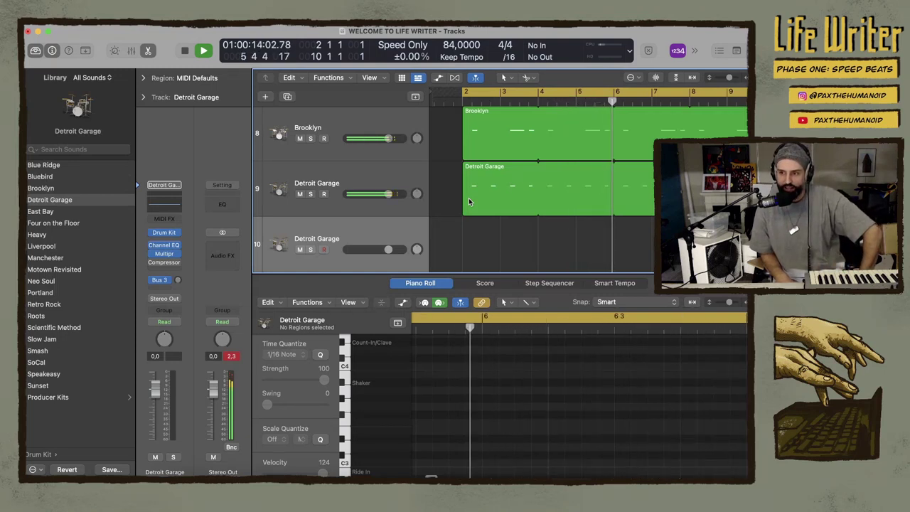
click(379, 180)
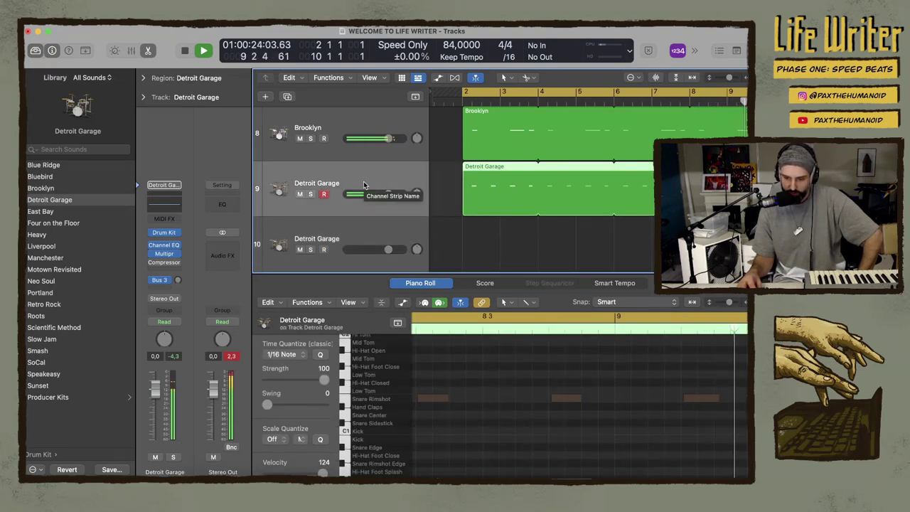
click(355, 226)
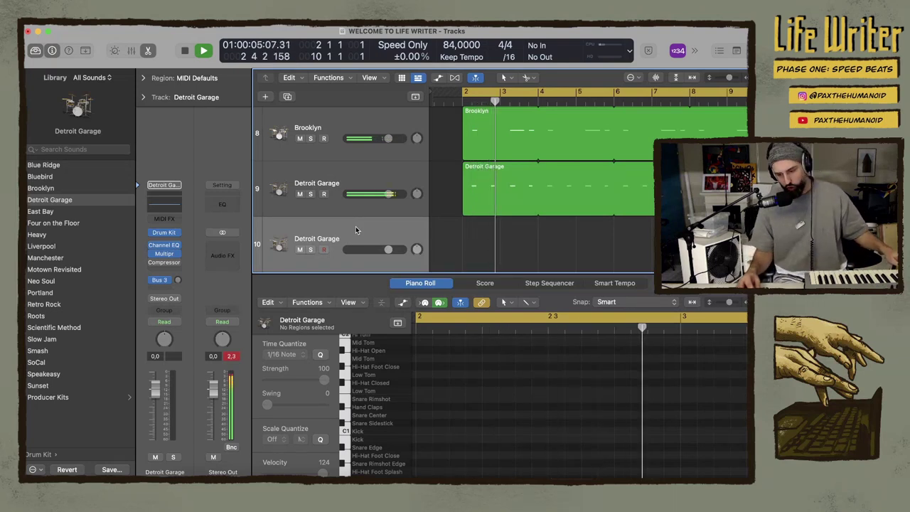
Duplicate the Audio 3 track without its region and slightly raise the volume of Audio 3
scroll(394, 219, down, 3)
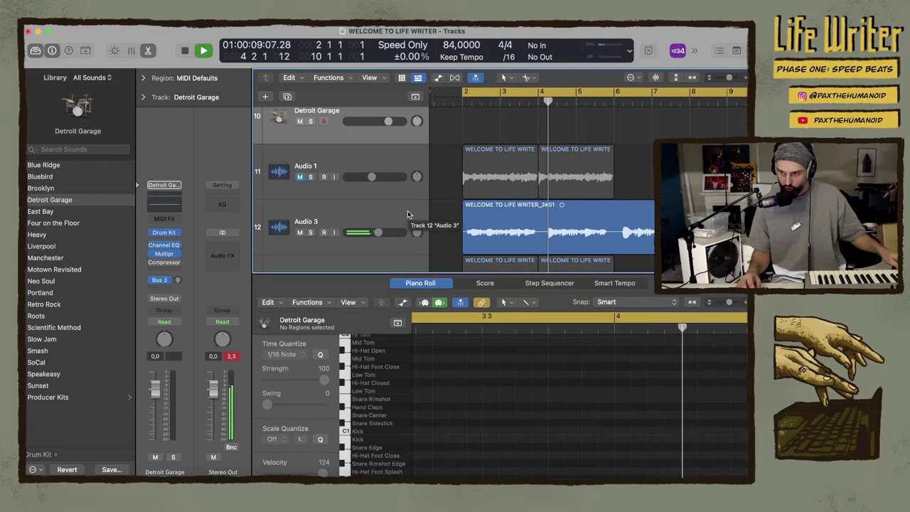
scroll(402, 206, down, 2)
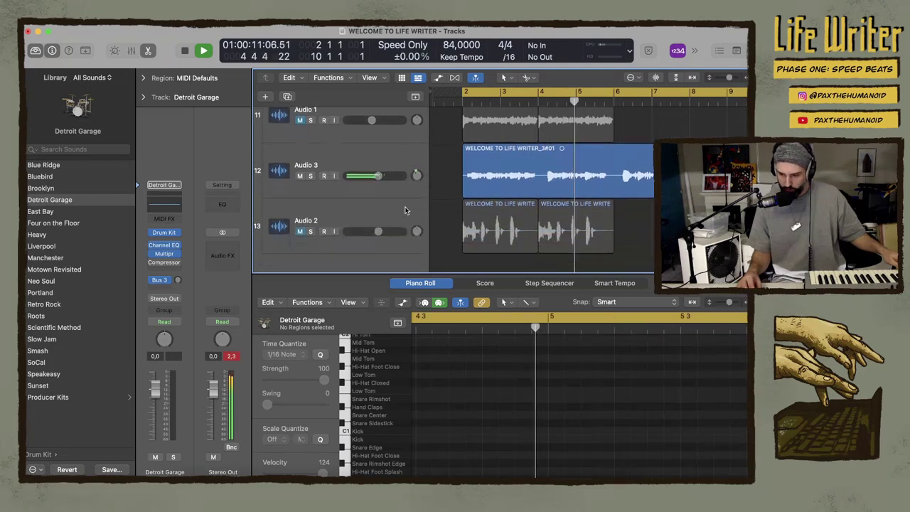
click(388, 164)
key(super+d)
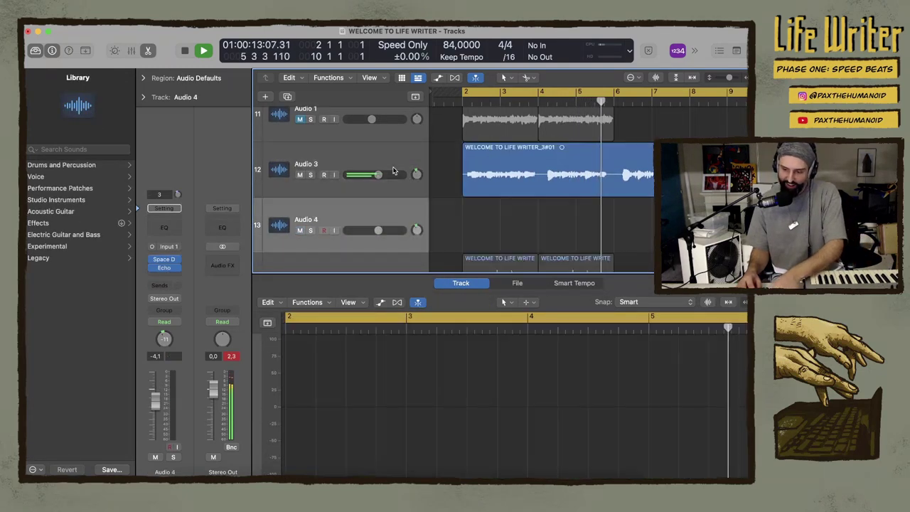
drag(379, 176, 383, 176)
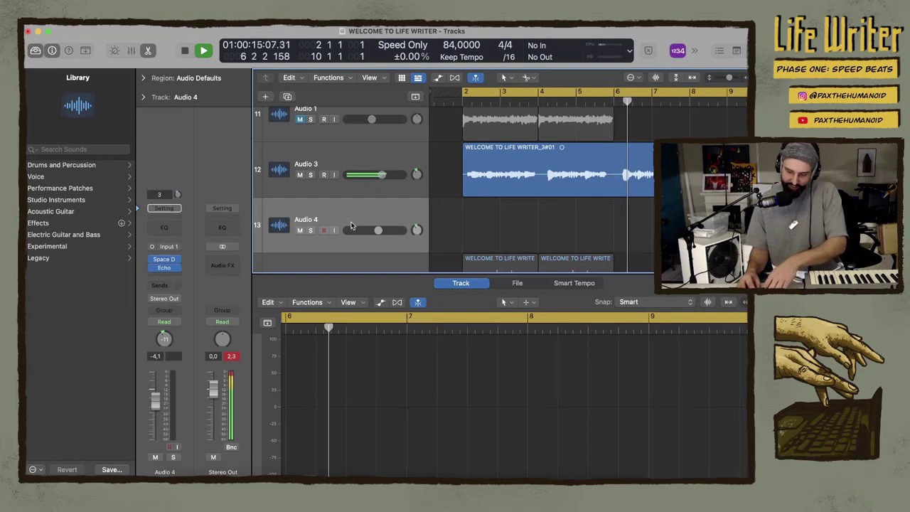
Record a short audio take on the Audio 4 track from bar 2
key(space)
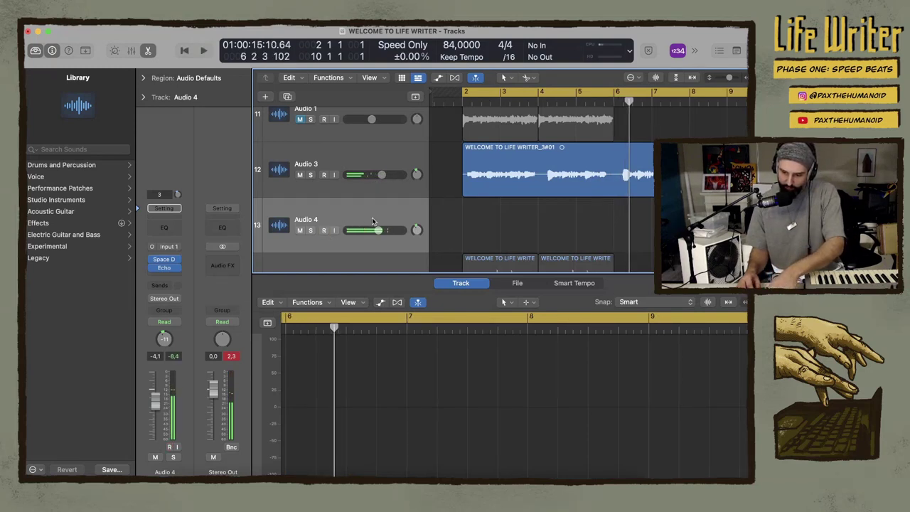
key(Return)
key(space)
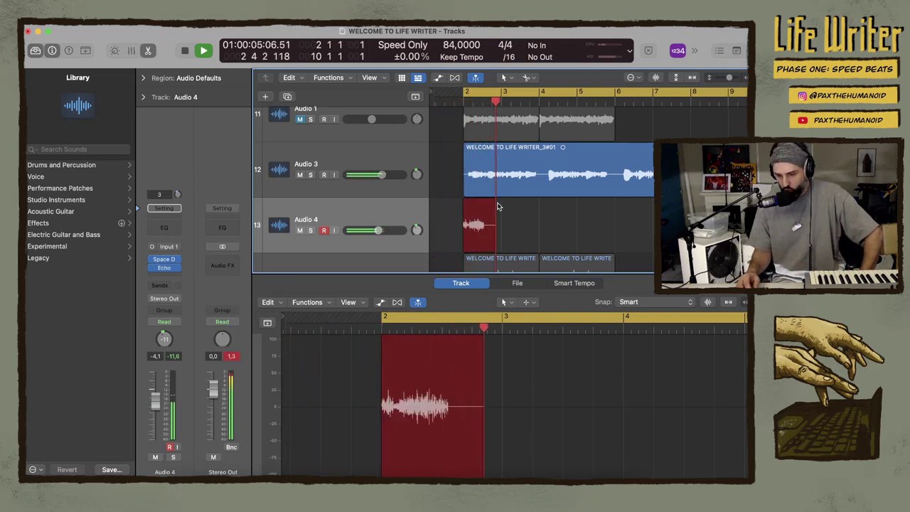
key(space)
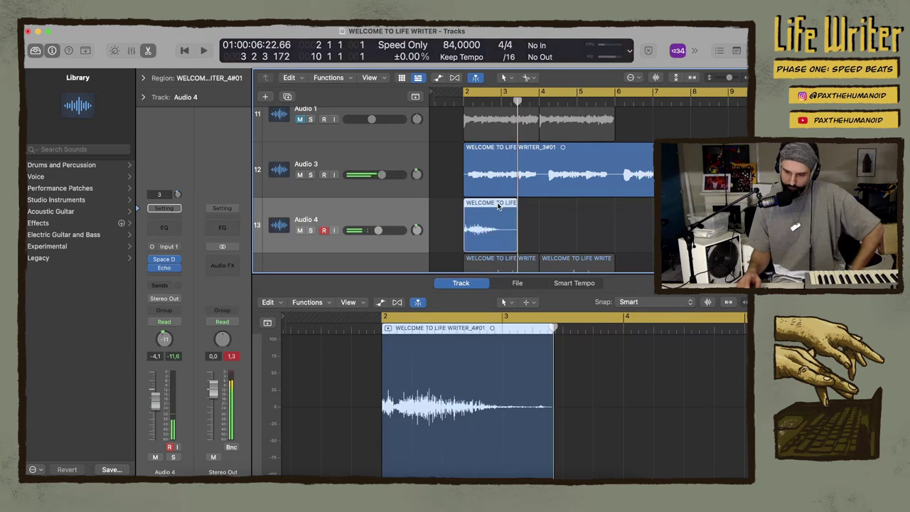
Duplicate the Audio 4 track without its region and record a second short take from bar 2 on Audio 5
key(alt+super+a)
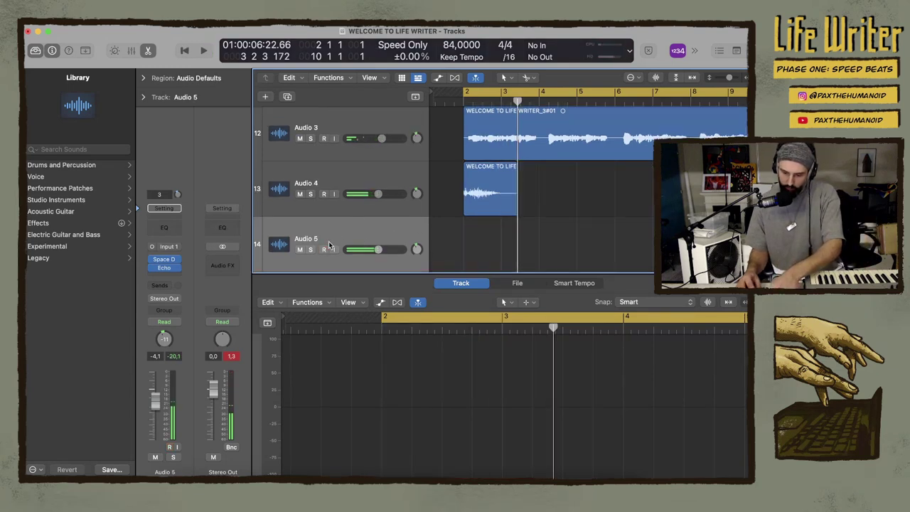
key(r)
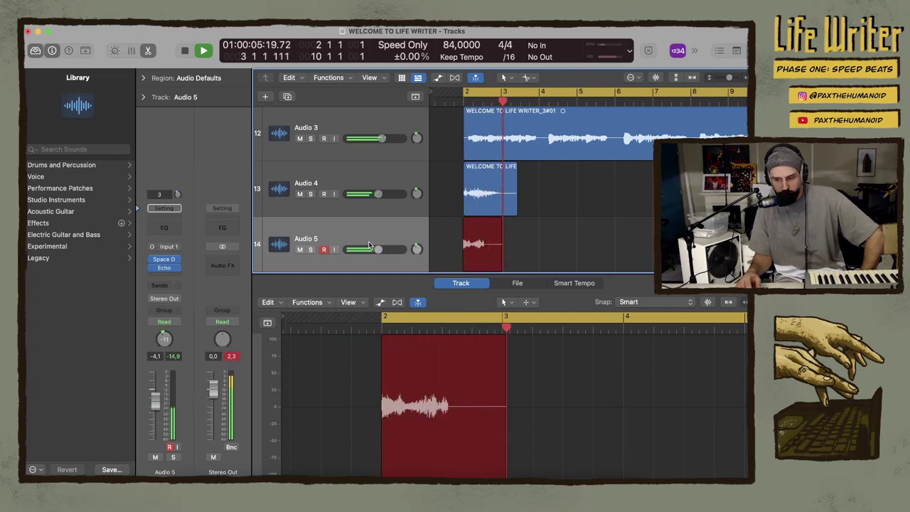
key(space)
Disarm recording on Audio 5 and replay the beat from the start to audition the new takes
key(space)
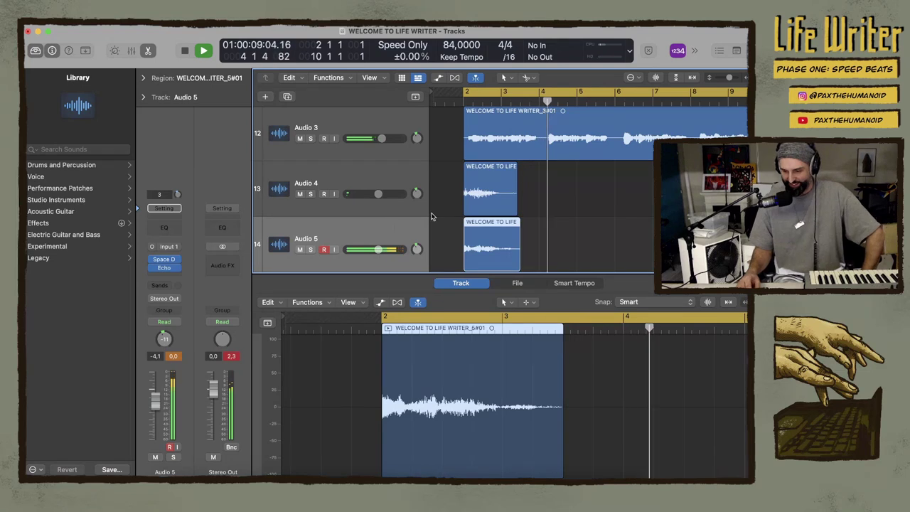
click(324, 250)
key(Return)
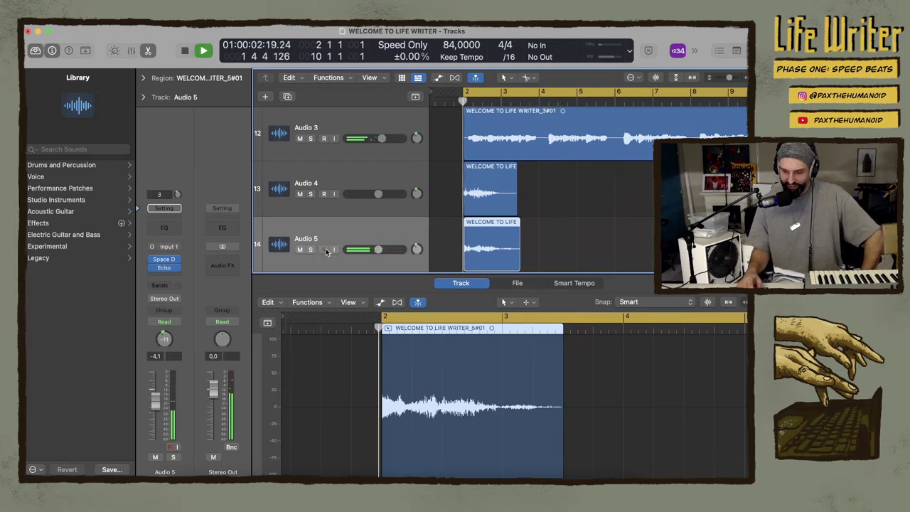
scroll(437, 192, up, 1)
scroll(436, 192, up, 1)
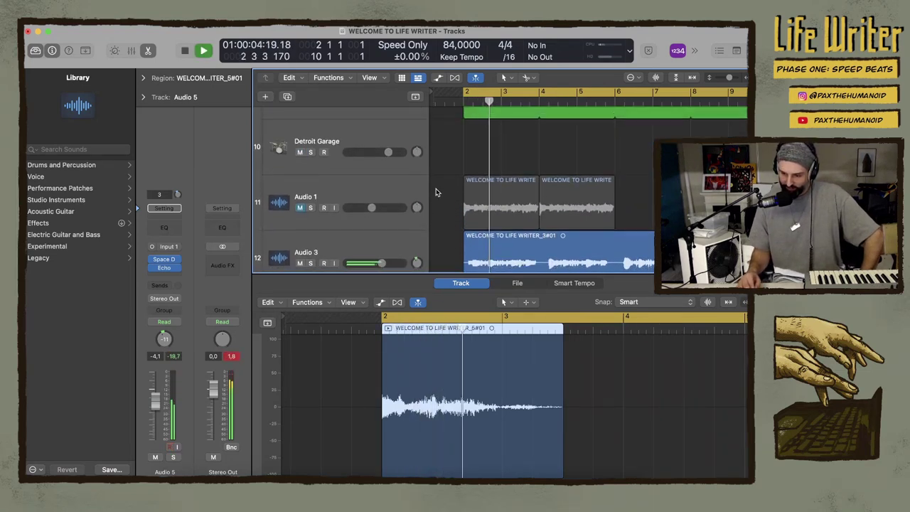
scroll(437, 192, down, 3)
scroll(437, 192, up, 1)
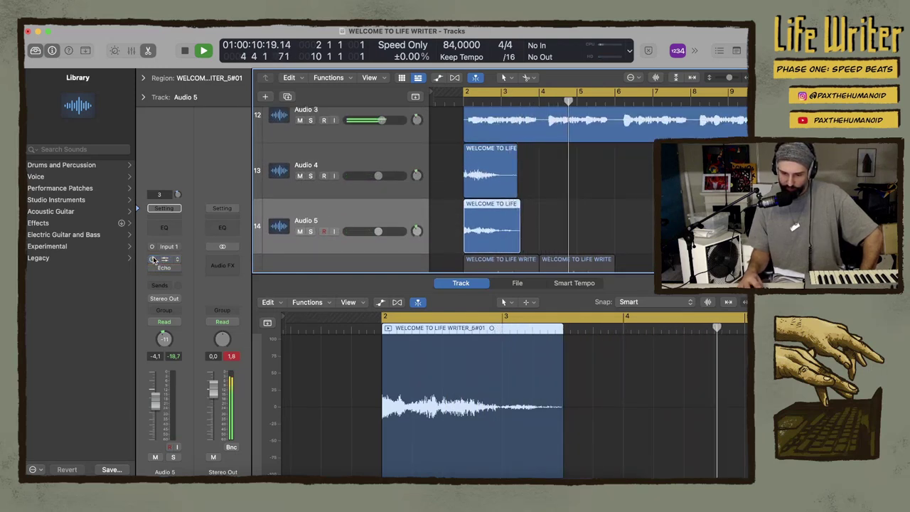
Replace the Space Designer reverb on the Audio 4 track with a mono ChromaVerb
click(381, 166)
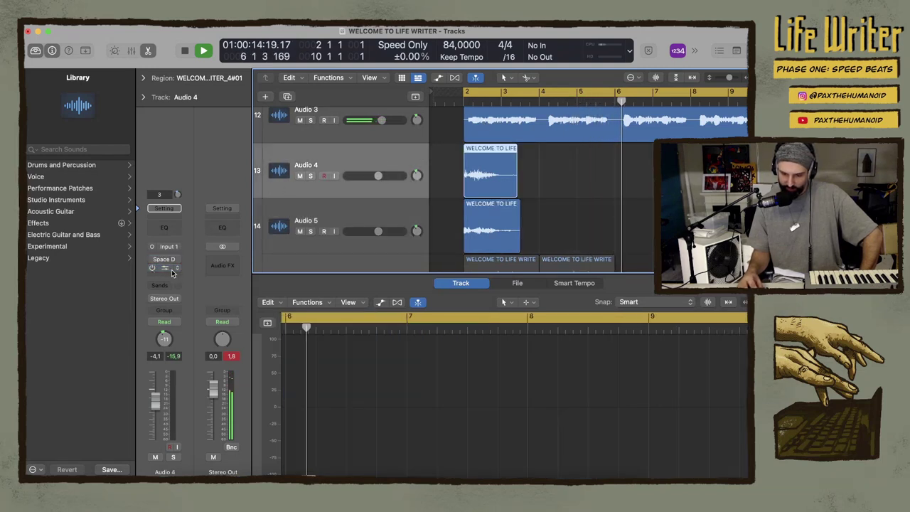
click(171, 267)
mouse_move(213, 279)
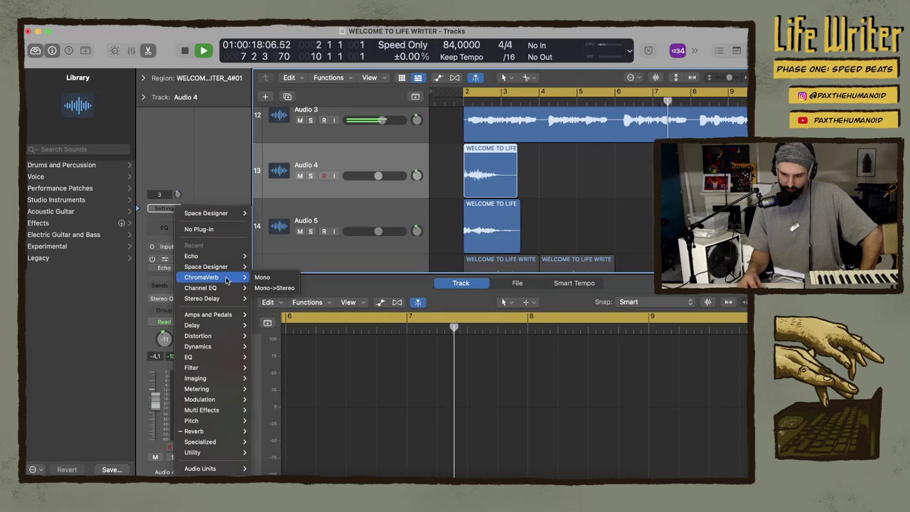
click(263, 278)
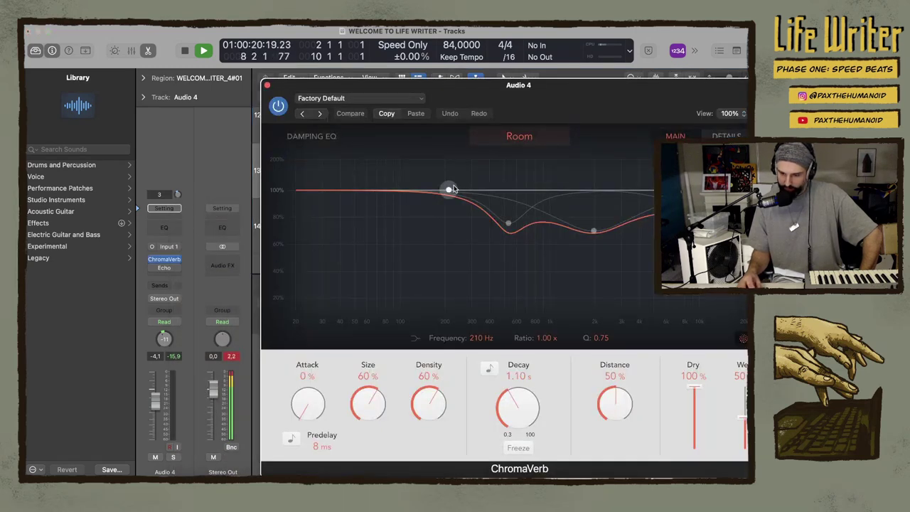
Shape Audio 4's ChromaVerb: low damping band at 71 Hz and 0.12x, distance 75%, size 78%, decay 17 s, and close it
drag(454, 189, 380, 249)
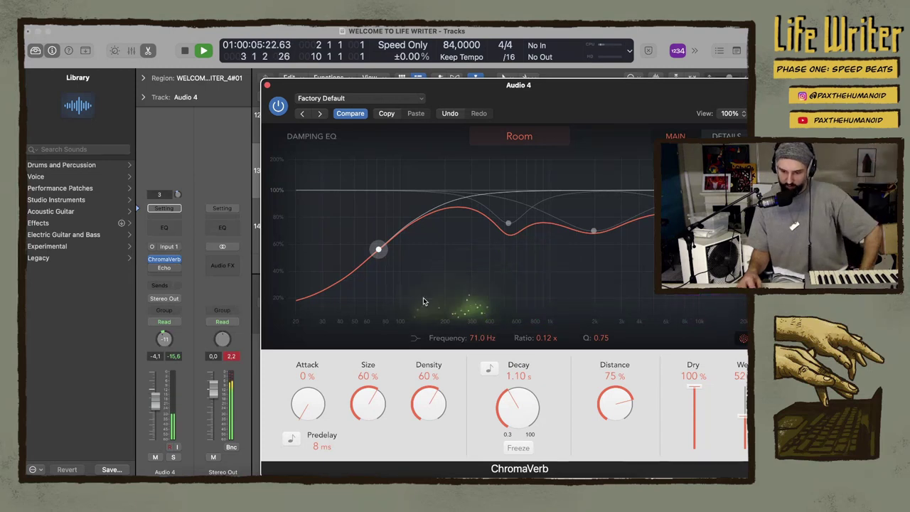
drag(369, 417, 362, 388)
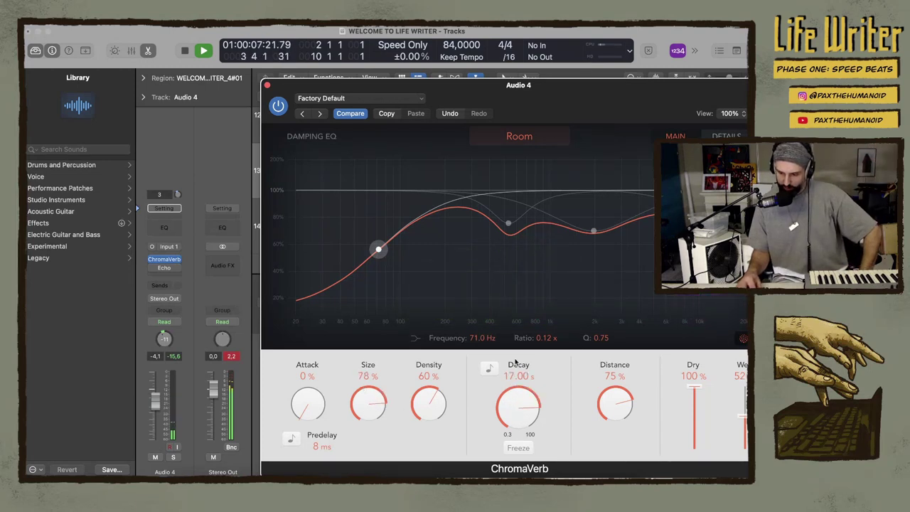
click(268, 87)
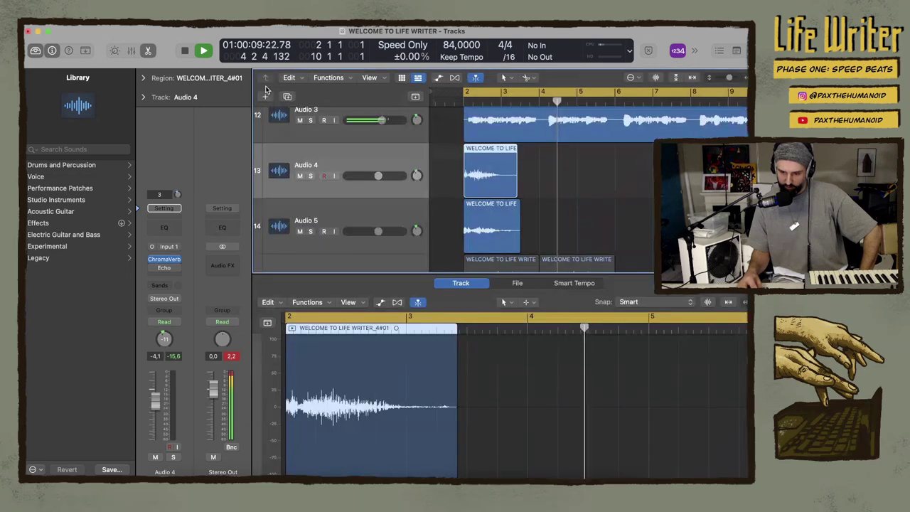
Set the Echo feedback on the Audio 5 track to 87% and close the plug-in
click(365, 226)
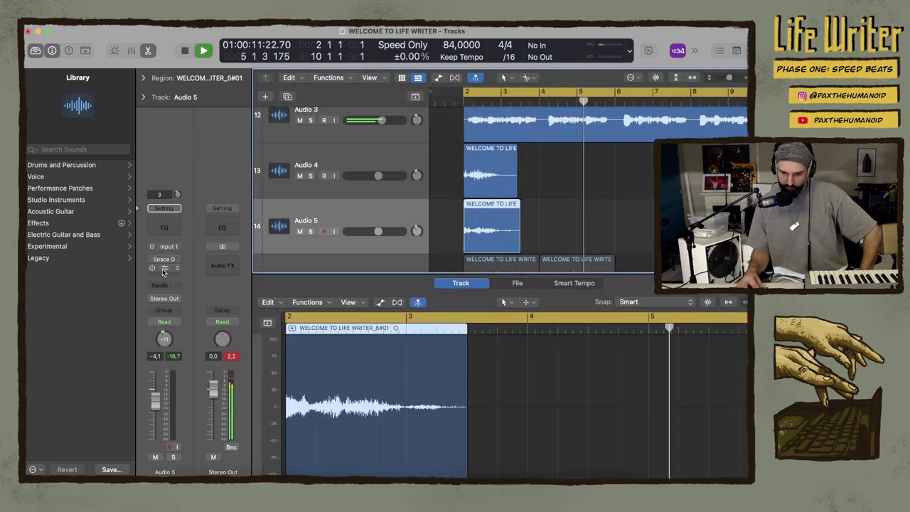
mouse_move(174, 268)
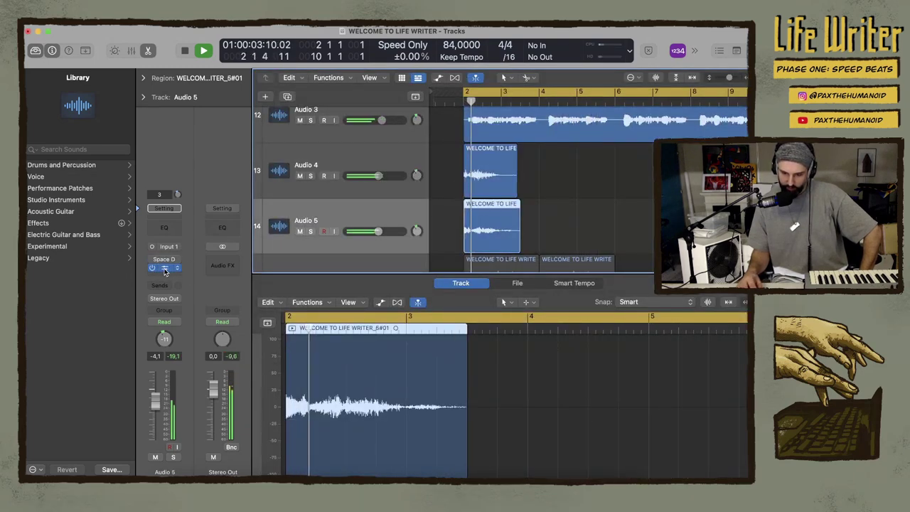
click(165, 268)
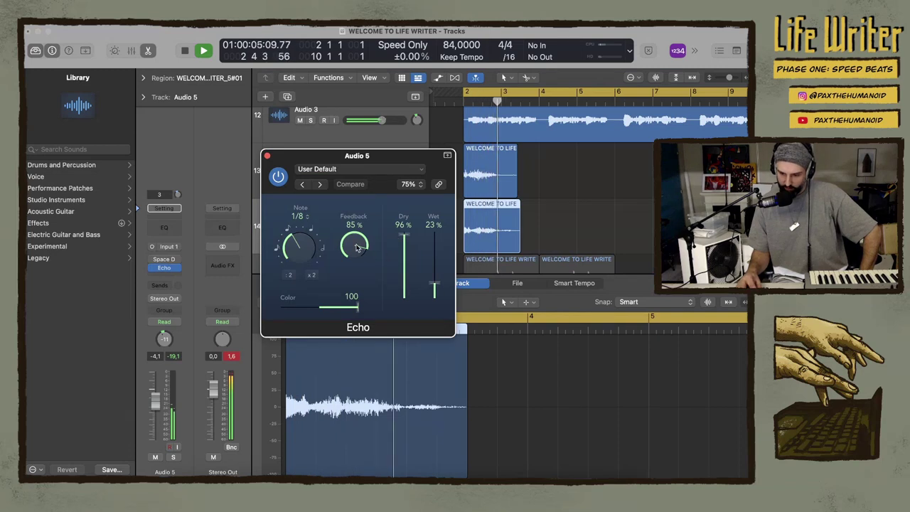
drag(356, 247, 357, 244)
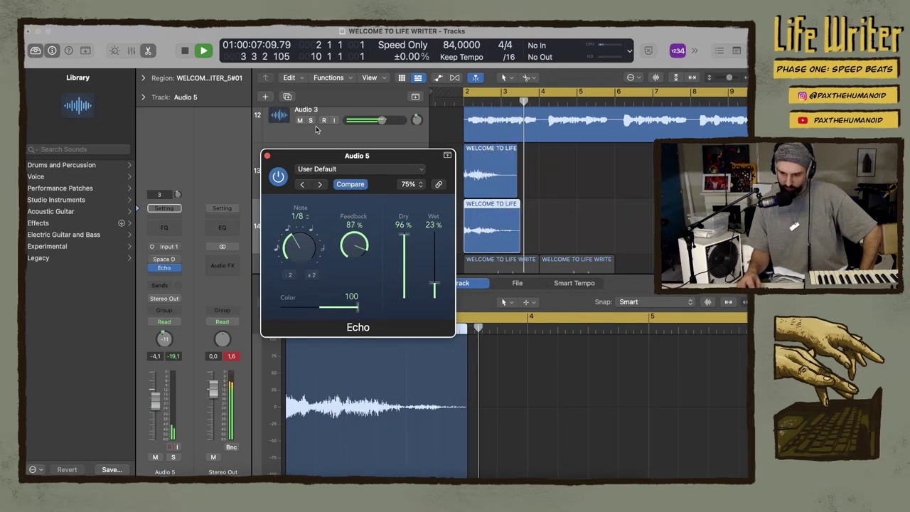
click(267, 155)
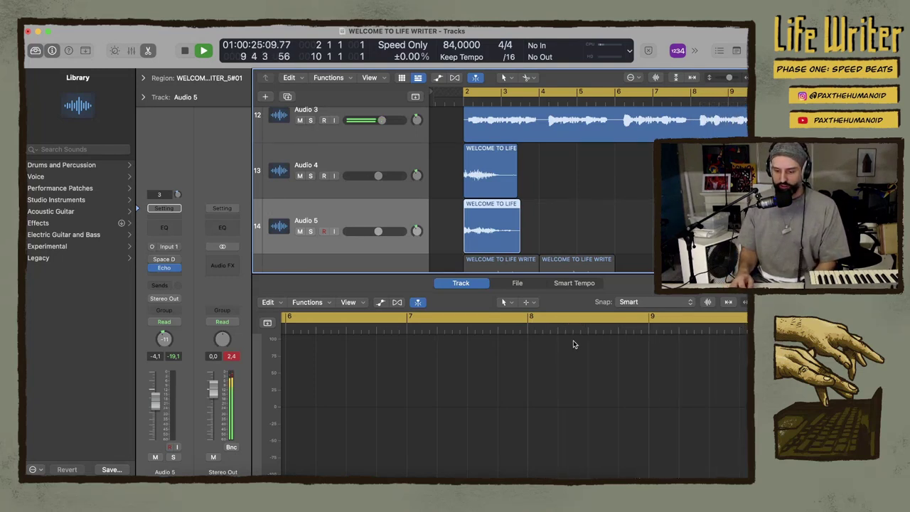
key(Return)
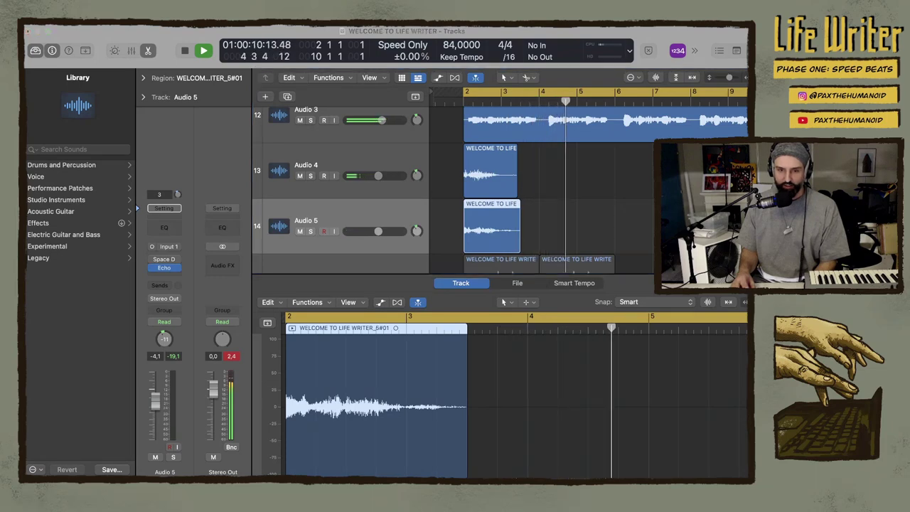
key(super+Tab)
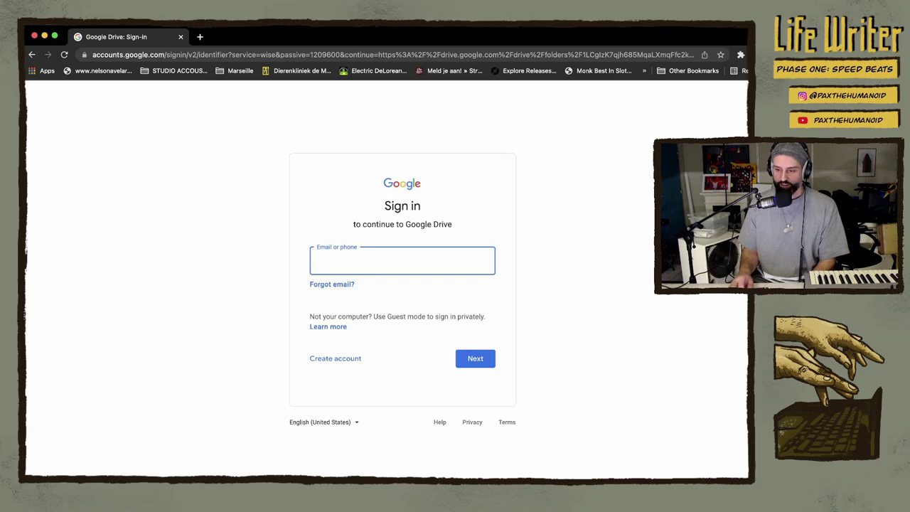
key(super+Tab)
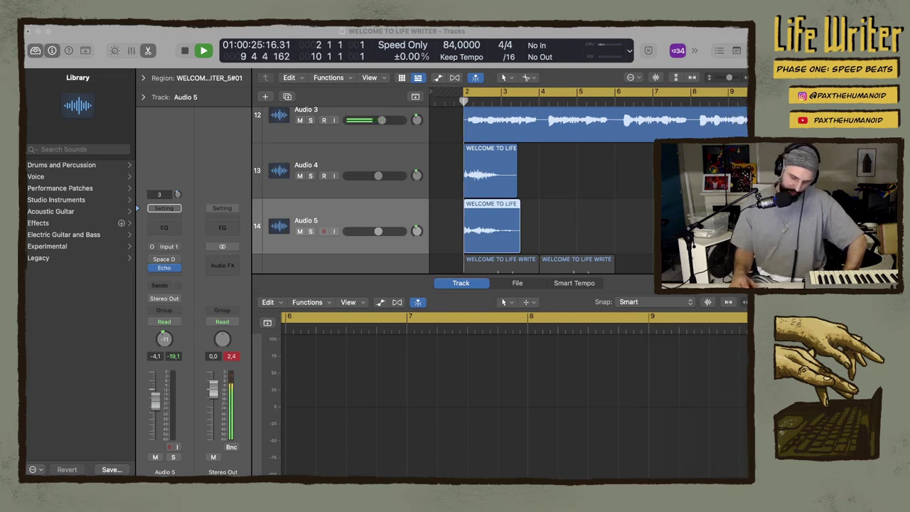
key(space)
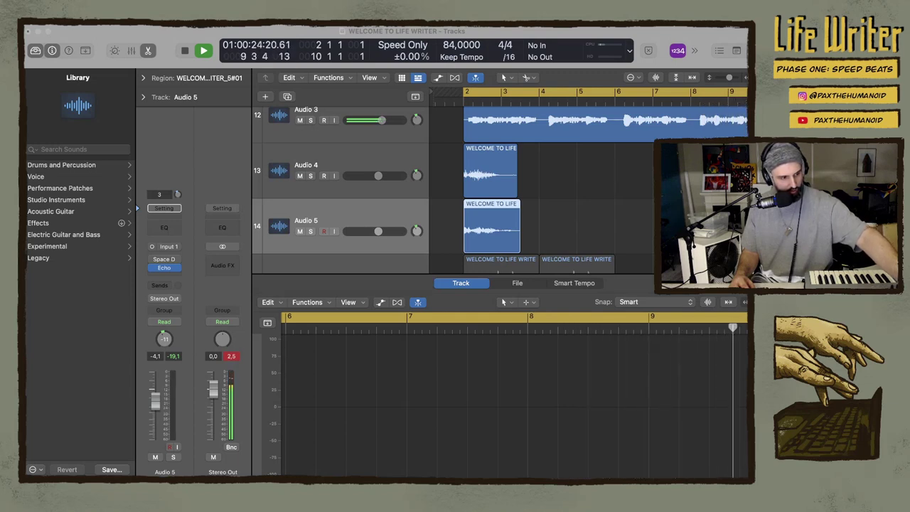
key(shift+space)
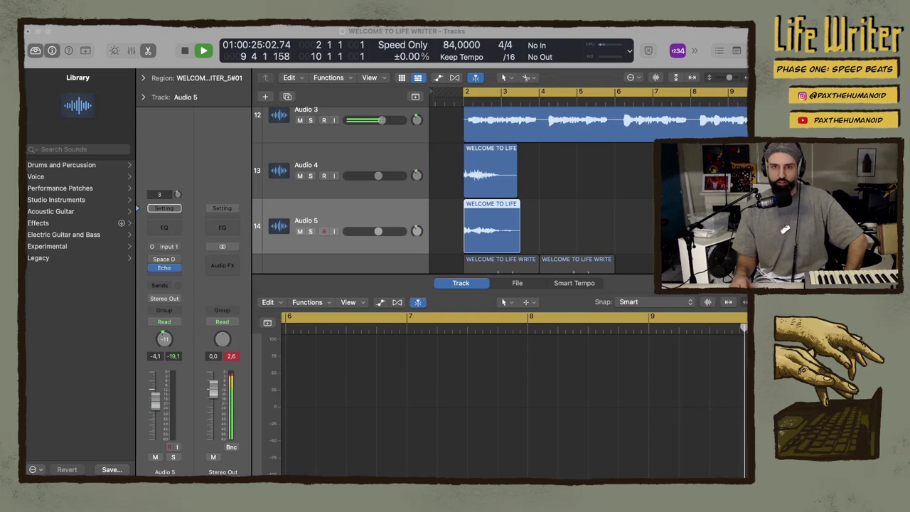
key(shift+Return)
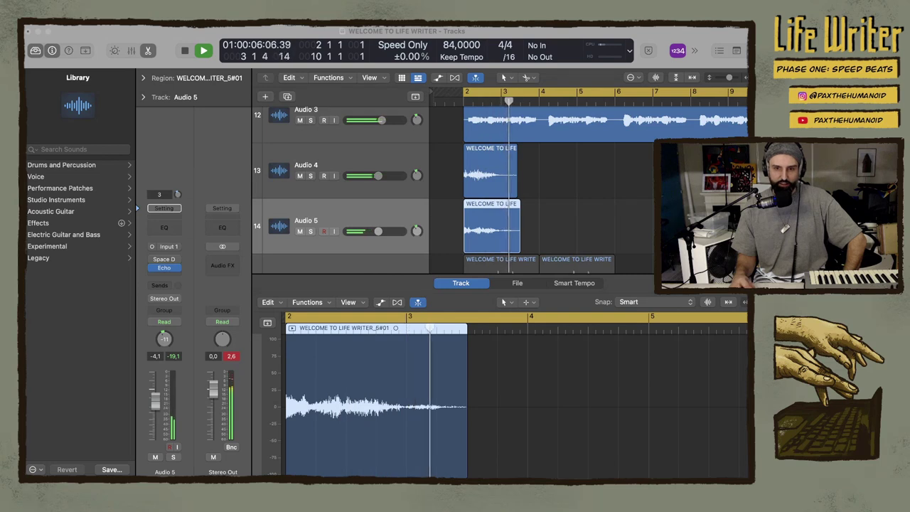
Switch to the Finder's Downloads folder and move its window below the tracks so bassie.mp3 and the arrangement are both visible
key(super+Tab)
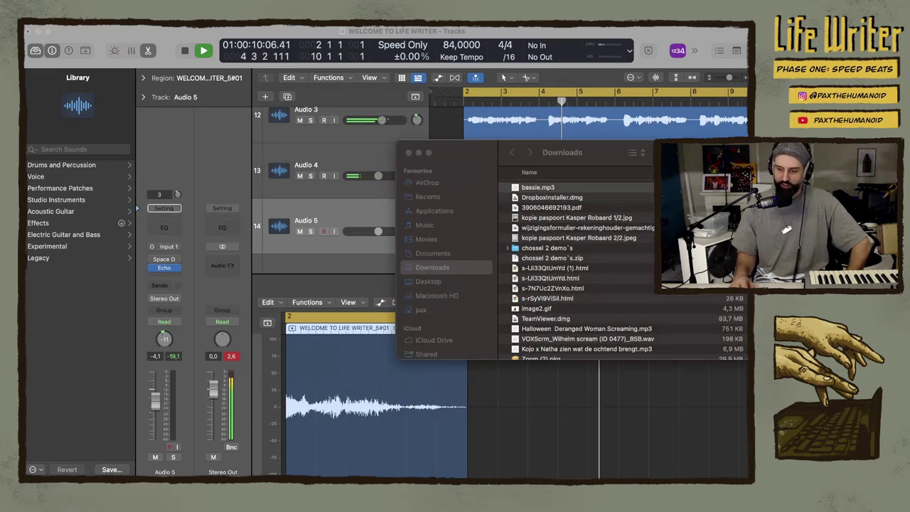
drag(485, 152, 434, 321)
scroll(593, 189, up, 6)
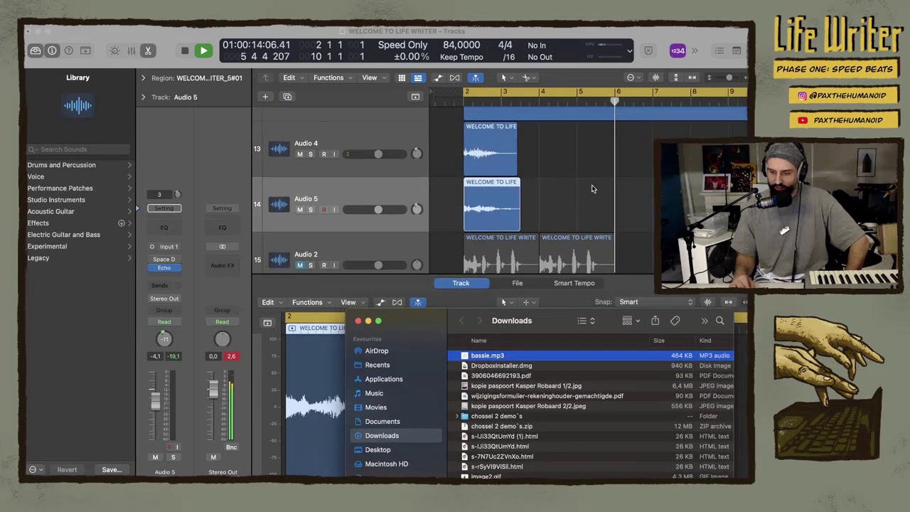
scroll(593, 188, up, 3)
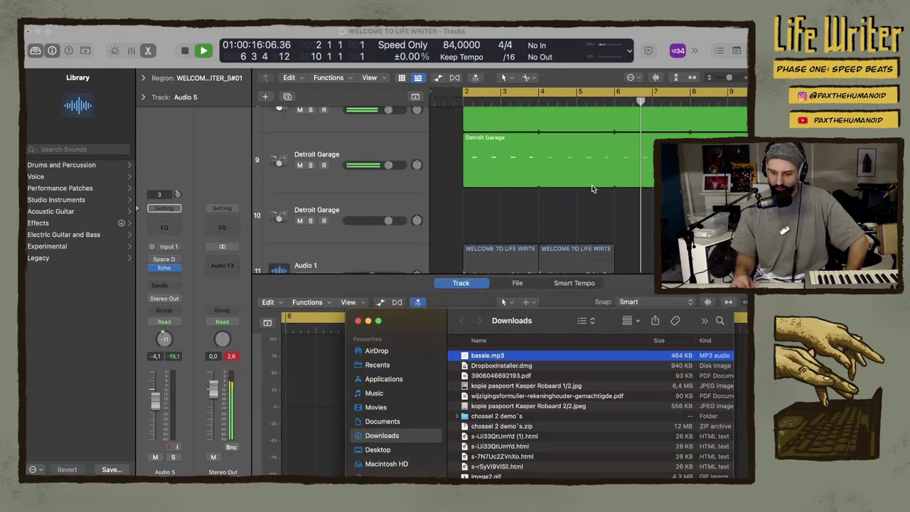
scroll(592, 184, up, 2)
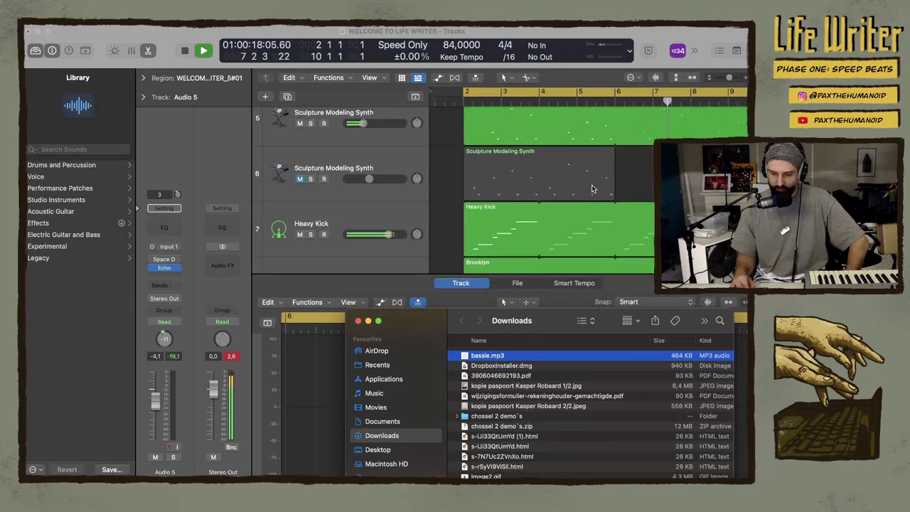
scroll(405, 153, down, 6)
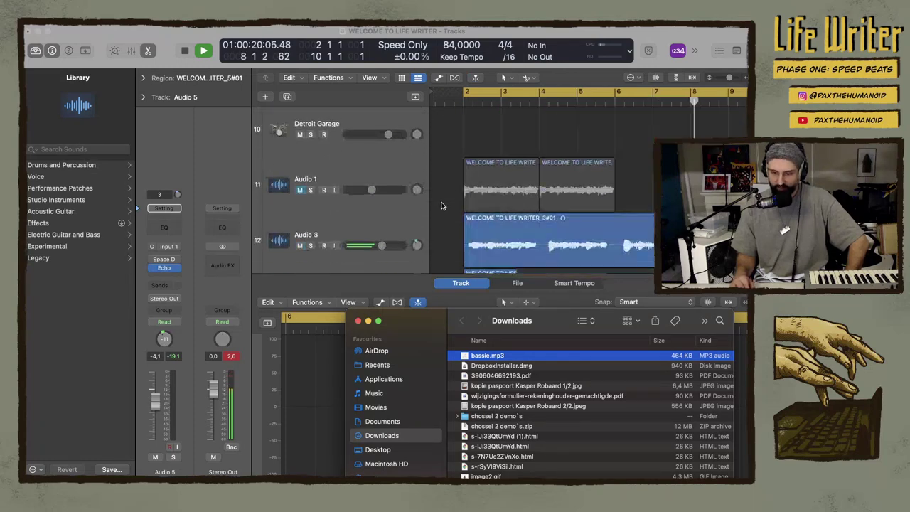
Duplicate the Audio 1 track without its regions to get an empty audio track directly below it
click(371, 131)
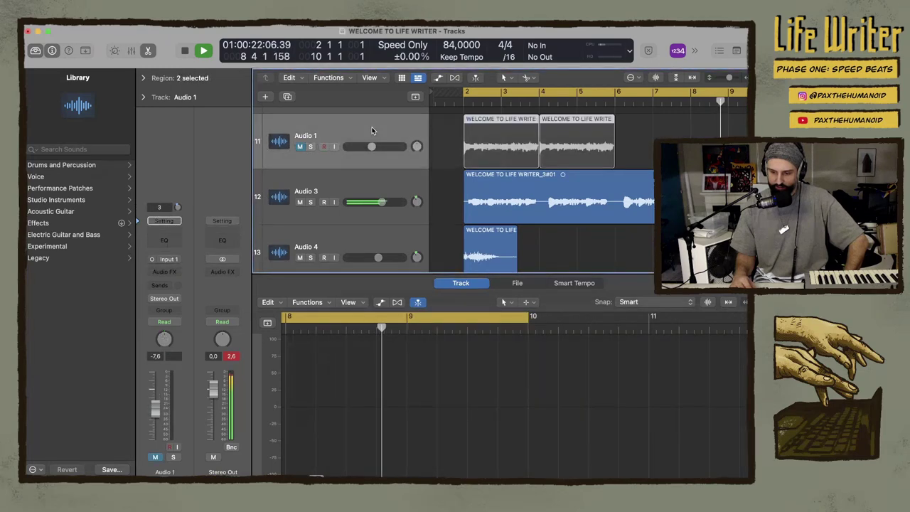
scroll(372, 132, up, 2)
key(alt+super+a)
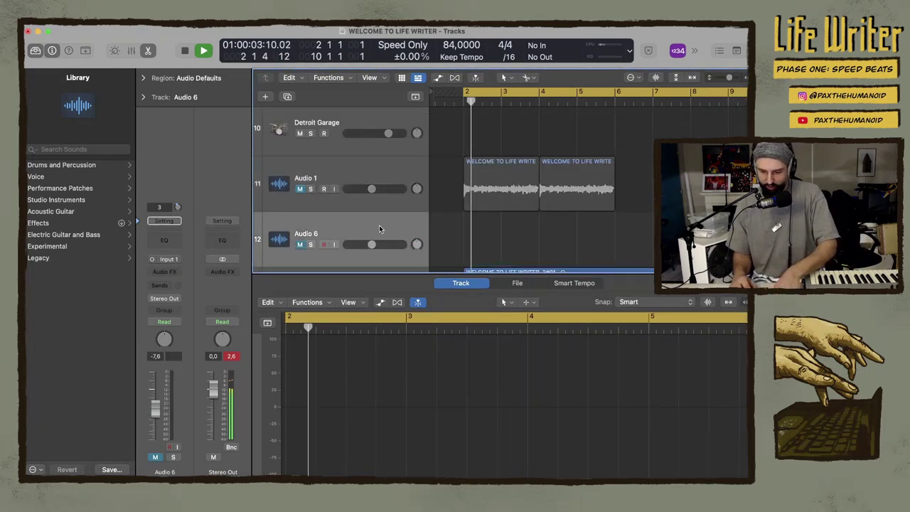
Import bassie.mp3 from the Downloads folder onto the new empty audio track, starting at bar 2
key(super+Tab)
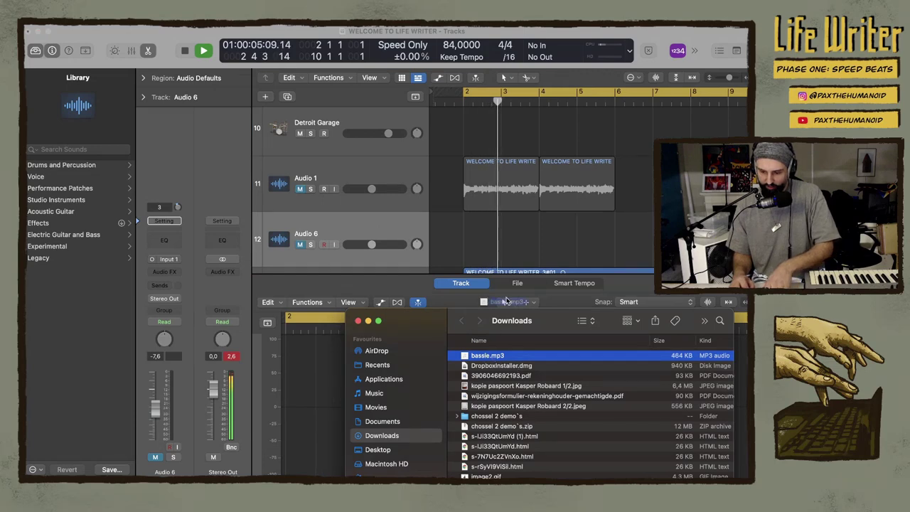
drag(507, 302, 465, 239)
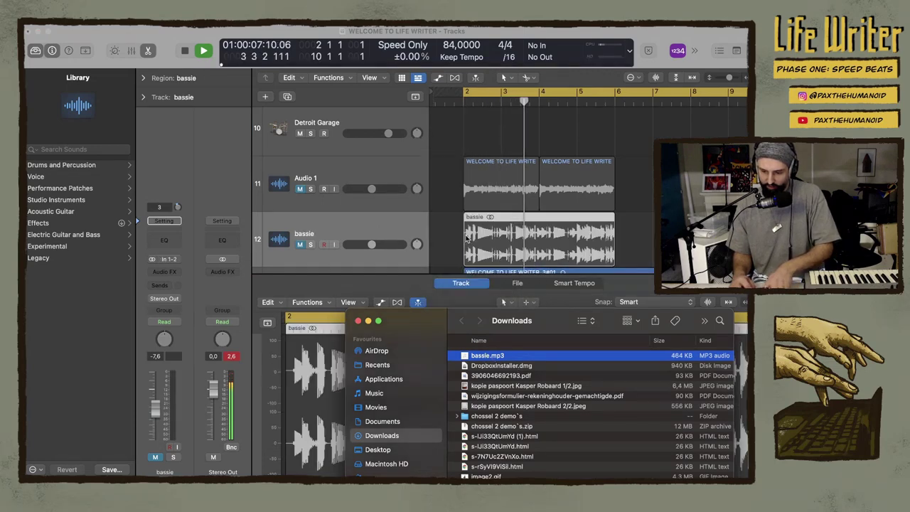
key(space)
key(space)
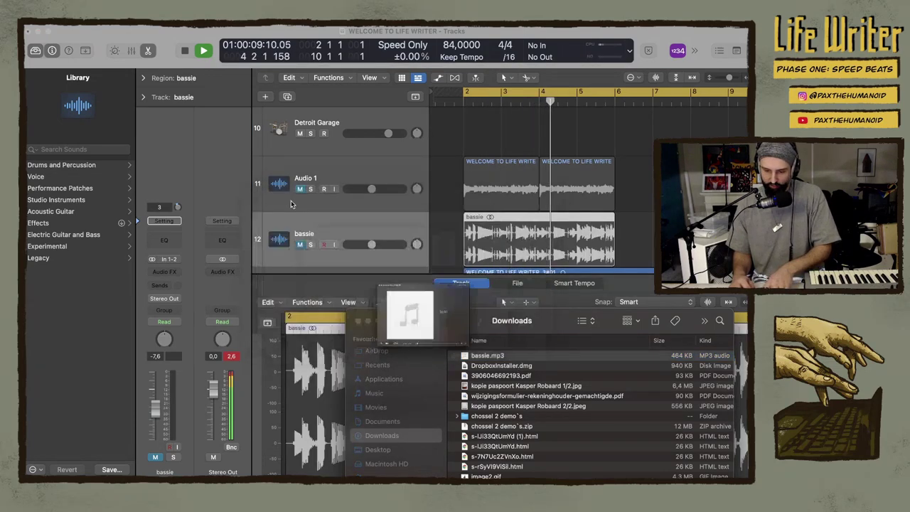
Return to the project, stop playback and unmute the bassie track
click(324, 219)
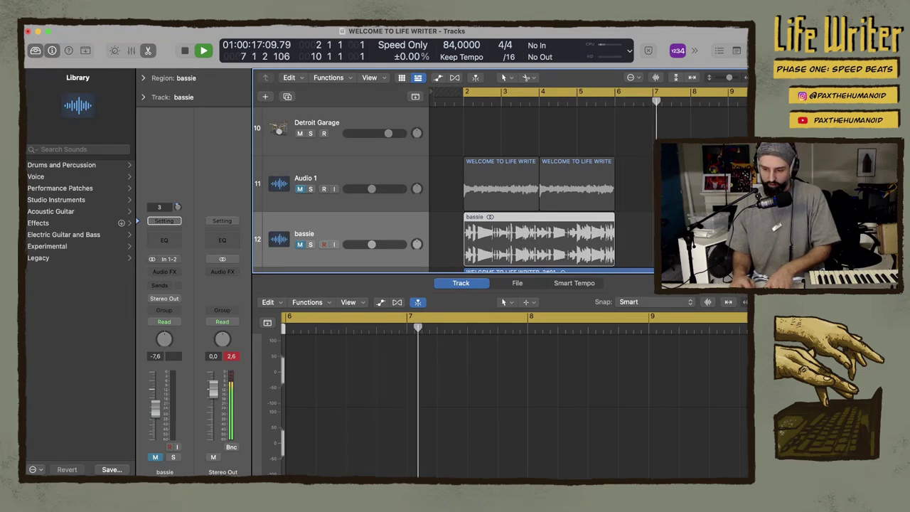
key(space)
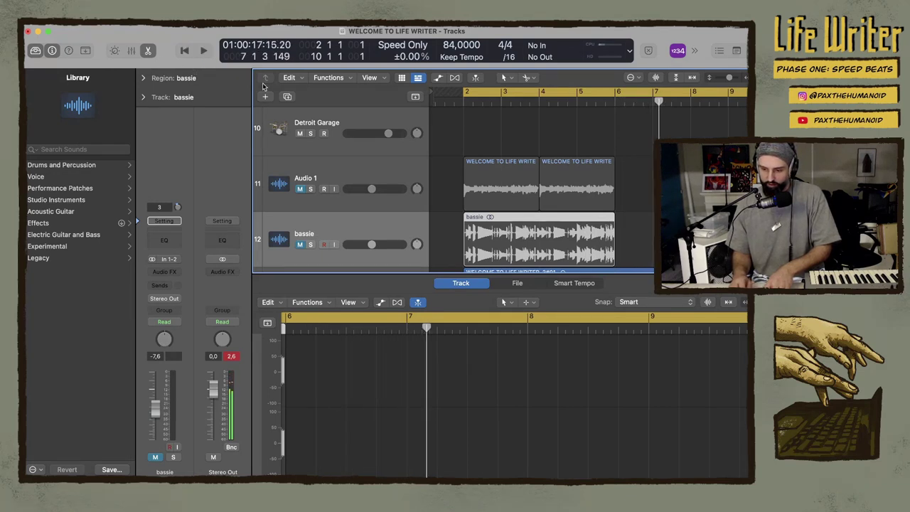
click(299, 246)
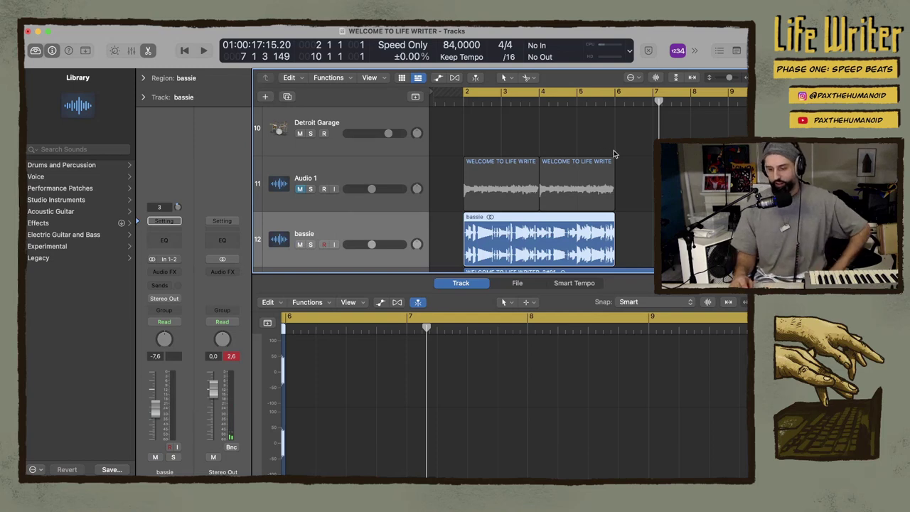
Enlarge the tracks area and mute the 808 Mutation Bass on track 4
scroll(615, 153, up, 5)
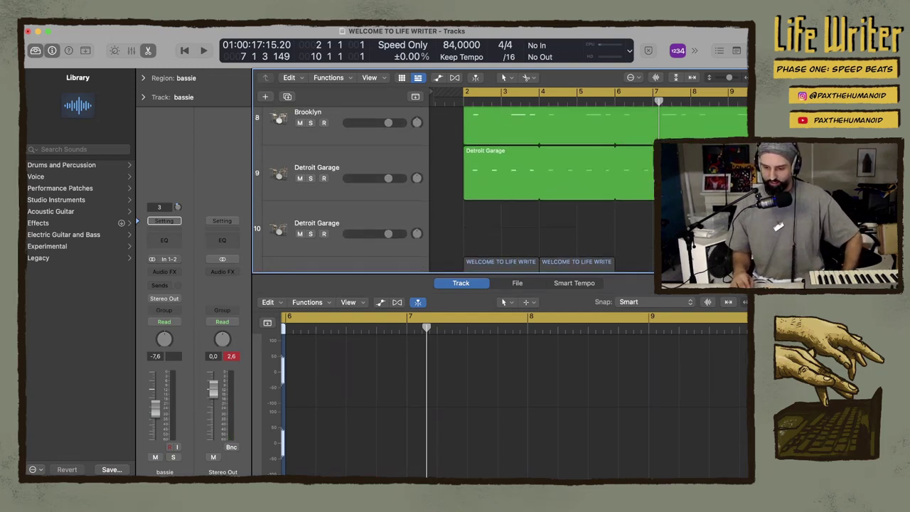
scroll(494, 269, down, 1)
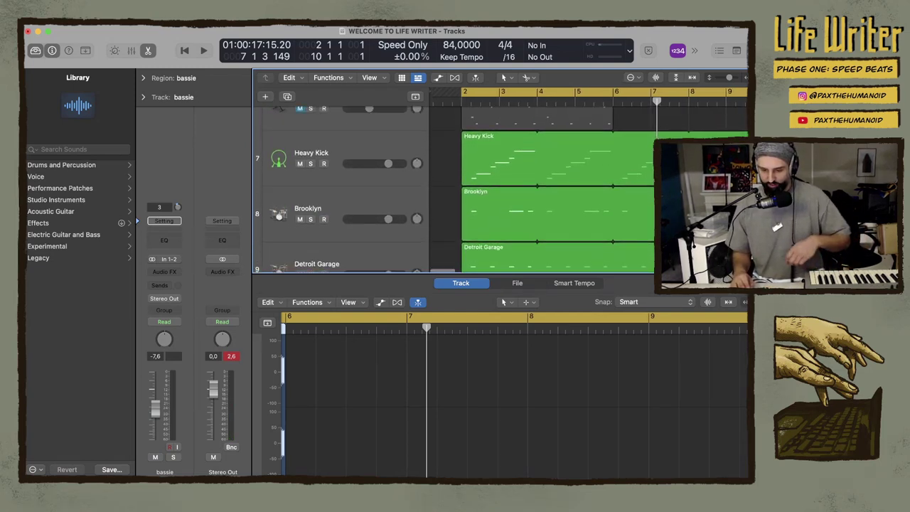
drag(496, 275, 498, 392)
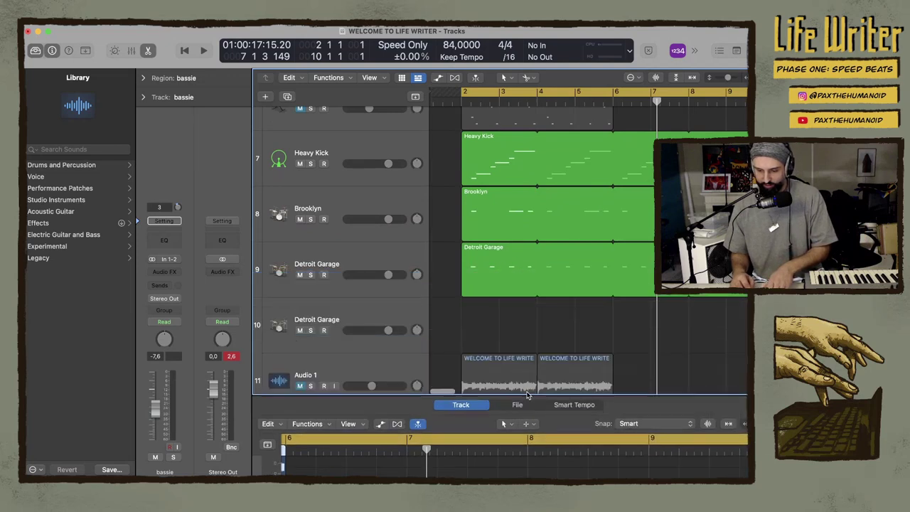
scroll(507, 271, up, 4)
scroll(507, 270, up, 1)
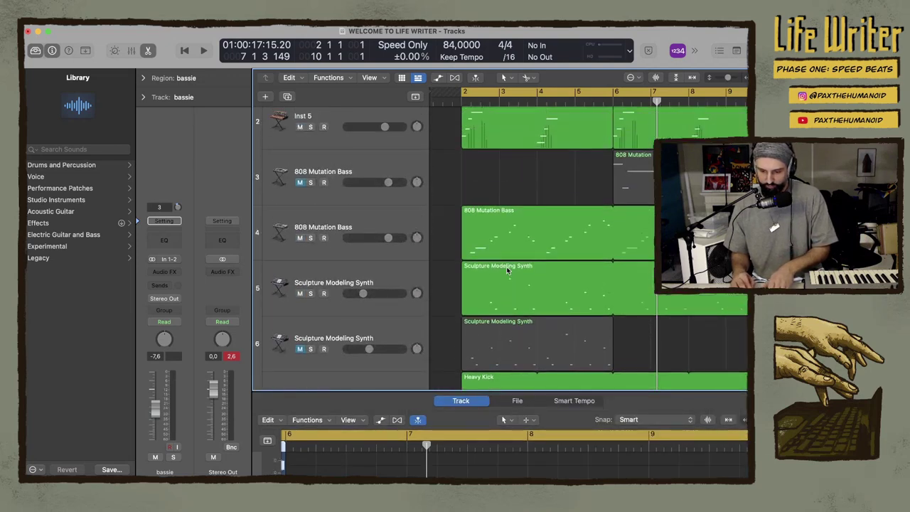
click(300, 239)
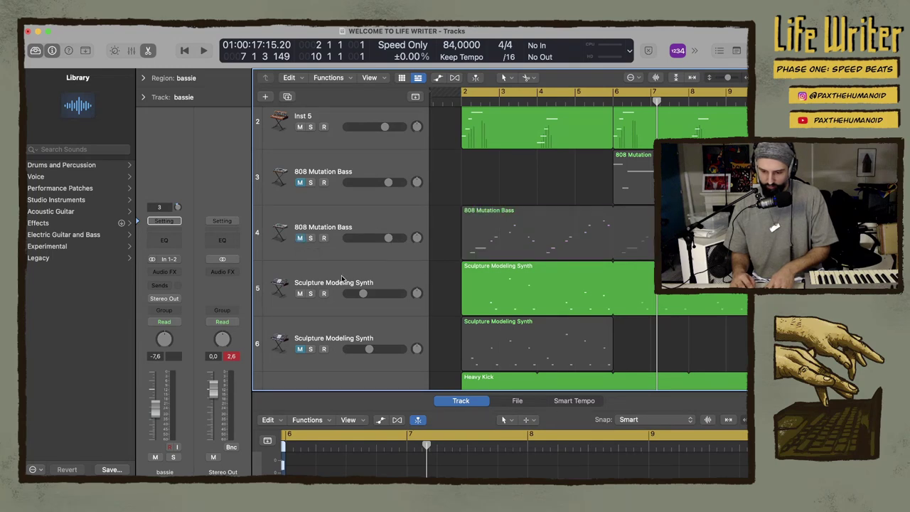
Unmute the Audio 1 track and rename it with the bassist's first name followed by "zijn bassie"
scroll(455, 269, down, 12)
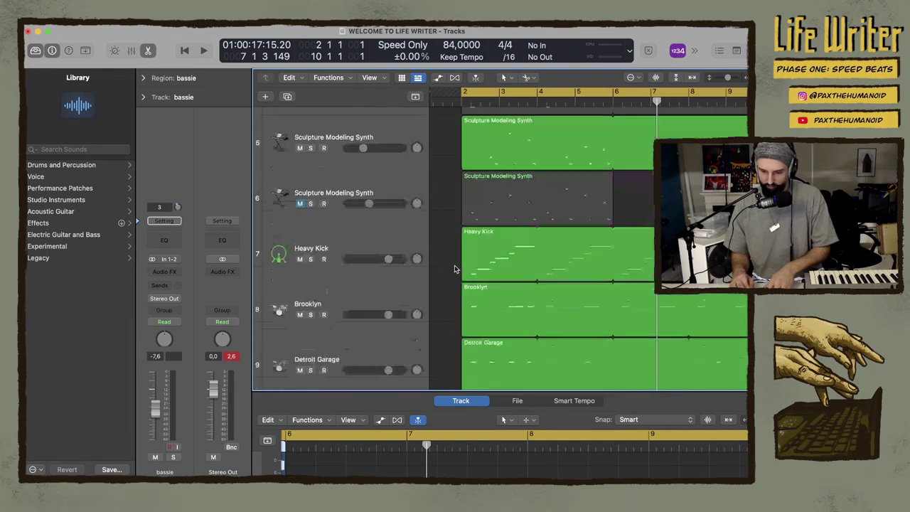
scroll(456, 268, down, 2)
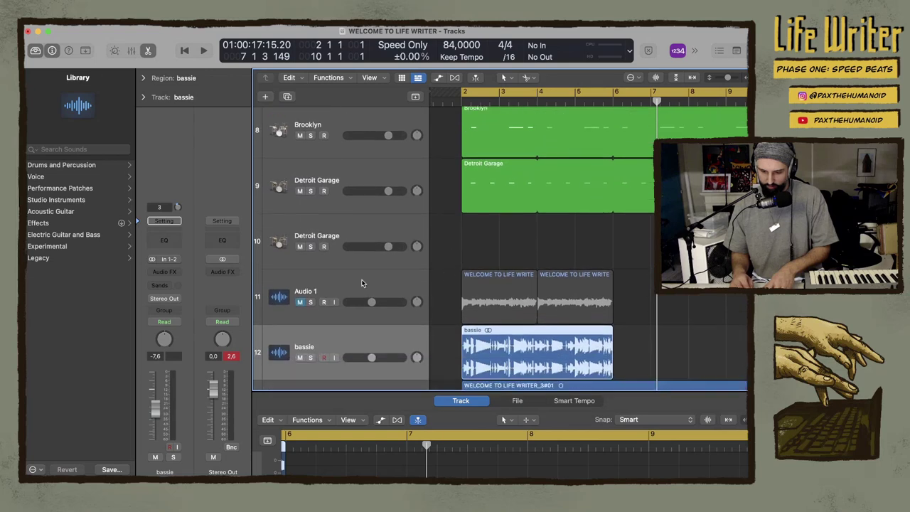
click(299, 303)
double_click(304, 292)
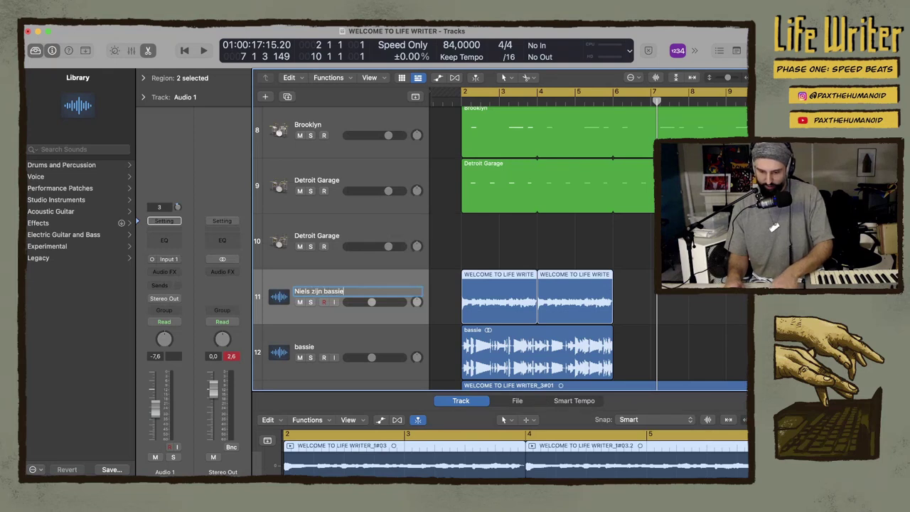
Play the project and raise the volume of track 11 to about -2.9 dB
key(shift+space)
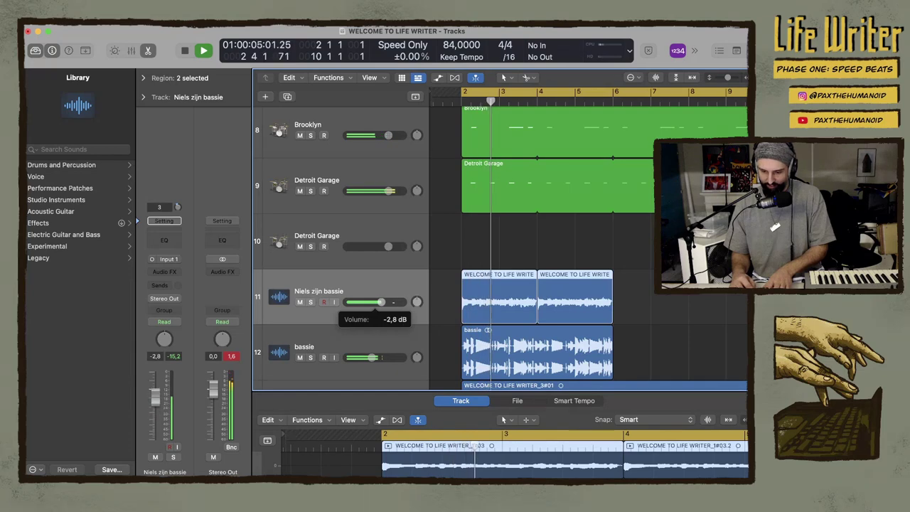
drag(372, 302, 381, 302)
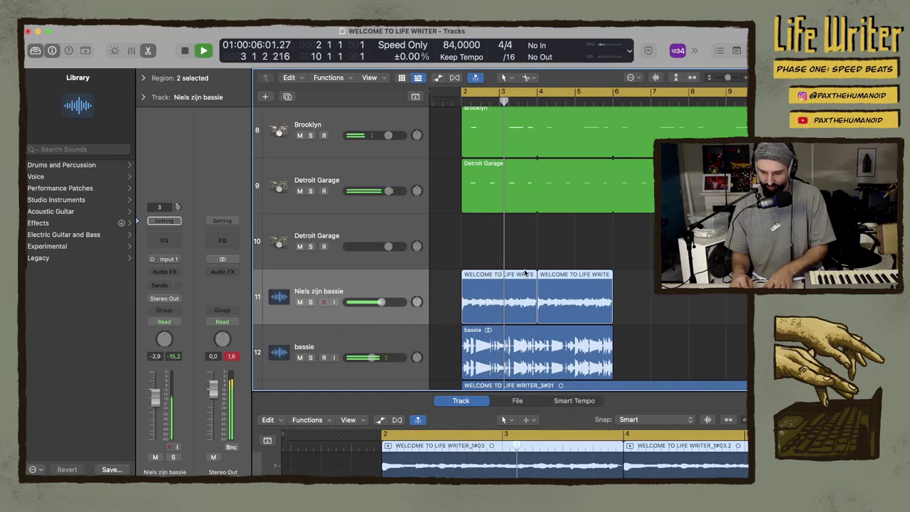
click(614, 269)
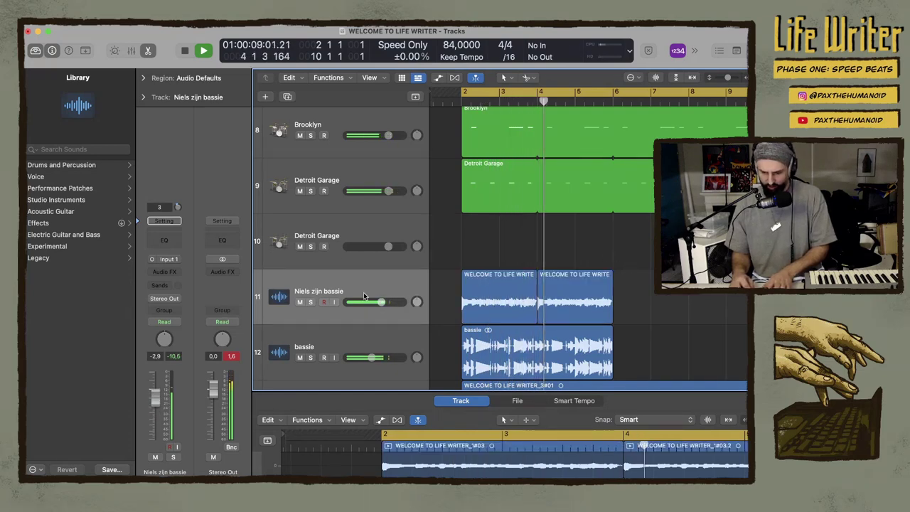
Mute Heavy Kick, raise the volume of track 11 to about +2.7 dB and stop playback
scroll(325, 171, up, 1)
scroll(325, 171, up, 3)
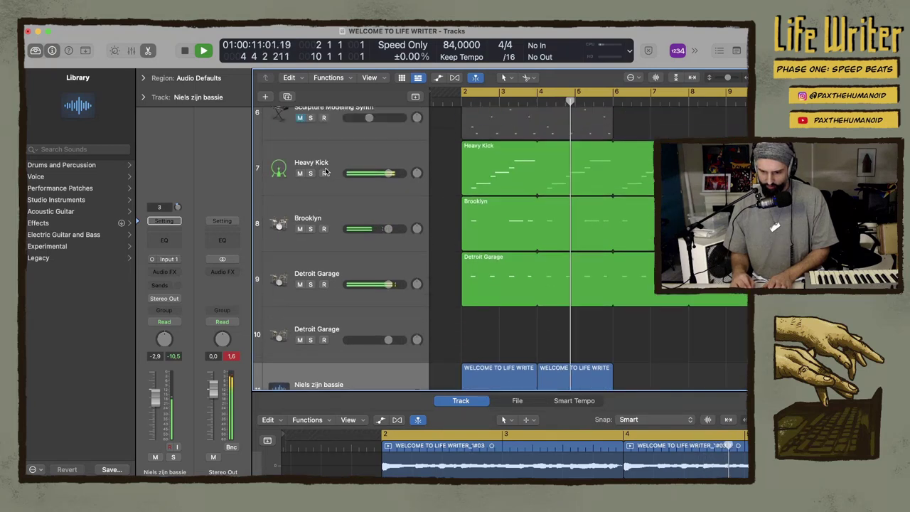
scroll(404, 283, down, 4)
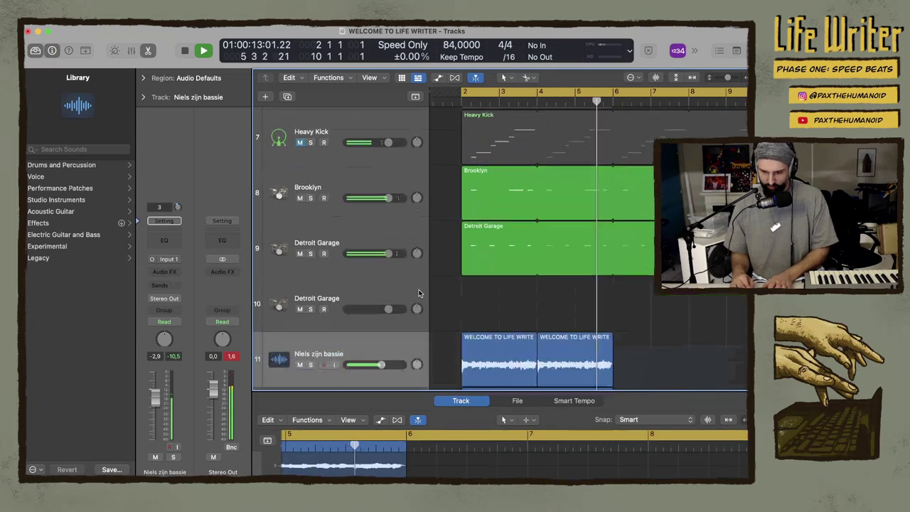
click(380, 304)
drag(380, 305, 395, 304)
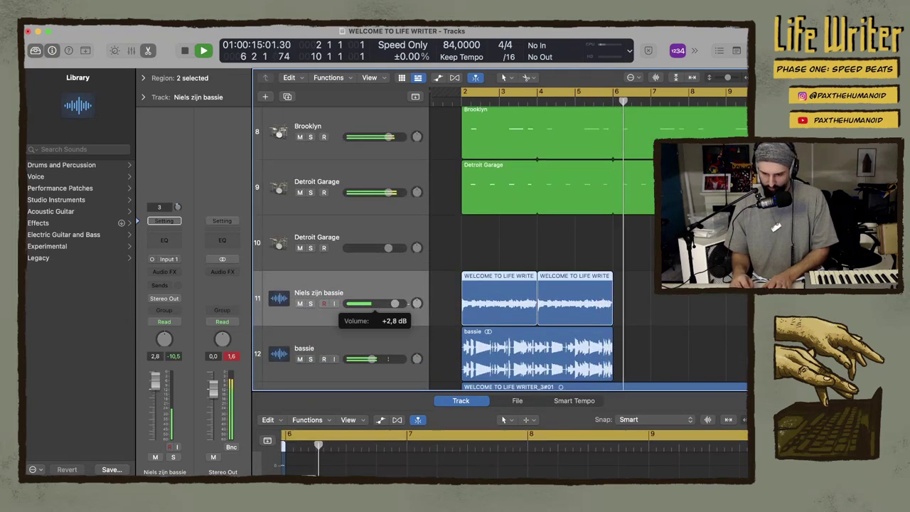
key(space)
Delete the second region on track 11, loop the remaining region past bar 9 and play the result
click(571, 284)
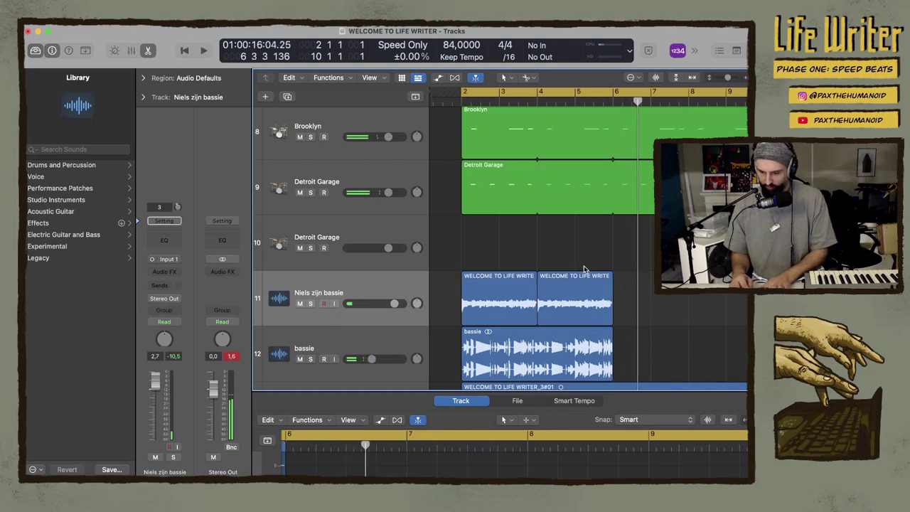
mouse_move(570, 285)
mouse_down()
mouse_move(604, 284)
mouse_move(563, 279)
mouse_up()
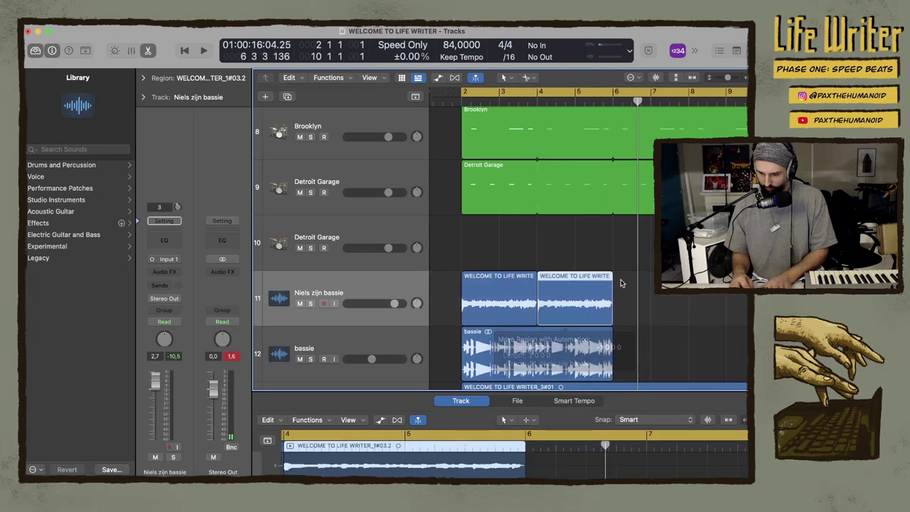
click(575, 270)
click(593, 283)
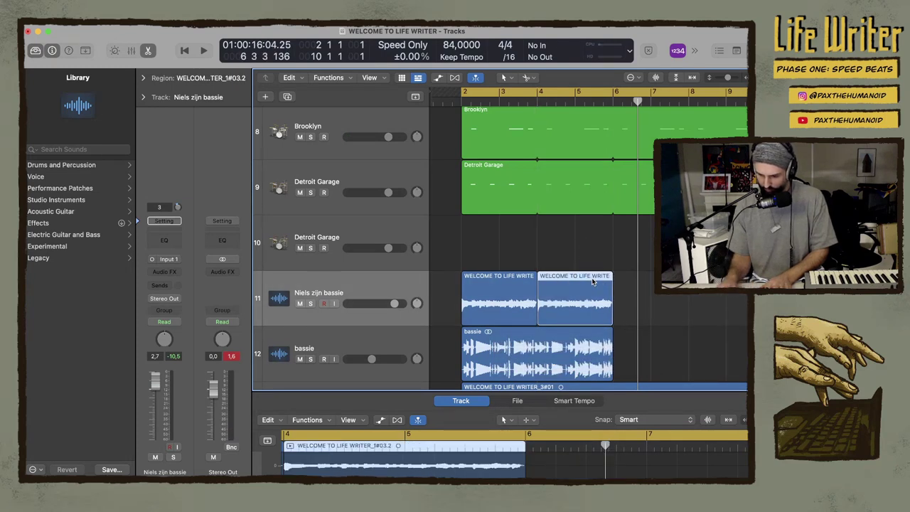
key(Delete)
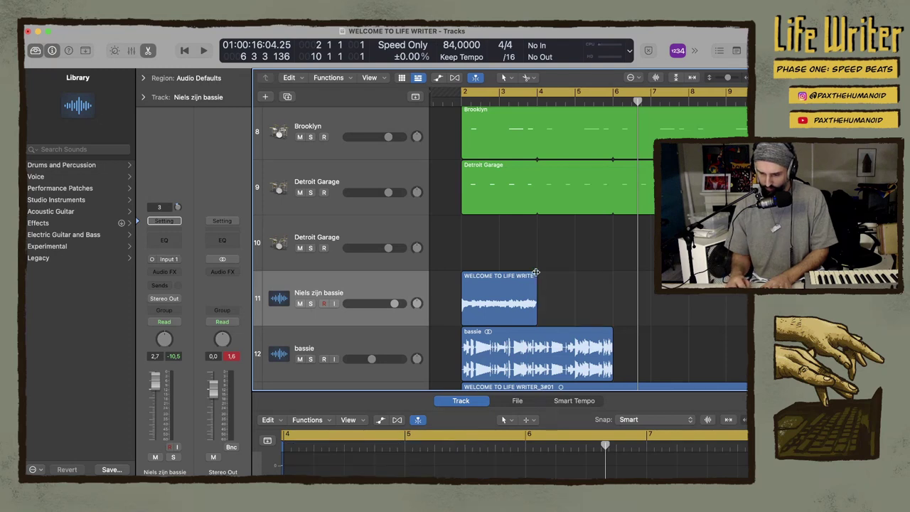
drag(539, 291, 742, 298)
key(space)
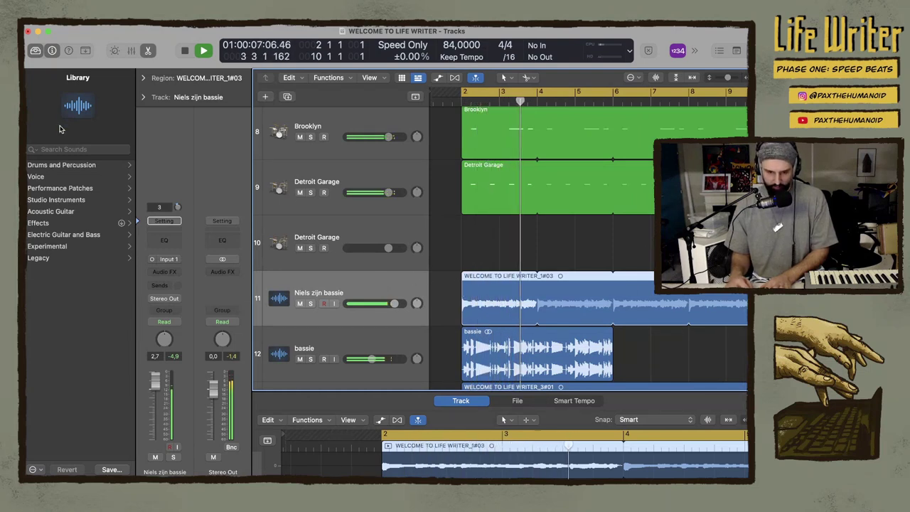
Lower the volume of track 11 to about -11.6 dB and restart playback
click(149, 95)
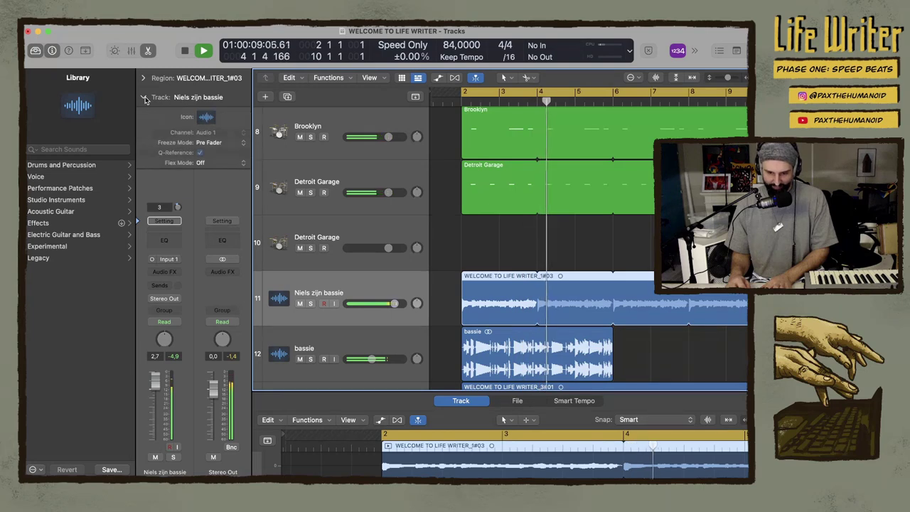
click(149, 95)
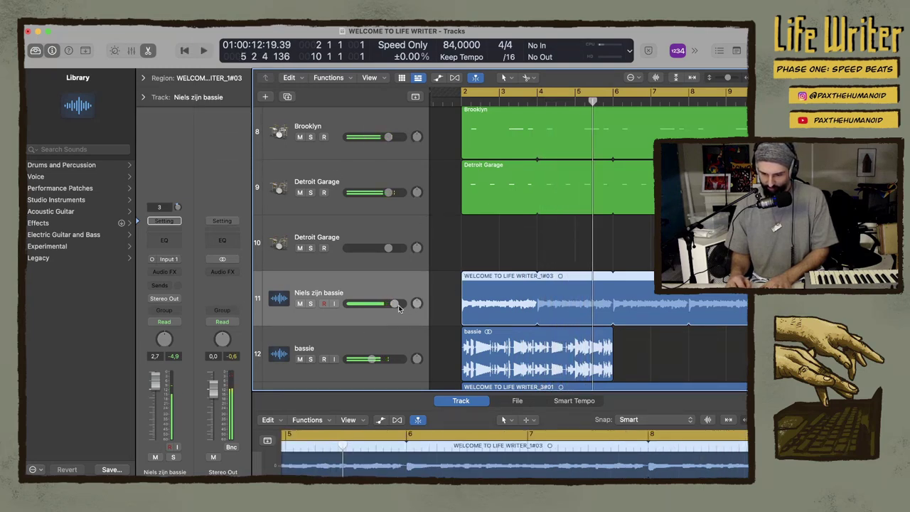
drag(396, 304, 366, 304)
key(space)
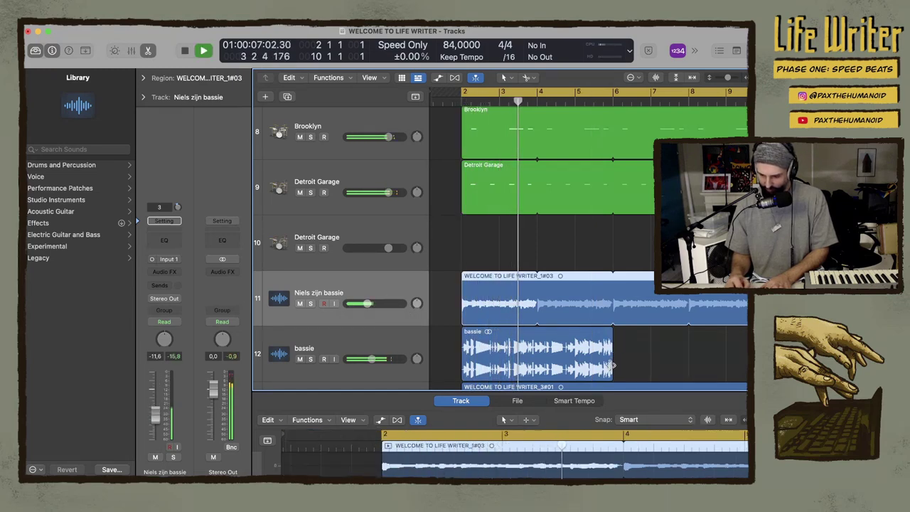
Loop the bassie region past bar 9, raise its track's volume and set track 11 to about -8.4 dB
drag(613, 340, 747, 387)
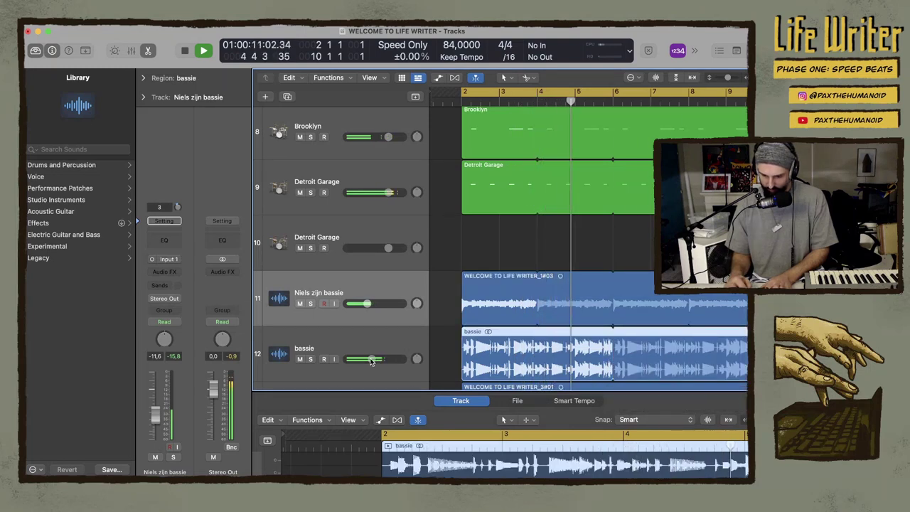
drag(371, 358, 389, 359)
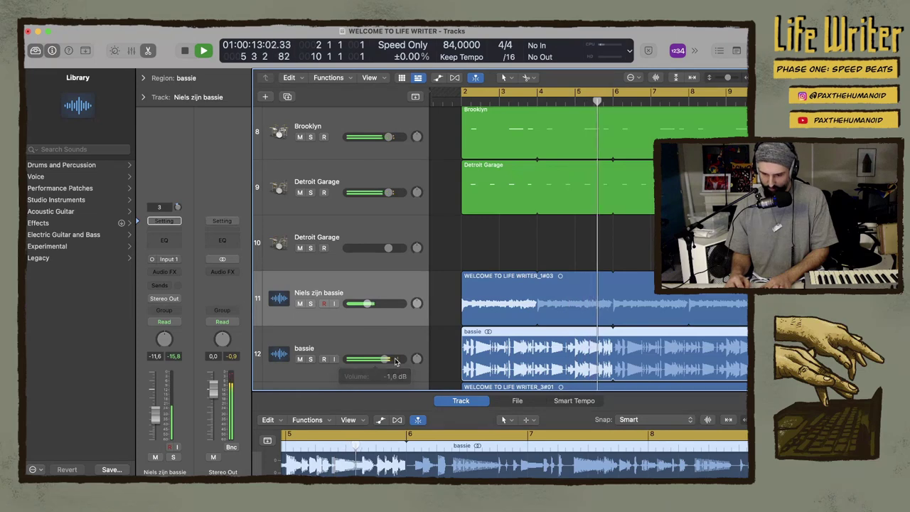
drag(366, 303, 371, 304)
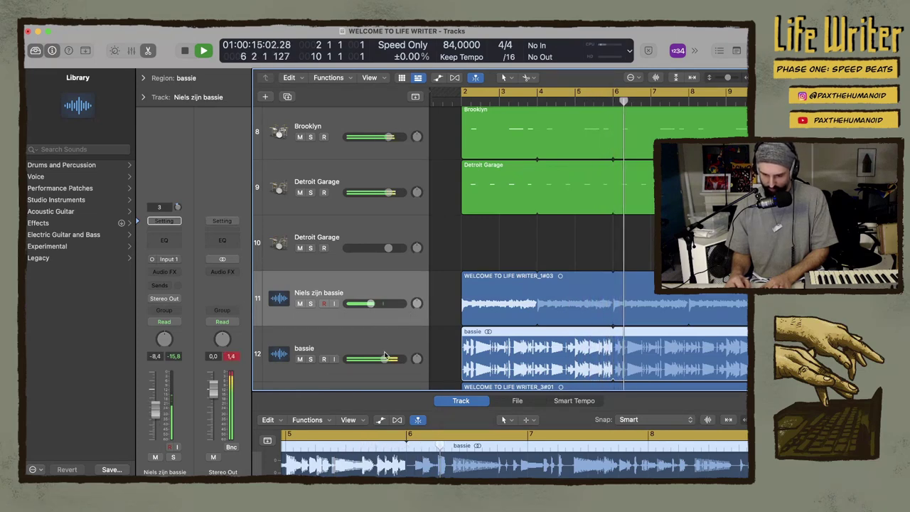
drag(384, 358, 382, 358)
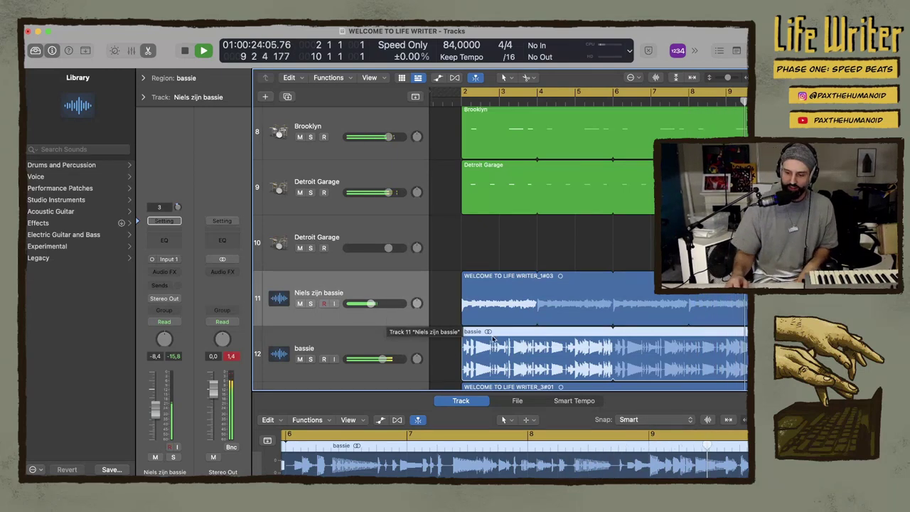
Replay the beat from the start and raise the bassie track's volume slightly further
key(space)
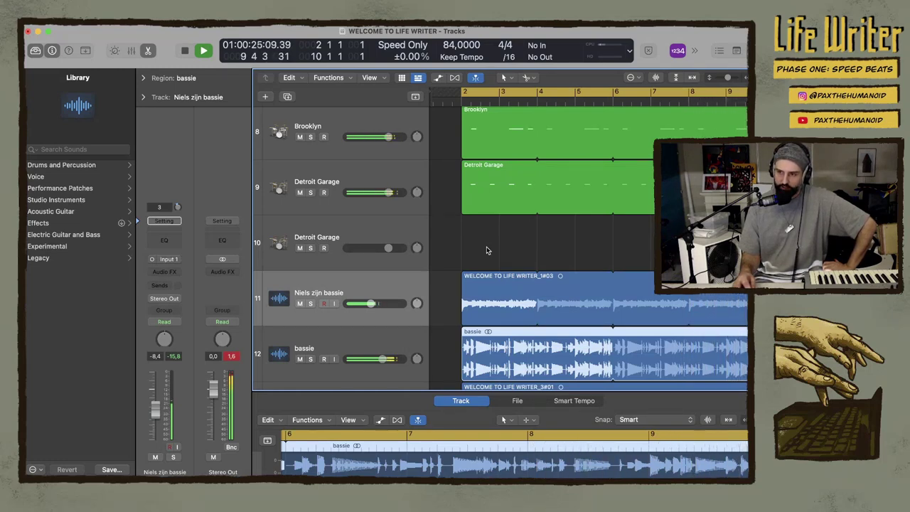
key(Return)
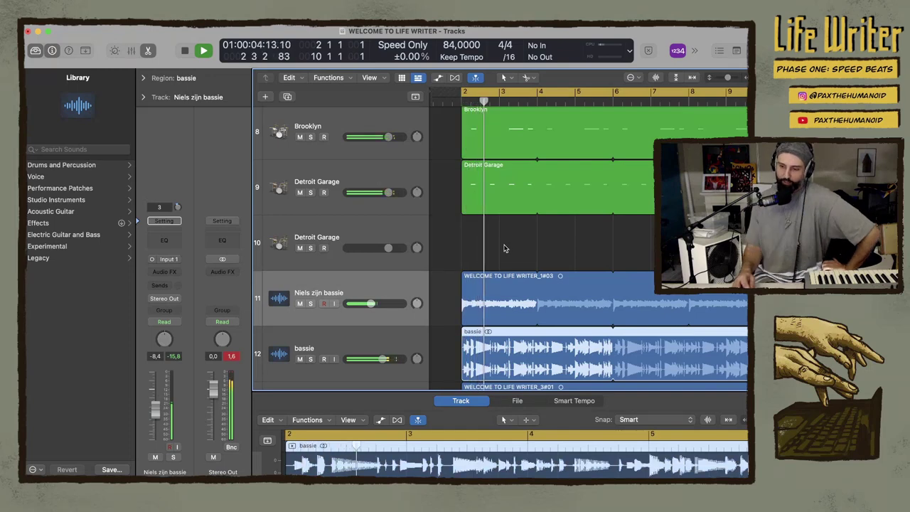
click(384, 359)
drag(384, 358, 388, 358)
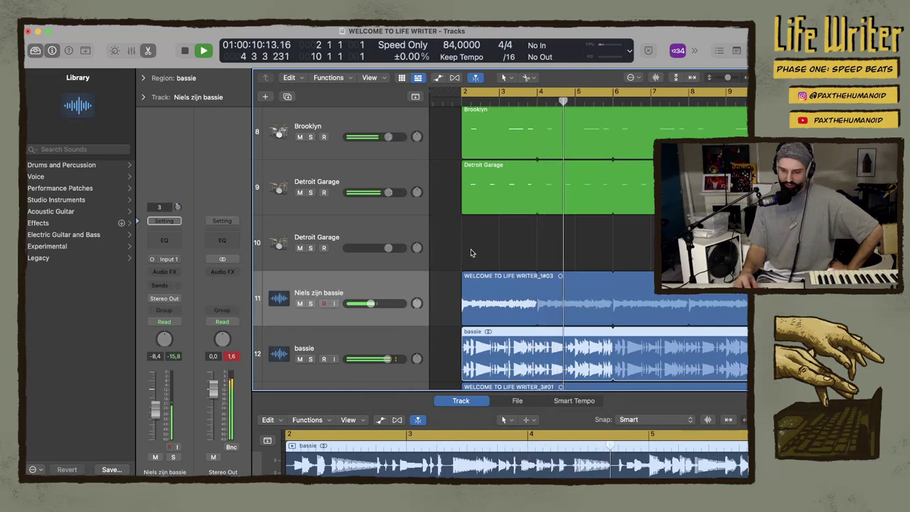
Unmute Heavy Kick and shorten the Decay of its Drum Synth
scroll(471, 253, up, 1)
scroll(471, 253, up, 5)
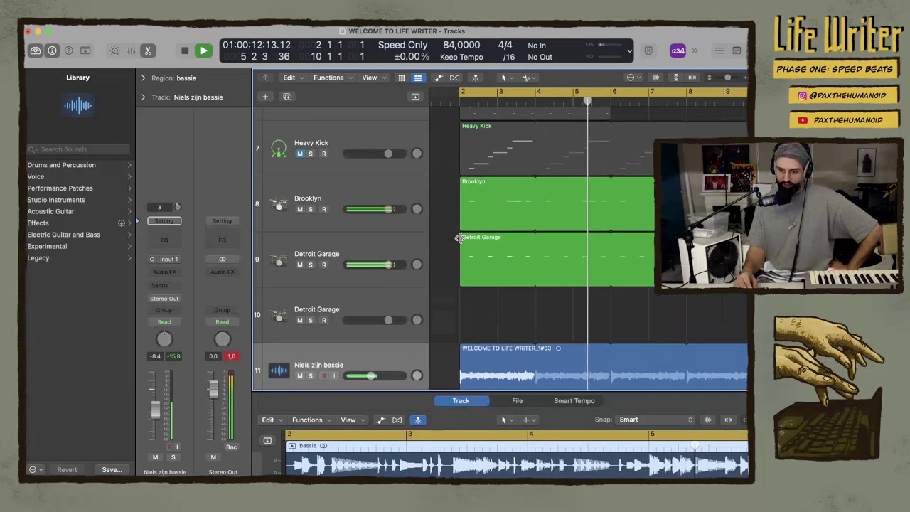
click(299, 154)
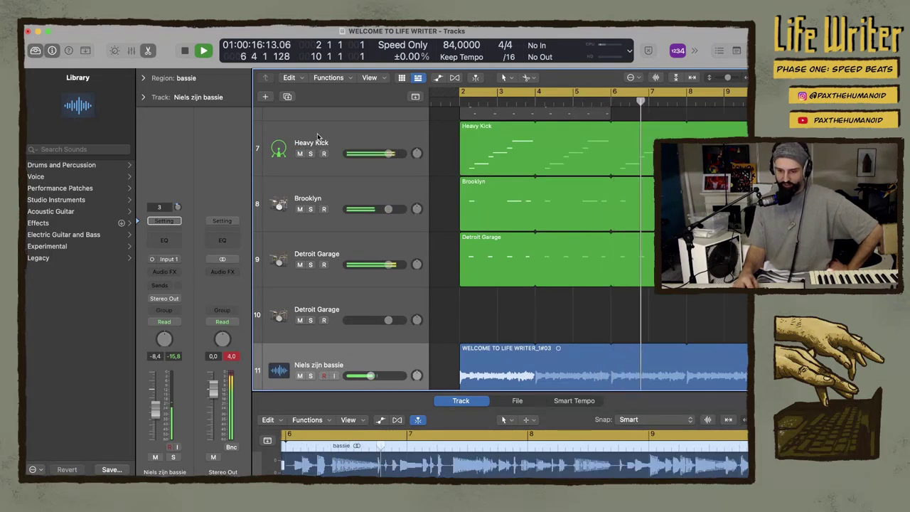
click(362, 131)
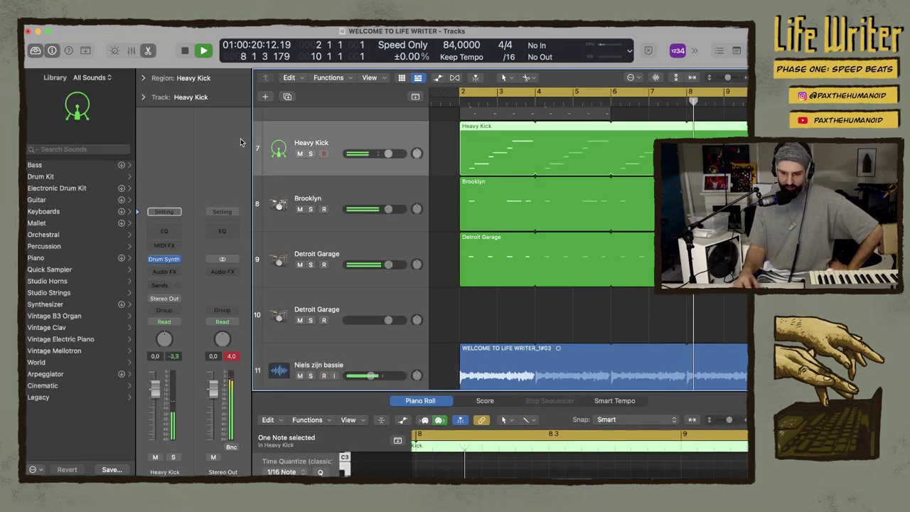
click(166, 261)
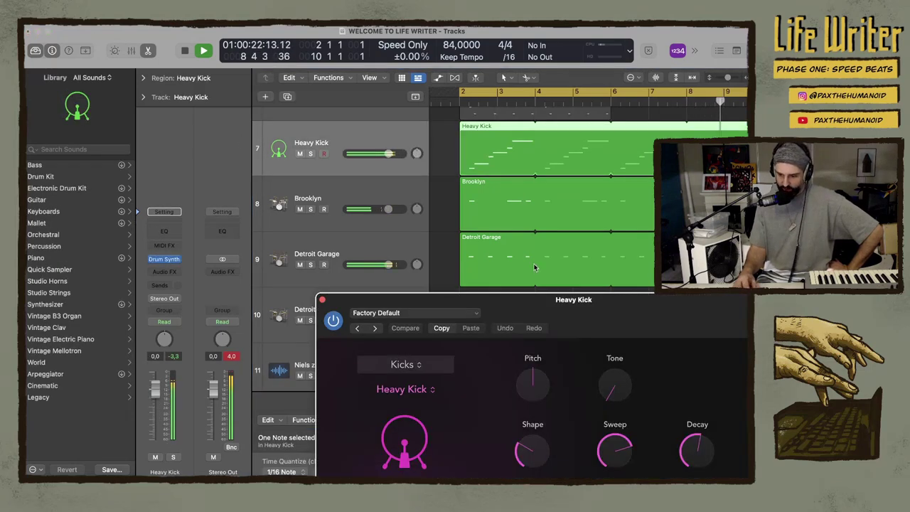
drag(540, 304, 361, 163)
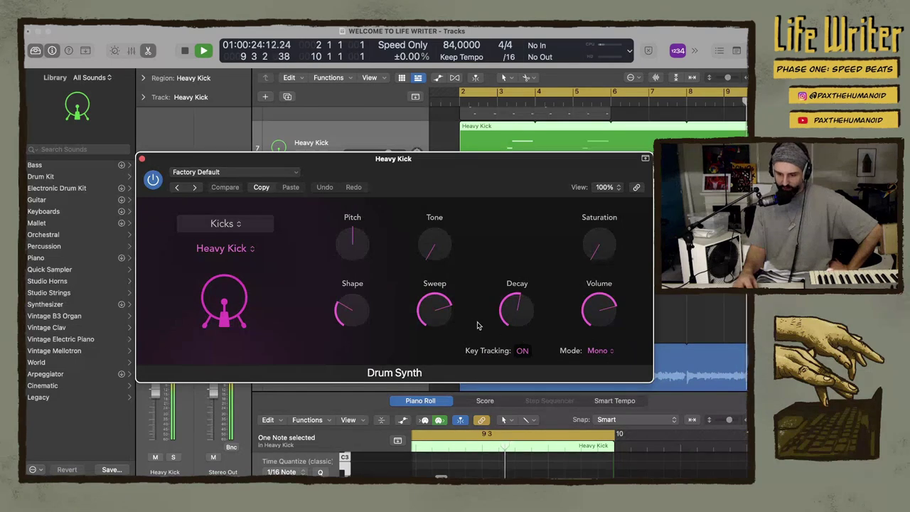
drag(527, 310, 518, 346)
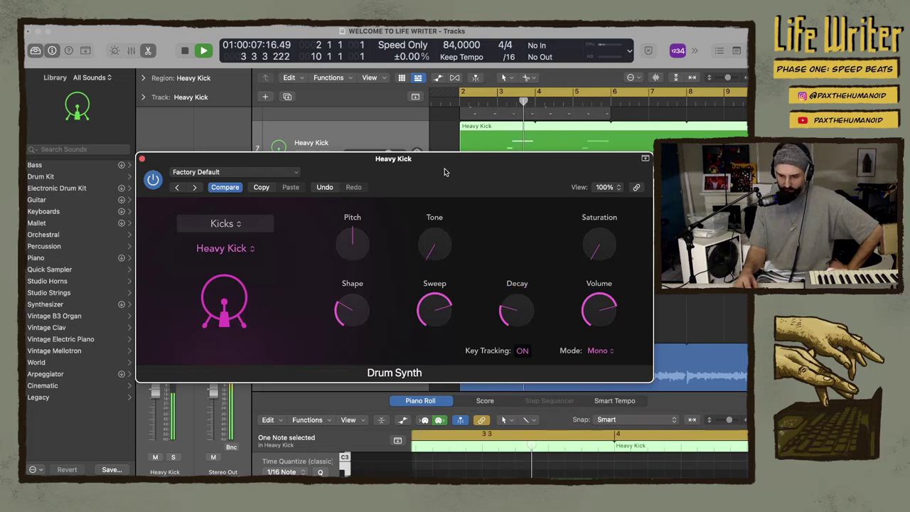
click(142, 159)
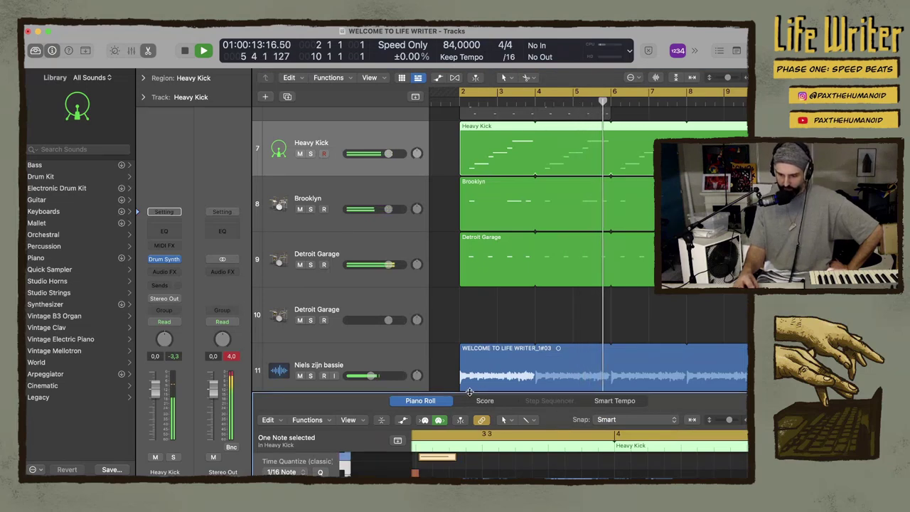
Enlarge the Piano Roll and review the Heavy Kick notes across bars 2 and 3
drag(459, 393, 457, 196)
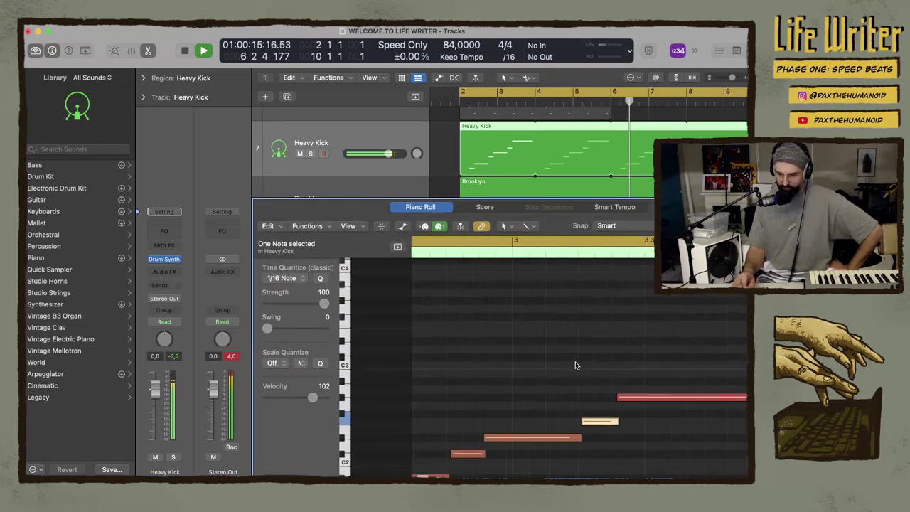
click(676, 399)
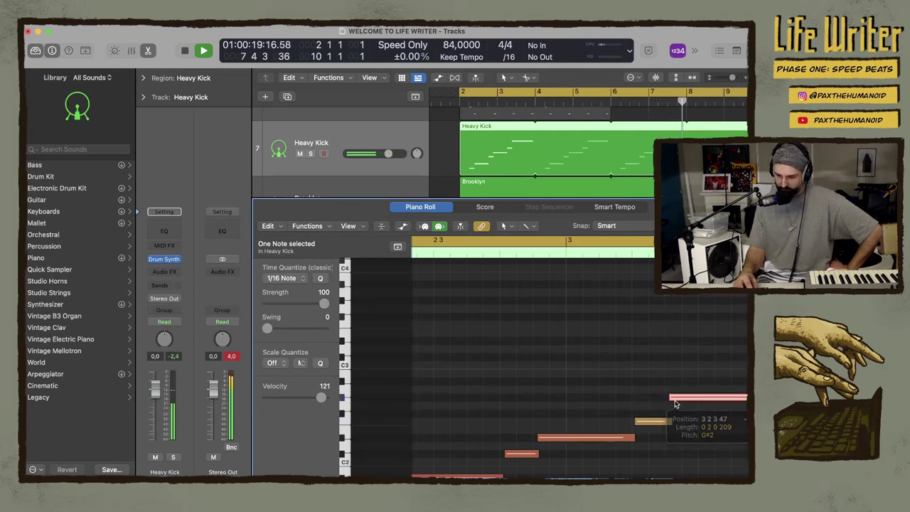
scroll(569, 391, left, 5)
scroll(570, 391, down, 3)
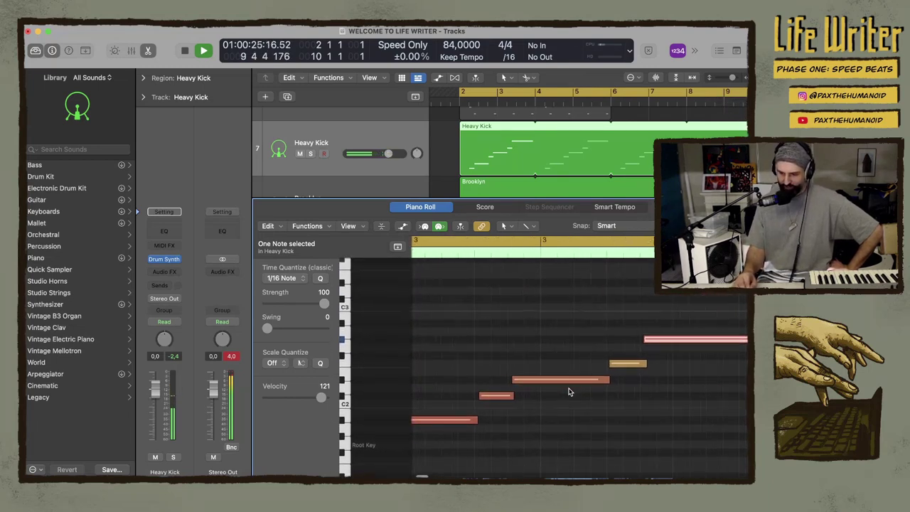
scroll(555, 384, left, 1)
scroll(555, 384, down, 1)
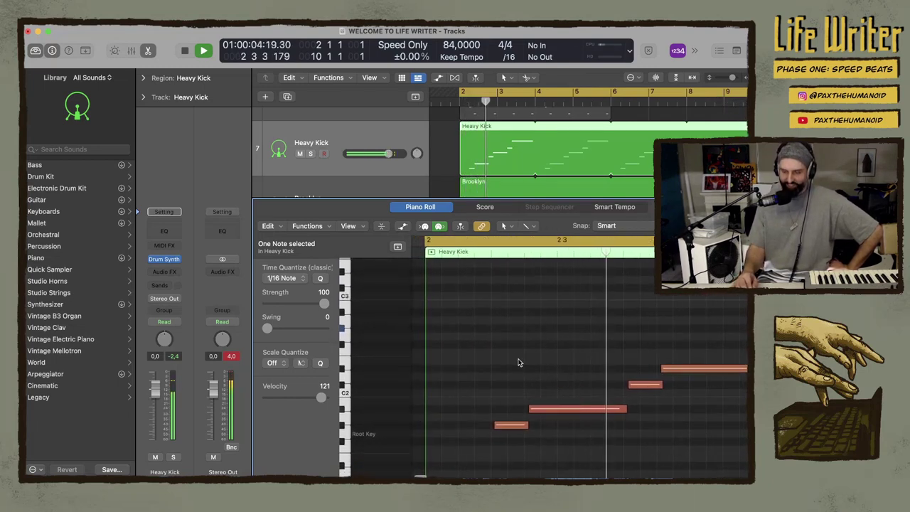
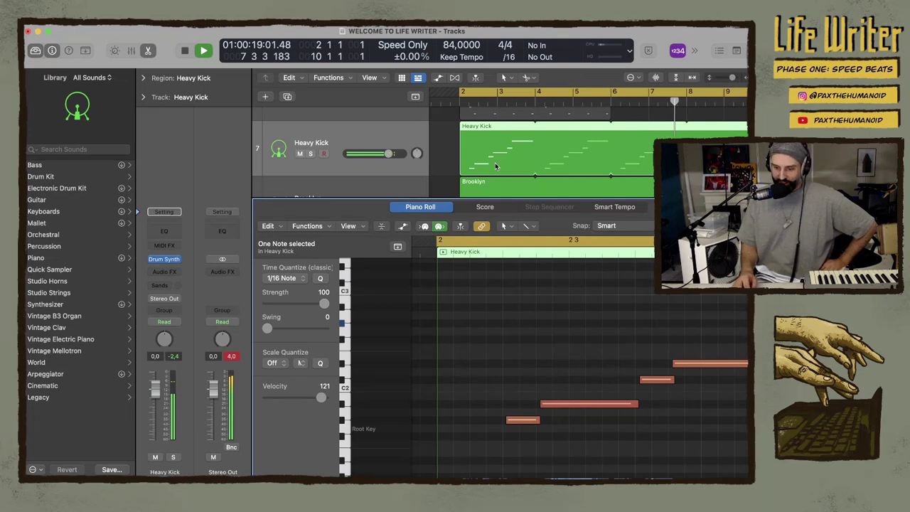
Shrink the editor and cut back the bassie region's loop on the timeline so it ends at bar 6
drag(451, 198, 452, 387)
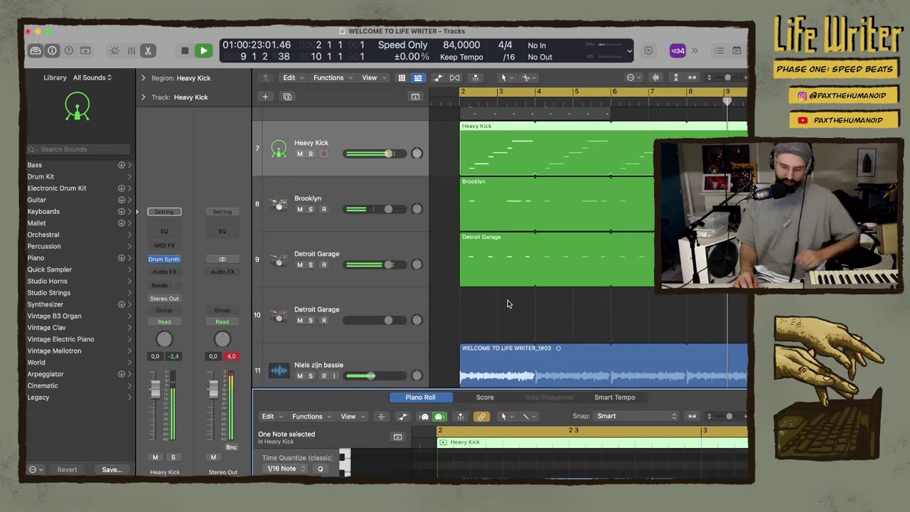
scroll(508, 304, down, 3)
scroll(508, 304, down, 4)
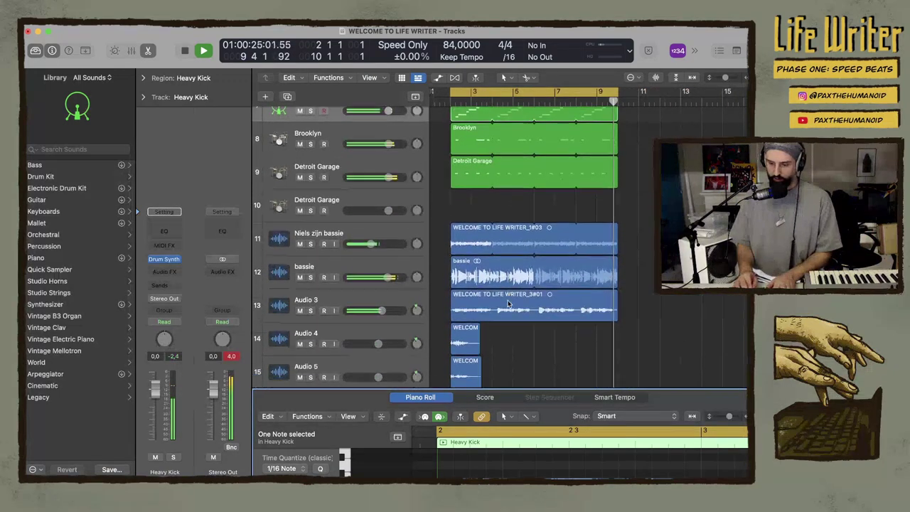
scroll(508, 304, up, 3)
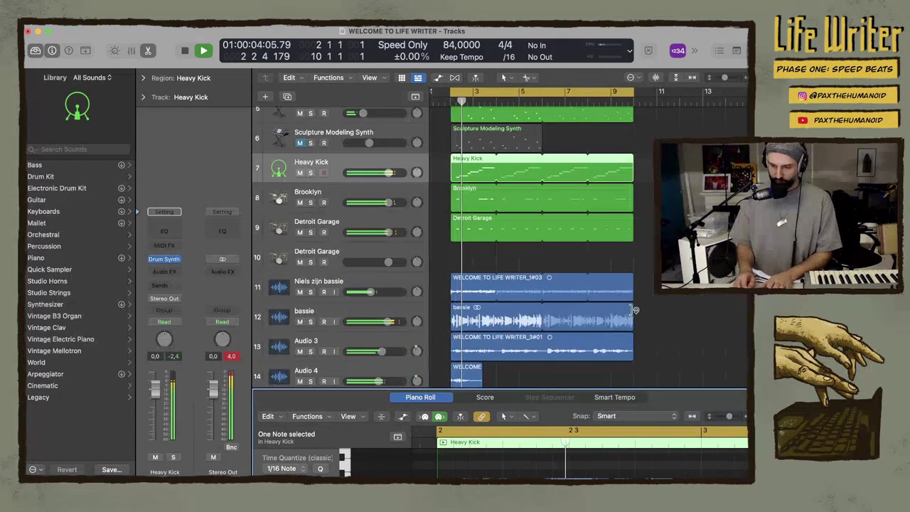
drag(633, 311, 542, 322)
scroll(557, 236, up, 1)
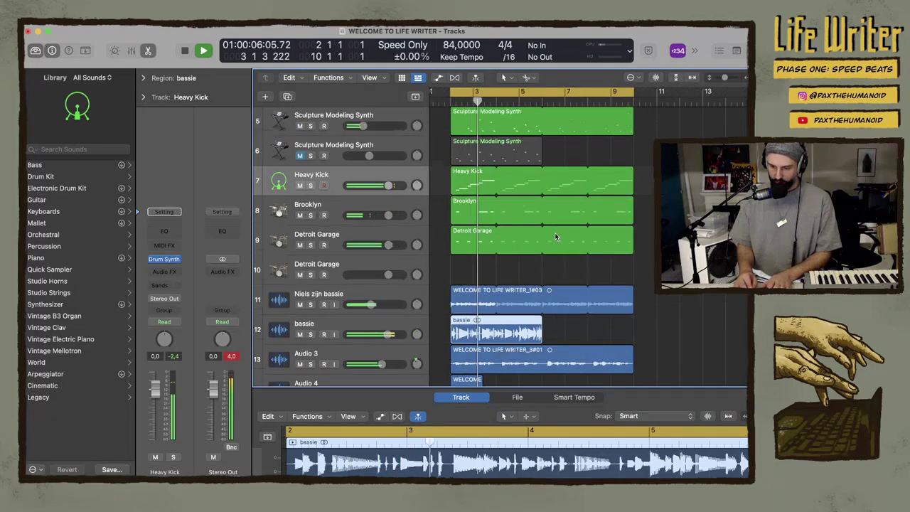
mouse_move(478, 333)
mouse_down()
mouse_move(569, 335)
mouse_move(478, 335)
mouse_up()
Remove the loop from the 808 Mutation Bass region on track 4, move it to start at bar 6, unmute it and hide the editor
scroll(511, 272, up, 2)
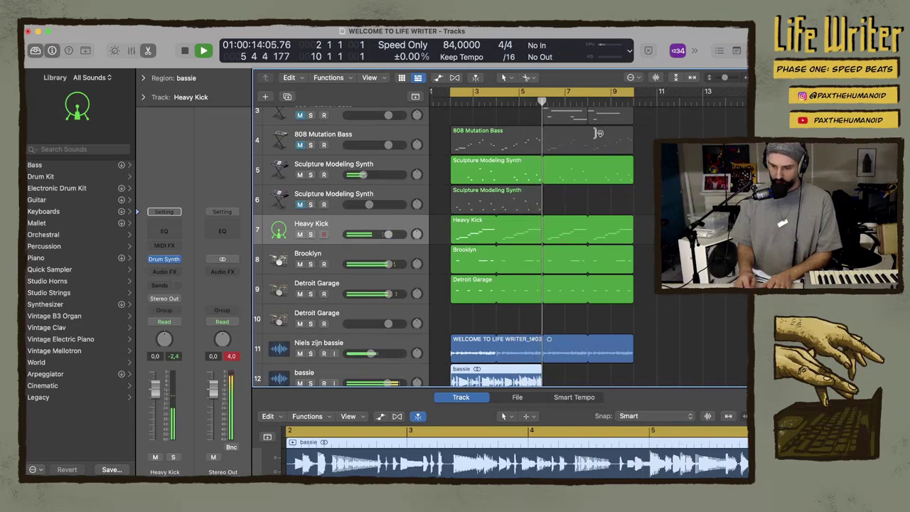
drag(599, 133, 548, 145)
drag(490, 133, 575, 134)
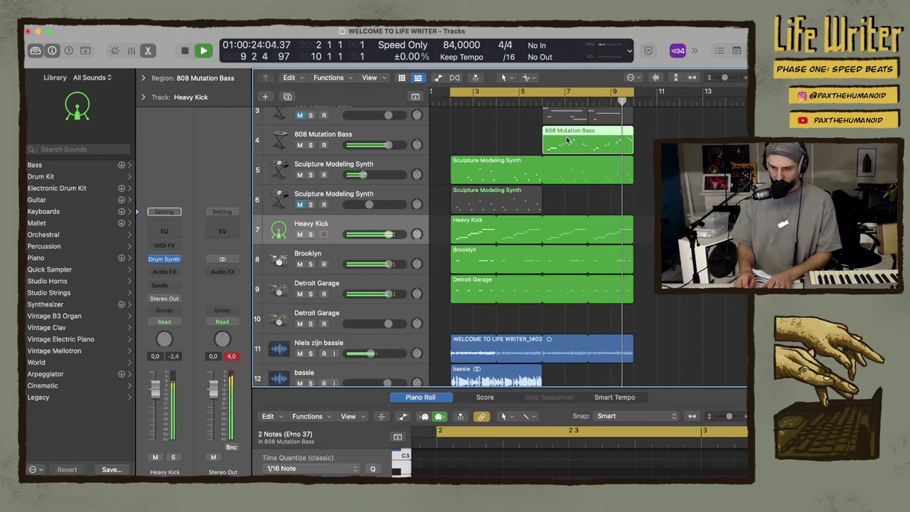
key(e)
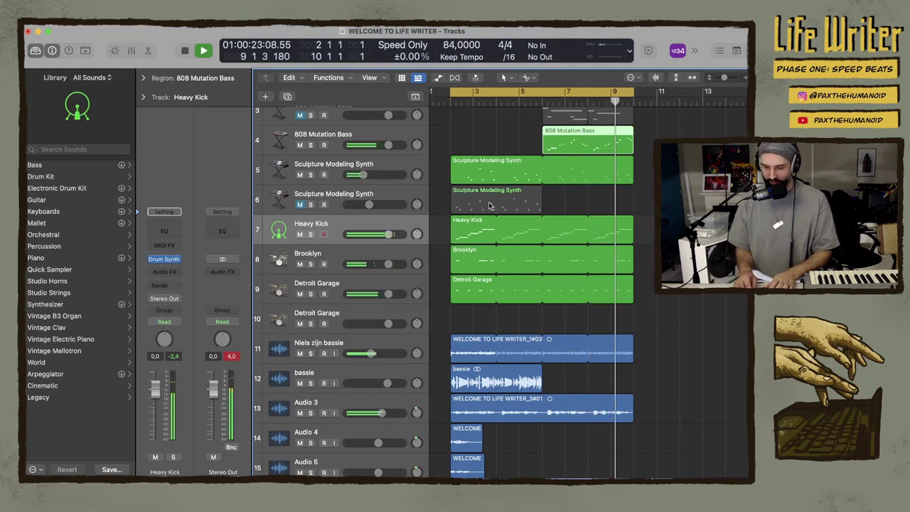
Move the WELCOME TO LIFE WRITER_1#03 region to bar 6, end its loop at bar 10, and briefly check Audio 3 in solo
drag(459, 350, 554, 353)
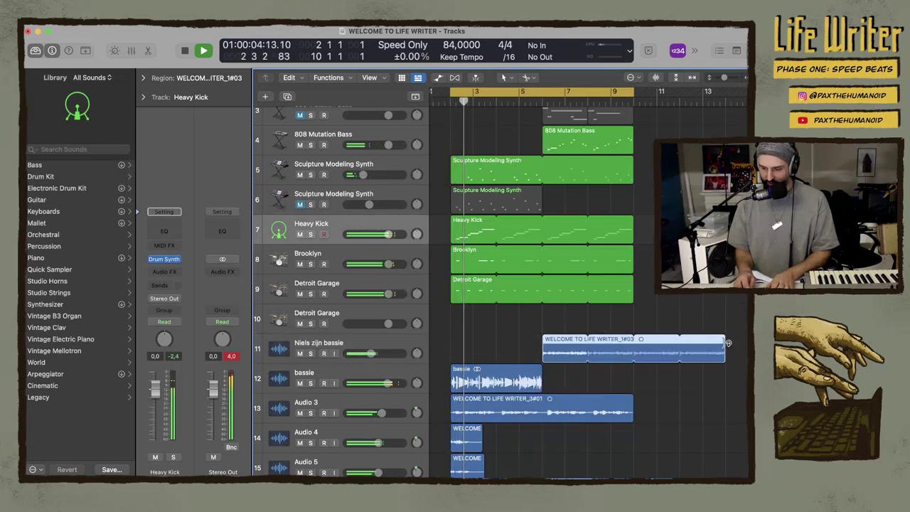
drag(728, 343, 633, 344)
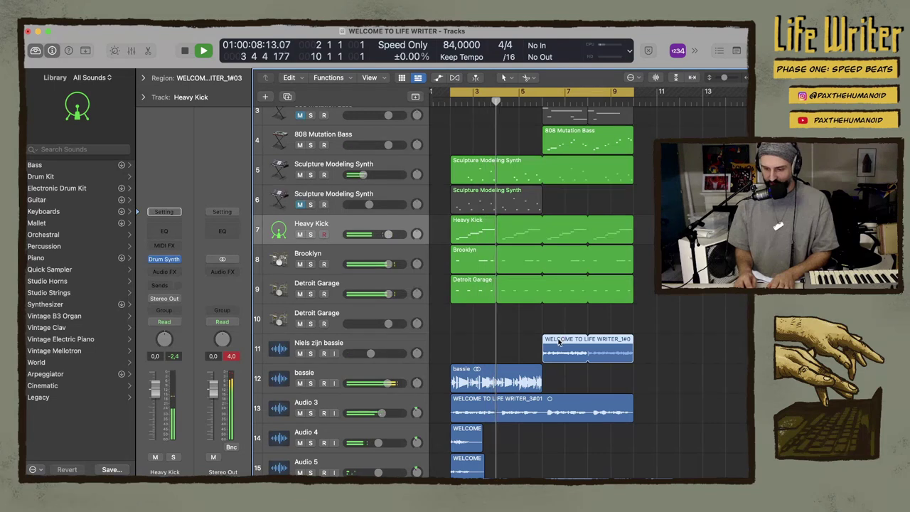
drag(559, 341, 559, 341)
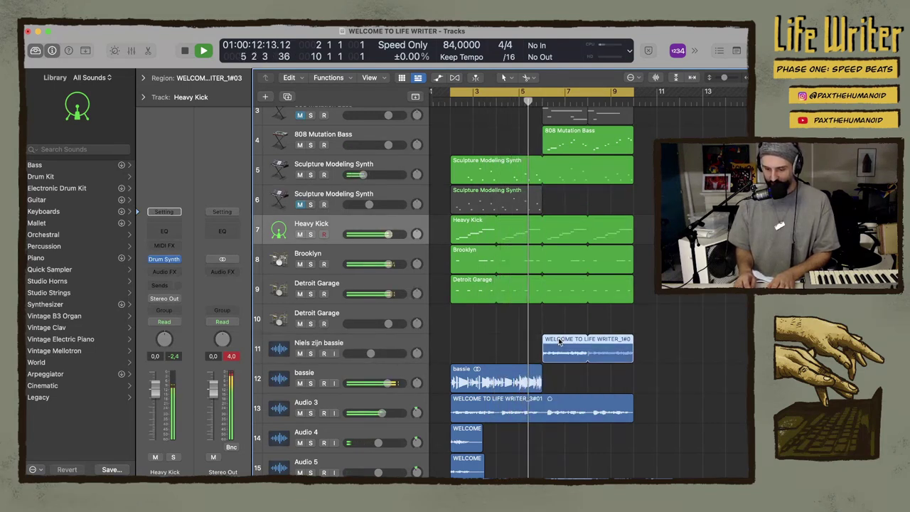
click(310, 413)
click(310, 414)
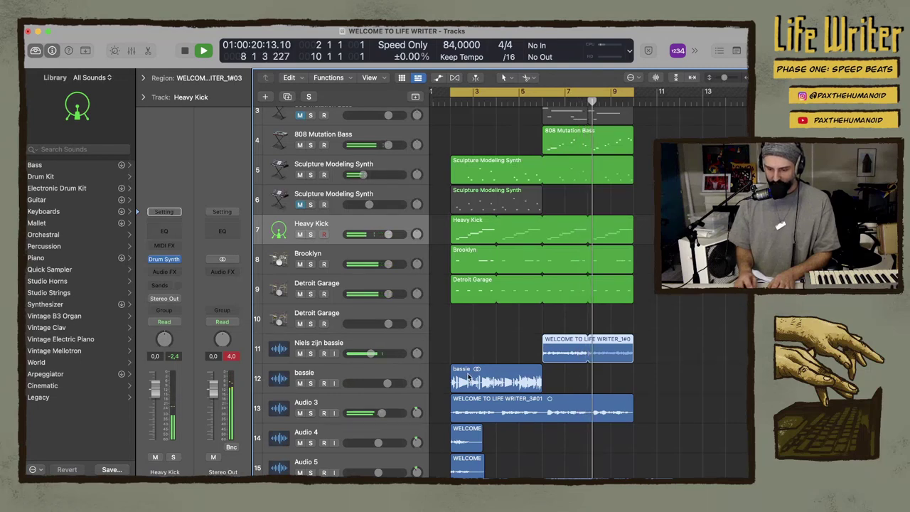
Rename track 11 to miauw and reorder the audio tracks, placing miauw below bassie and bassie directly under track 4, 808 Mutation Bass
double_click(318, 344)
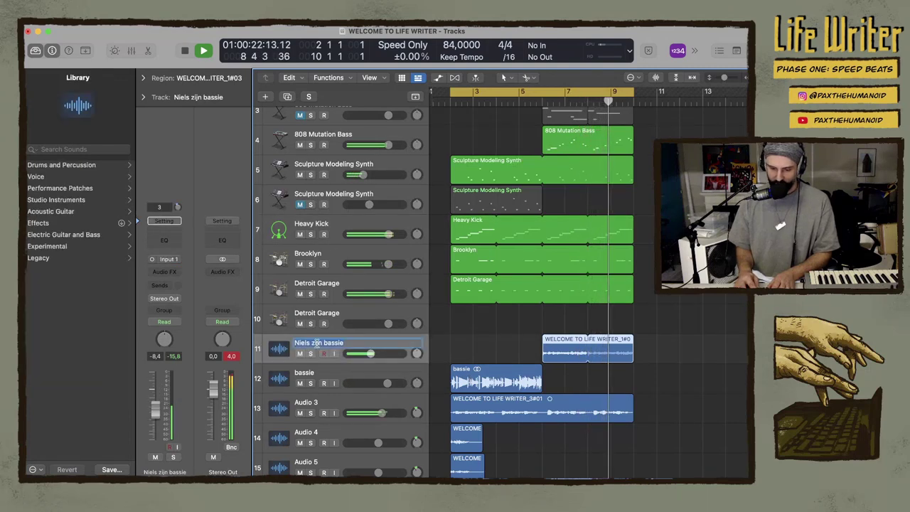
text(miau)
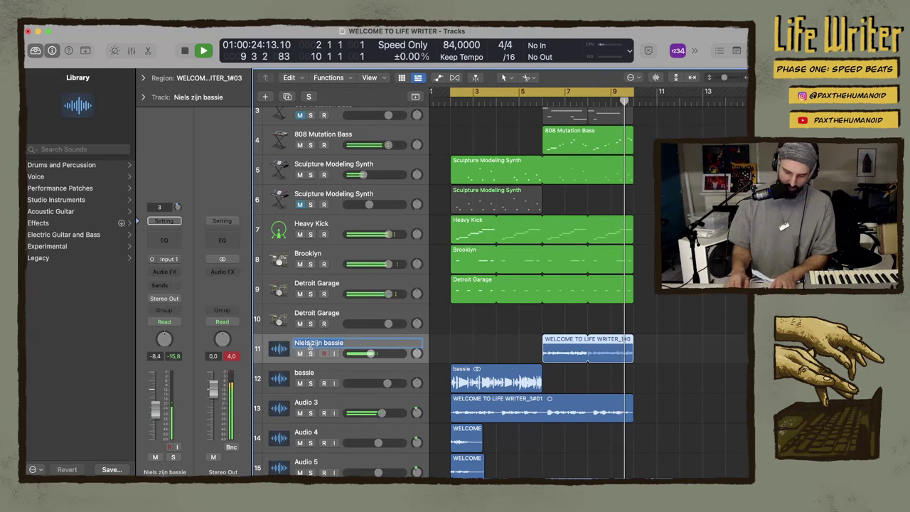
text(w)
key(Return)
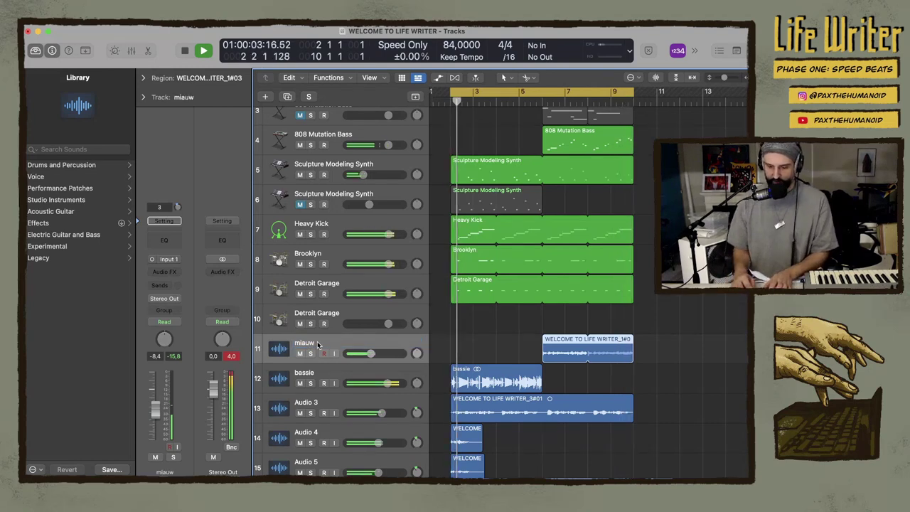
drag(317, 345, 317, 378)
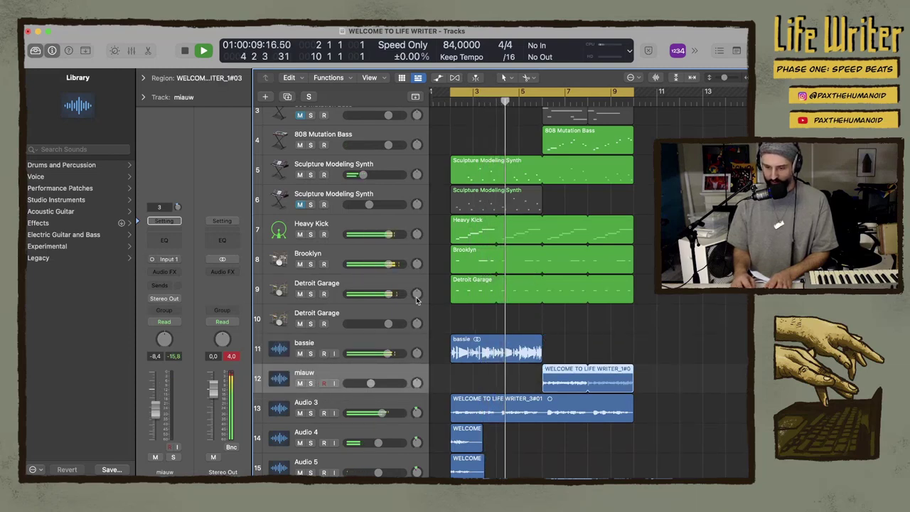
drag(360, 347, 353, 151)
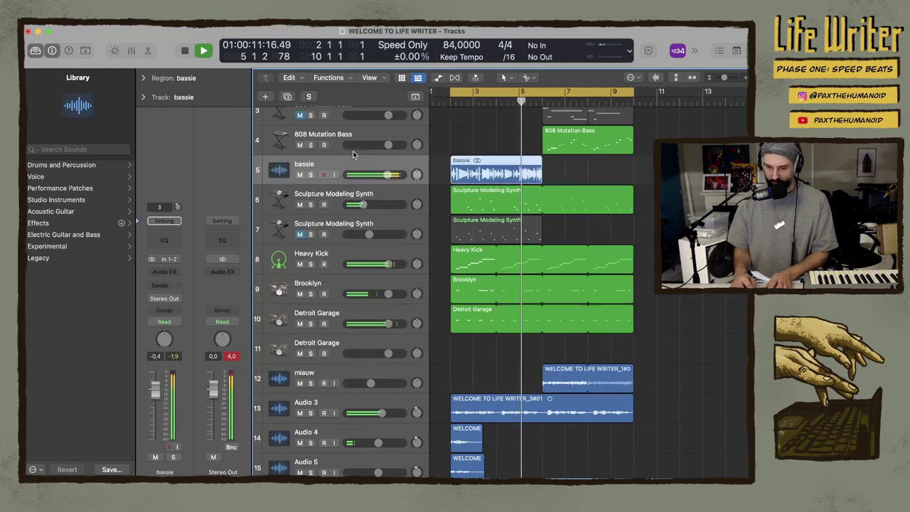
Open the 808 Mutation Bass region on track 4 in an enlarged Piano Roll, examine its notes and pick the high note after bar 7
drag(558, 138, 557, 137)
double_click(557, 137)
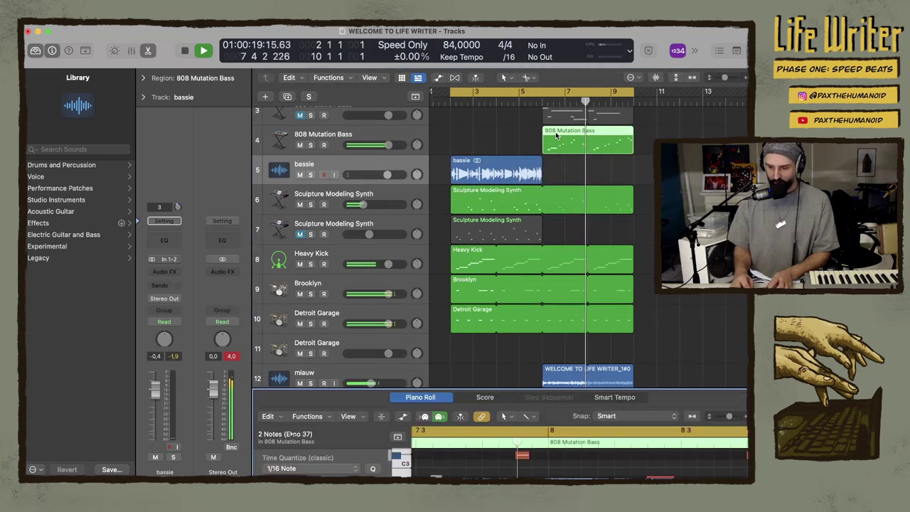
drag(542, 397, 516, 173)
scroll(537, 330, up, 8)
scroll(537, 330, down, 3)
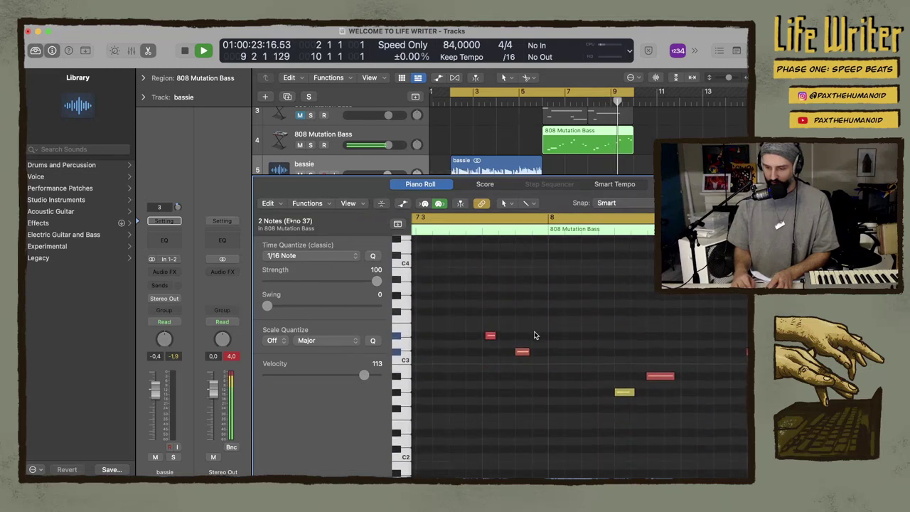
scroll(565, 346, down, 3)
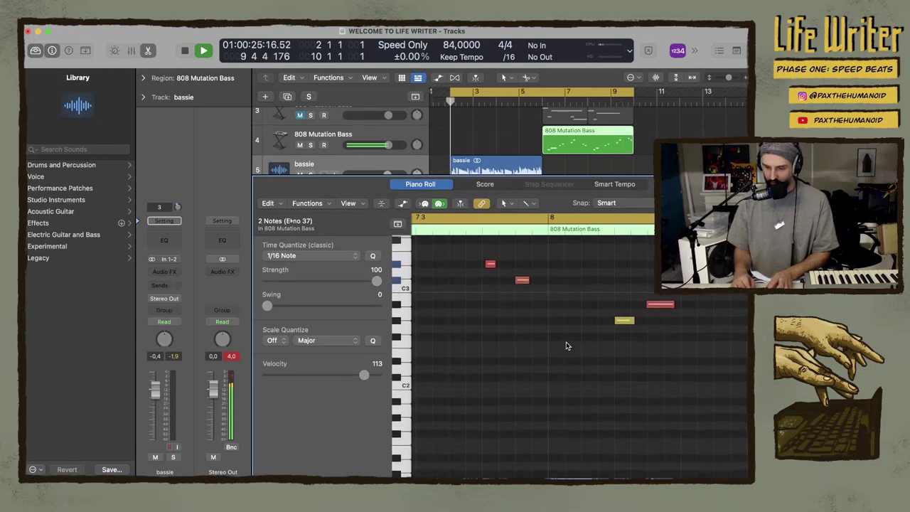
scroll(567, 347, up, 6)
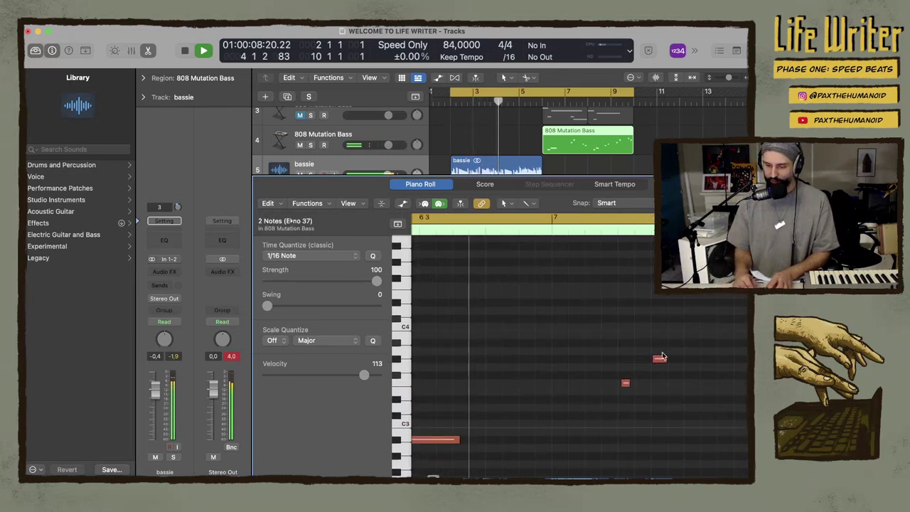
drag(662, 358, 740, 358)
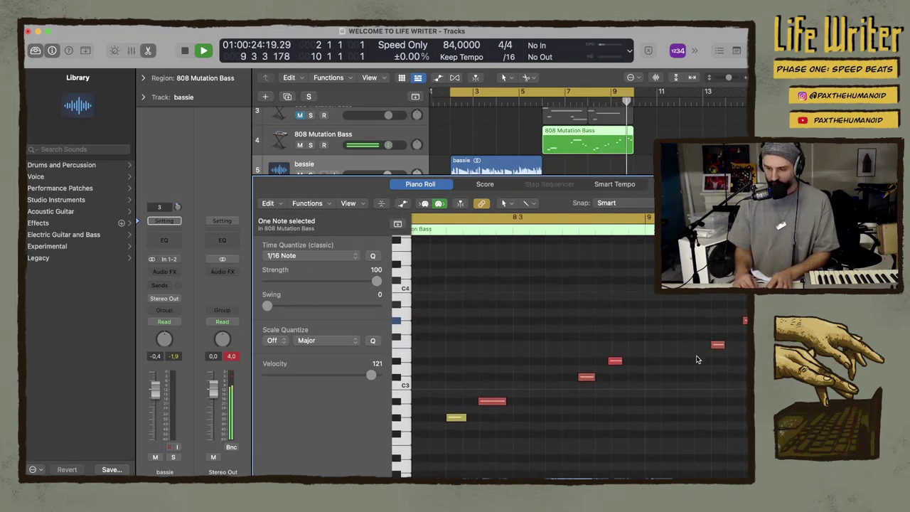
Look through the tracks from the bassie region to the Heavy Kick region, hide the editor and clear the selection
click(491, 162)
scroll(493, 145, down, 3)
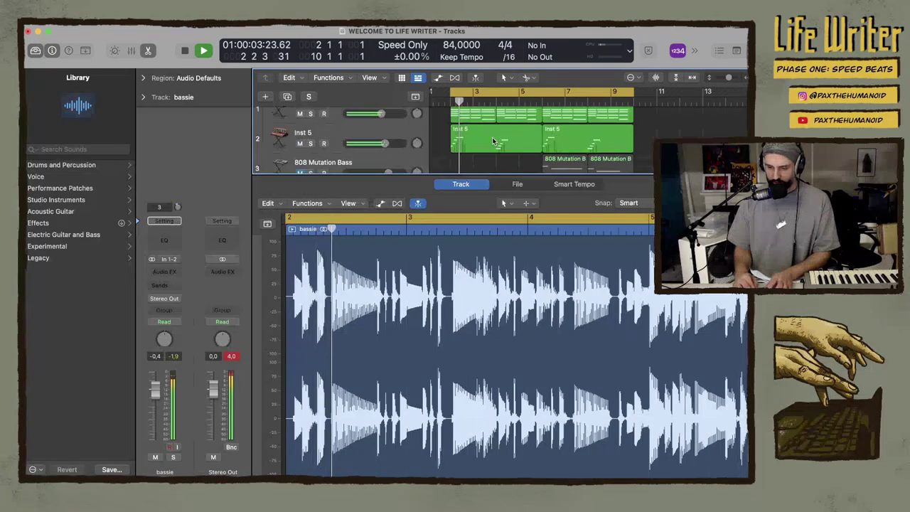
scroll(492, 142, down, 3)
scroll(492, 143, up, 2)
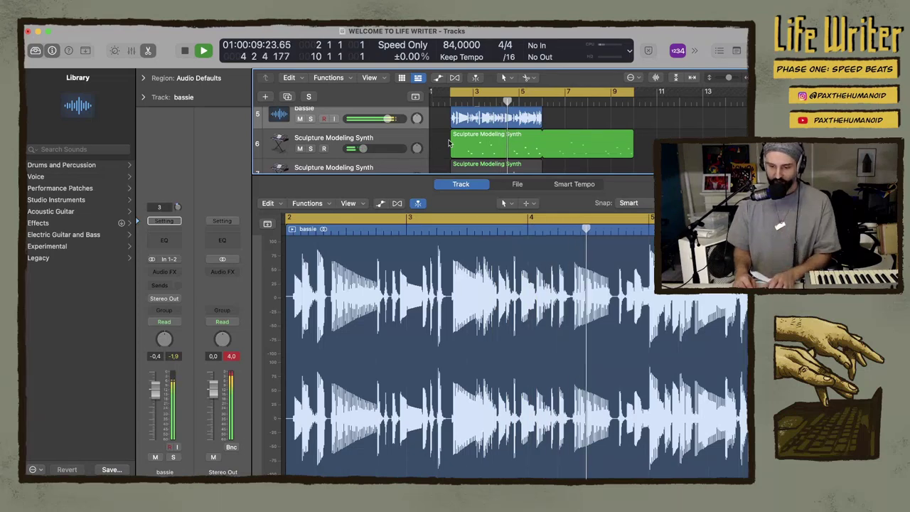
scroll(491, 142, down, 3)
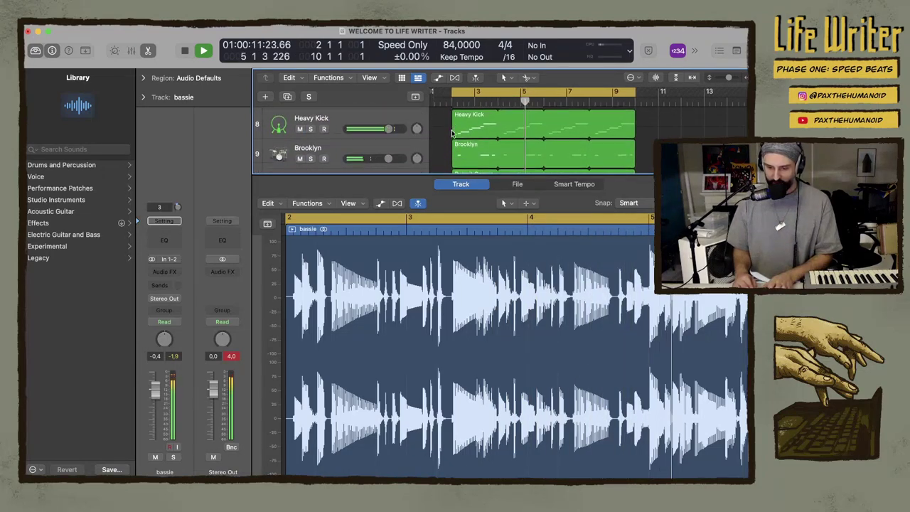
click(469, 135)
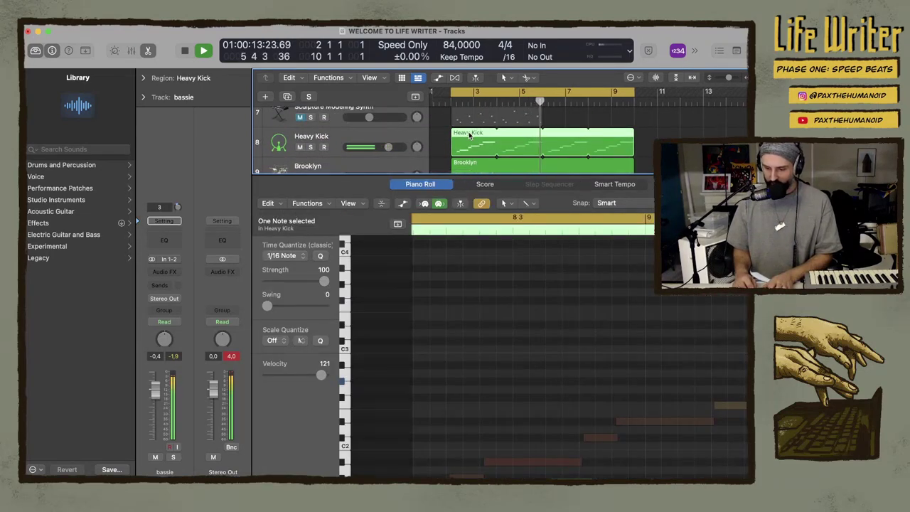
key(p)
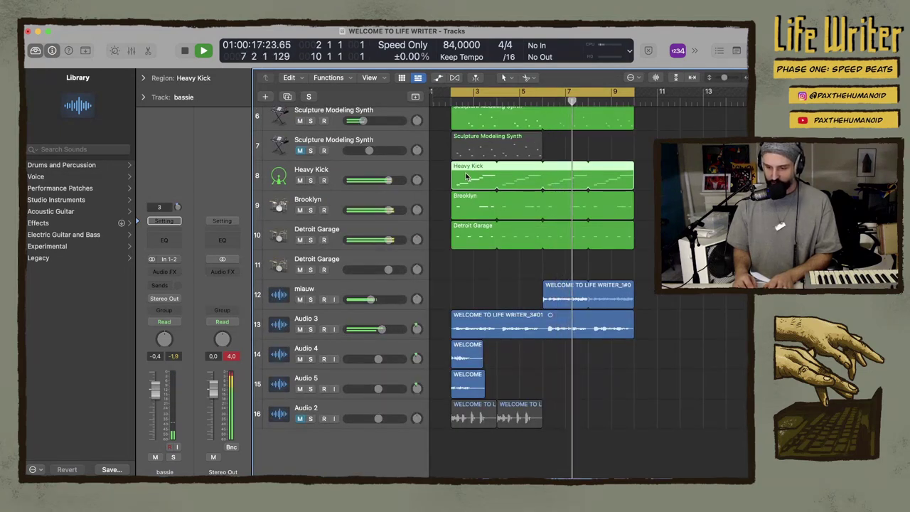
key(super+shift+a)
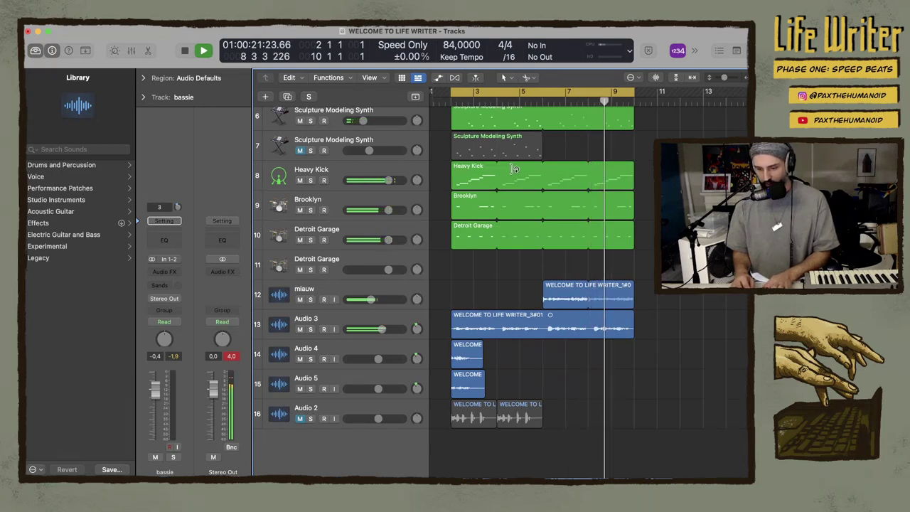
Restart playback and open the Heavy Kick region in the Piano Roll to follow its notes against the bassie part
key(space)
click(464, 172)
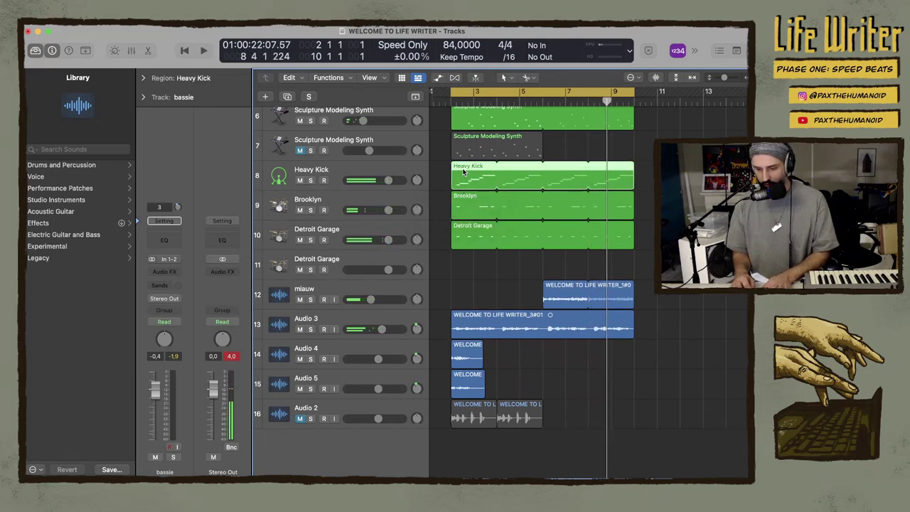
double_click(463, 173)
key(space)
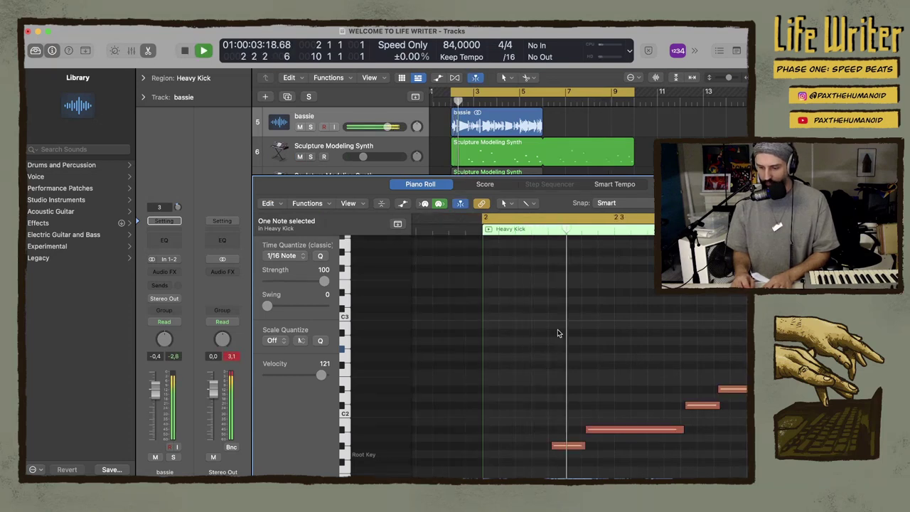
click(541, 101)
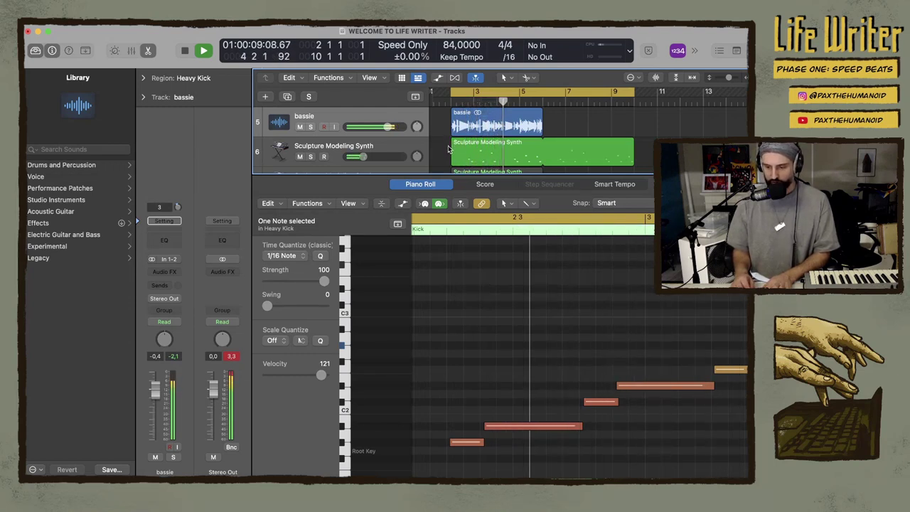
Shrink the editor, move the track 4 808 Mutation Bass region to bar 10 and loop the bassie region up to bar 10
scroll(448, 148, up, 4)
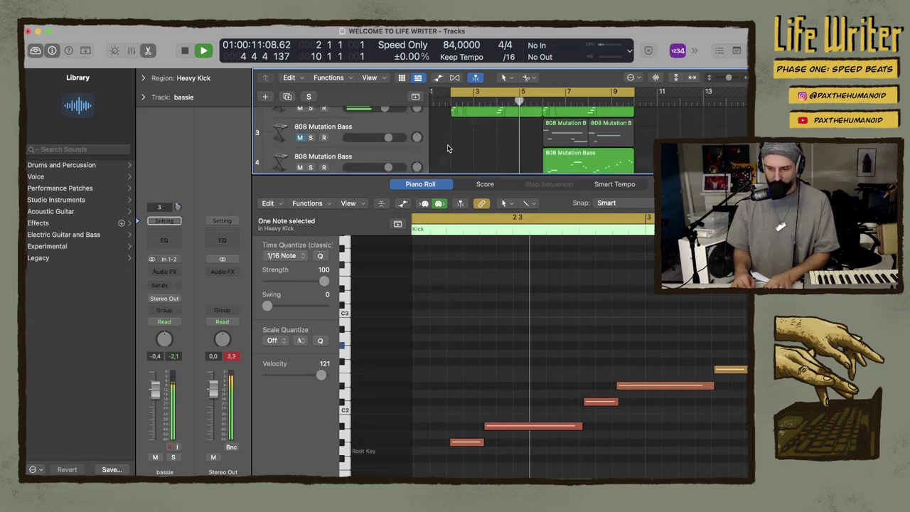
scroll(480, 137, down, 2)
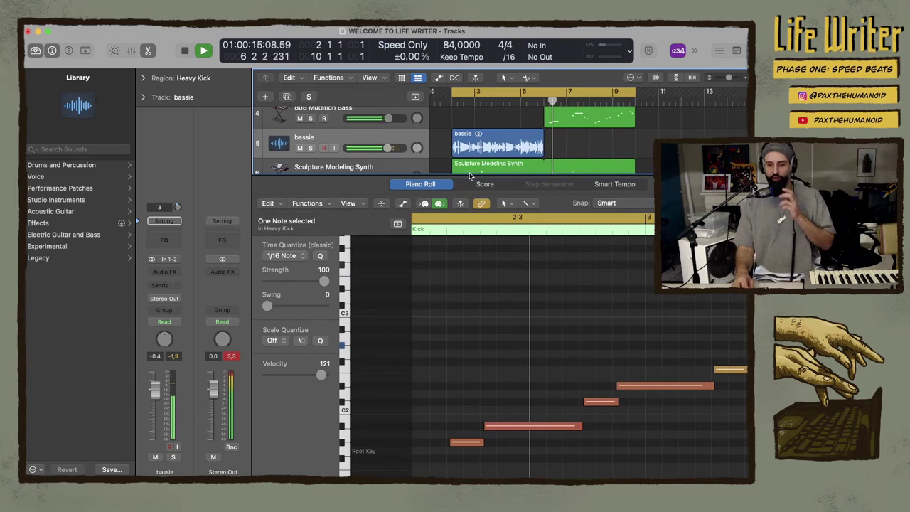
drag(470, 175, 470, 397)
scroll(522, 279, up, 2)
scroll(522, 279, up, 2)
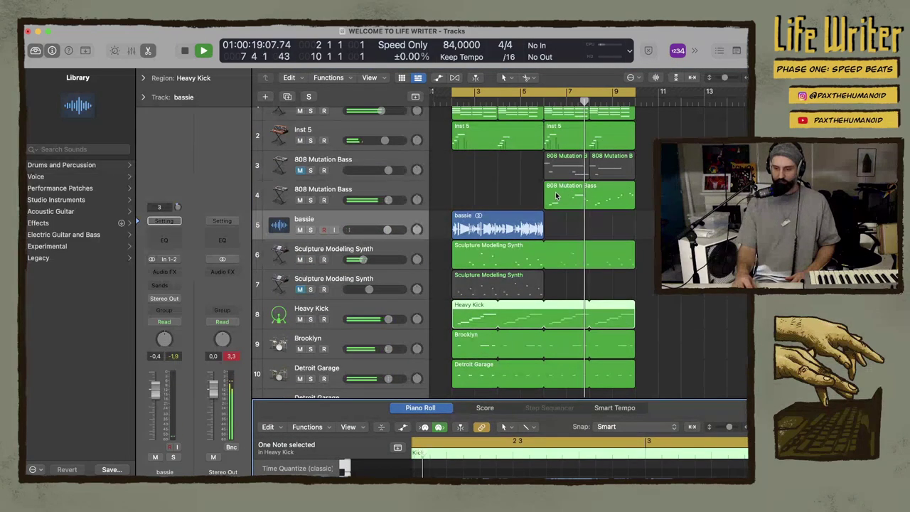
drag(555, 197, 652, 195)
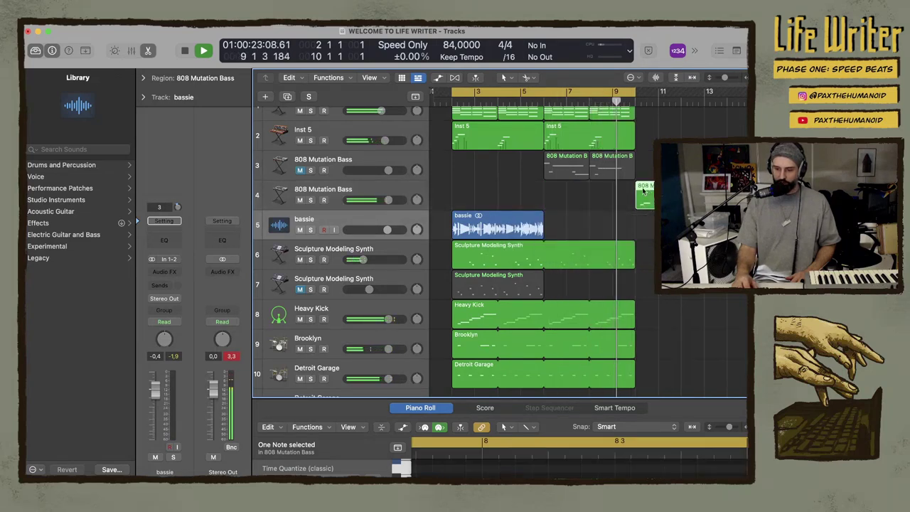
click(543, 223)
drag(546, 222, 635, 224)
Loop the Heavy Kick, Brooklyn, track 10 Detroit Garage and track 6 Sculpture Modeling Synth regions out to bar 14
scroll(533, 299, down, 3)
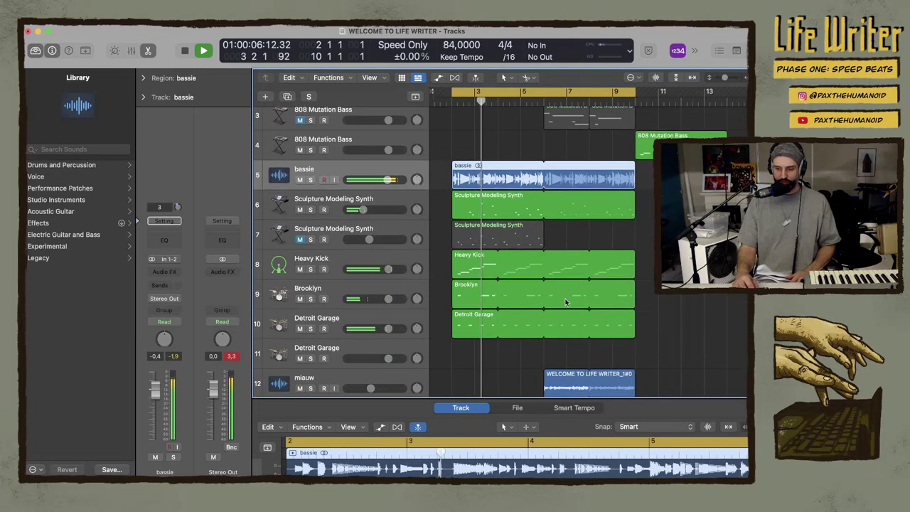
mouse_move(662, 325)
mouse_down()
mouse_move(606, 267)
mouse_move(640, 257)
mouse_move(727, 258)
mouse_up()
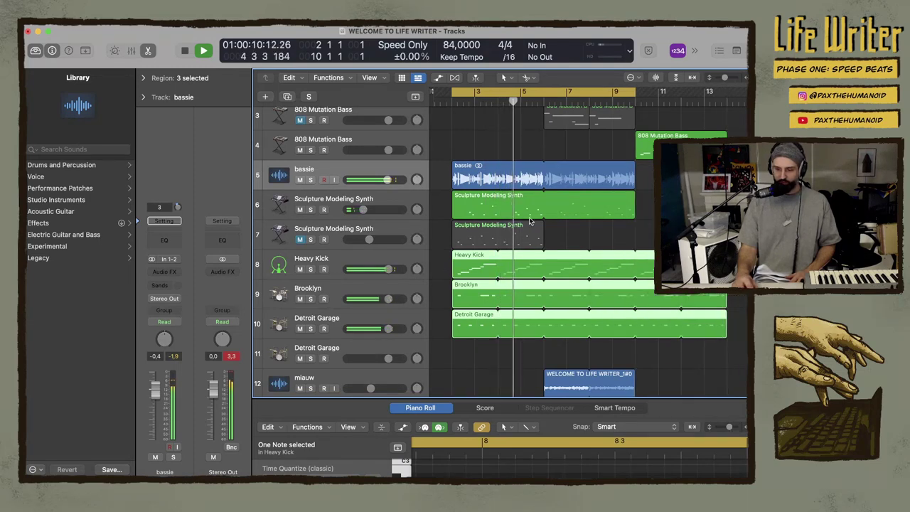
drag(636, 197, 683, 198)
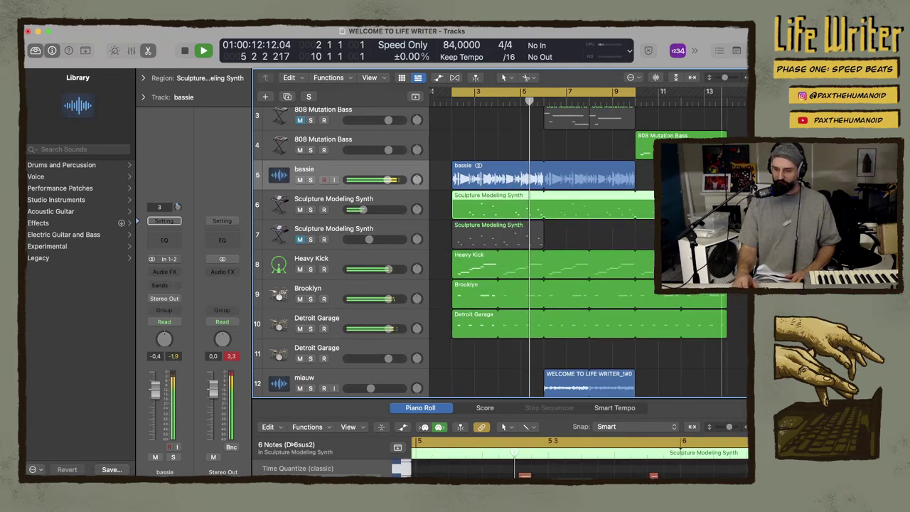
Copy the last two Inst 1 regions and the last Inst 5 region to bar 10, with the cycle range extended to bar 14
scroll(554, 249, up, 3)
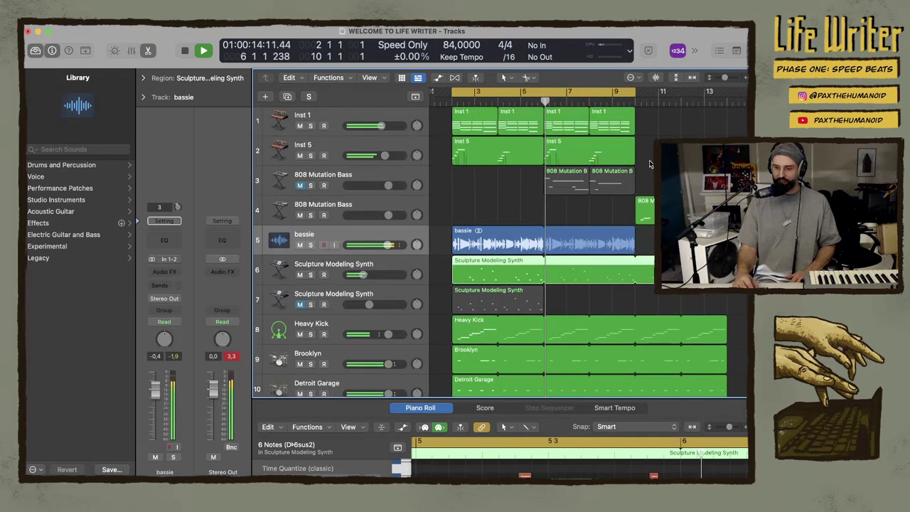
click(598, 116)
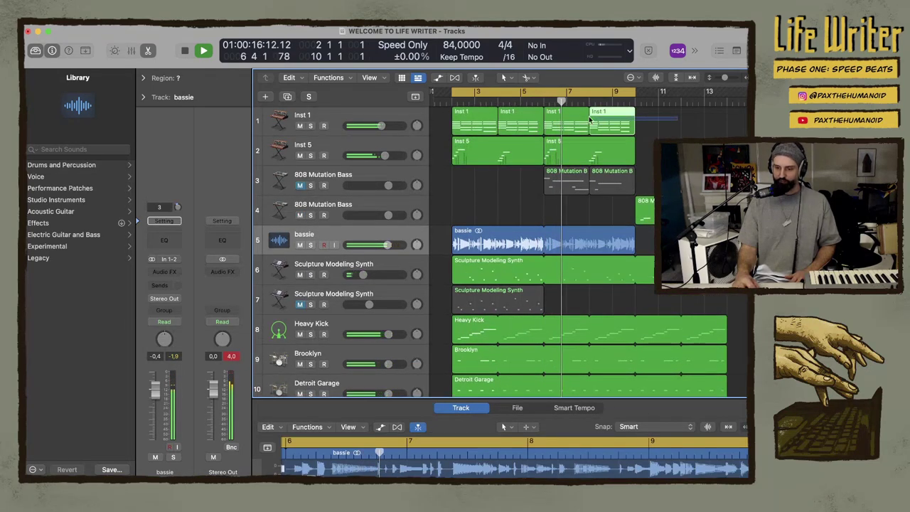
shift+click(567, 115)
drag(560, 115, 727, 96)
drag(617, 150, 708, 152)
key(alt)
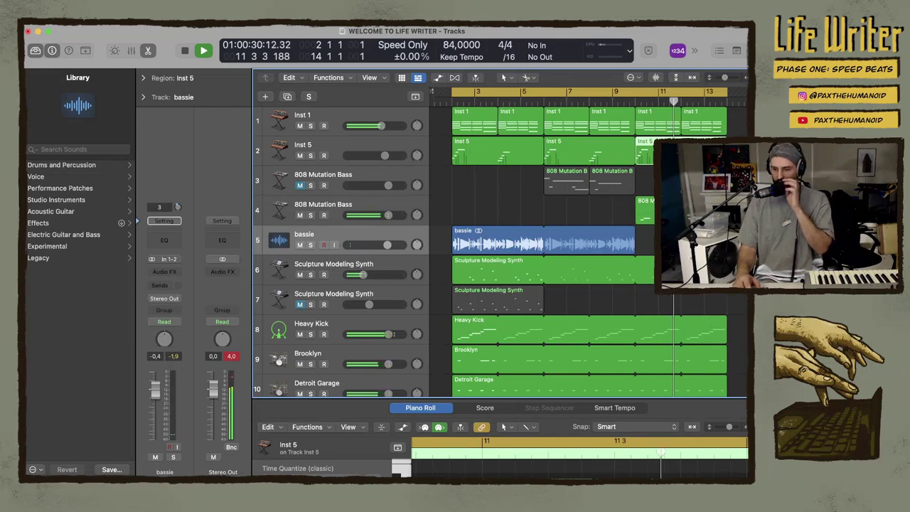
Record a hi-hat part on the empty Detroit Garage track 11 from about bar 7 to bar 14 over the playing beat
scroll(642, 236, down, 5)
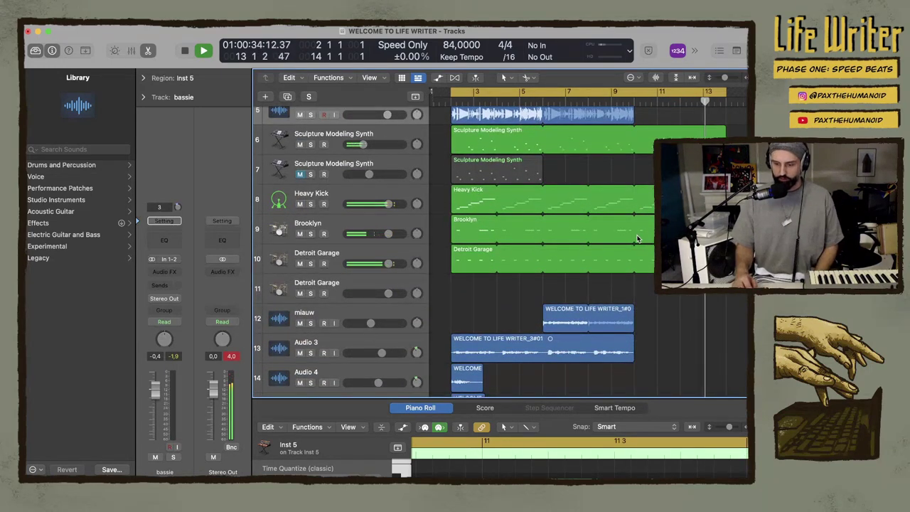
click(327, 287)
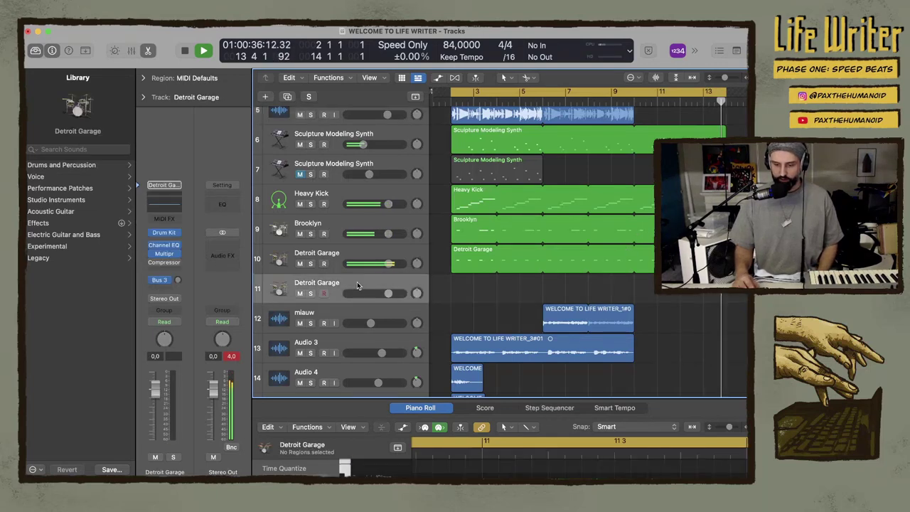
key(Return)
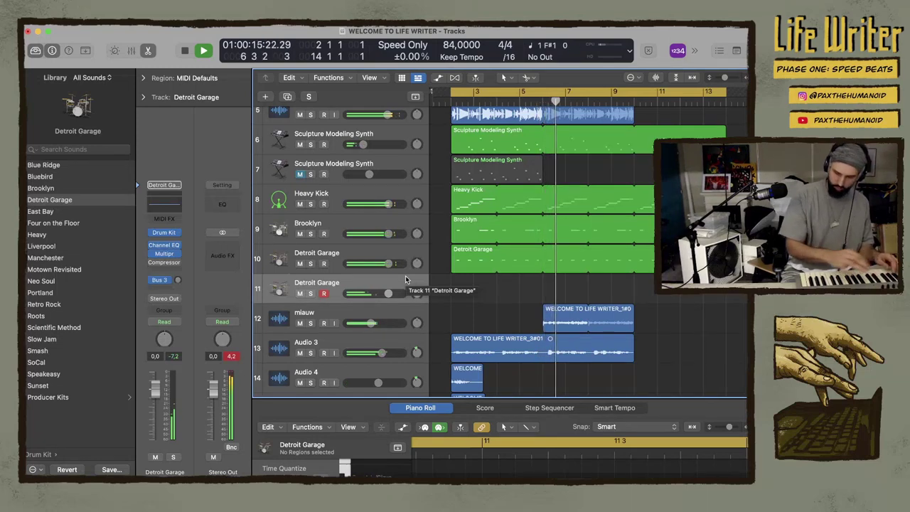
key(r)
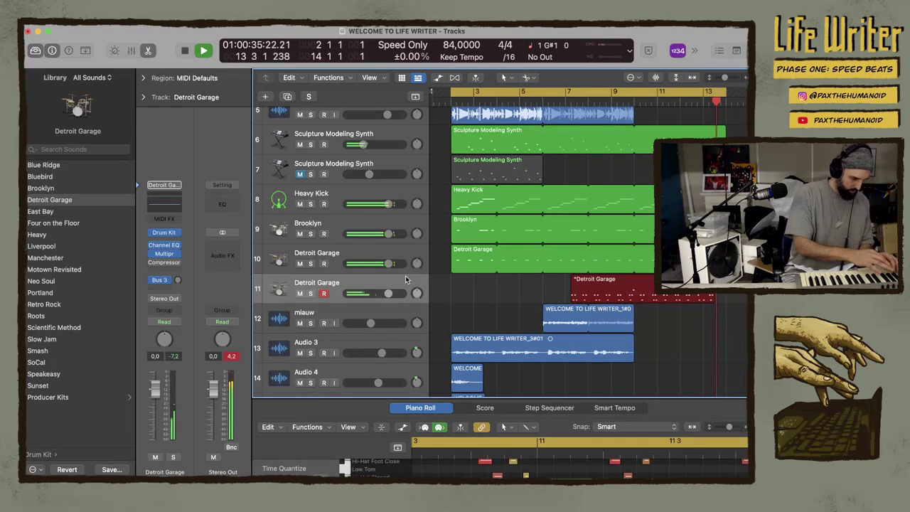
key(space)
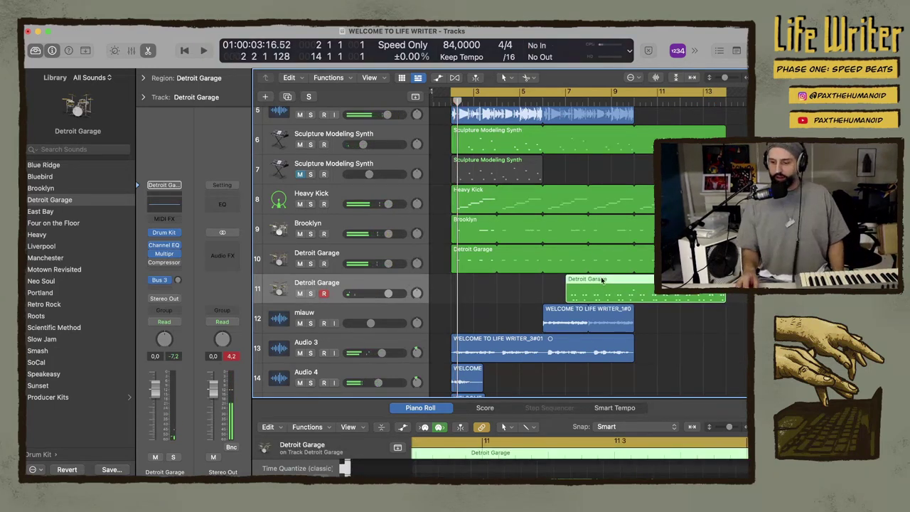
Move the recorded Detroit Garage region on track 11 to bar 2, loop it to bar 14 and play it back
drag(601, 280, 490, 281)
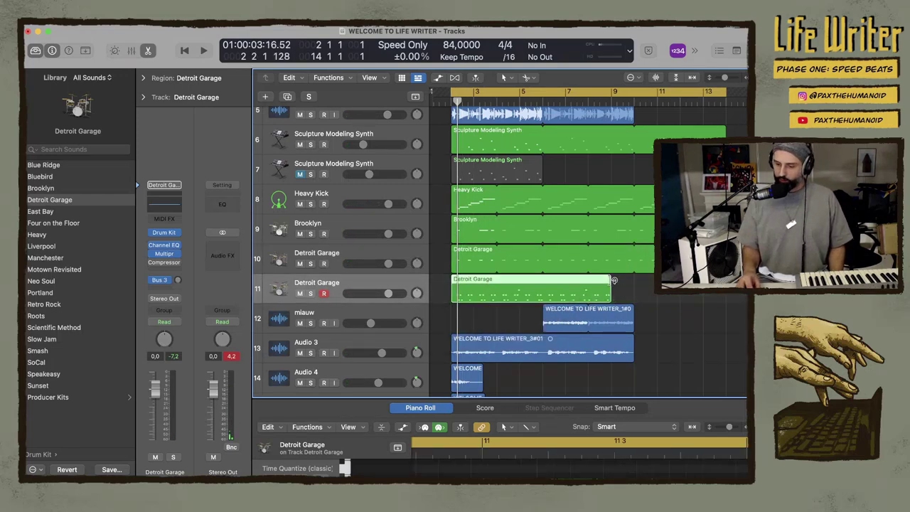
drag(614, 280, 726, 280)
key(space)
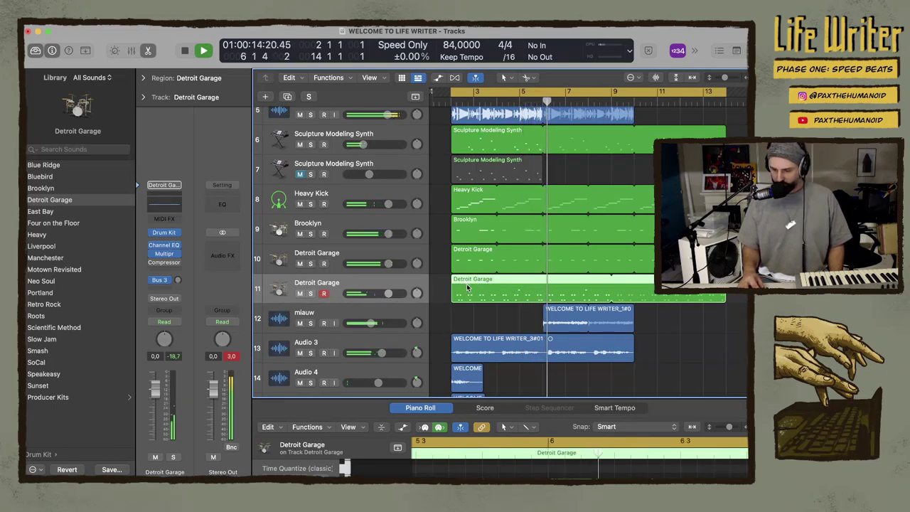
Split the track 11 Detroit Garage region at several points between bars 5 and 9 and delete the short stretch just before bar 13
right_click(534, 297)
click(532, 299)
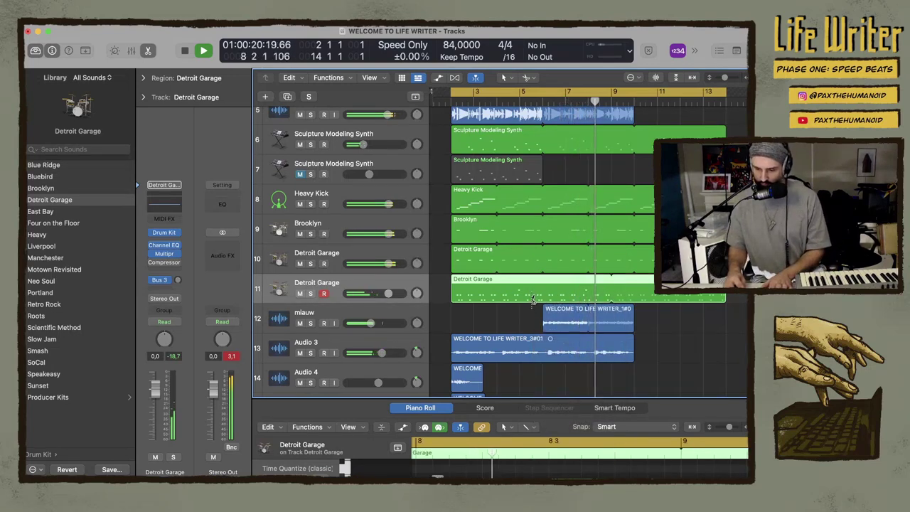
drag(535, 299, 610, 299)
click(548, 299)
click(600, 302)
click(605, 299)
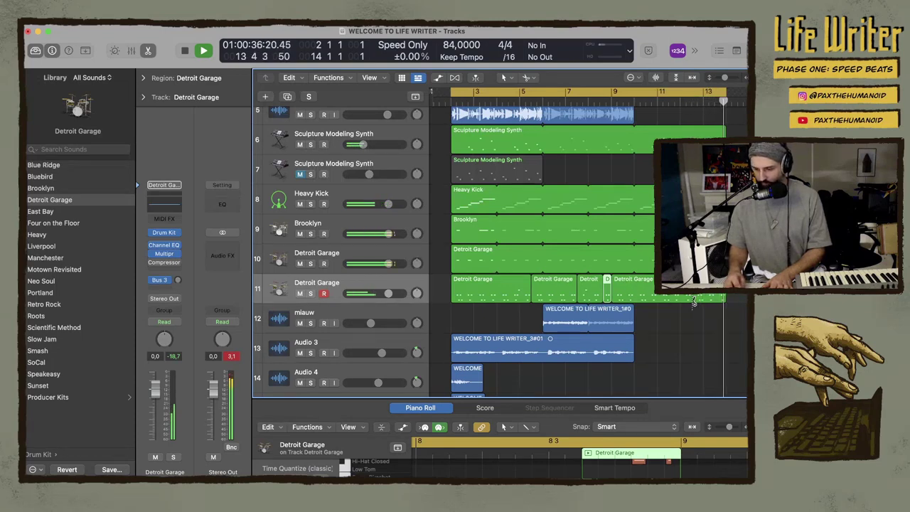
drag(694, 302, 704, 303)
key(Delete)
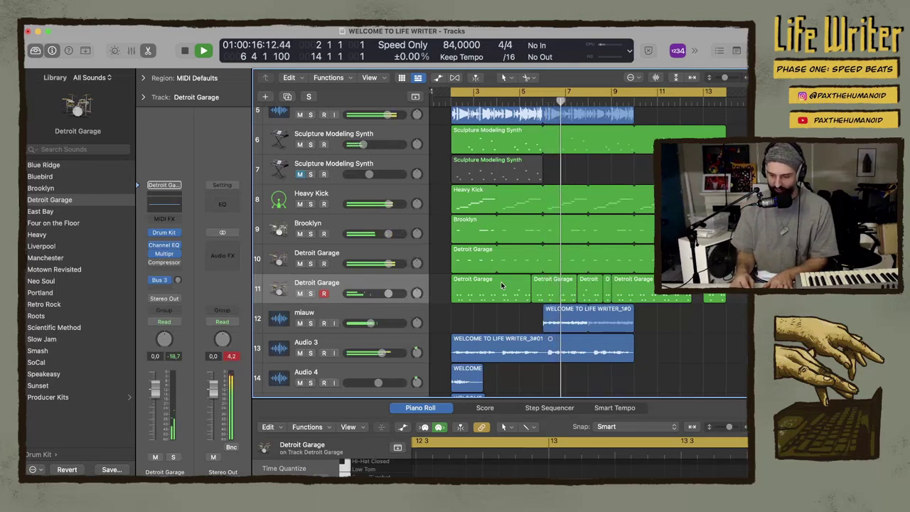
Restart playback and examine the hi-hat notes of the second Detroit Garage region on track 11 in an enlarged Piano Roll
key(Return)
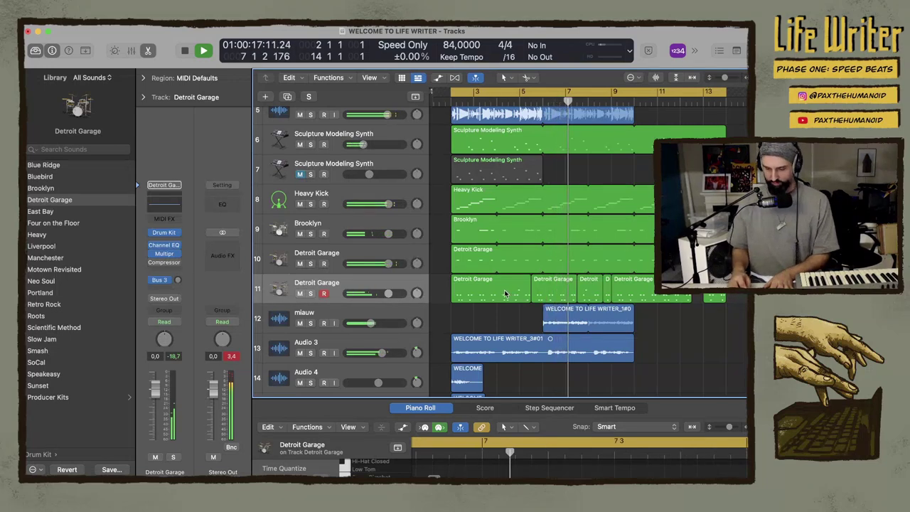
click(548, 296)
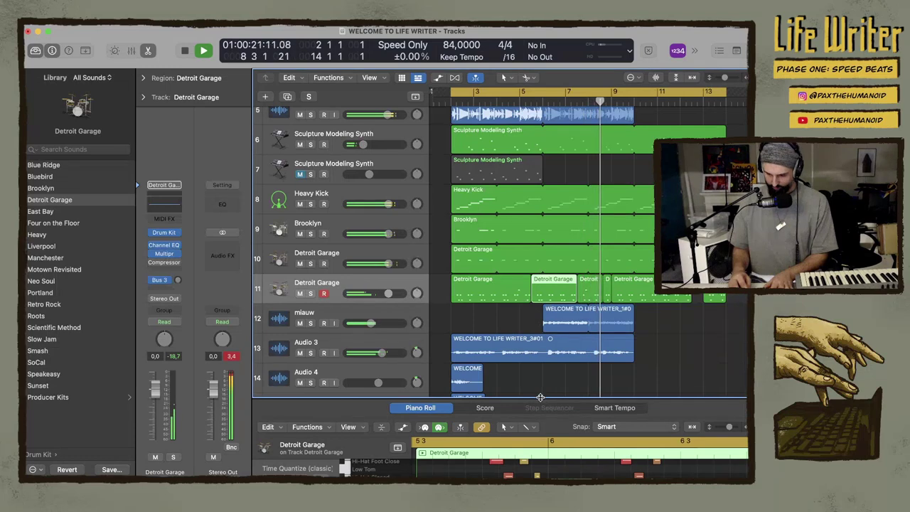
drag(544, 397, 540, 149)
scroll(539, 259, up, 3)
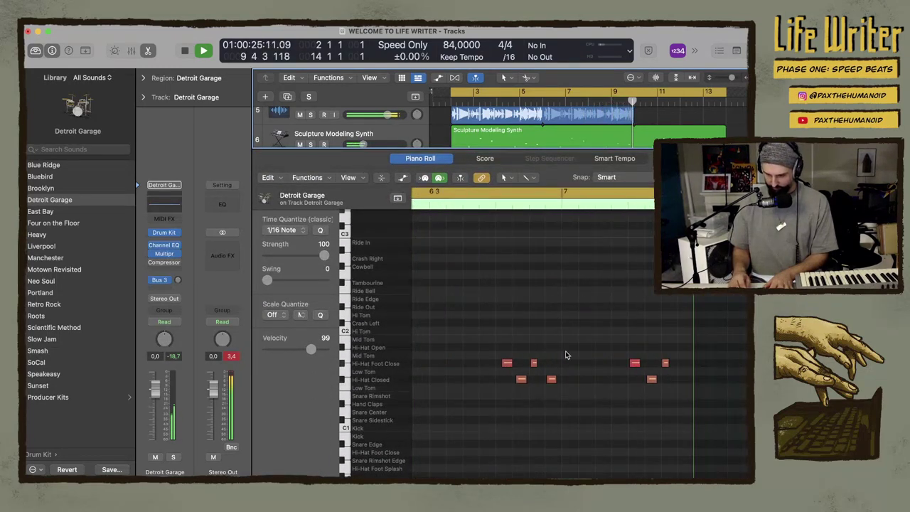
scroll(547, 311, left, 3)
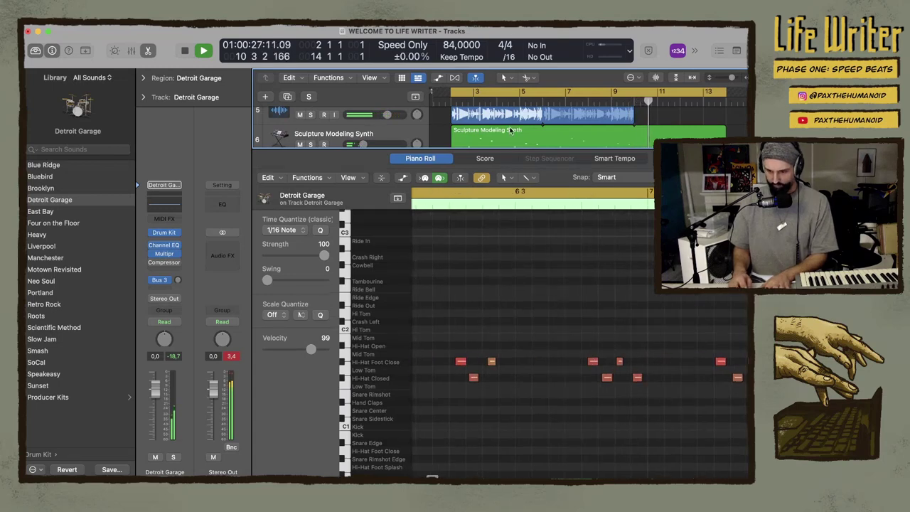
drag(349, 146, 426, 353)
Select all regions on Detroit Garage track 11, look for a free effect slot and view the settings of its Compressor
click(440, 300)
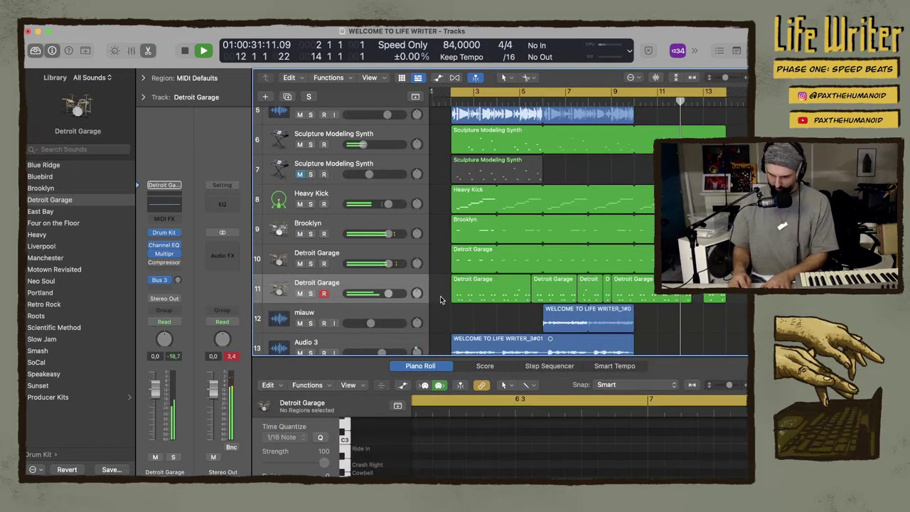
click(389, 285)
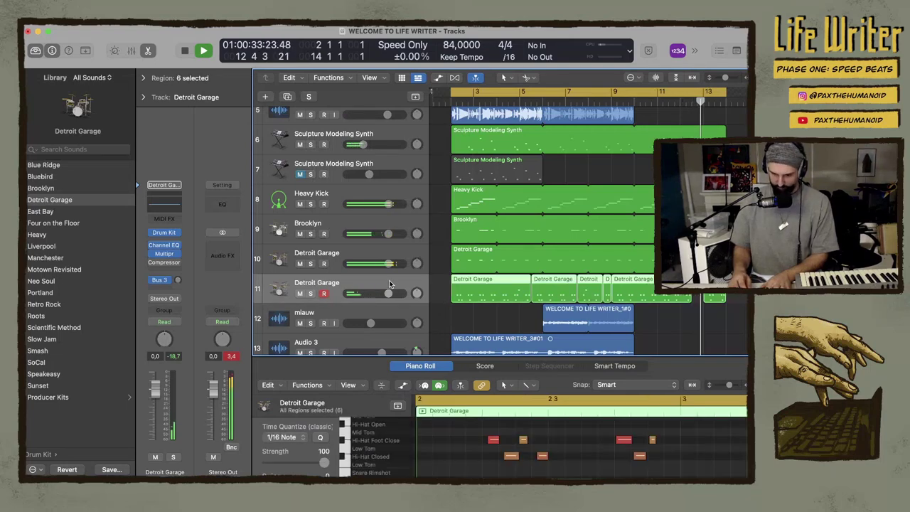
click(166, 273)
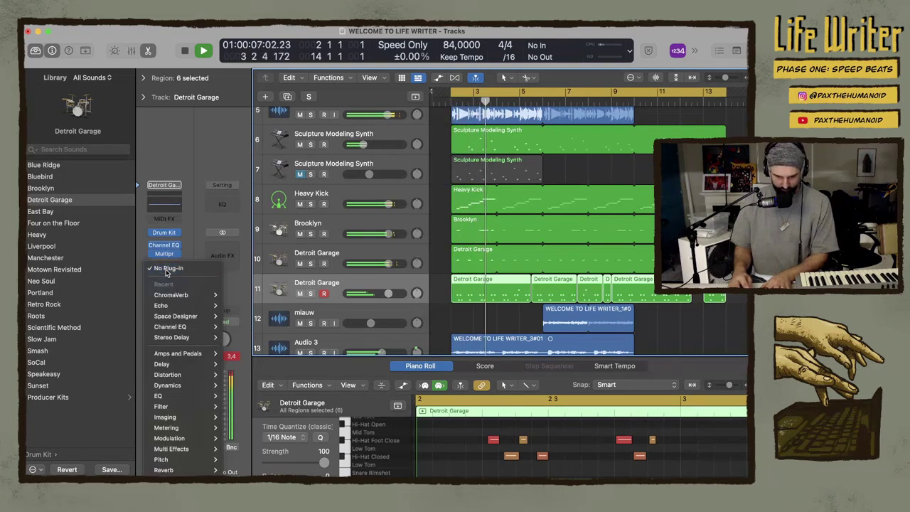
click(164, 269)
click(165, 272)
click(165, 273)
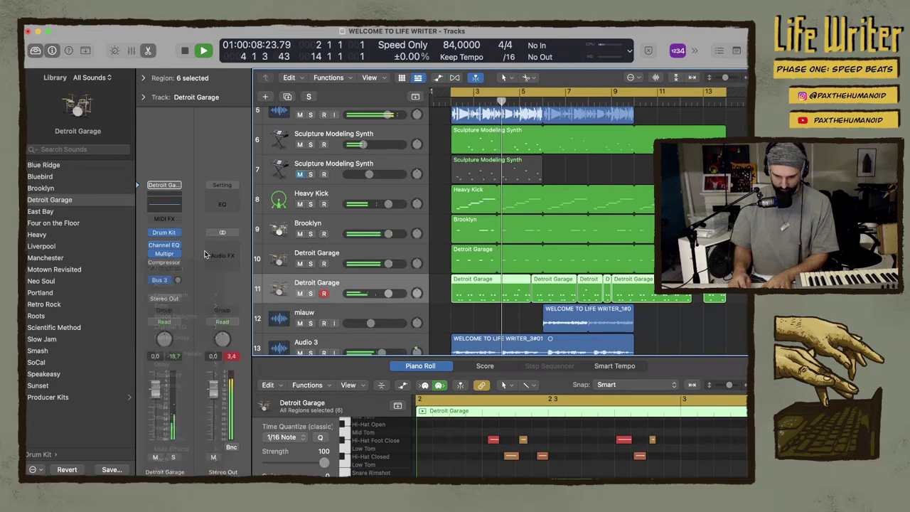
click(165, 271)
click(165, 268)
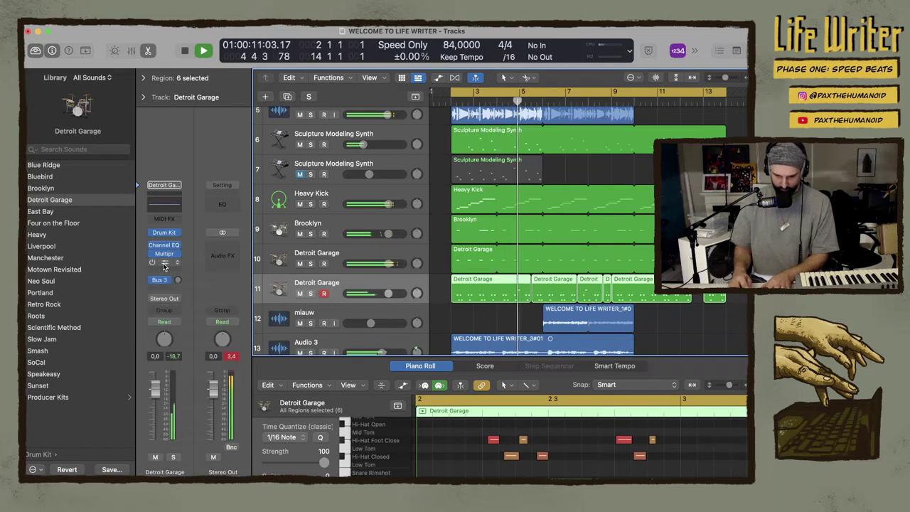
click(164, 264)
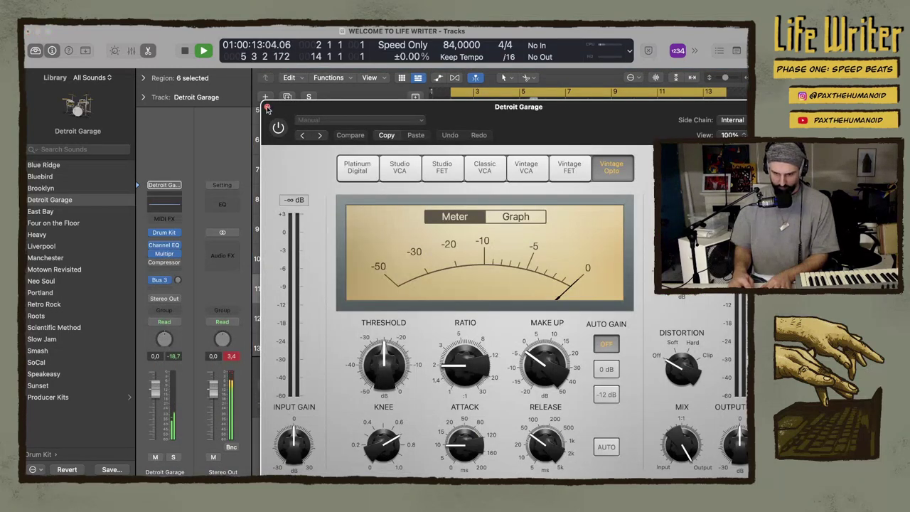
click(267, 108)
Replace track 11's Compressor with ChromaVerb, setting low damping to 305 Hz at 0.12x, decay 0.60 s, distance 15% and wet about 82%
click(180, 274)
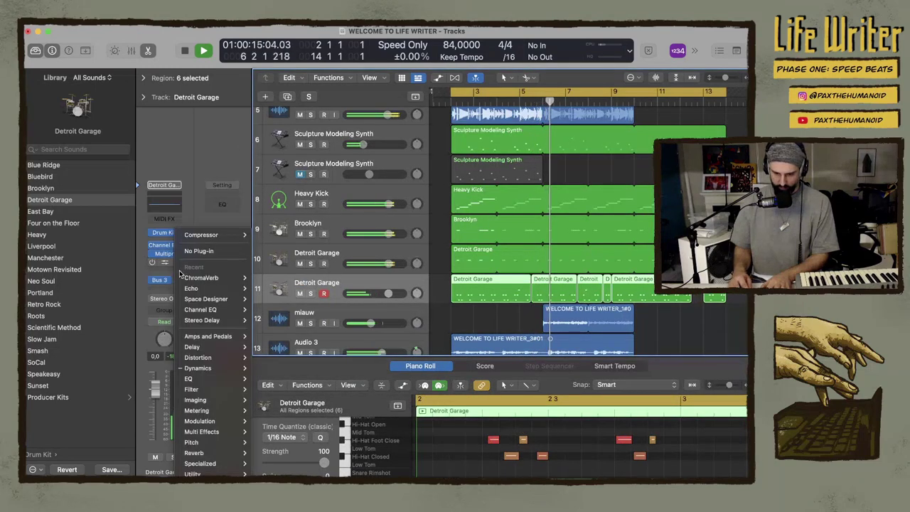
mouse_move(222, 454)
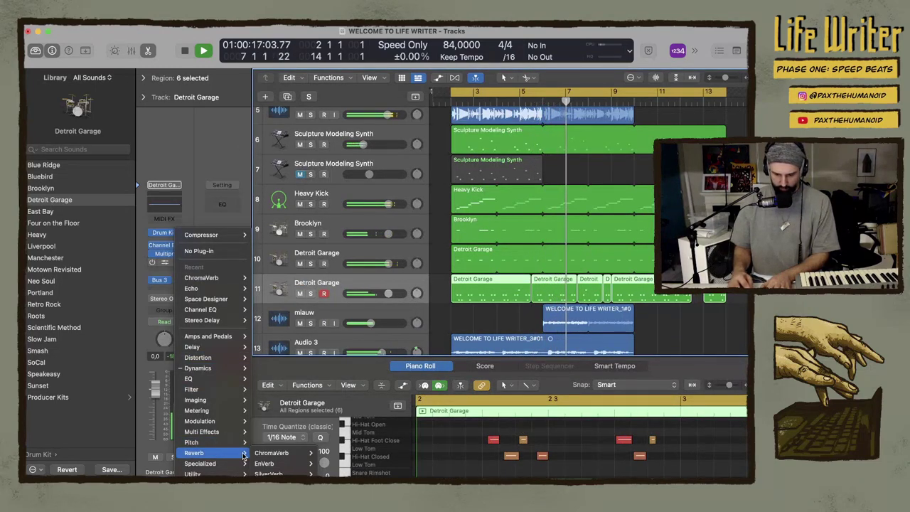
click(273, 453)
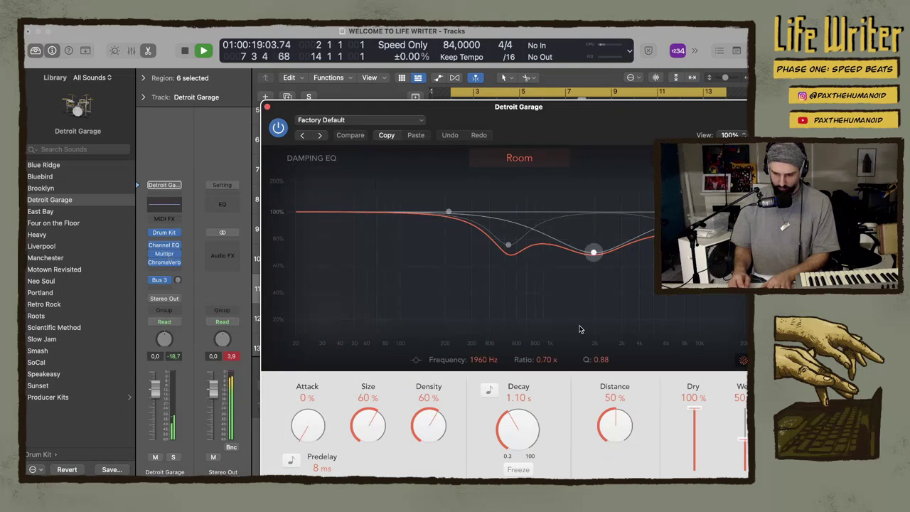
drag(448, 211, 473, 270)
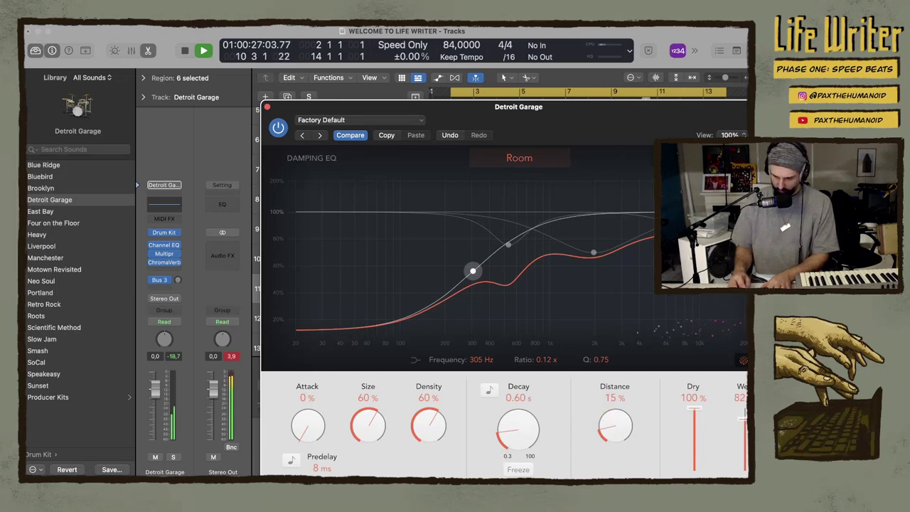
click(267, 108)
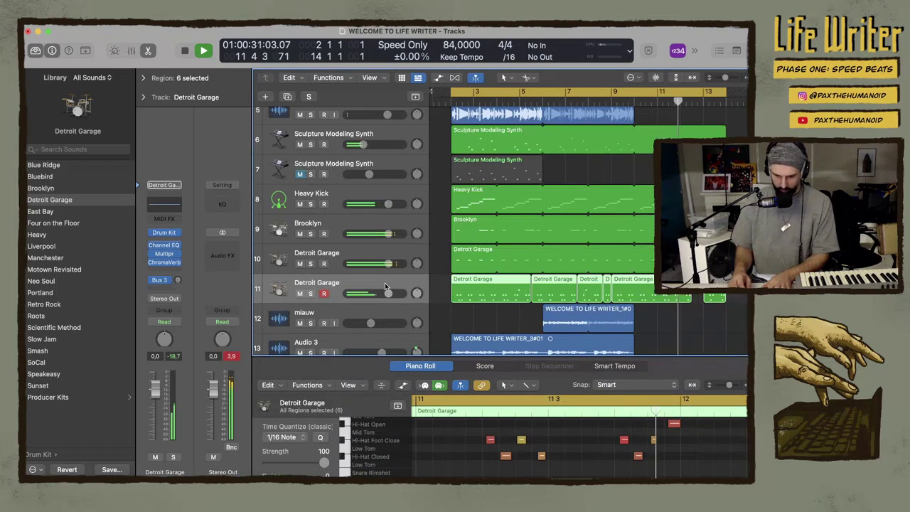
Pan Detroit Garage track 11 to -22 and nudge hi-hat notes in bars 3 and 4 of its first region slightly in time
drag(416, 293, 417, 306)
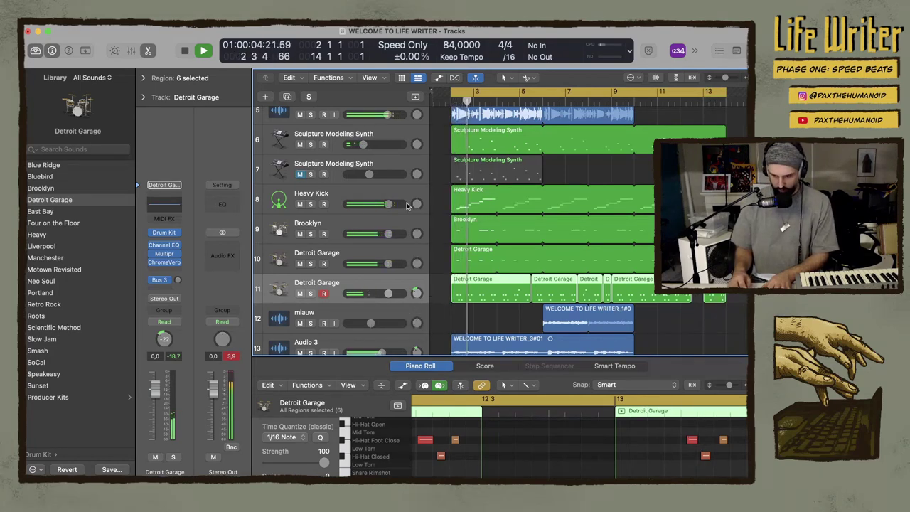
click(442, 292)
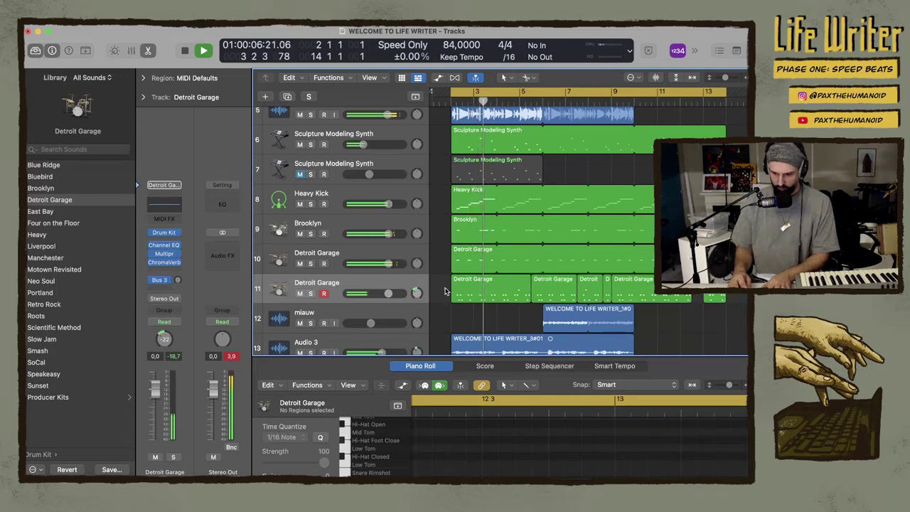
click(455, 292)
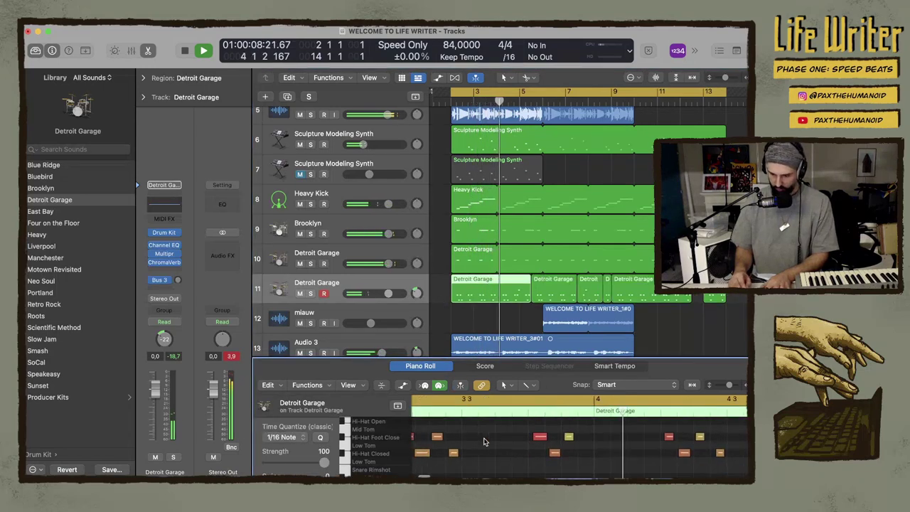
scroll(498, 445, left, 2)
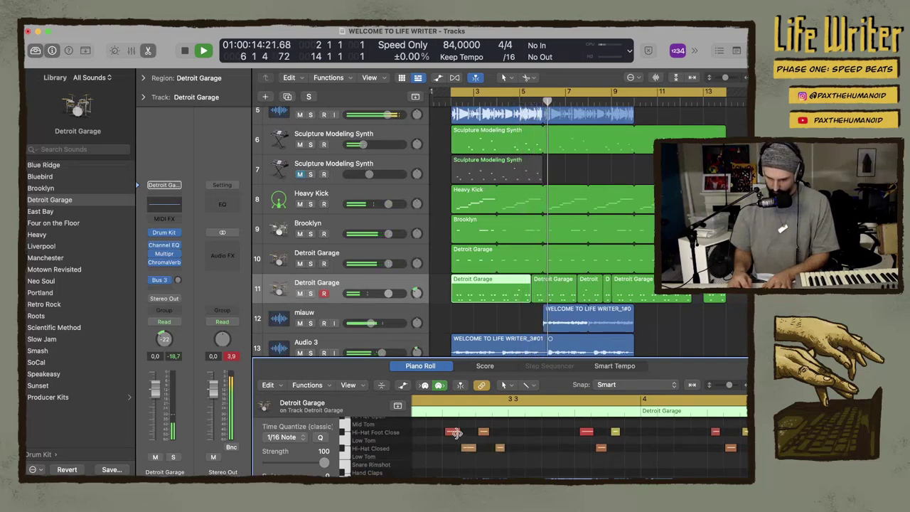
click(454, 432)
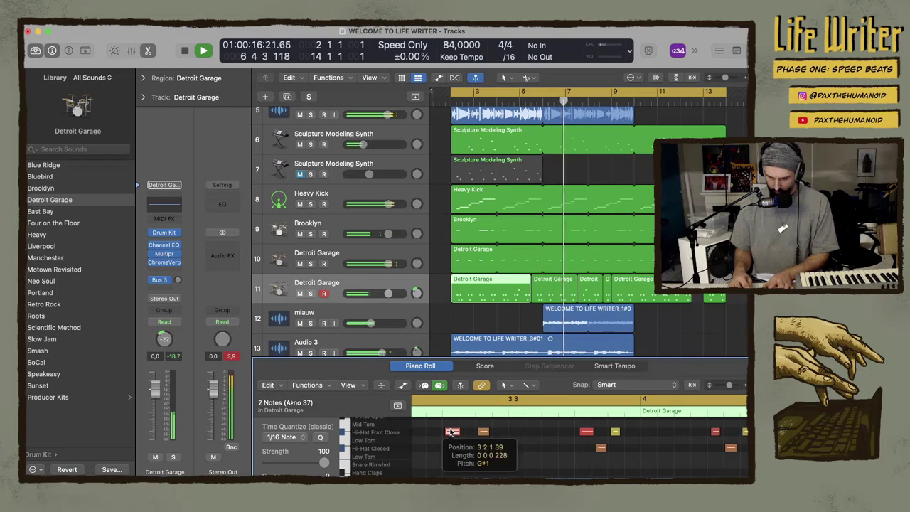
drag(452, 433, 463, 441)
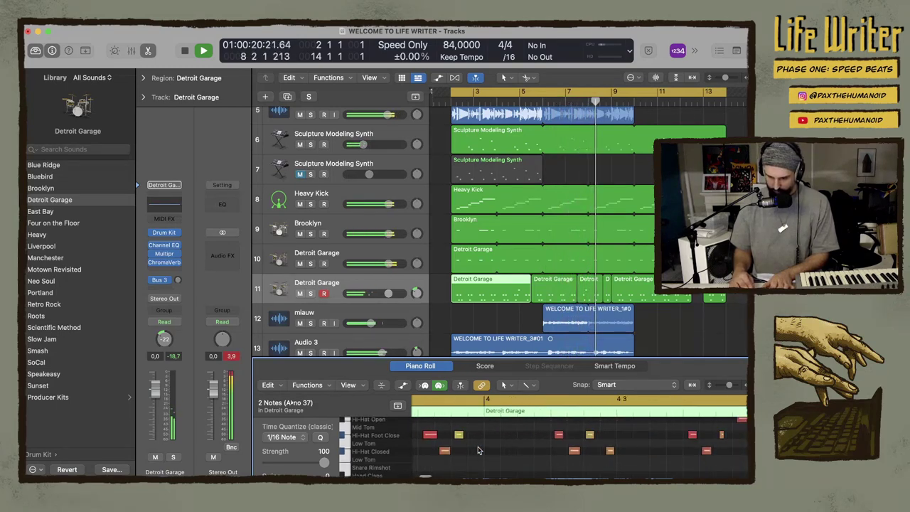
drag(589, 438, 627, 437)
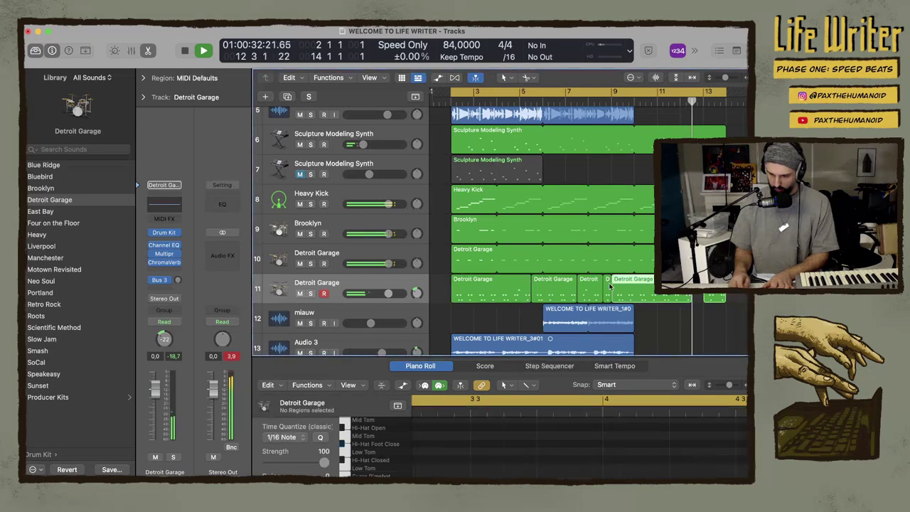
Join all the split Detroit Garage regions on track 11 into one region
drag(704, 313, 486, 288)
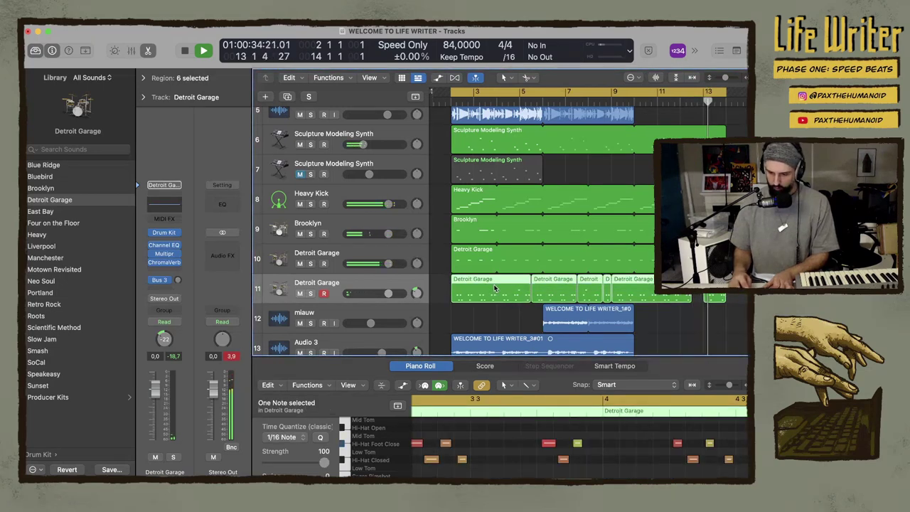
right_click(496, 288)
click(524, 260)
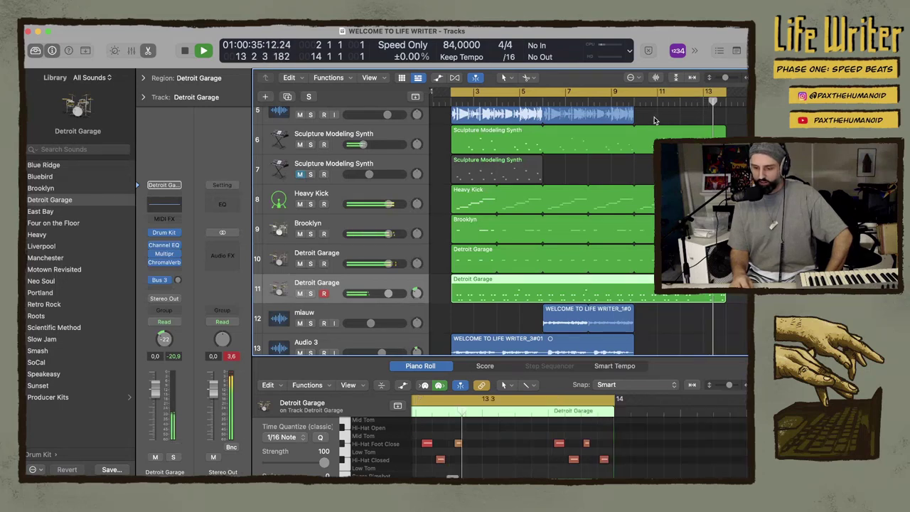
Open the 808 Mutation Bass region starting at bar 10 on track 4 and nudge its two bar 11 notes slightly later
scroll(652, 168, up, 5)
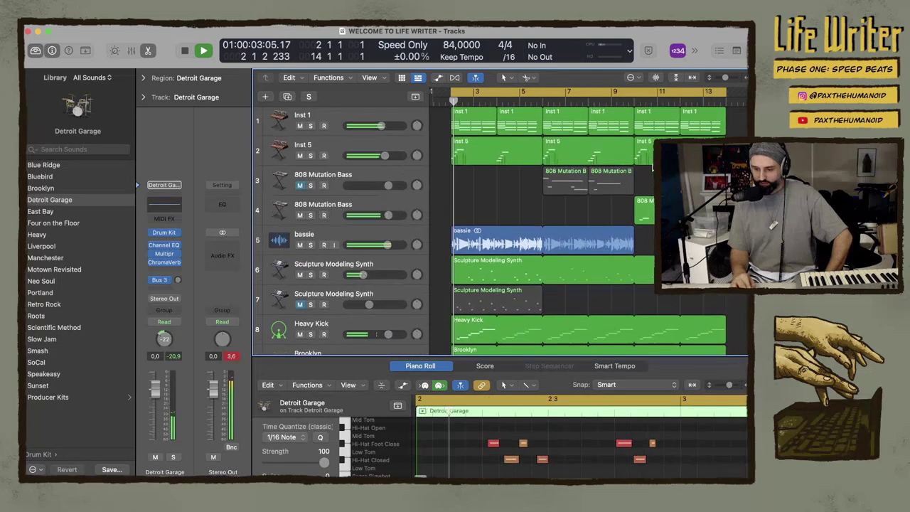
click(652, 204)
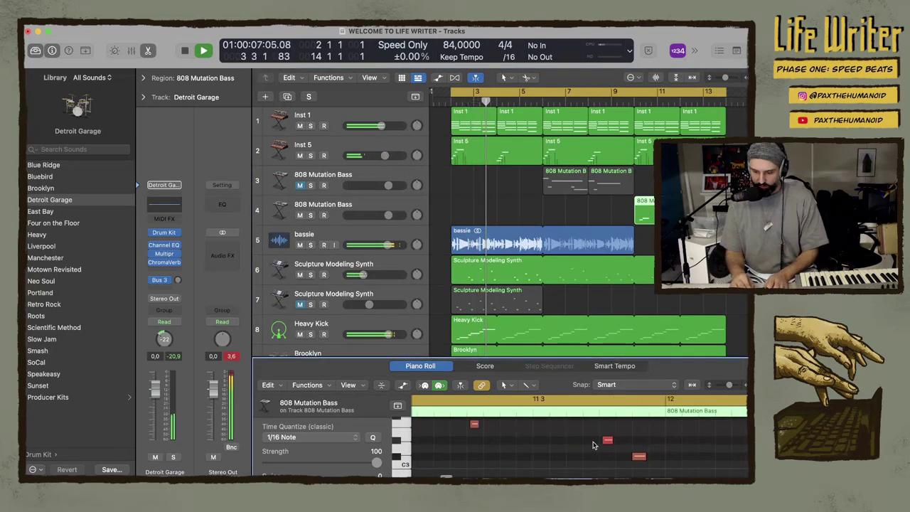
scroll(597, 434, left, 3)
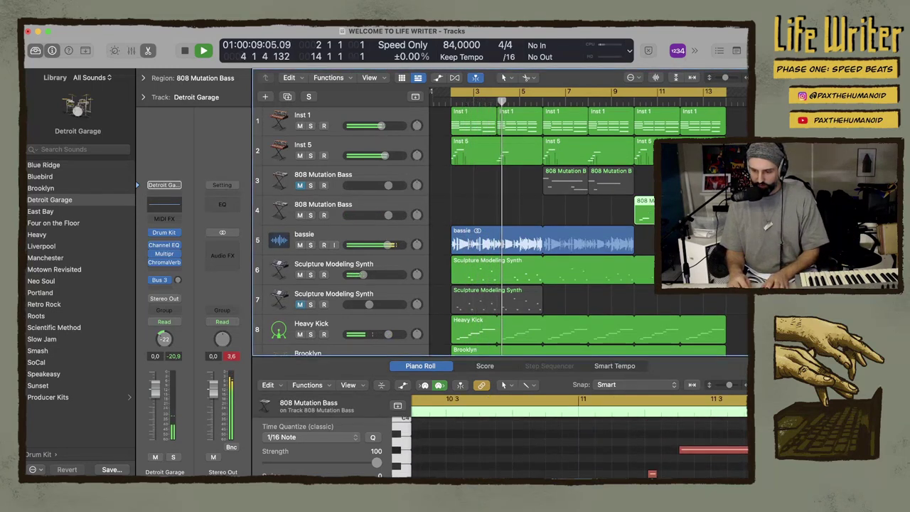
scroll(619, 466, right, 2)
scroll(621, 469, left, 3)
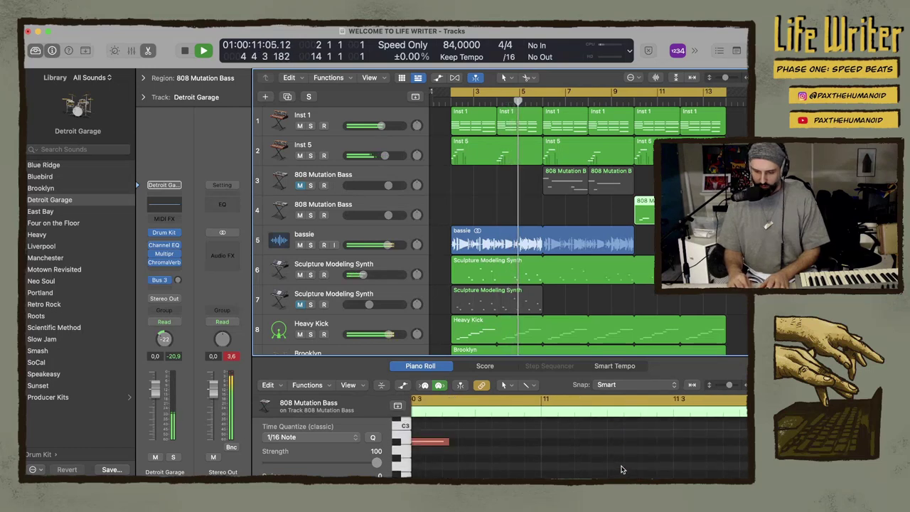
scroll(621, 470, left, 1)
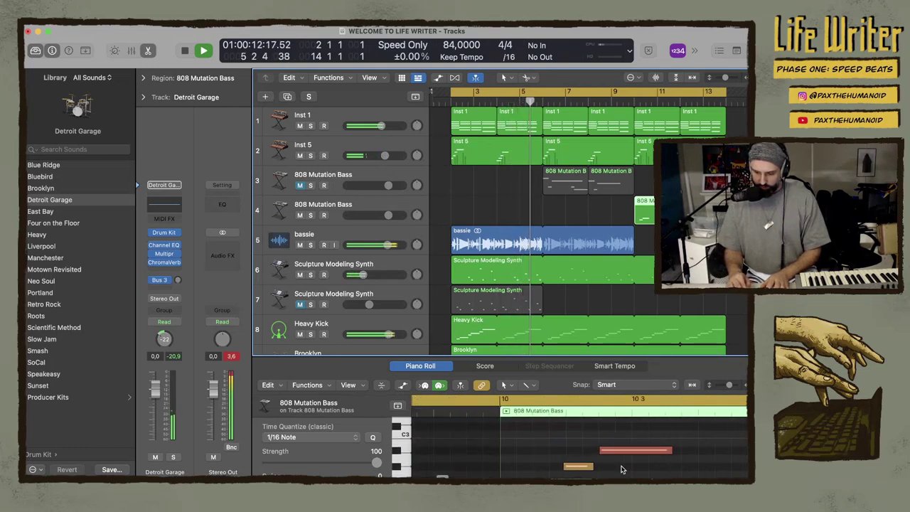
drag(562, 437, 572, 470)
click(574, 446)
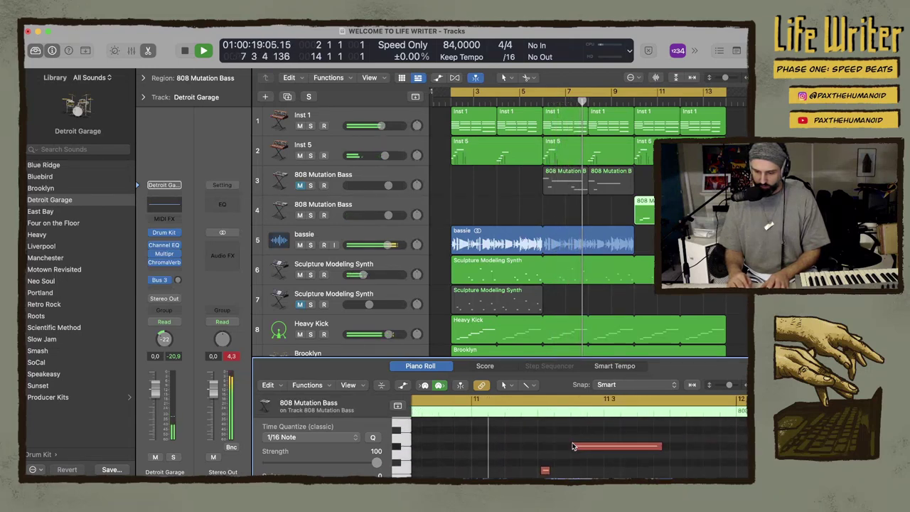
drag(532, 432, 611, 478)
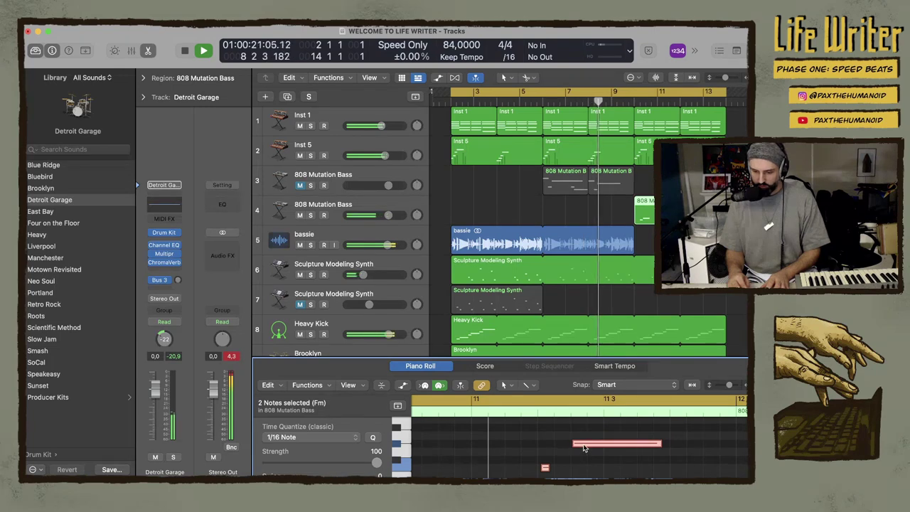
drag(584, 447, 585, 449)
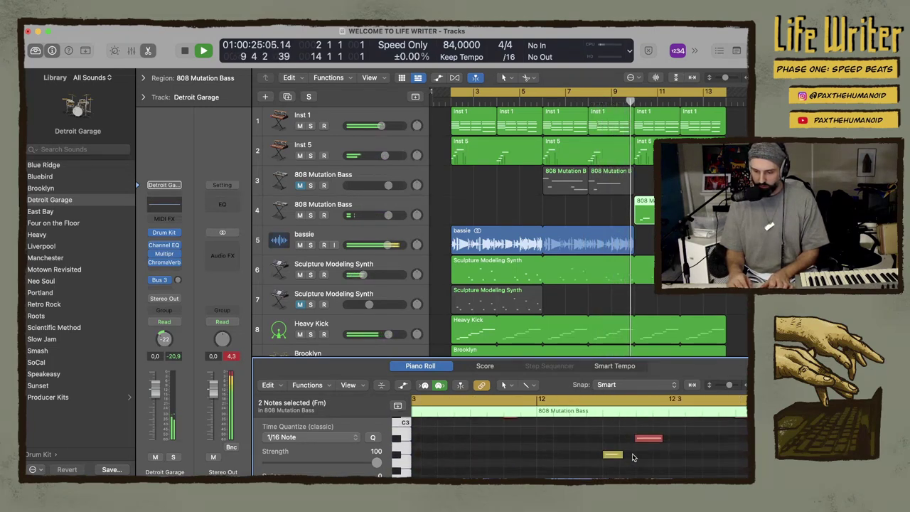
Nudge individual 808 Mutation Bass notes just before bar 12, late in bar 12 and in bar 13 to tighten their timing
scroll(634, 457, up, 3)
click(510, 464)
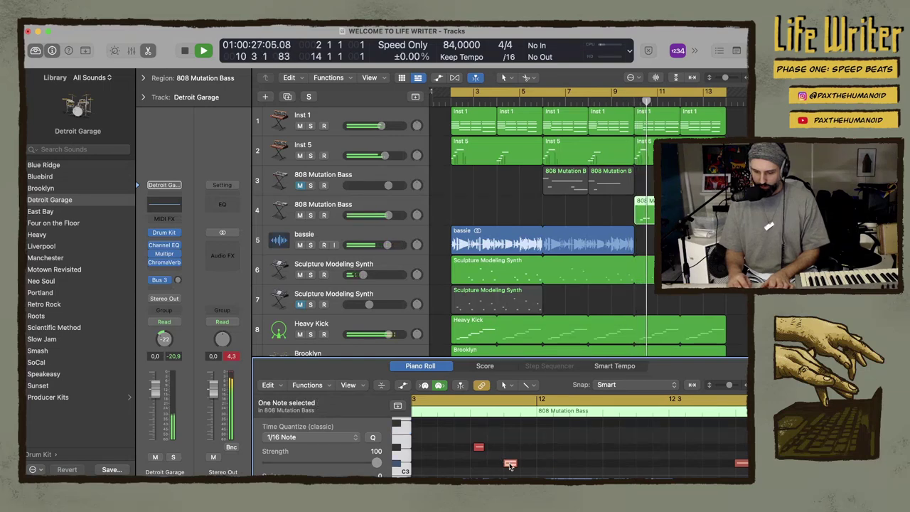
drag(510, 465, 514, 467)
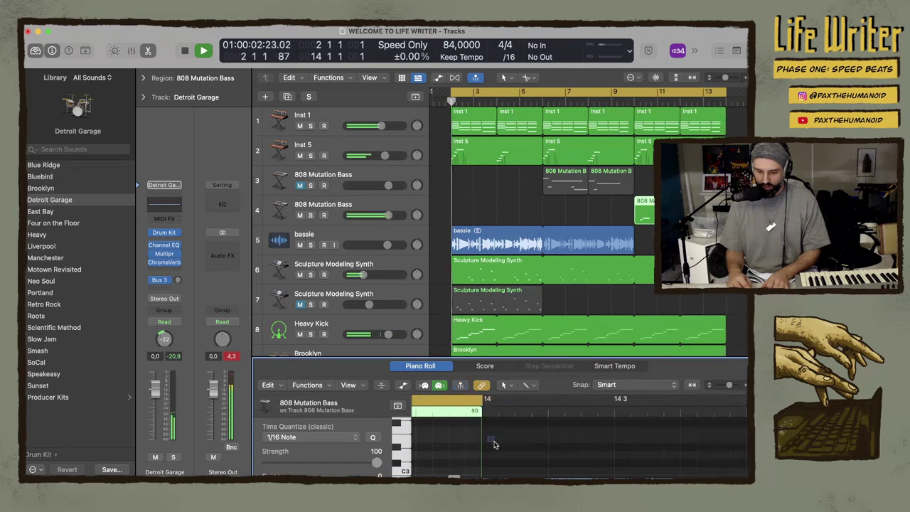
click(535, 445)
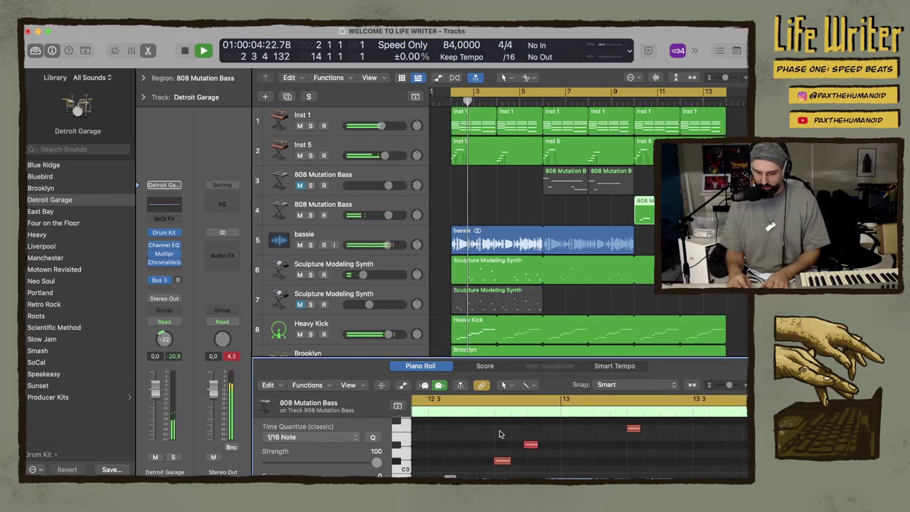
drag(501, 433, 538, 448)
click(533, 455)
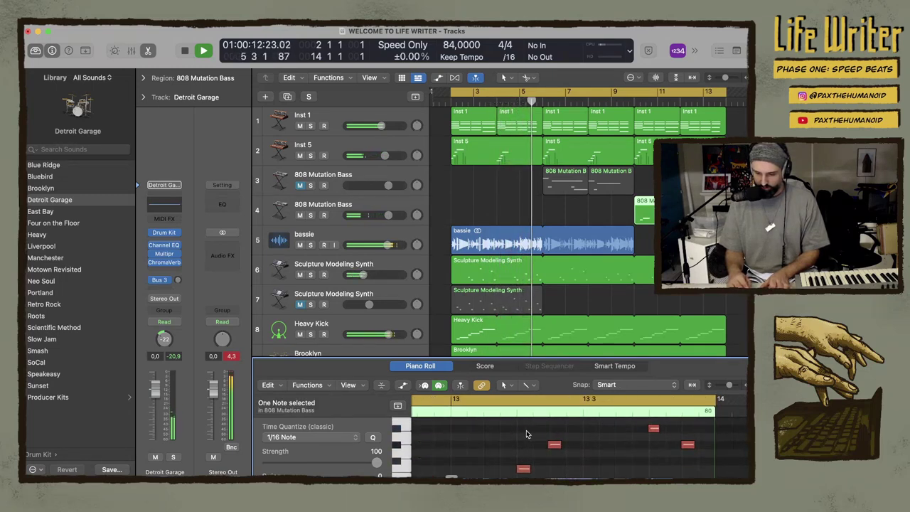
shift+click(524, 469)
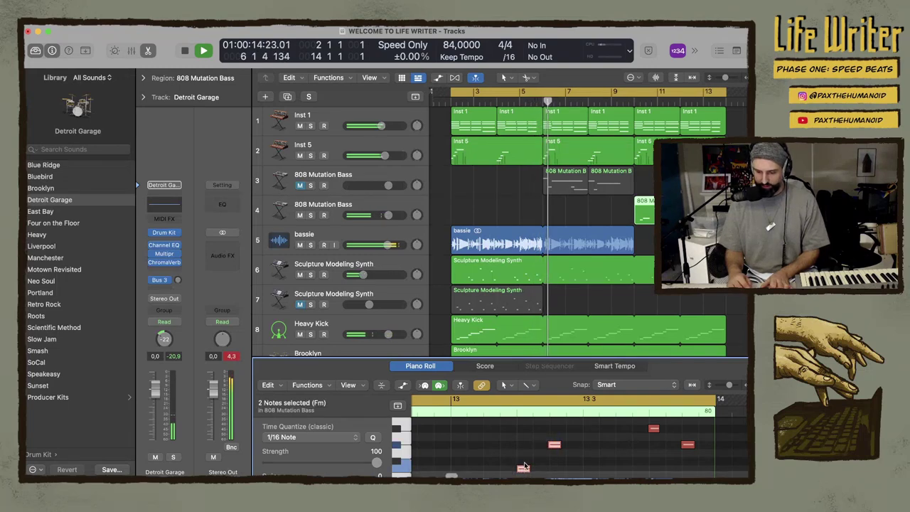
drag(554, 446, 580, 454)
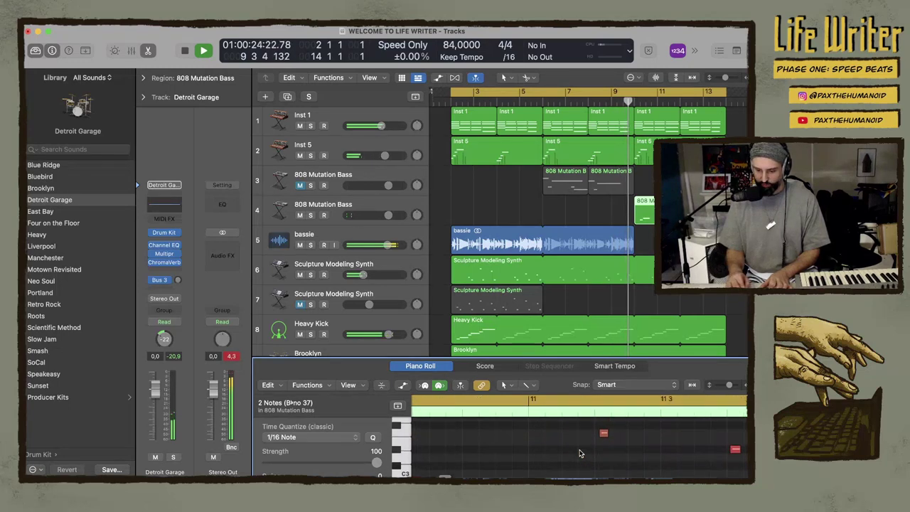
Select all notes of the 808 Mutation Bass region and shift them together slightly earlier
scroll(580, 454, up, 1)
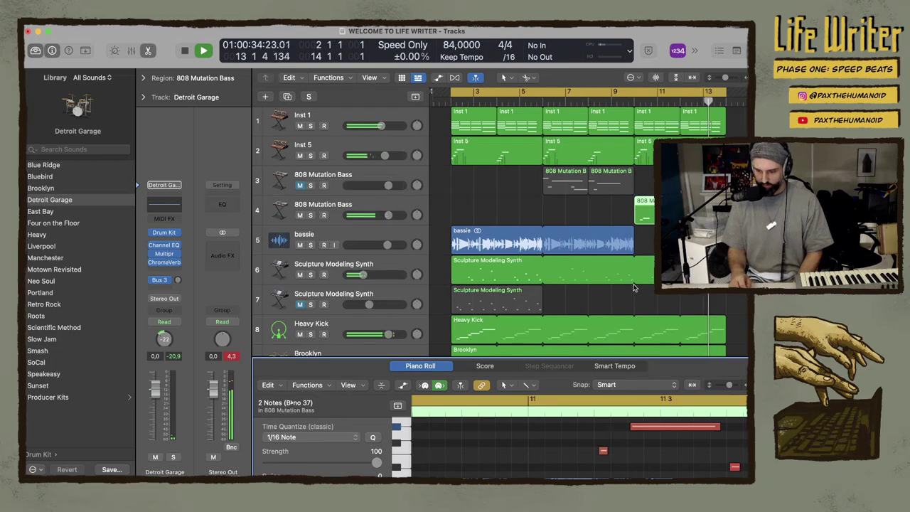
click(519, 450)
key(super+a)
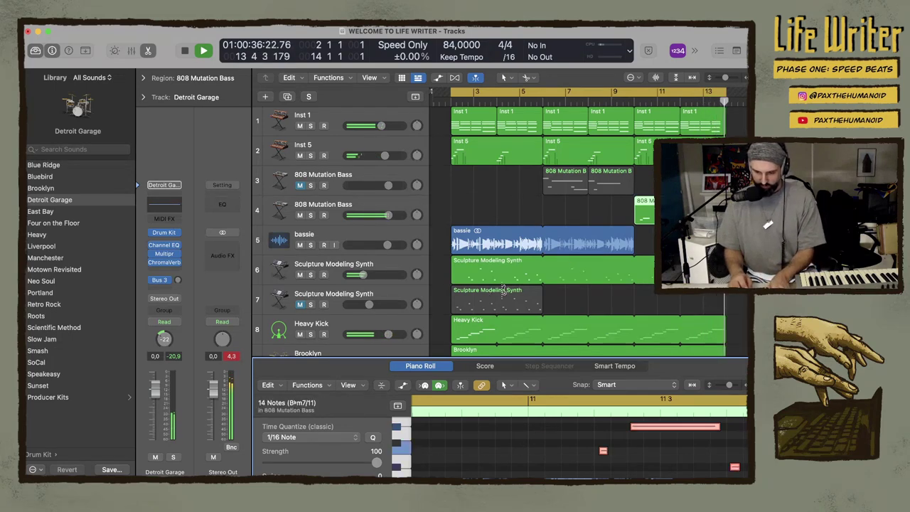
drag(603, 455, 601, 456)
click(564, 442)
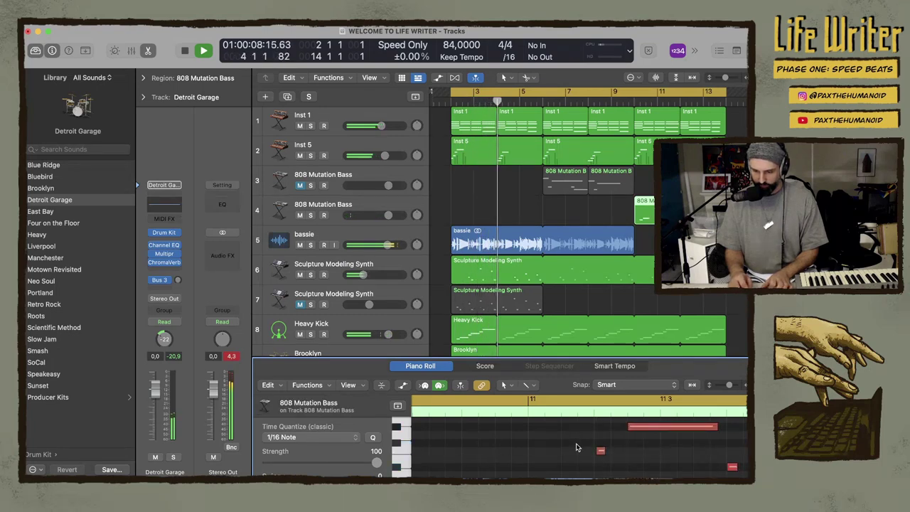
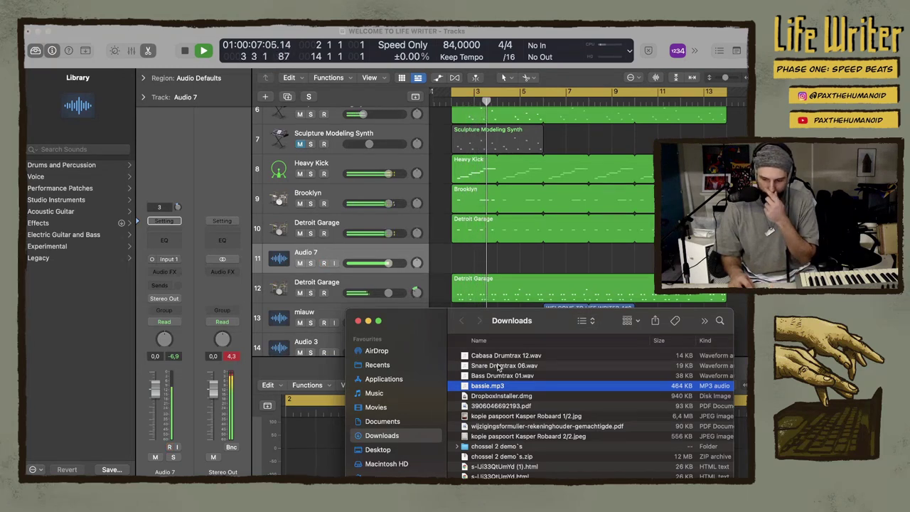
Place Snare Drumtrax 06.wav from the Downloads folder in bar 2 of empty audio track 11 and disarm that track
drag(500, 365, 466, 254)
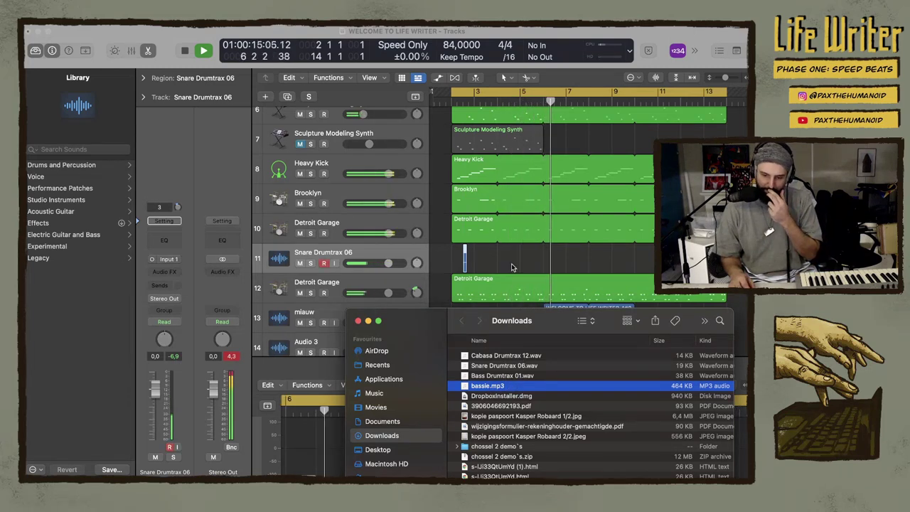
click(324, 263)
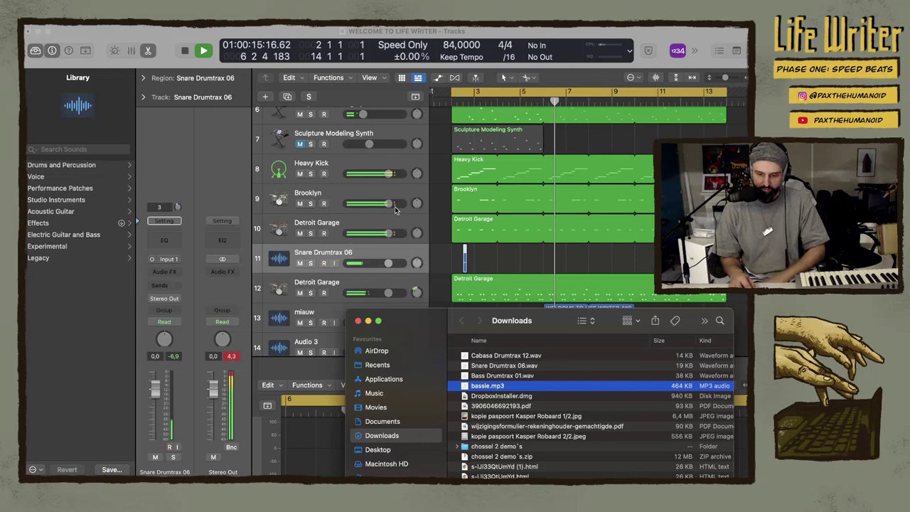
Create an audio track below Heavy Kick and place Bass Drumtrax 01.wav from the Downloads folder in its bar 2
click(356, 166)
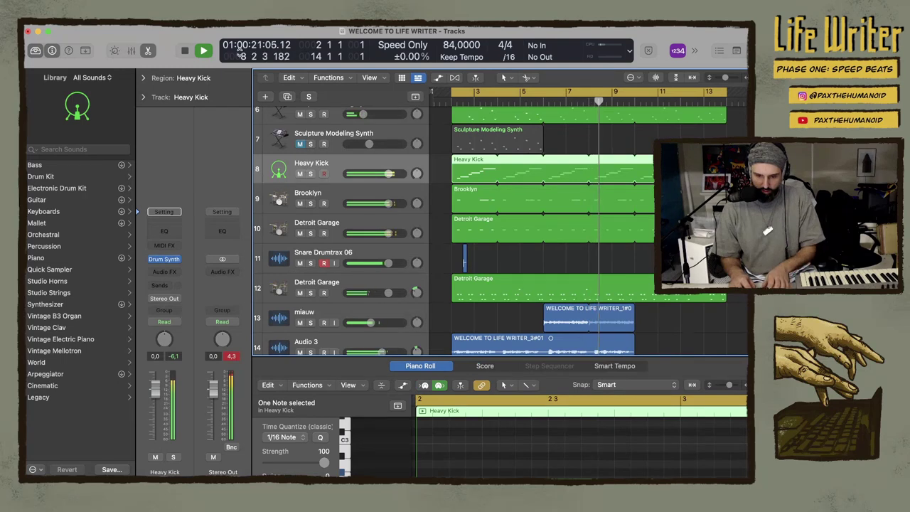
click(151, 27)
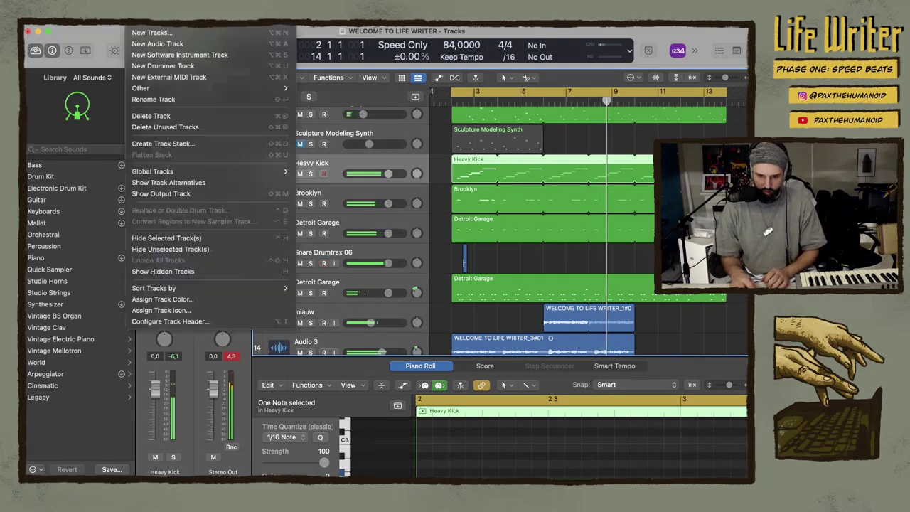
click(160, 44)
key(super+Tab)
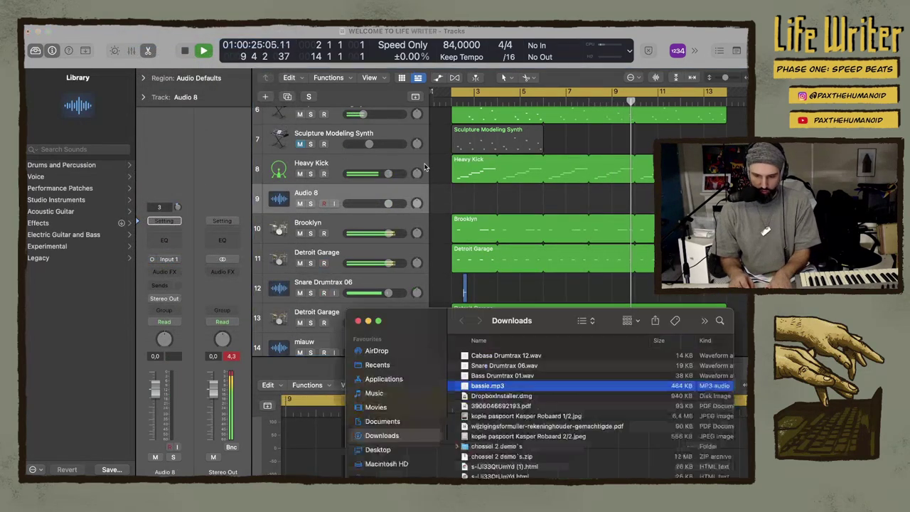
click(482, 375)
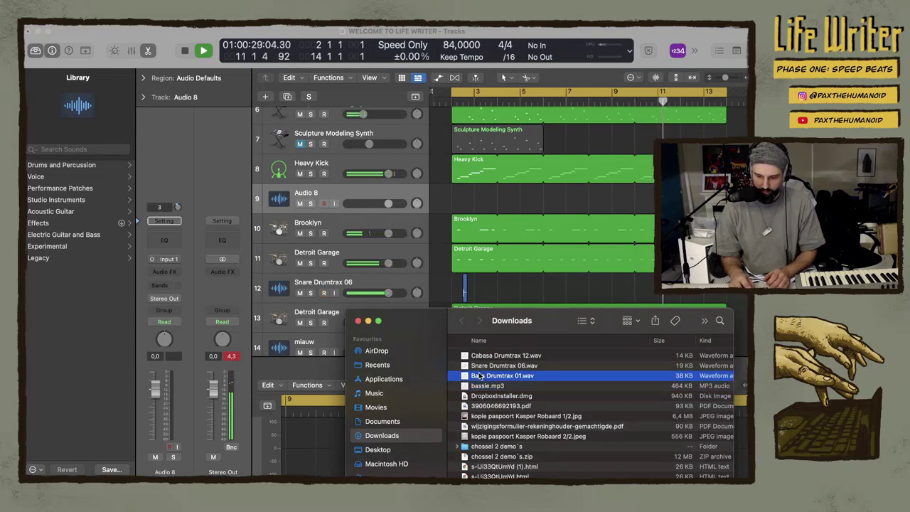
drag(481, 379, 458, 206)
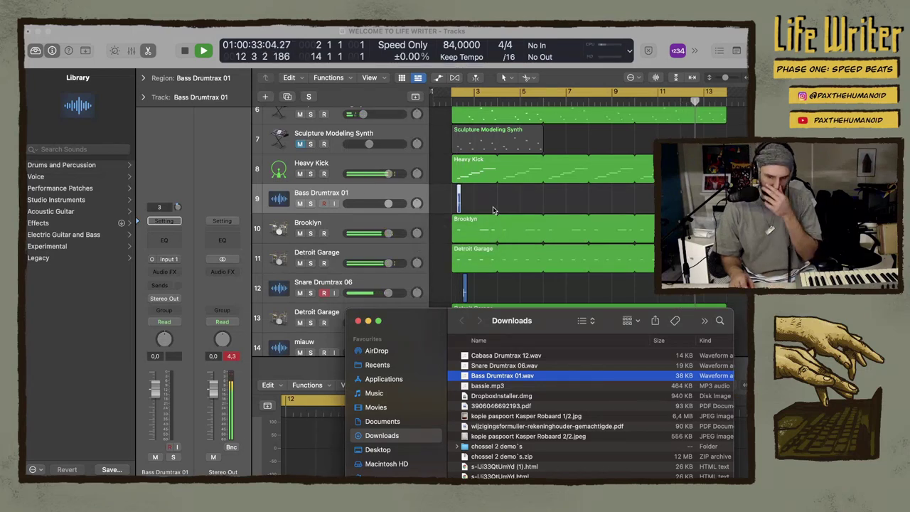
click(459, 290)
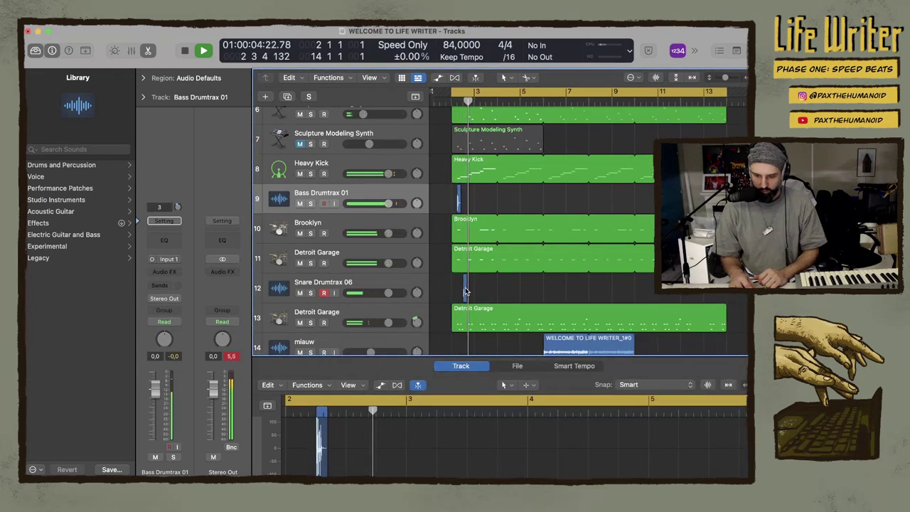
click(468, 289)
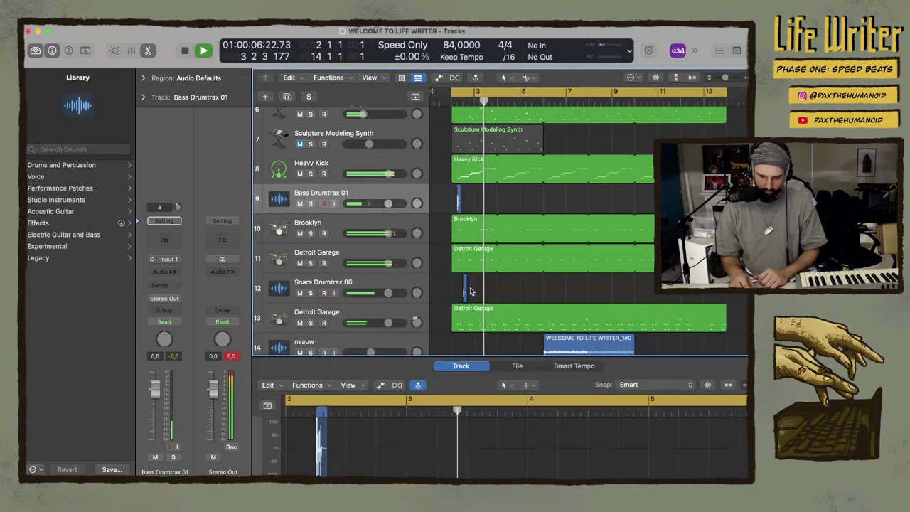
scroll(325, 291, down, 2)
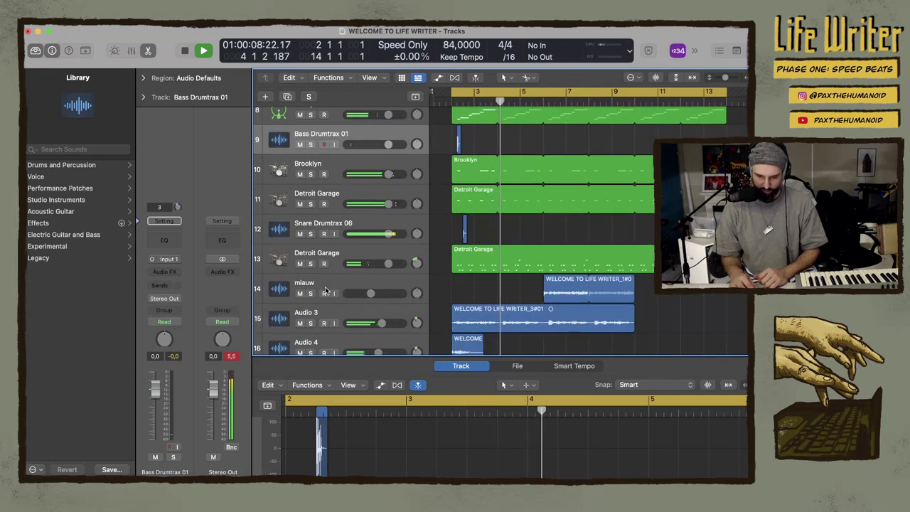
click(350, 255)
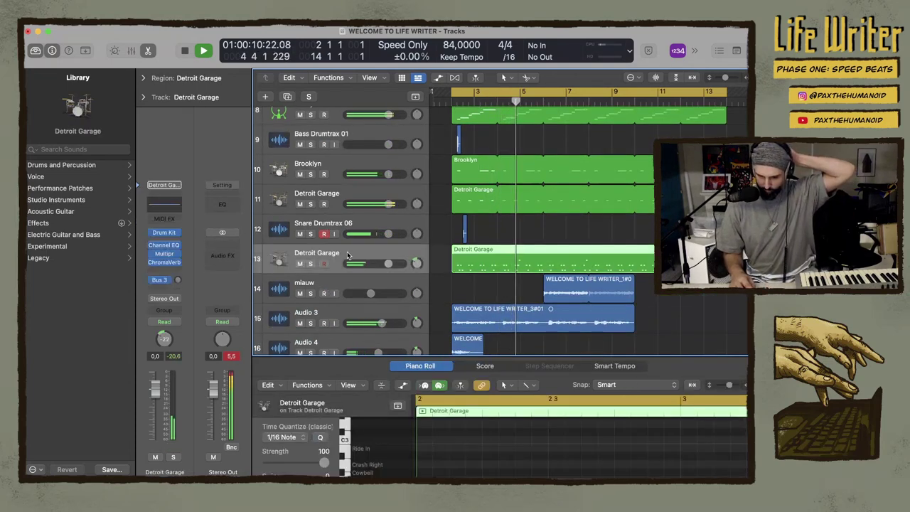
key(super+d)
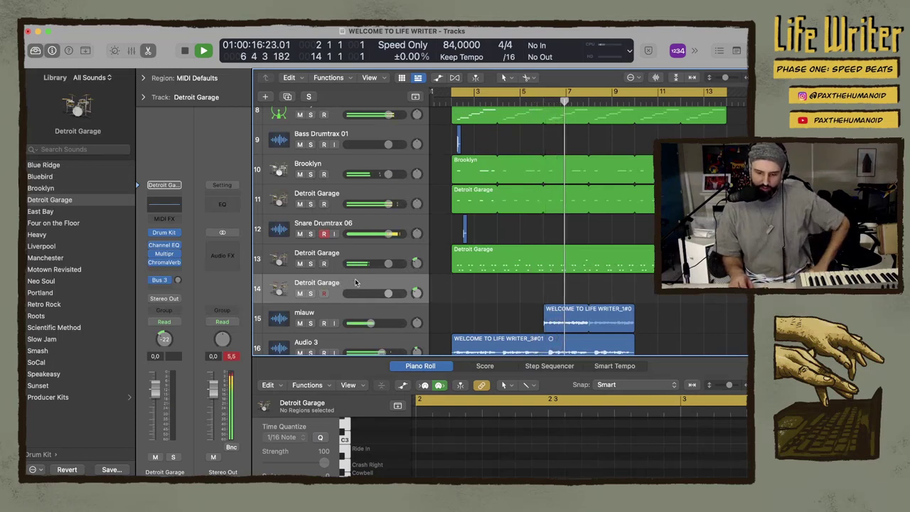
key(super+BackSpace)
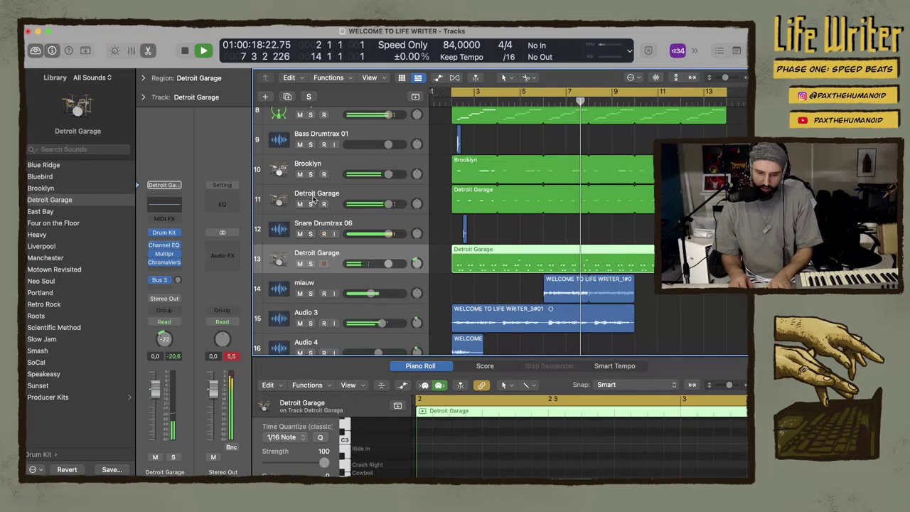
Create an audio track below the Detroit Garage track 13 and place Cabasa Drumtrax 12.wav from Finder's Downloads folder in its bar 2
click(142, 21)
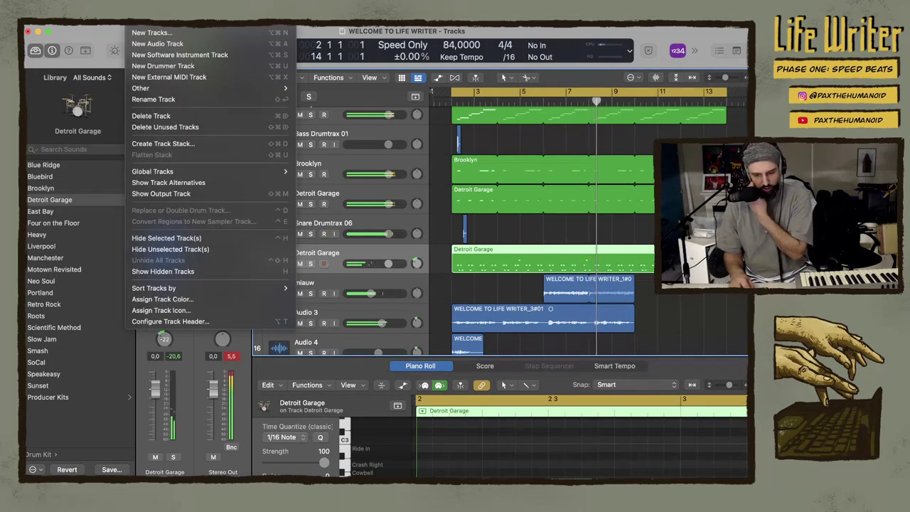
click(150, 43)
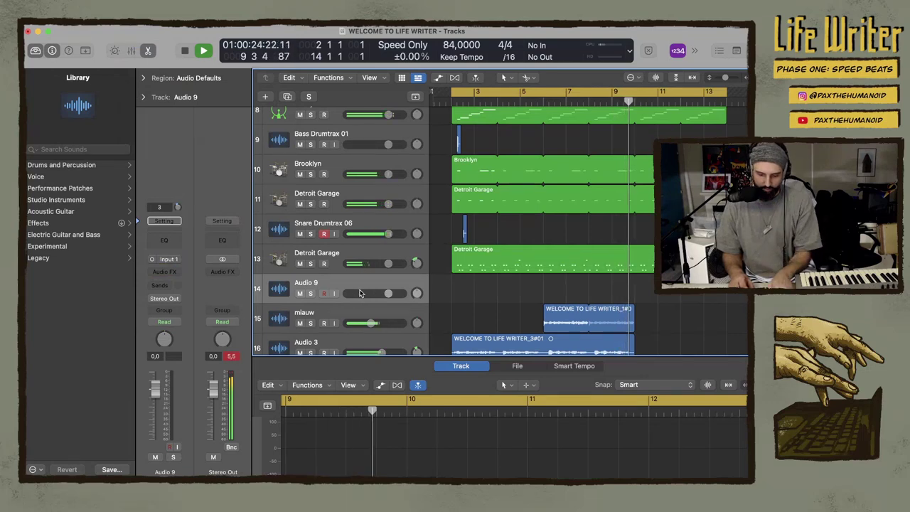
key(super+Tab)
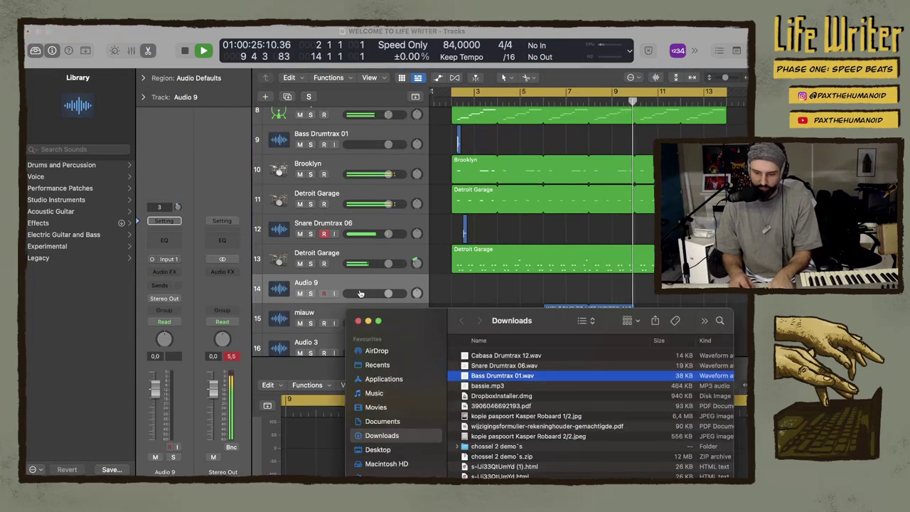
click(496, 355)
drag(496, 355, 458, 290)
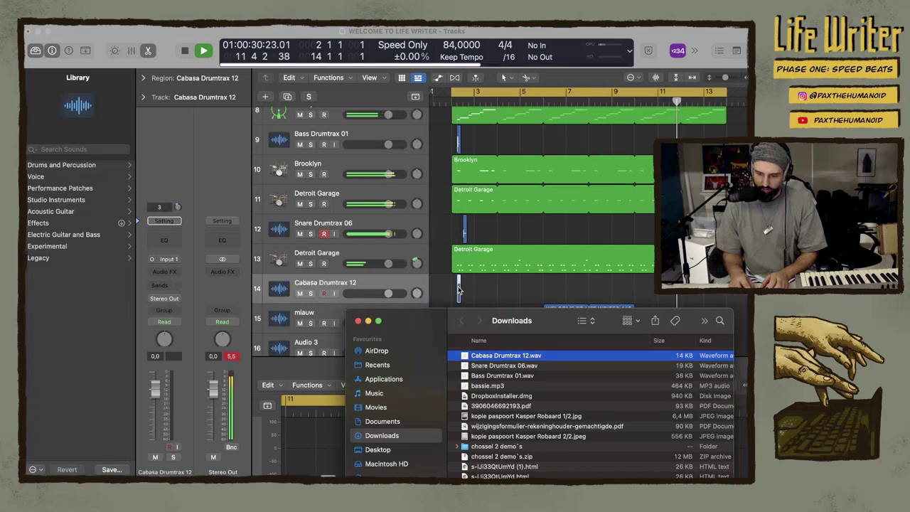
Shift the Bass Drumtrax 01 region slightly later in bar 2 and lower the Cabasa Drumtrax 12 track volume to -13.0 dB
key(super+Right)
key(super+Right)
key(super+Right)
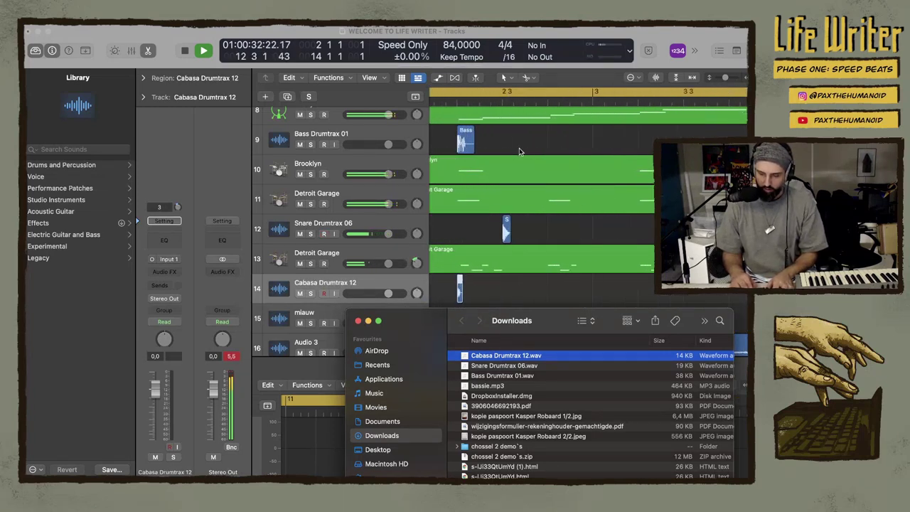
drag(468, 145, 470, 144)
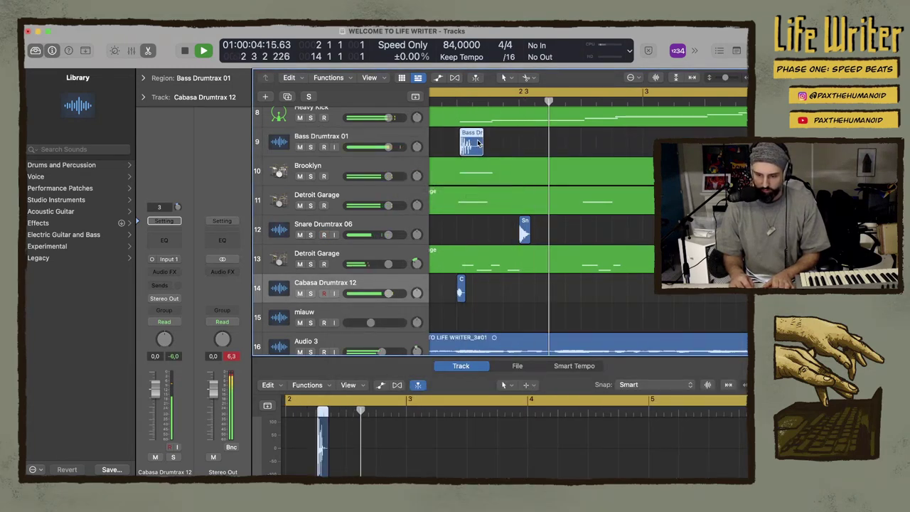
key(space)
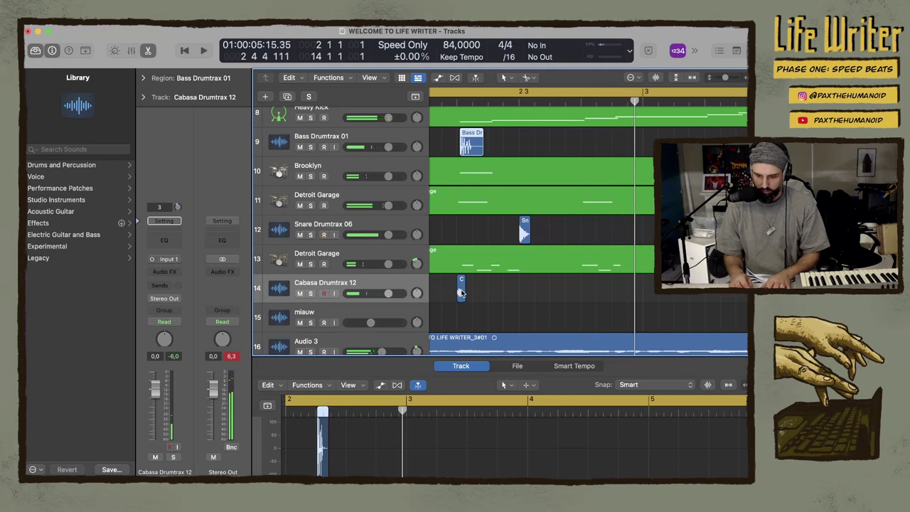
drag(388, 292, 365, 293)
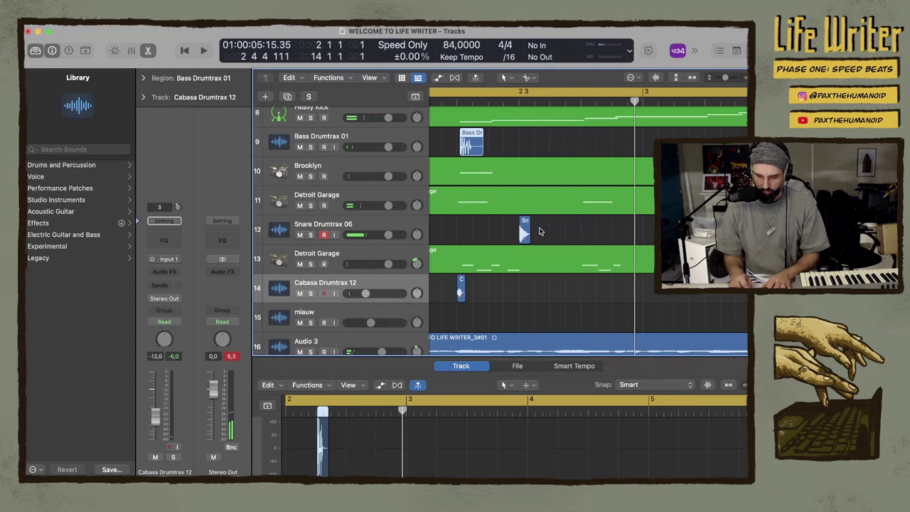
Align the Snare Drumtrax 06 region with the Bass Drumtrax 01 hit, add a second Bass Drumtrax hit before 2.3, and audition bar 2
drag(525, 229, 470, 231)
scroll(486, 199, up, 2)
scroll(486, 198, left, 2)
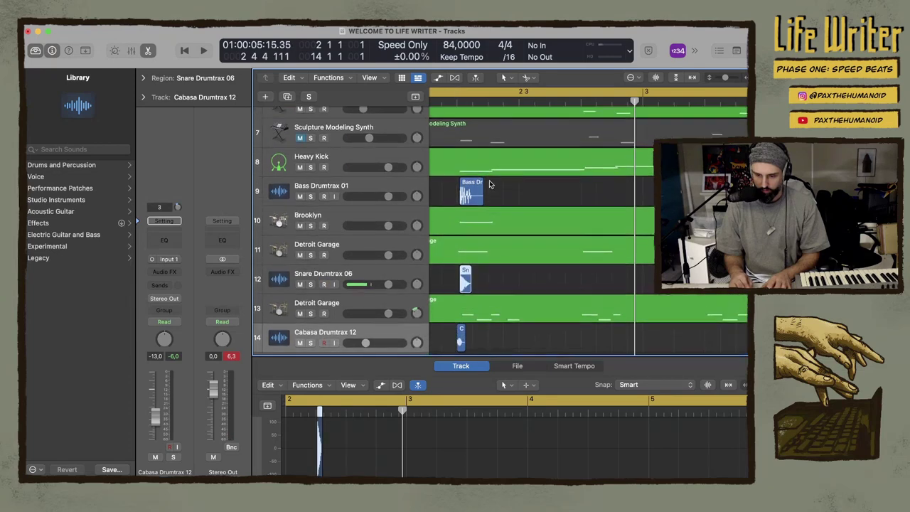
scroll(490, 183, right, 2)
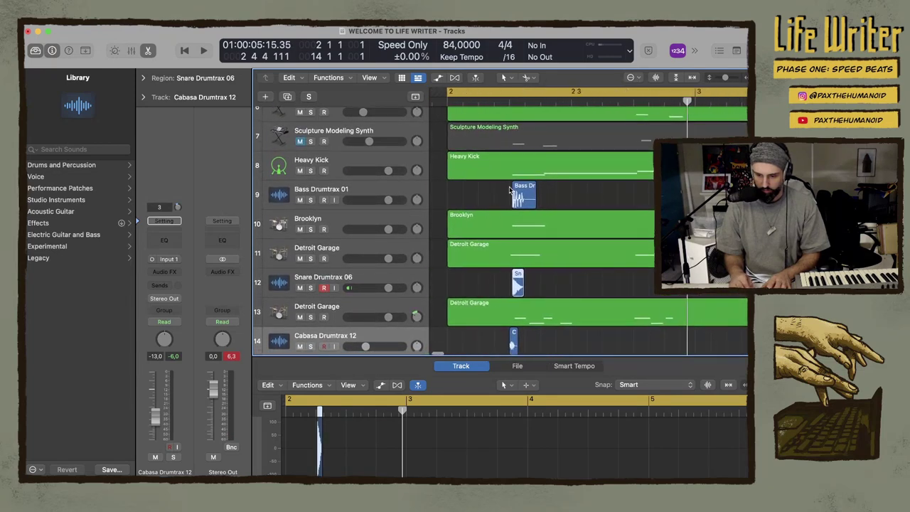
mouse_move(523, 192)
mouse_down()
mouse_move(556, 194)
mouse_move(527, 193)
mouse_up()
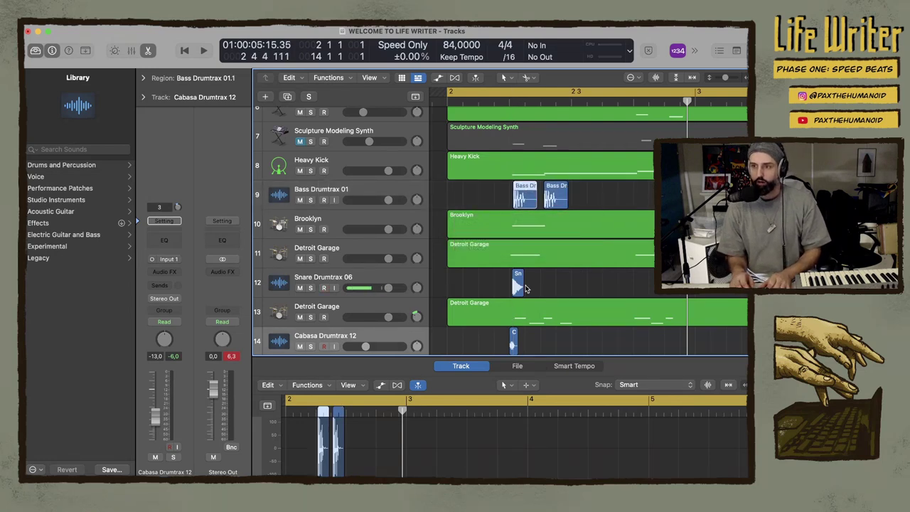
key(space)
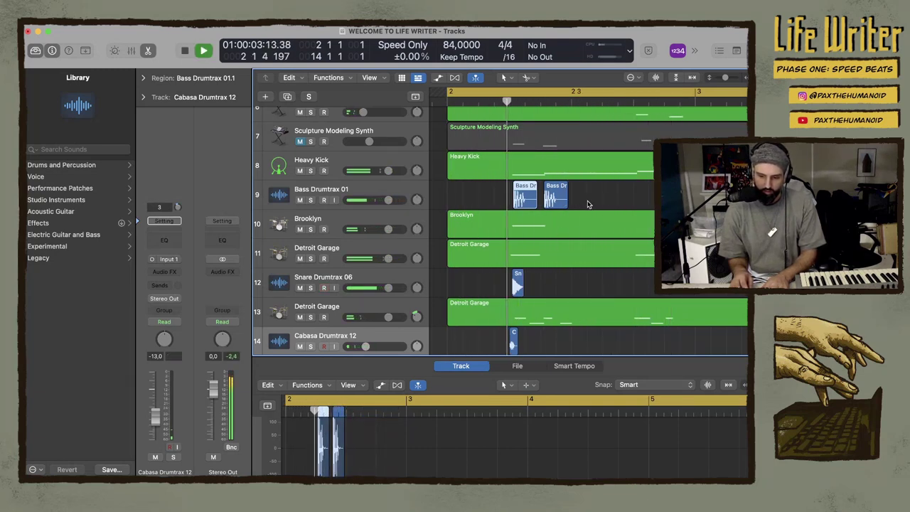
key(space)
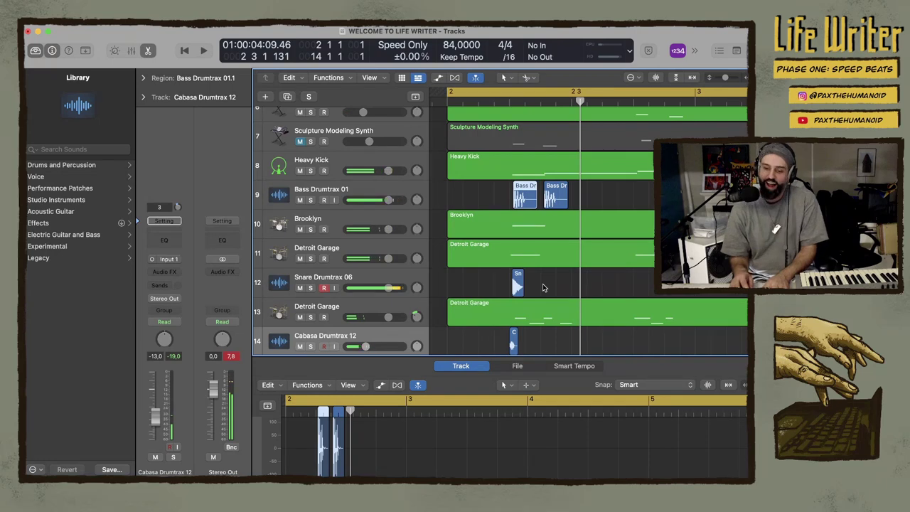
Reposition and copy the Cabasa Drumtrax 12 region into four evenly spaced hits before 2.3
drag(514, 345, 535, 347)
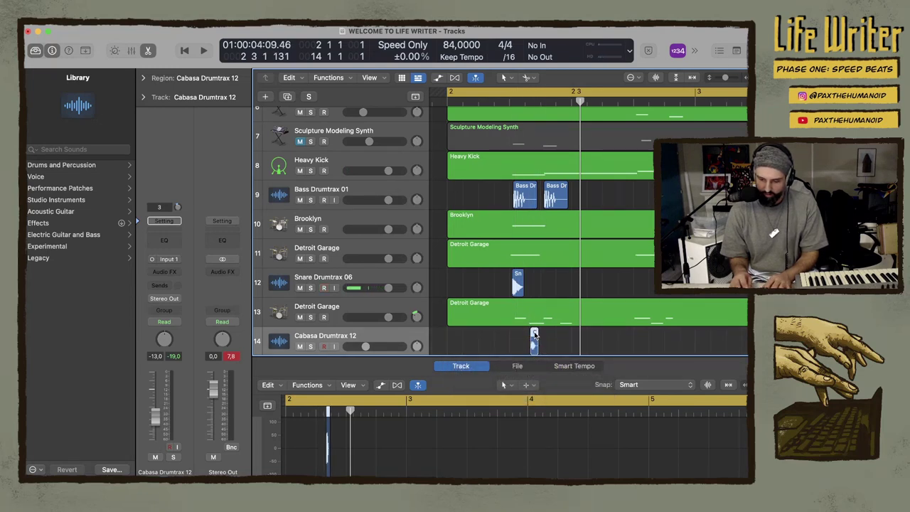
drag(535, 334, 563, 335)
drag(519, 282, 519, 282)
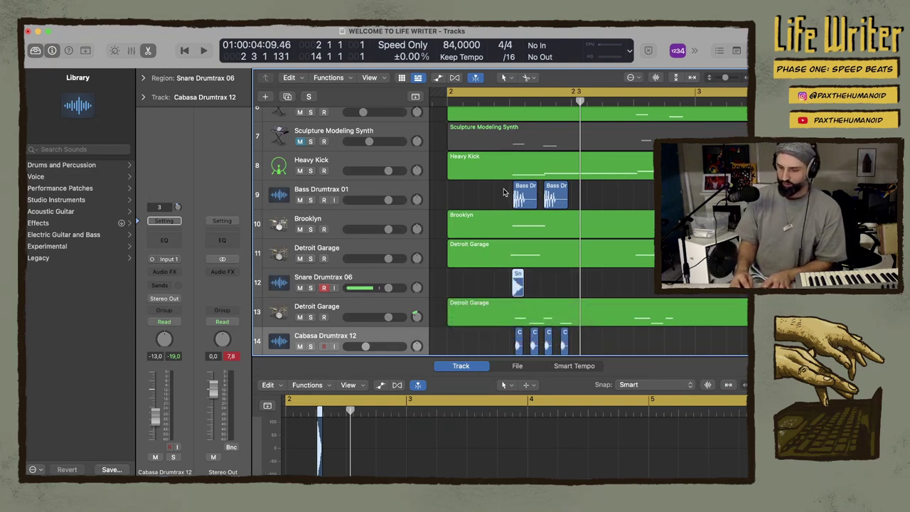
Copy the seven bass, snare and cabasa Drumtrax regions together at half-bar intervals three times, filling the pattern through bar 3
drag(506, 205, 576, 185)
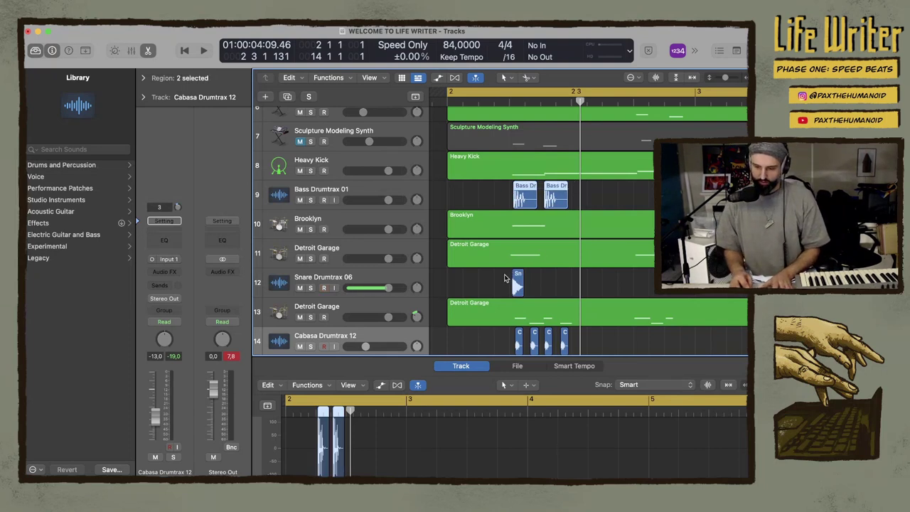
drag(510, 332, 573, 347)
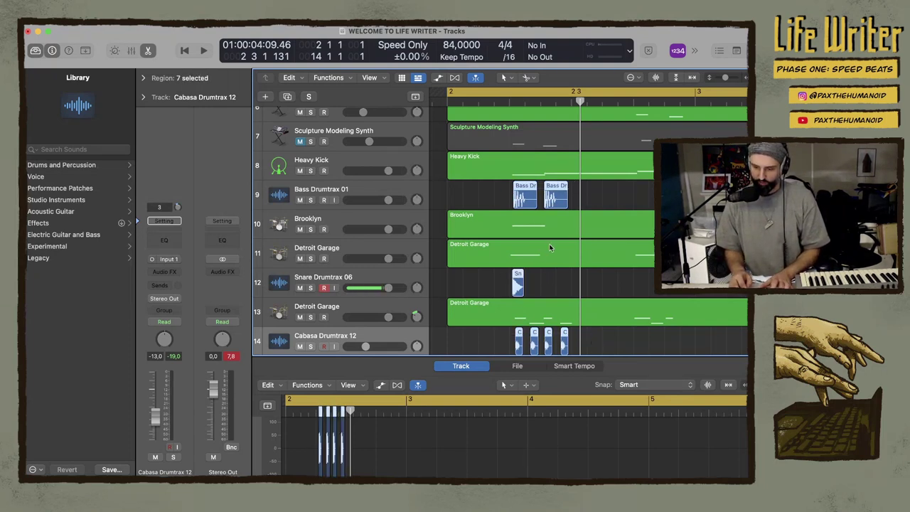
drag(521, 190, 646, 205)
key(alt)
scroll(541, 197, right, 5)
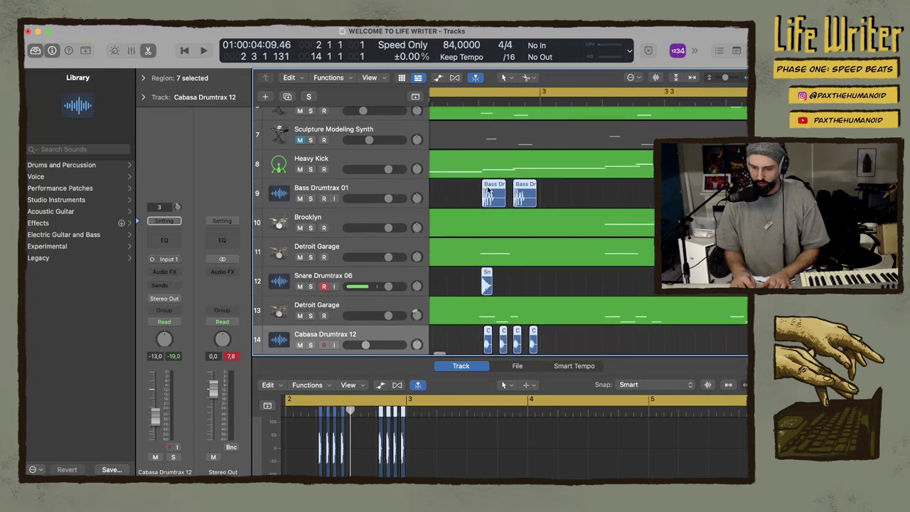
drag(488, 190, 612, 194)
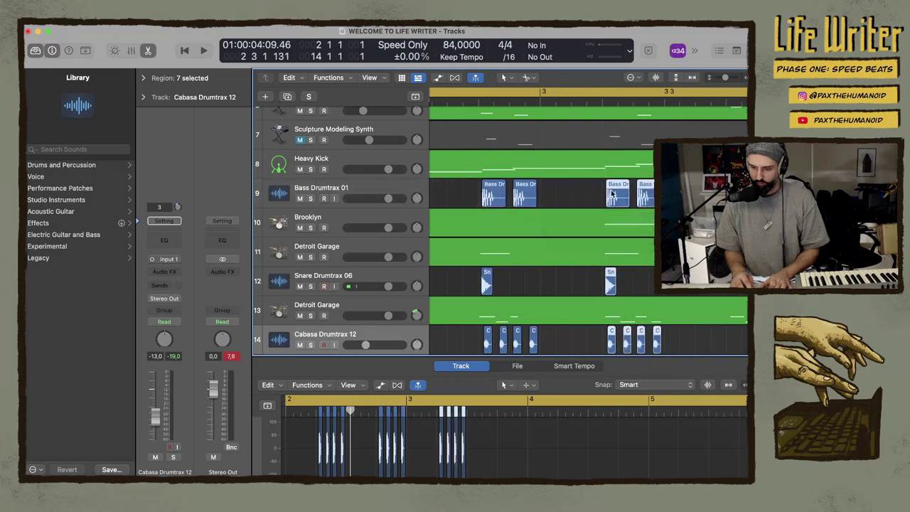
scroll(569, 193, right, 4)
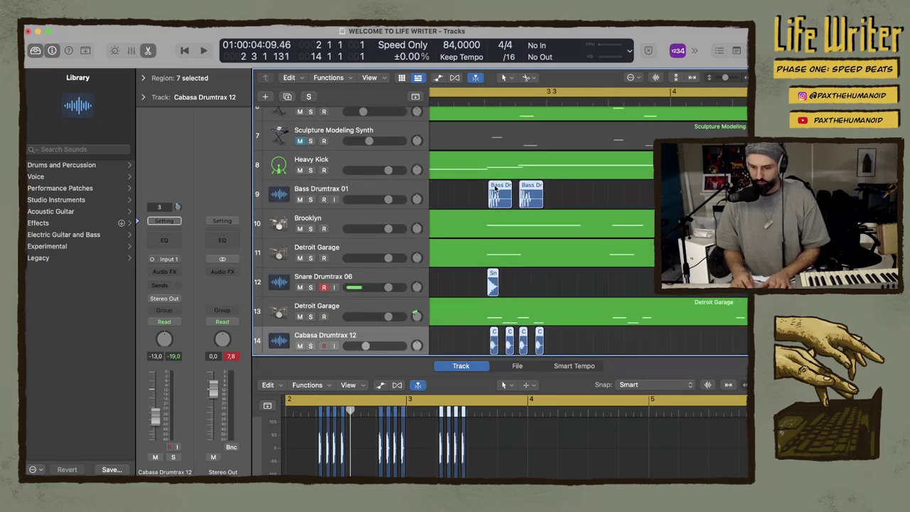
drag(495, 187, 616, 188)
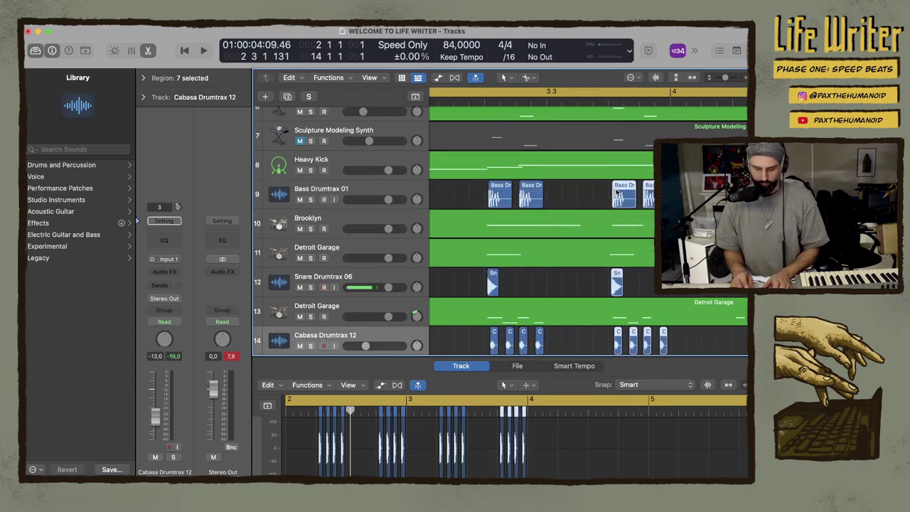
scroll(616, 190, up, 3)
scroll(616, 190, down, 5)
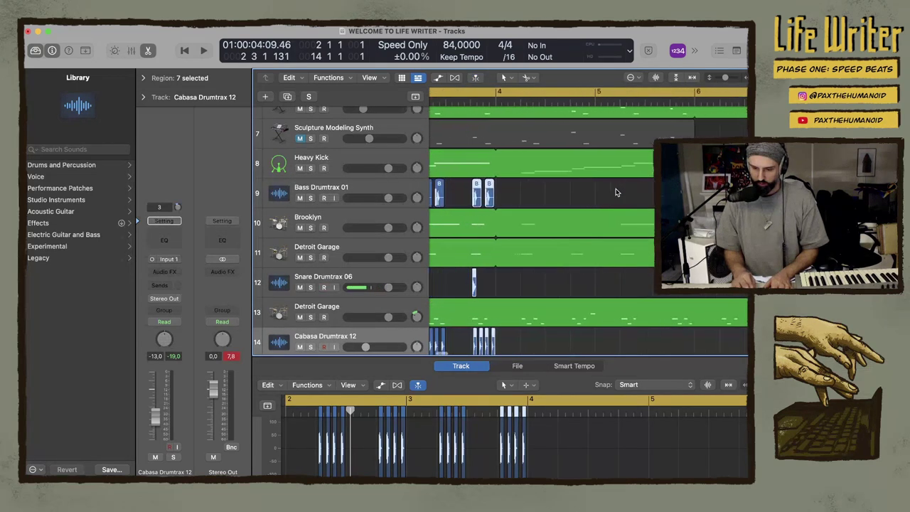
scroll(617, 192, right, 1)
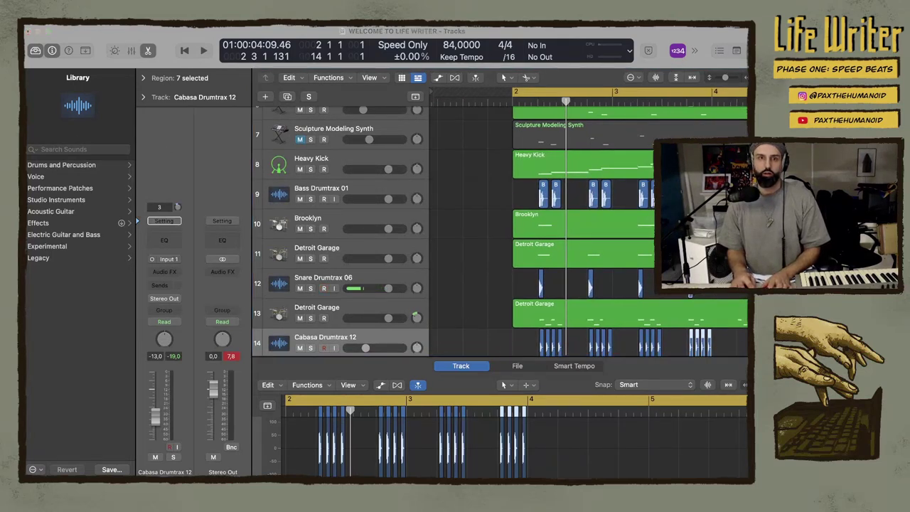
key(super+Tab)
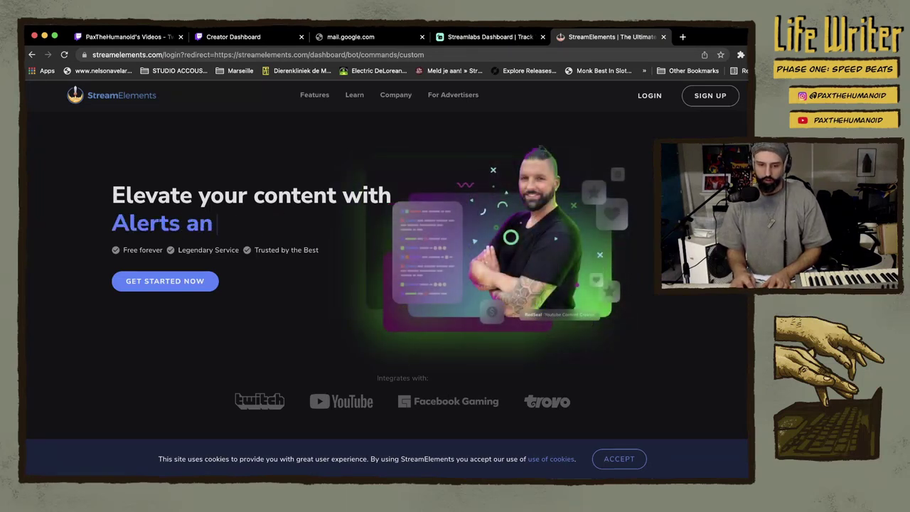
drag(371, 31, 405, 207)
click(79, 210)
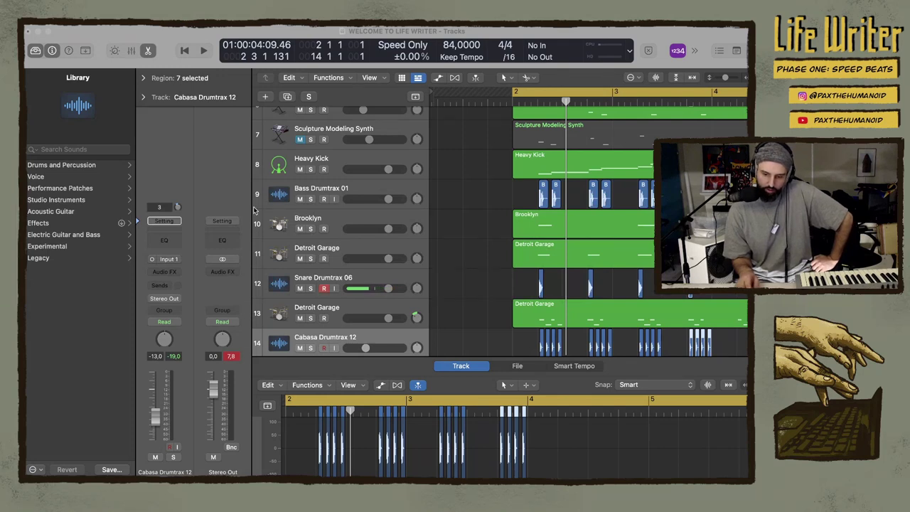
Play back the copied Drumtrax pattern and slightly lower the volume of the Bass Drumtrax 01 track
click(454, 204)
key(space)
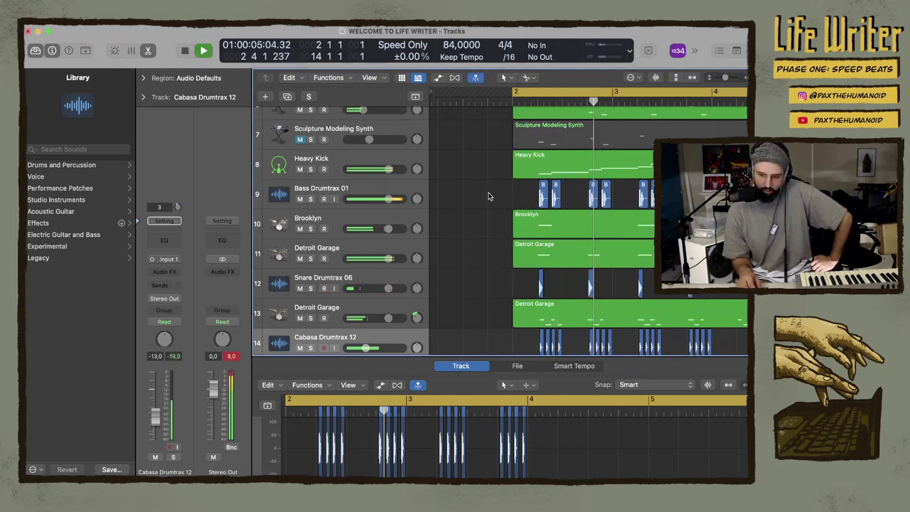
drag(388, 202, 376, 202)
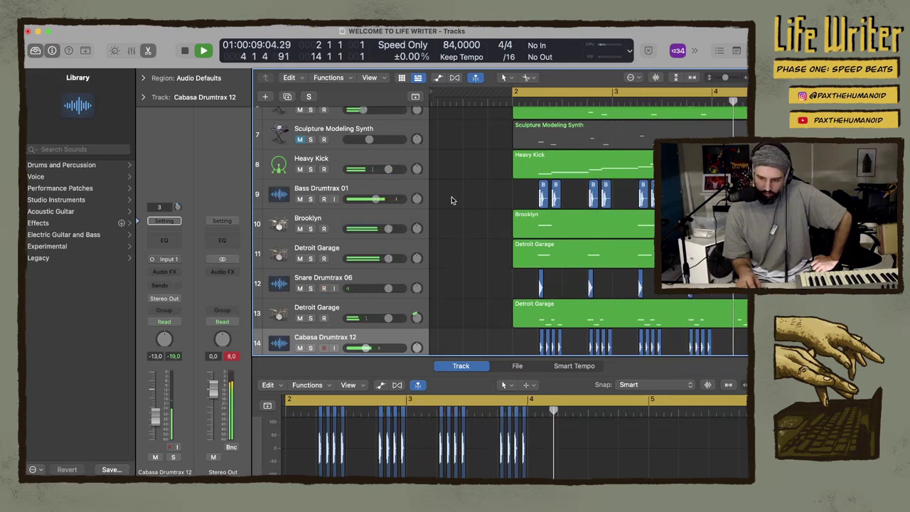
key(super+Left)
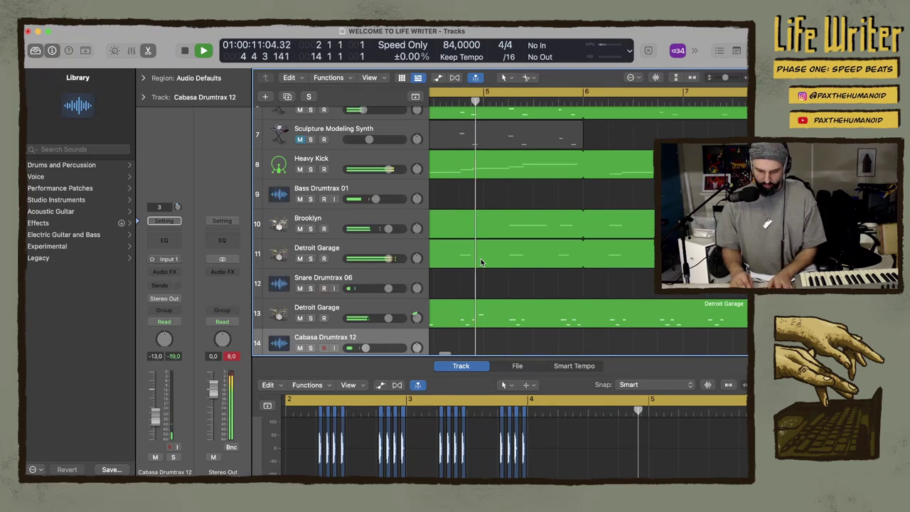
key(super+Left)
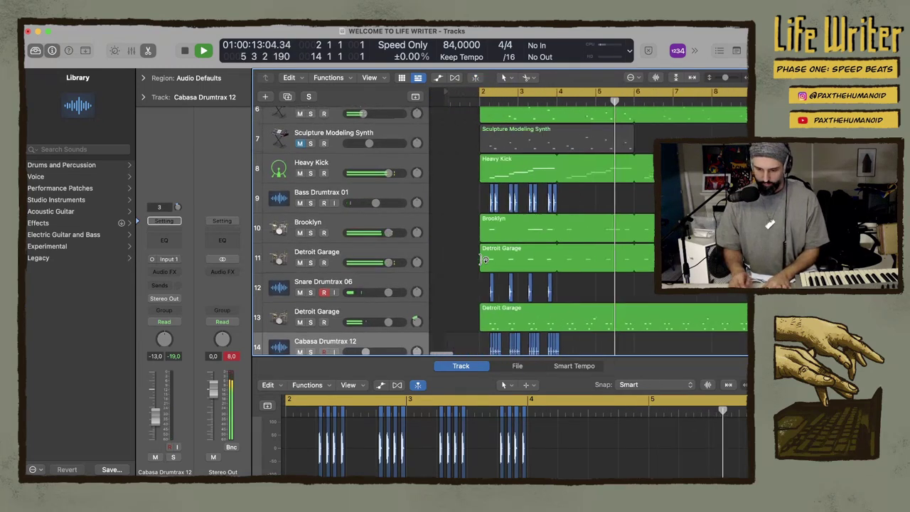
key(space)
scroll(468, 279, down, 1)
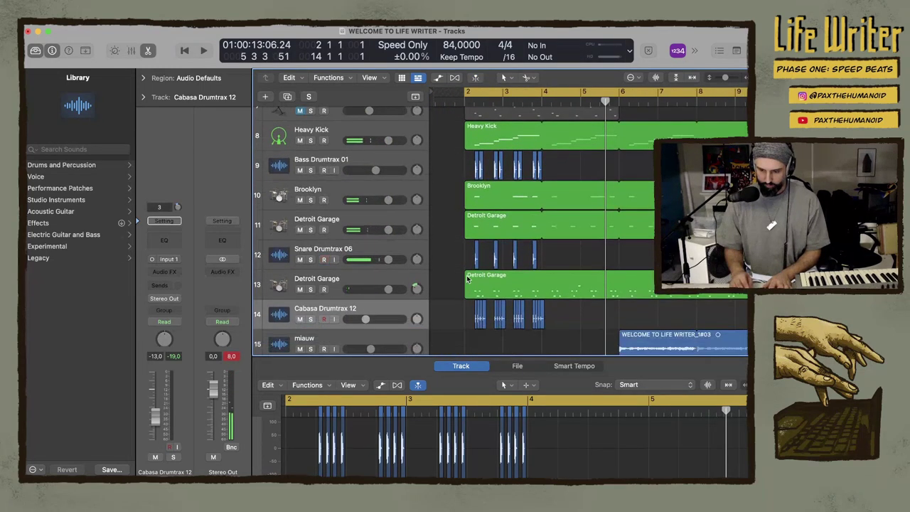
Copy all bass, snare and cabasa Drumtrax regions from bars 2–3 together to the same positions in bars 4–5
drag(437, 162, 548, 165)
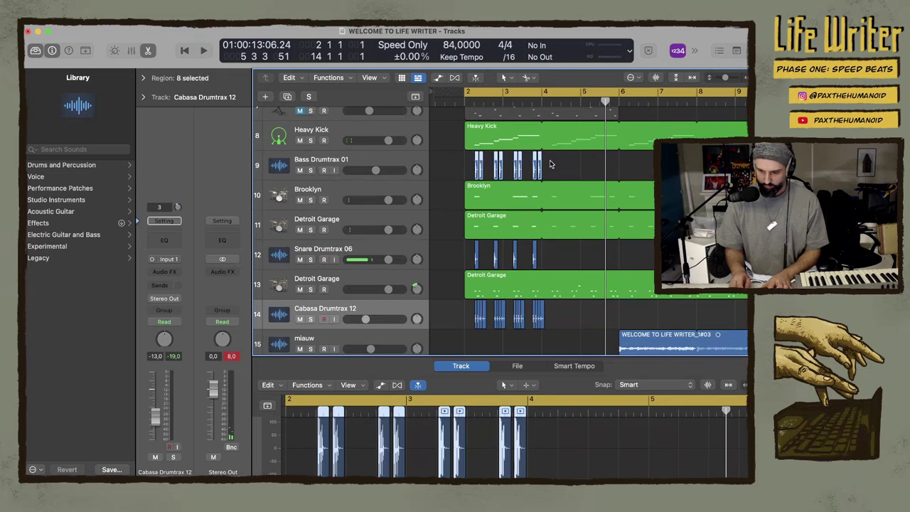
drag(449, 253, 520, 279)
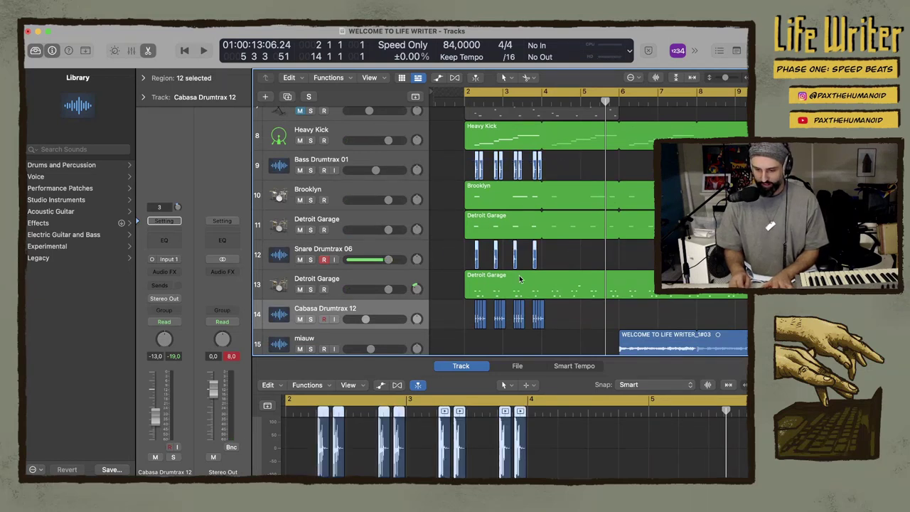
drag(483, 322, 577, 322)
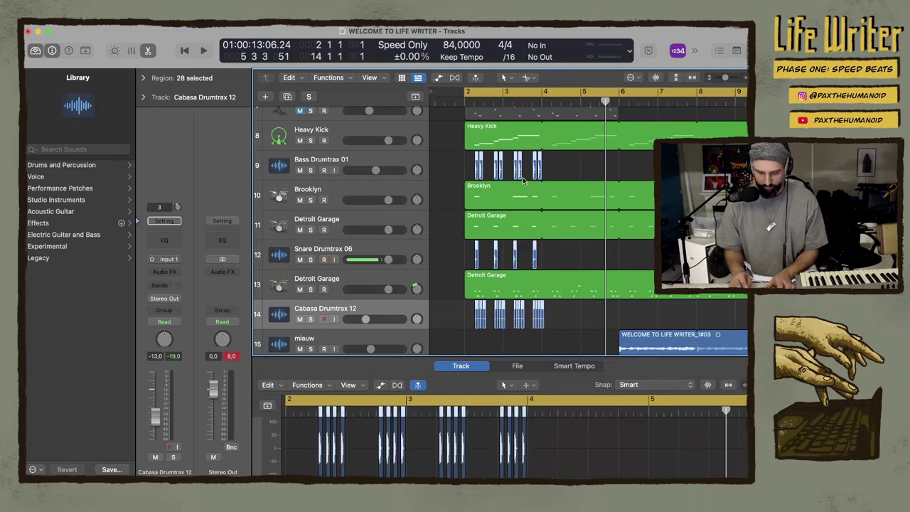
key(z)
key(super+Right)
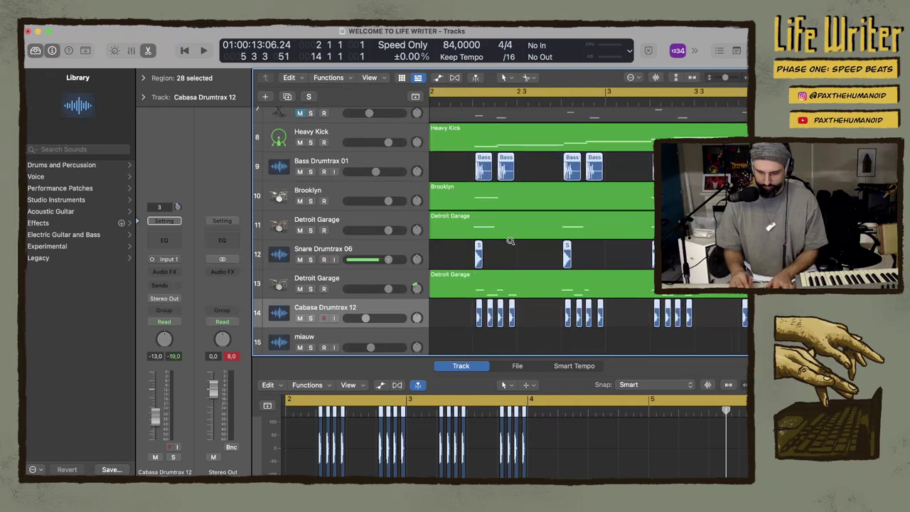
click(36, 51)
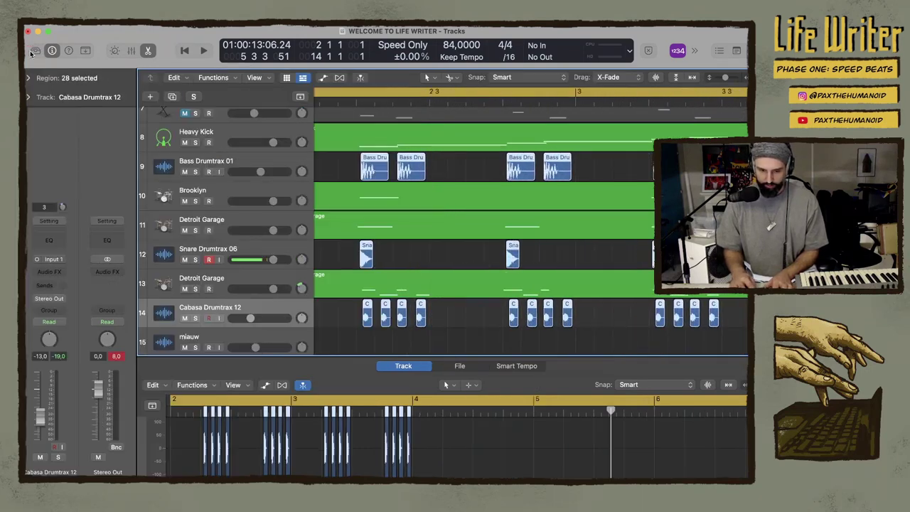
key(super+Left)
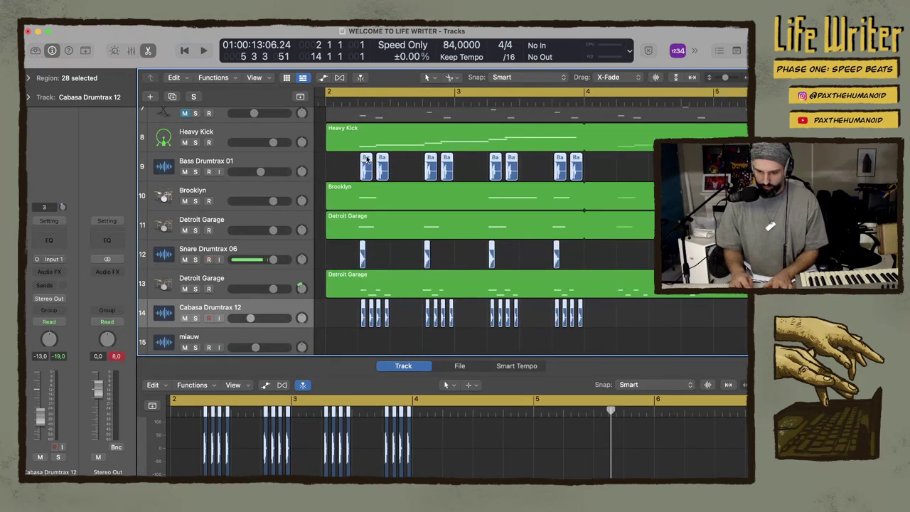
drag(367, 159, 623, 167)
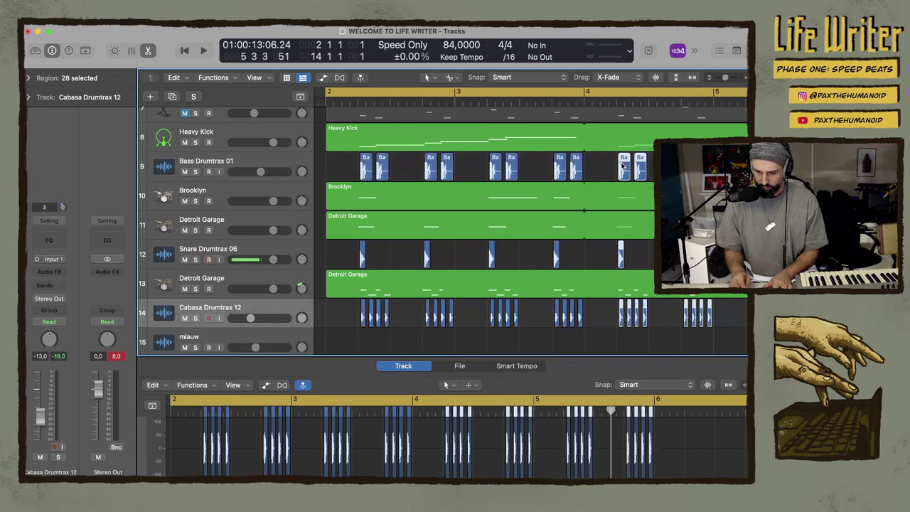
Repeat the two-bar group of Drumtrax regions into bars 6–7 and again into bars 8–9, aligned with the existing drums
scroll(484, 142, right, 10)
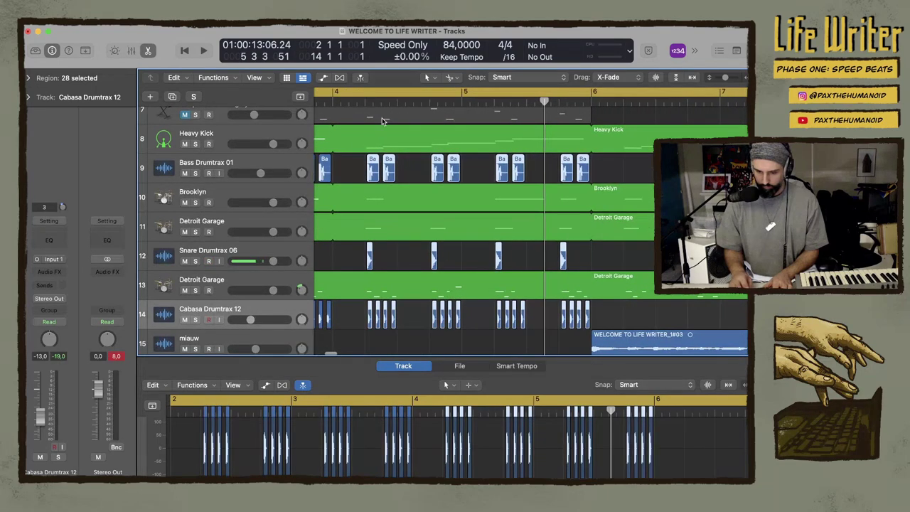
drag(373, 162, 633, 165)
scroll(633, 165, right, 10)
scroll(626, 161, left, 1)
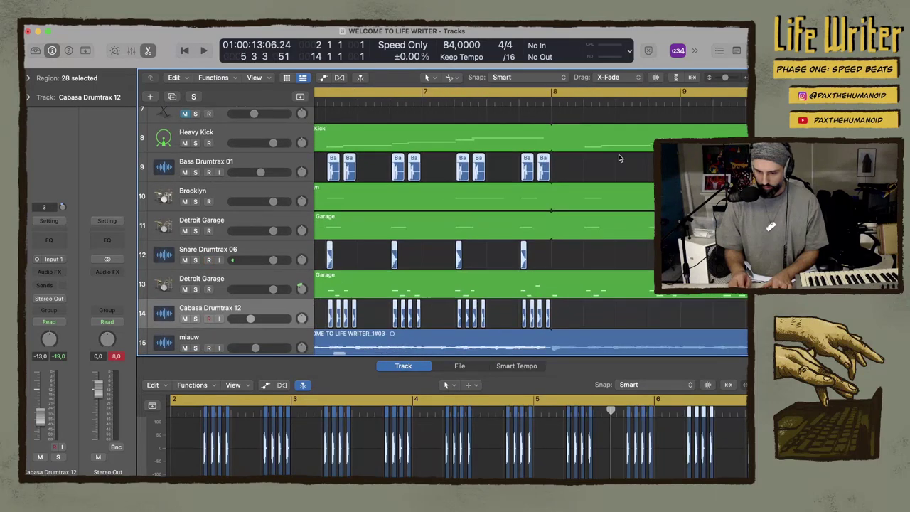
drag(335, 159, 594, 162)
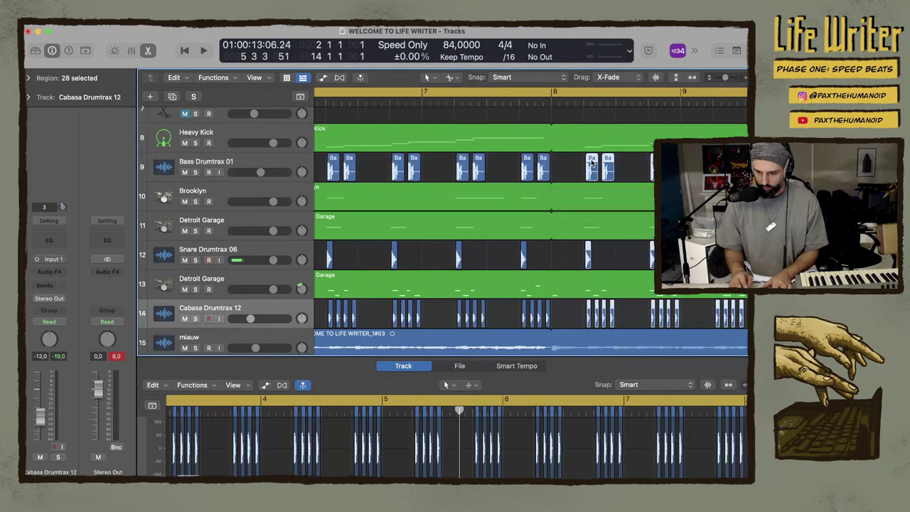
Continue copying the two-bar Drumtrax group into bars 10–11 and bars 12–13, filling the pattern up to bar 14
scroll(590, 163, right, 10)
scroll(591, 163, up, 1)
scroll(592, 161, down, 5)
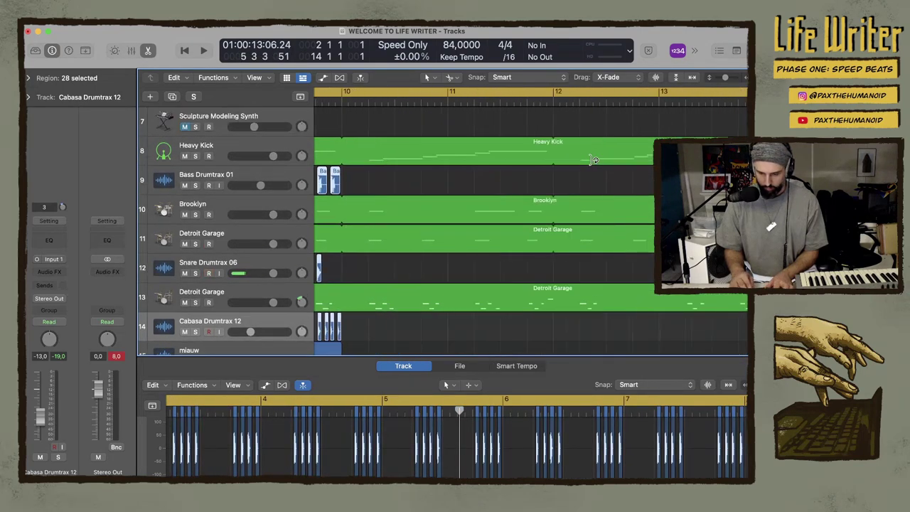
scroll(594, 160, down, 1)
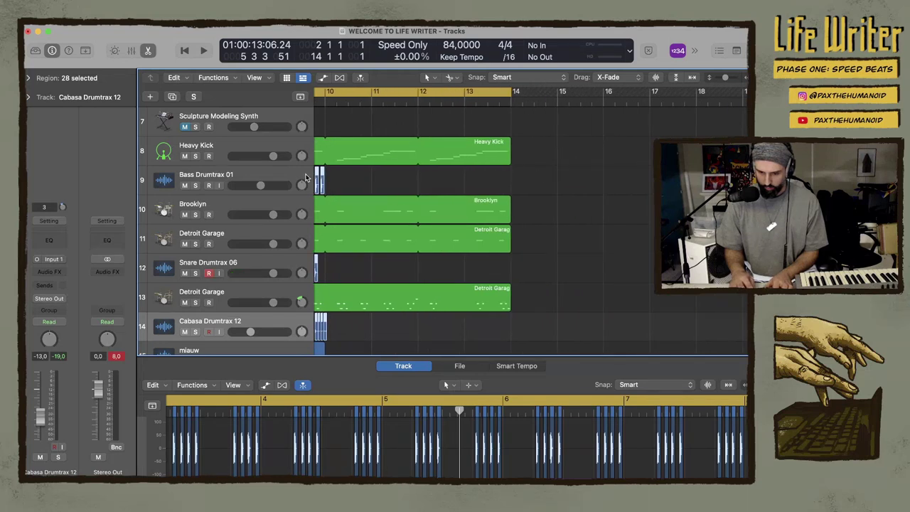
drag(322, 173, 412, 184)
key(alt)
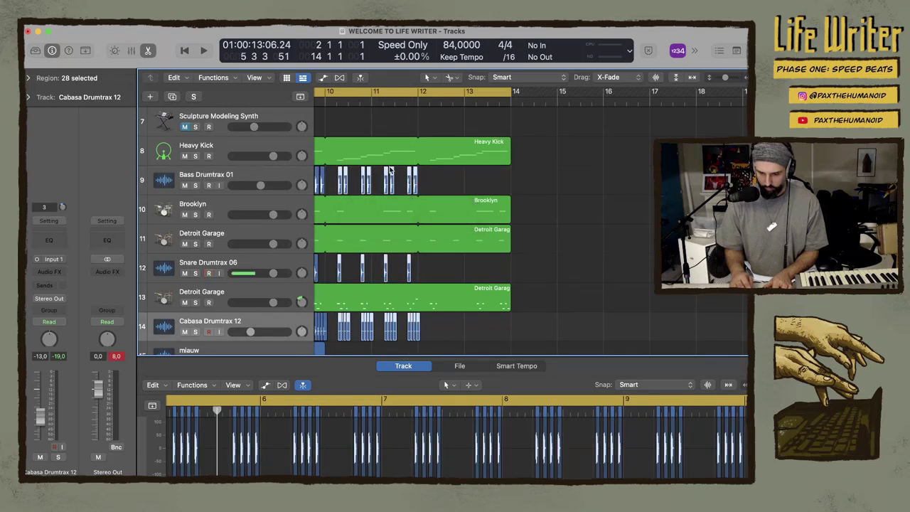
key(super+Right)
key(super+Right)
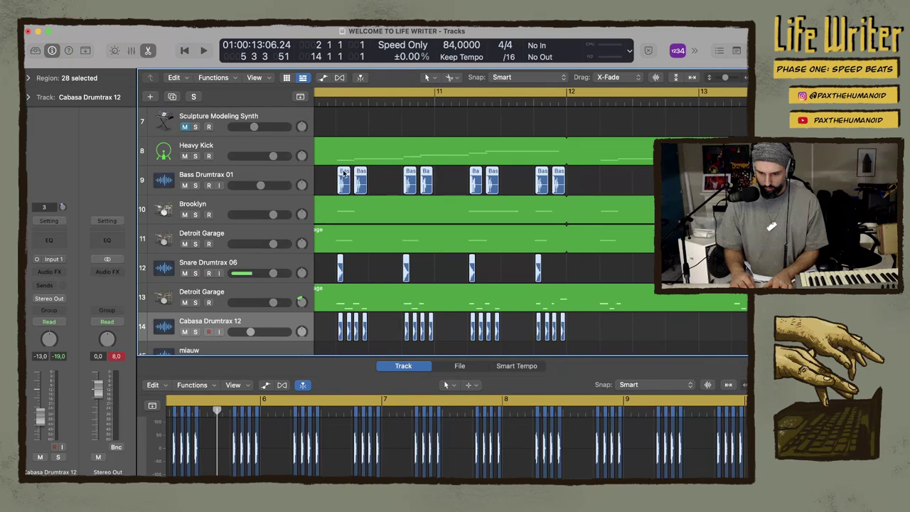
drag(344, 173, 609, 179)
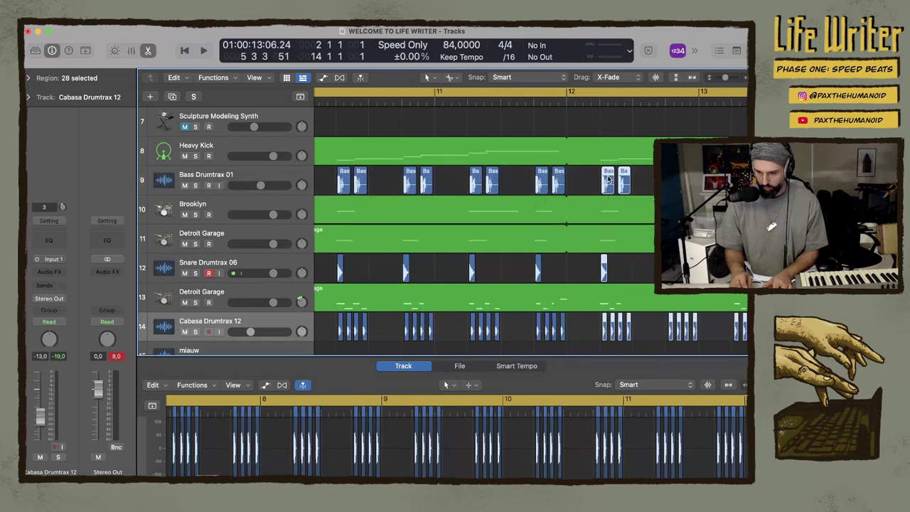
Play the beat from bar 2 and lower the volumes of Snare Drumtrax 06 and Cabasa Drumtrax 12, the cabasa to -20.5
key(space)
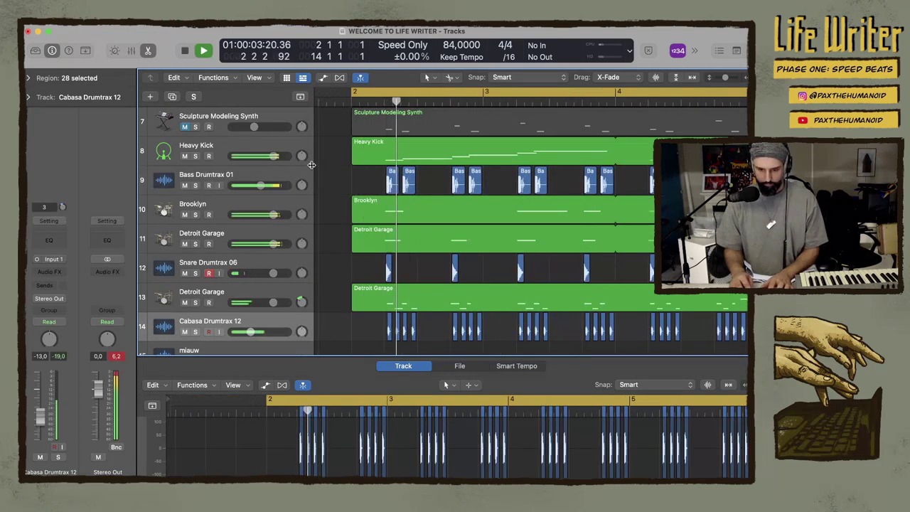
mouse_move(250, 302)
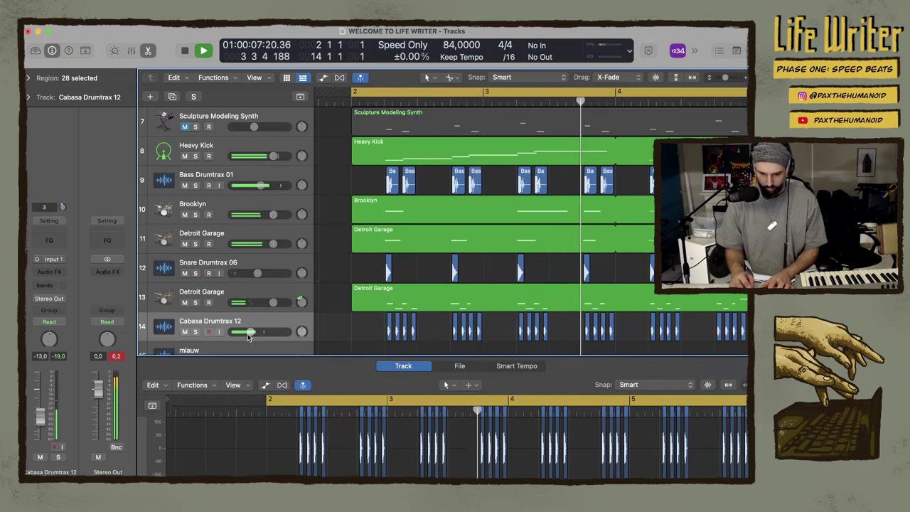
drag(251, 331, 242, 331)
key(super+a)
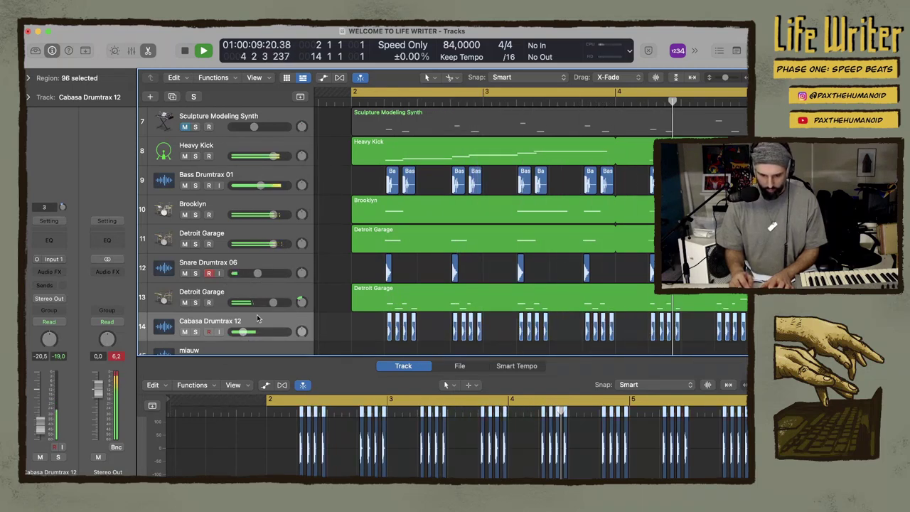
Insert a mono Echo effect on the Cabasa Drumtrax 12 track and reduce its wet level to 21%
click(49, 271)
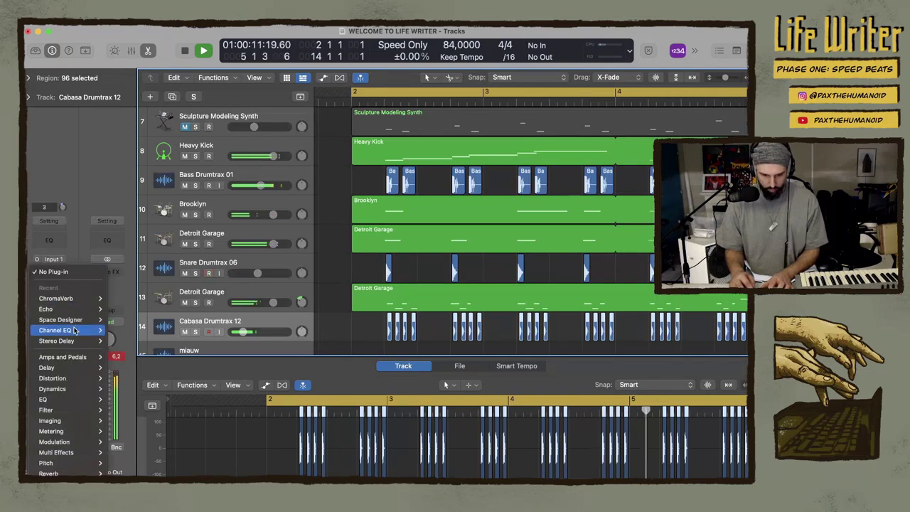
mouse_move(74, 369)
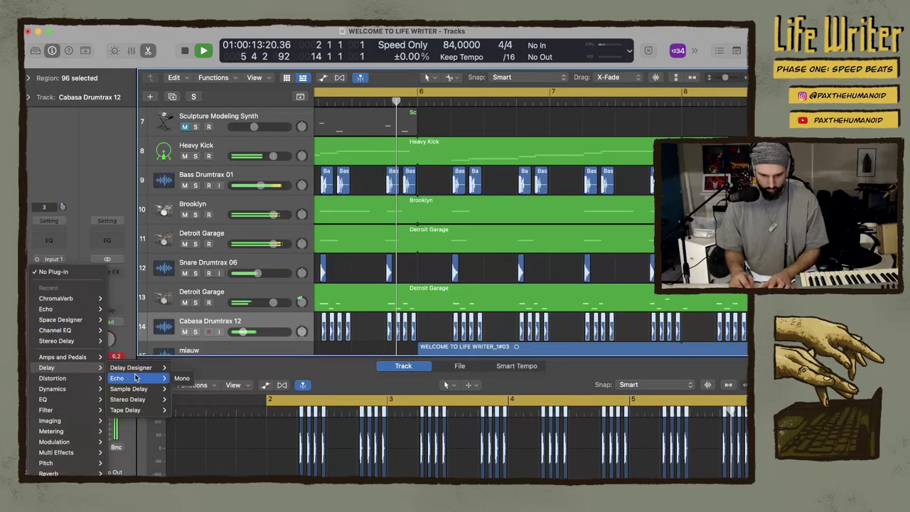
click(182, 378)
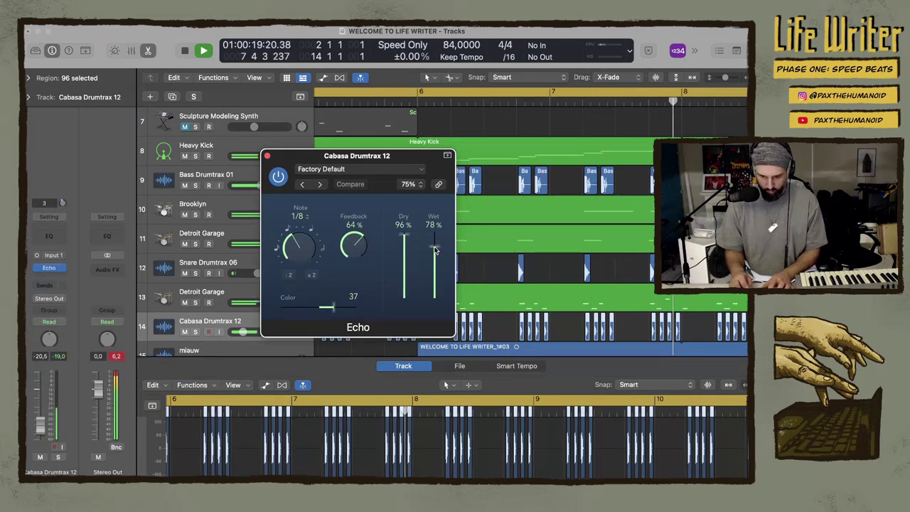
drag(436, 243, 435, 292)
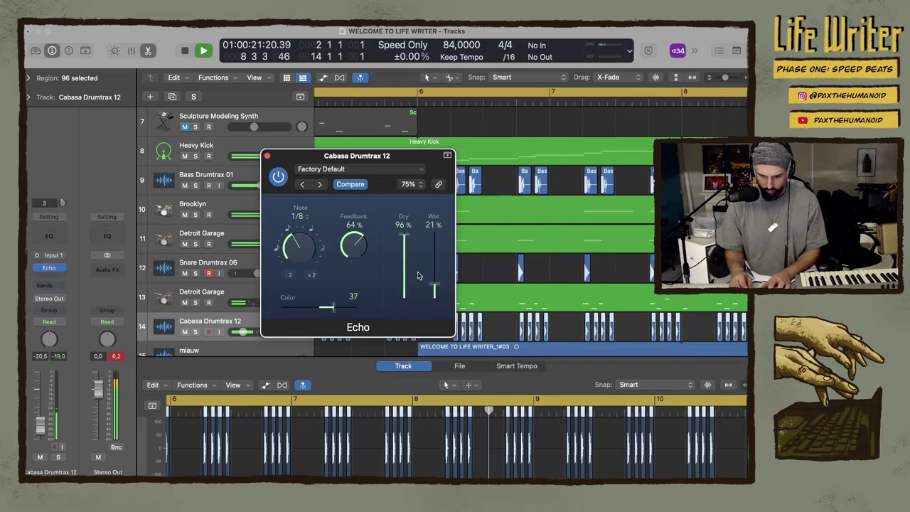
Tune the cabasa's Echo during playback to a 1/16 note delay, color 65 and 21% wet, and close the effect
drag(296, 239, 289, 228)
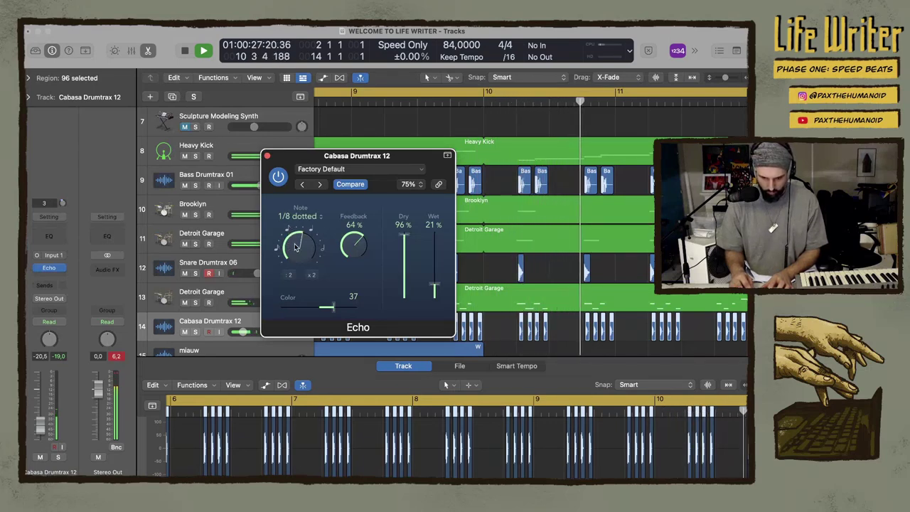
drag(289, 228, 297, 268)
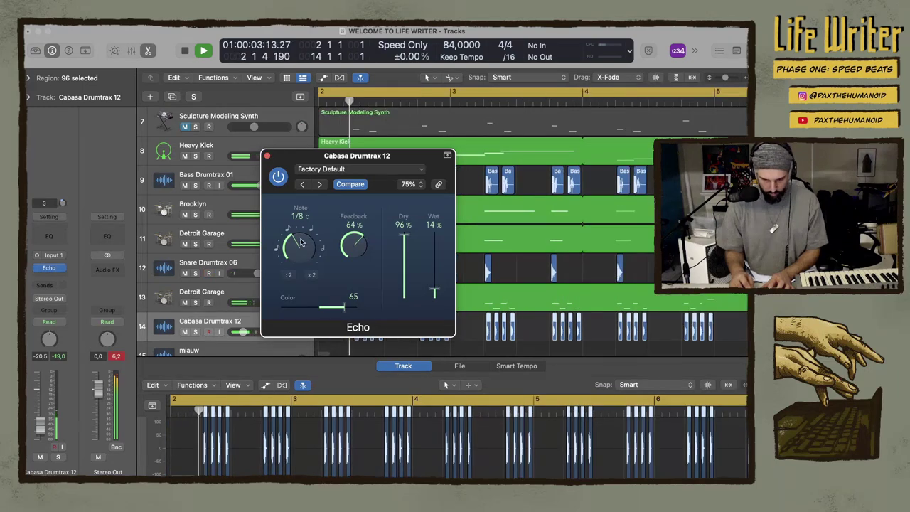
mouse_move(300, 244)
mouse_down()
mouse_move(300, 256)
mouse_move(299, 239)
mouse_up()
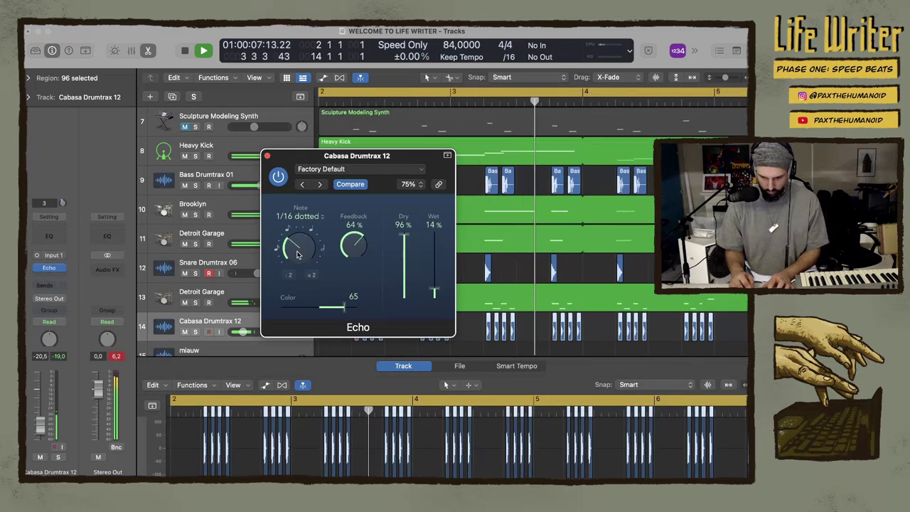
drag(297, 249, 295, 263)
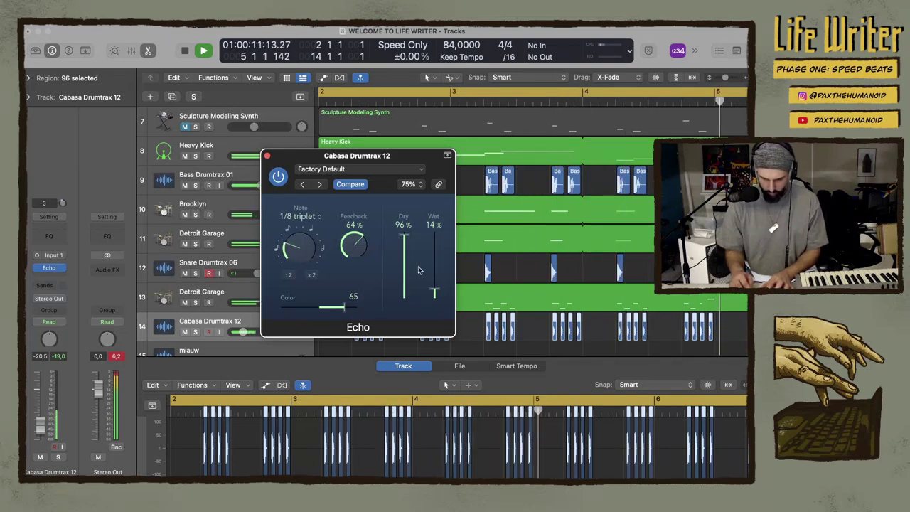
drag(438, 266, 438, 270)
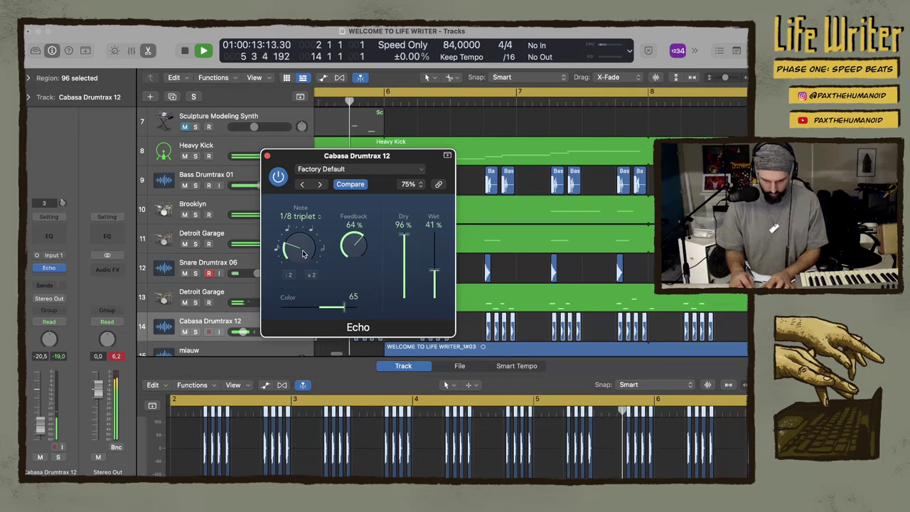
drag(304, 254, 301, 256)
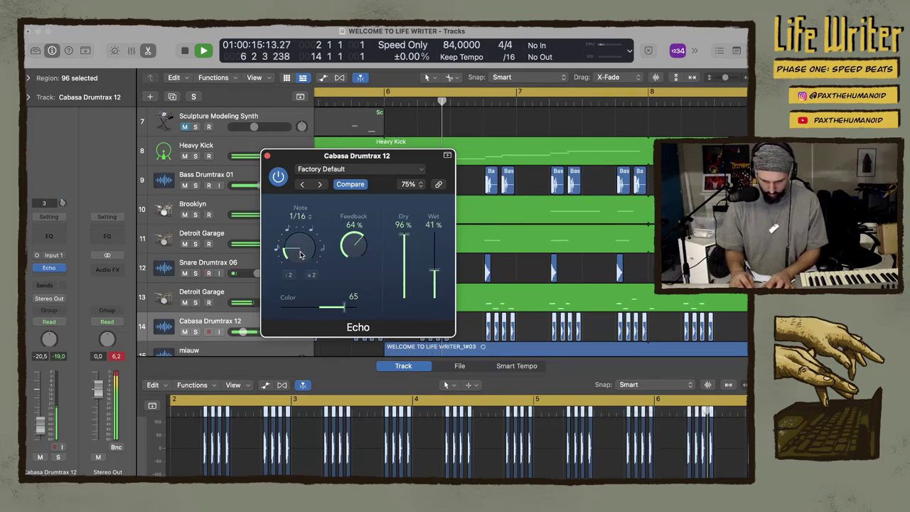
drag(434, 271, 434, 288)
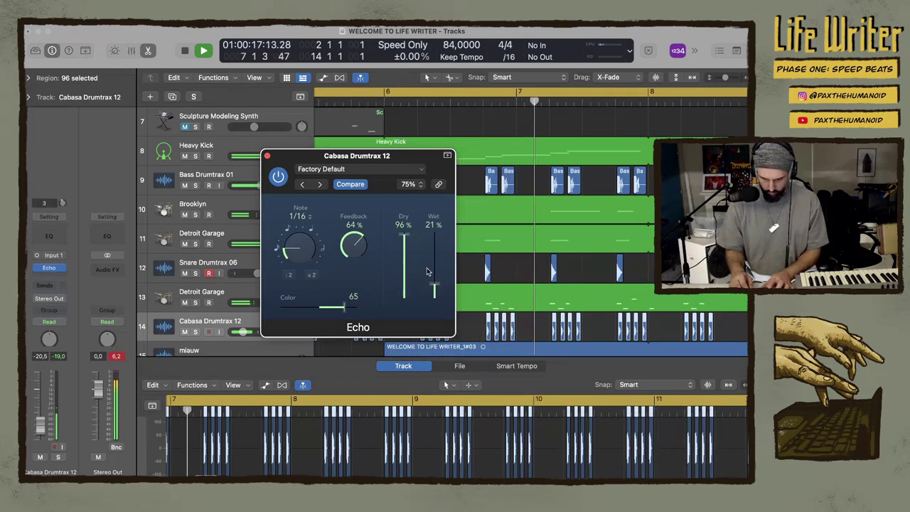
key(super+w)
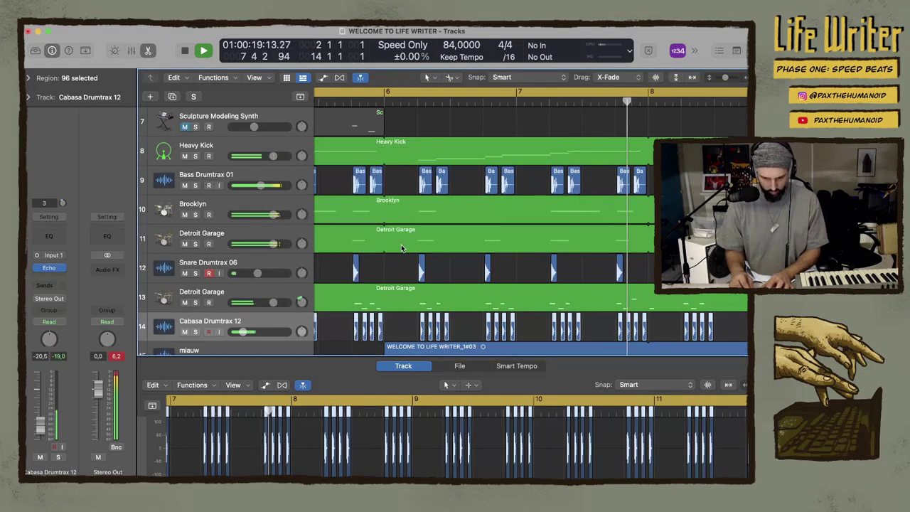
Add a new audio track directly below Bass Drumtrax 01
scroll(409, 259, left, 5)
scroll(409, 260, up, 1)
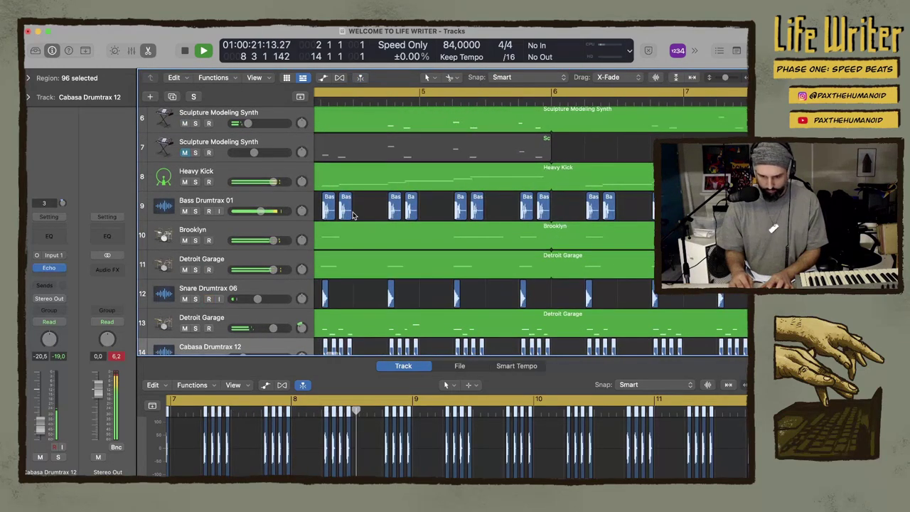
scroll(368, 210, left, 10)
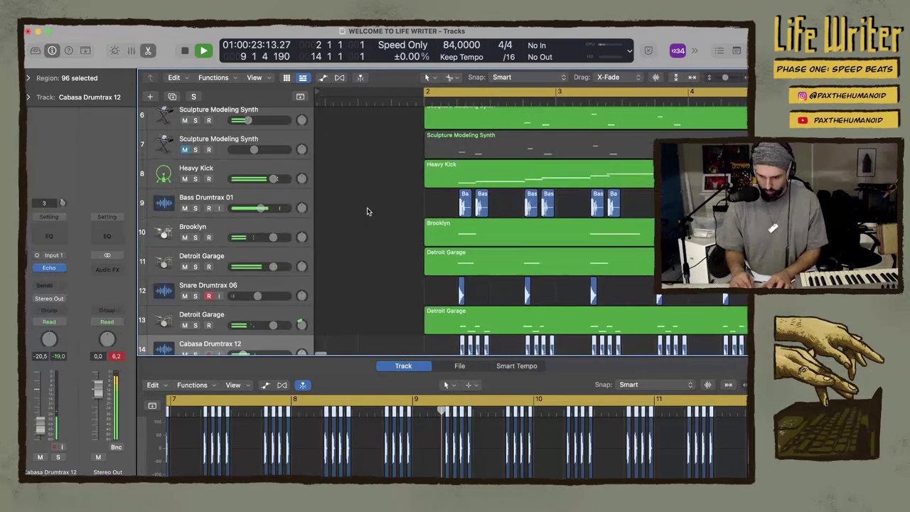
scroll(367, 211, right, 4)
scroll(368, 211, up, 1)
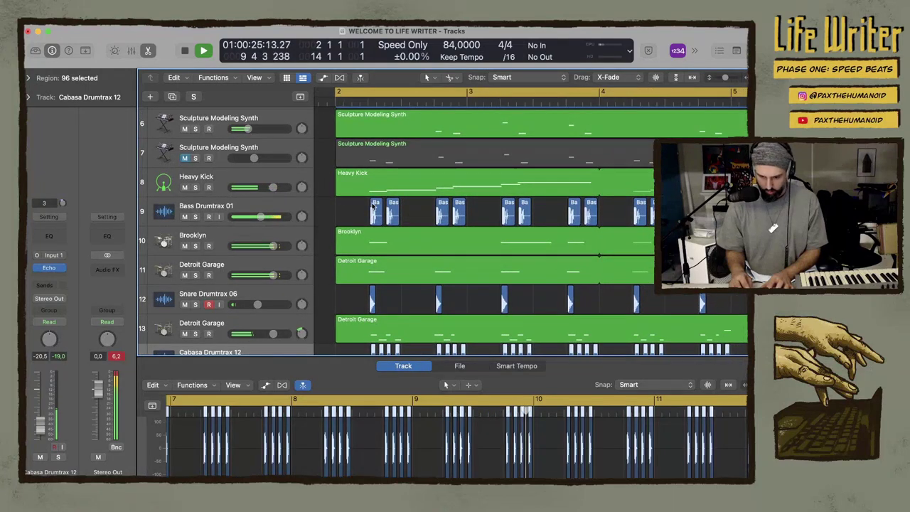
click(244, 204)
key(alt+super+a)
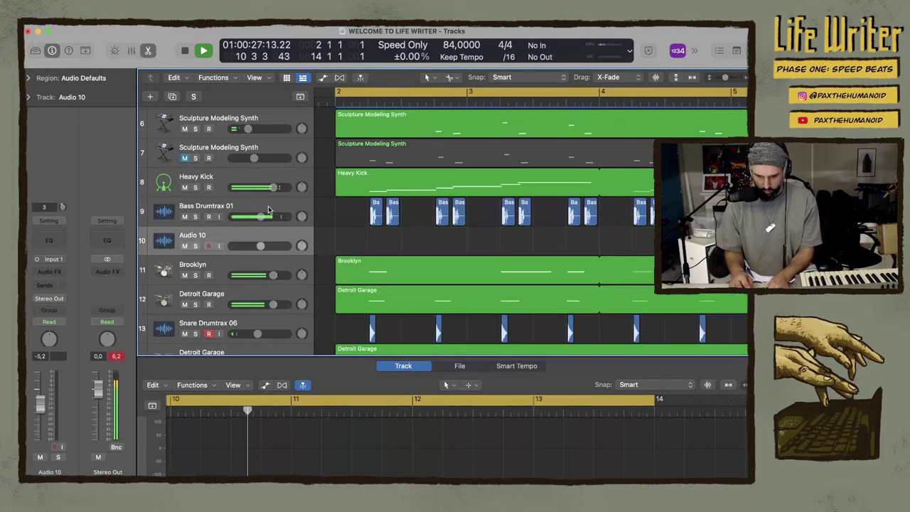
Copy the first Bass Drumtrax 01 kick region onto the Audio 10 track at beats 1 and 2 of bar 2
click(374, 212)
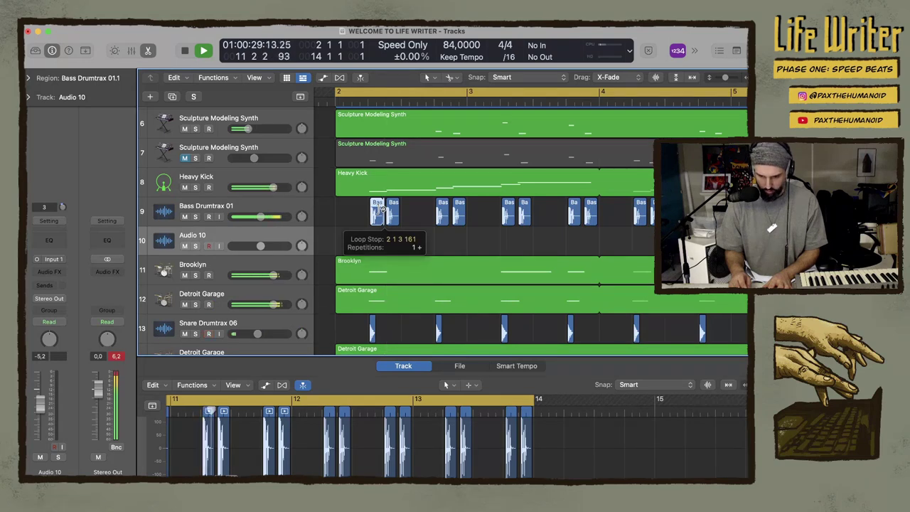
drag(375, 212, 343, 244)
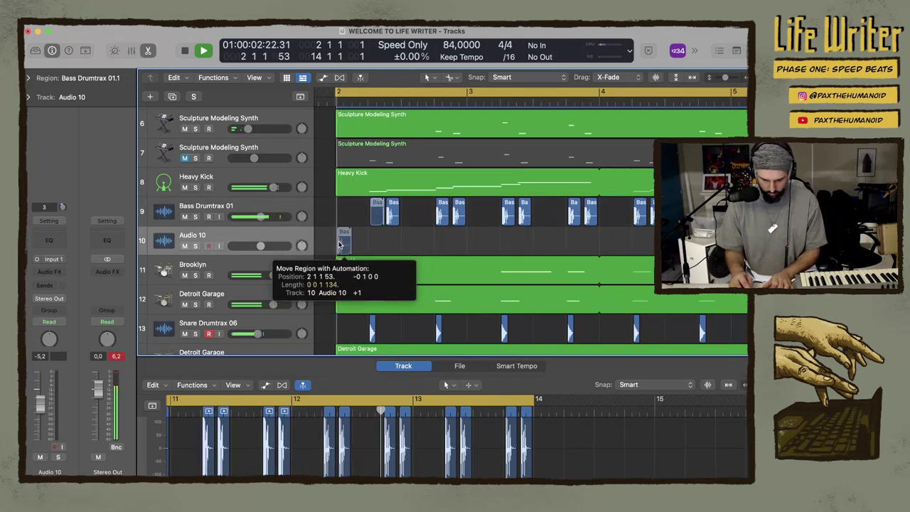
drag(339, 245, 340, 244)
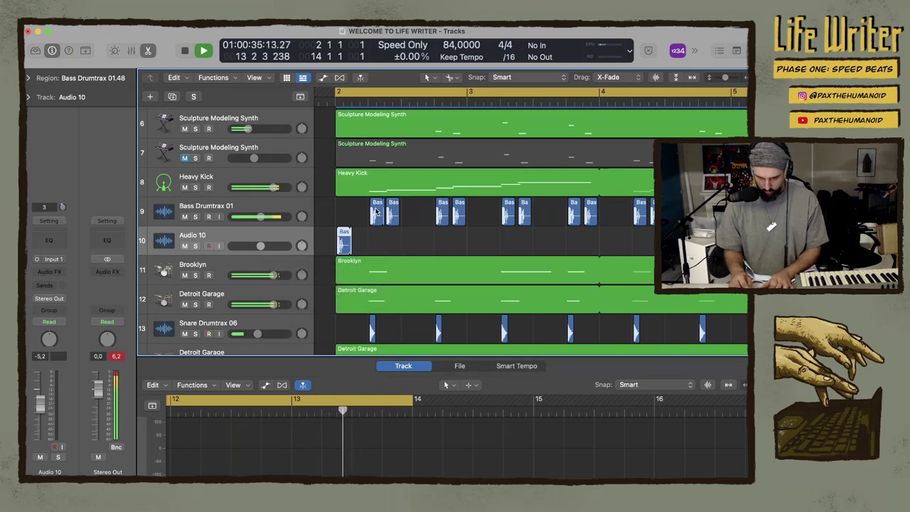
click(375, 211)
drag(375, 211, 379, 233)
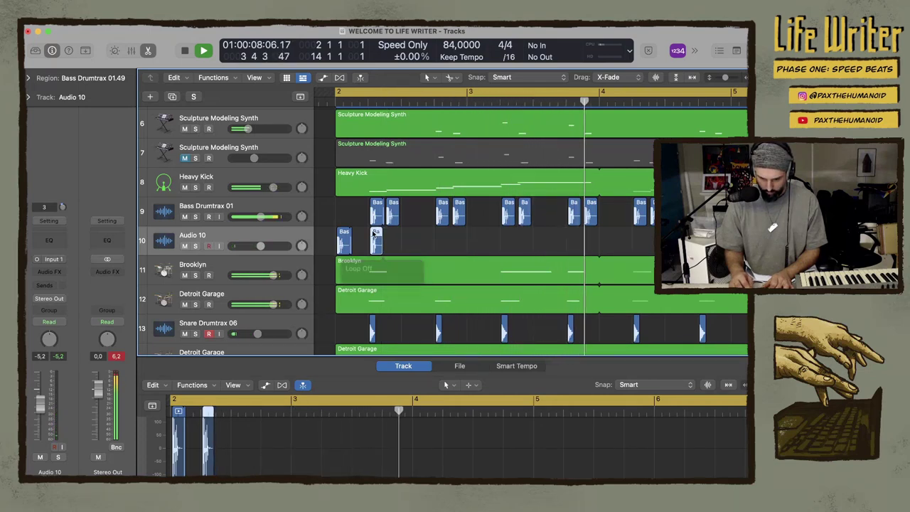
Mute the Bass Drumtrax 01 track and duplicate the two Audio 10 kicks onto beats 3 and 4 of bar 2, selecting all four
click(189, 216)
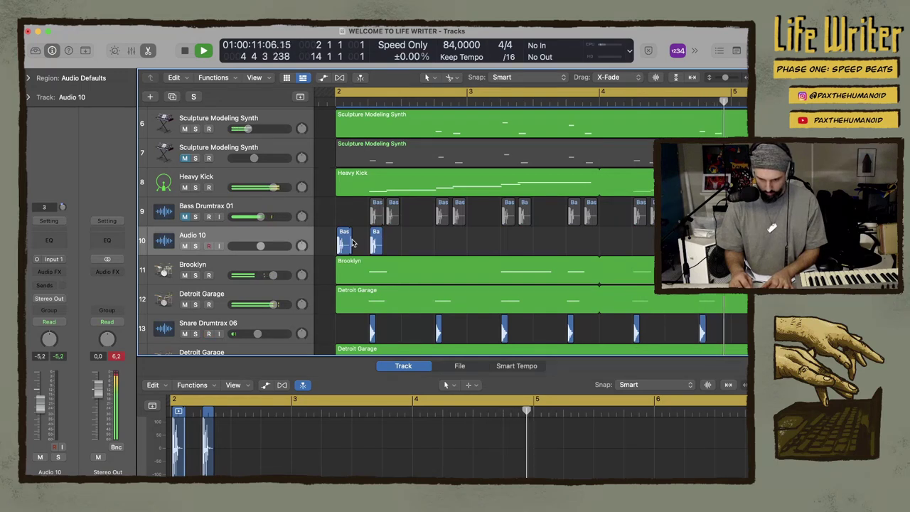
drag(382, 233, 443, 235)
click(326, 239)
click(326, 238)
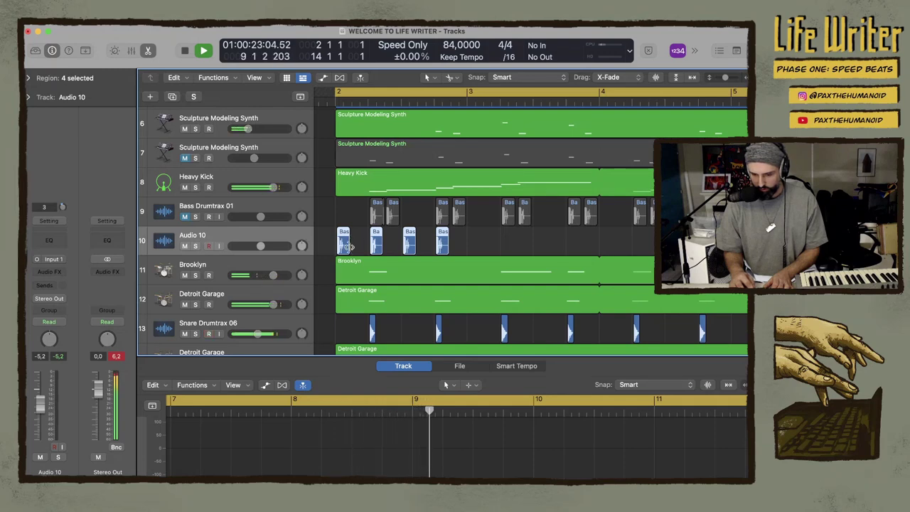
Try to extend the ends of the four selected kick regions on Audio 10, and bring up the choice of editing tools
drag(349, 247, 376, 244)
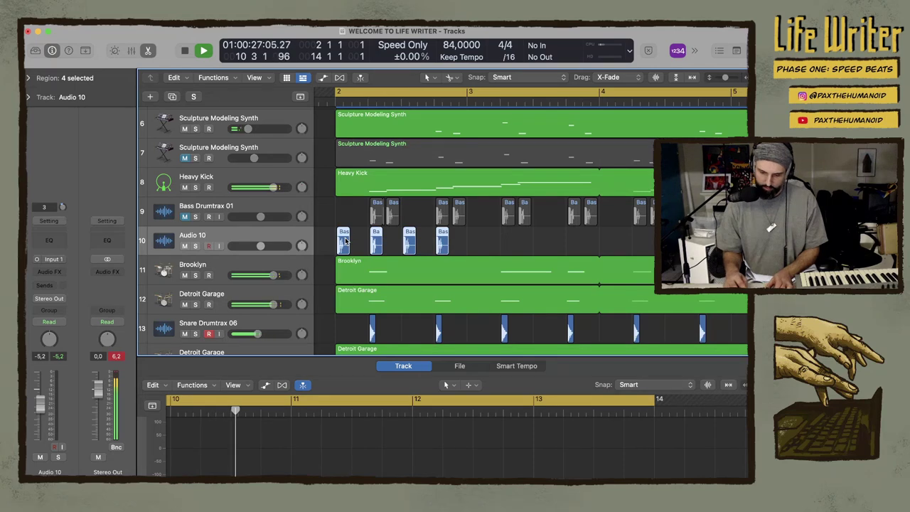
key(t)
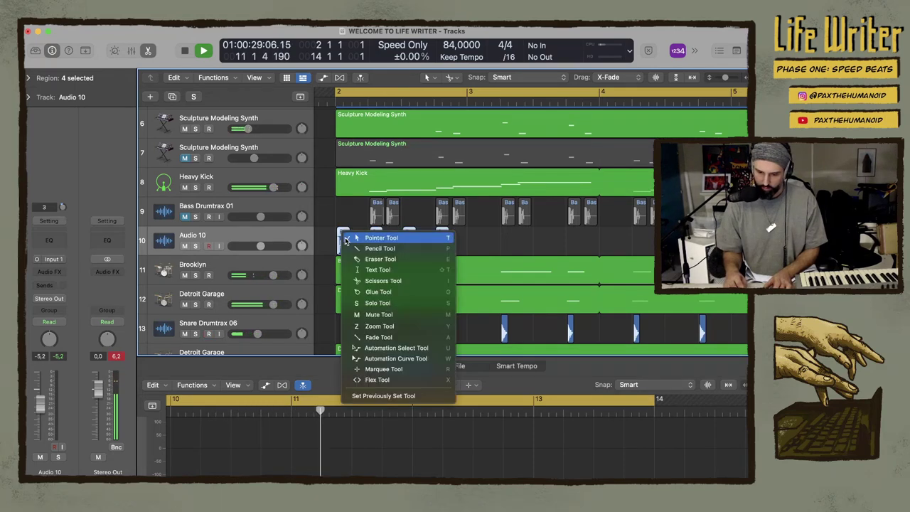
key(Escape)
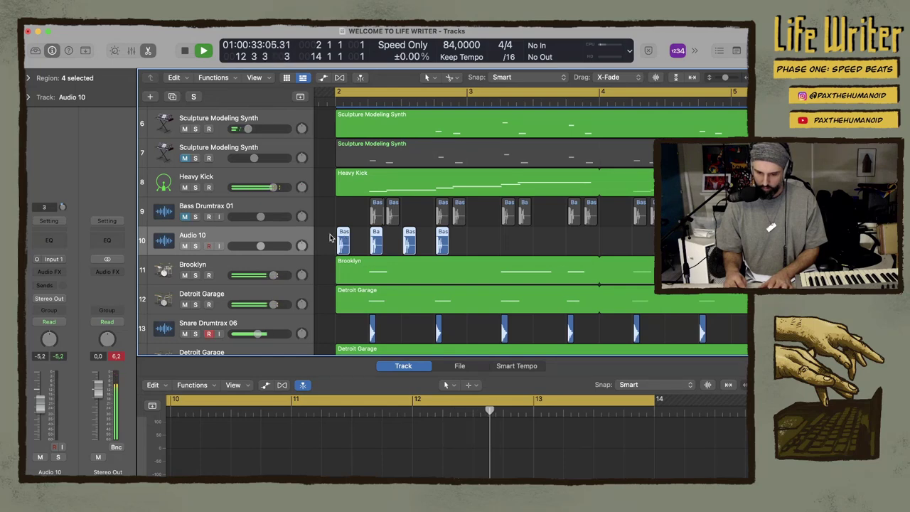
right_click(343, 241)
click(353, 249)
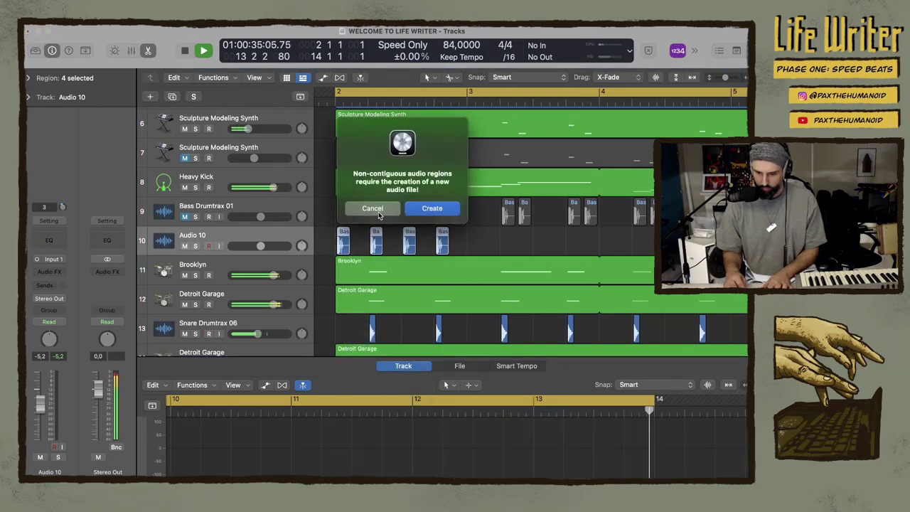
click(373, 208)
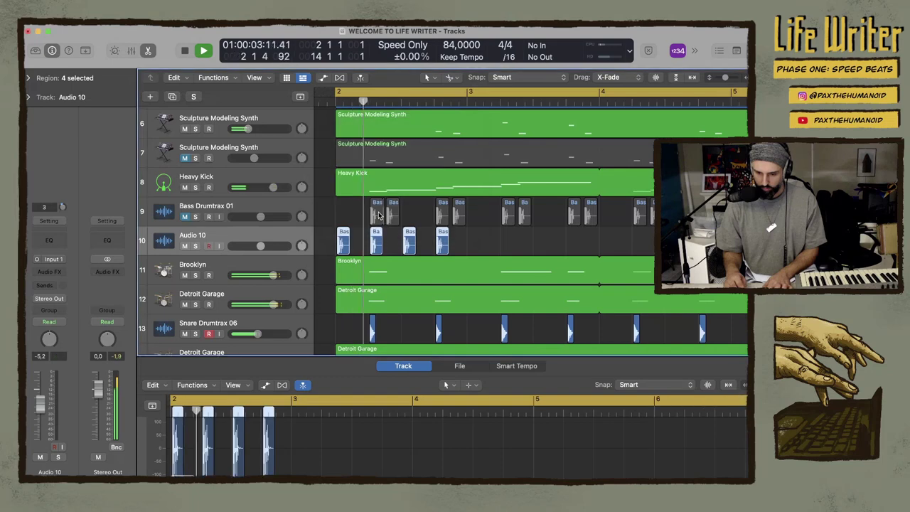
Join the four bass drum regions on the Audio 10 track into one region, creating a new audio file
click(326, 243)
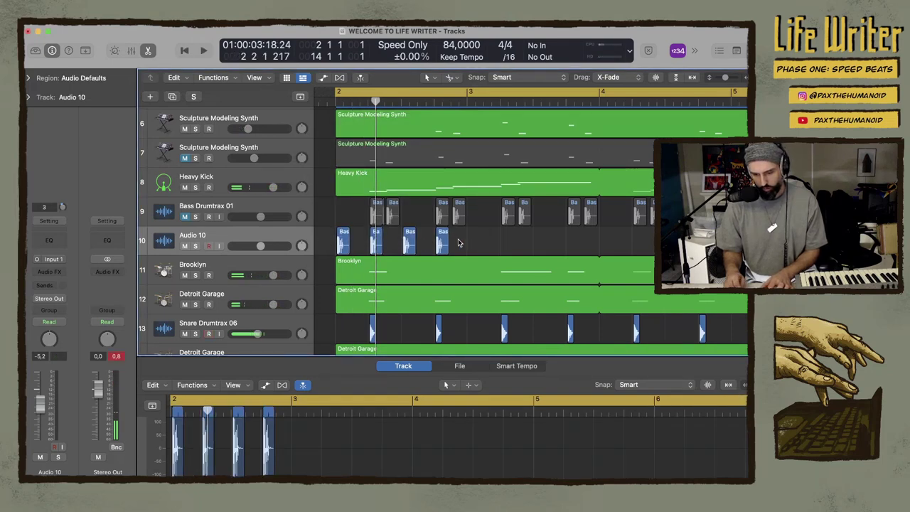
drag(459, 243, 343, 241)
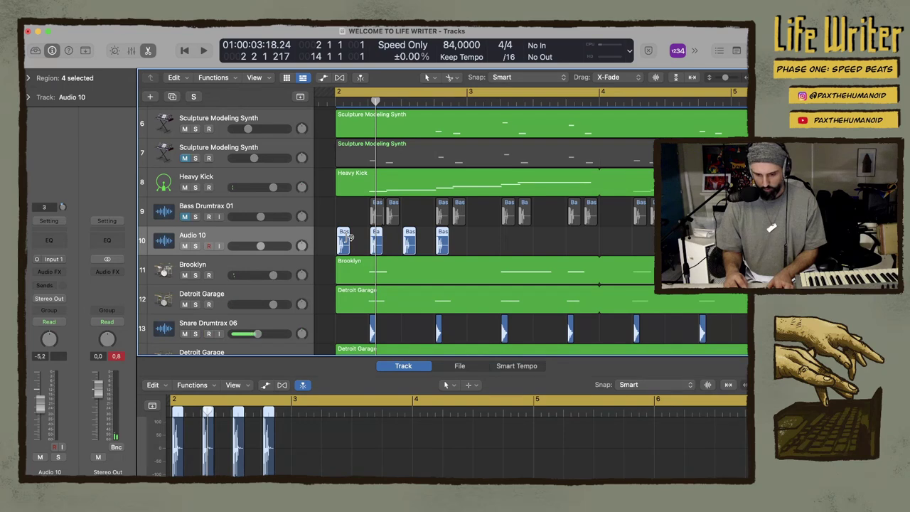
right_click(346, 238)
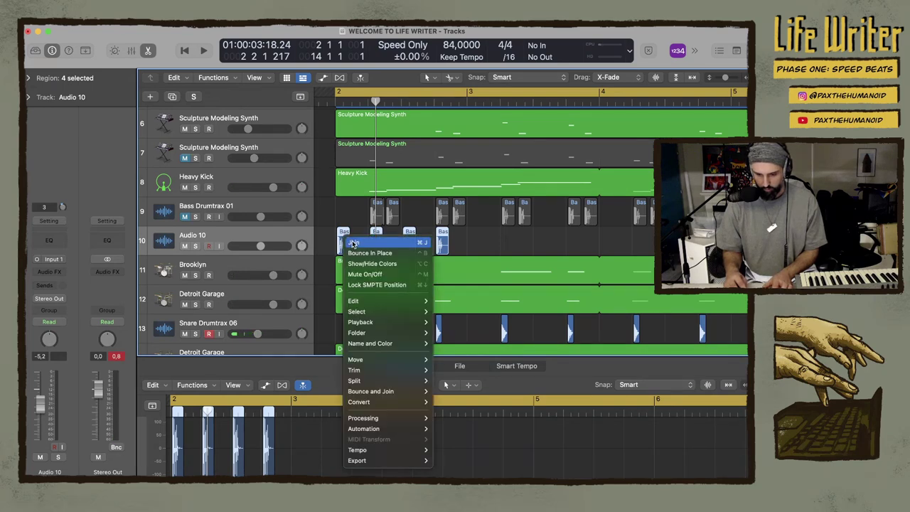
click(354, 244)
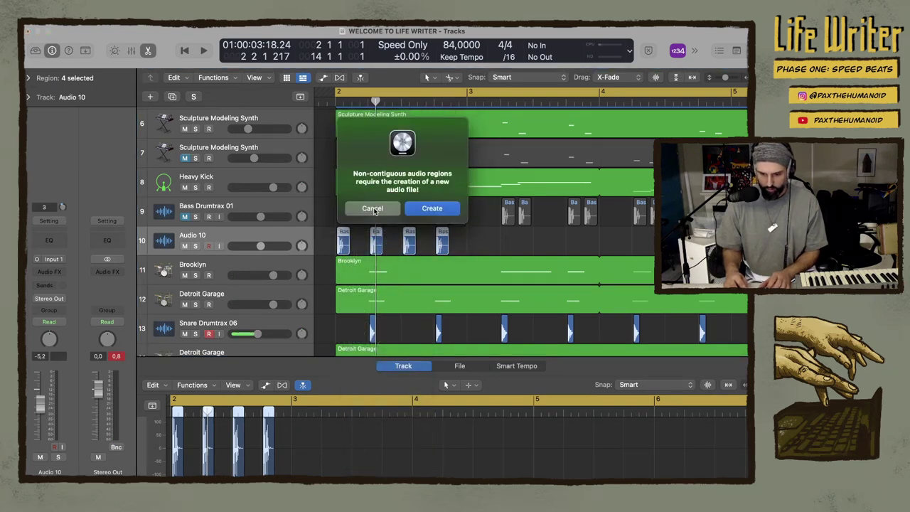
click(410, 208)
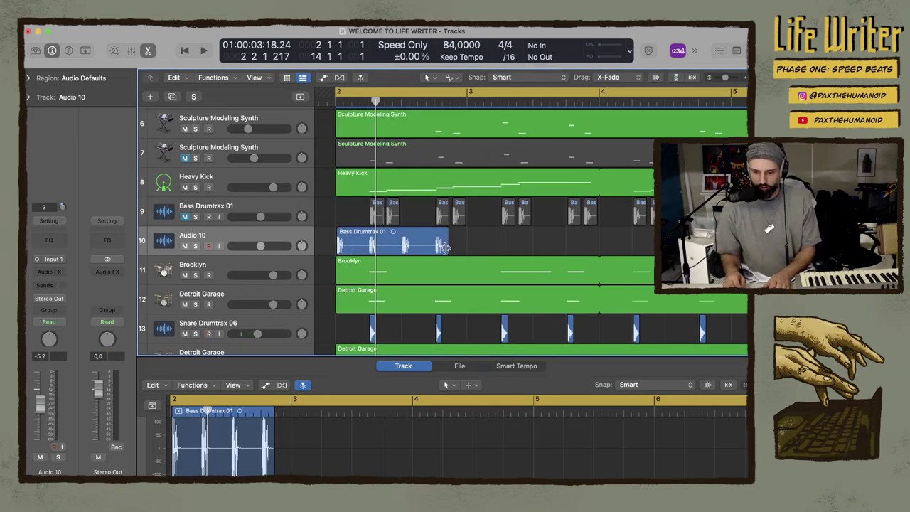
Try to lengthen the joined bass drum region on the Audio 10 track at its right edge, also with the Pencil tool
drag(444, 247, 456, 248)
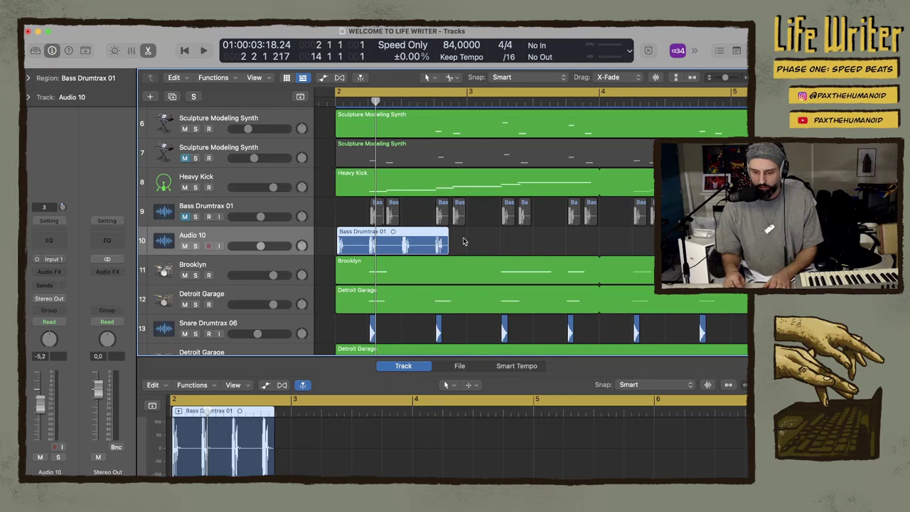
key(t)
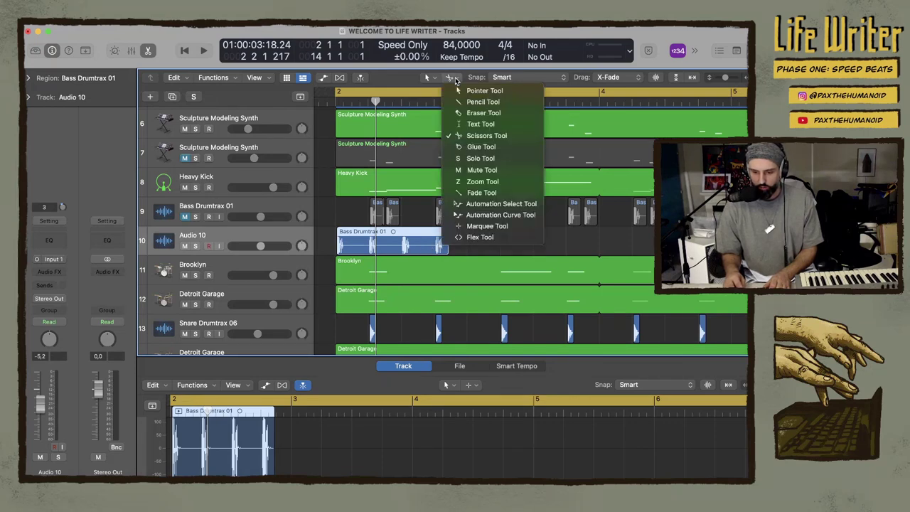
click(425, 77)
click(425, 77)
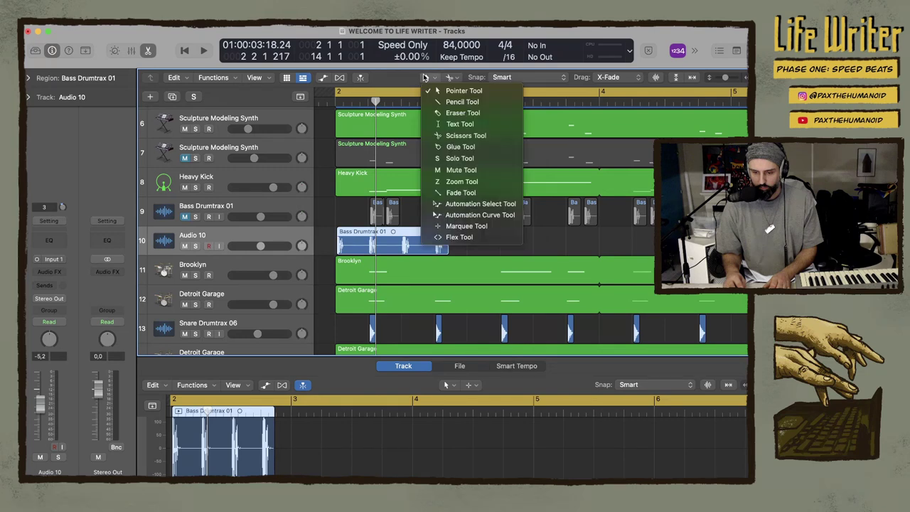
click(462, 102)
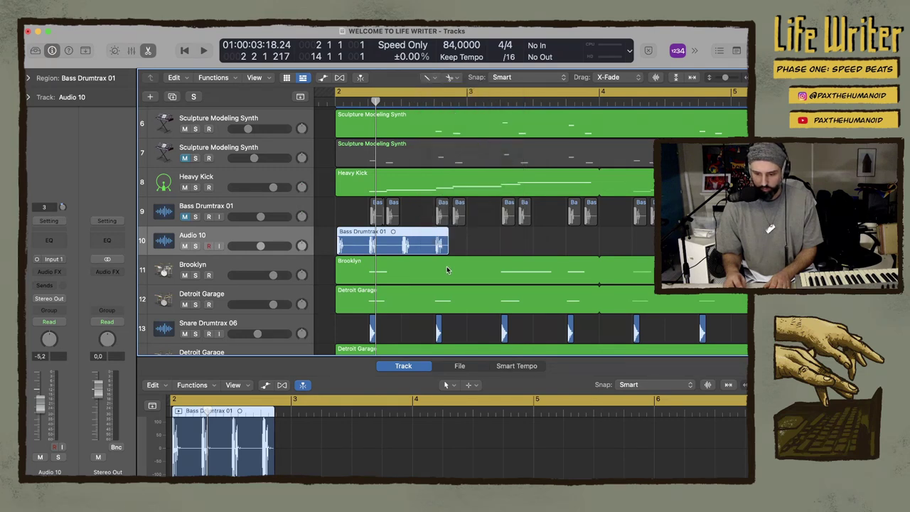
click(459, 243)
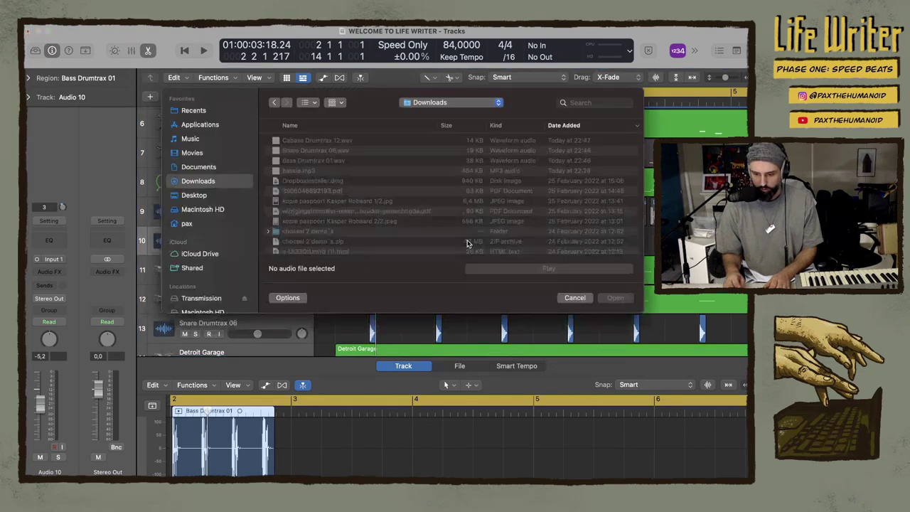
click(574, 298)
drag(445, 243, 463, 242)
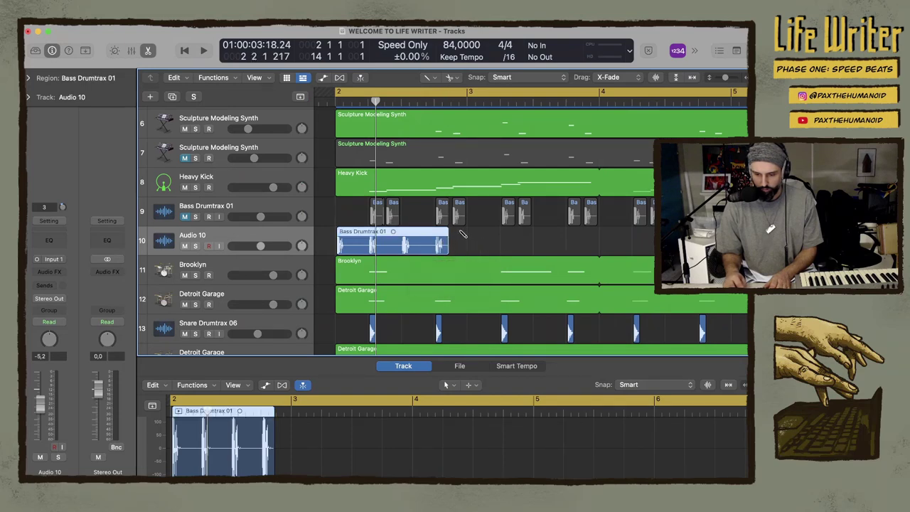
Split out the silent piece before the fourth hit on the Audio 10 track and move it to end at bar 3
right_click(416, 249)
click(420, 244)
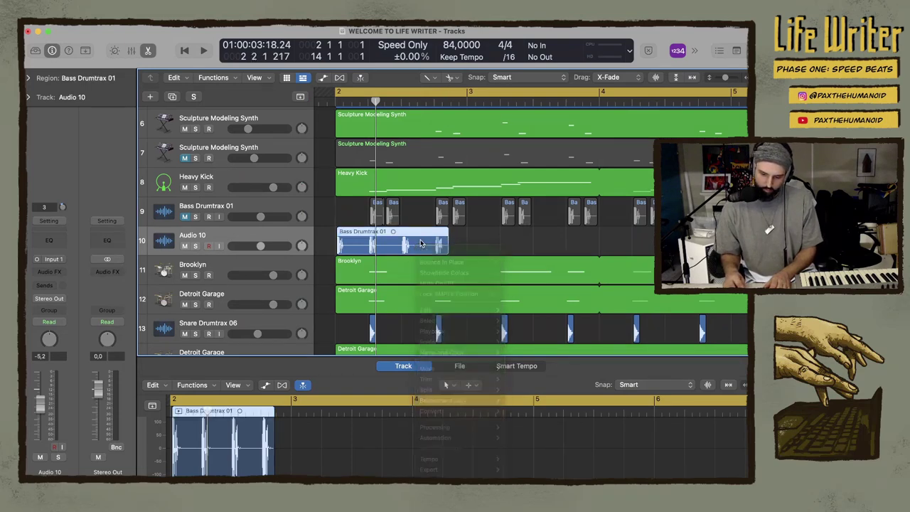
click(420, 243)
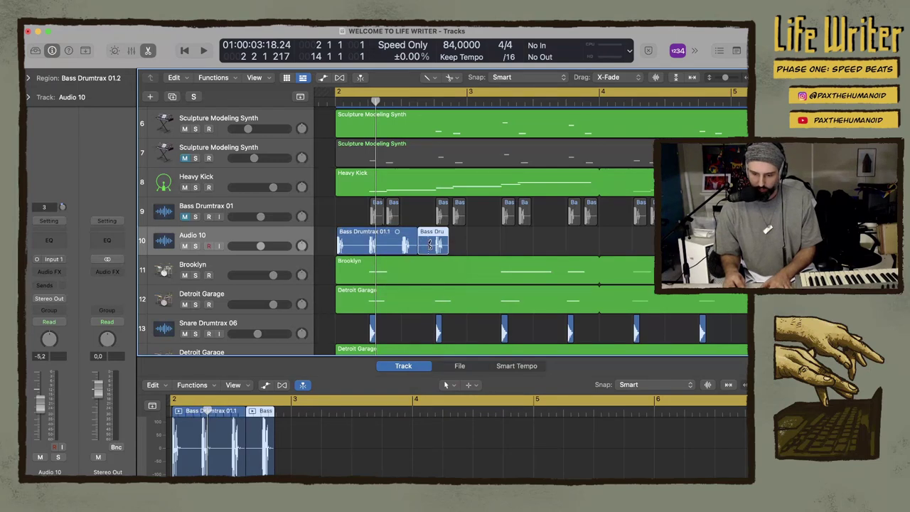
click(434, 244)
drag(442, 235, 460, 234)
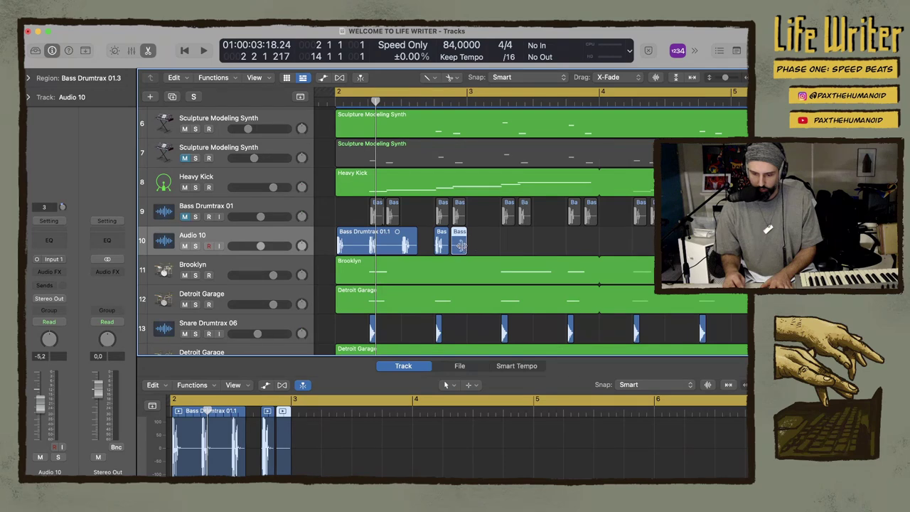
drag(466, 250, 468, 249)
key(super+shift+i)
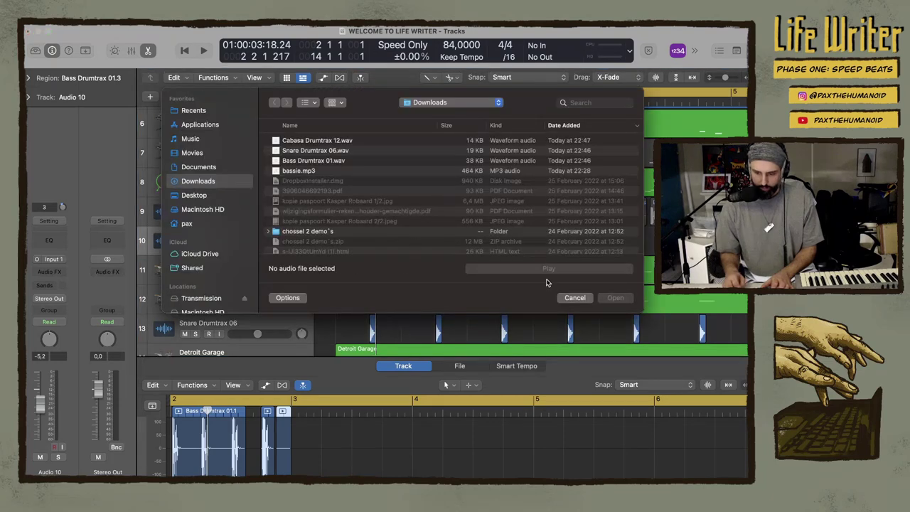
click(573, 299)
Switch back to the Pointer Tool and join the three Audio 10 regions into one, creating a new audio file
click(431, 78)
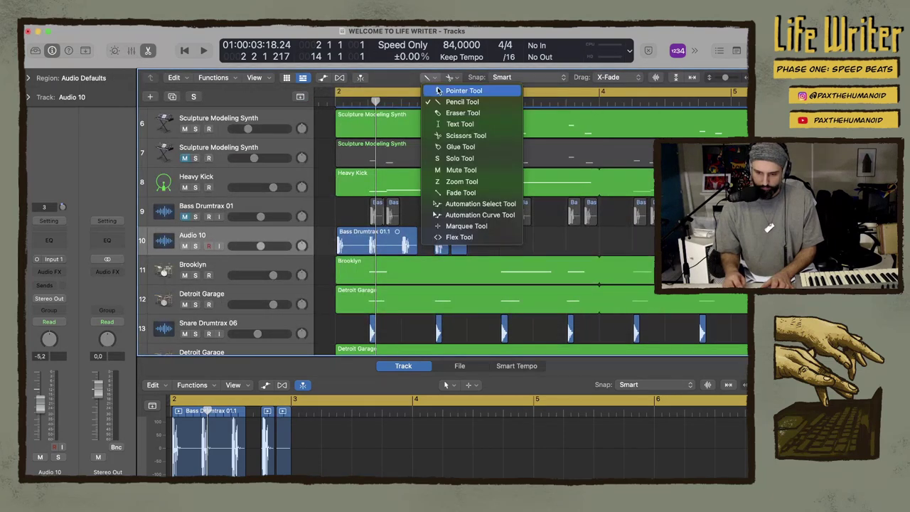
click(439, 91)
drag(489, 246, 387, 244)
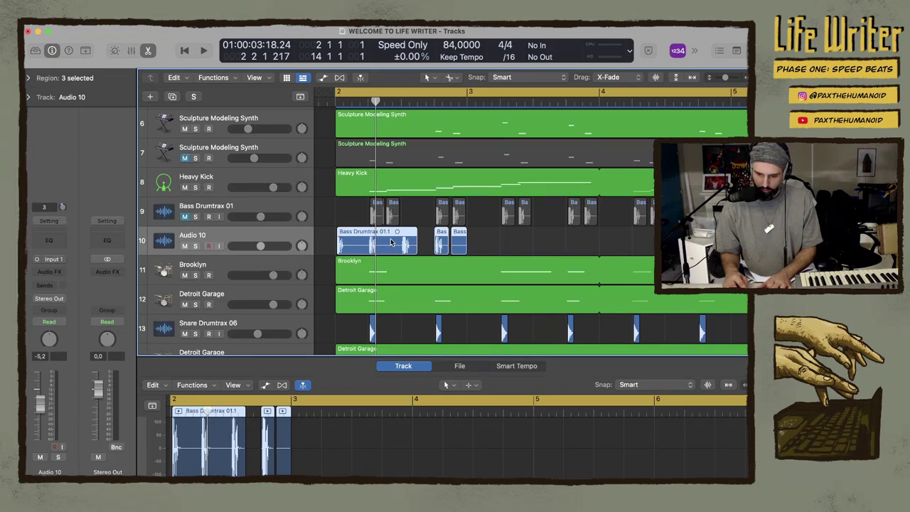
right_click(390, 242)
click(402, 245)
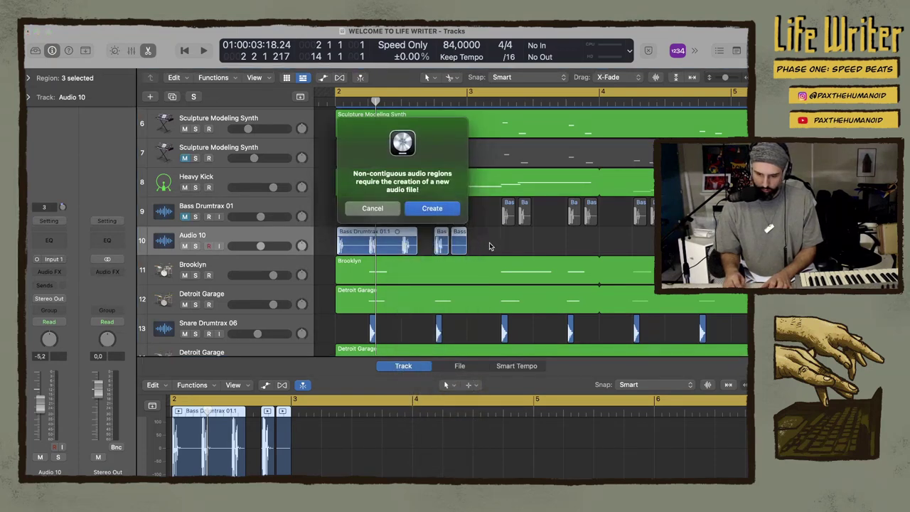
click(431, 209)
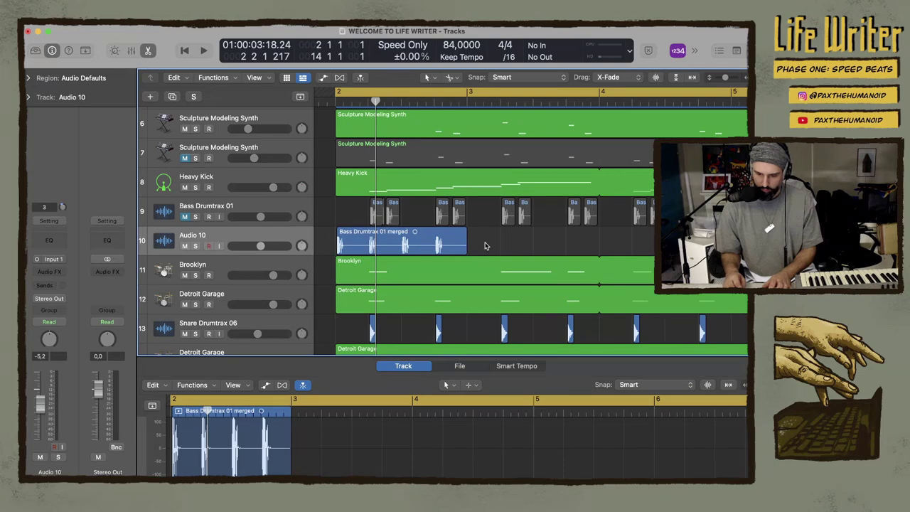
Play the arrangement and try to extend the merged Audio 10 region beyond bar 3
scroll(468, 247, up, 5)
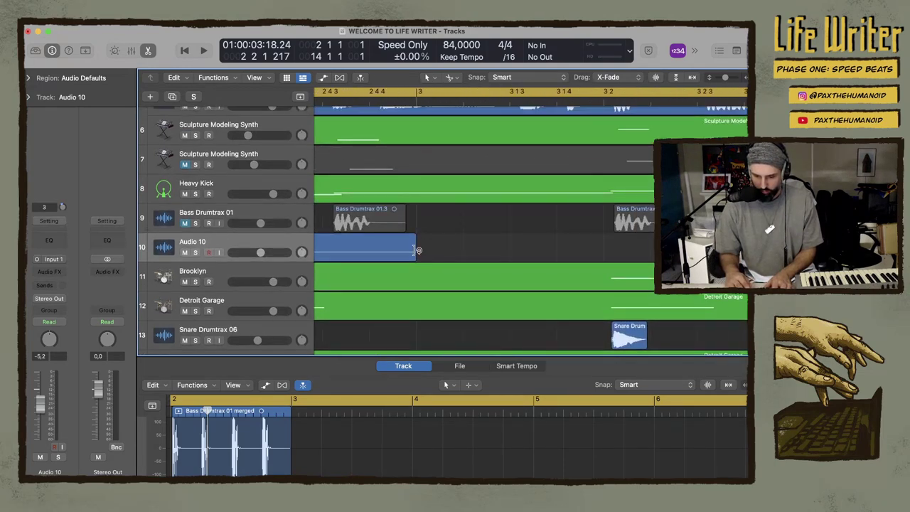
scroll(457, 232, down, 5)
key(space)
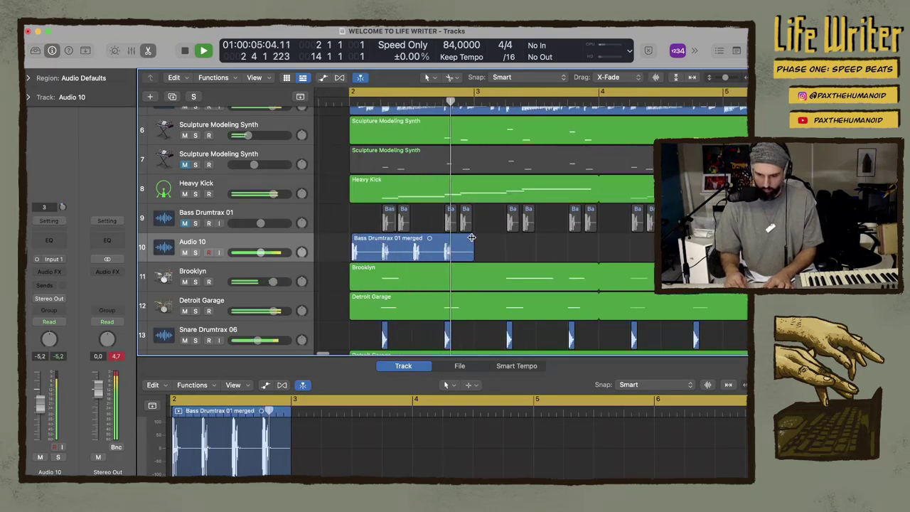
drag(475, 247, 538, 247)
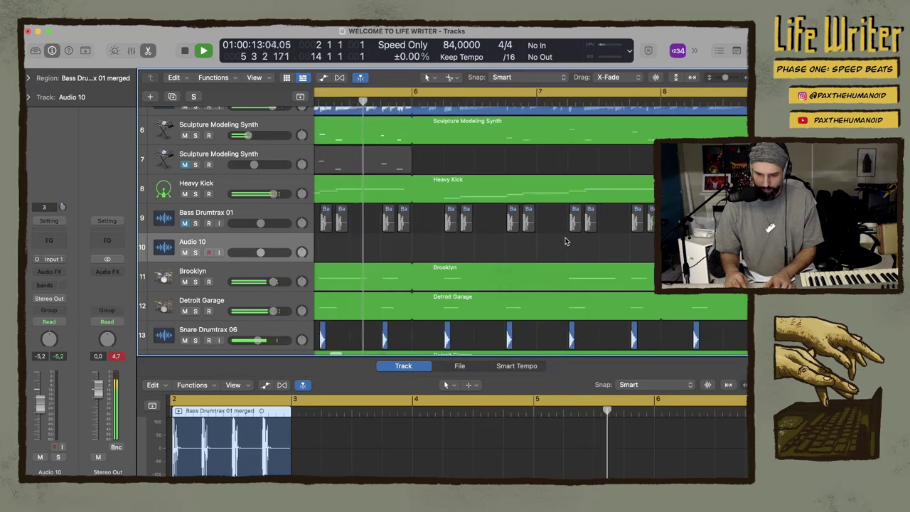
Cut a thin silent slice after the first hit in the merged region and move it to the start of bar 2
scroll(504, 233, left, 5)
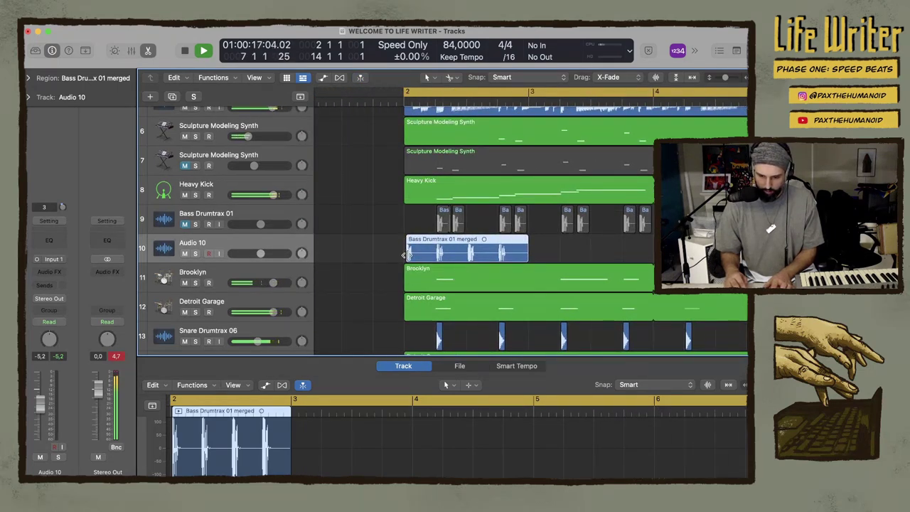
scroll(412, 252, up, 3)
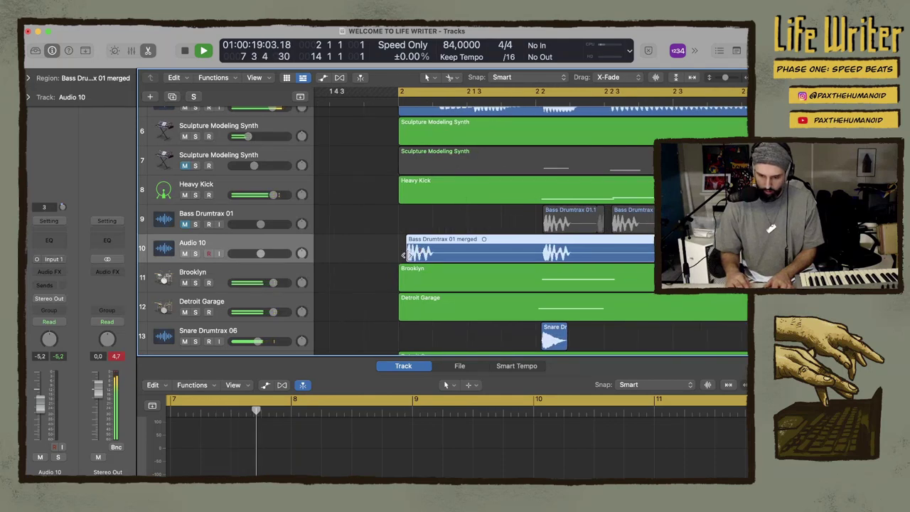
right_click(452, 254)
click(443, 249)
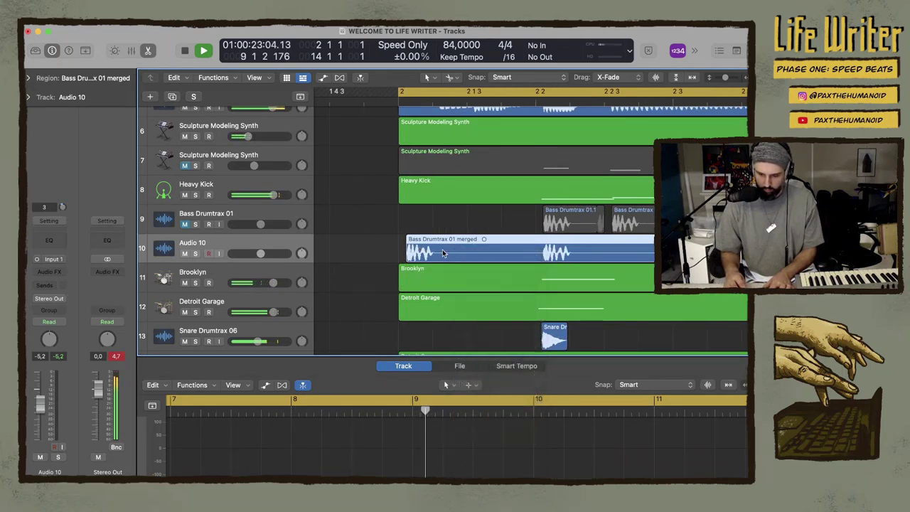
click(470, 254)
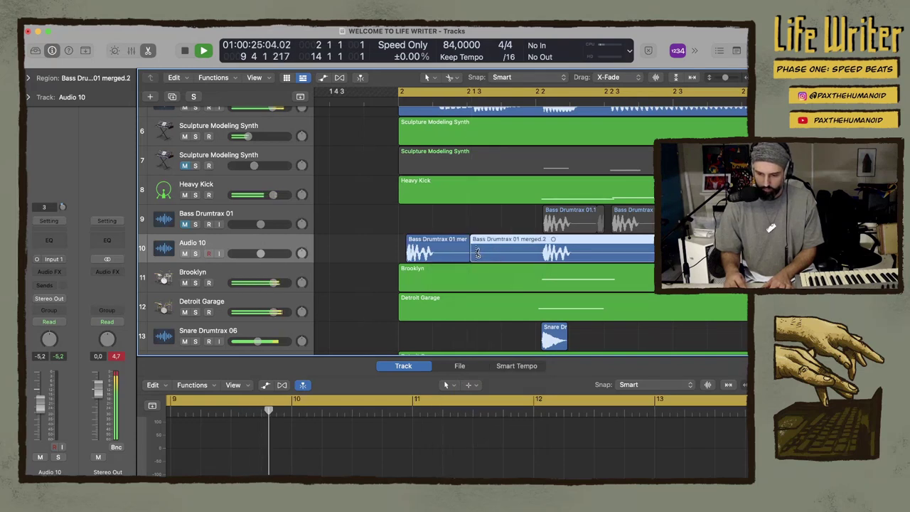
click(473, 245)
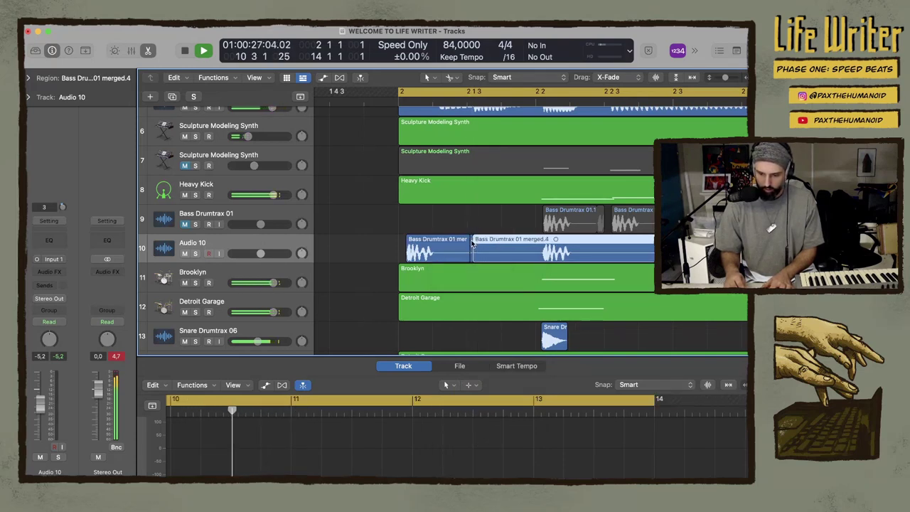
drag(408, 244, 402, 242)
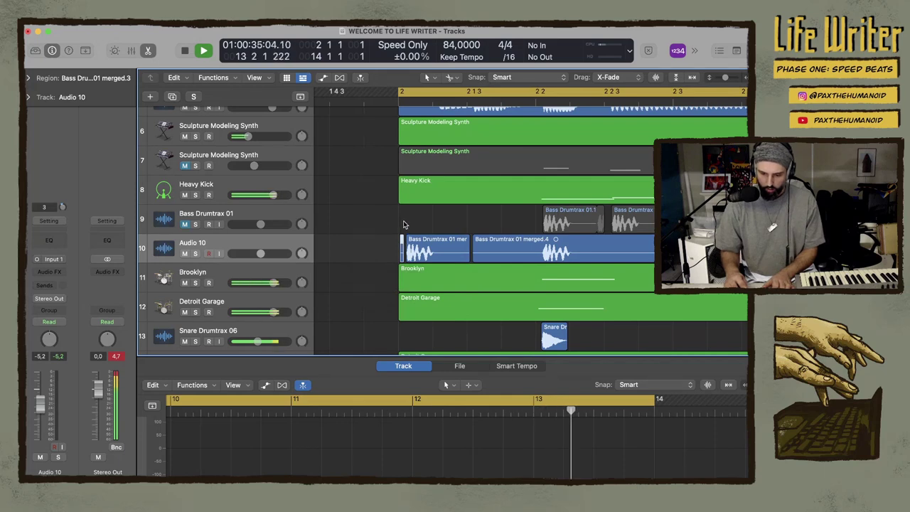
Examine the silent slice at bar 2 and the first hit's region on the Audio 10 track for correct alignment
click(467, 254)
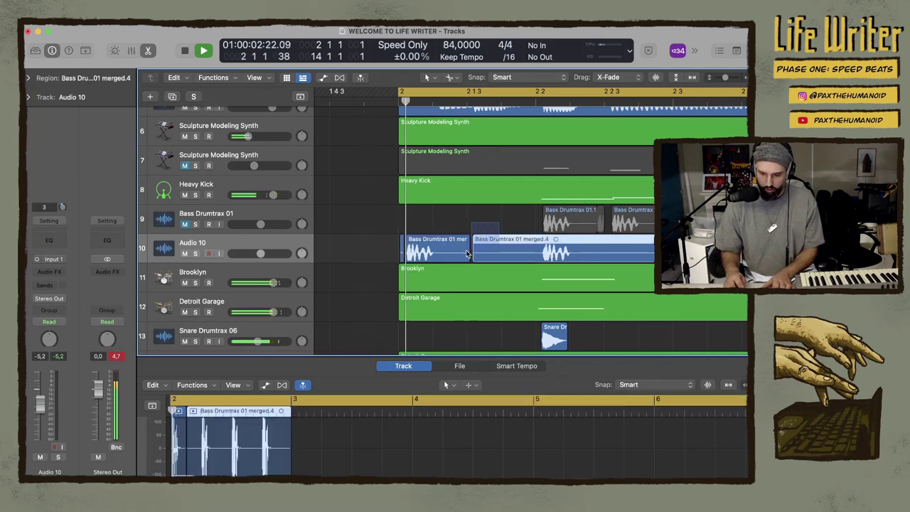
click(409, 227)
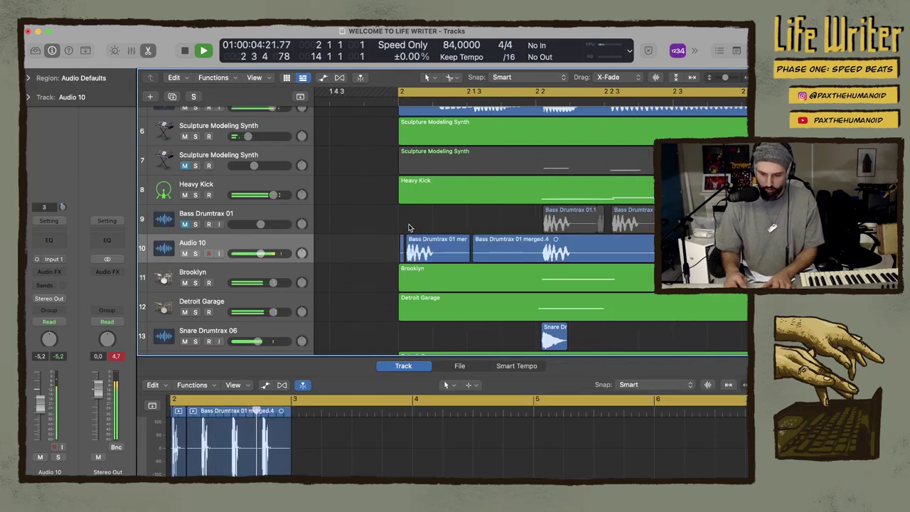
drag(402, 256, 423, 240)
key(super+Right)
key(super+Right)
key(super+Right)
key(super+Right)
key(super+j)
key(super+Right)
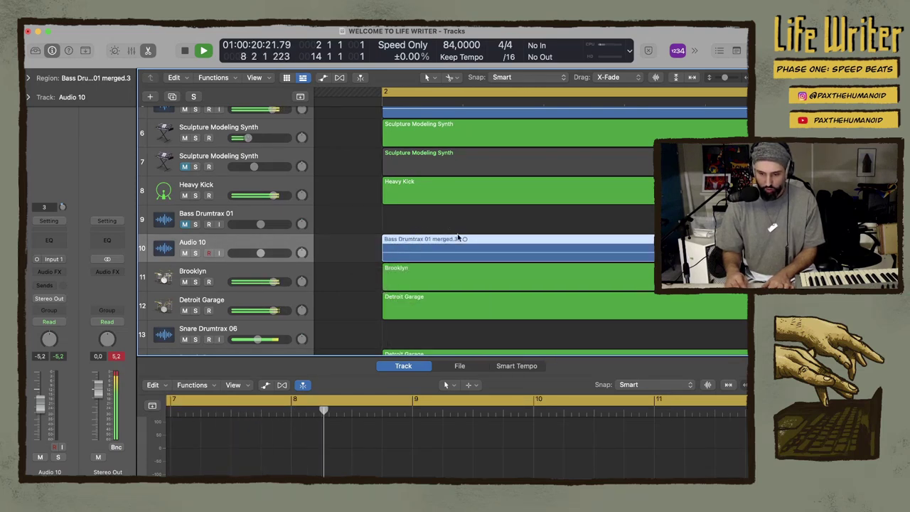
ctrl+alt+click(461, 237)
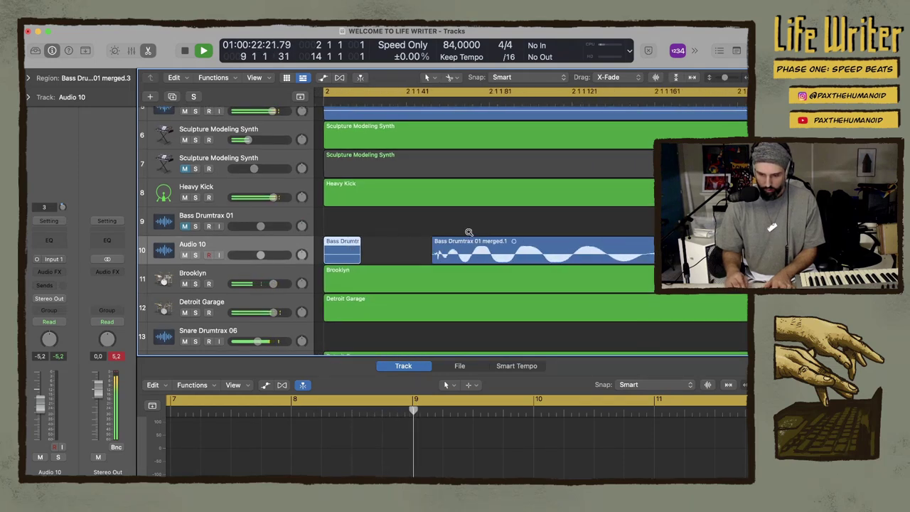
ctrl+alt+click(627, 232)
ctrl+alt+click(613, 232)
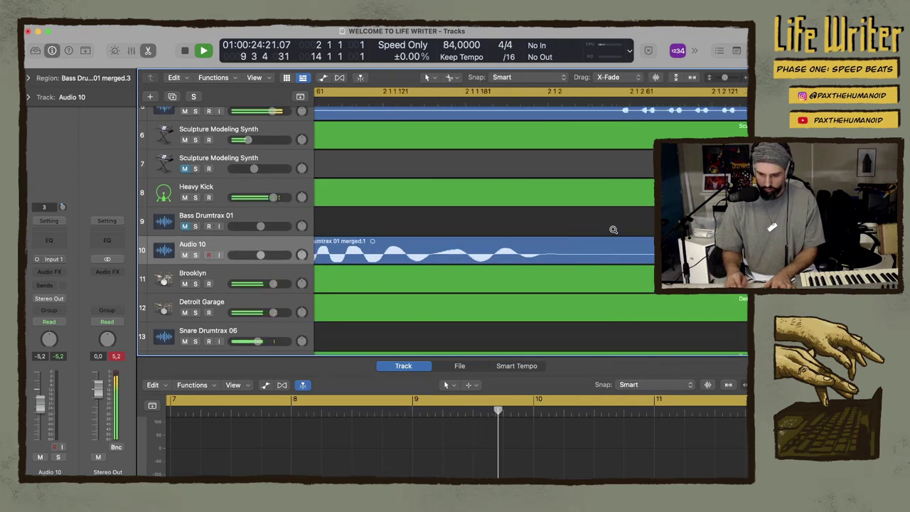
ctrl+alt+click(614, 232)
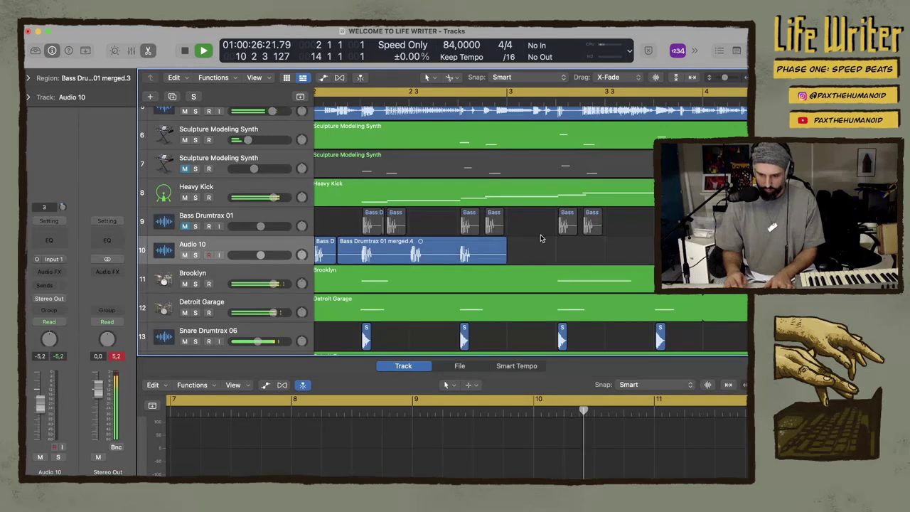
Examine how the end of the last Audio 10 region lines up with bar 3
ctrl+alt+click(486, 243)
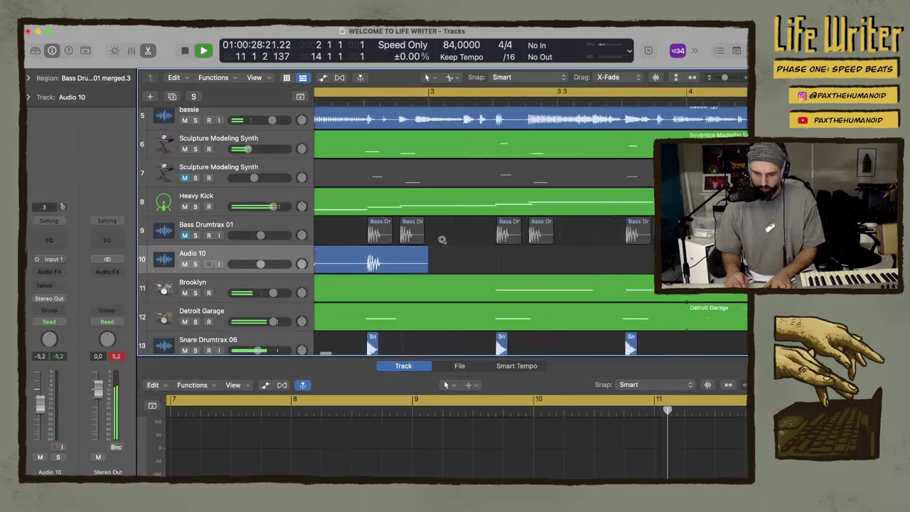
key(super+Right)
key(super+Right)
key(super+Right)
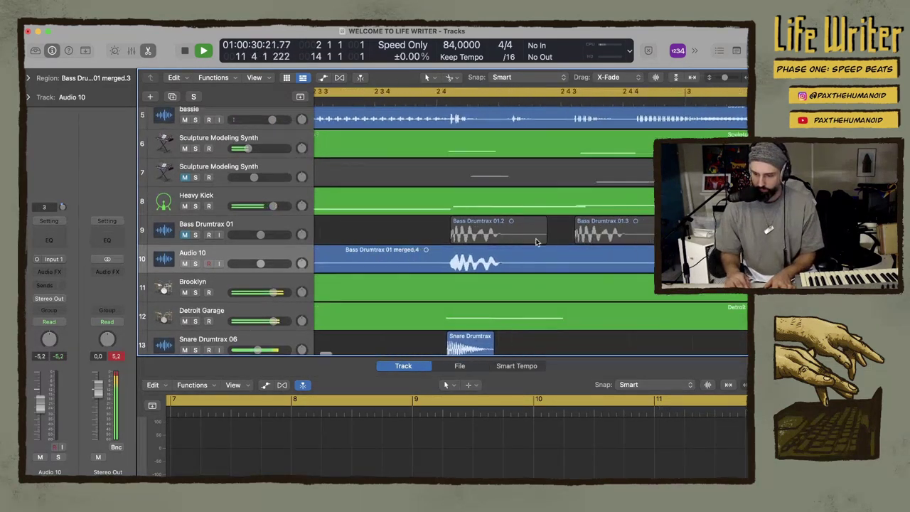
key(super+Right)
key(super+Right)
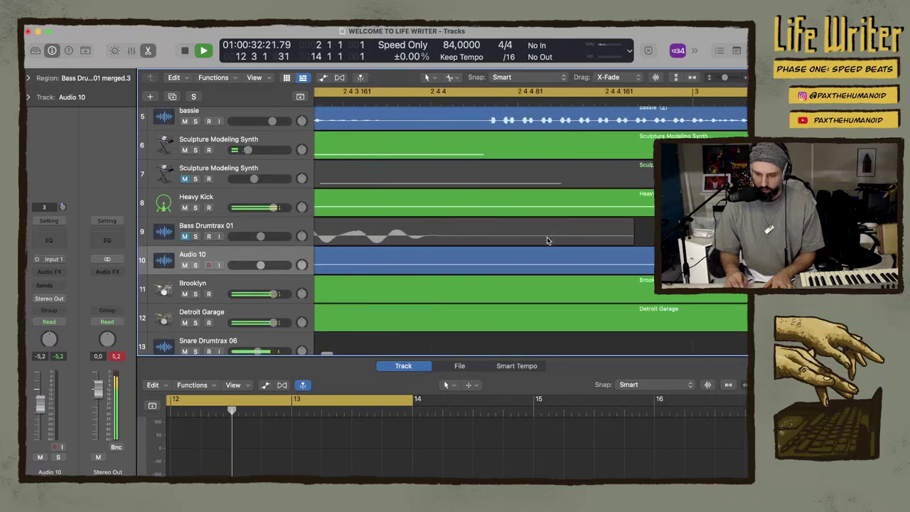
key(super+Right)
key(super+Right)
key(super+Right)
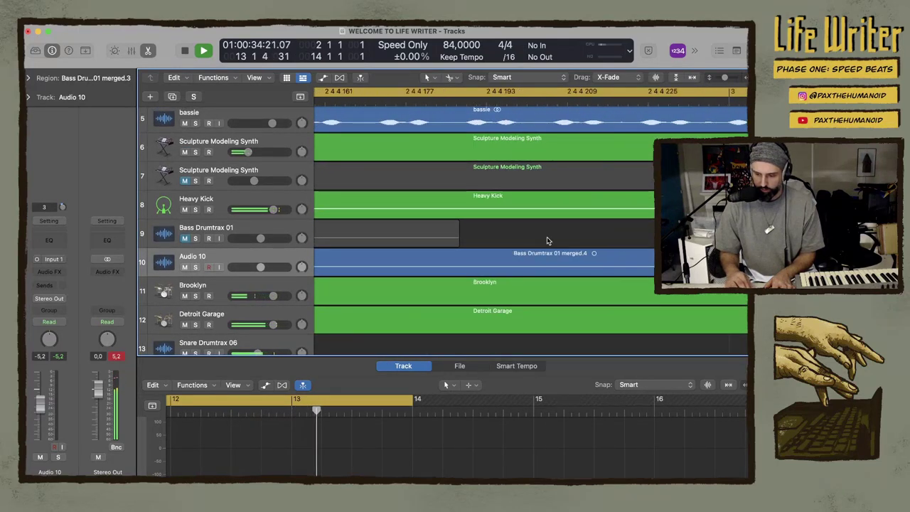
Join the three Audio 10 regions between bars 2 and 3 into one region
key(super+Left)
key(super+Left)
key(super+Left)
key(super+Left)
key(super+Left)
key(super+Left)
key(super+Left)
key(super+Left)
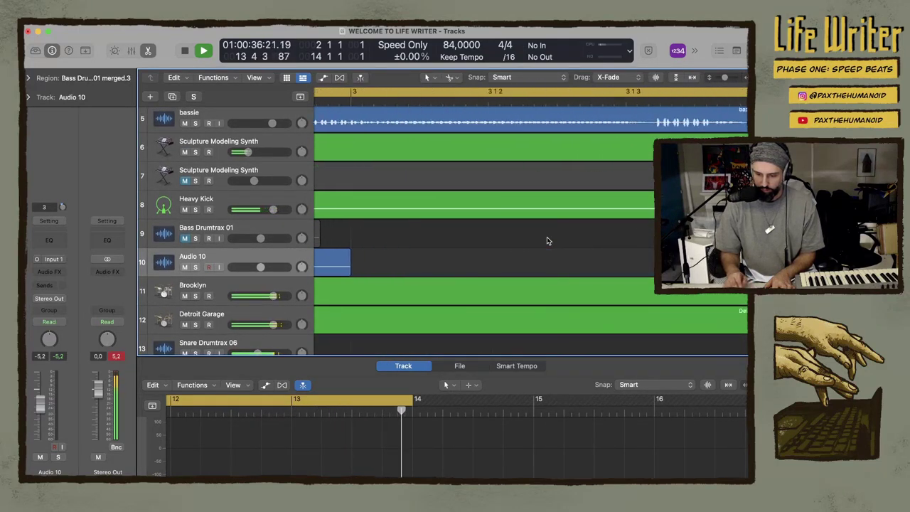
key(super+Left)
key(super+Left)
key(super+Left)
key(super+Left)
key(super+Left)
key(super+Left)
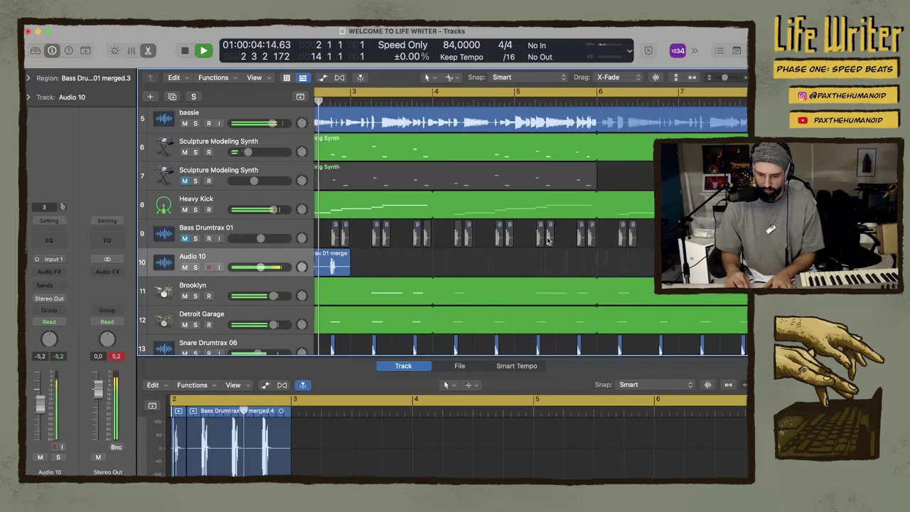
scroll(548, 242, left, 3)
scroll(548, 241, up, 1)
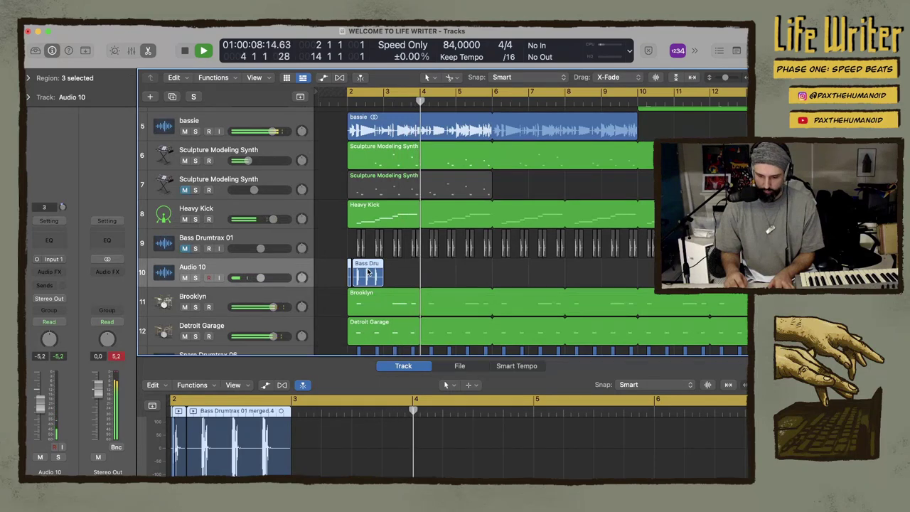
right_click(368, 272)
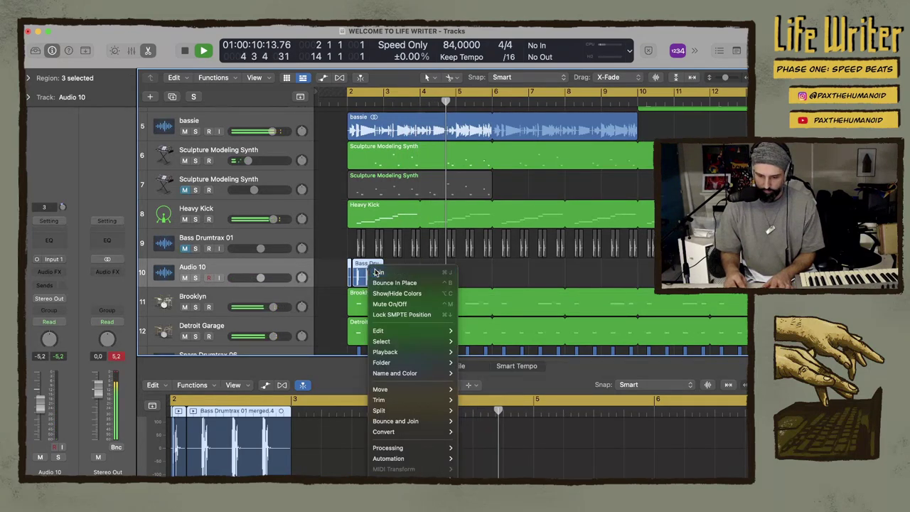
click(388, 268)
click(432, 208)
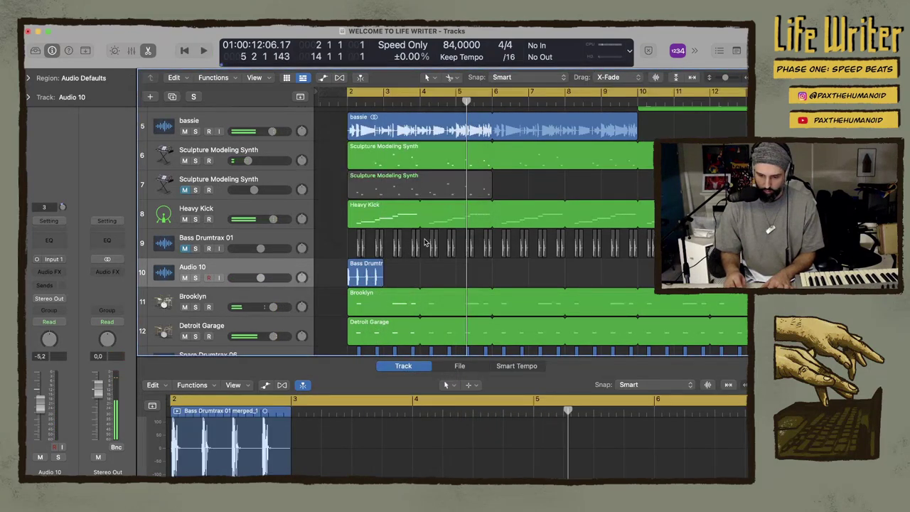
Loop the joined Audio 10 region up to bar 14 and play the arrangement from the start
drag(386, 278, 682, 297)
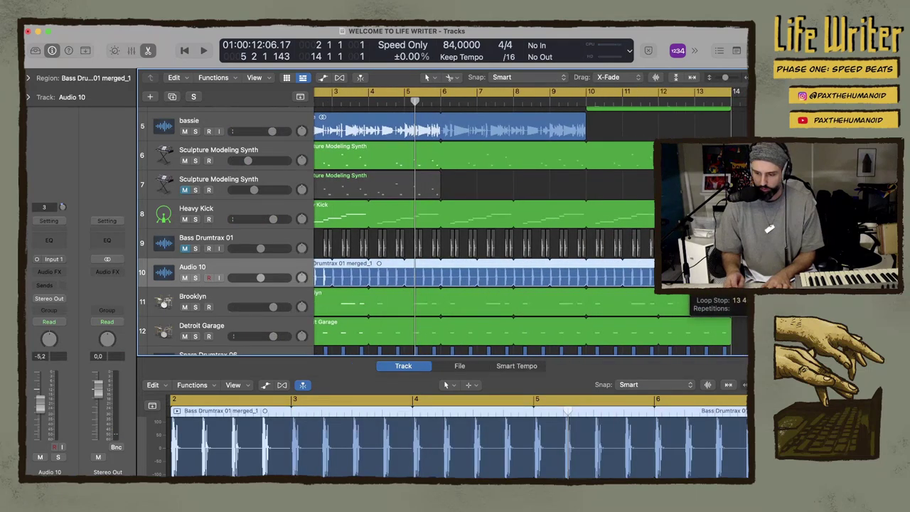
key(Return)
key(space)
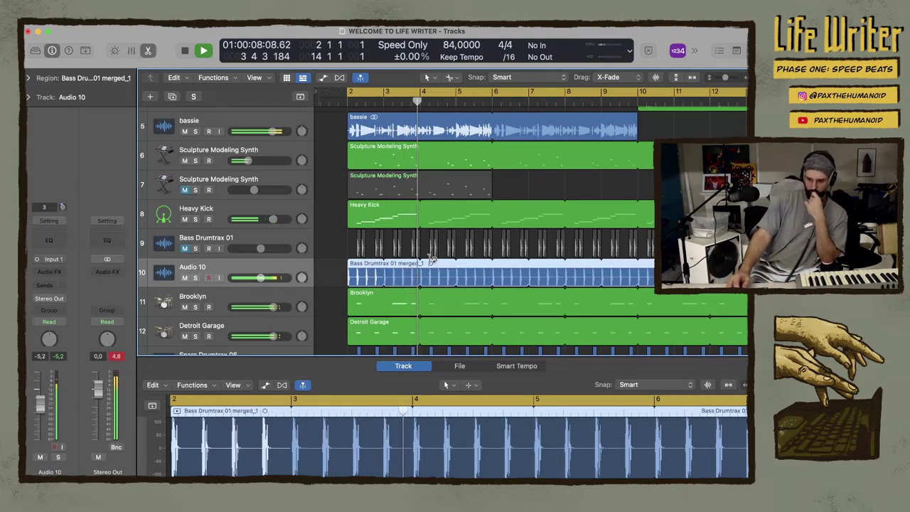
Lower the Audio 10 volume to -6.0 dB and add a Channel EQ with a -16.0 dB high shelf at 1390 Hz
click(260, 279)
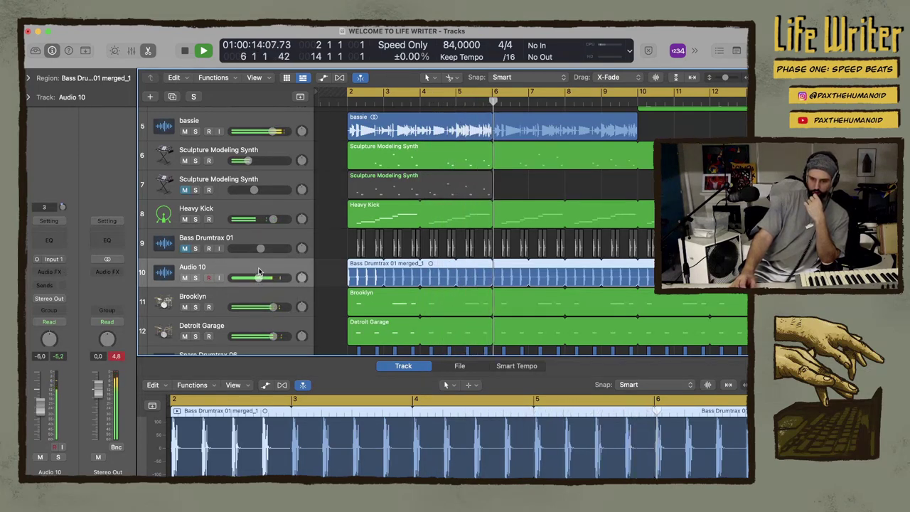
click(47, 239)
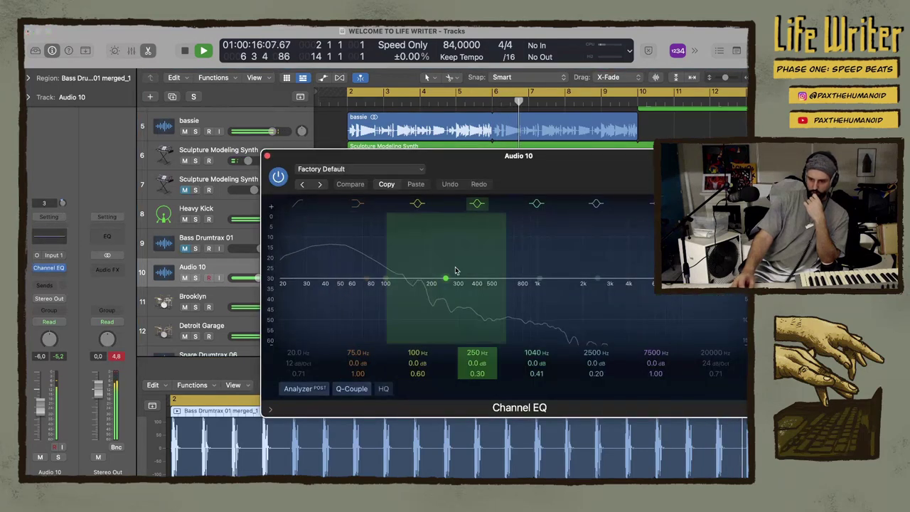
click(715, 359)
drag(463, 277, 592, 335)
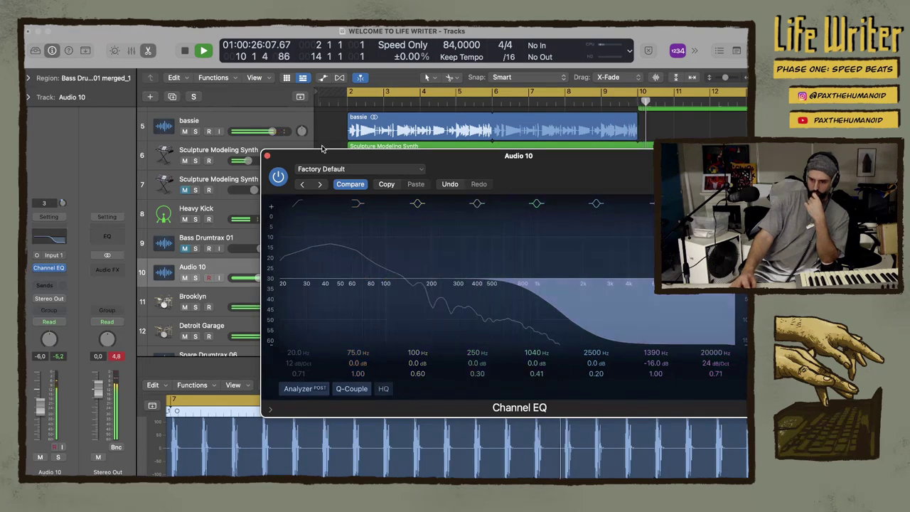
click(269, 157)
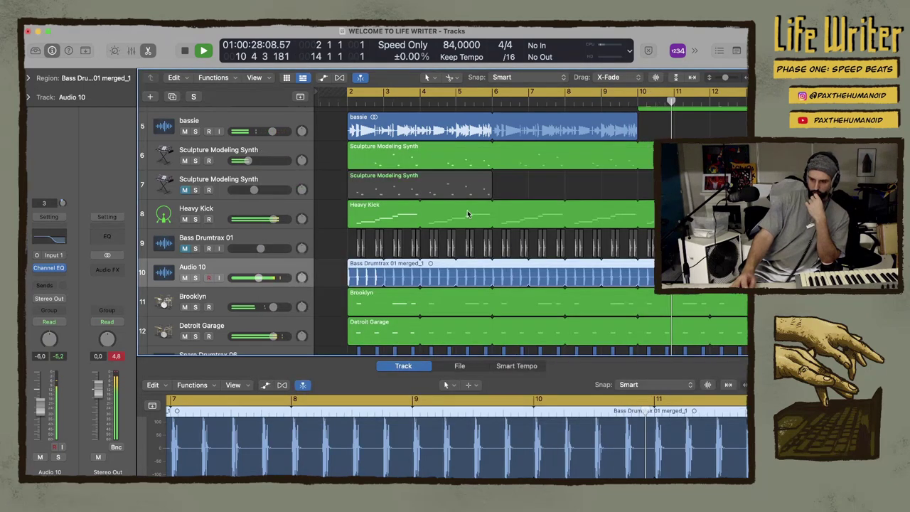
Unmute the Bass Drumtrax 01 track and mute the Audio 10 track during playback
scroll(520, 247, right, 3)
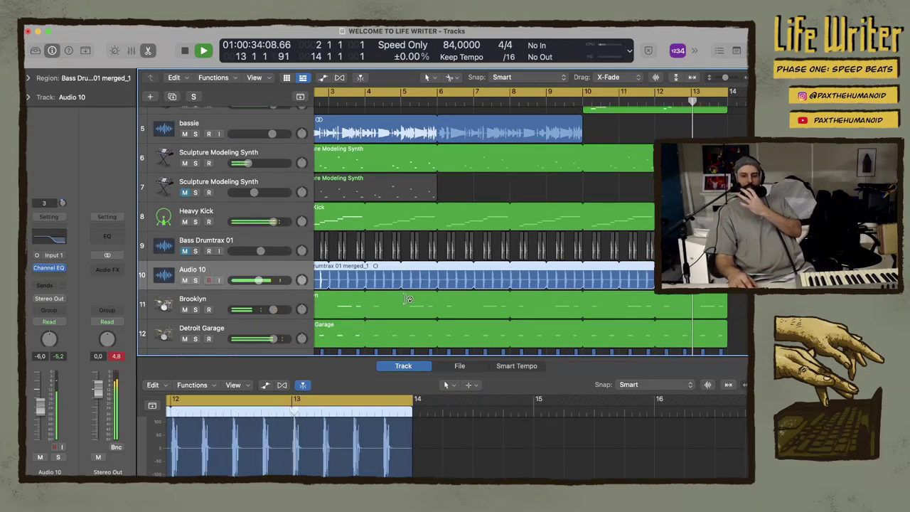
click(185, 252)
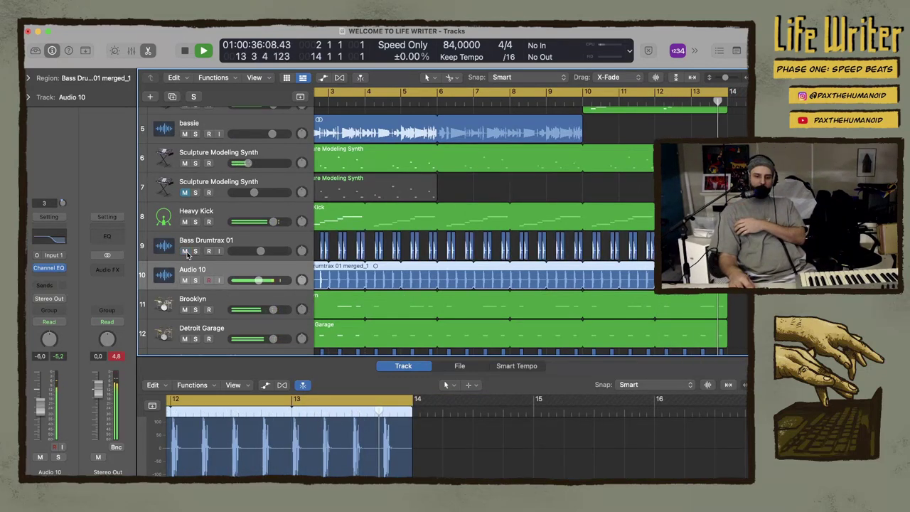
click(186, 280)
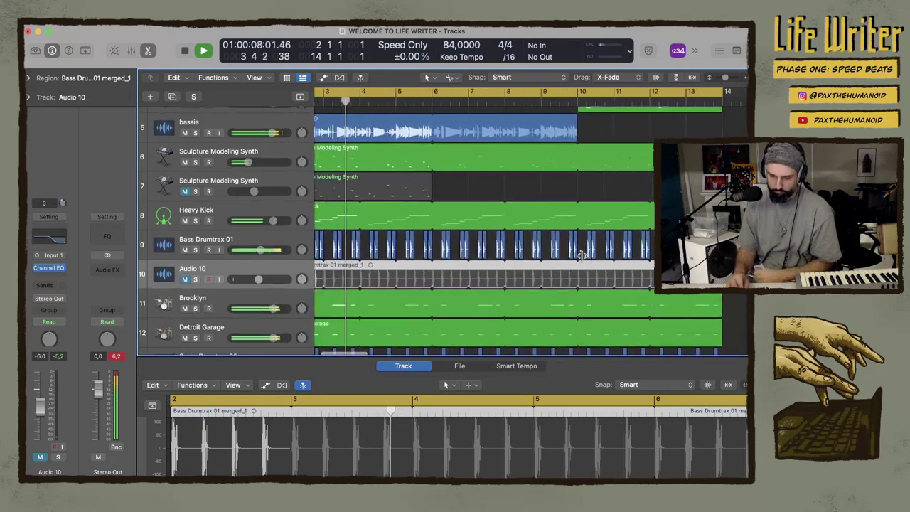
Shorten the looped Audio 10 region to end at bar 6 and move it to start at bar 10
scroll(541, 253, left, 3)
scroll(541, 256, down, 5)
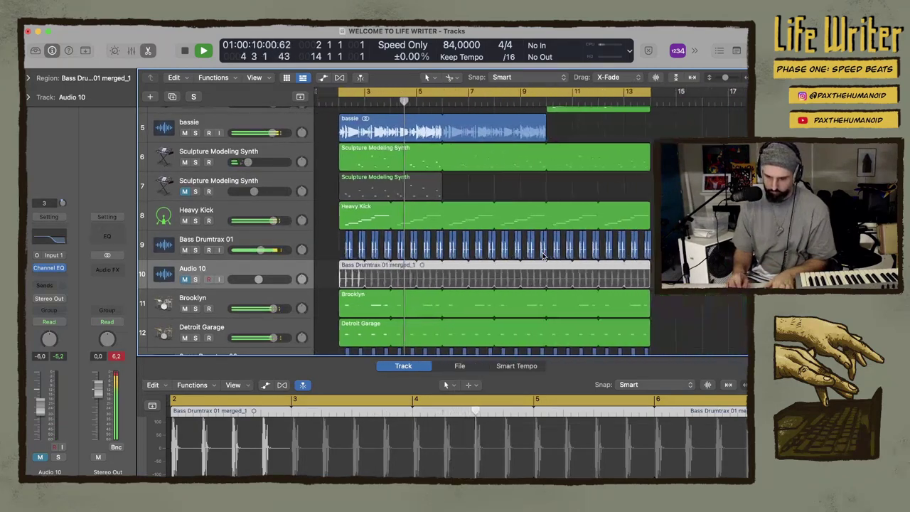
scroll(542, 256, down, 4)
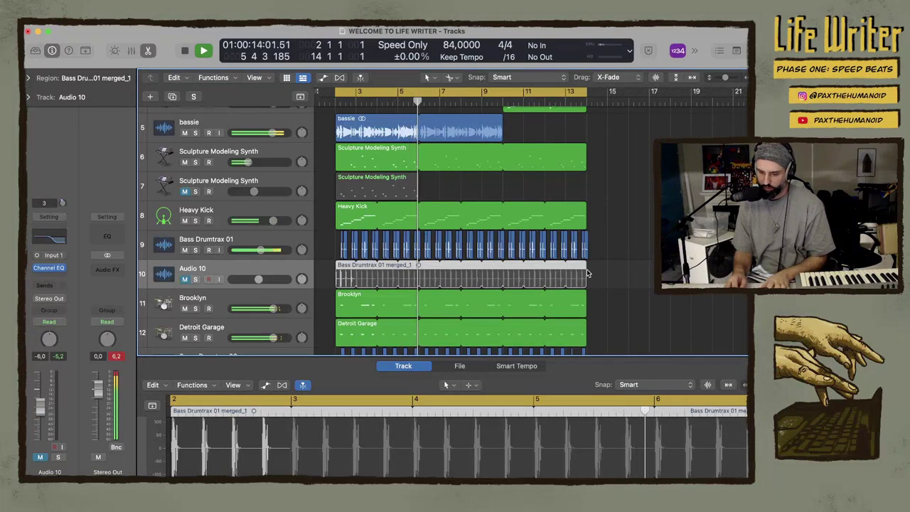
drag(588, 278, 418, 277)
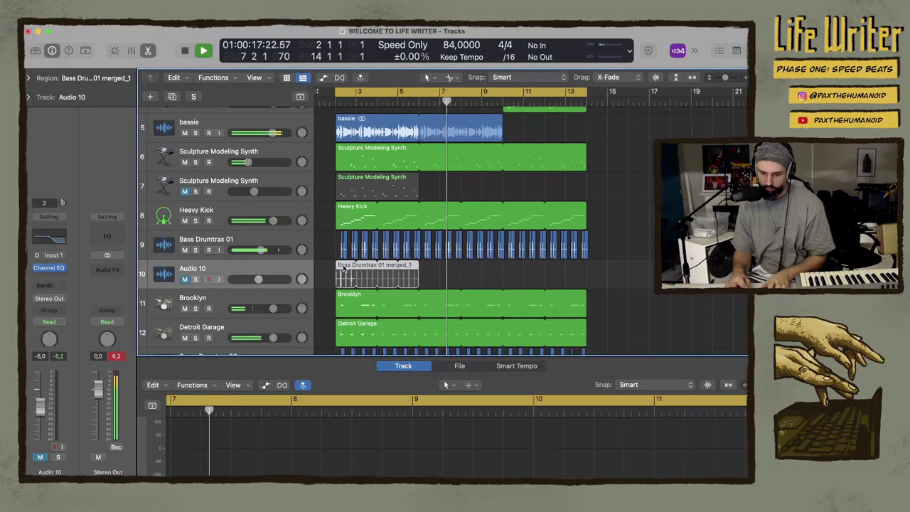
drag(343, 268, 511, 273)
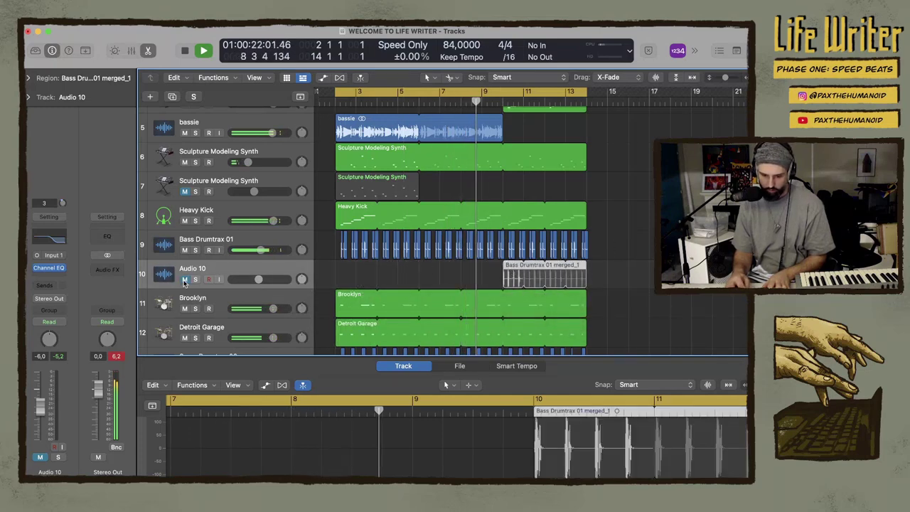
Unmute the Audio 10 track and delete the Bass Drumtrax 01 regions from bar 10 to bar 14
drag(616, 236, 506, 242)
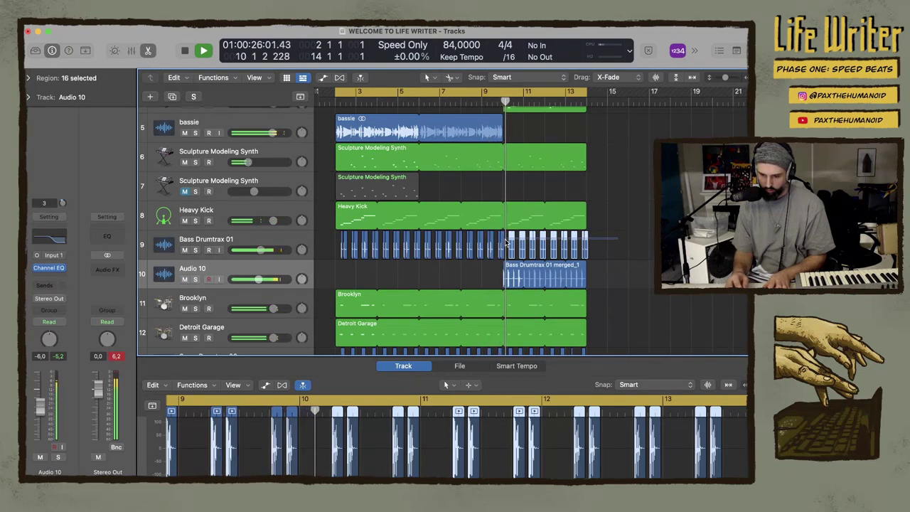
key(Delete)
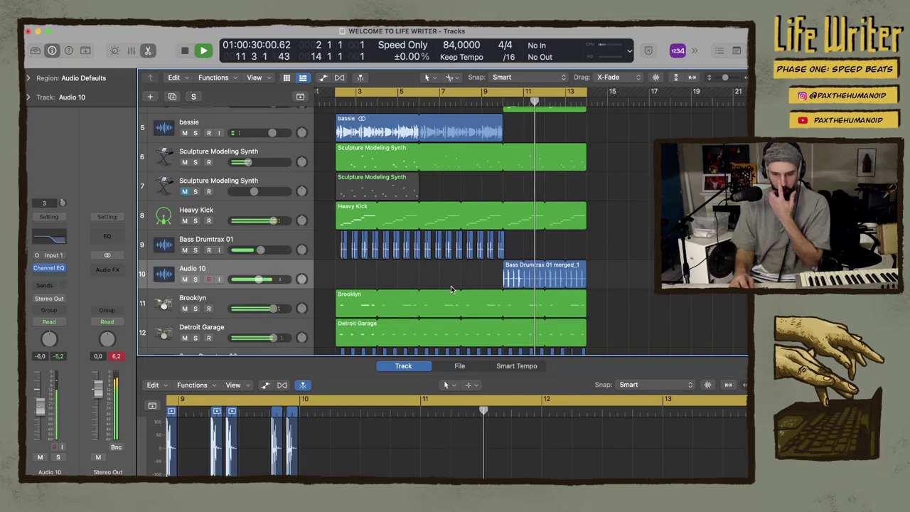
Raise the Snare Drumtrax 06 volume slightly and lower the Cabasa Drumtrax 12 volume to -26.5 dB
scroll(363, 282, down, 3)
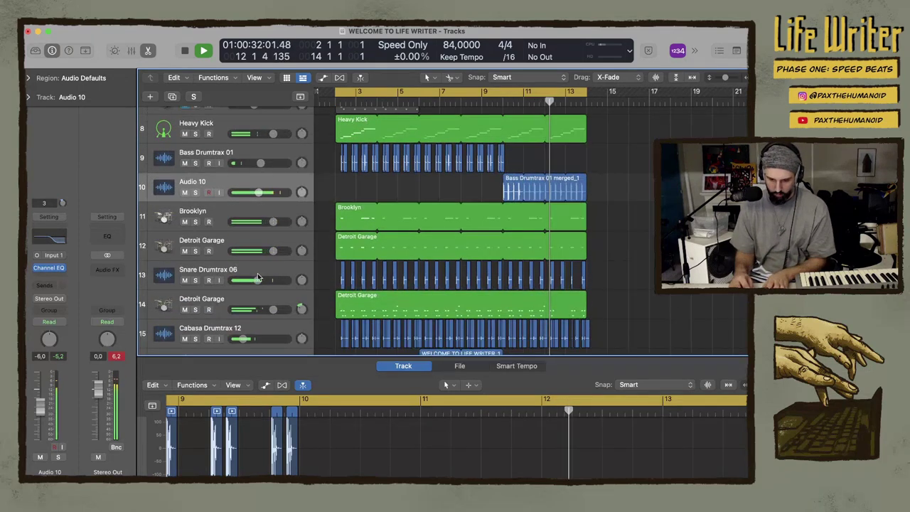
mouse_move(260, 307)
drag(244, 280, 263, 281)
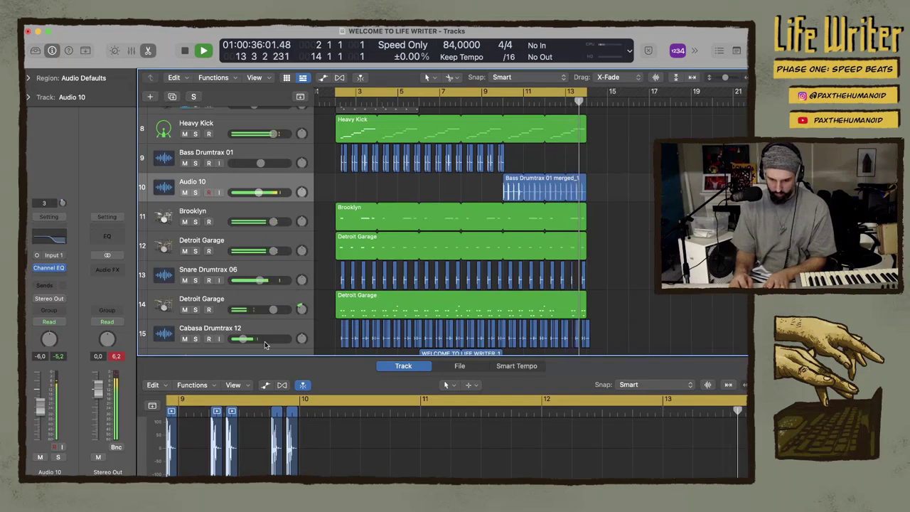
mouse_move(242, 339)
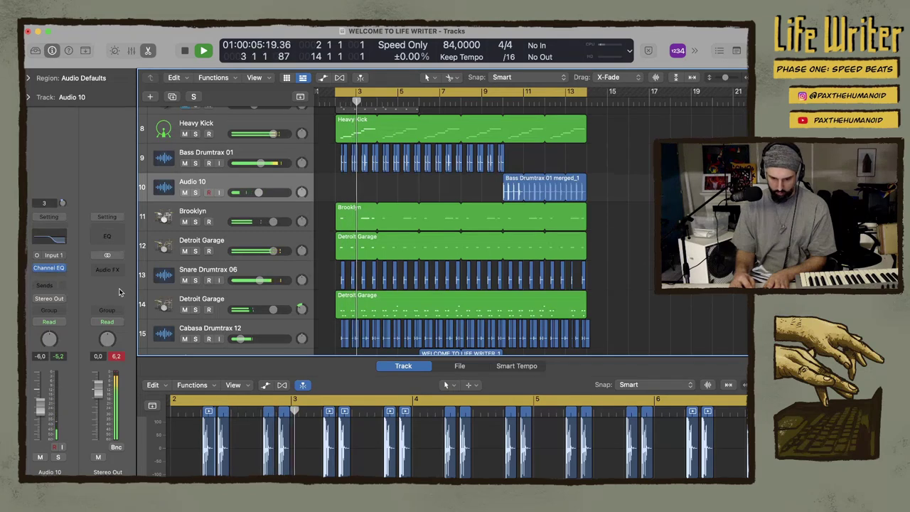
Set the wet level of the Echo on the Cabasa Drumtrax 12 track to 21% and close the plug-in
click(254, 329)
click(53, 268)
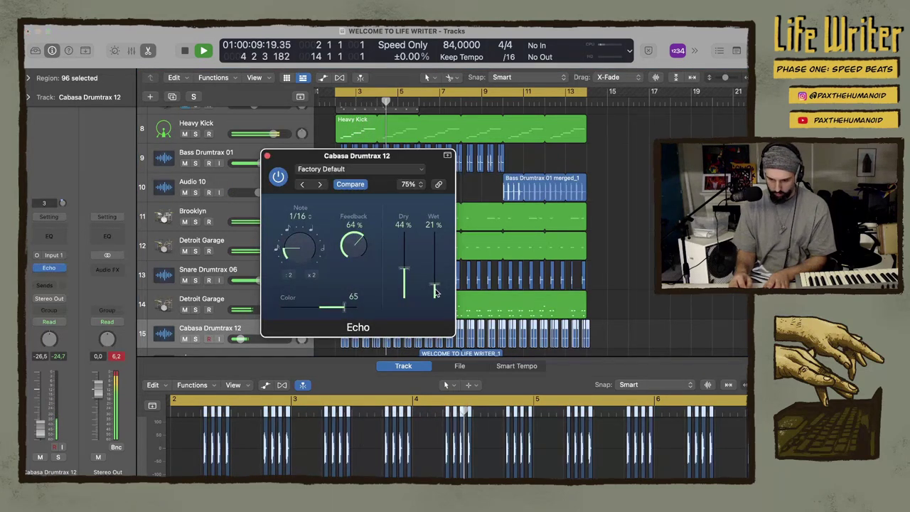
click(266, 155)
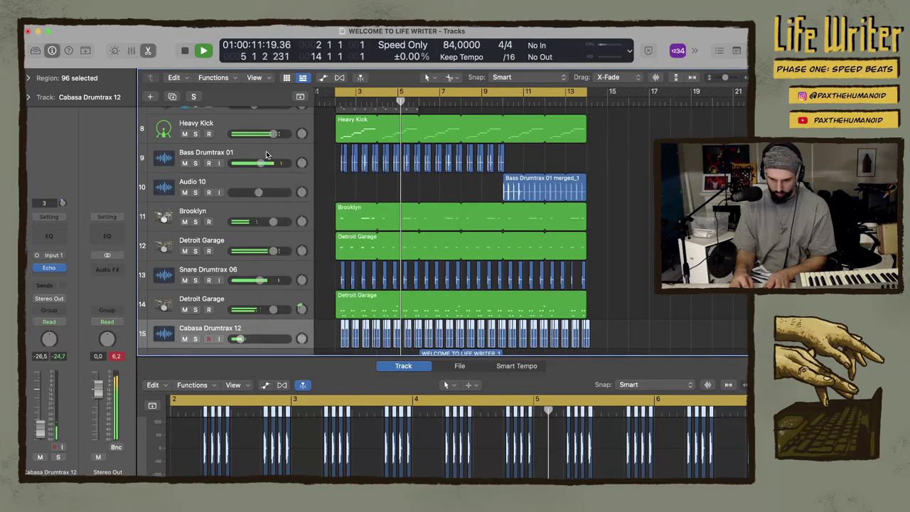
Raise the Cabasa Drumtrax 12 track's volume to -19.0 dB
mouse_move(240, 338)
mouse_down()
mouse_move(260, 340)
mouse_move(241, 340)
mouse_up()
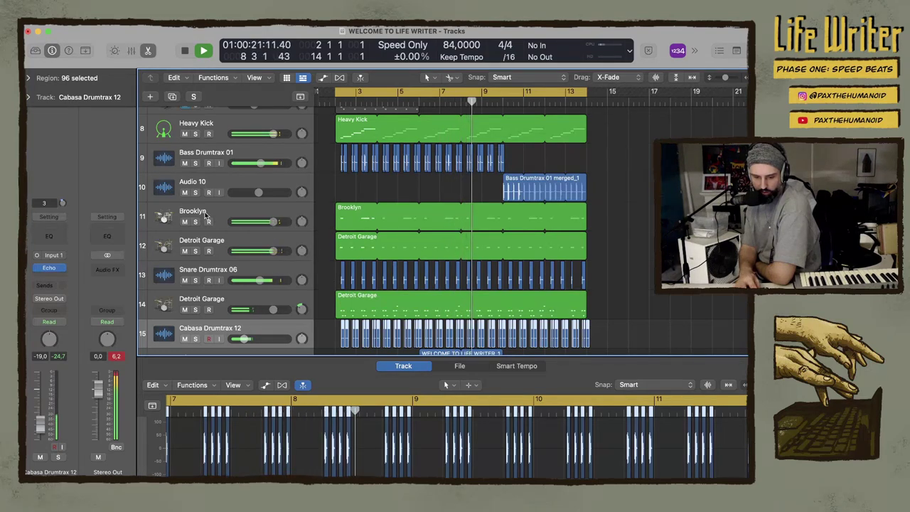
Mute the Heavy Kick track and raise the Bass Drumtrax 01 track's volume to -1.4 dB
scroll(401, 201, up, 3)
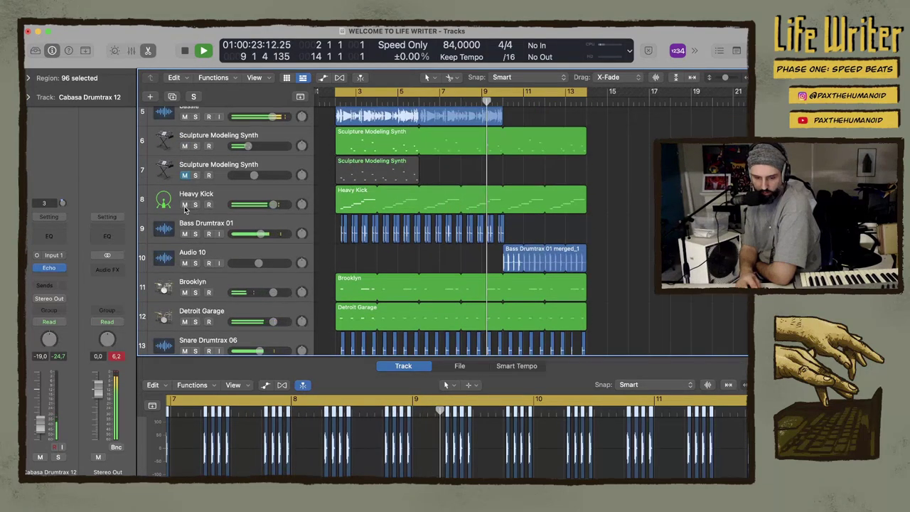
click(185, 205)
click(185, 205)
click(185, 205)
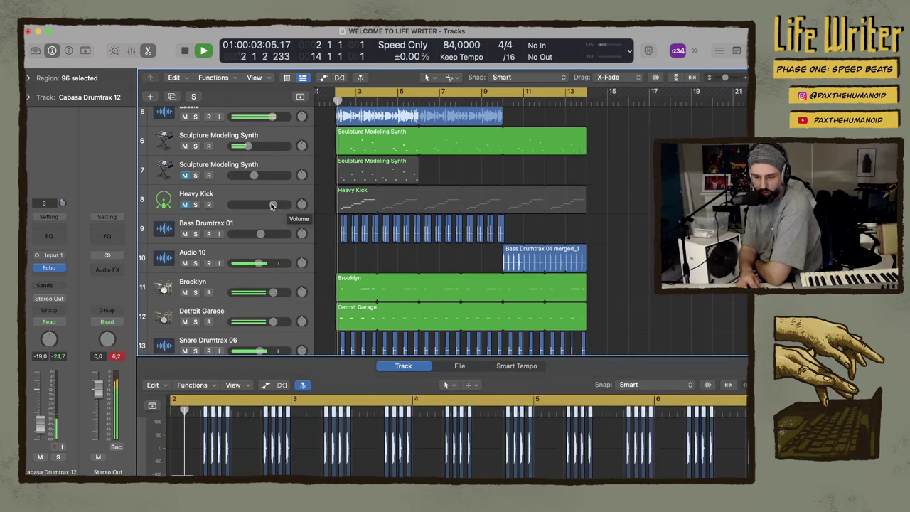
drag(260, 234, 270, 233)
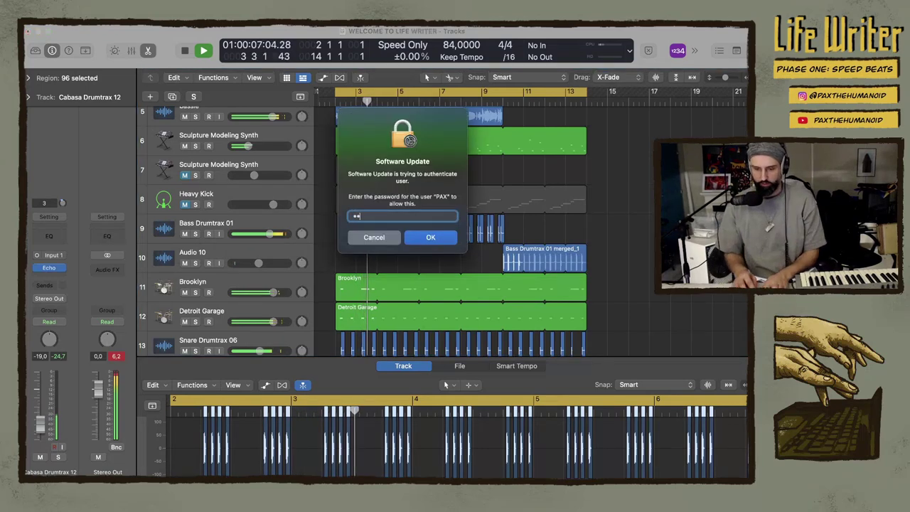
Dismiss the Software Update authentication request without authenticating and restart playback from bar 2
click(374, 238)
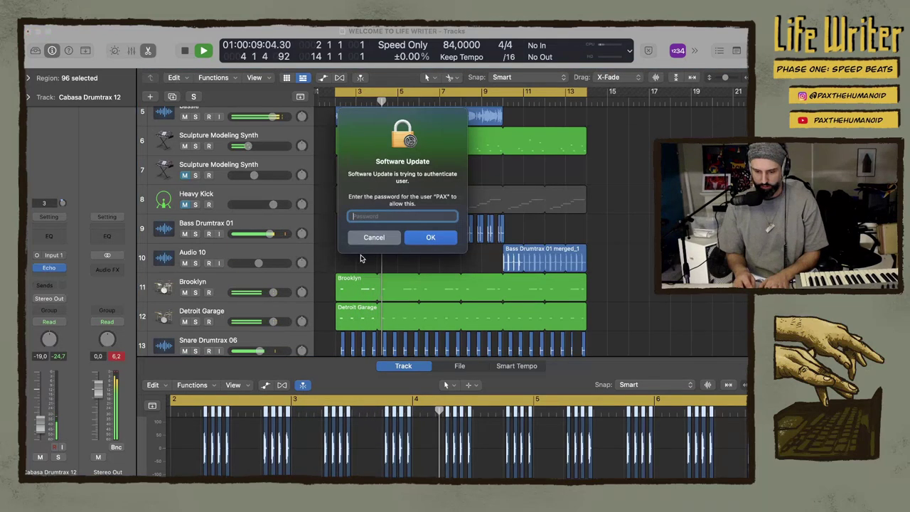
click(374, 238)
key(Return)
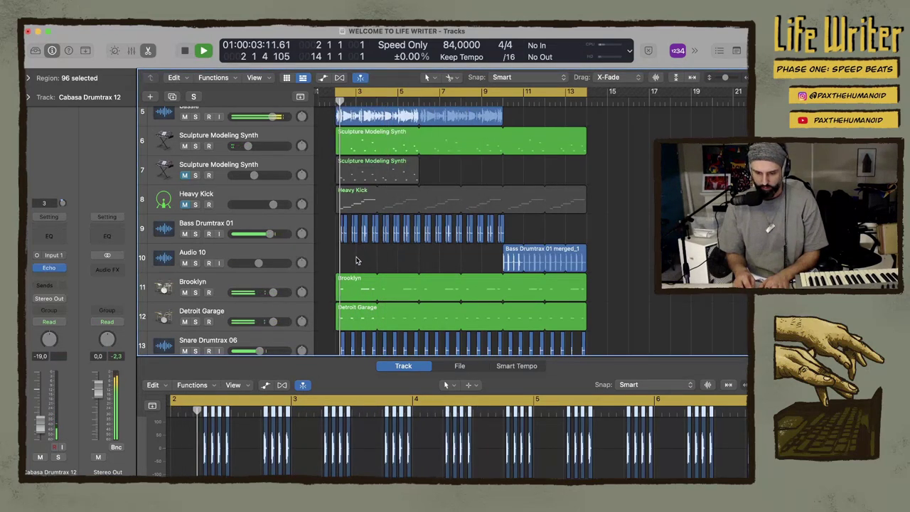
Shorten the end of the first Bass Drumtrax 01 region in bar 2 slightly to match the other hits
ctrl+alt+click(358, 258)
ctrl+alt+click(358, 258)
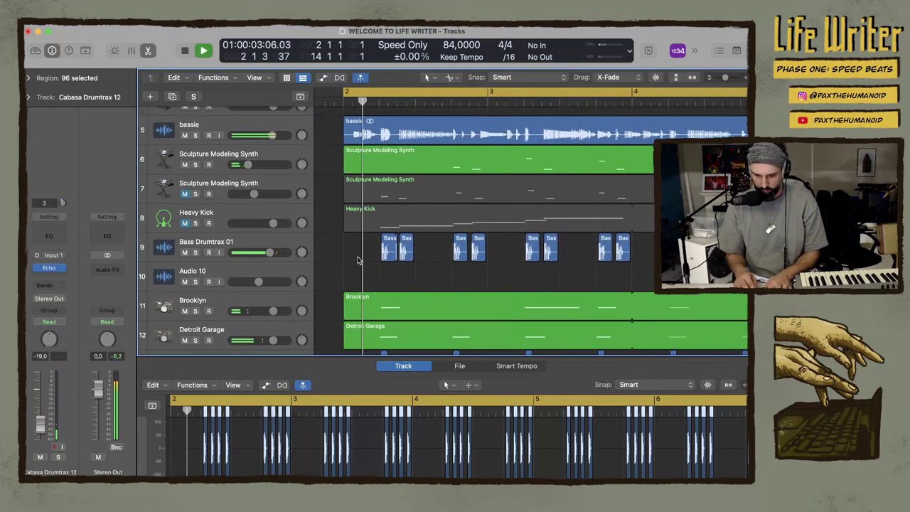
key(space)
click(394, 259)
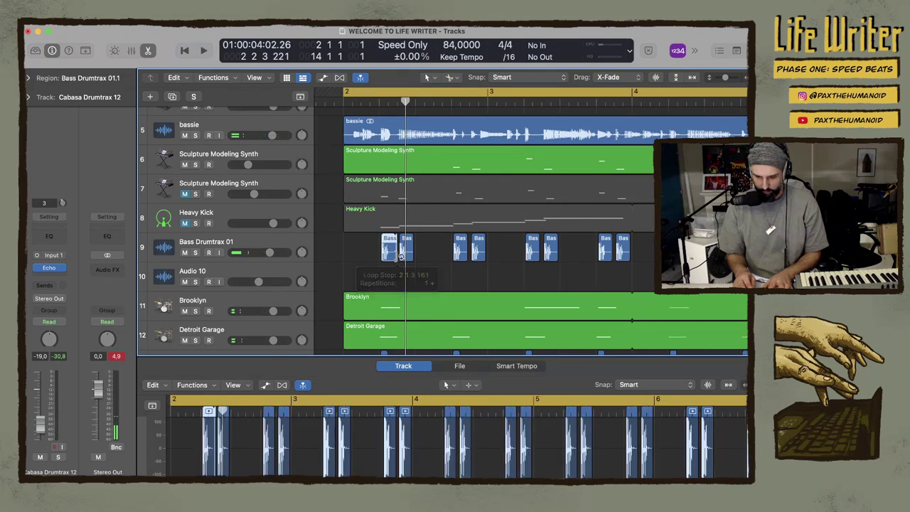
key(space)
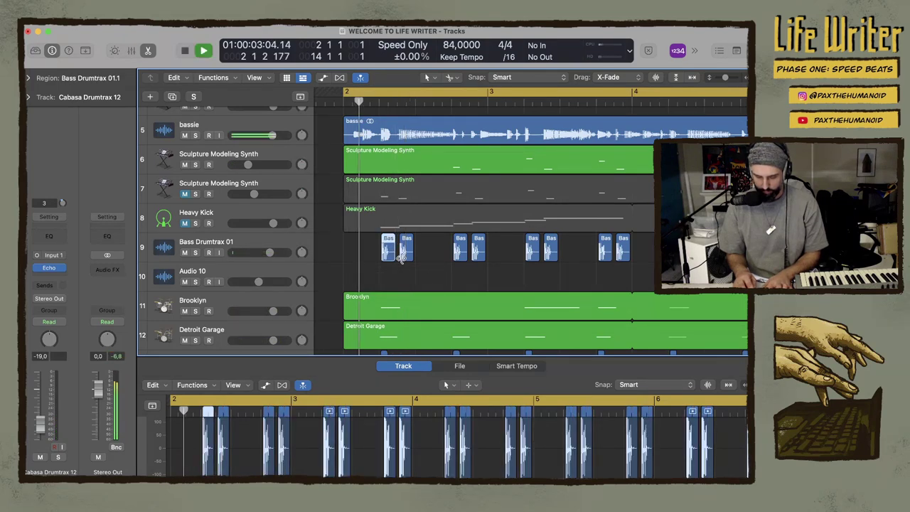
Play the beat from bar 2 several times to check the bass drum hits without the Heavy Kick
key(space)
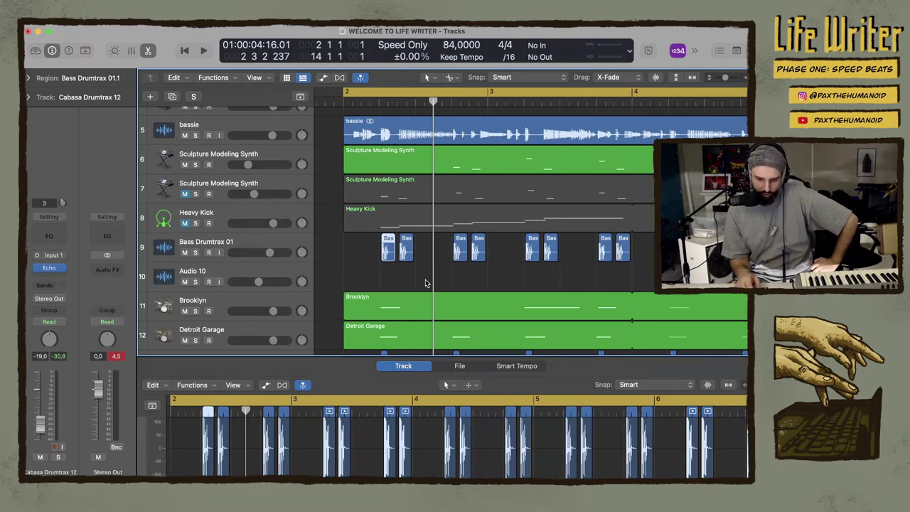
key(space)
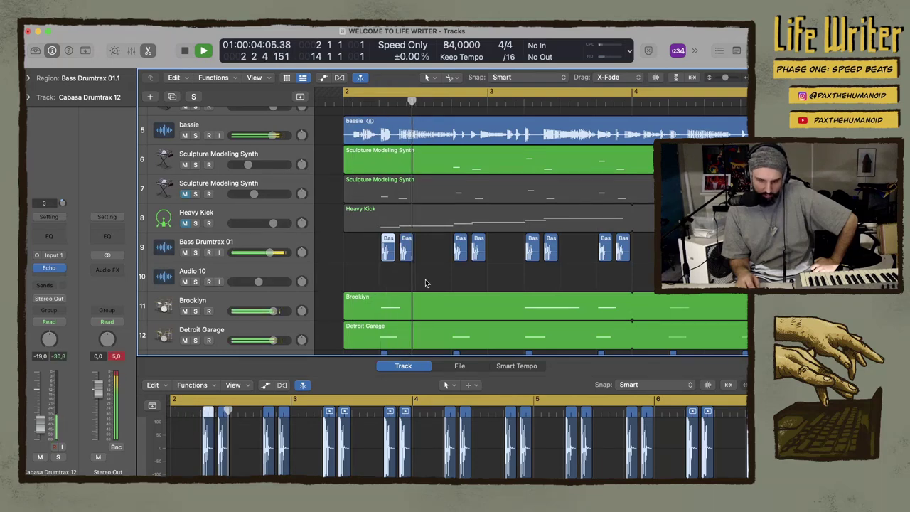
key(space)
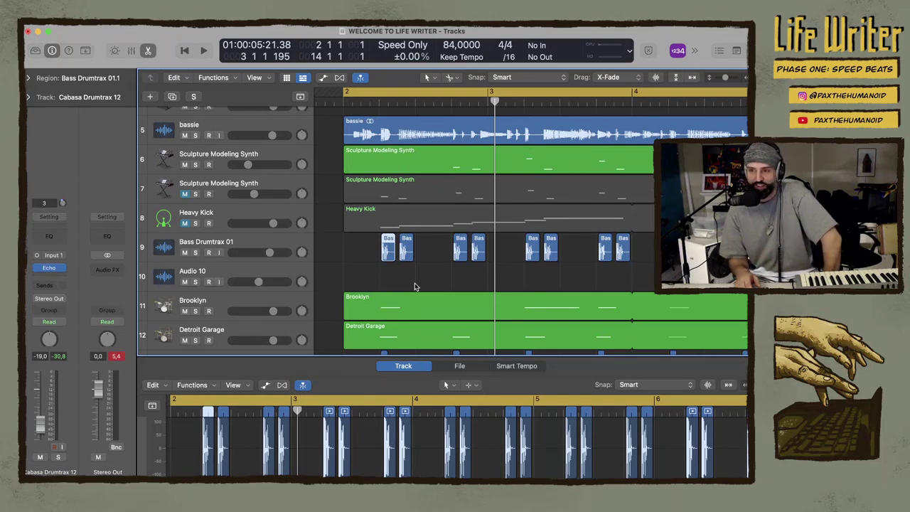
key(space)
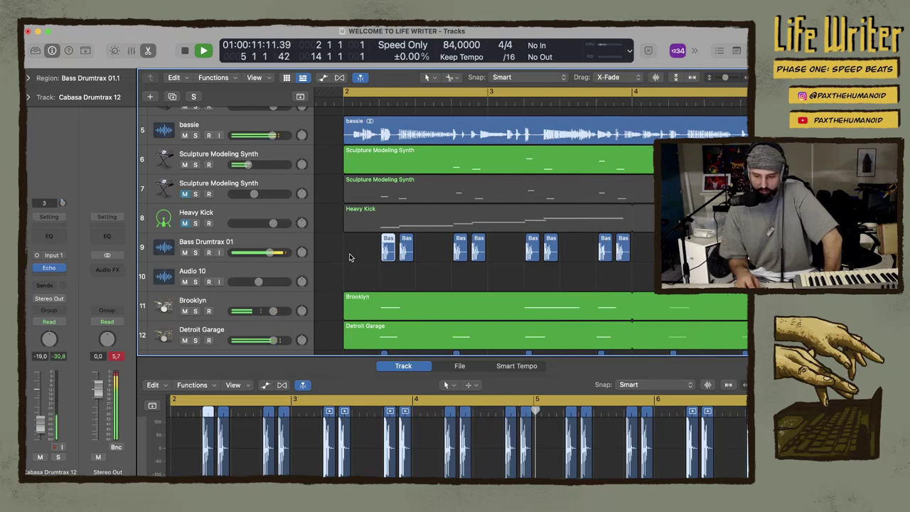
Unmute the Heavy Kick track, select it and play the beat from bar 2
click(184, 223)
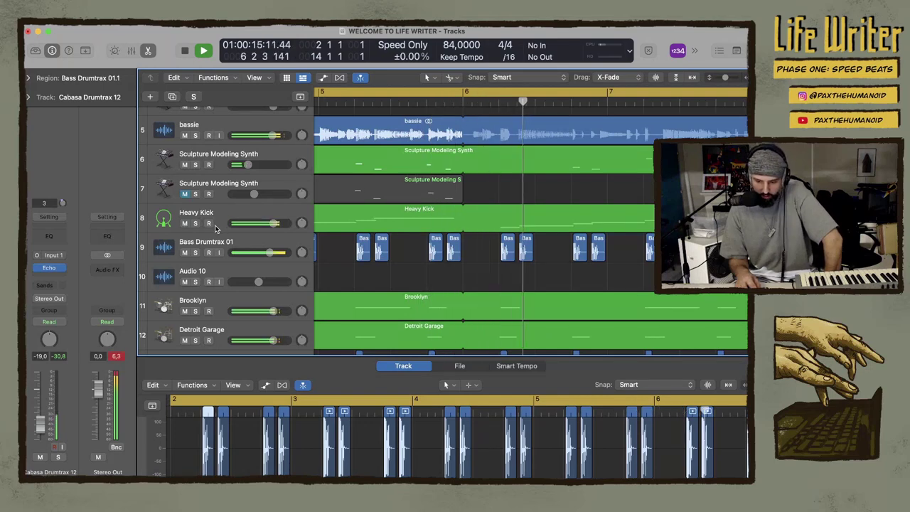
click(196, 223)
click(195, 223)
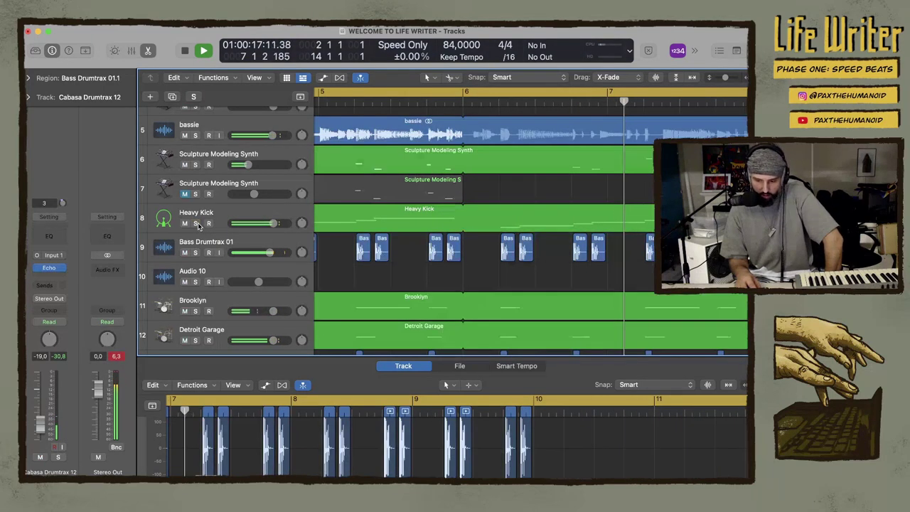
key(space)
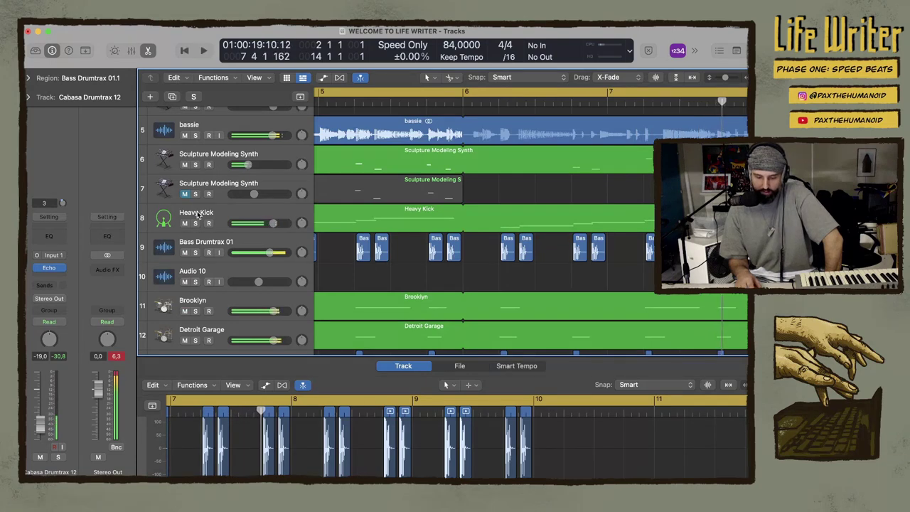
click(234, 217)
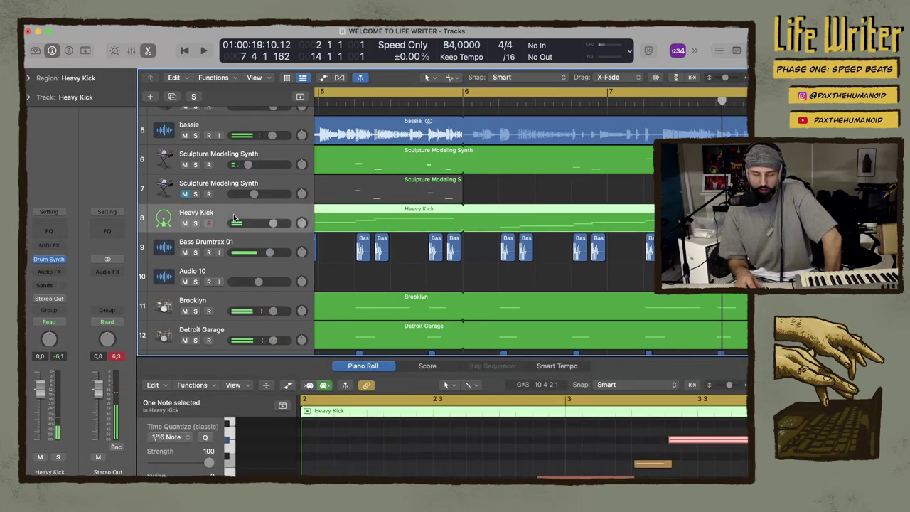
key(shift+space)
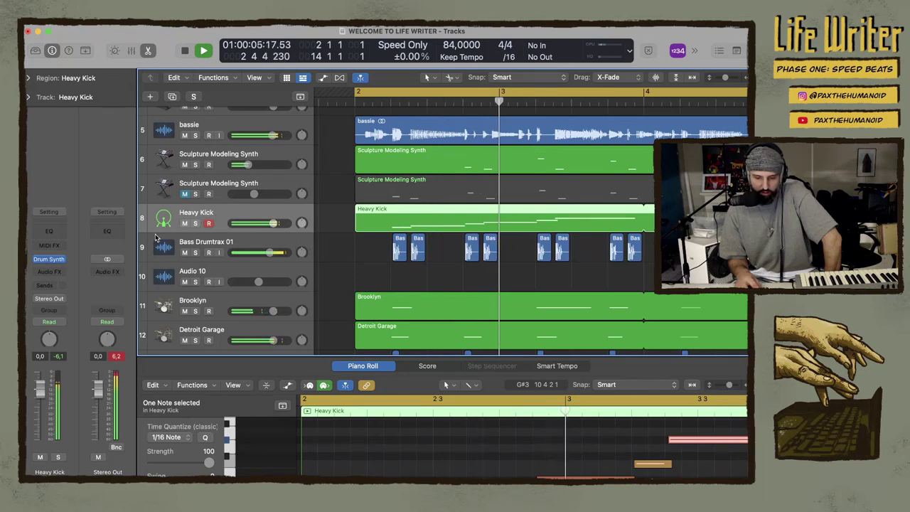
Add a Channel EQ with its default settings to the Bass Drumtrax 01 track and close the plug-in
click(189, 242)
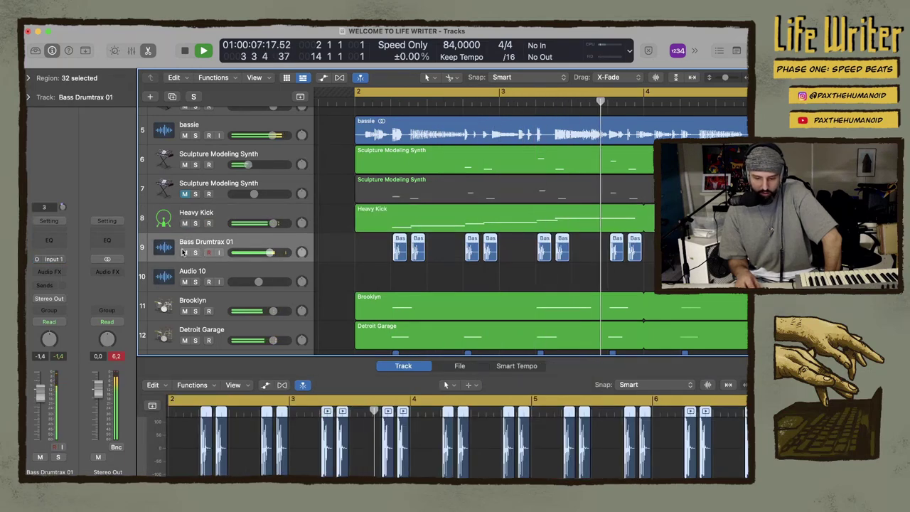
click(60, 242)
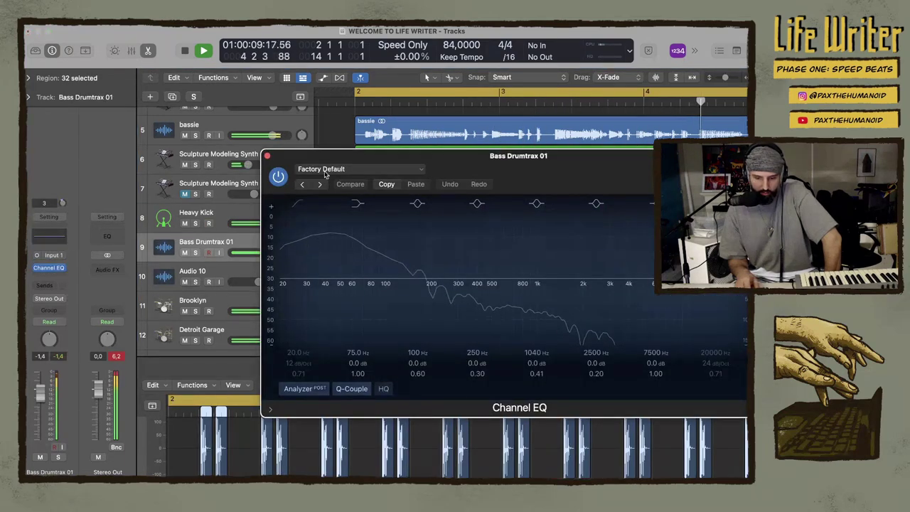
click(267, 155)
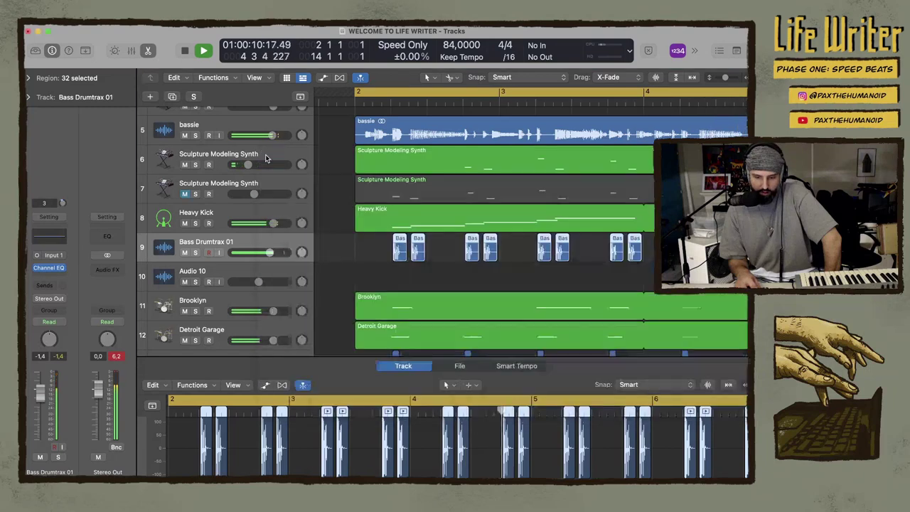
Duplicate the Audio 10 track with its settings and move all Bass Drumtrax 01 regions onto Audio 10
click(259, 274)
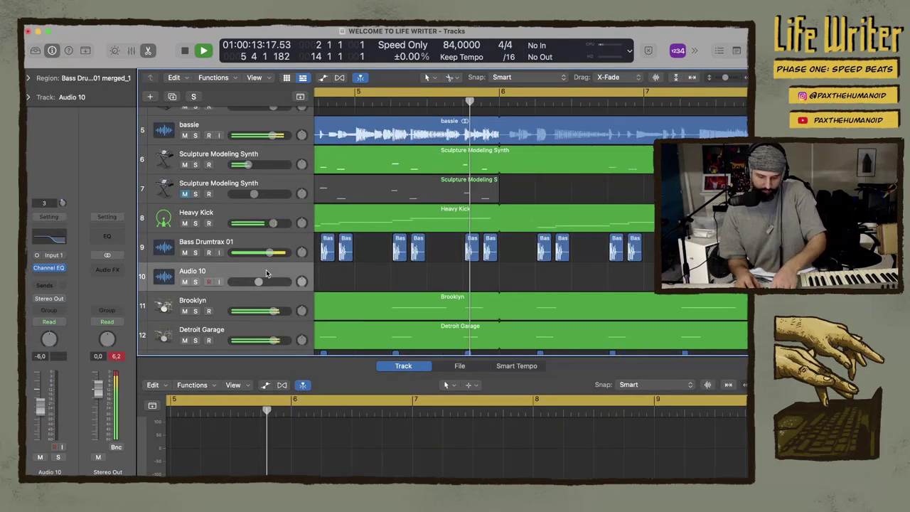
key(alt+super+a)
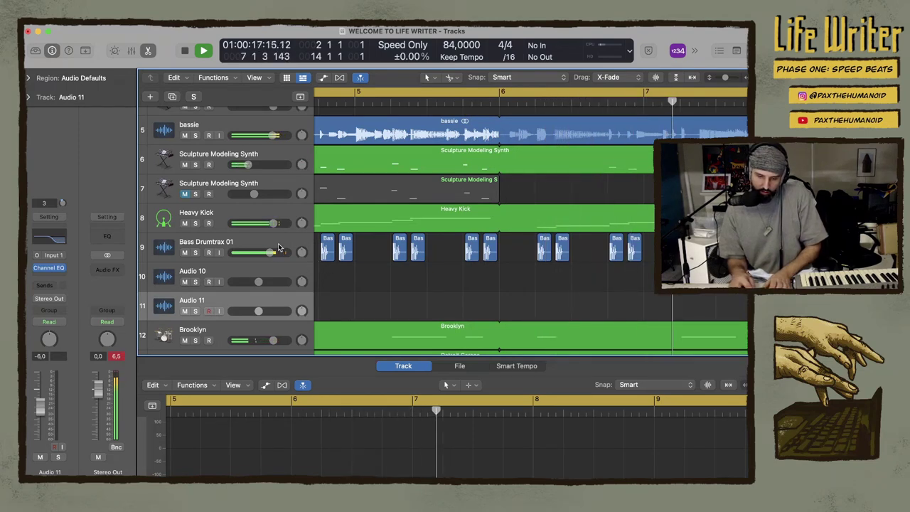
click(327, 247)
drag(326, 247, 327, 285)
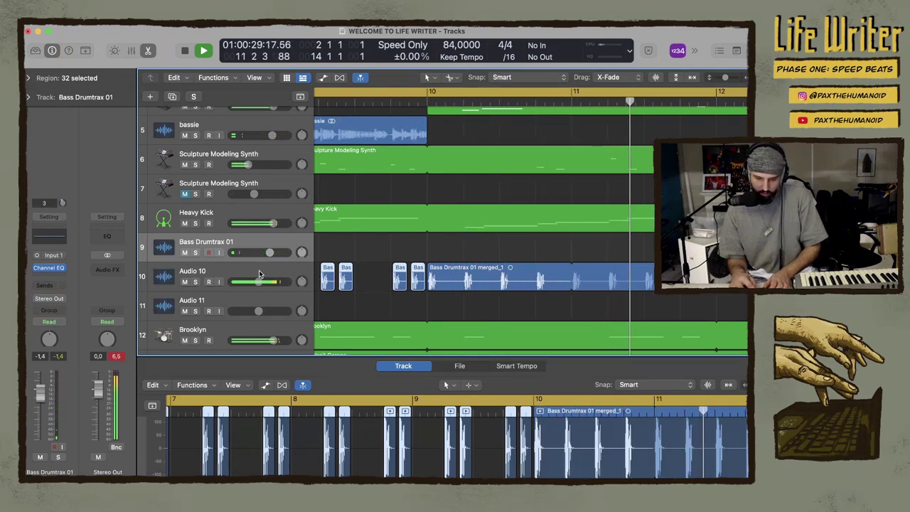
click(311, 272)
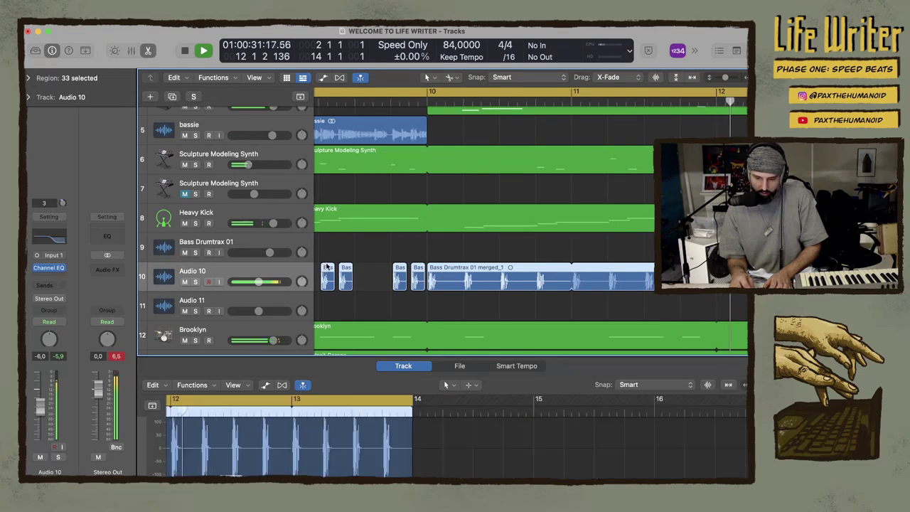
key(space)
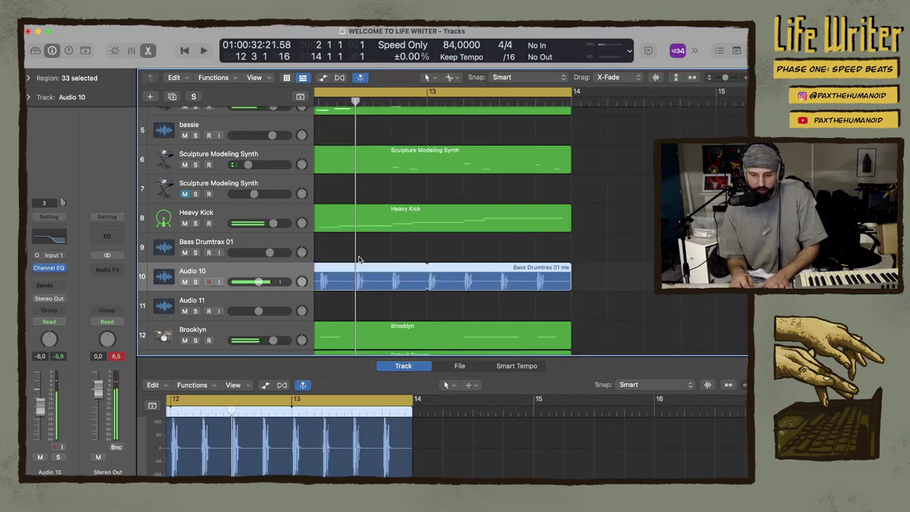
Shorten the looped Heavy Kick region to end at bar 10 and play the beat
scroll(359, 259, left, 10)
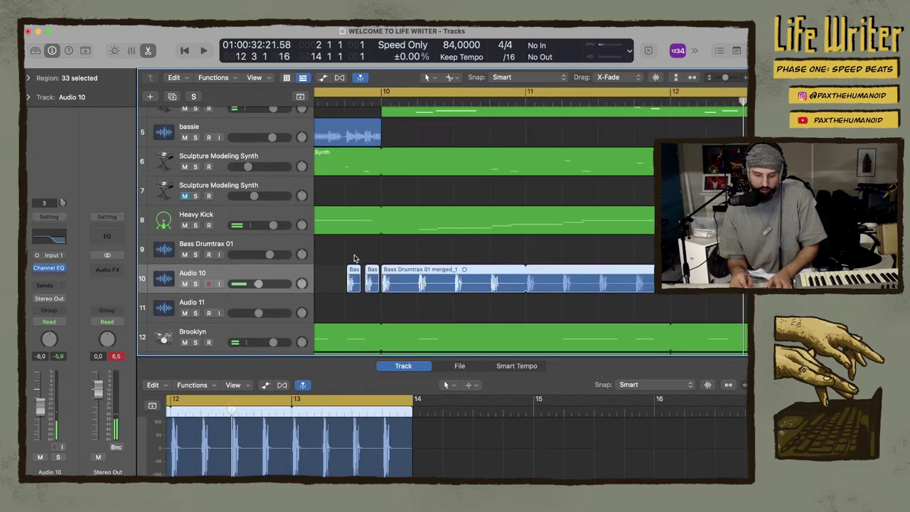
scroll(354, 258, down, 10)
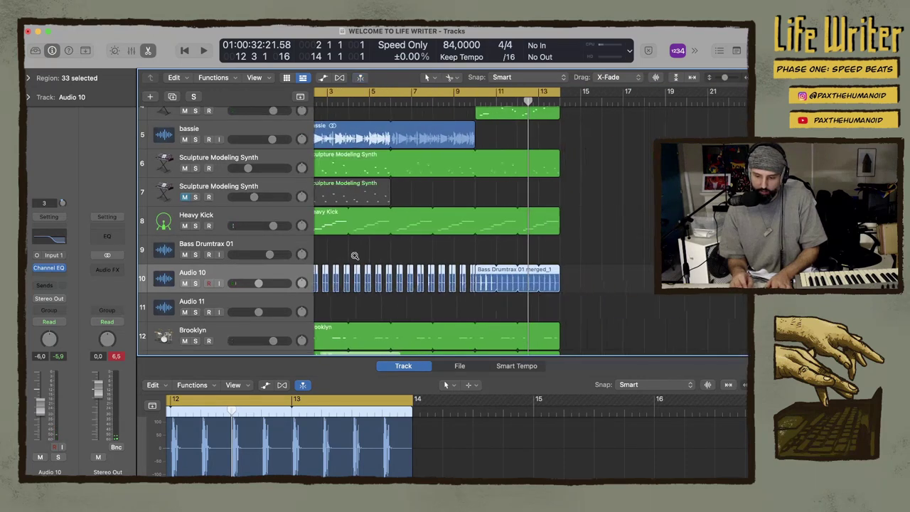
scroll(355, 257, right, 5)
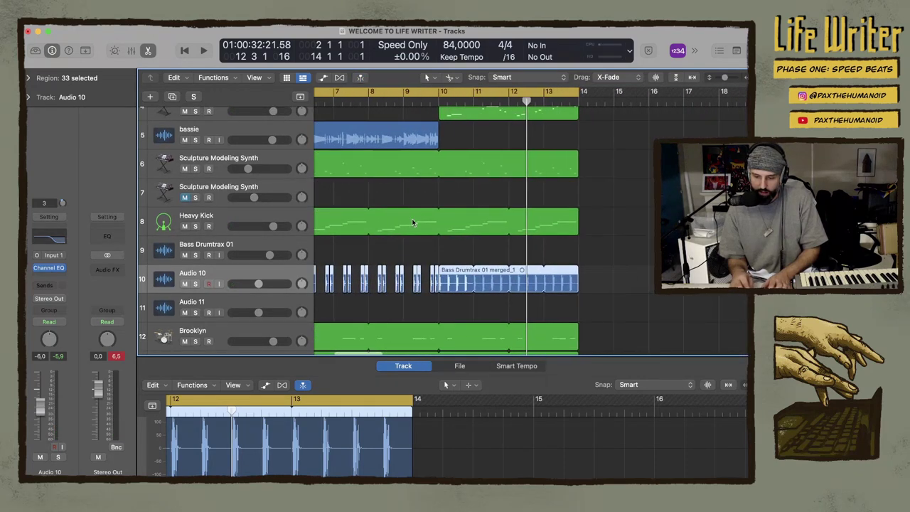
drag(441, 215, 439, 218)
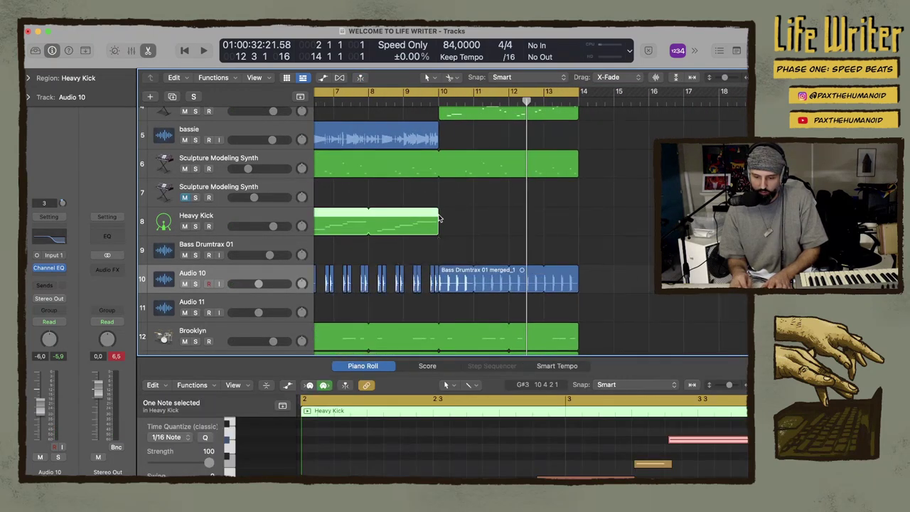
click(430, 97)
key(space)
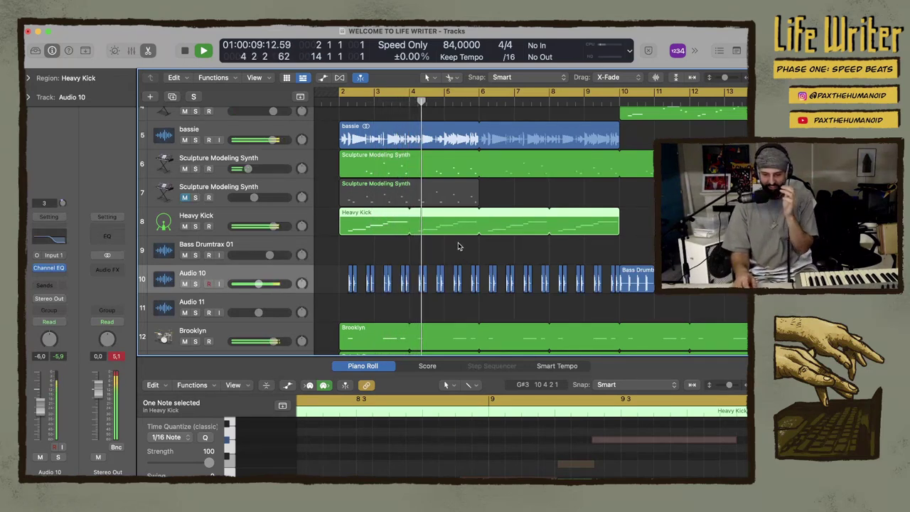
Add a Channel EQ to the Heavy Kick track with a high cut at 432 Hz and close the plug-in
click(278, 218)
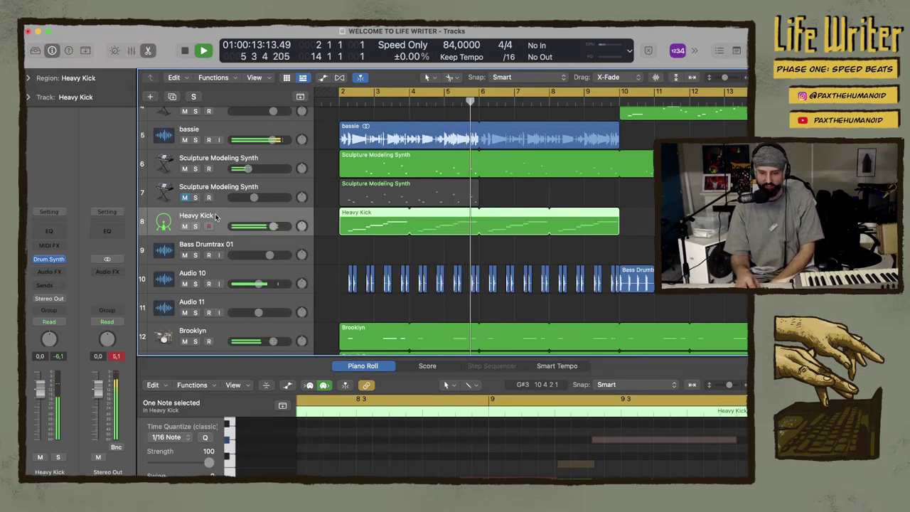
click(45, 232)
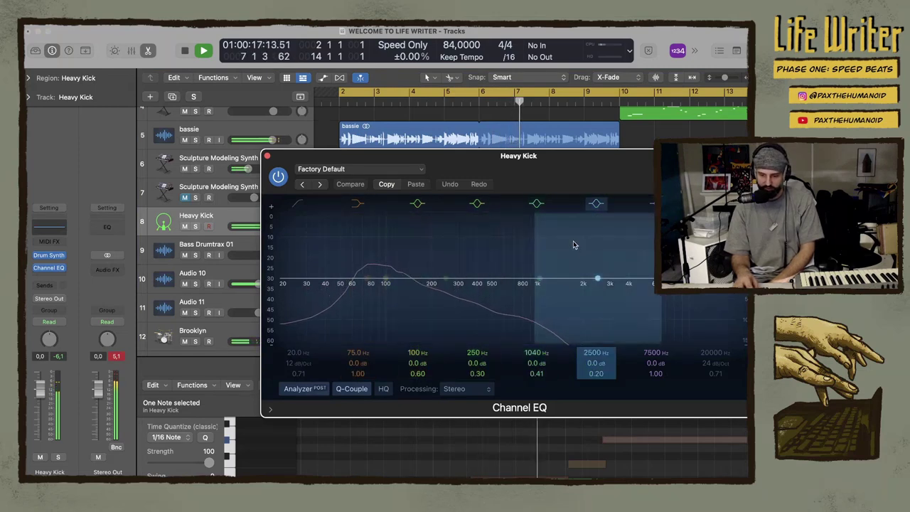
drag(711, 242, 458, 246)
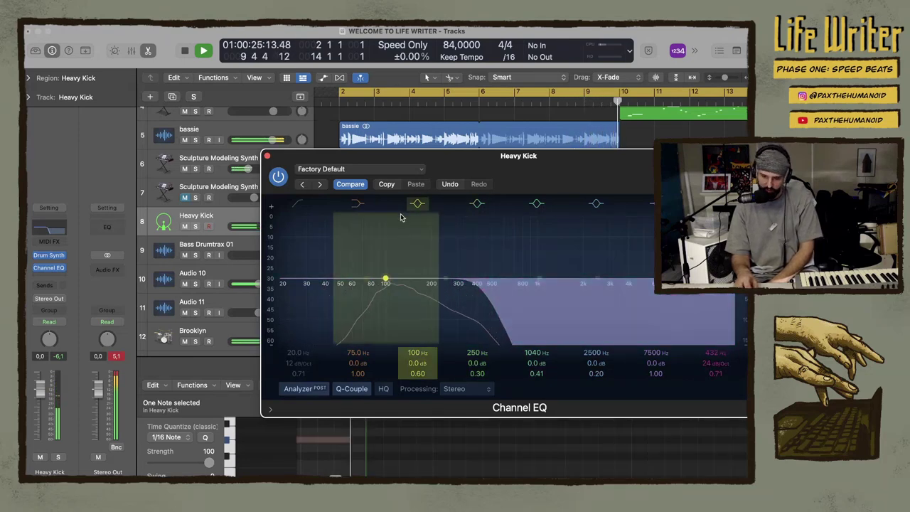
click(268, 157)
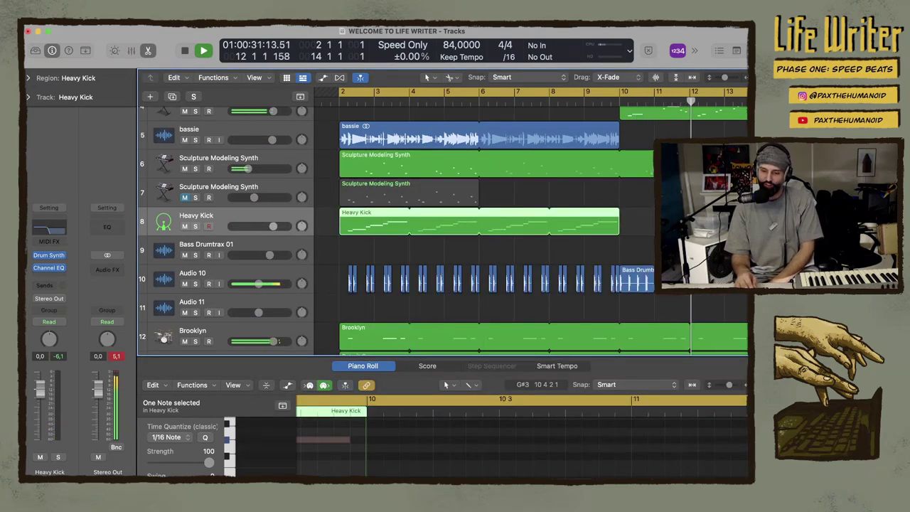
Play the beat again from bar 2
scroll(441, 227, up, 3)
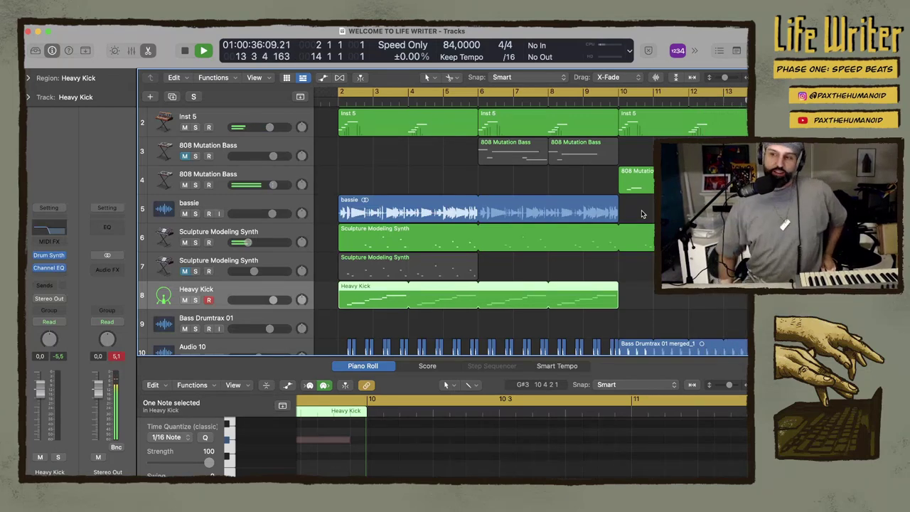
key(space)
key(space)
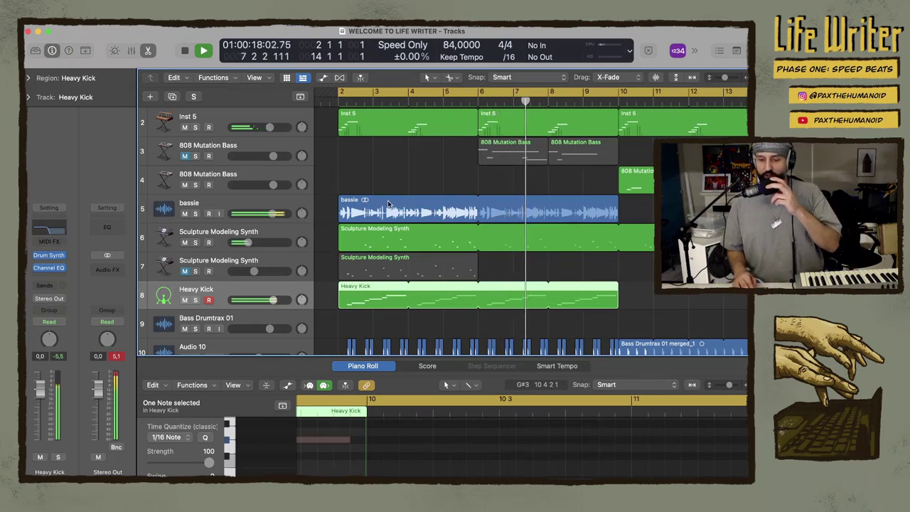
Move the looped miauw region to start at bar 2, extend its loop to bar 10 and replay the beat
scroll(389, 205, up, 2)
scroll(389, 205, down, 10)
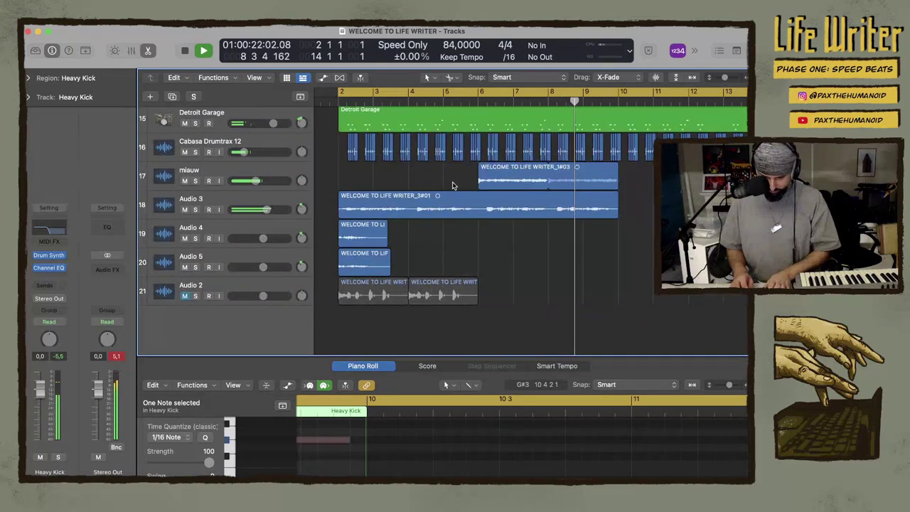
click(195, 180)
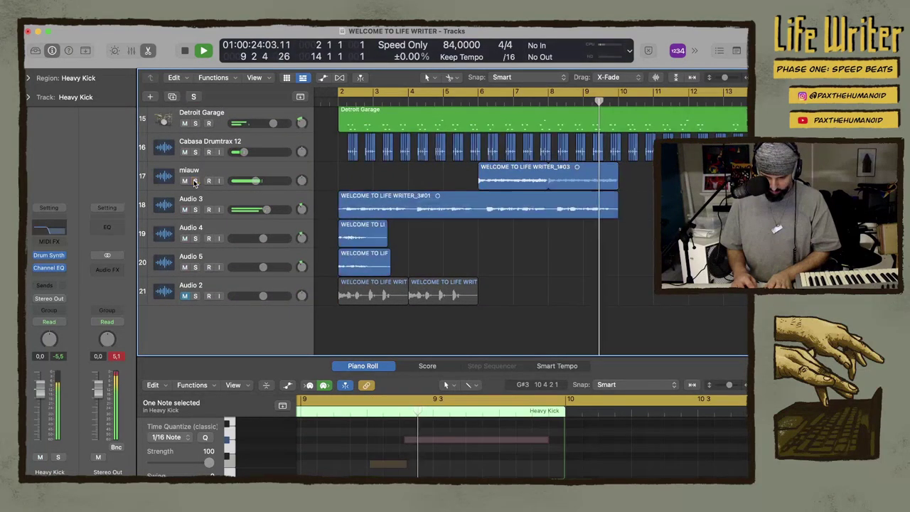
drag(501, 177, 364, 174)
drag(477, 169, 619, 179)
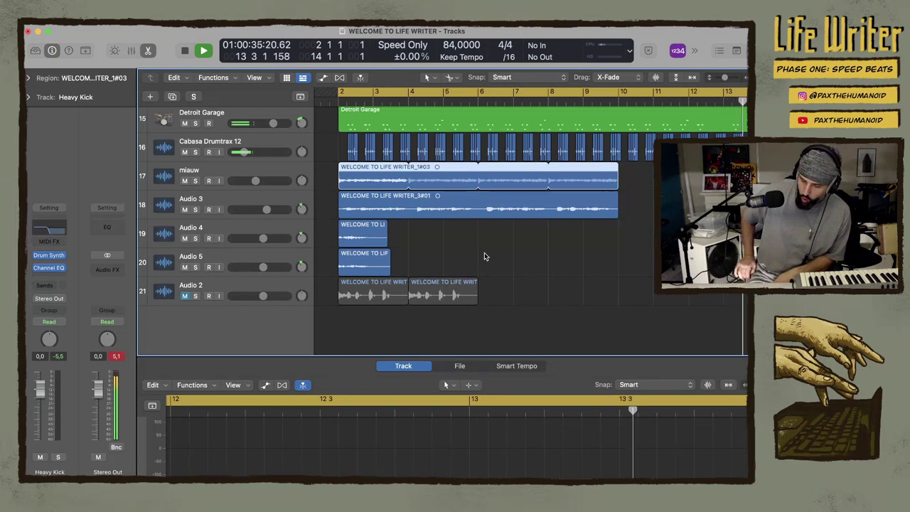
key(Return)
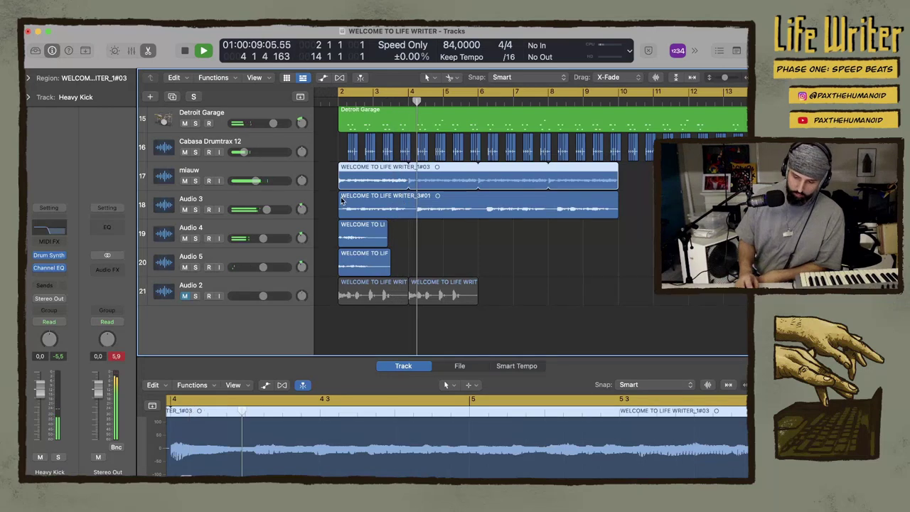
Duplicate the Audio 3 track with its settings and record a take on the new track from bar 2, restarting the recording once
click(250, 194)
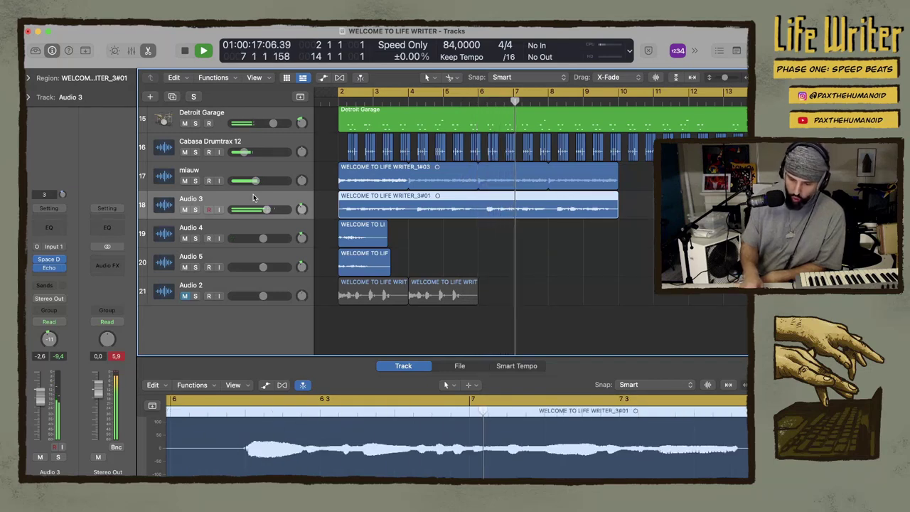
key(super+d)
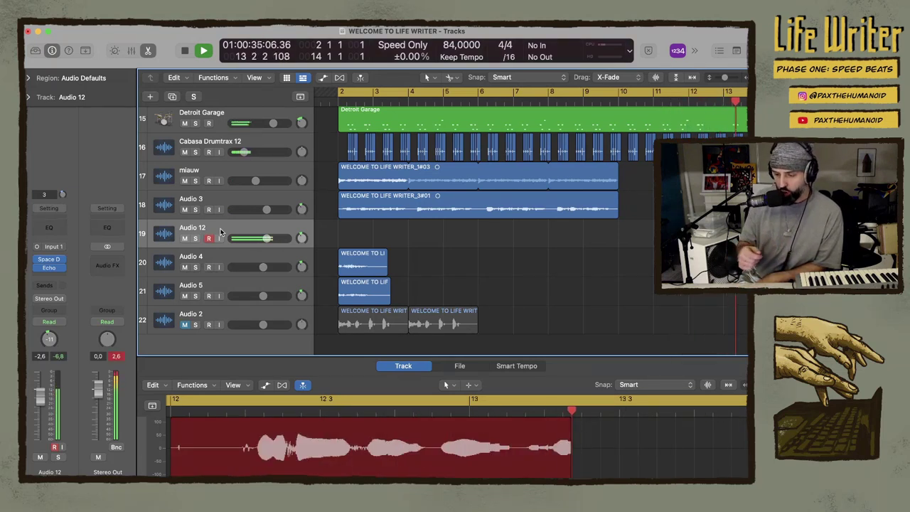
key(super+period)
key(r)
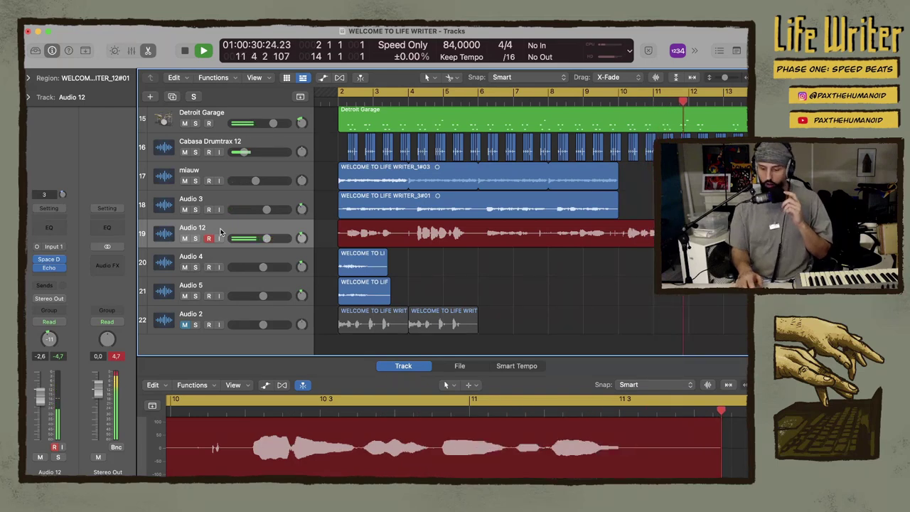
key(space)
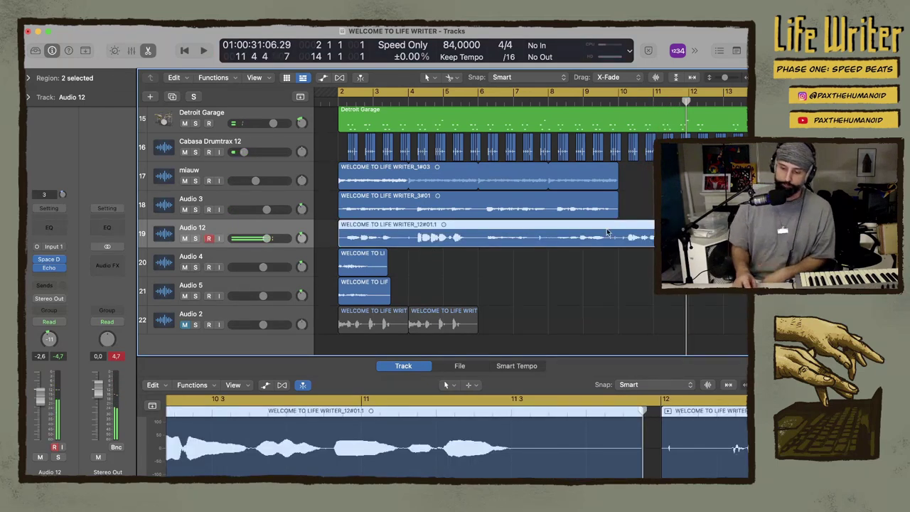
Play back the new take, duplicate the Audio 12 track with its settings and mute the miauw track
key(space)
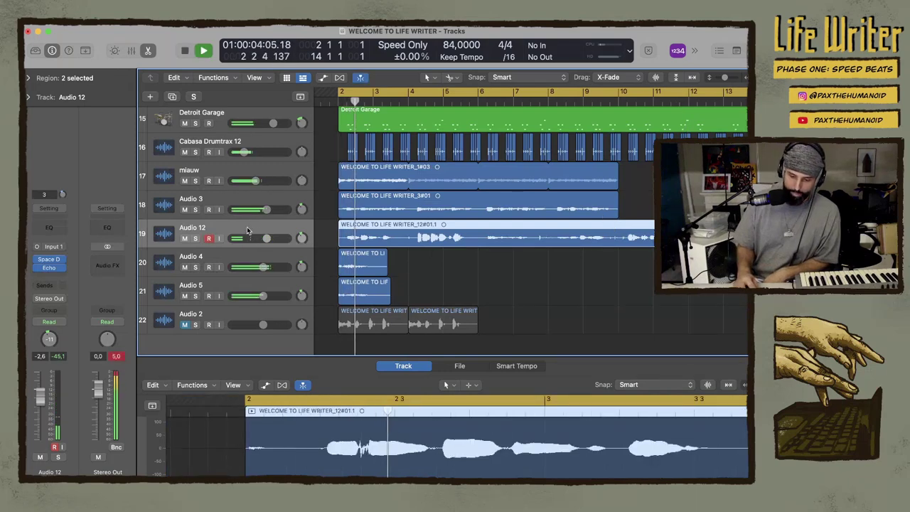
key(super+d)
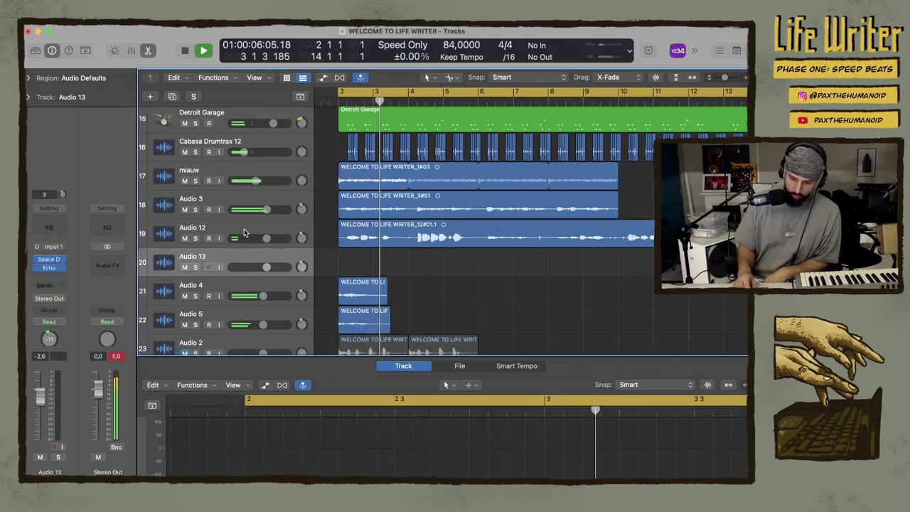
click(185, 181)
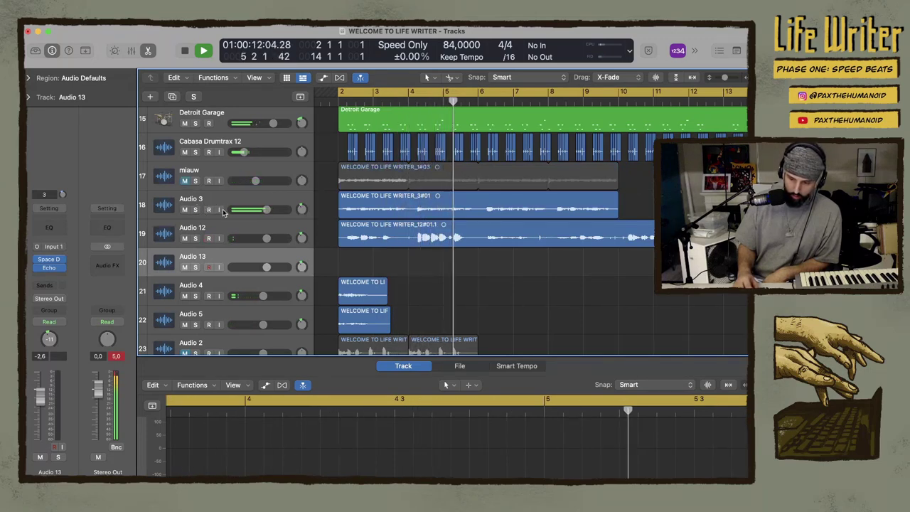
On Audio 12, bypass Space Designer and Echo and add a ChromaVerb with low damping at 174 Hz and ratio 0.10x
click(253, 231)
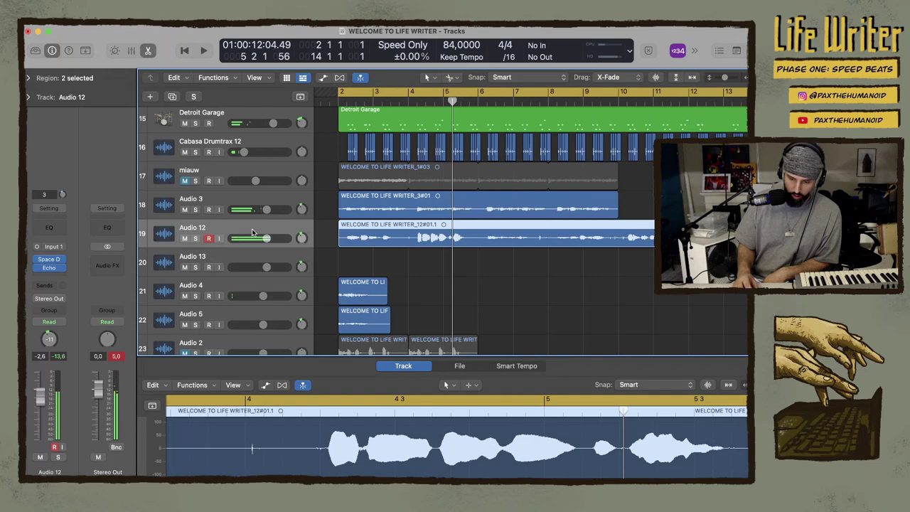
click(37, 268)
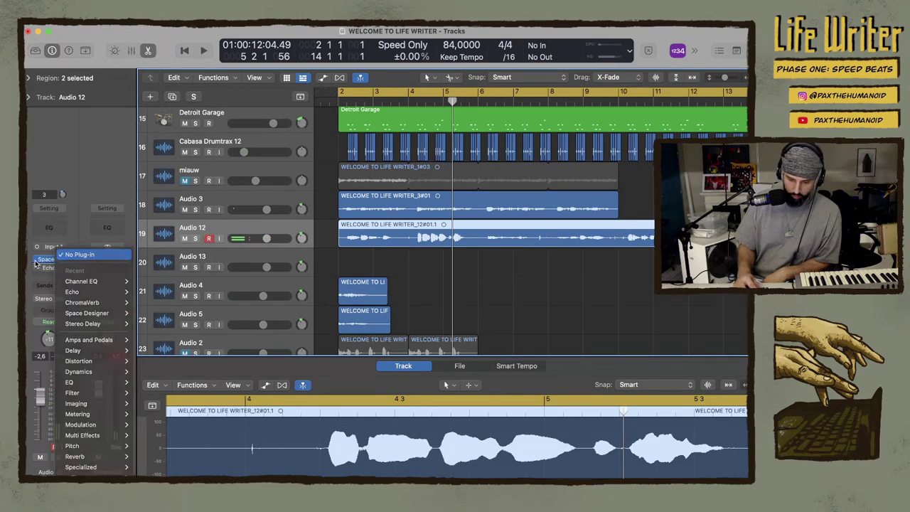
click(36, 264)
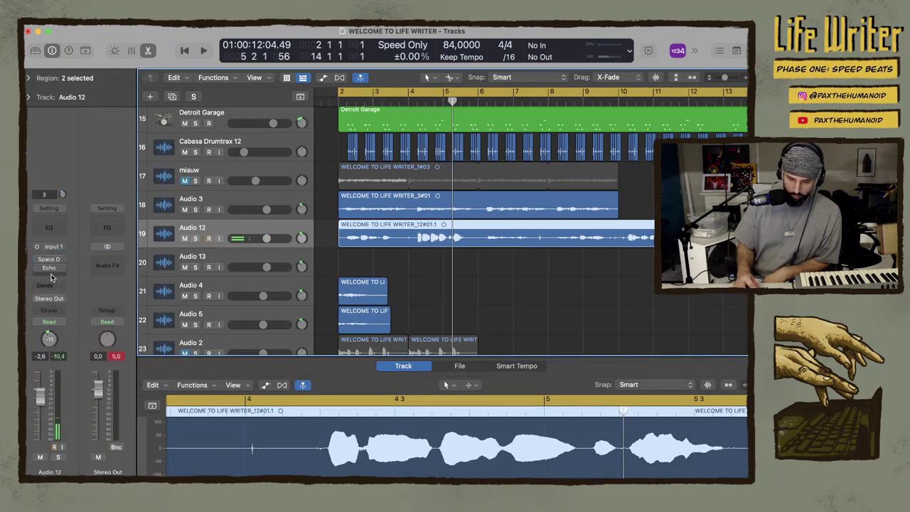
click(53, 277)
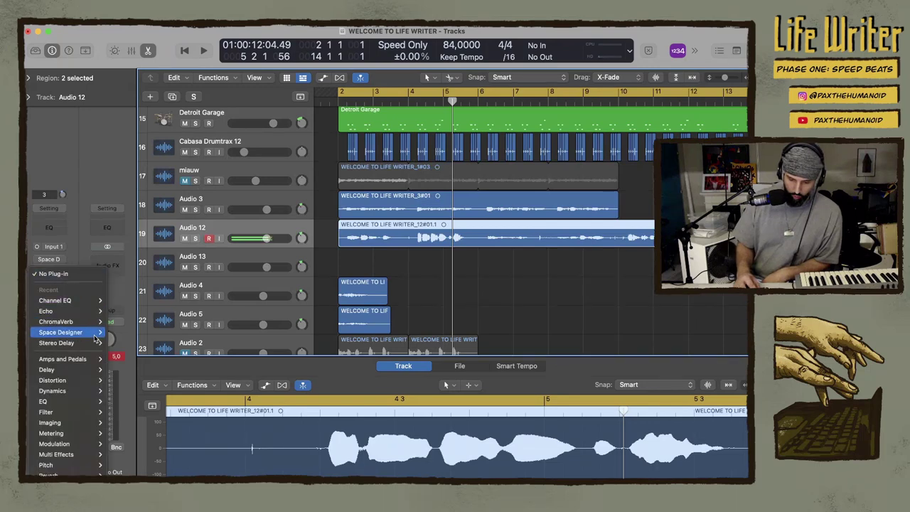
mouse_move(88, 325)
click(118, 322)
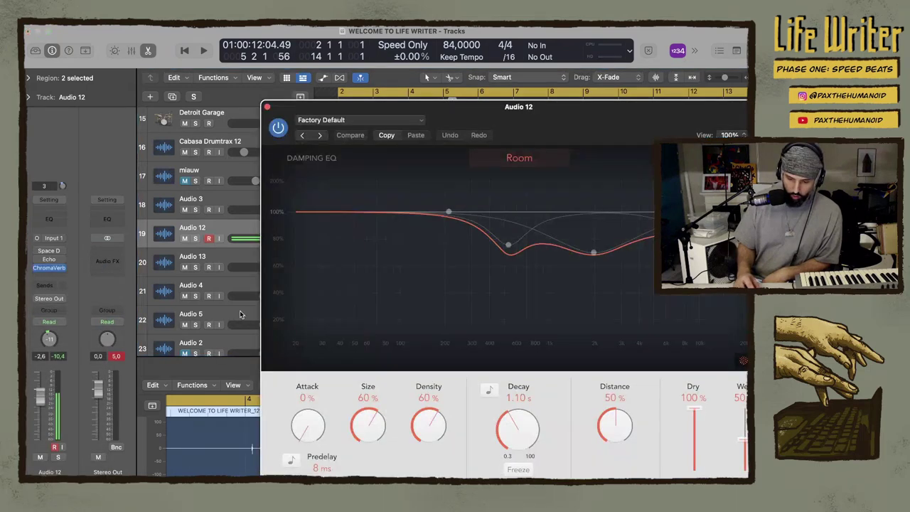
drag(449, 211, 437, 271)
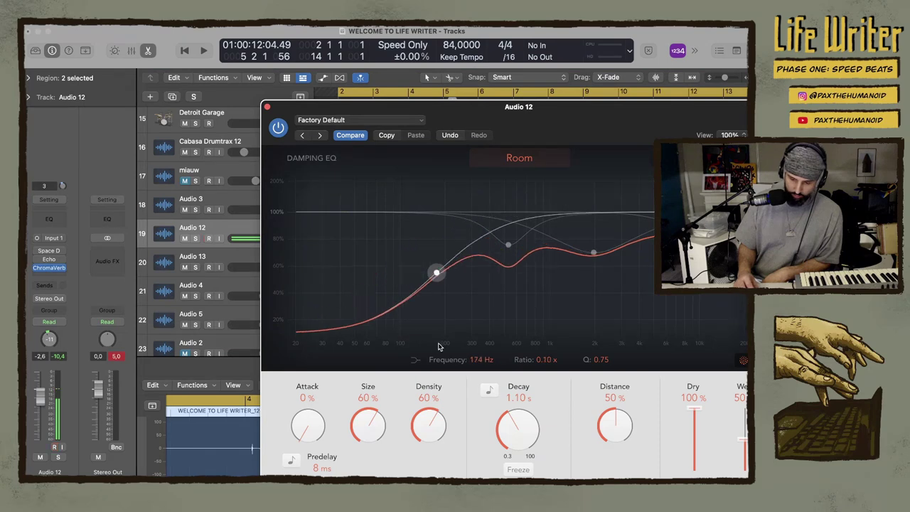
key(space)
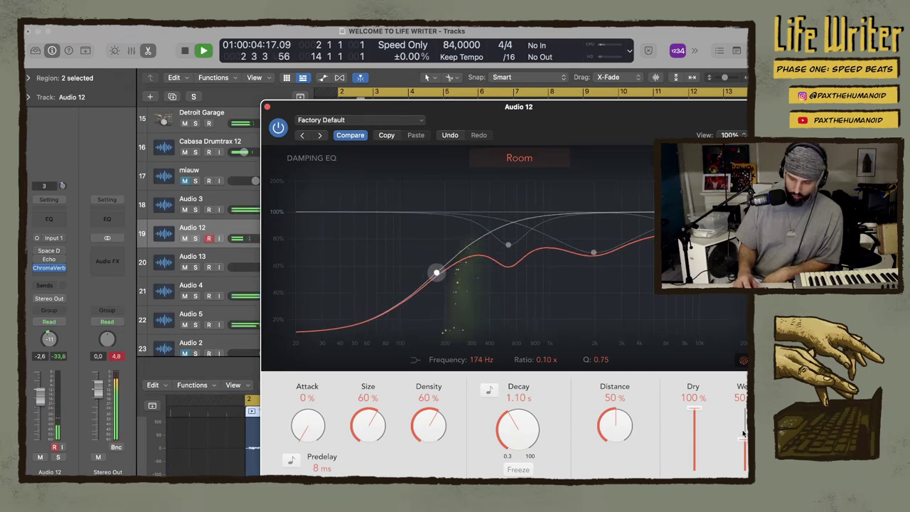
click(267, 106)
key(alt+r)
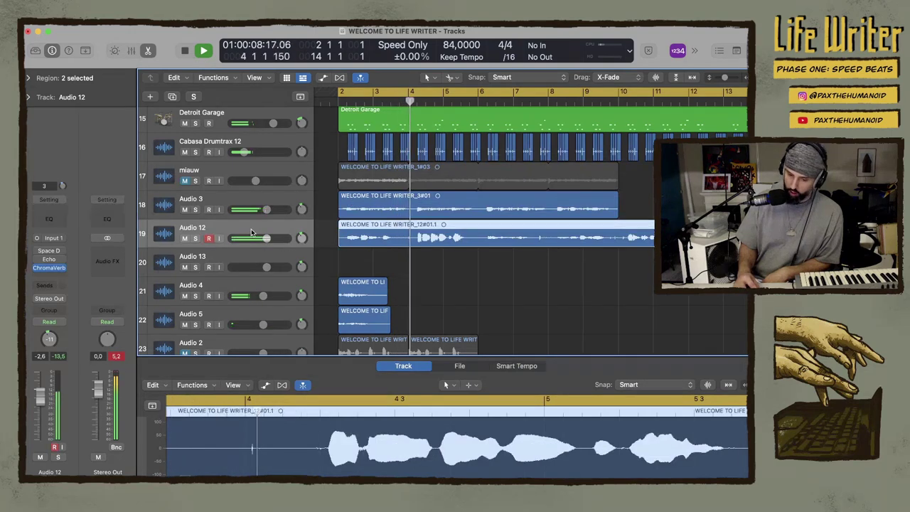
Duplicate the Audio 12 track with its ChromaVerb settings and record a take on the duplicate from bar 2
key(super+d)
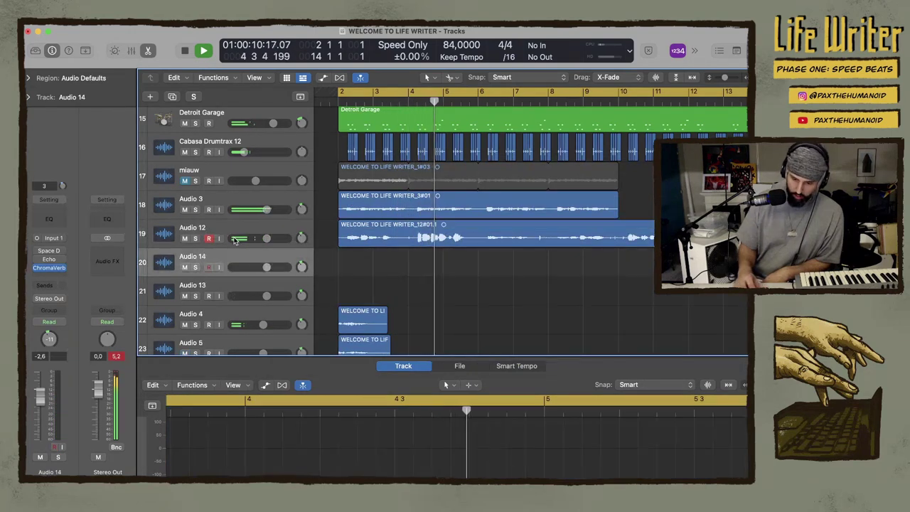
key(space)
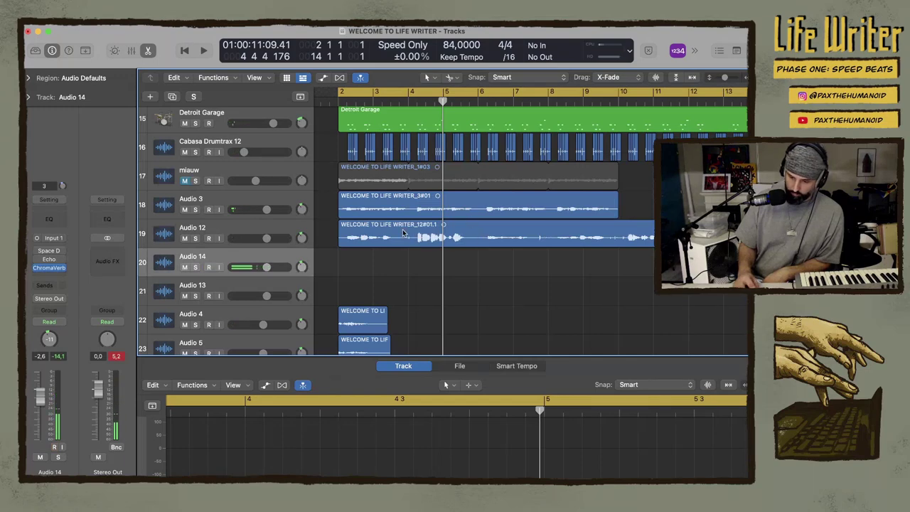
key(space)
click(208, 268)
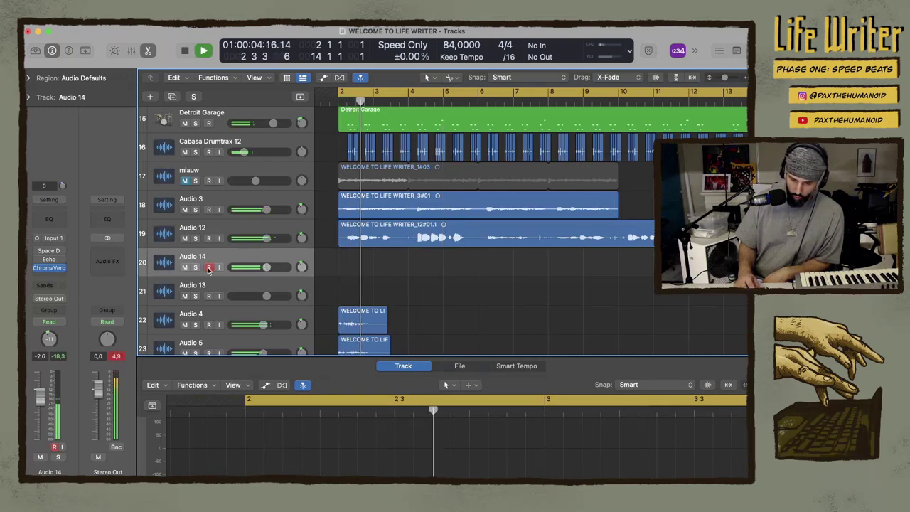
key(Return)
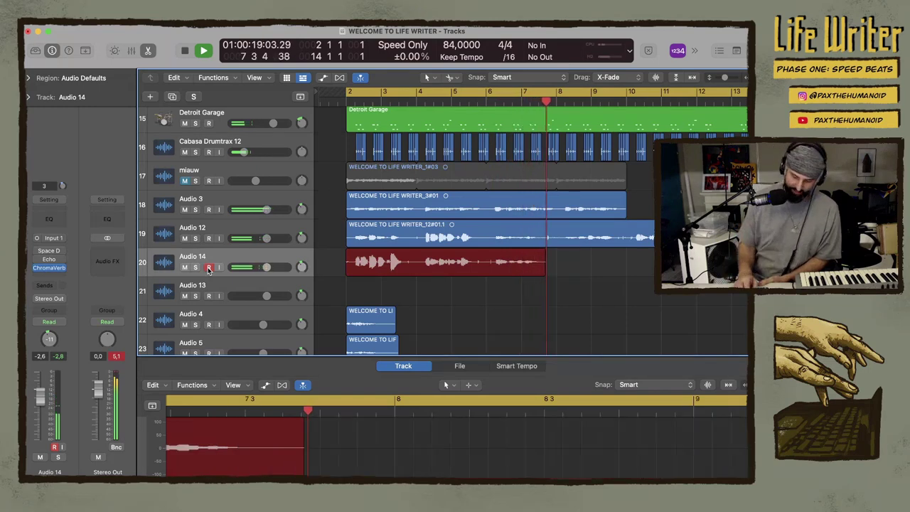
key(space)
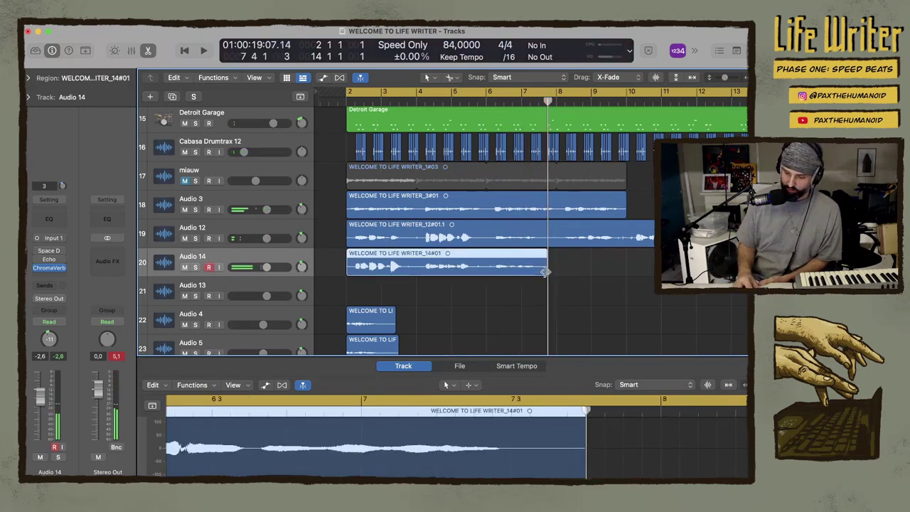
Trim the Audio 14 take to end between bars 5 and 6 and record a second take from just before bar 6
drag(545, 271, 477, 272)
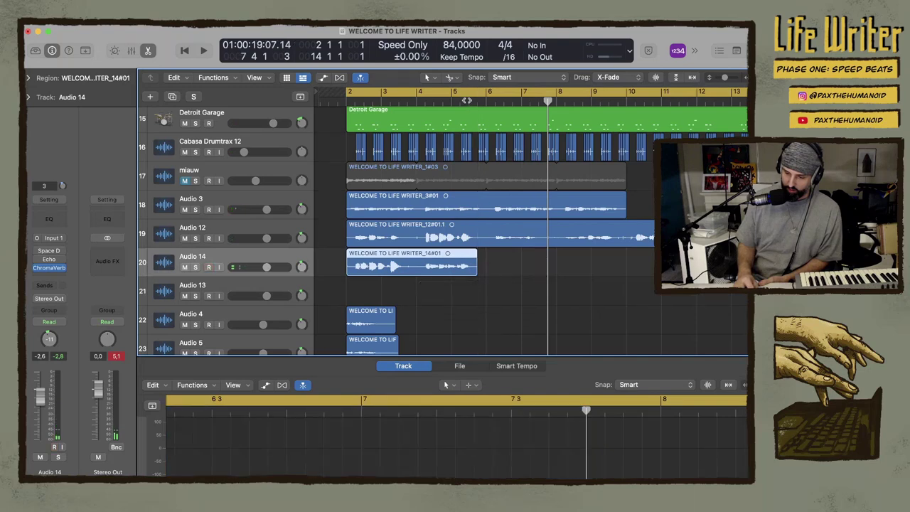
click(467, 100)
key(r)
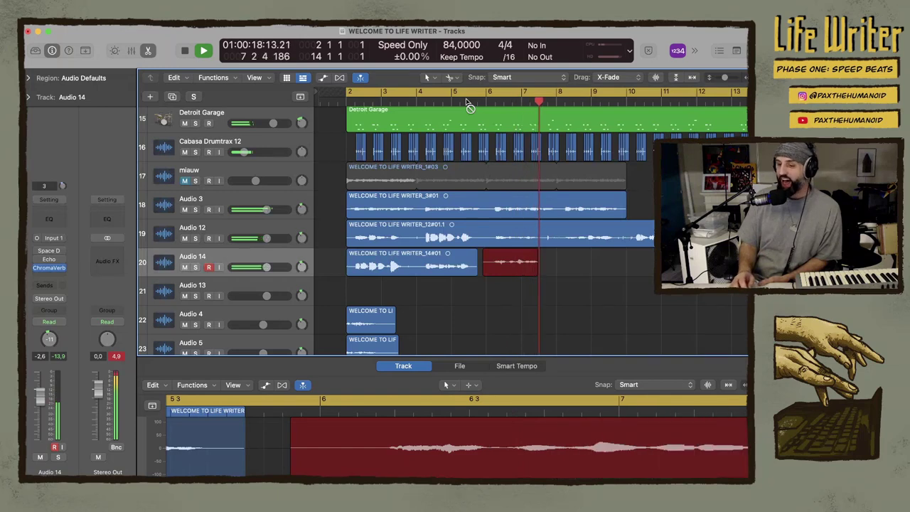
key(space)
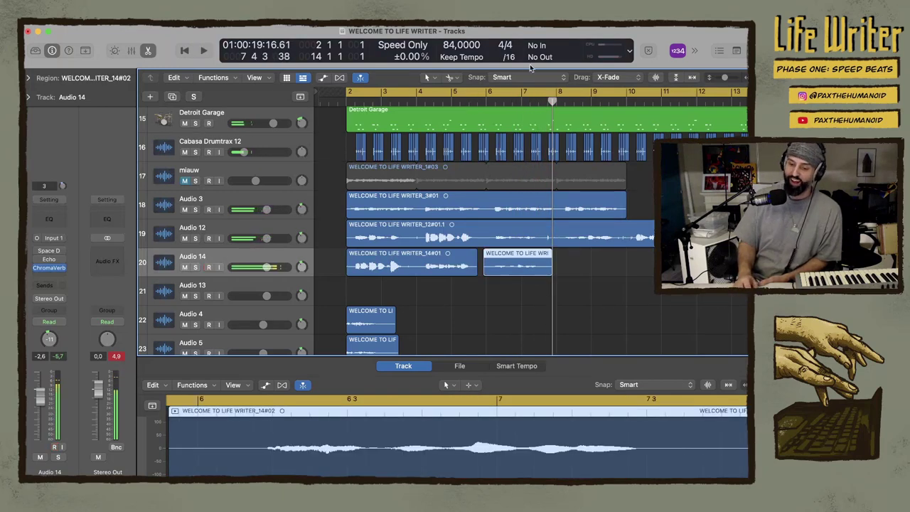
Record a short take on Audio 14 from about bar 8 and undo it
key(r)
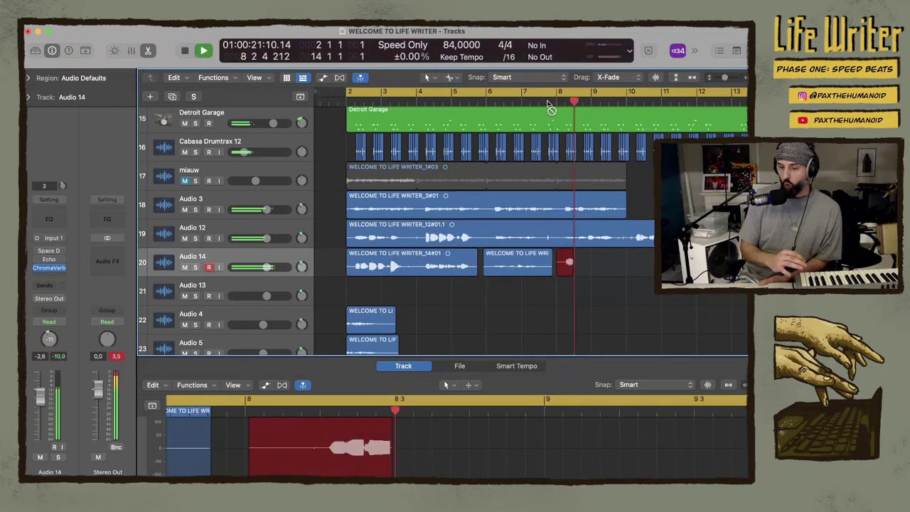
key(space)
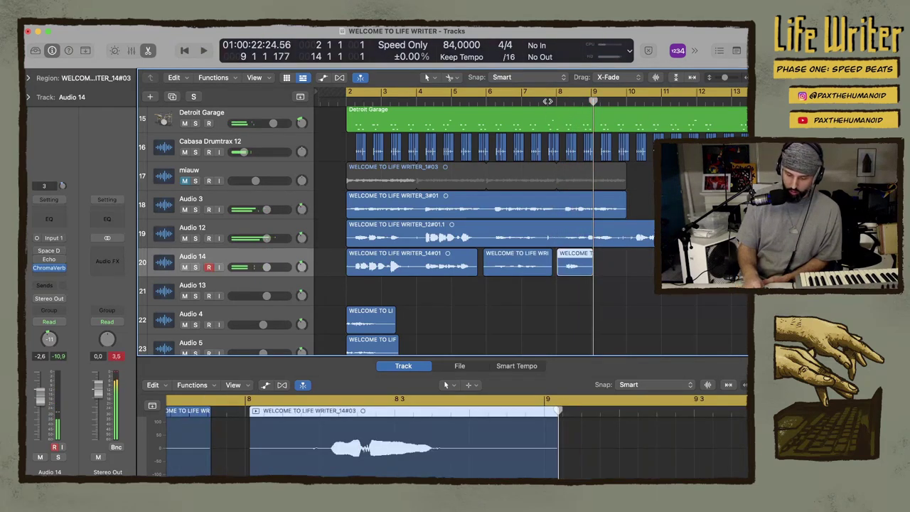
key(super+z)
Record a new take on Audio 14 from just before bar 8 past bar 13
key(r)
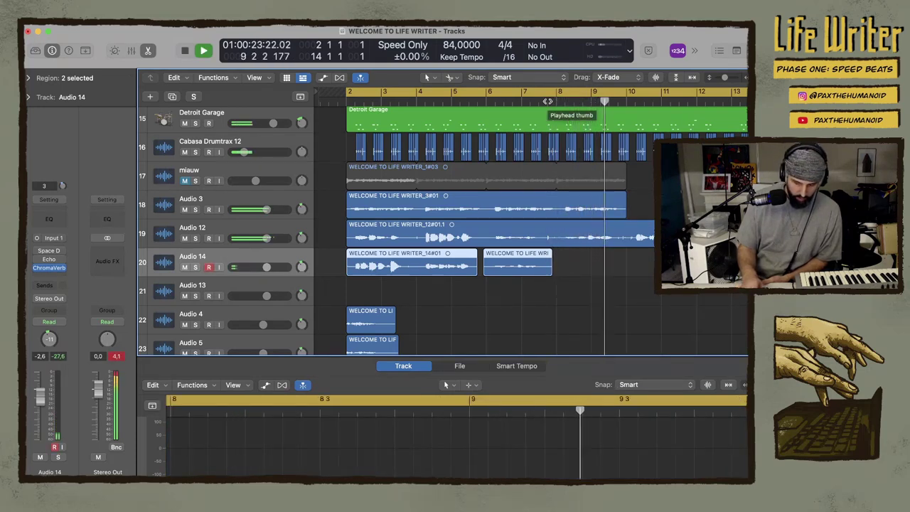
click(547, 102)
key(r)
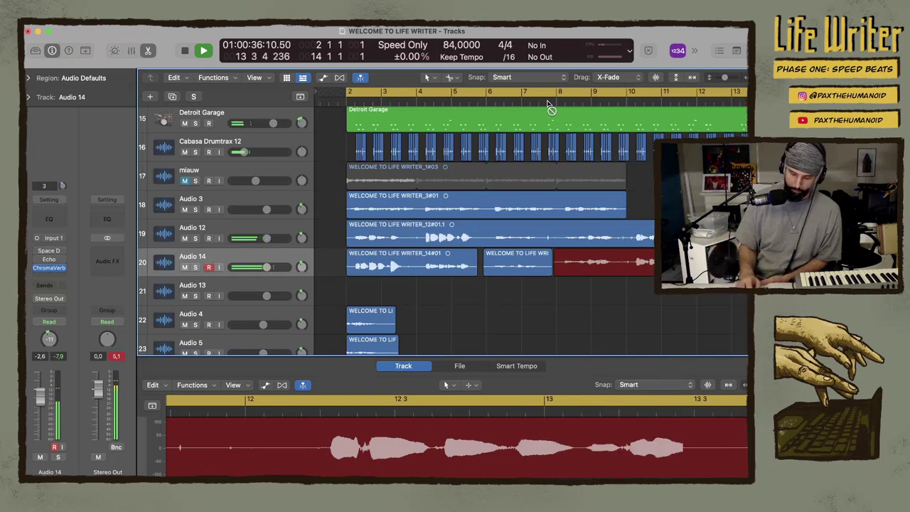
key(space)
Pan the Audio 14 track to +11 while playing its takes back from bar 2
key(space)
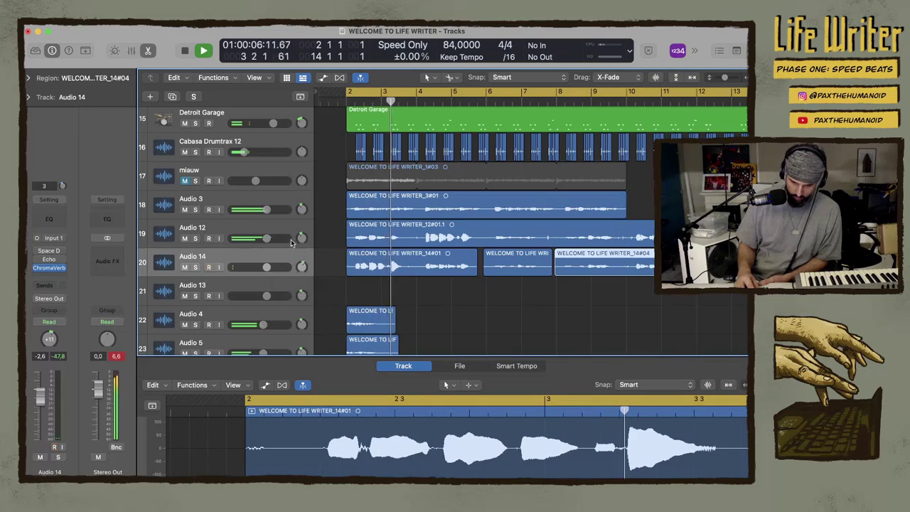
click(210, 267)
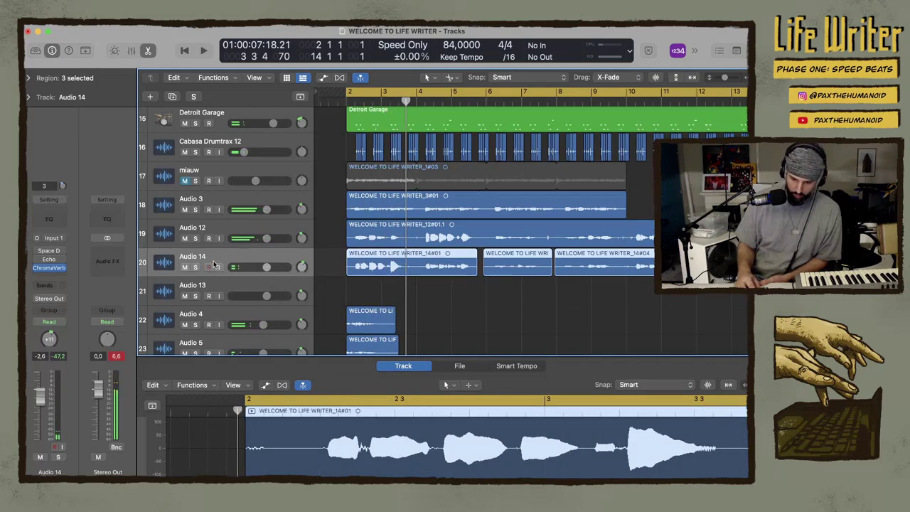
Play the loop from bar 2 and lower the Audio 3, Audio 12 and Audio 14 track volumes, with Audio 14 at -5.2 dB
key(space)
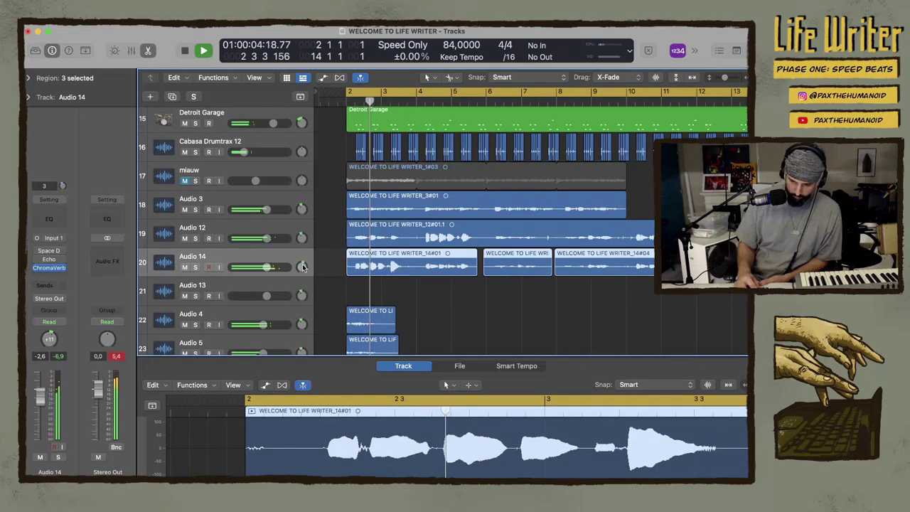
drag(267, 266, 259, 266)
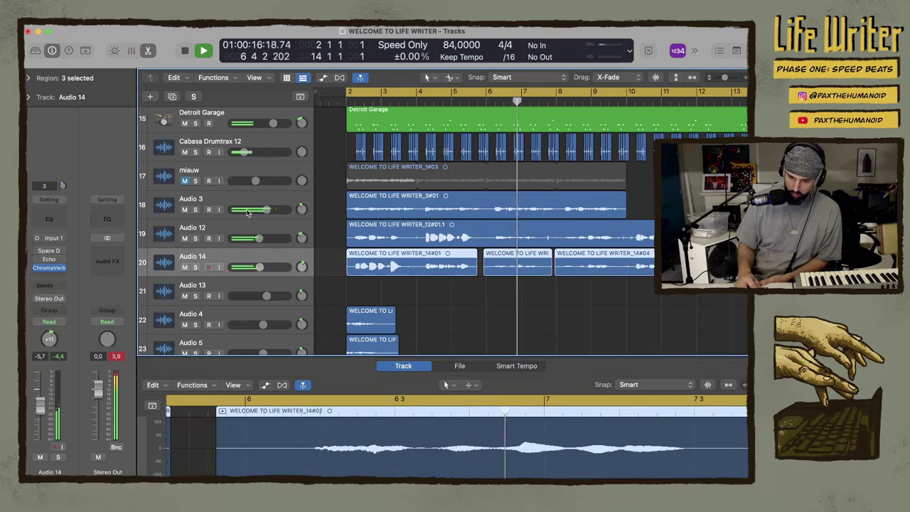
mouse_move(247, 212)
mouse_down()
mouse_move(271, 209)
mouse_move(258, 212)
mouse_up()
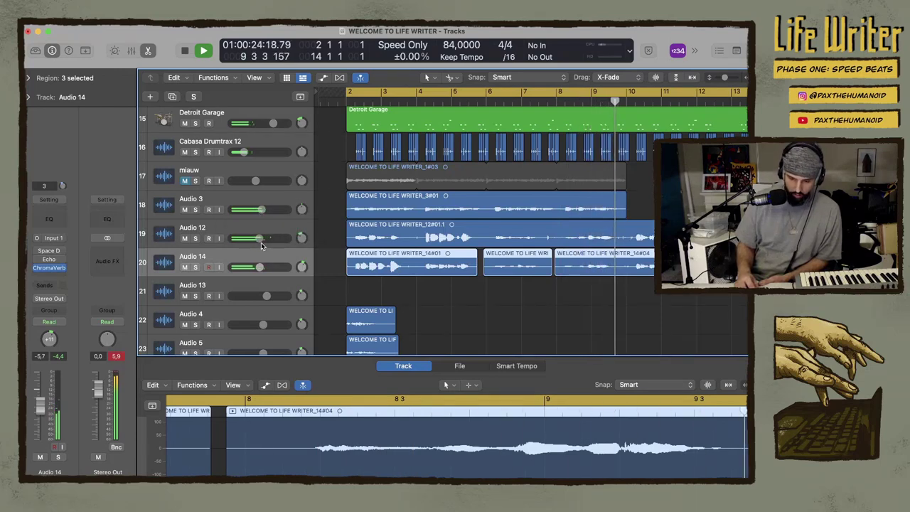
drag(258, 267, 259, 266)
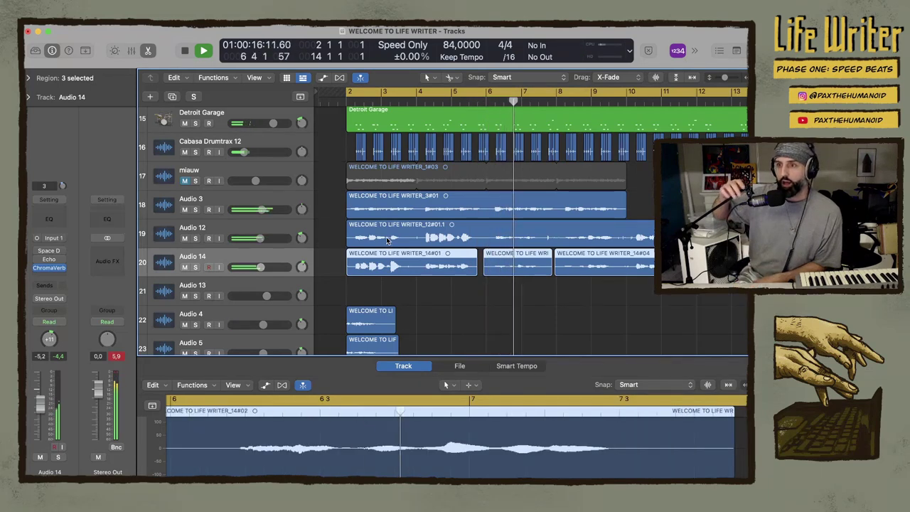
Insert a stereo Limiter on the Stereo Out channel and raise its gain to about +4.2 dB
click(118, 261)
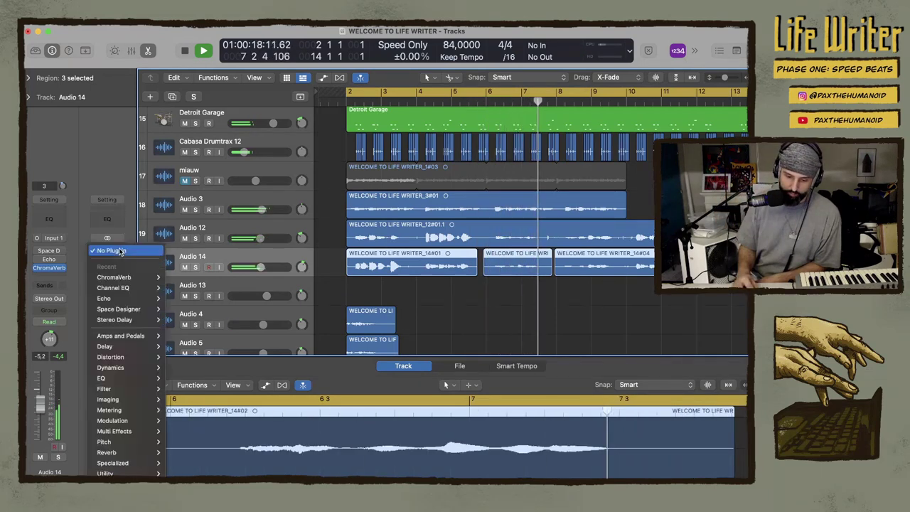
mouse_move(139, 368)
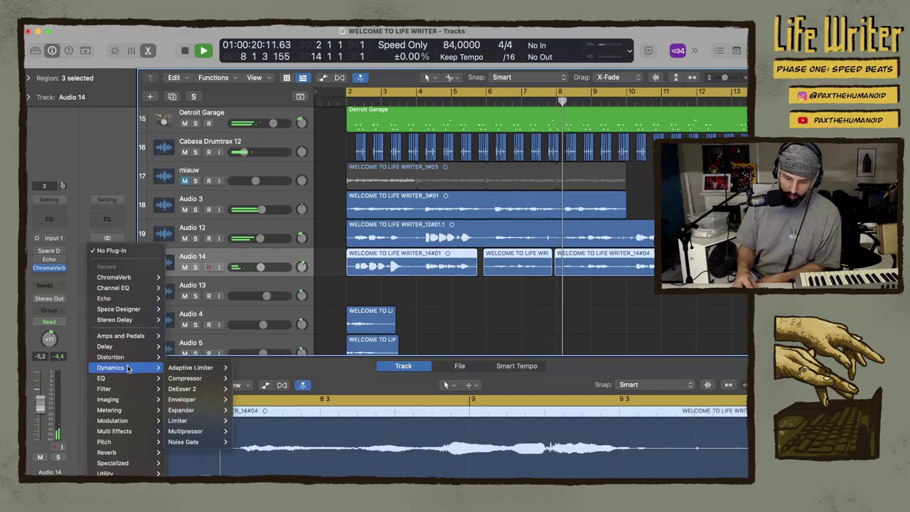
mouse_move(180, 373)
mouse_move(180, 421)
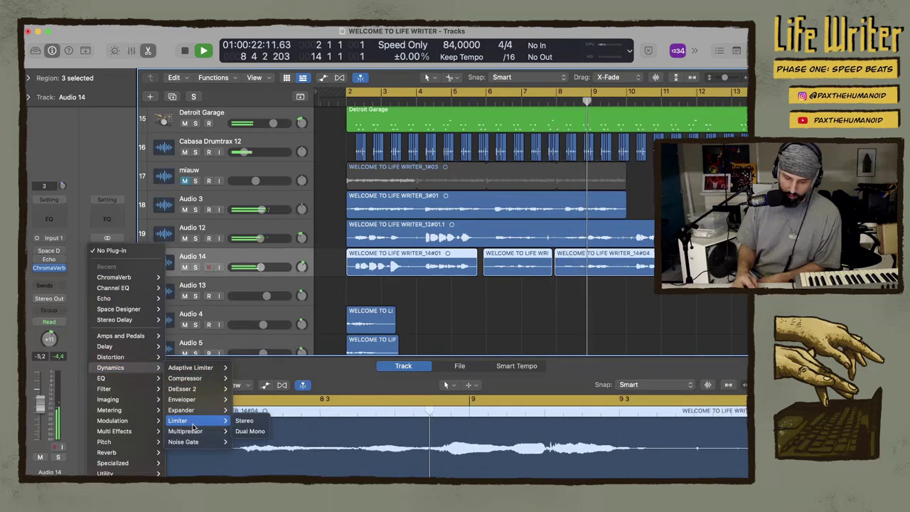
click(244, 422)
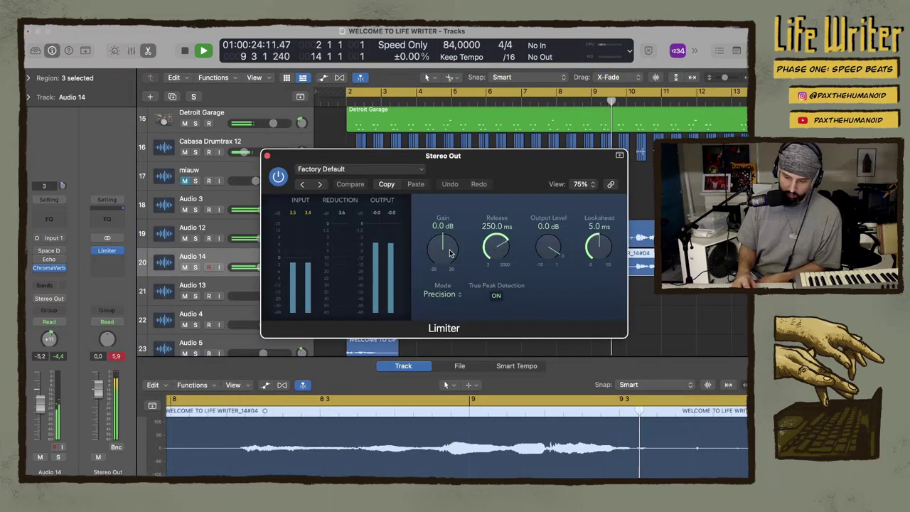
drag(449, 253, 448, 238)
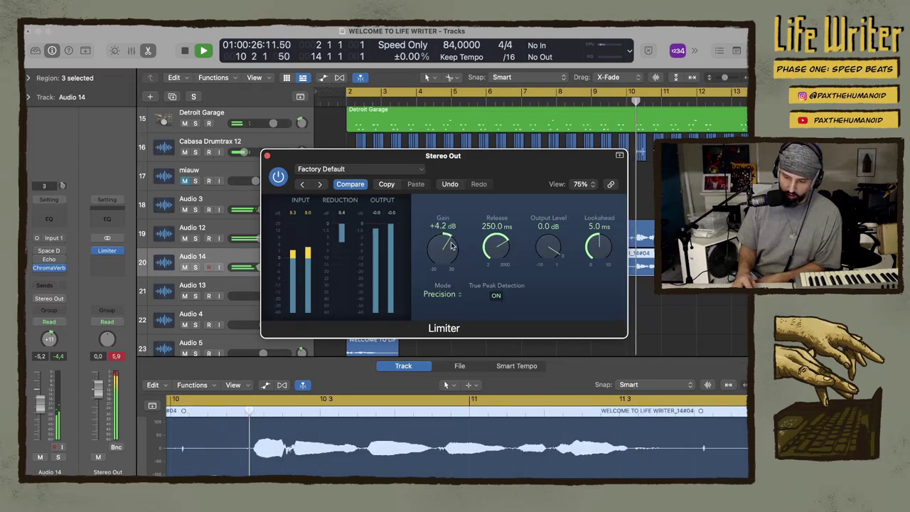
click(267, 155)
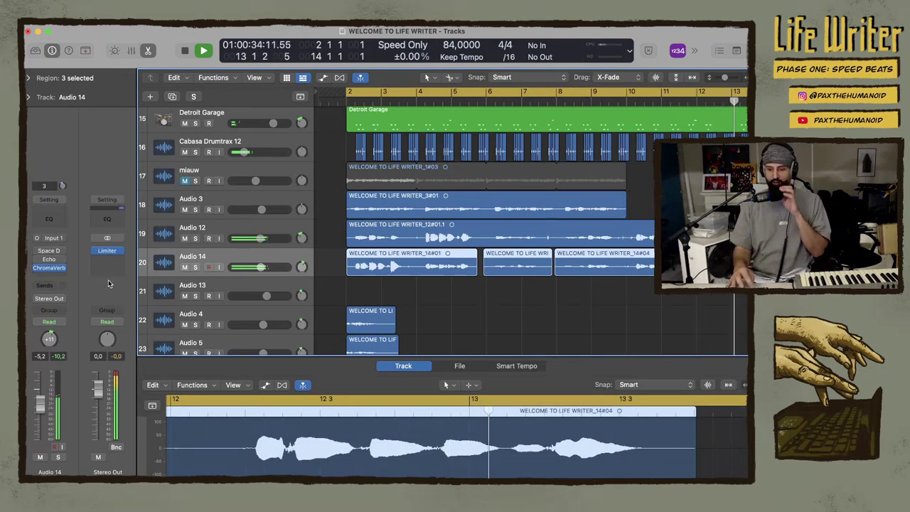
Lower the Audio 12 volume to about -8.4 dB and the Audio 14 volume to -7.6 dB, replaying from bar 2
click(260, 238)
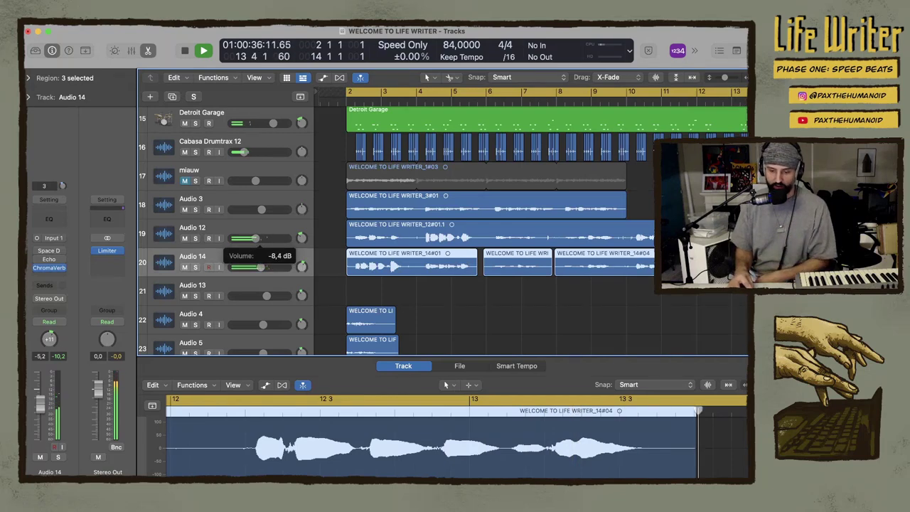
key(space)
key(space)
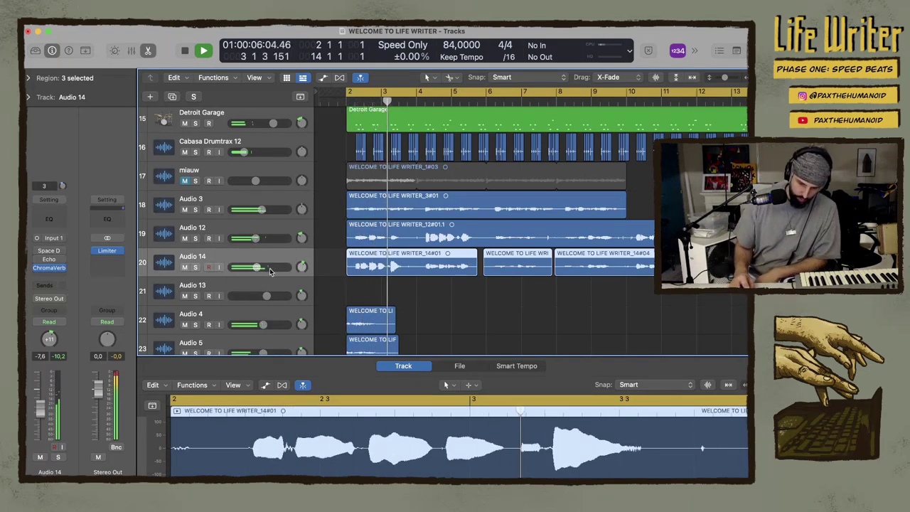
Arm the empty Audio 13 track for recording while the loop plays
click(228, 287)
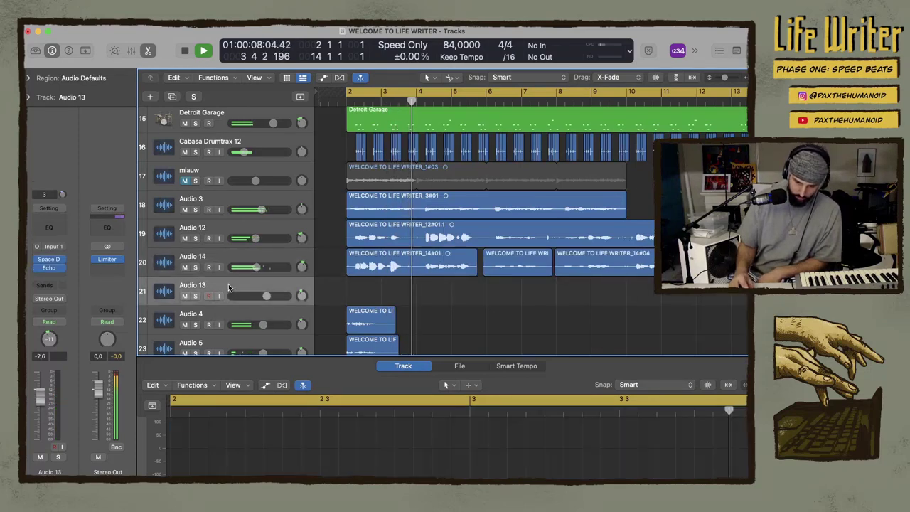
click(209, 296)
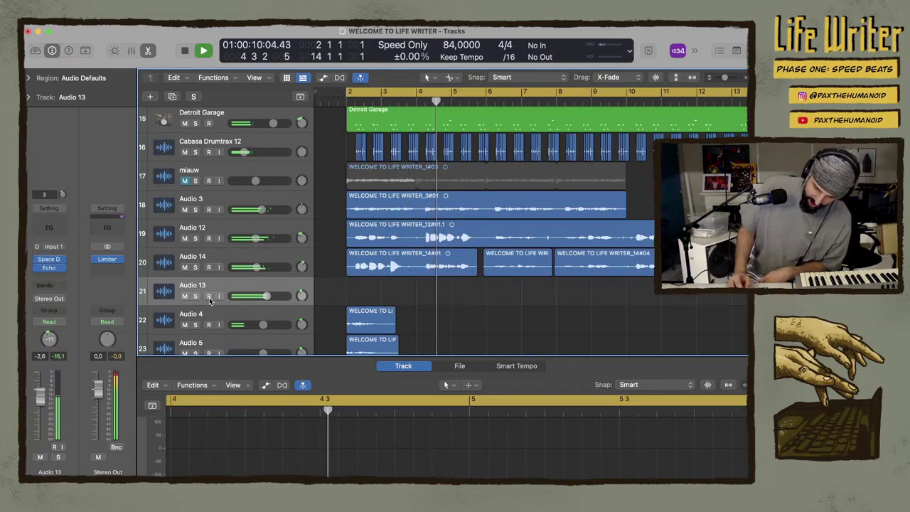
click(209, 296)
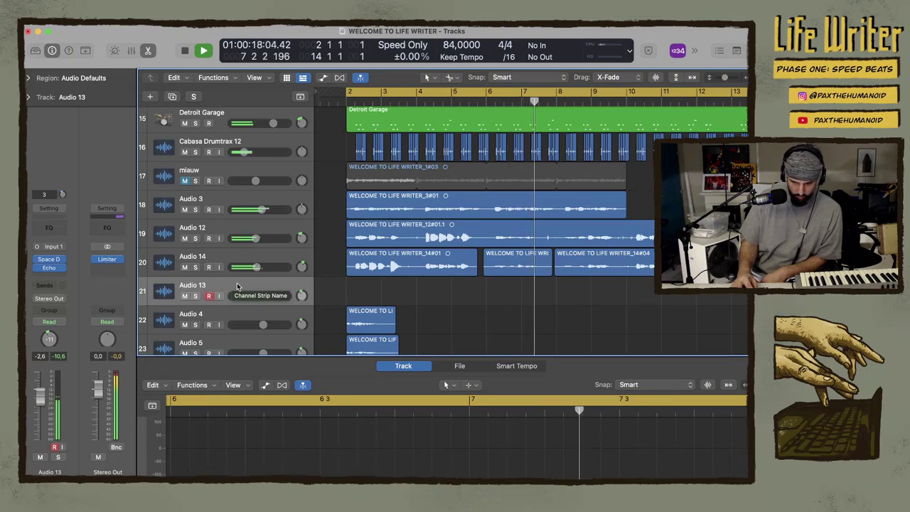
click(208, 296)
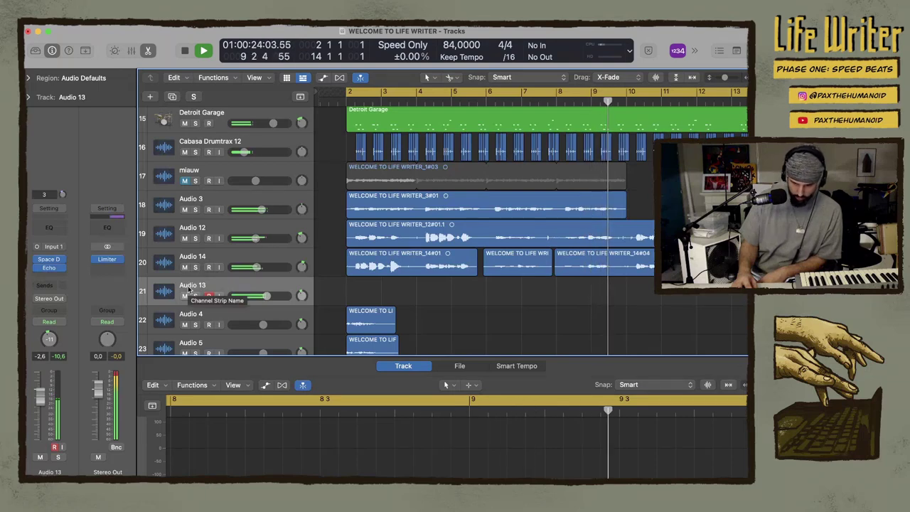
Mute the Audio 12 and Audio 14 tracks and duplicate Audio 14 as a new empty track with the same settings
click(184, 239)
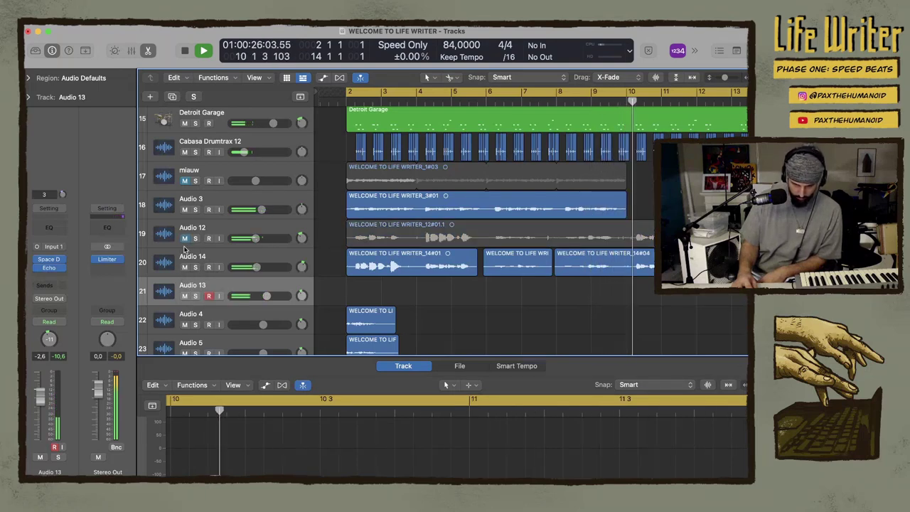
click(185, 266)
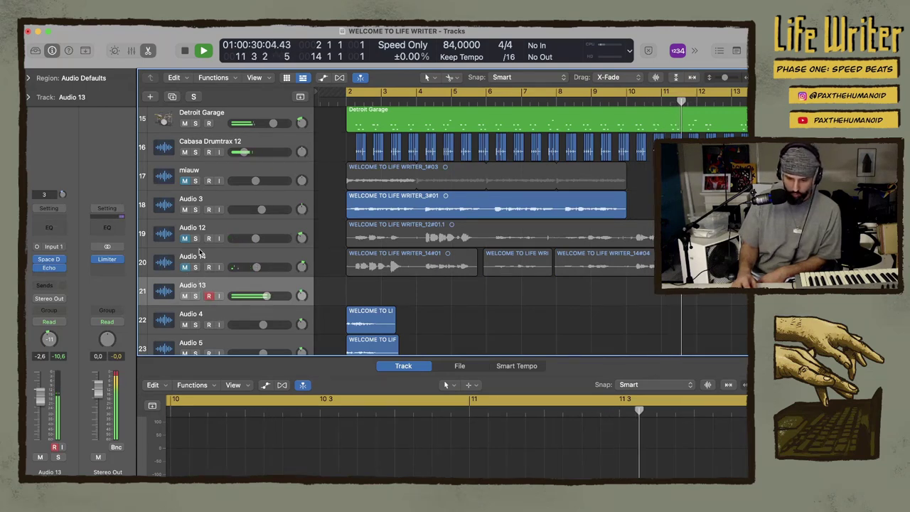
click(200, 254)
key(super+d)
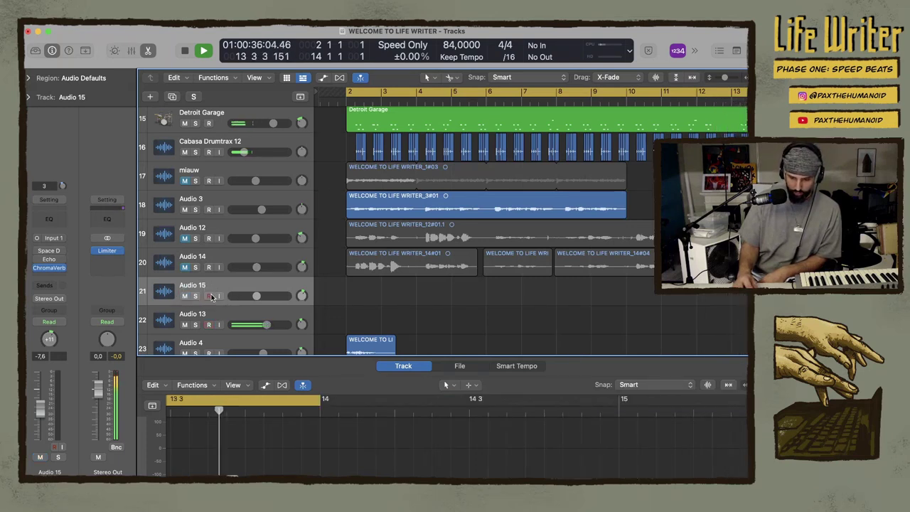
Record a take on Audio 15 from about the middle of bar 2 past bar 13 and play it back
key(r)
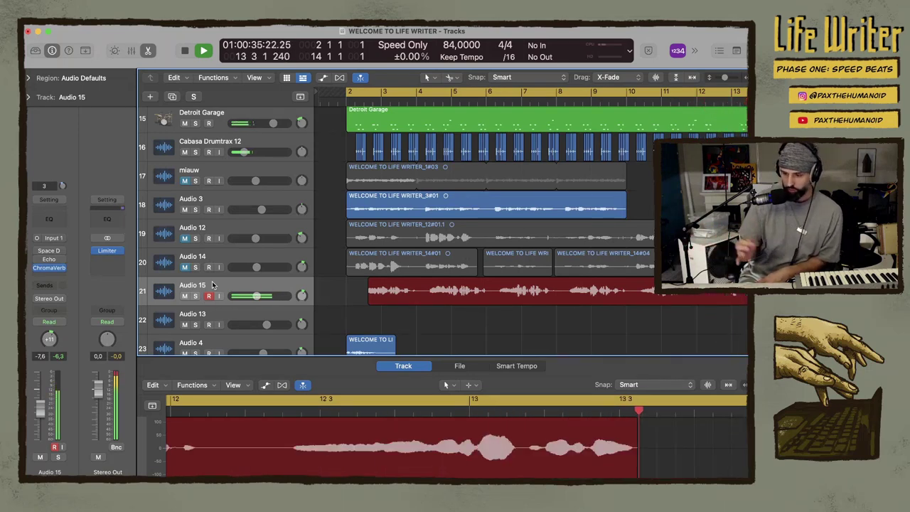
key(space)
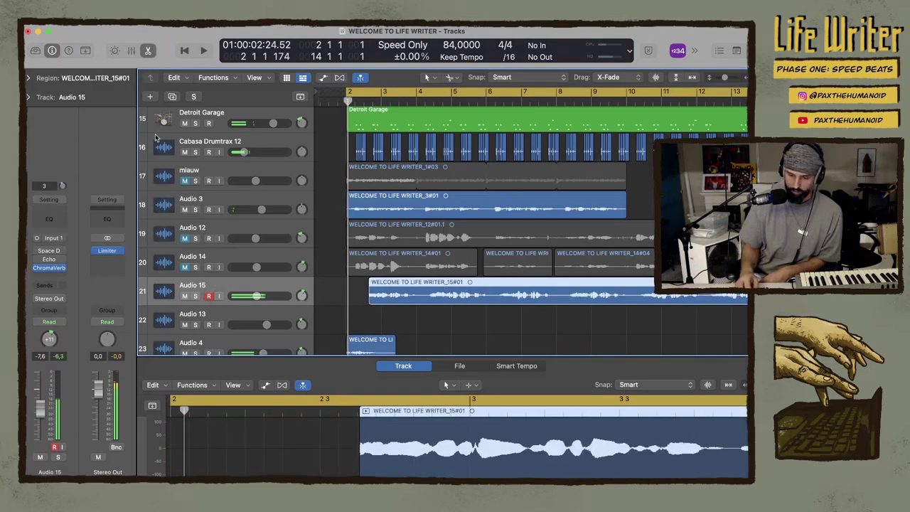
key(space)
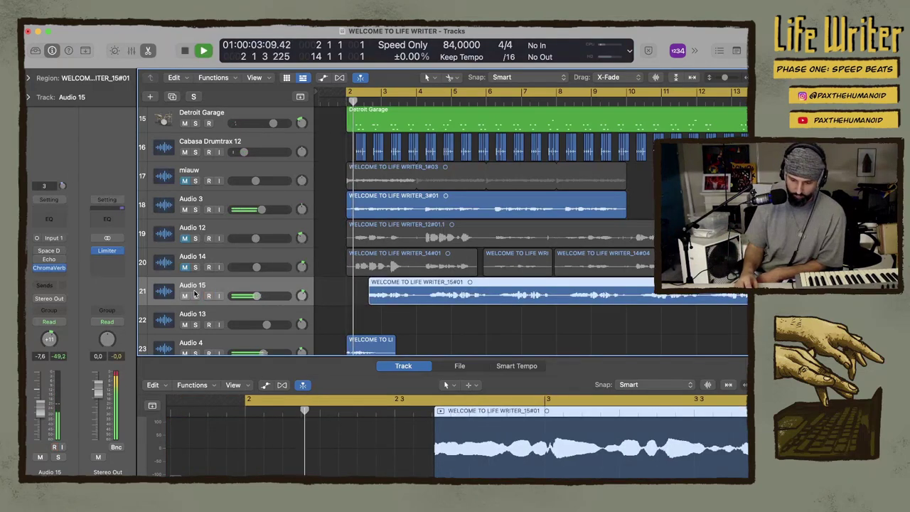
click(47, 267)
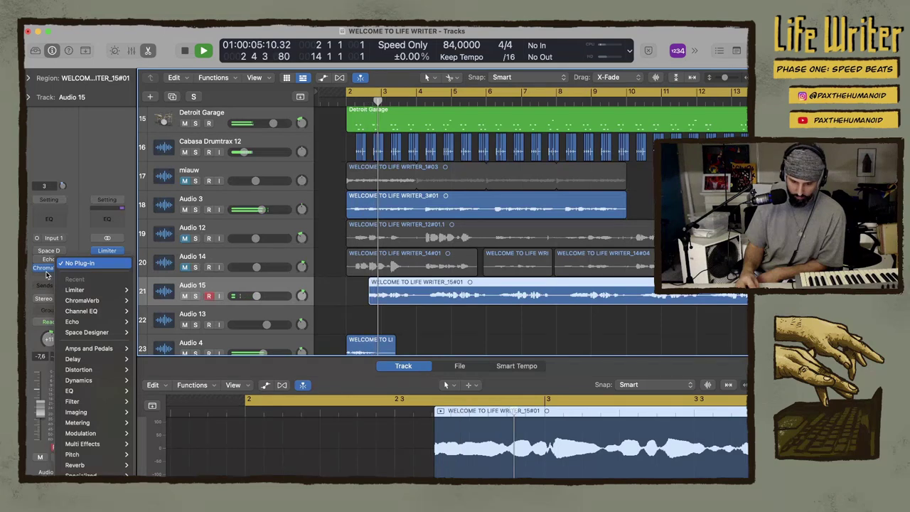
click(48, 267)
click(48, 268)
click(48, 268)
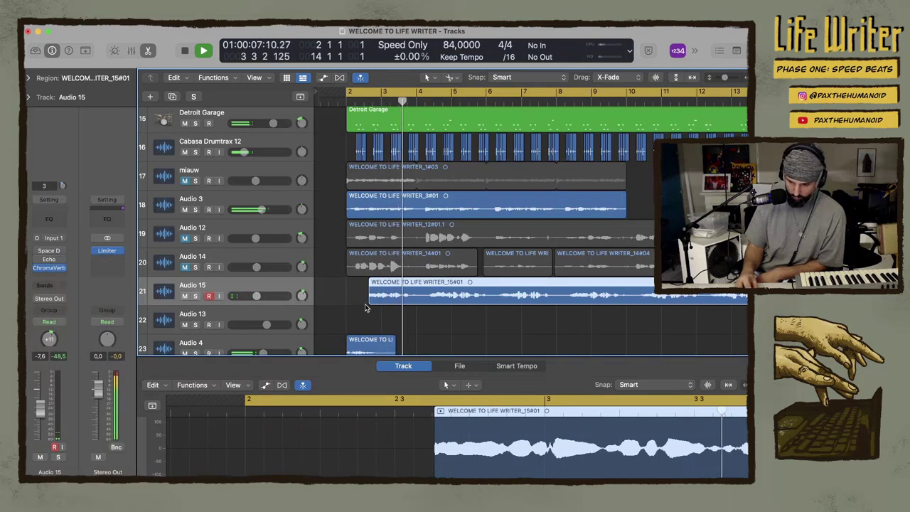
Split the Audio 15 take at bar 4 and delete the part before it
right_click(417, 302)
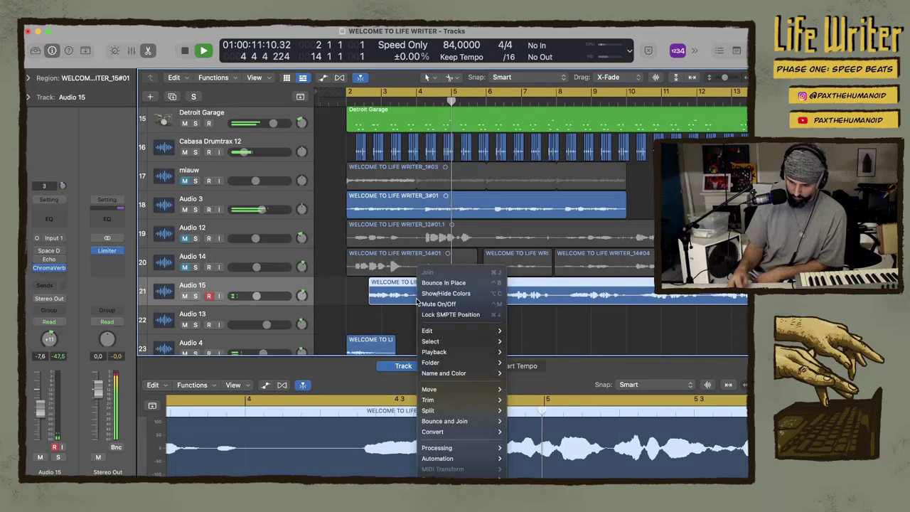
click(418, 302)
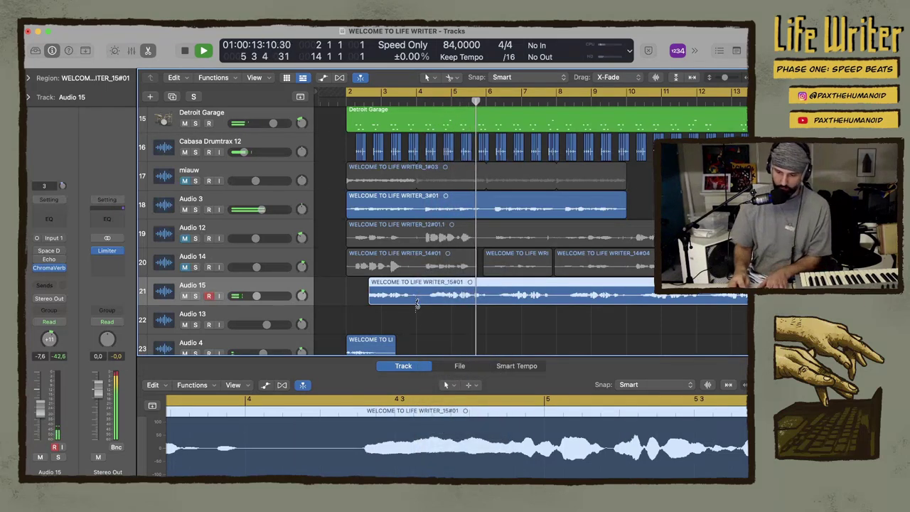
click(417, 303)
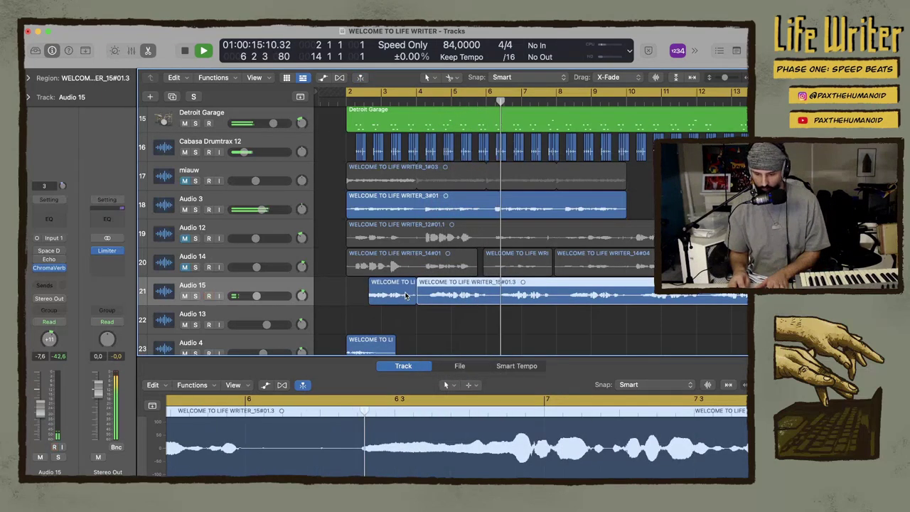
click(399, 295)
key(Delete)
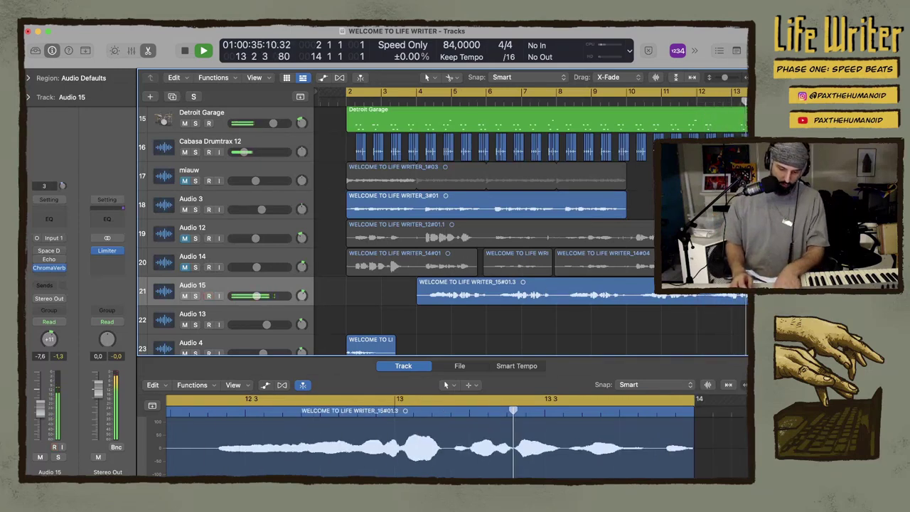
Record a take on the Audio 13 track from bar 2 past bar 13 and play it back
key(r)
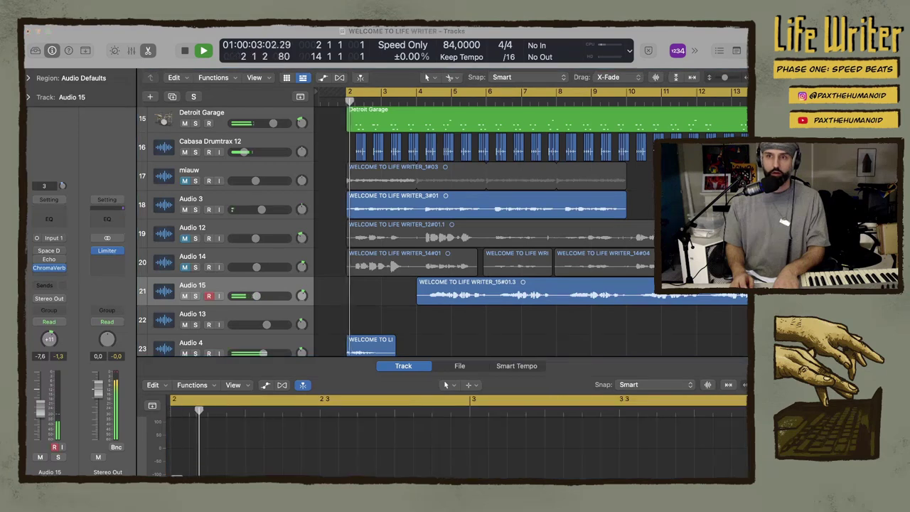
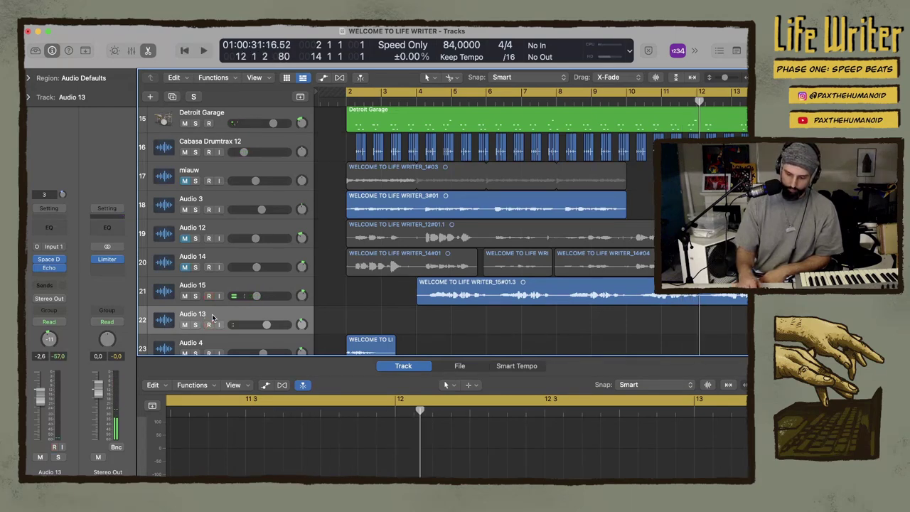
key(Return)
key(r)
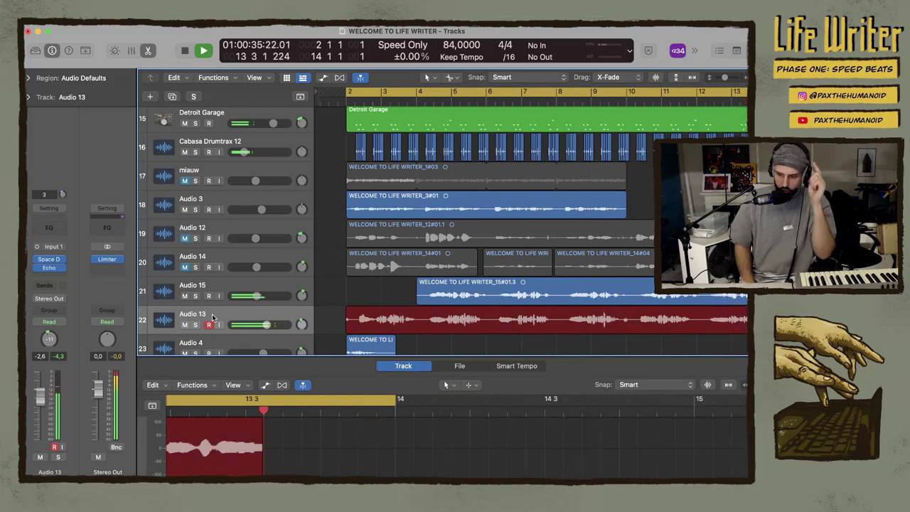
key(space)
key(space)
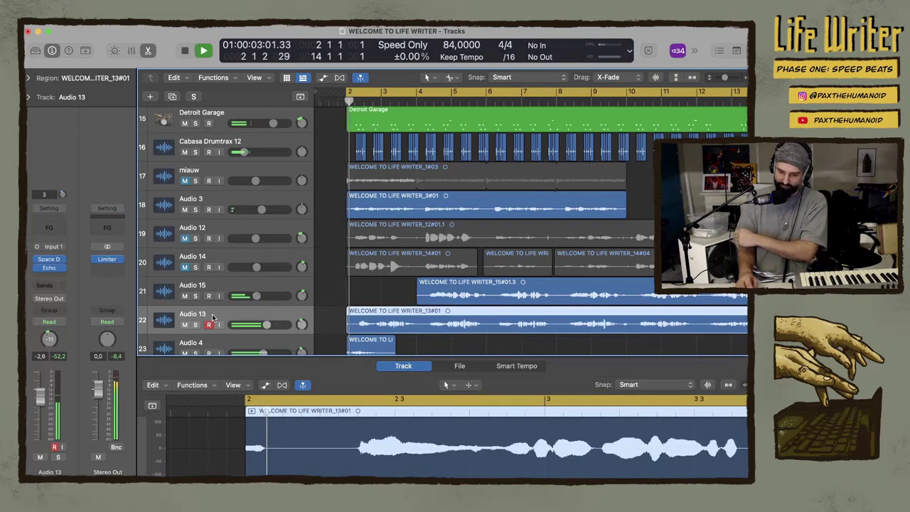
Trim the start of the Audio 13 take to bar 4 and lower the track's volume to -4.3 dB
scroll(359, 320, down, 1)
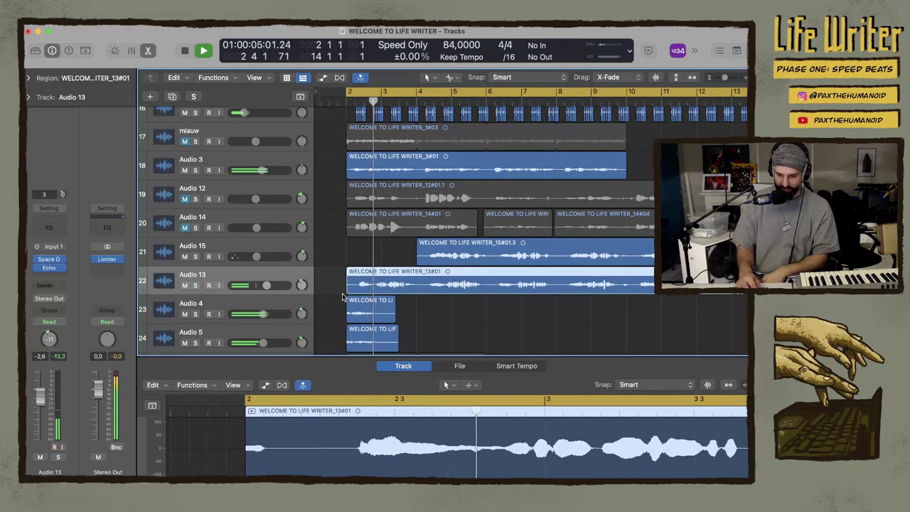
drag(348, 288, 417, 288)
scroll(390, 289, down, 1)
click(208, 267)
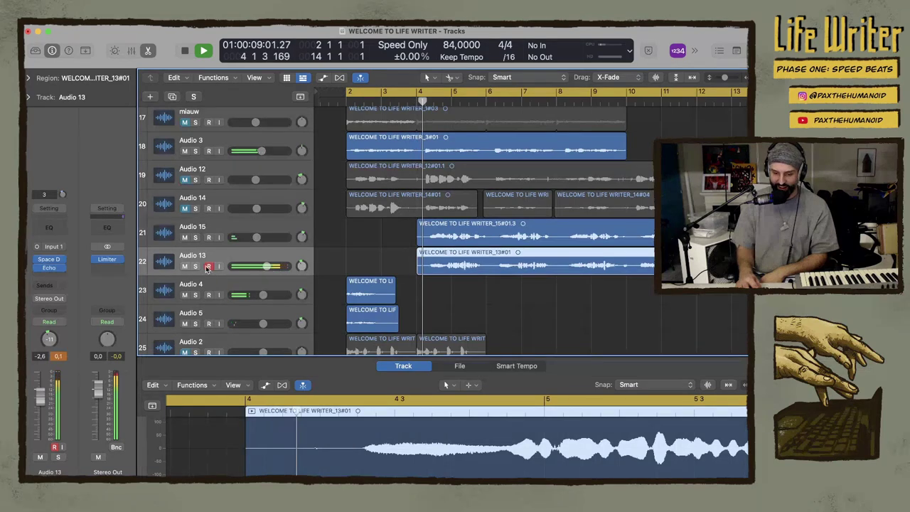
drag(267, 266, 261, 268)
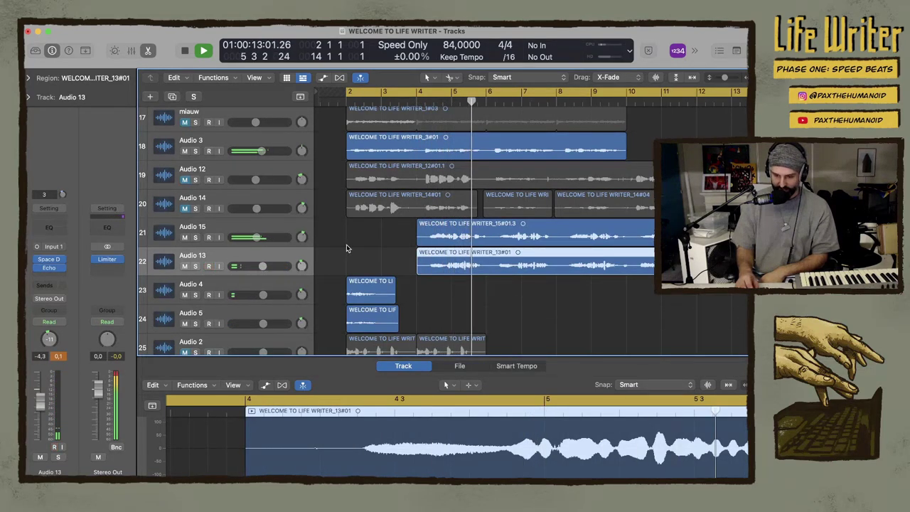
Play the beat back from bar 2 to hear the two new takes together
key(r)
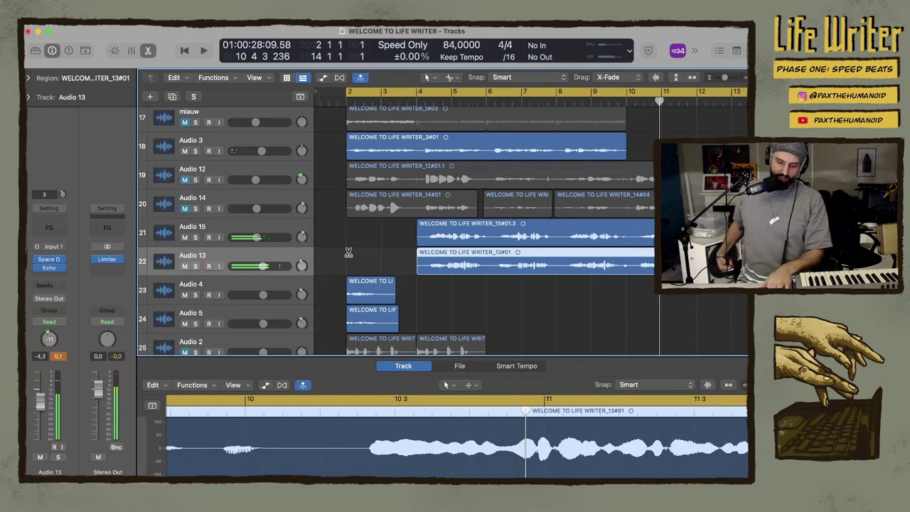
key(Return)
key(space)
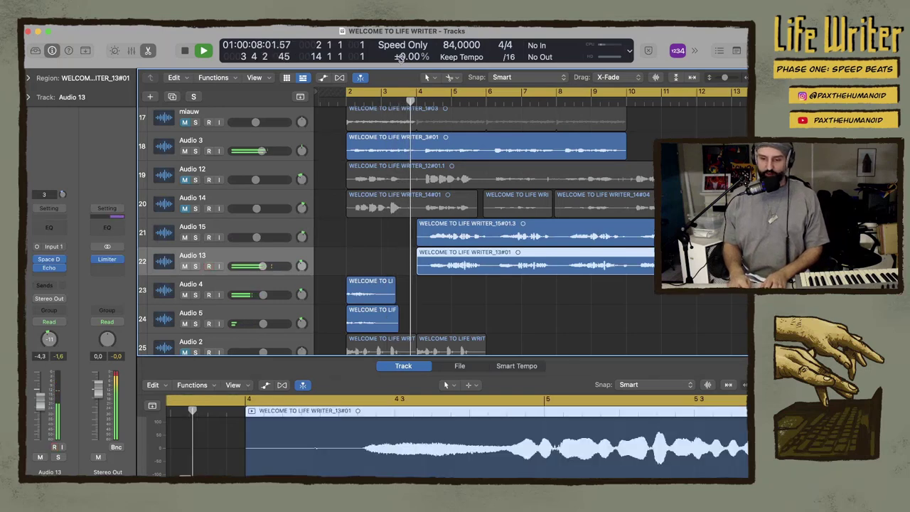
Try the beat at +9% varispeed from the start, and reset the speed to 0%
key(Return)
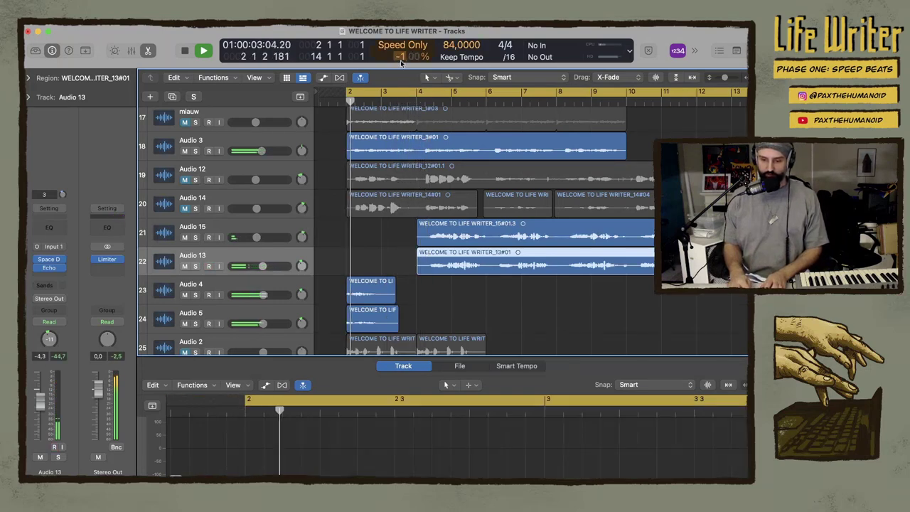
drag(402, 67, 402, 57)
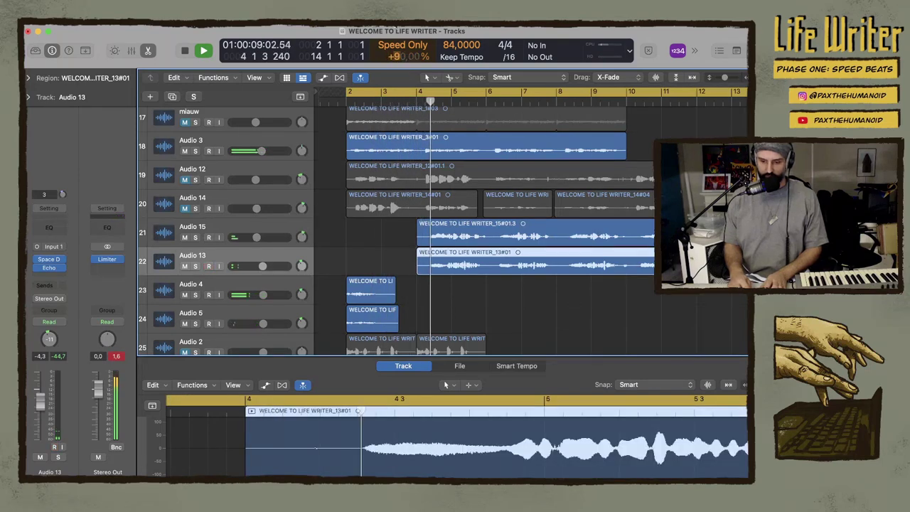
alt+click(393, 44)
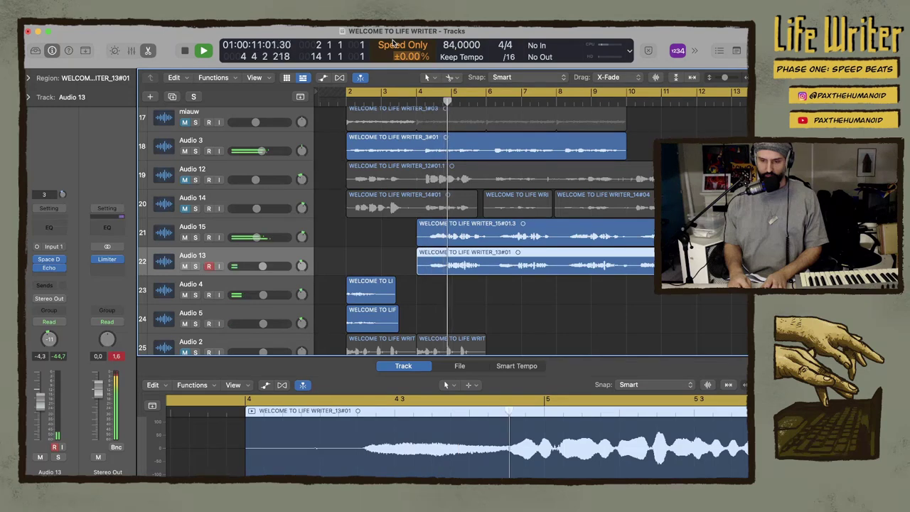
key(Return)
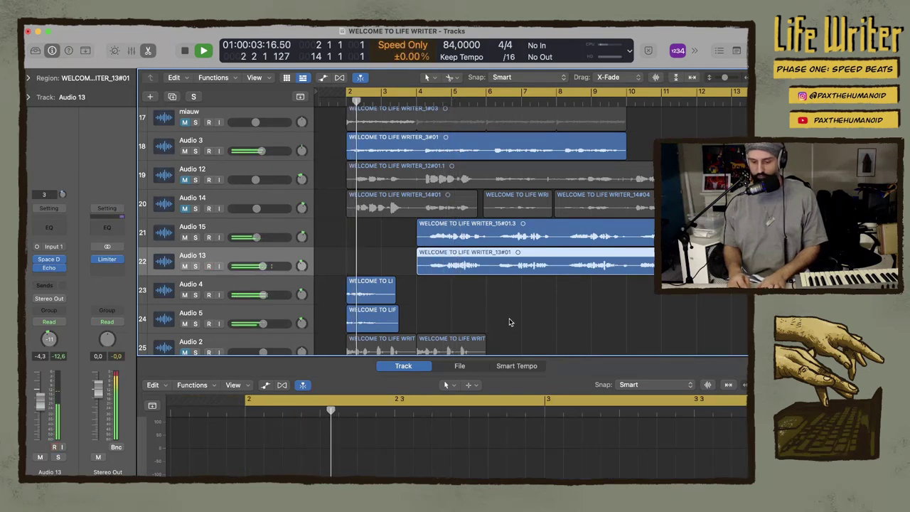
key(space)
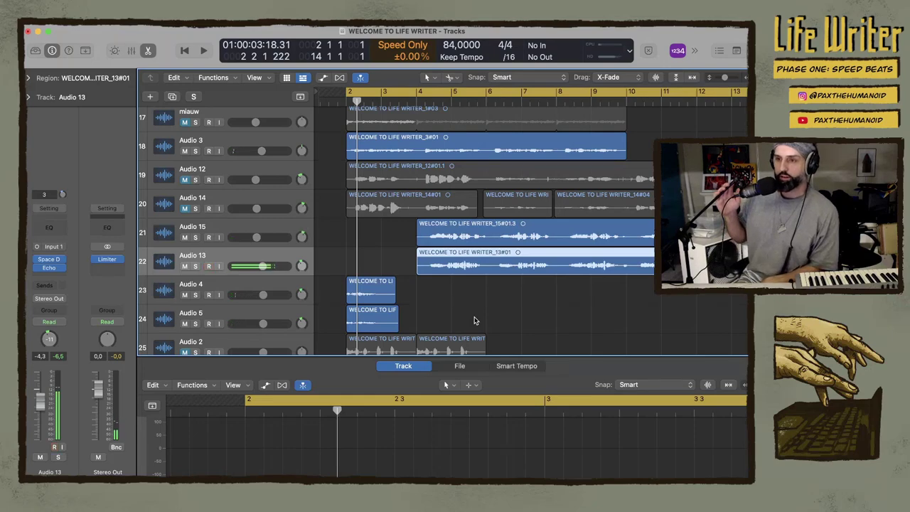
key(ctrl+r)
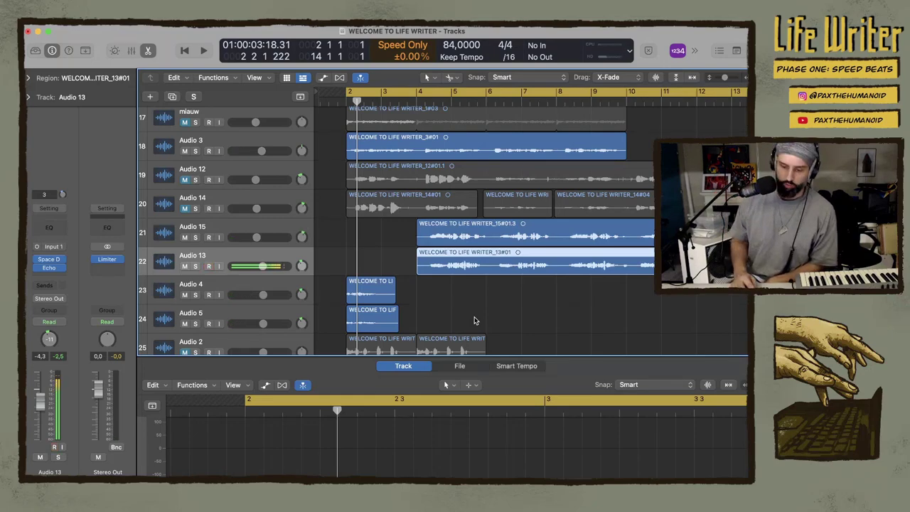
Duplicate the Heavy Kick track without its regions and reset the new track's channel strip, leaving it without an instrument
scroll(458, 289, up, 8)
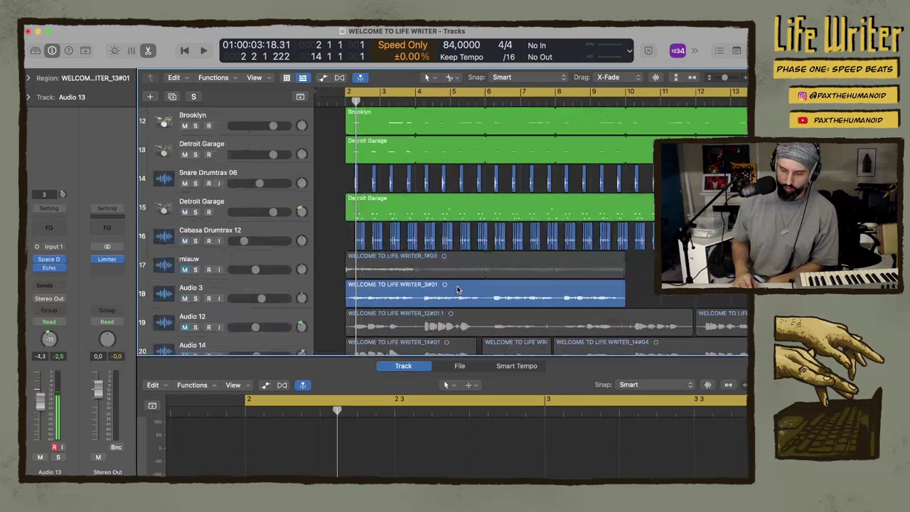
scroll(457, 290, up, 5)
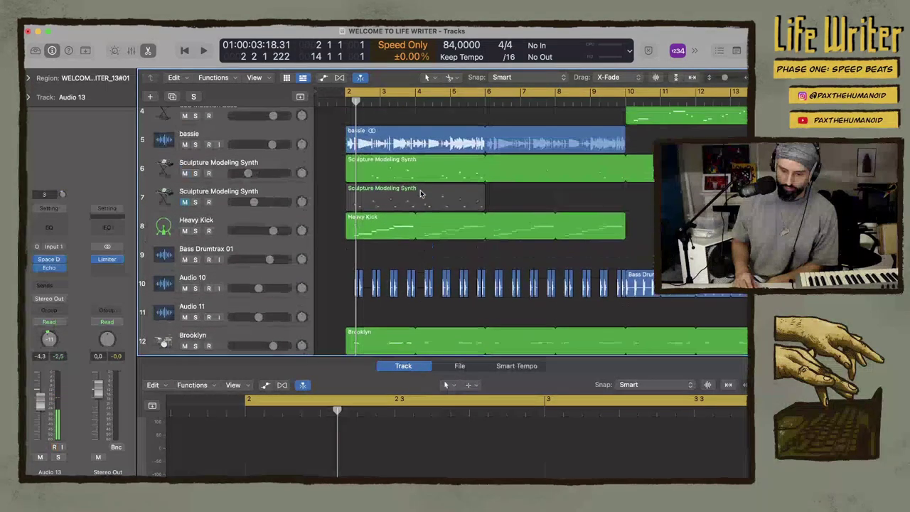
click(225, 222)
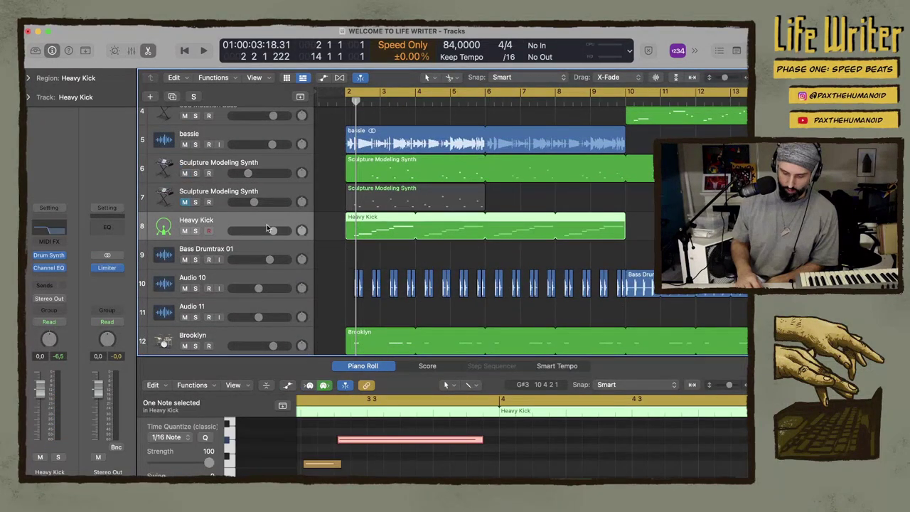
key(super+d)
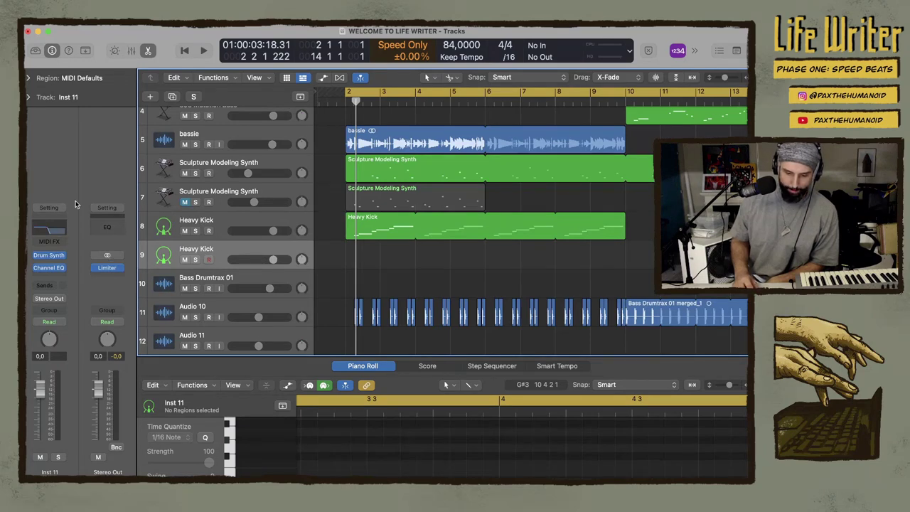
click(55, 212)
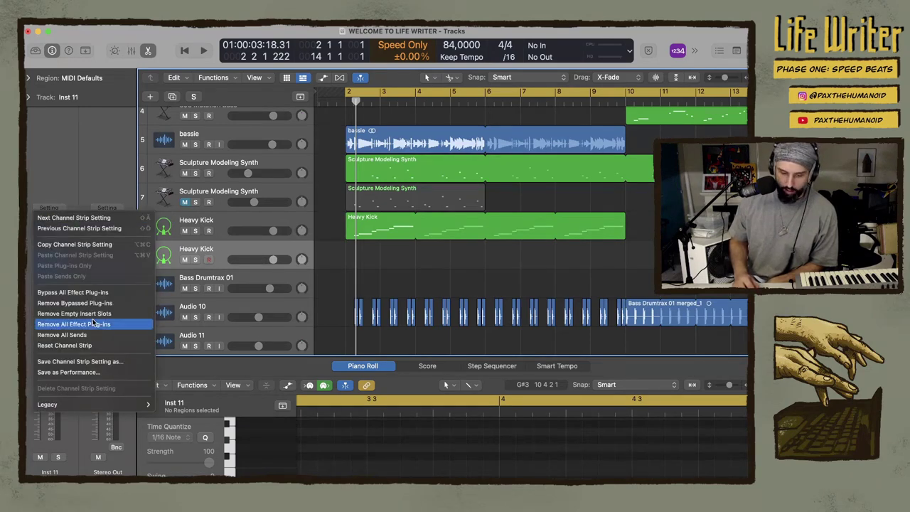
click(64, 346)
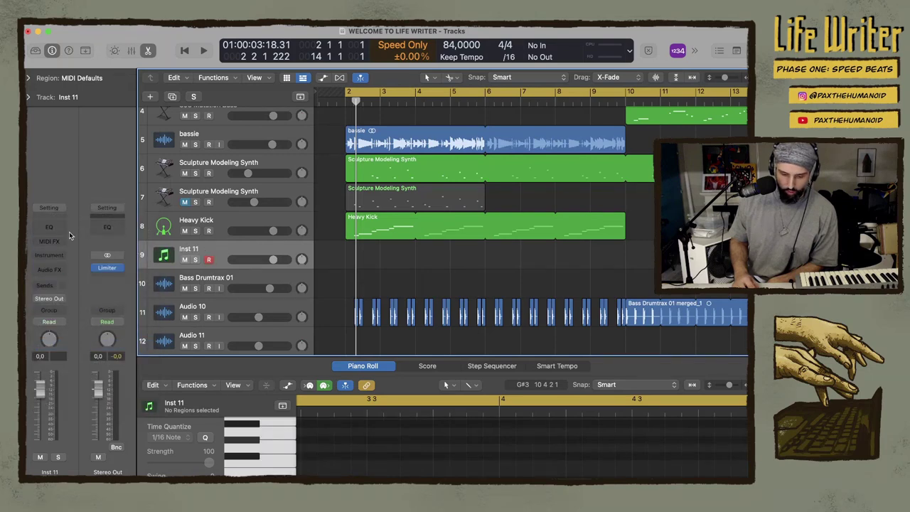
click(58, 261)
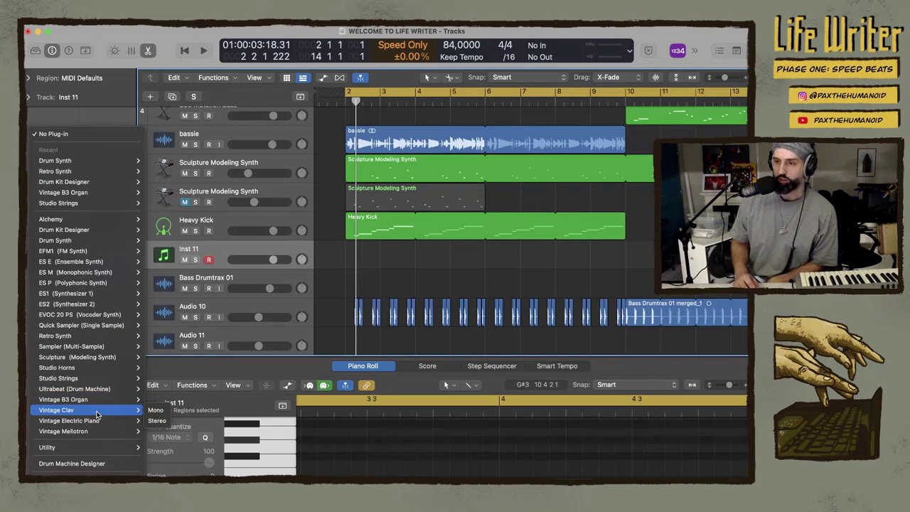
click(499, 268)
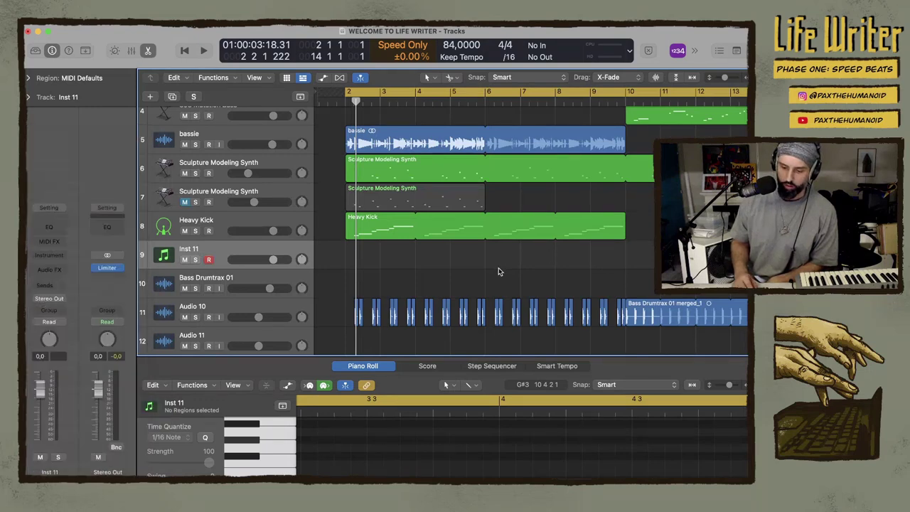
Insert a stereo Rotor Cabinet modulation effect after ChromaVerb on the Audio 15 track
scroll(499, 269, down, 10)
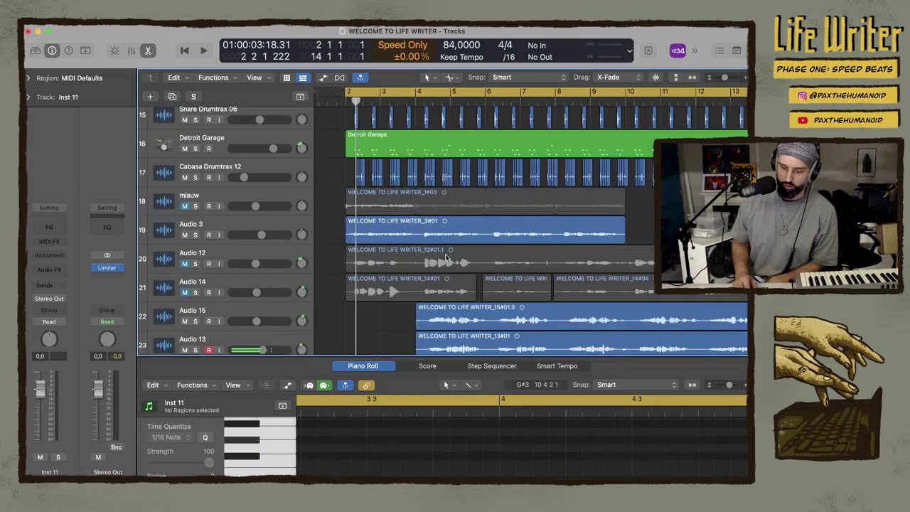
scroll(272, 246, down, 3)
click(263, 246)
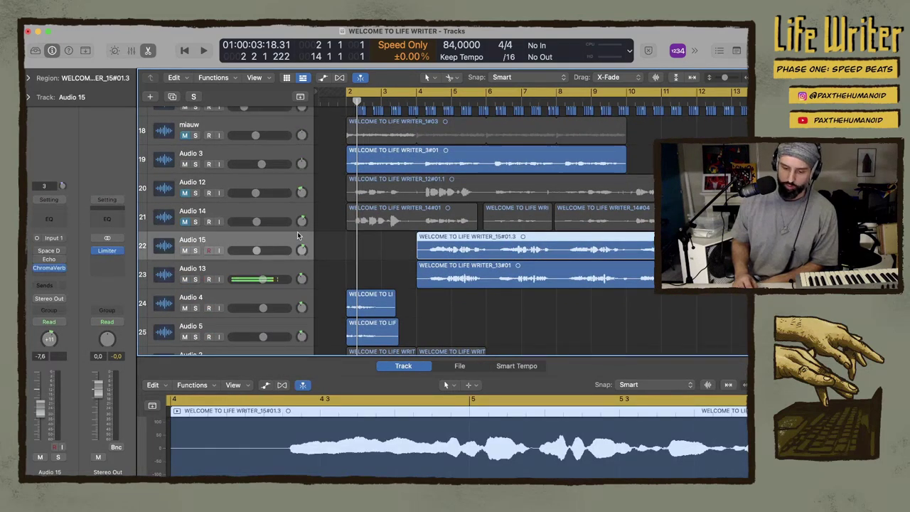
scroll(330, 268, up, 3)
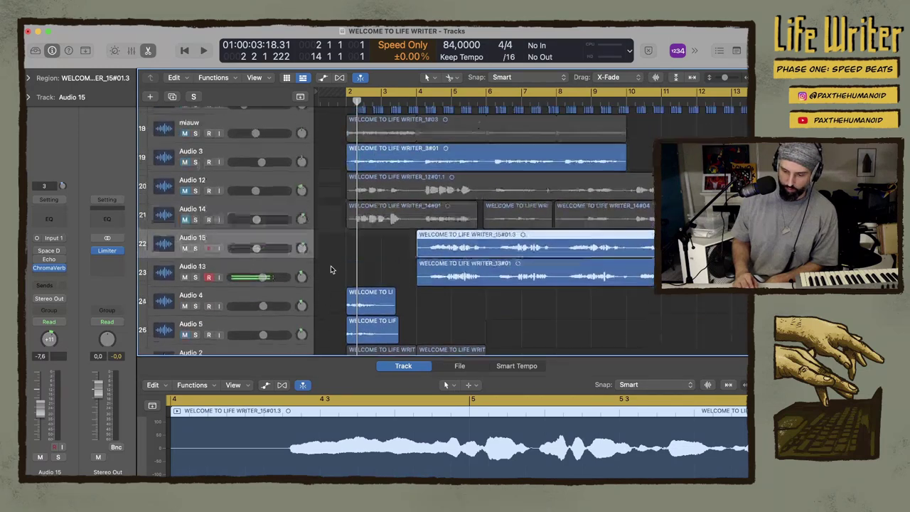
click(55, 279)
key(Escape)
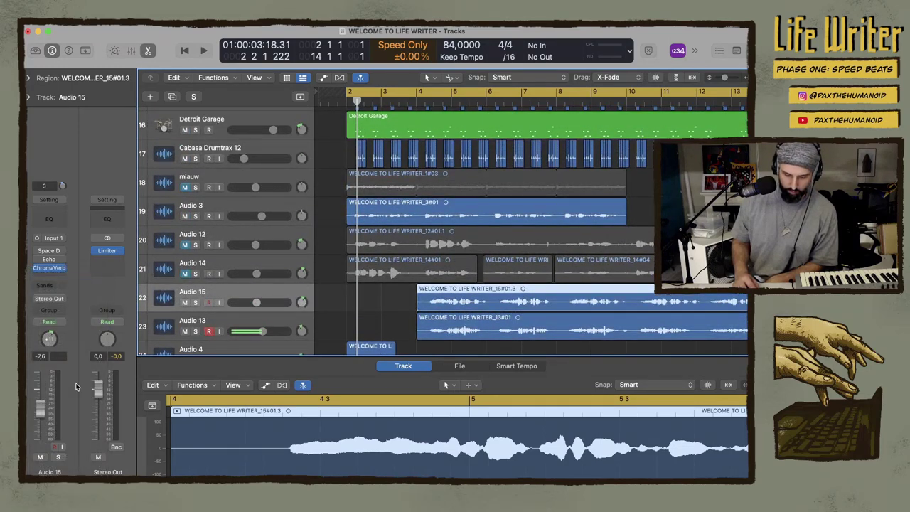
click(54, 278)
mouse_move(81, 431)
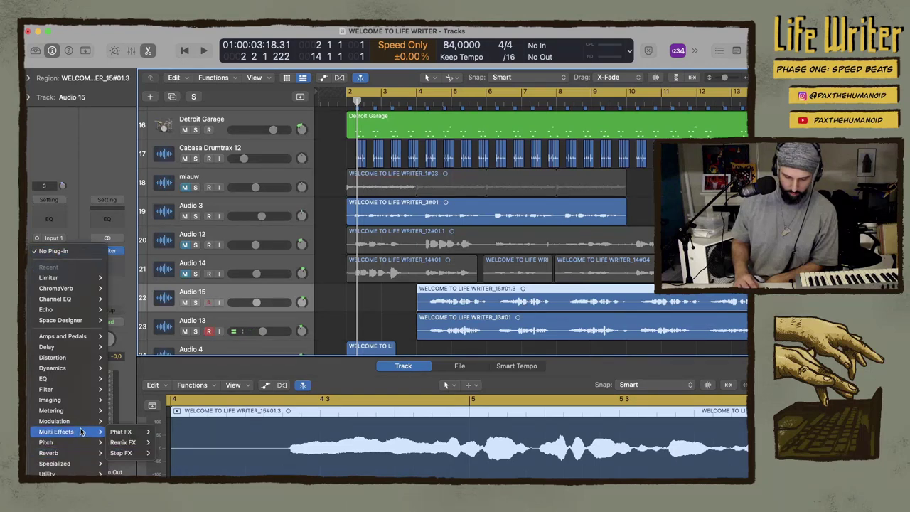
mouse_move(83, 473)
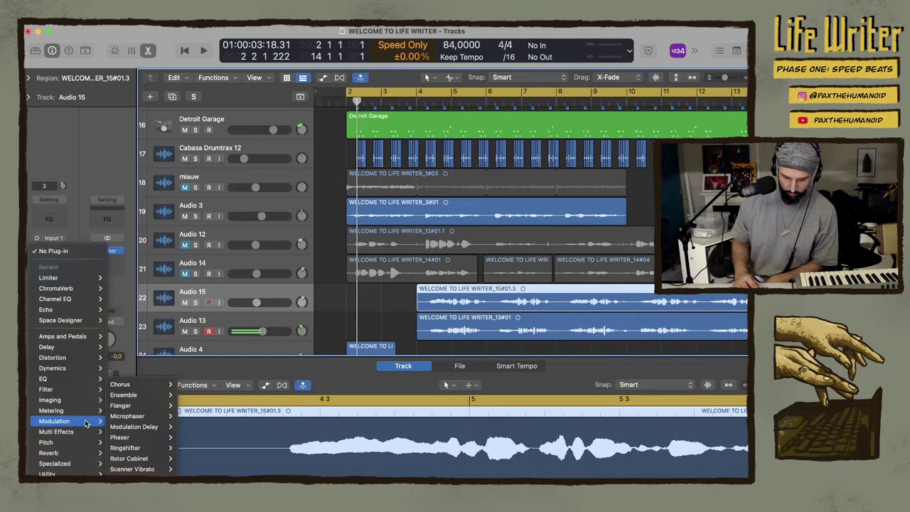
mouse_move(150, 463)
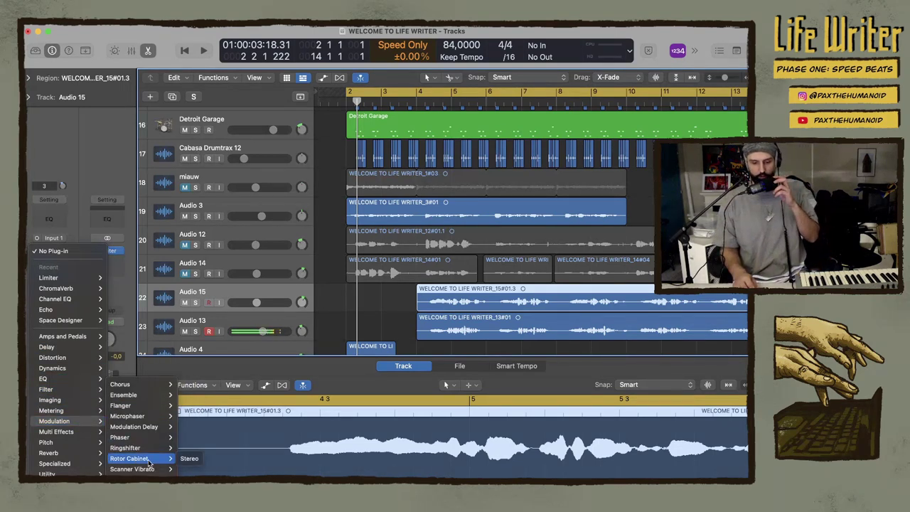
click(191, 459)
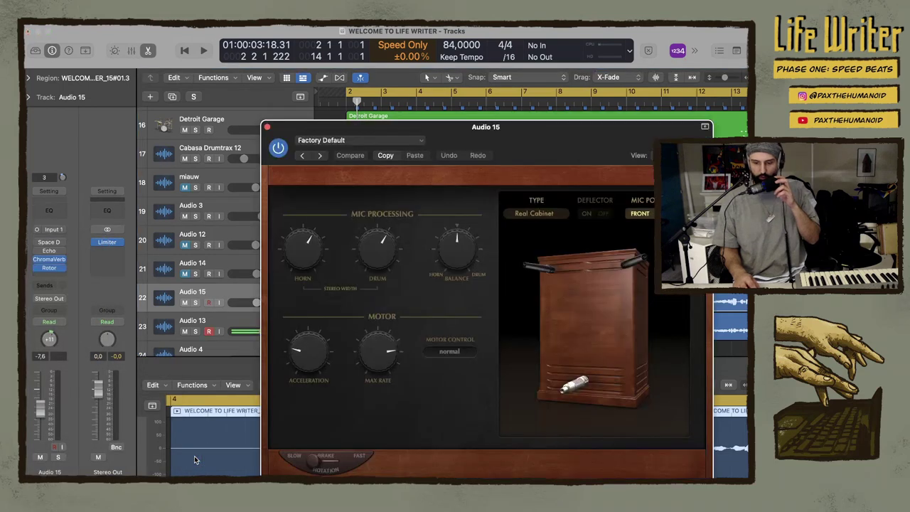
Loop playback over bars 4 to 6 and solo the Audio 15 track to hear the rotor effect
key(space)
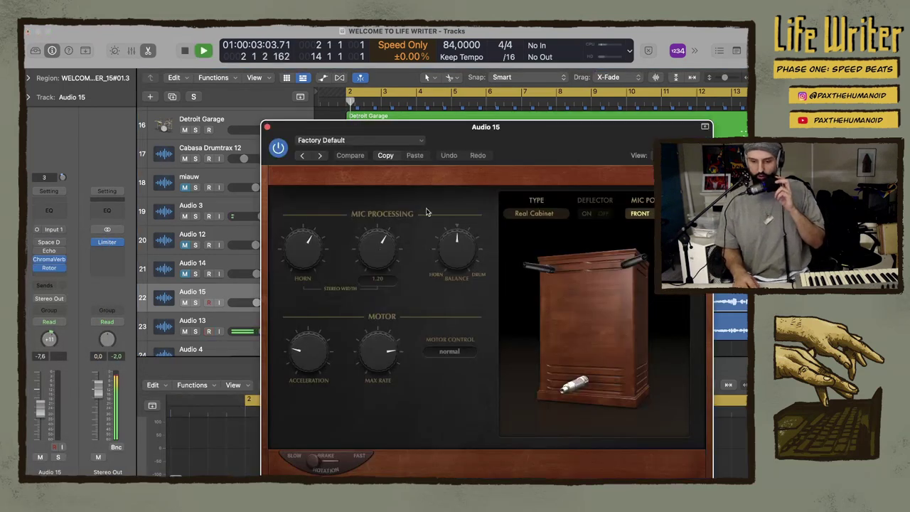
drag(537, 132, 543, 315)
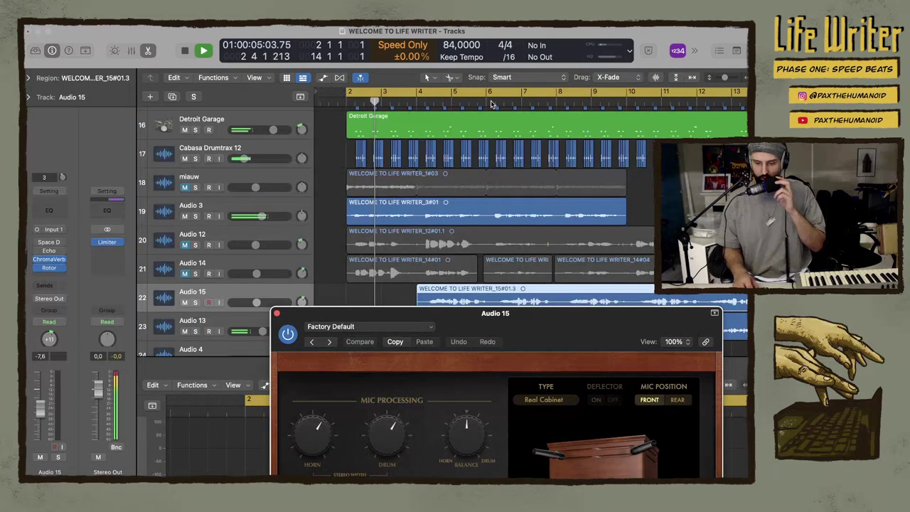
drag(420, 91, 489, 96)
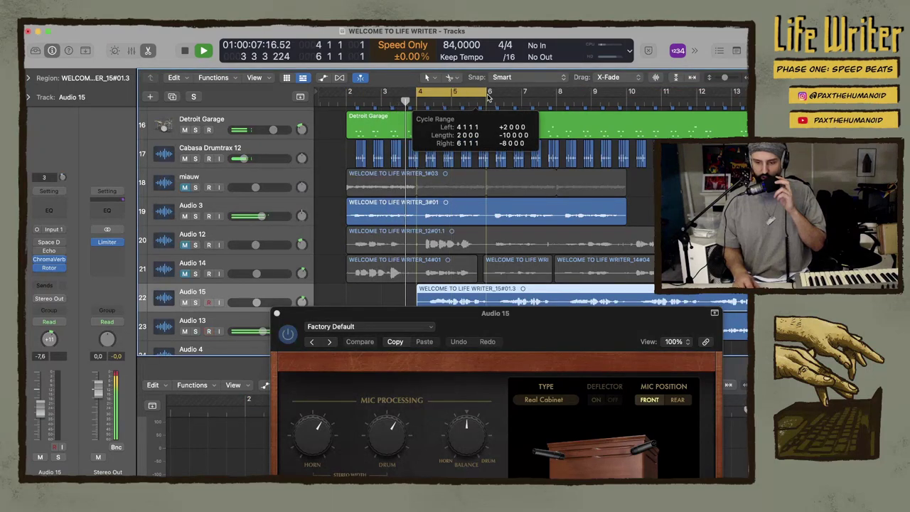
click(195, 302)
drag(442, 316, 403, 121)
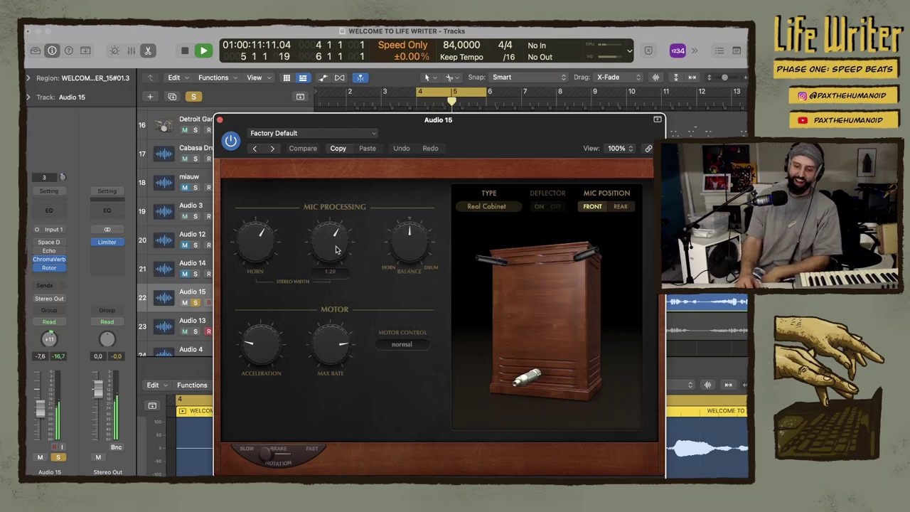
drag(286, 129, 618, 121)
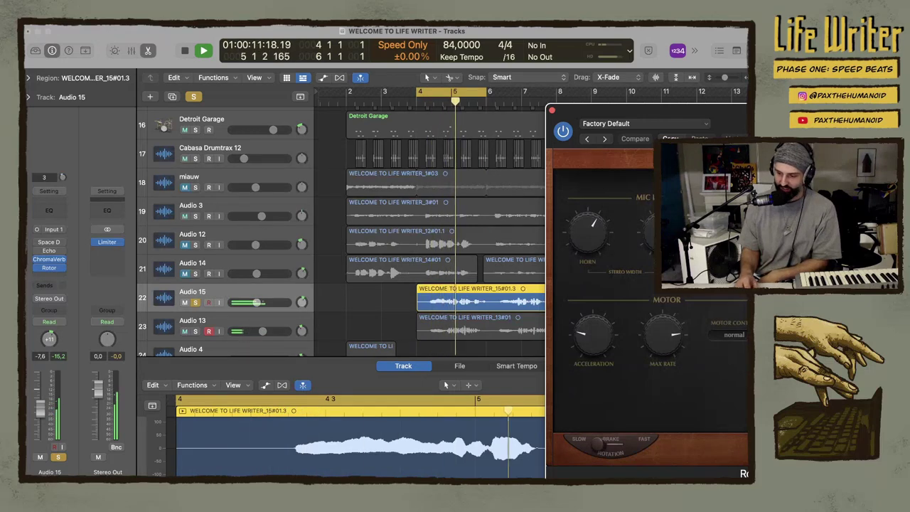
drag(743, 111, 383, 41)
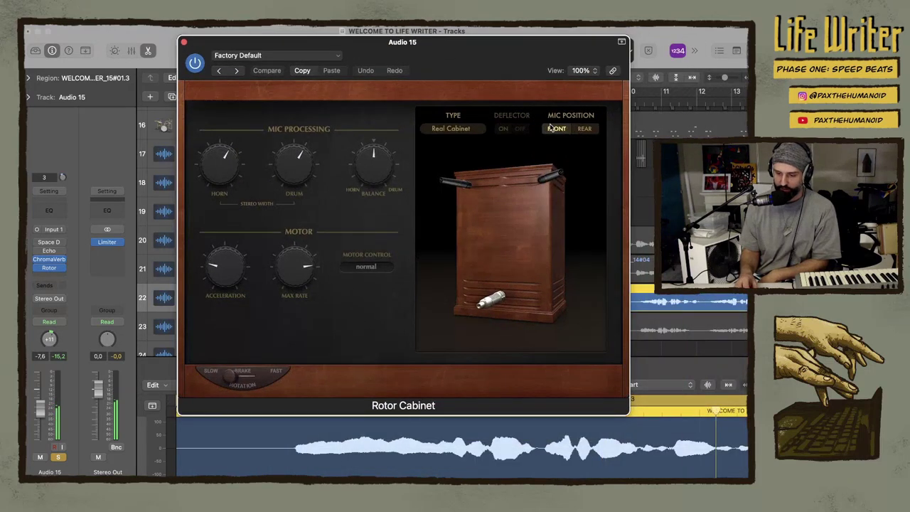
Set the Rotor Cabinet's mic position to Rear with the Real Cabinet type and deflector on, and raise the horn and drum stereo width
click(583, 130)
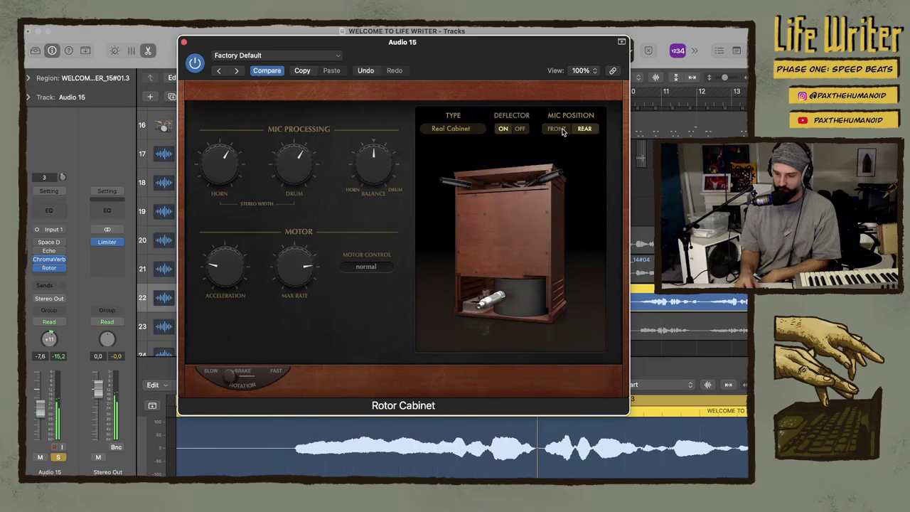
click(561, 130)
click(586, 130)
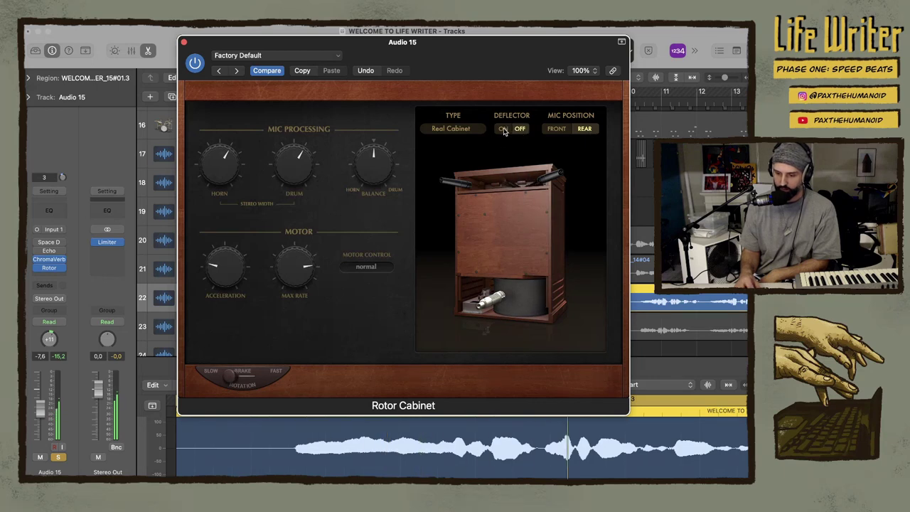
click(455, 131)
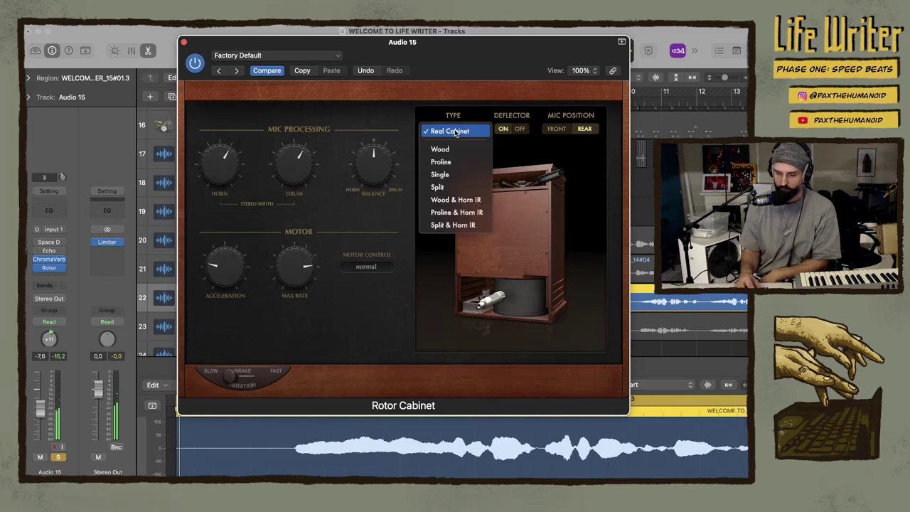
click(453, 132)
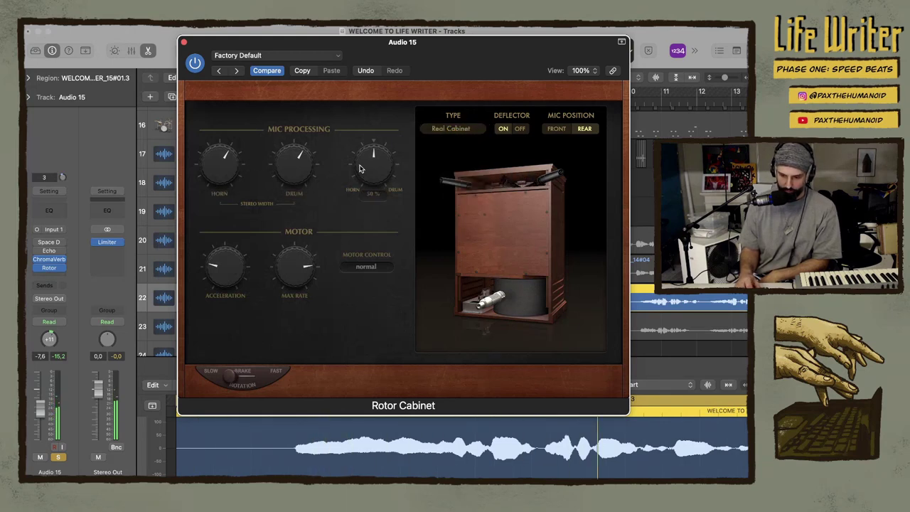
mouse_move(301, 163)
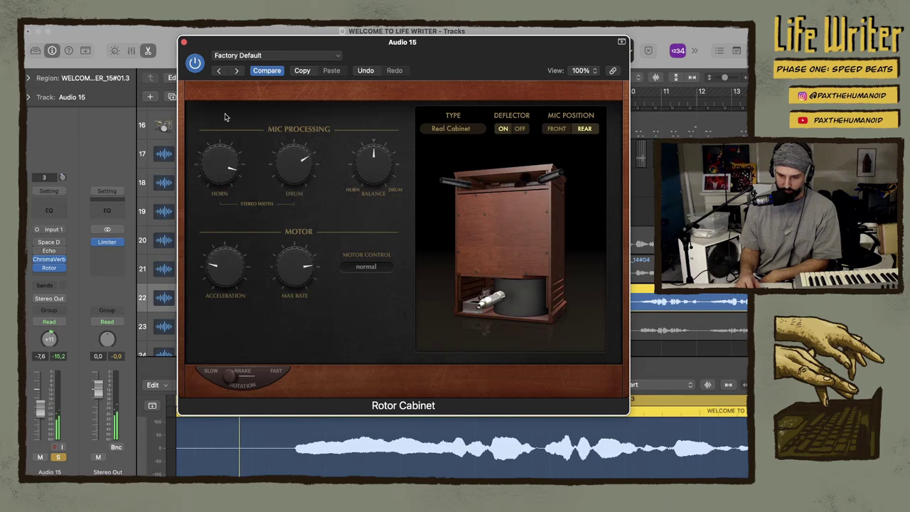
Reduce the Rotor Cabinet's horn stereo width slightly, lower the motor acceleration, and set the max rate to 2.28
mouse_move(220, 169)
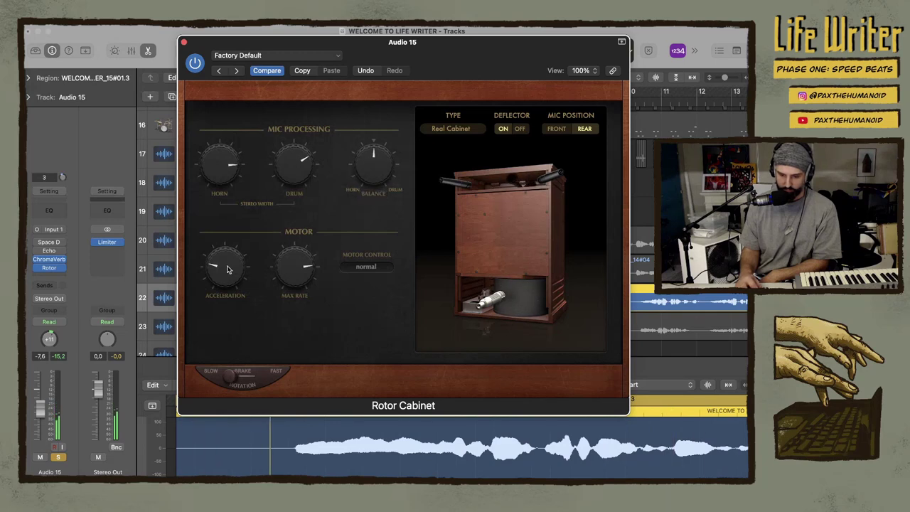
drag(228, 268, 225, 253)
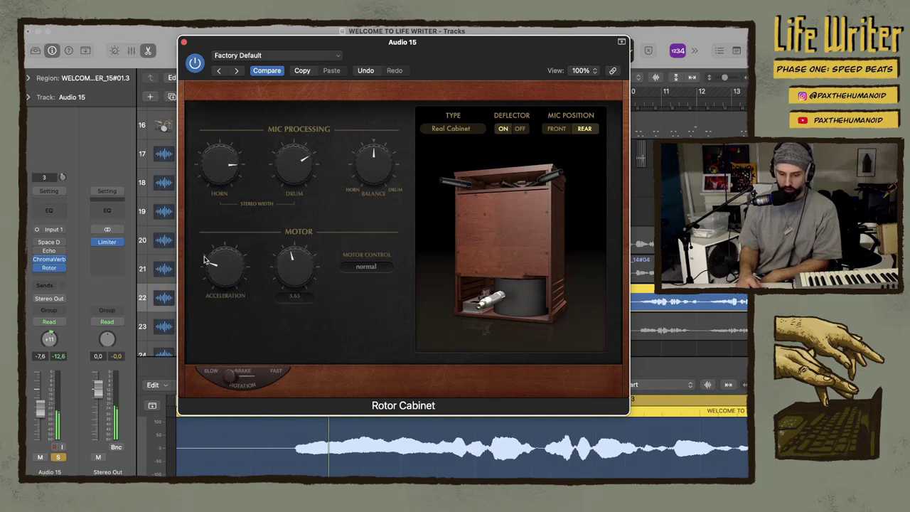
mouse_move(224, 265)
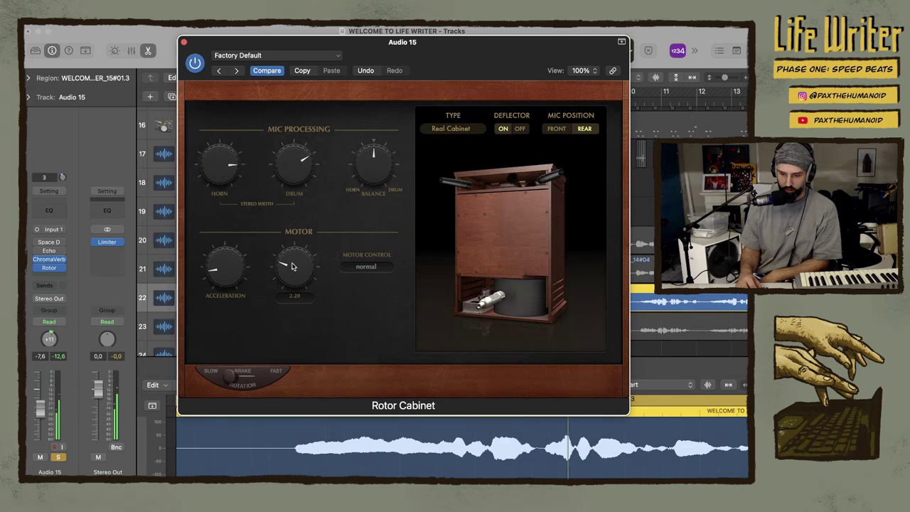
mouse_move(380, 167)
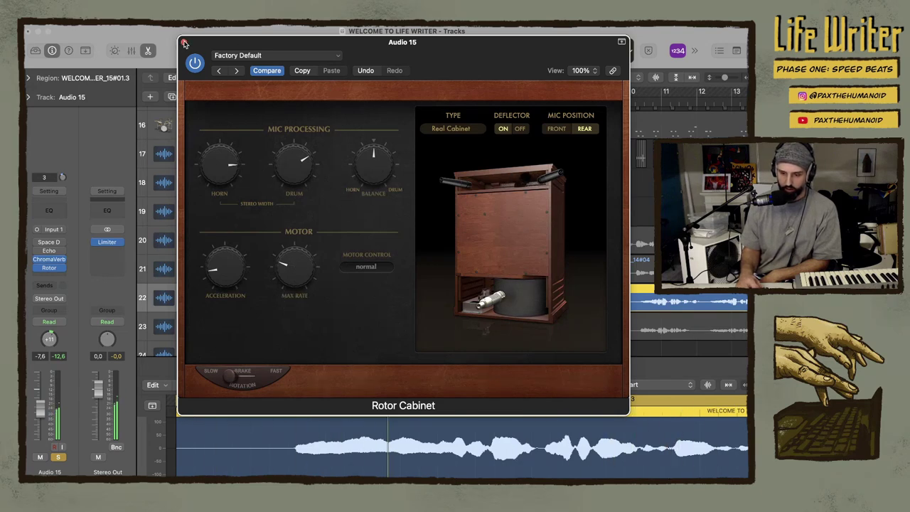
Try the Roto Vox preset in the Rotor Cabinet on the Audio 15 track
click(242, 55)
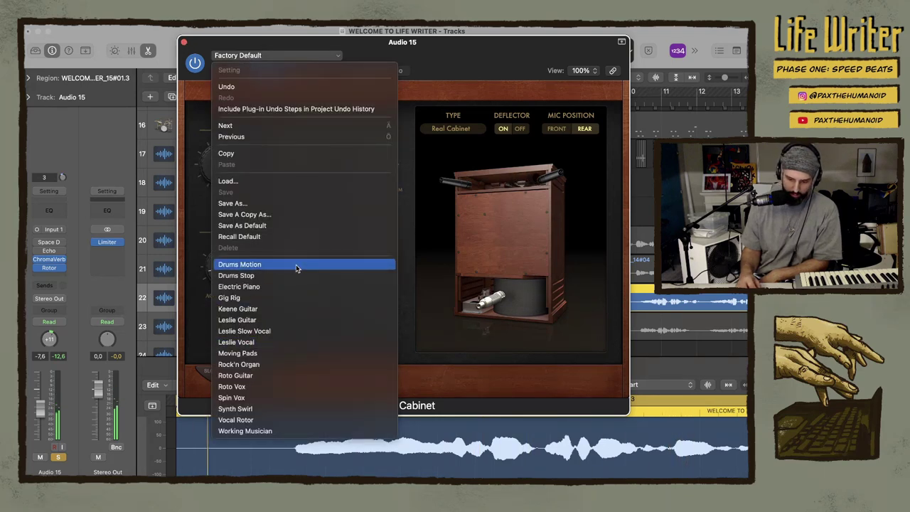
click(270, 386)
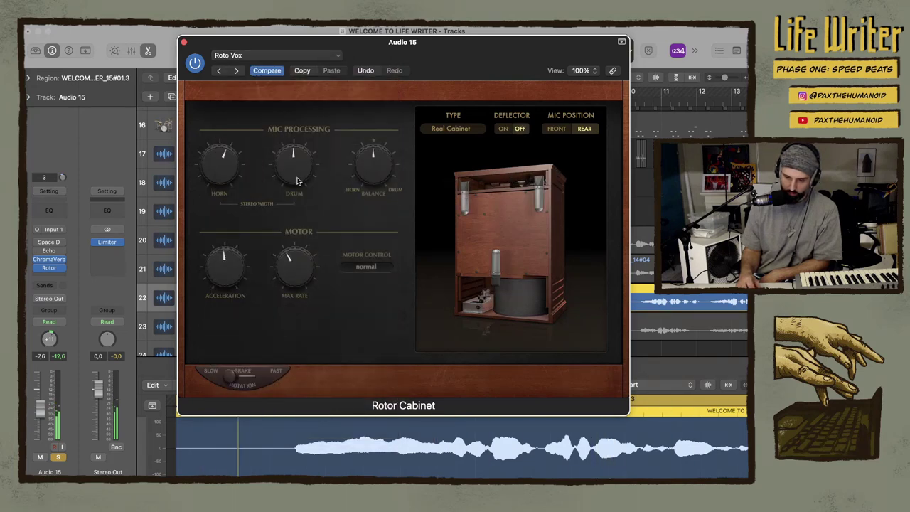
click(278, 55)
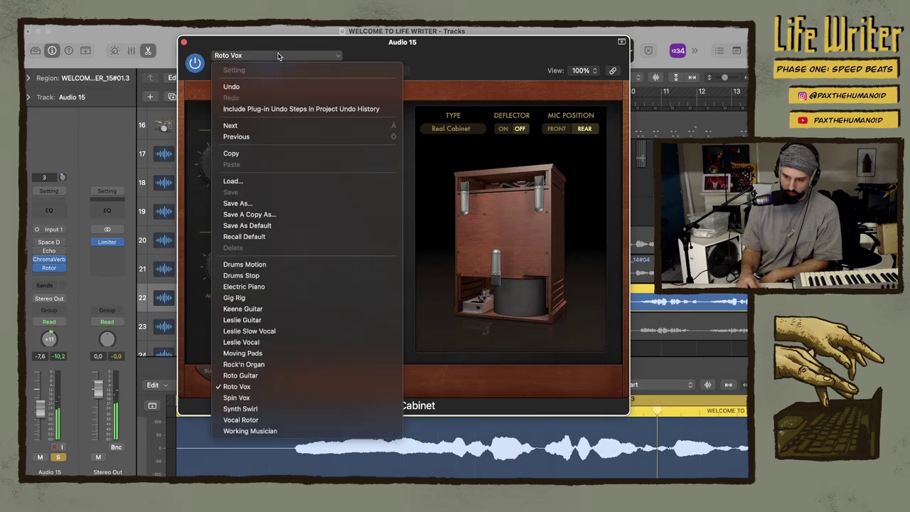
click(279, 56)
click(278, 56)
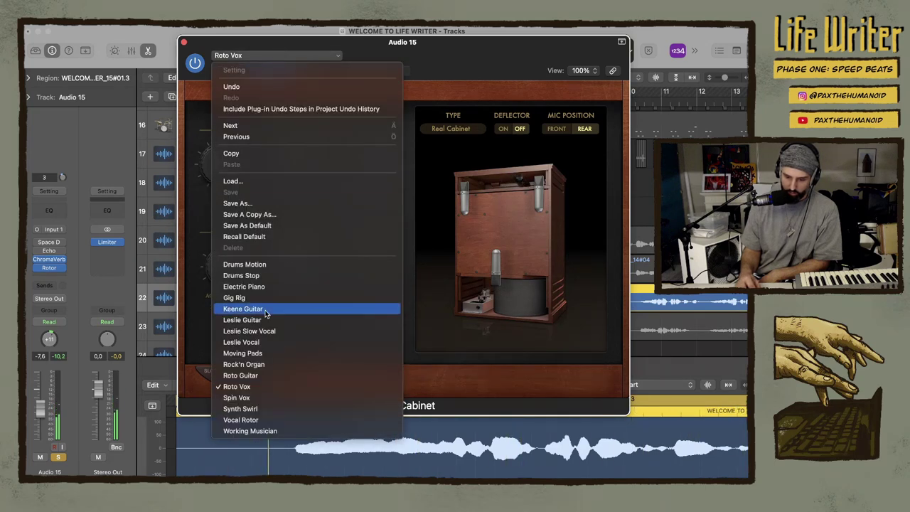
click(254, 394)
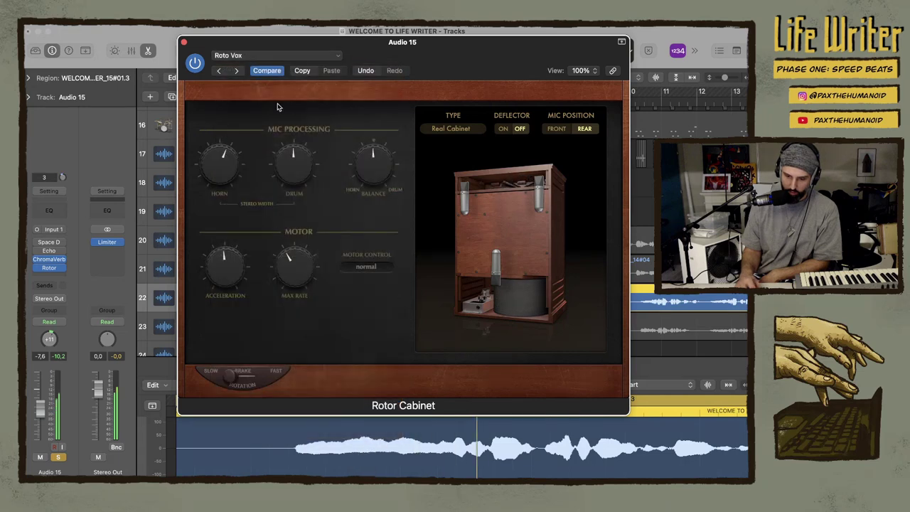
Load the Spin Vox preset in Audio 15's Rotor Cabinet and close the plug-in window
click(281, 55)
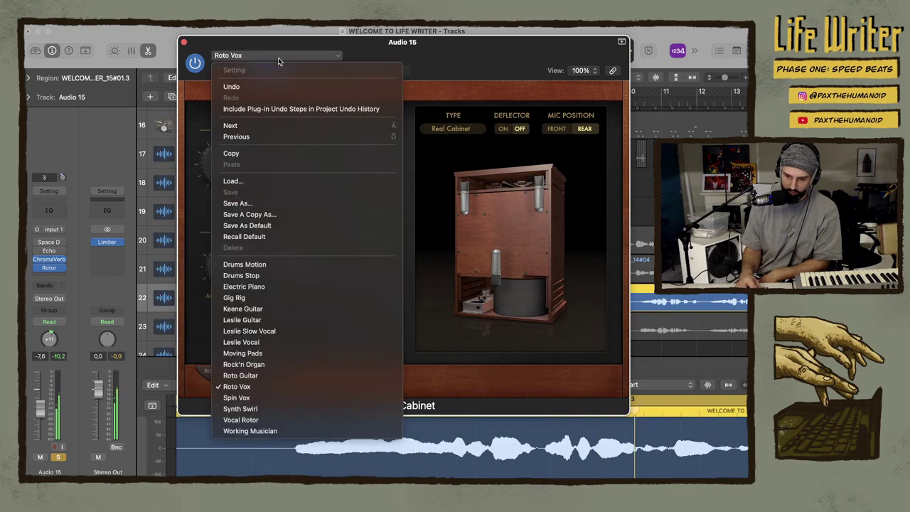
click(250, 401)
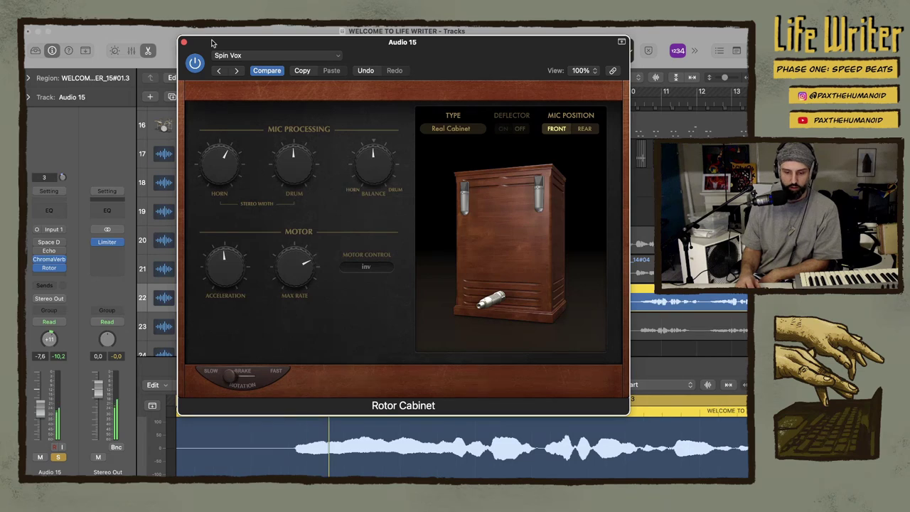
click(184, 42)
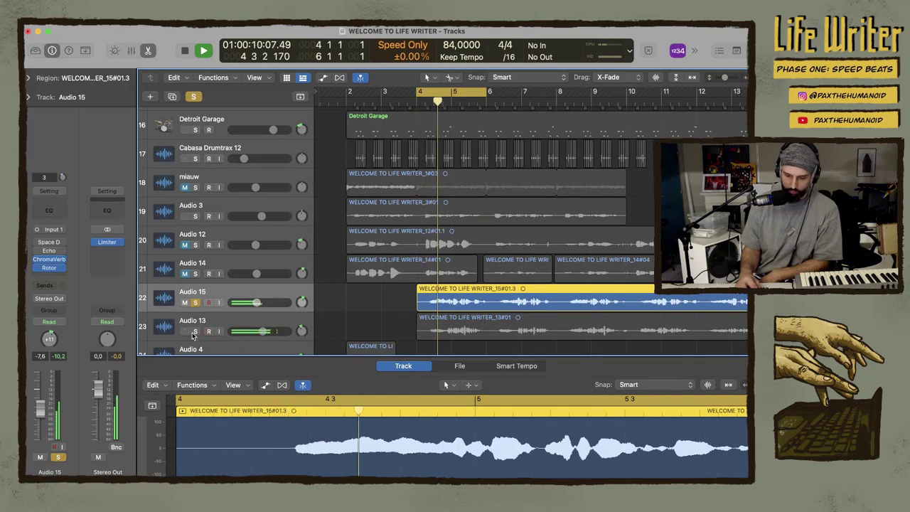
Solo the Audio 13 track together with Audio 15, select it and turn off its record arming
key(shift+Down)
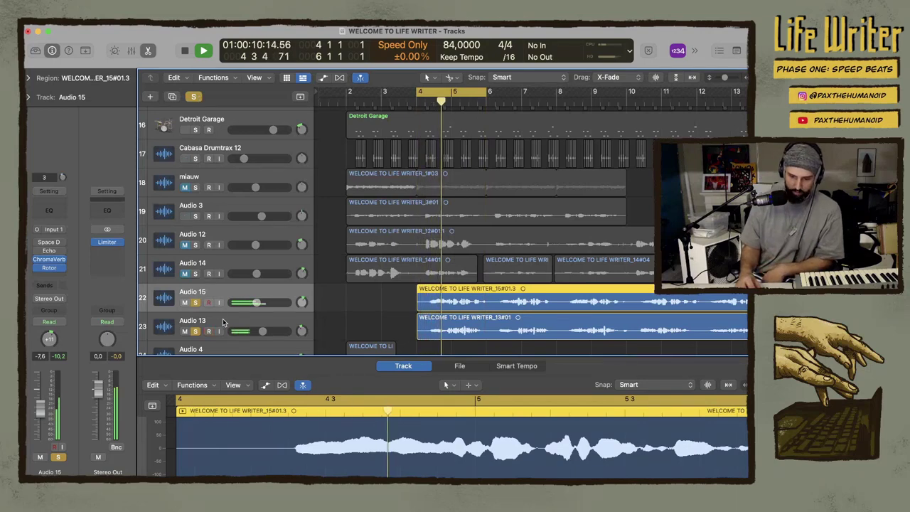
key(Down)
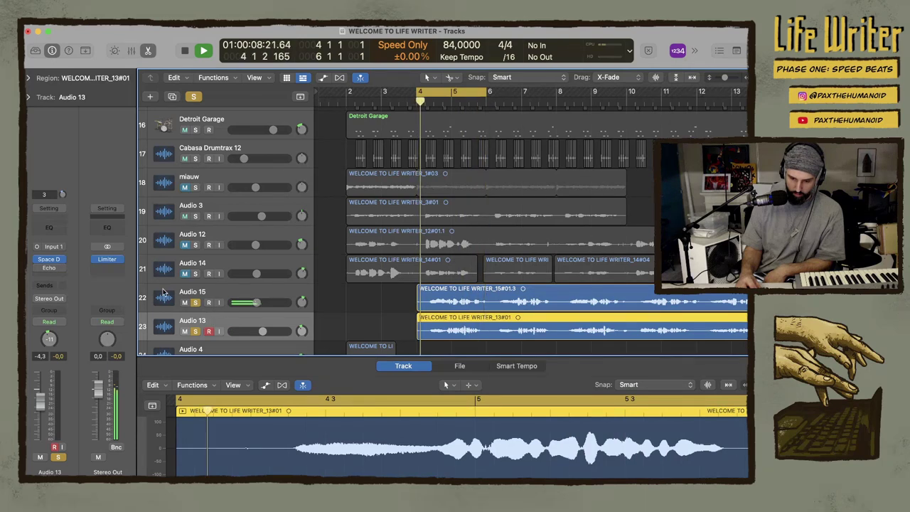
click(208, 331)
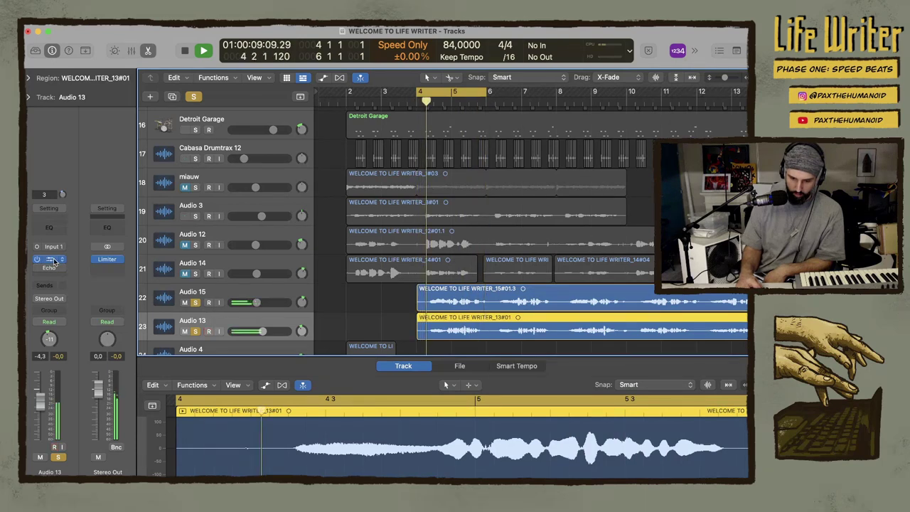
Duplicate the Audio 15 track with its effects and move the Audio 13 region up onto the new Audio 16 track
click(210, 298)
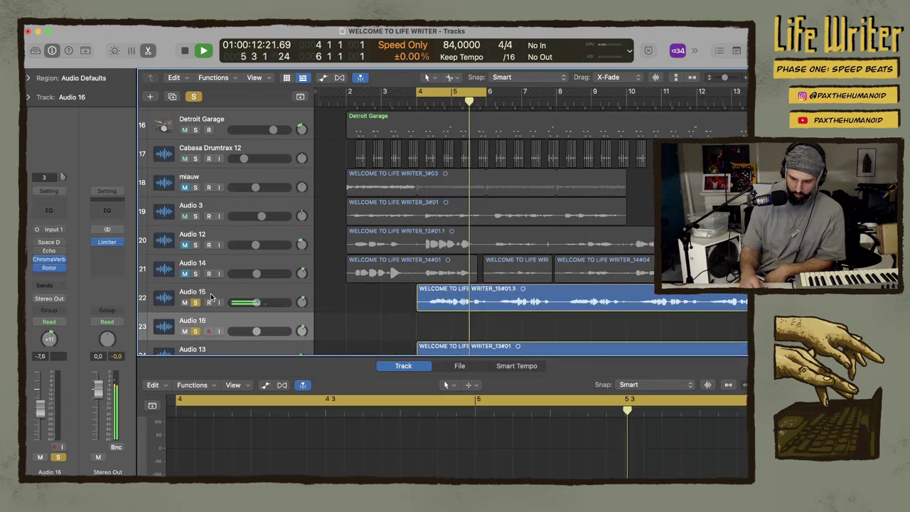
key(super+d)
drag(470, 295, 470, 267)
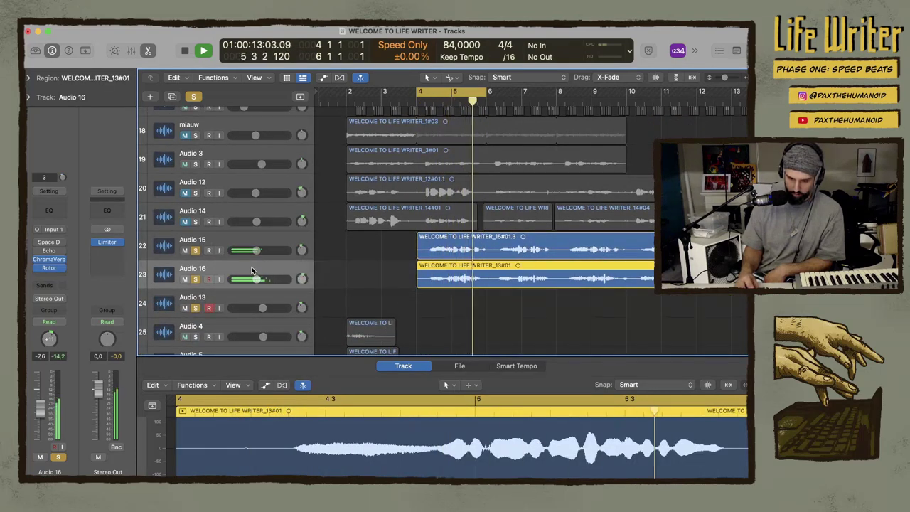
Delete the emptied Audio 13 track and raise the volume to -5.5 dB on Audio 16 and -5.8 dB on Audio 15
click(251, 299)
key(super+BackSpace)
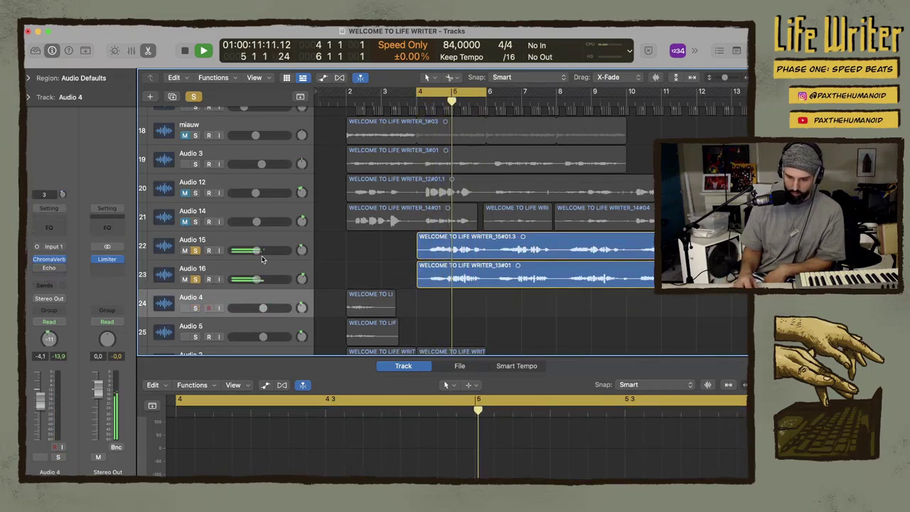
drag(257, 279, 260, 283)
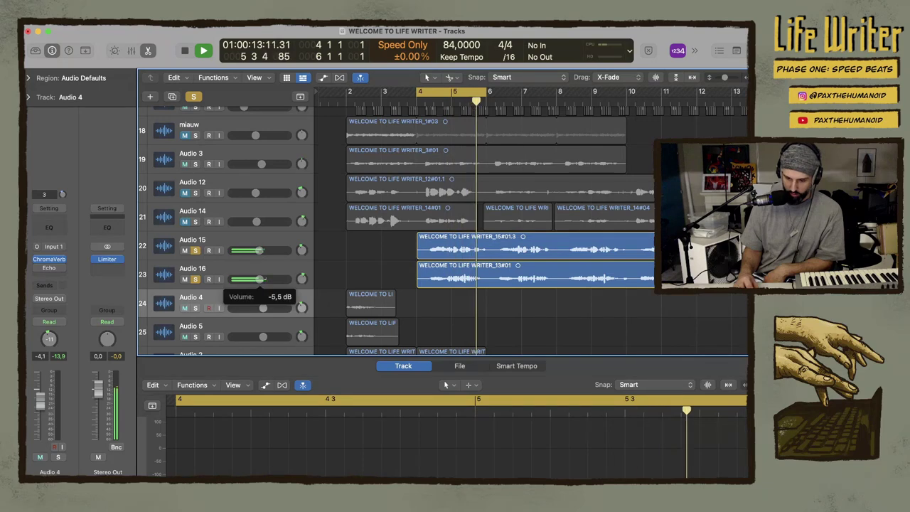
Raise the motor acceleration in Audio 15's Rotor Cabinet to near maximum and close the plug-in window
click(239, 245)
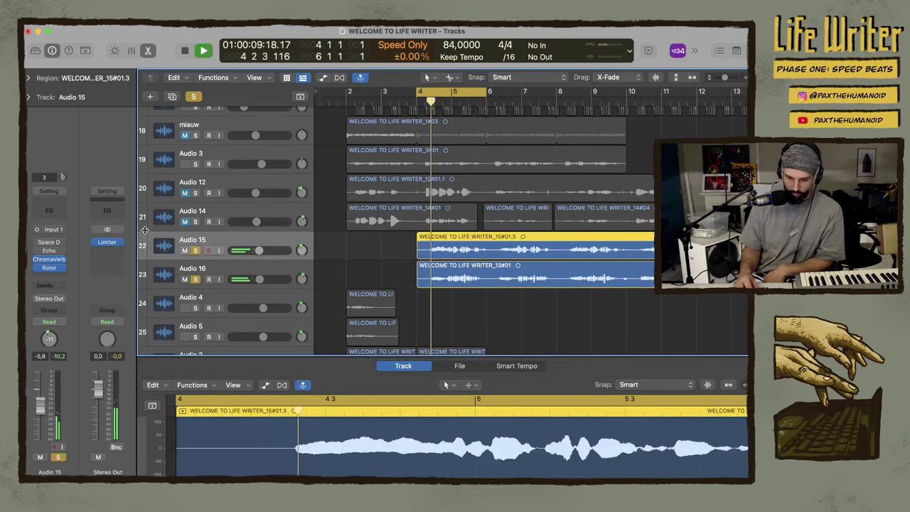
click(50, 268)
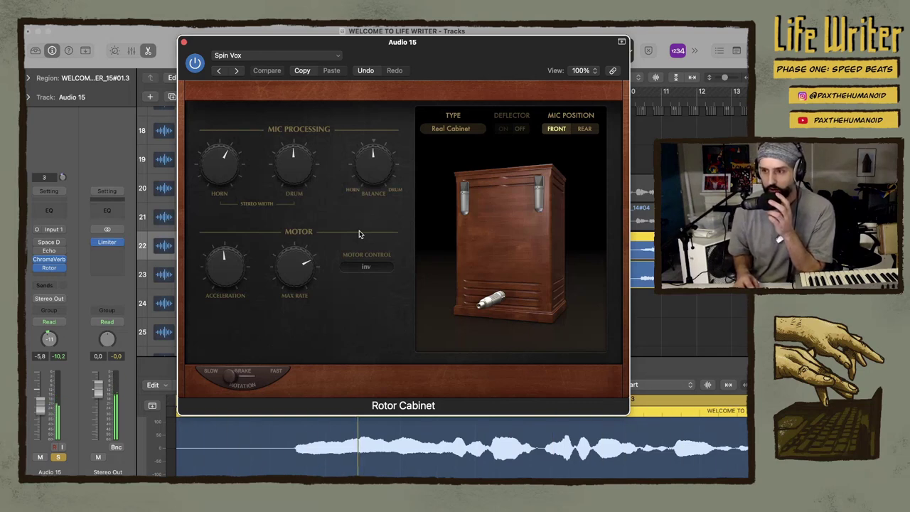
drag(251, 278, 229, 247)
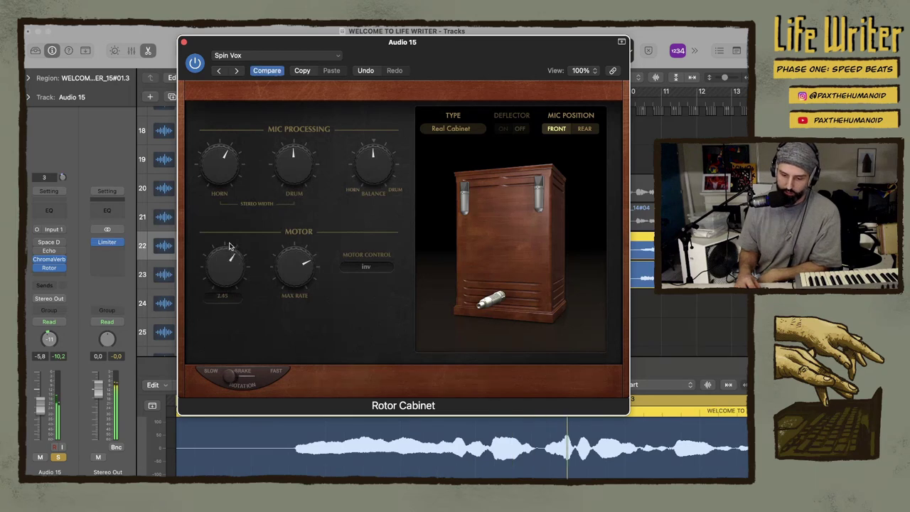
mouse_move(63, 260)
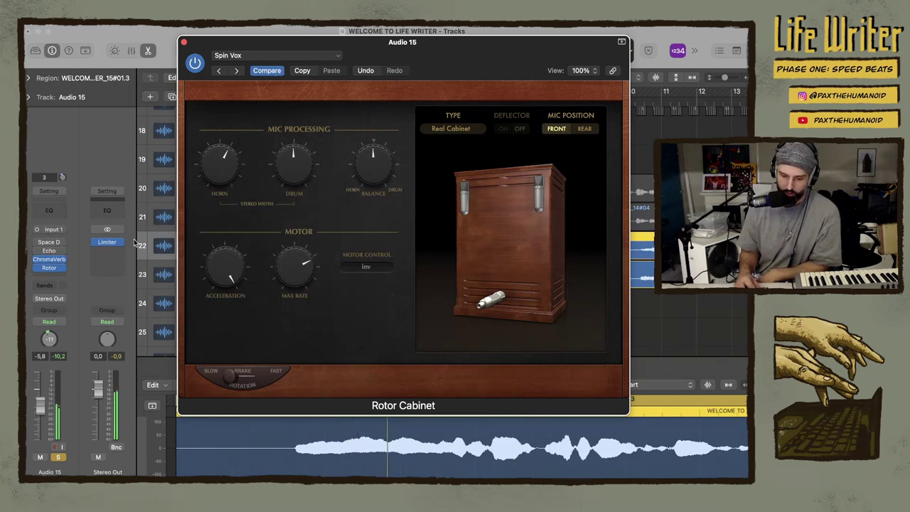
click(183, 42)
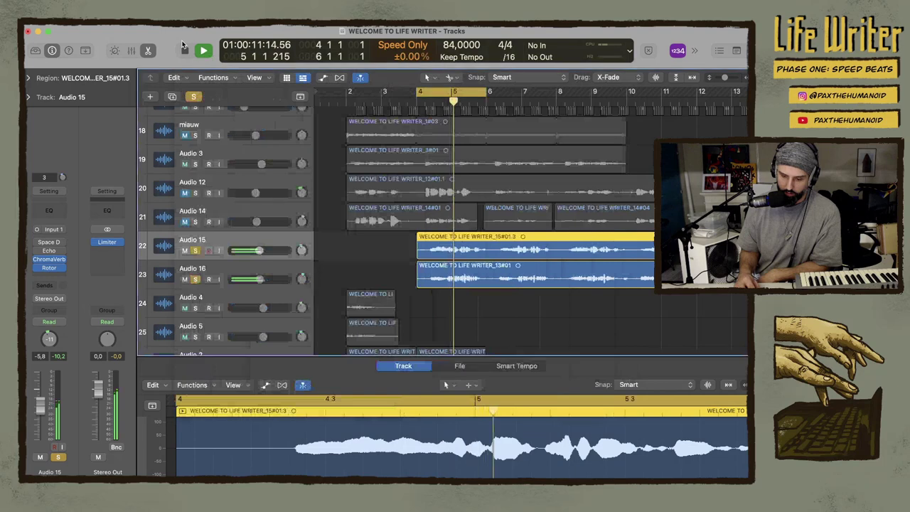
Lower the motor acceleration in Audio 16's Rotor Cabinet and switch its rotation speed to Fast
click(228, 269)
click(48, 268)
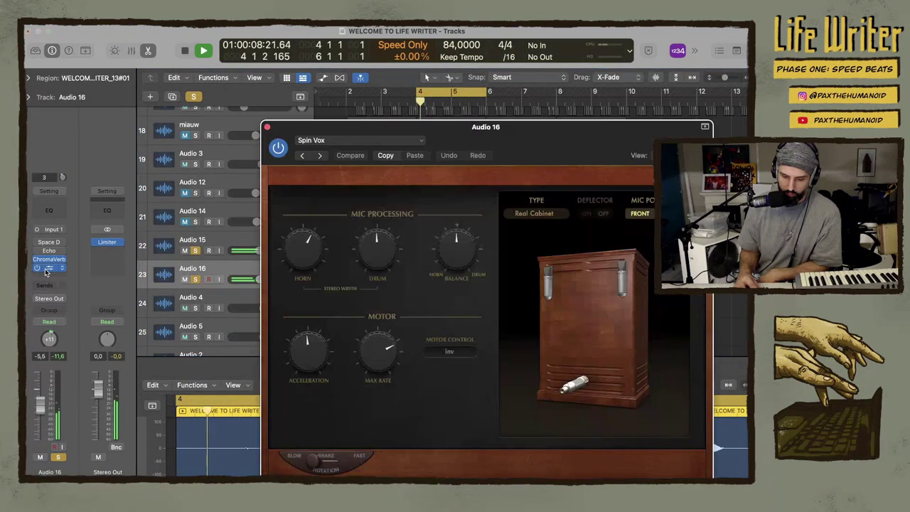
drag(308, 340, 318, 179)
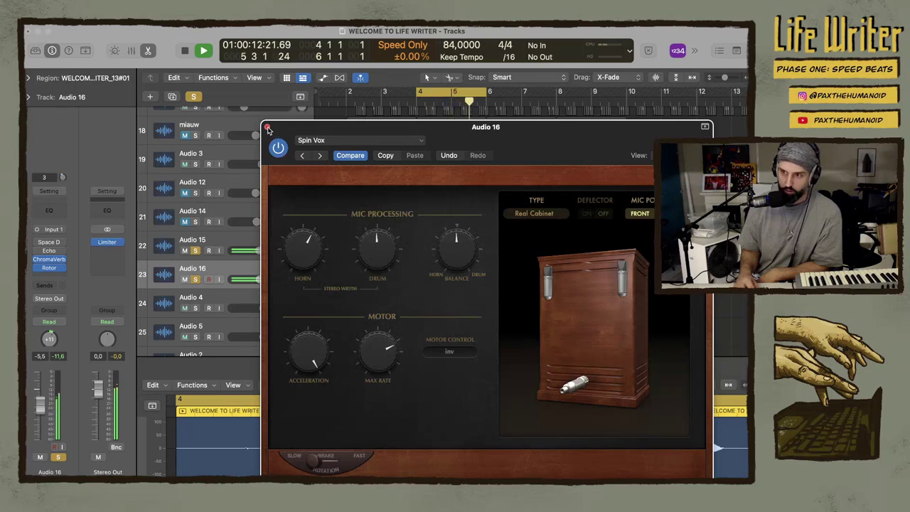
mouse_move(313, 362)
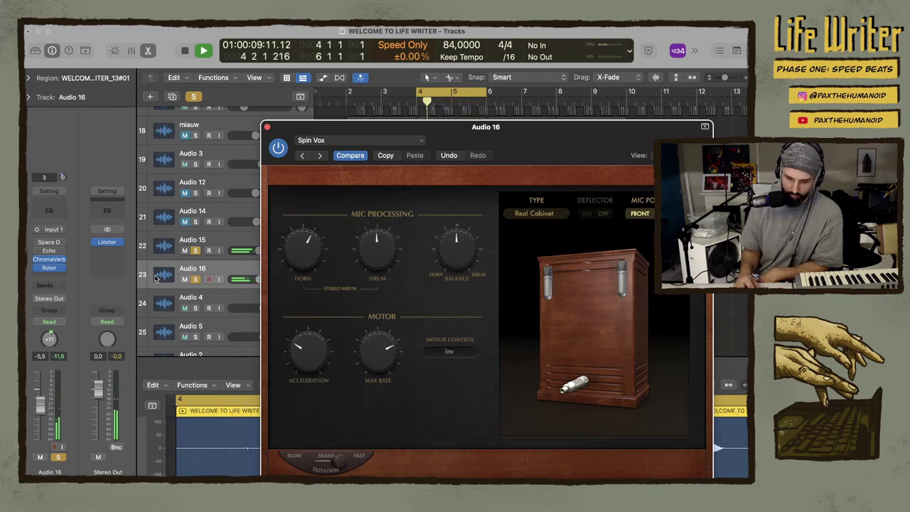
Match Audio 15's Rotor Cabinet with low motor acceleration and Fast rotation, and close its window
click(222, 247)
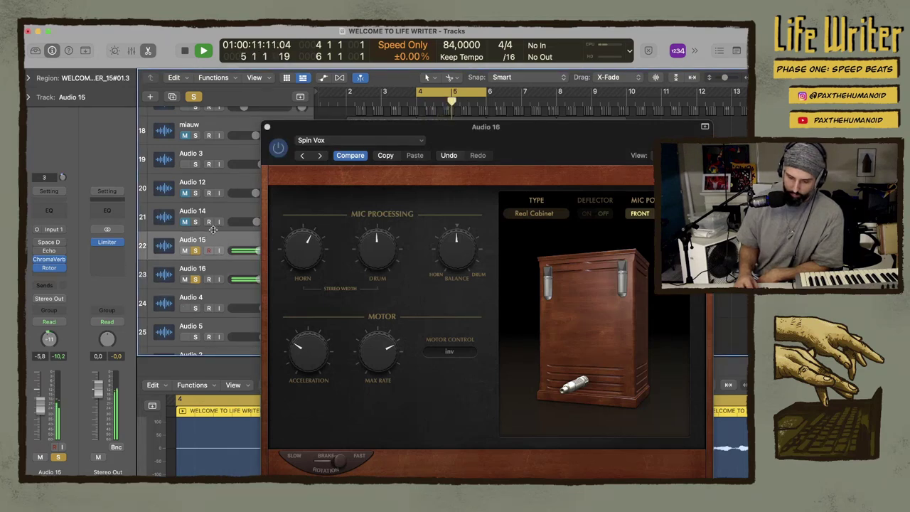
click(51, 270)
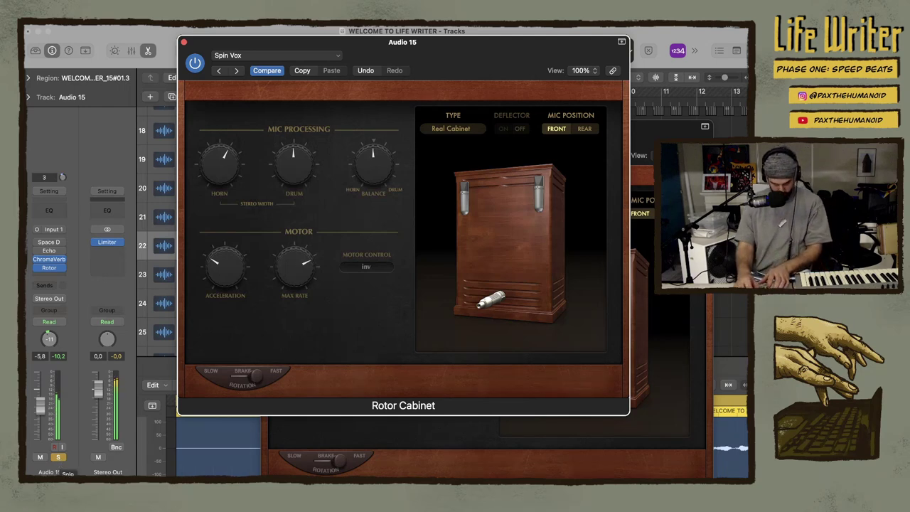
click(183, 42)
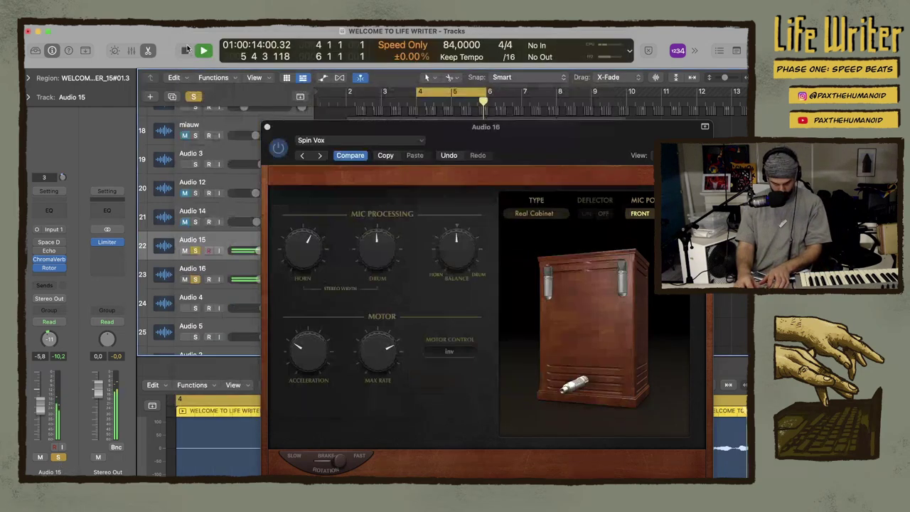
Unsolo the Audio 15 and Audio 16 tracks, close the remaining plug-in window, and extend the cycle range back to bar 2
key(s)
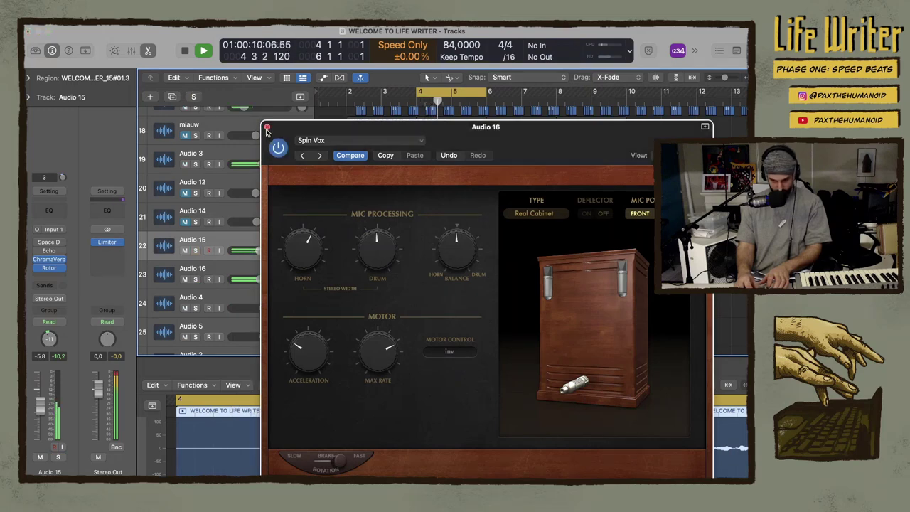
click(268, 126)
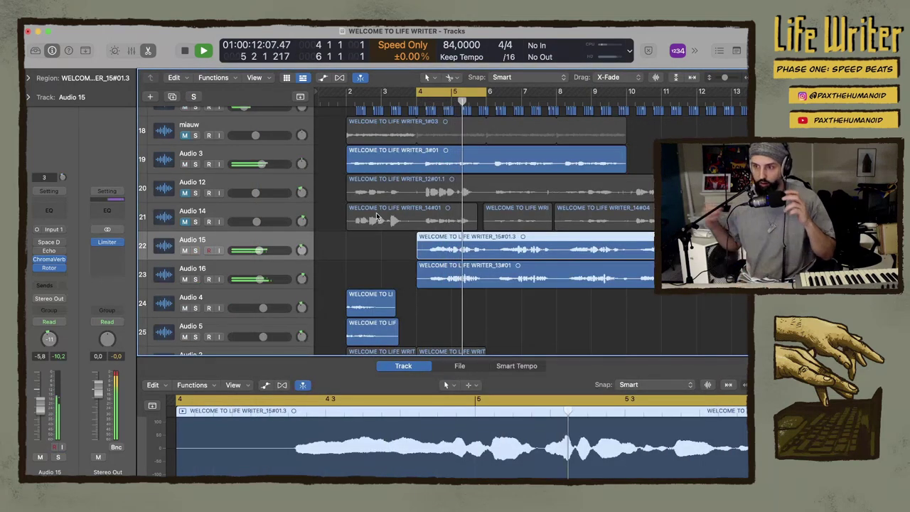
key(shift+Return)
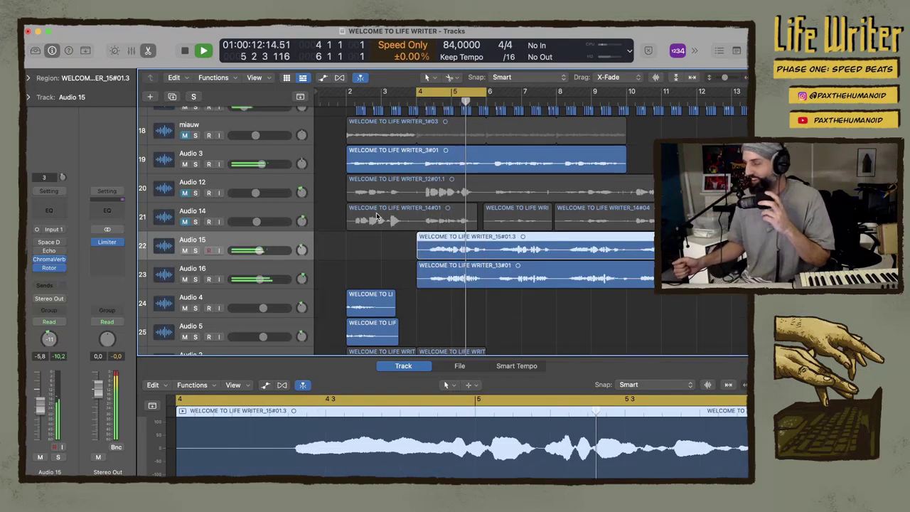
key(shift+Return)
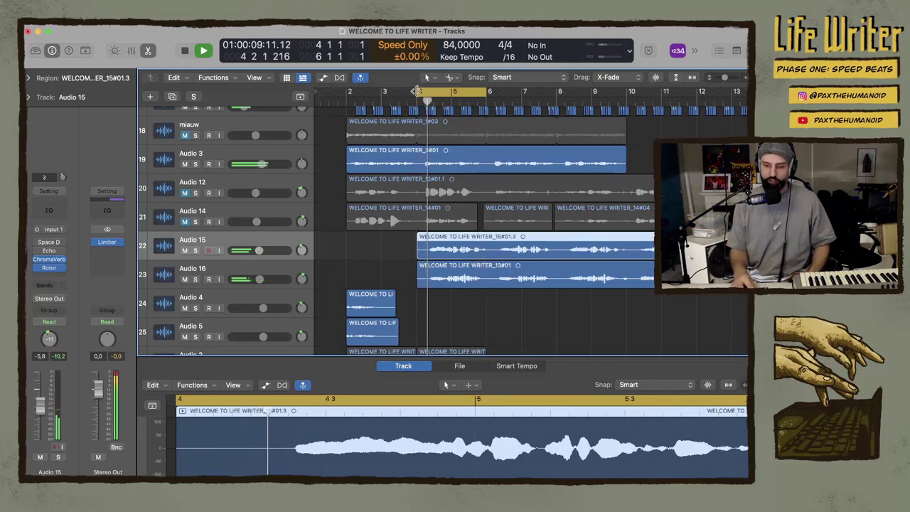
drag(419, 93, 348, 98)
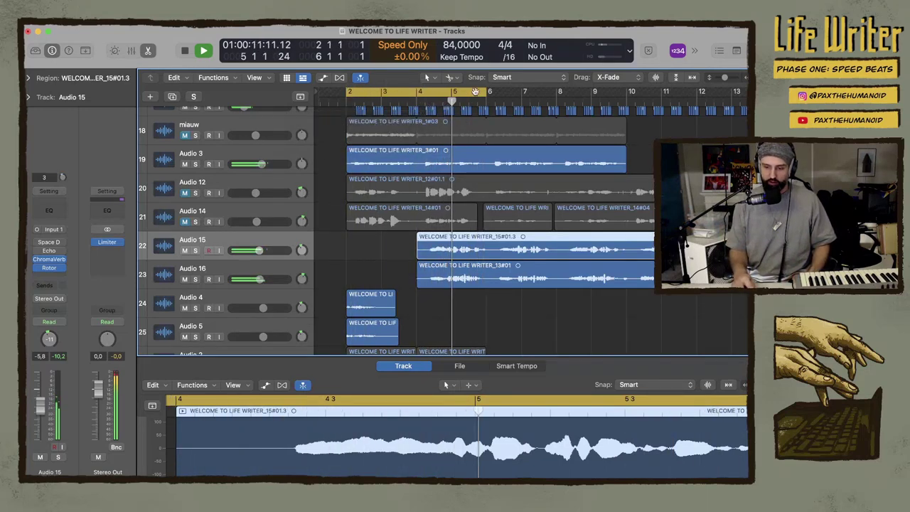
Extend the cycle range to 12 bars, running from bar 2 to bar 14
drag(489, 94, 744, 94)
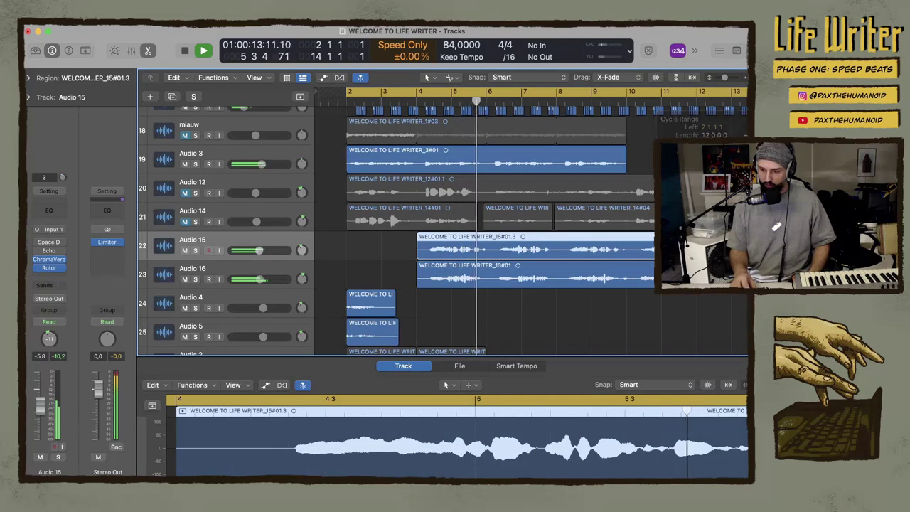
scroll(498, 228, up, 5)
scroll(480, 270, down, 5)
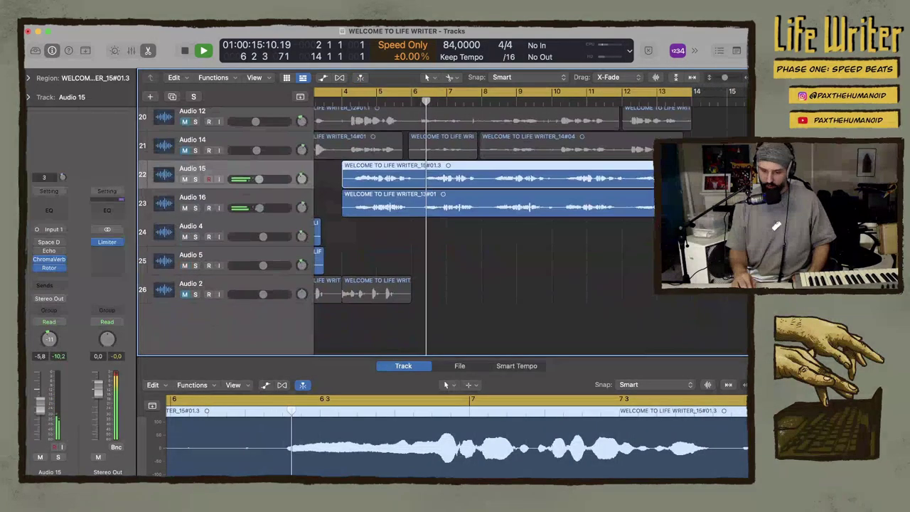
scroll(480, 270, right, 1)
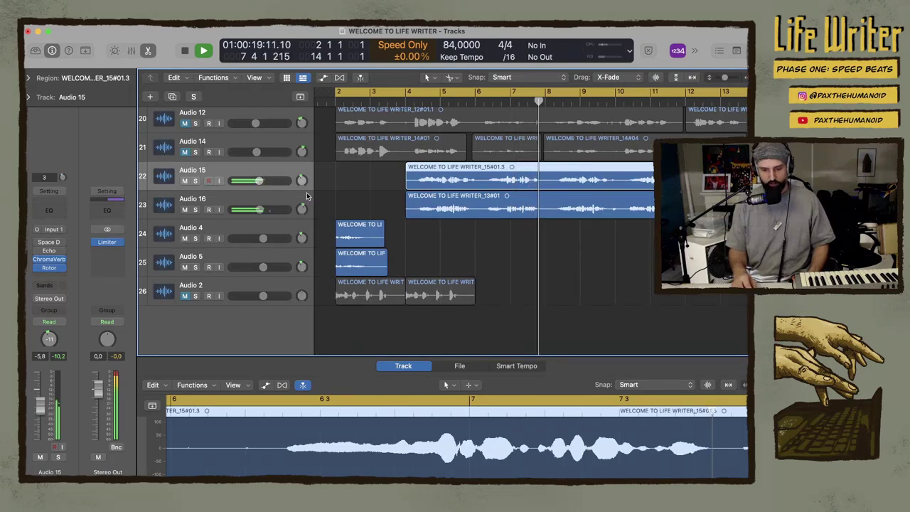
Add a Channel EQ to Audio 15, boost its high shelf by 2.6 dB at 835 Hz, lower the low shelf, and close the window
click(276, 199)
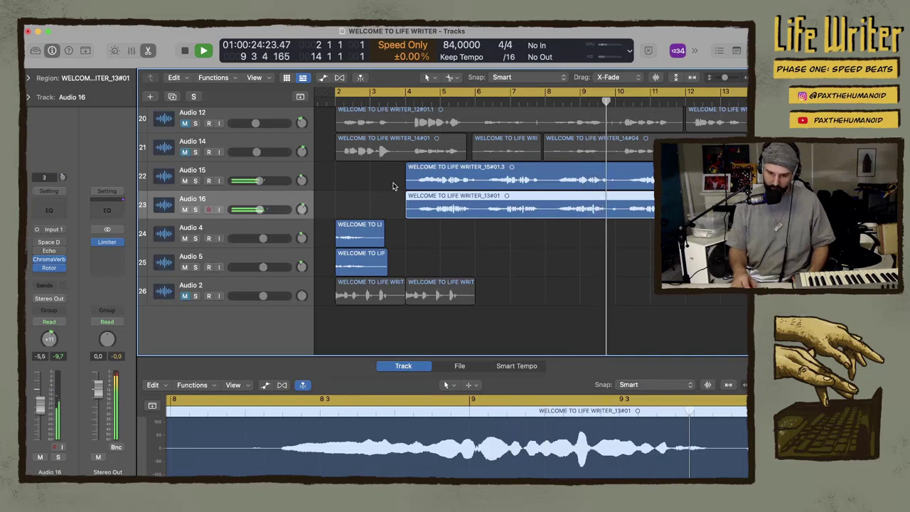
click(284, 184)
click(49, 211)
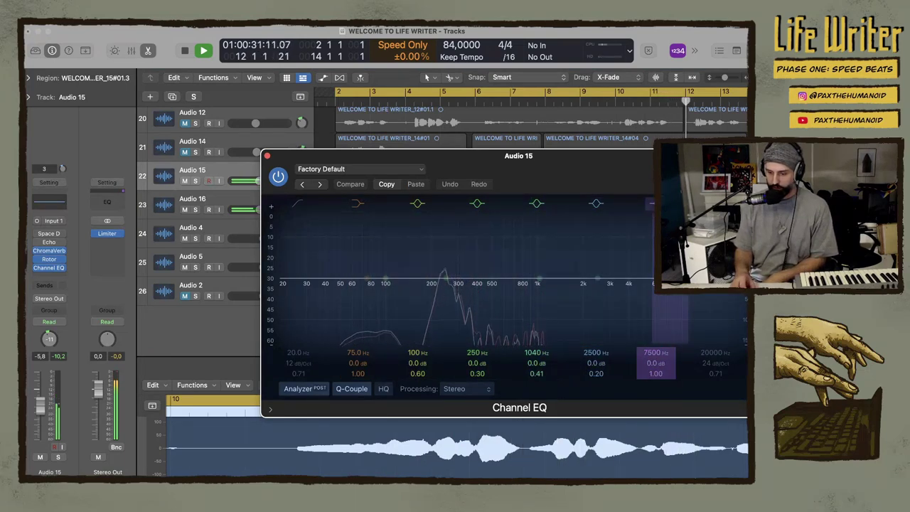
drag(671, 279, 528, 264)
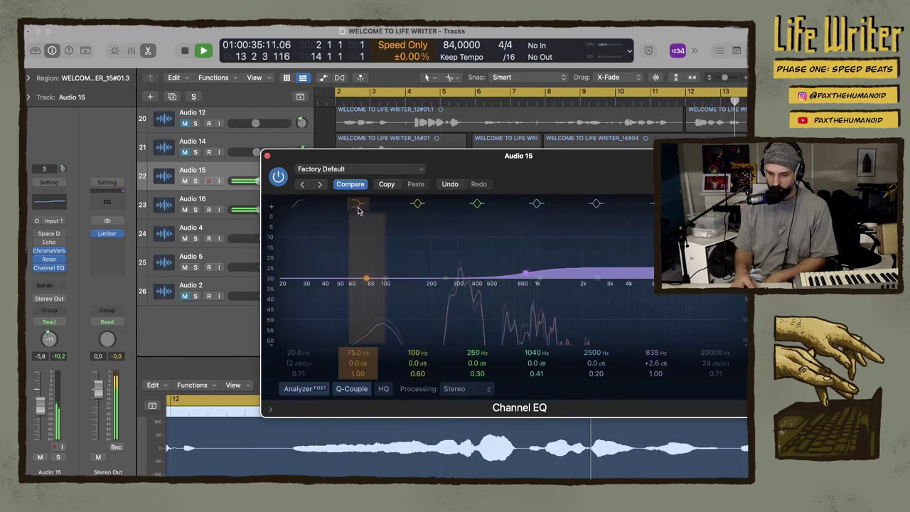
drag(358, 210, 478, 294)
click(268, 155)
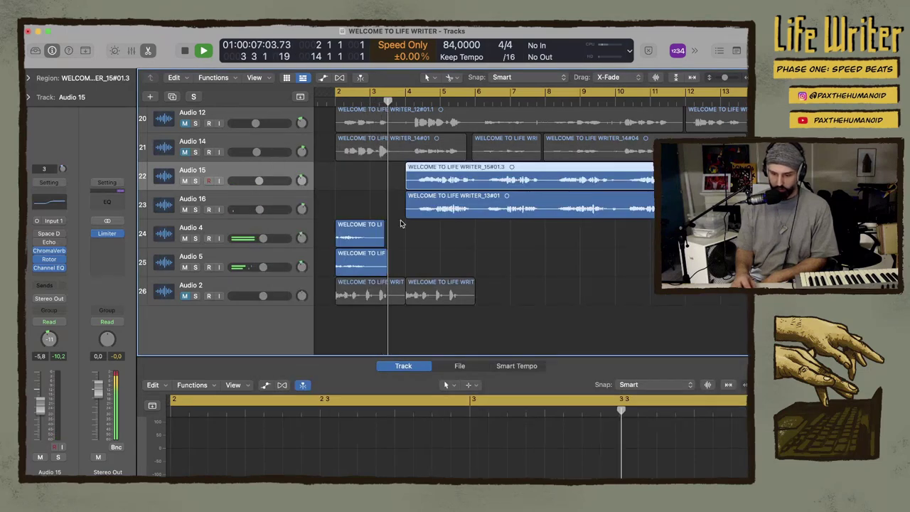
Split the Audio 12 and Audio 14 regions at bar 4 and move their opening two-bar parts onto Audio 15 and Audio 16
scroll(415, 225, up, 3)
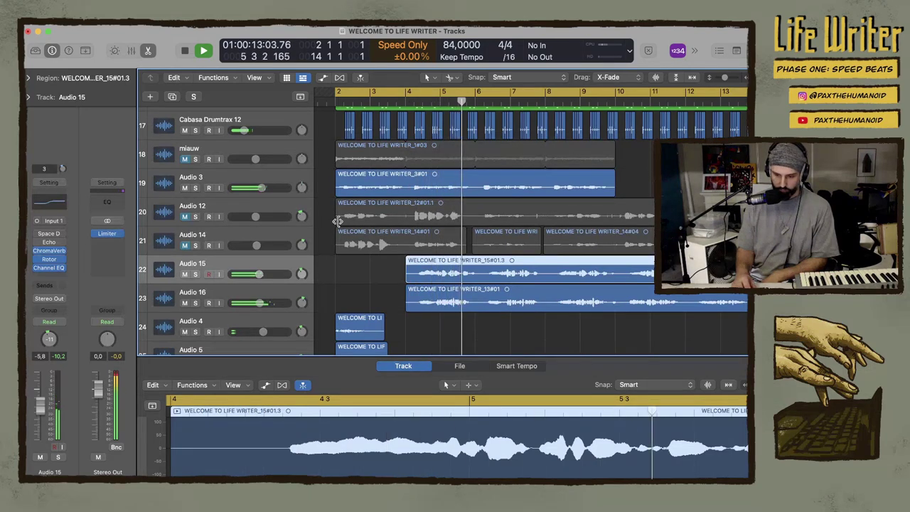
right_click(397, 219)
key(Escape)
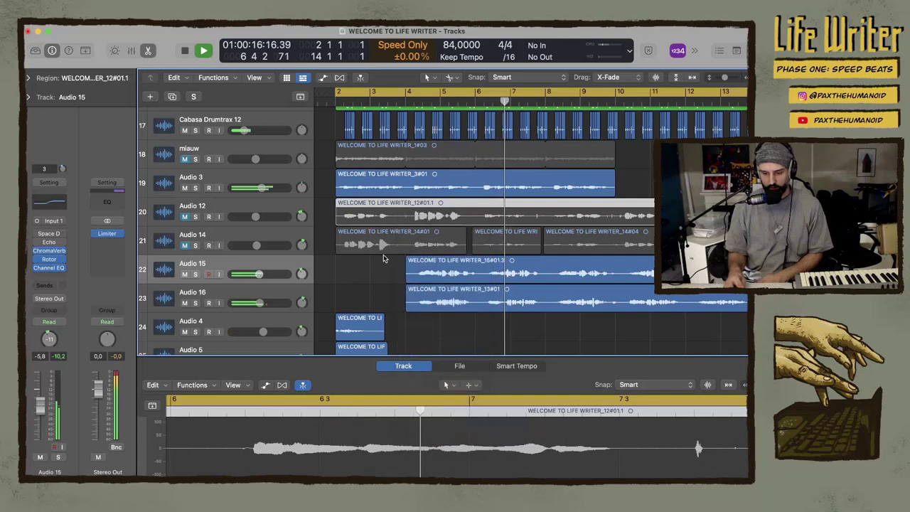
click(407, 217)
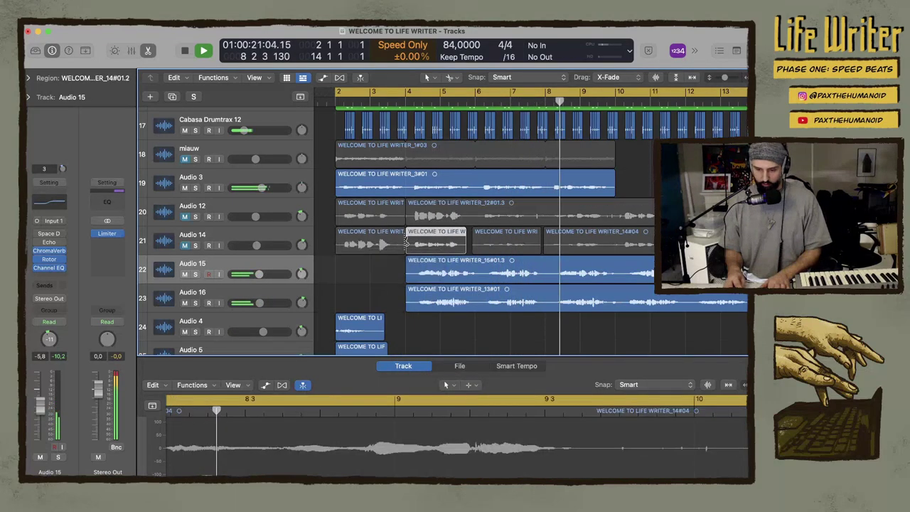
click(405, 242)
shift+click(370, 212)
drag(370, 212, 369, 268)
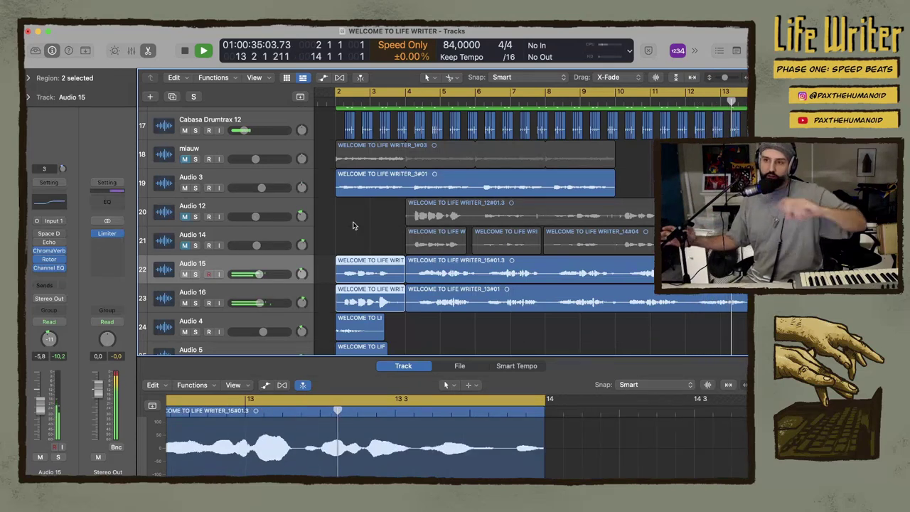
Split the long regions on Audio 15 and Audio 16 around bars 6, 8, 10 and 12
key(shift+space)
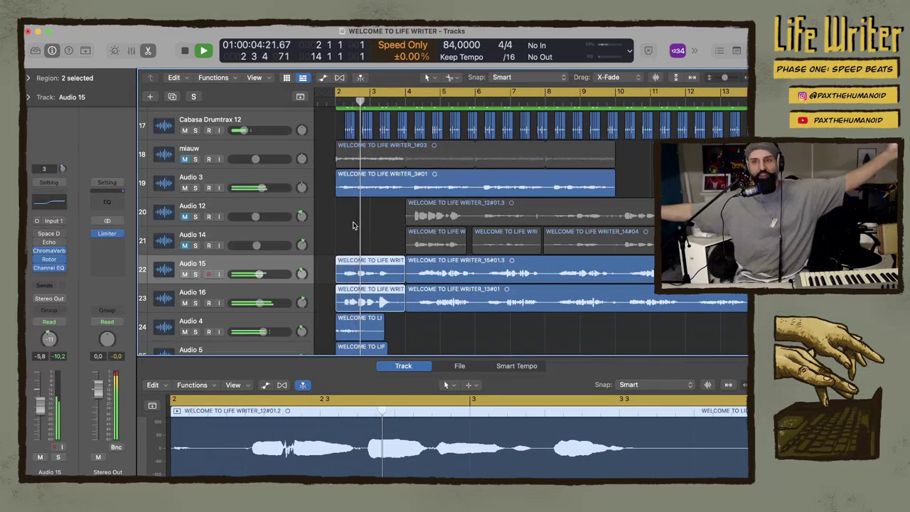
right_click(481, 272)
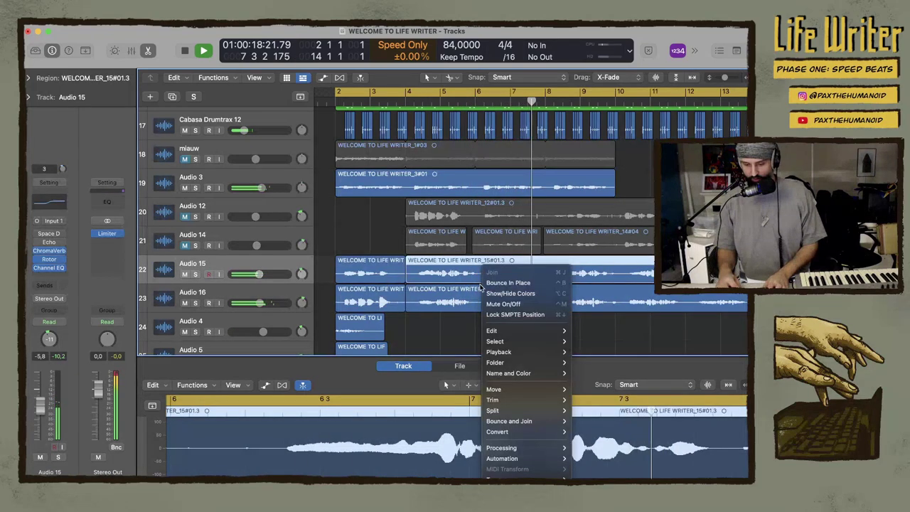
click(476, 339)
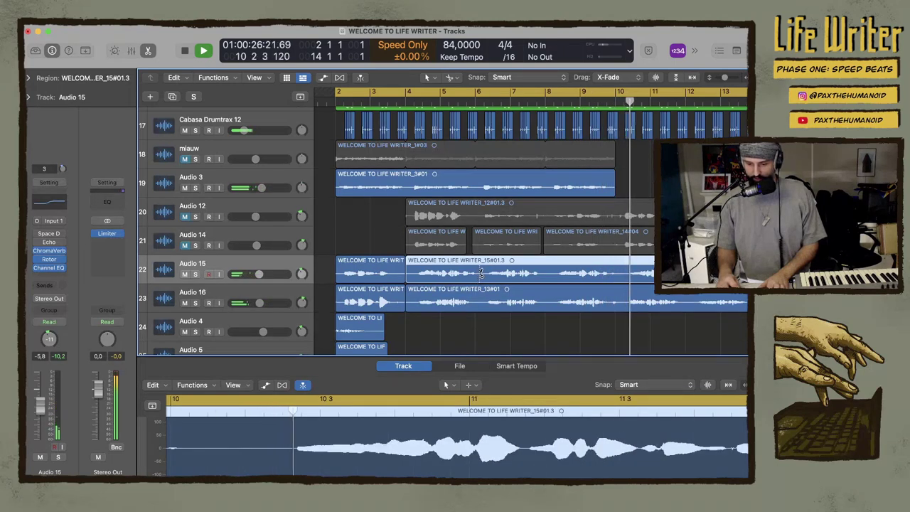
click(480, 272)
click(481, 302)
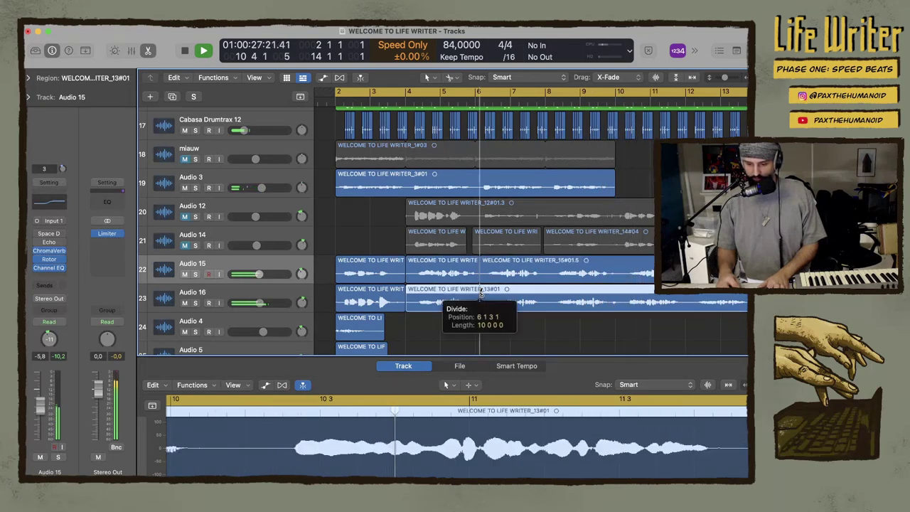
click(545, 272)
click(546, 303)
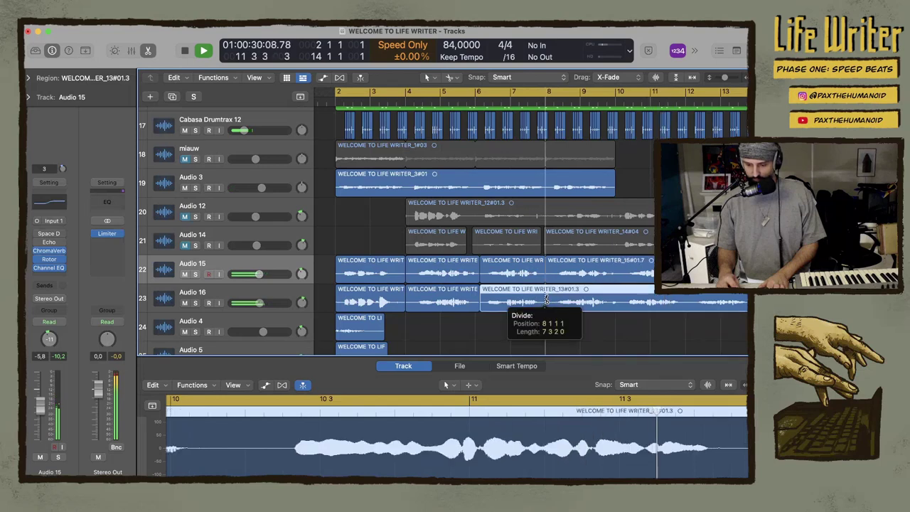
click(622, 272)
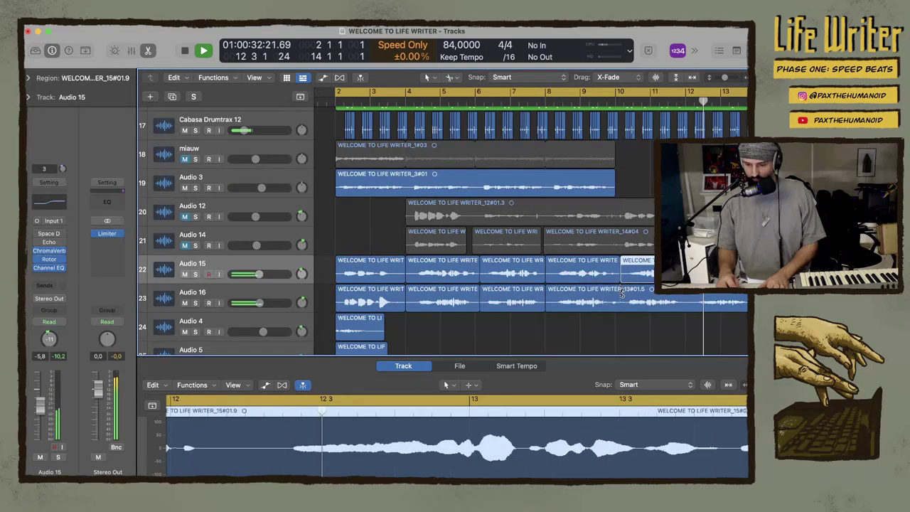
click(621, 298)
click(692, 272)
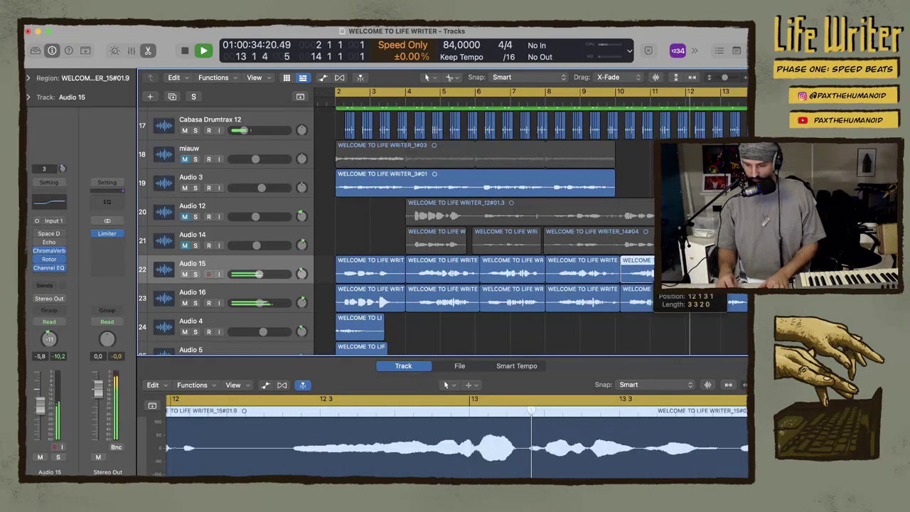
click(692, 299)
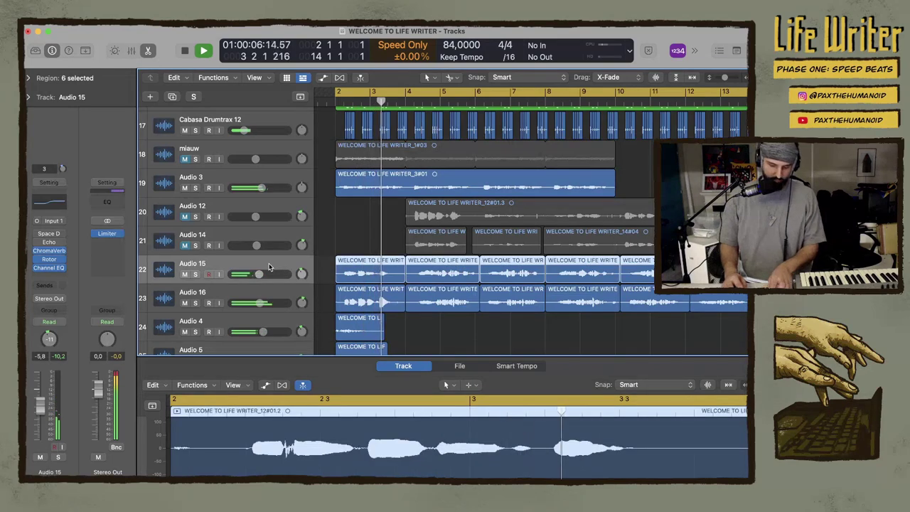
Create a new track with Audio 15's settings and move all Audio 15 regions from bar 4 onward onto it
key(super+d)
click(359, 263)
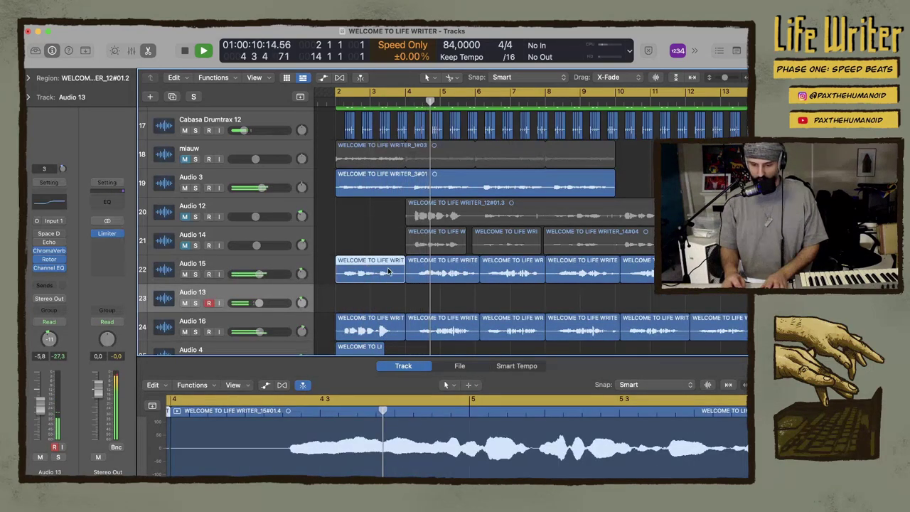
drag(441, 268, 442, 297)
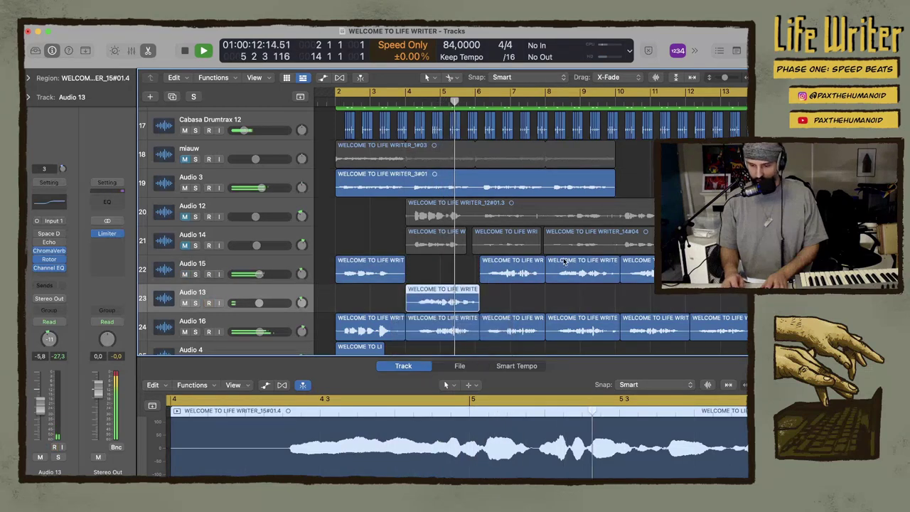
drag(571, 267, 571, 297)
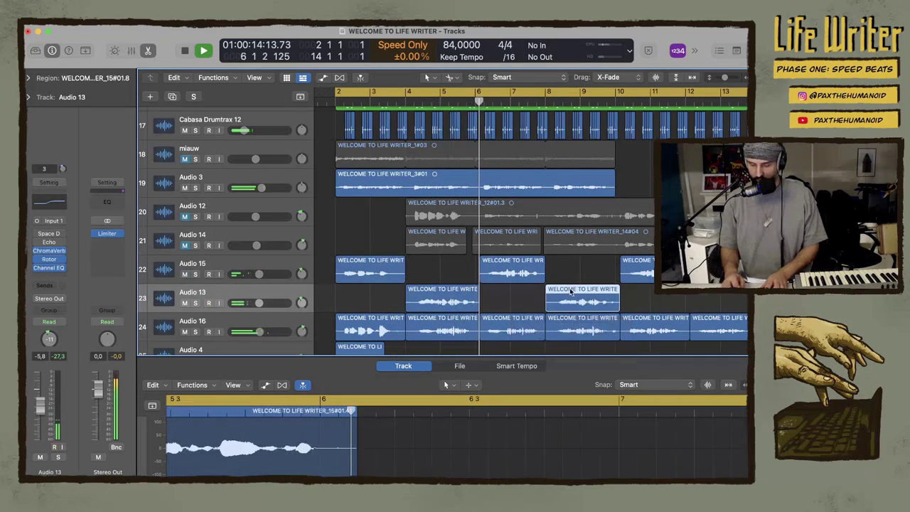
click(519, 276)
drag(519, 276, 520, 305)
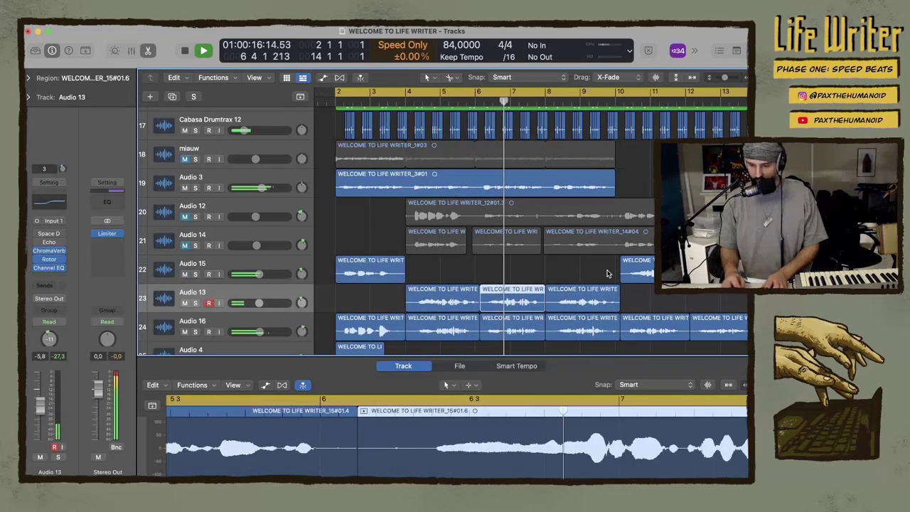
drag(669, 268, 669, 298)
click(503, 300)
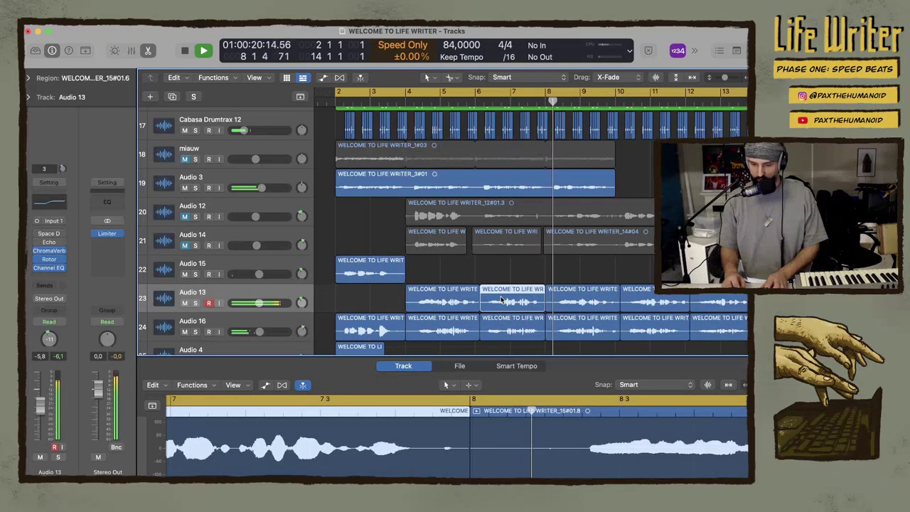
Switch the secondary tool to Mute and mute the regions on Audio 13 starting around bars 6 and 10
click(449, 77)
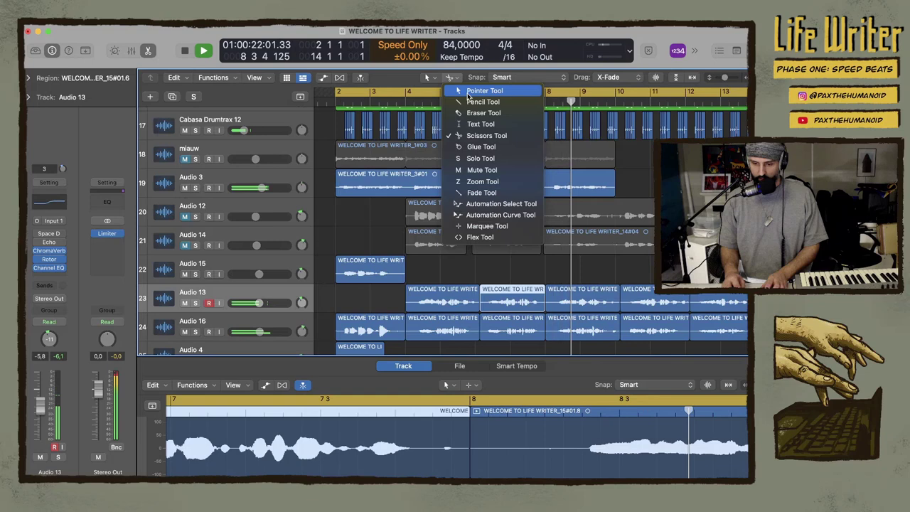
click(477, 170)
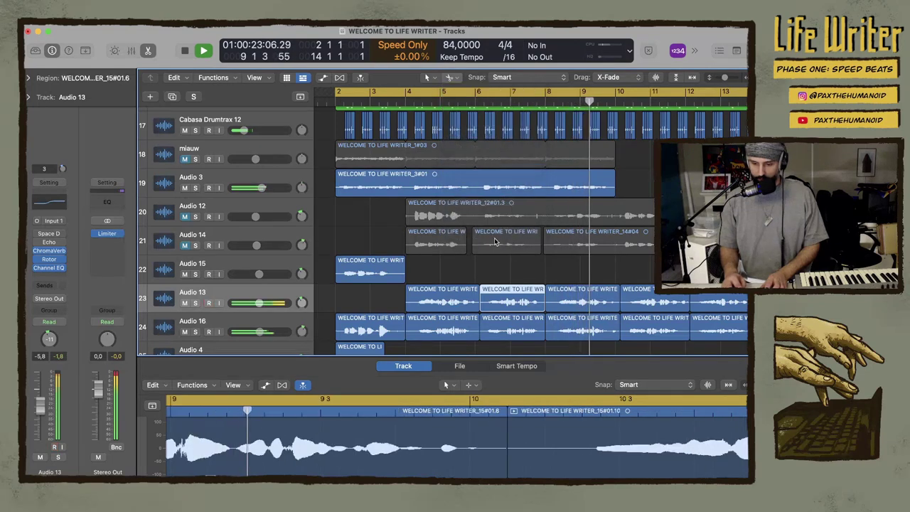
right_click(506, 302)
click(535, 299)
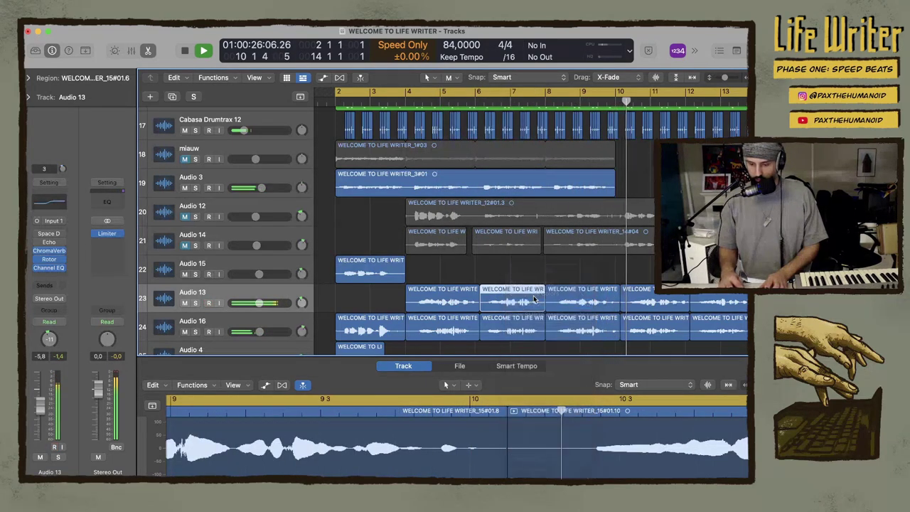
super+click(535, 299)
right_click(644, 302)
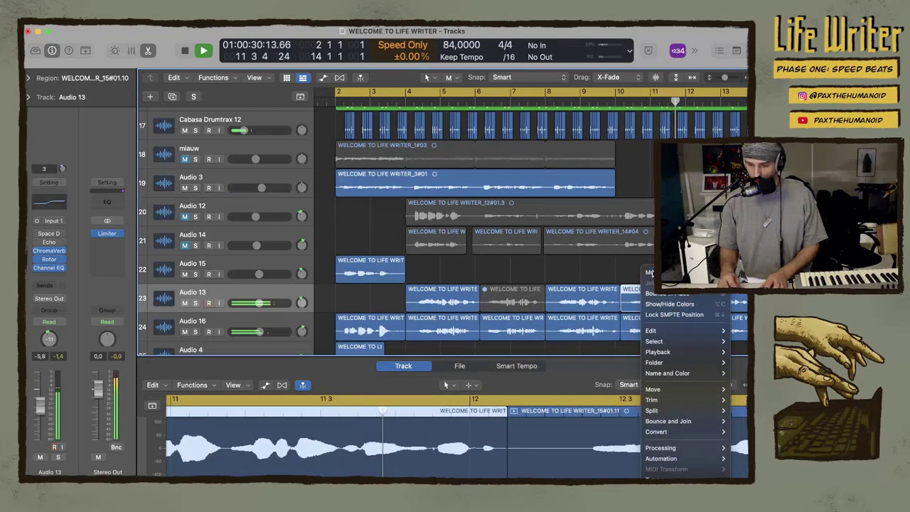
click(650, 273)
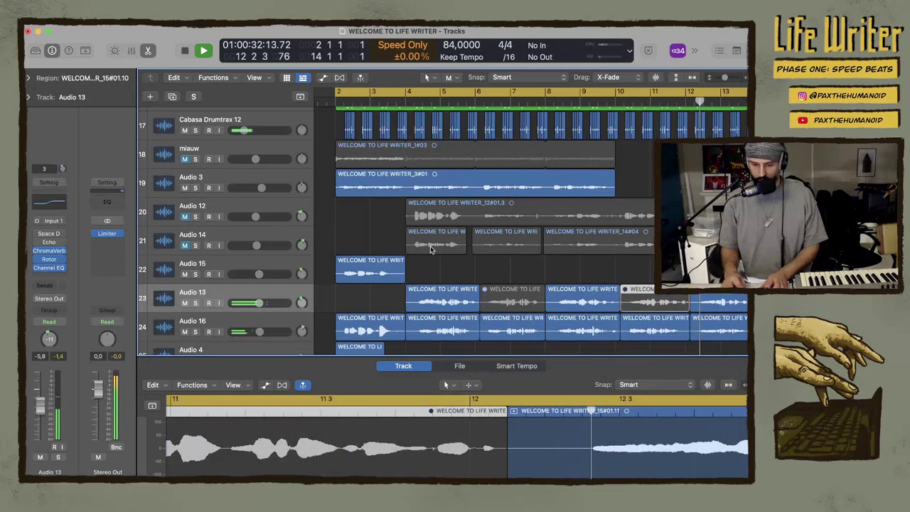
Switch the secondary tool back to Scissors and split the Audio 12 region at 5 4 3 1, around bar 8, and at 9 4 3 1
right_click(474, 214)
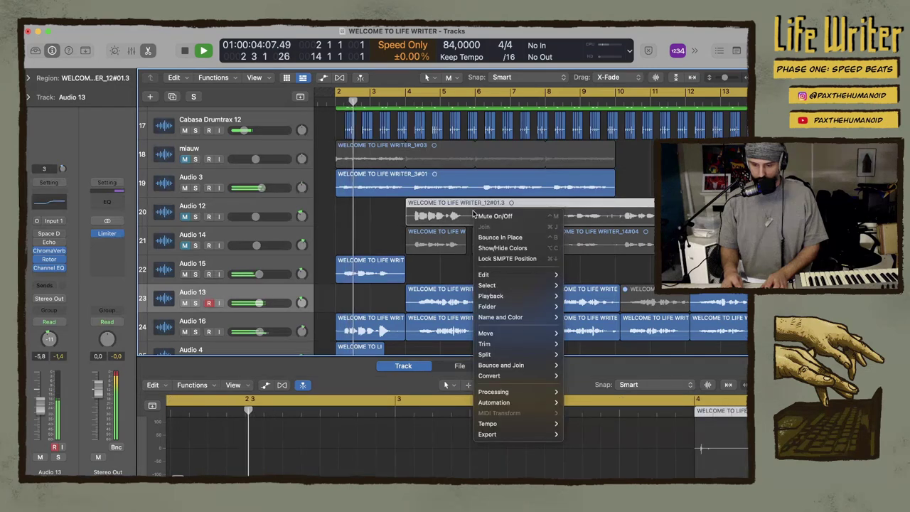
click(472, 217)
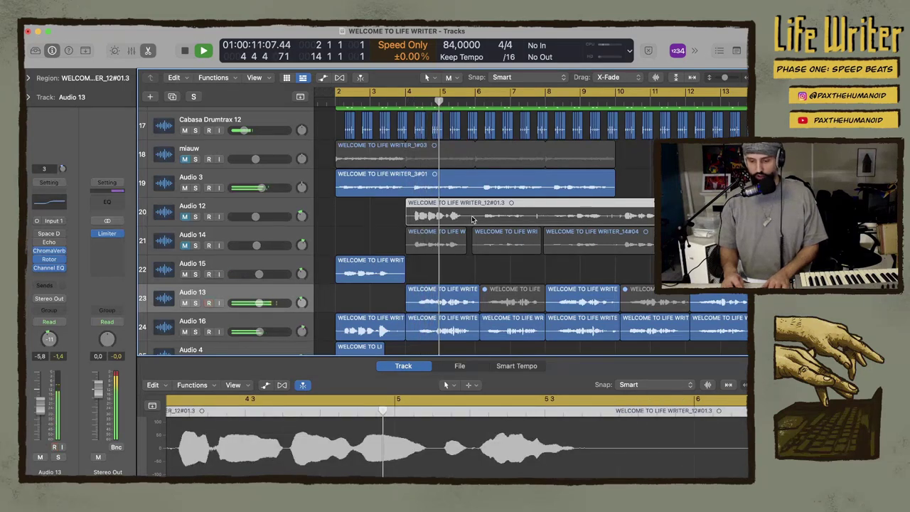
click(450, 77)
click(486, 135)
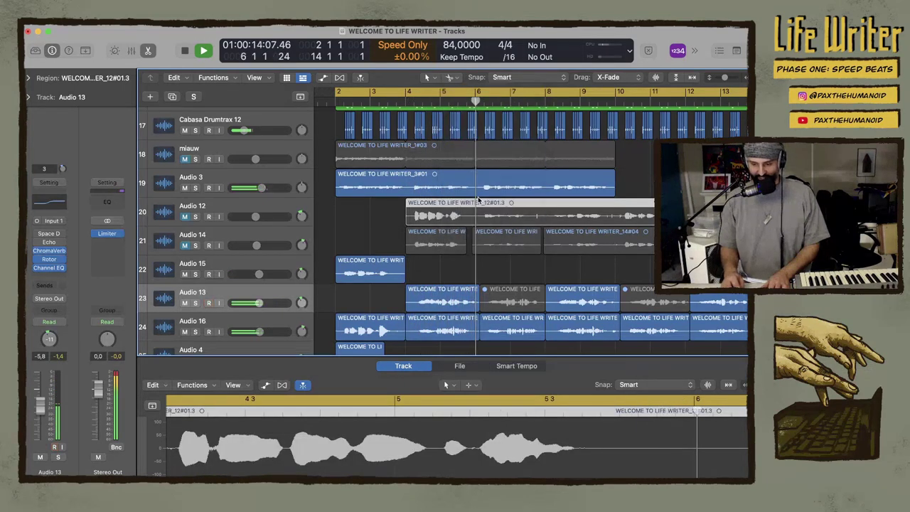
right_click(475, 226)
click(467, 221)
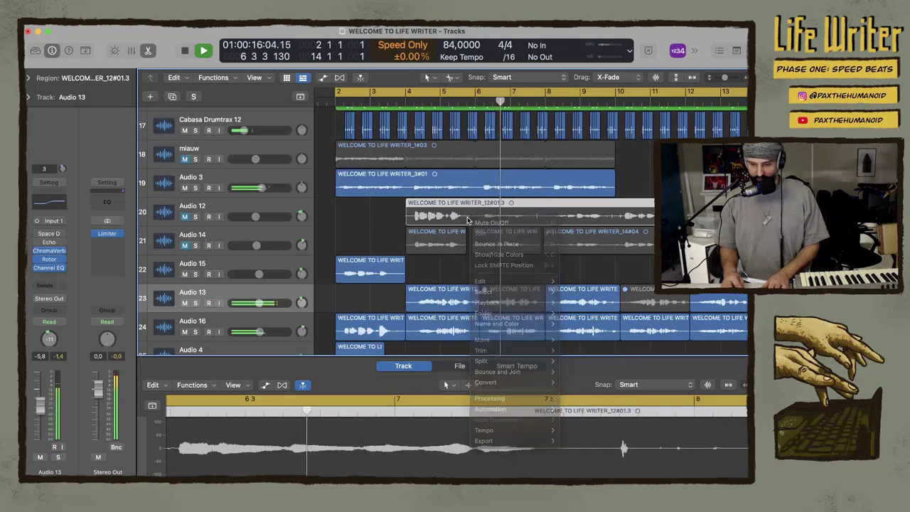
click(467, 221)
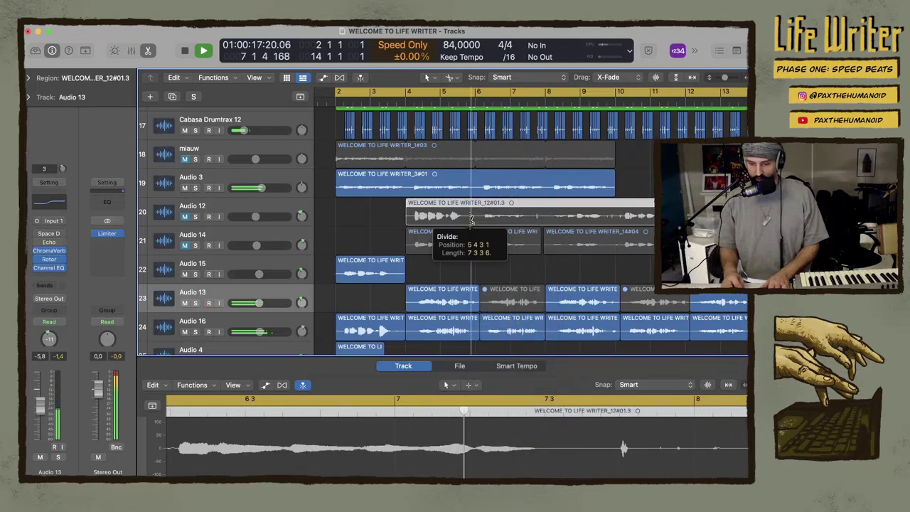
click(545, 220)
click(615, 217)
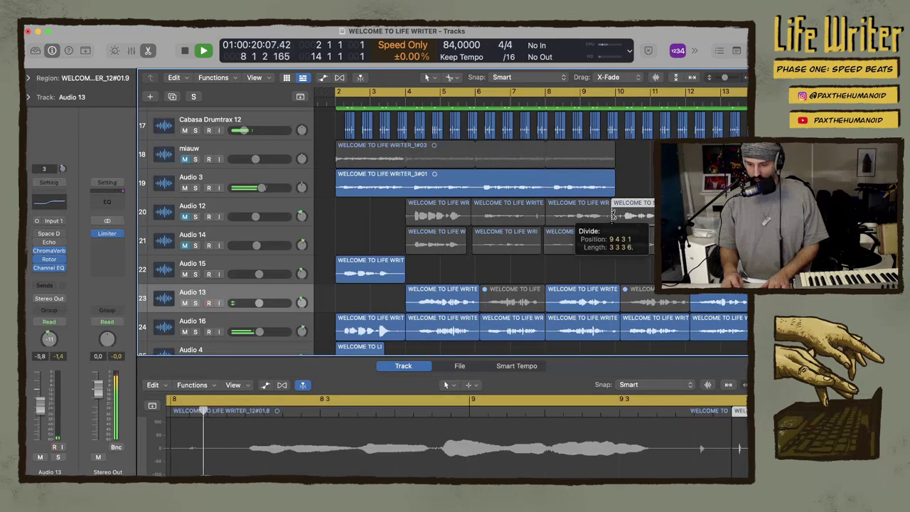
Split the long Audio 14 region just before bar 10 and just before bar 12, undoing the misplaced first cut
click(616, 240)
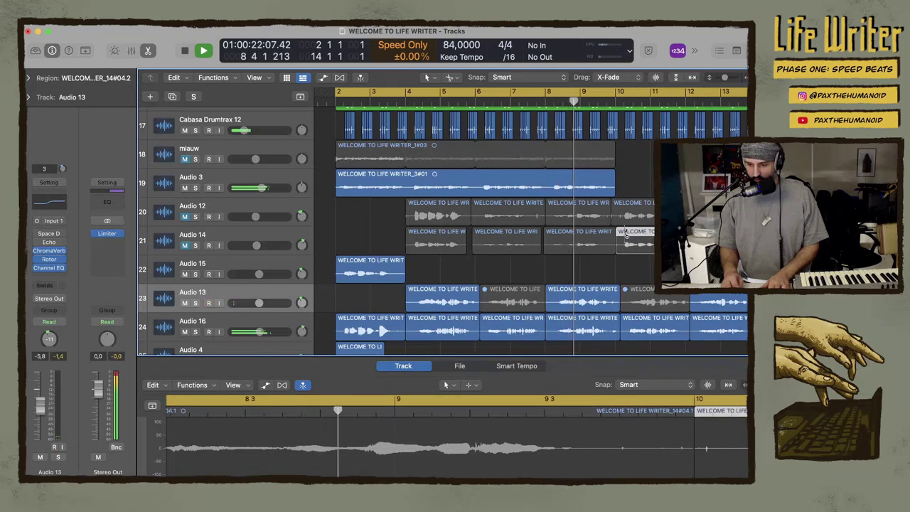
key(super+z)
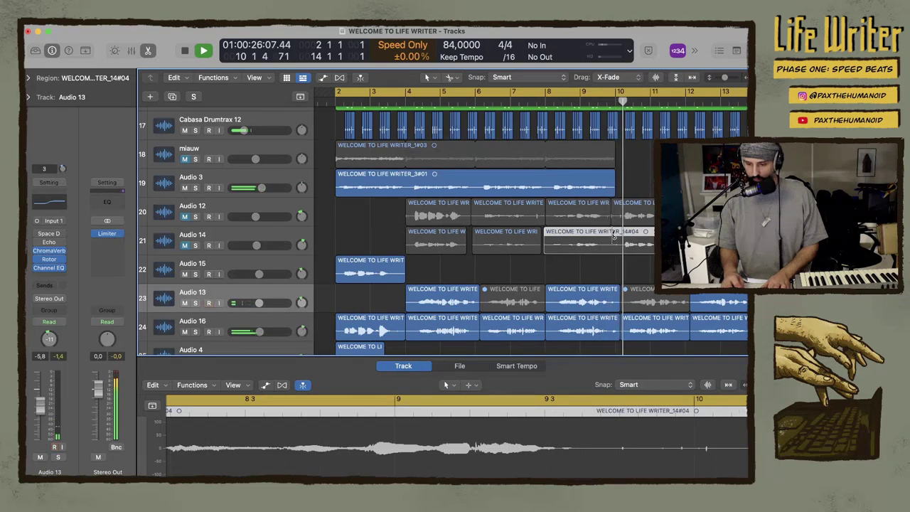
click(612, 237)
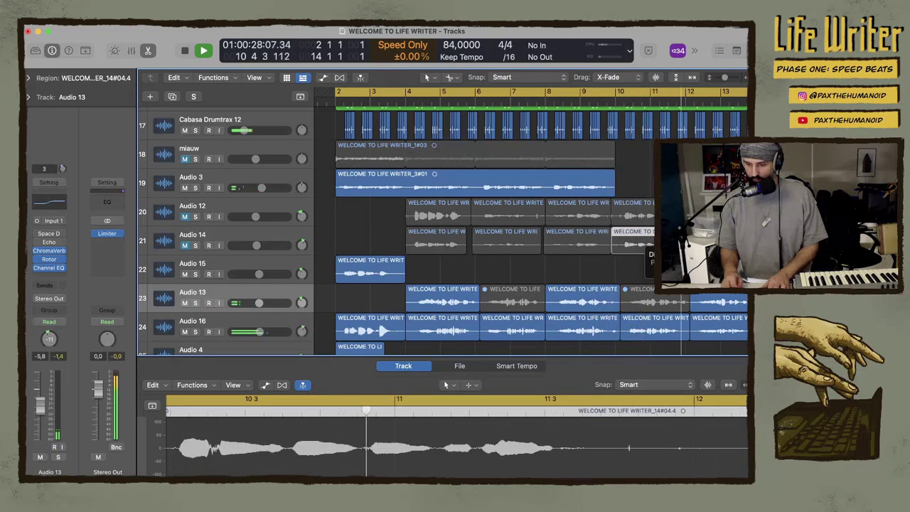
key(super+t)
Create a new track with Audio 16's settings and move all Audio 16 regions from bar 4 onward onto it
scroll(433, 261, down, 1)
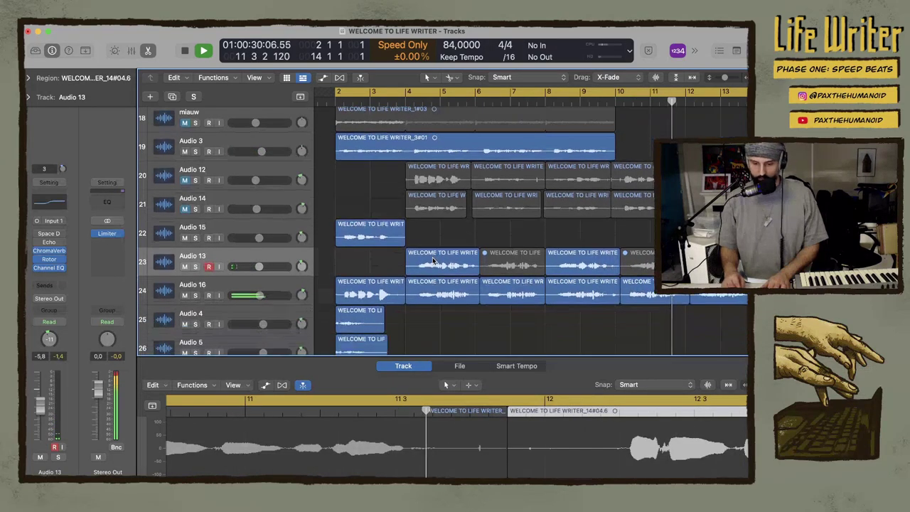
click(251, 288)
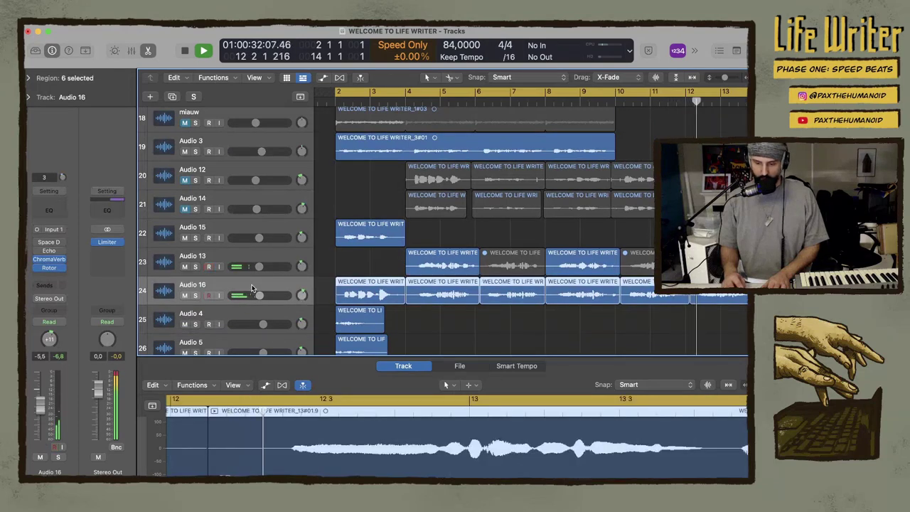
key(super+d)
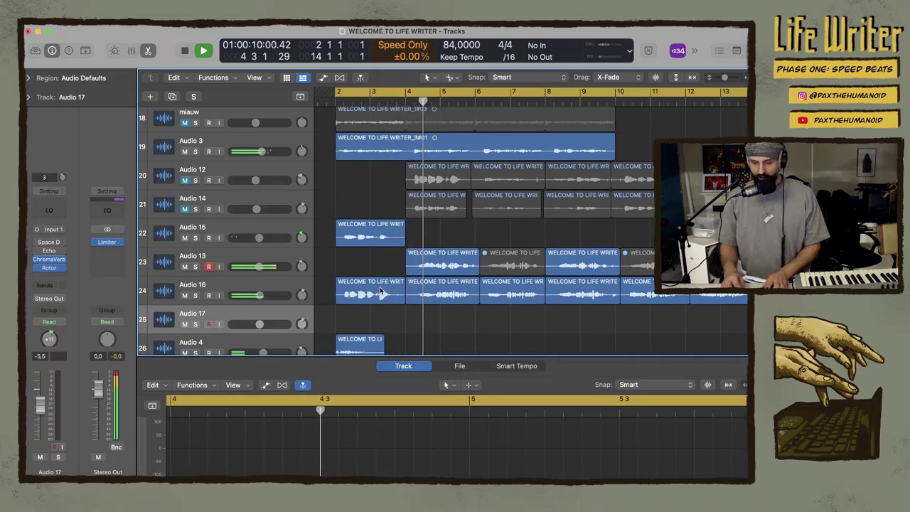
click(270, 282)
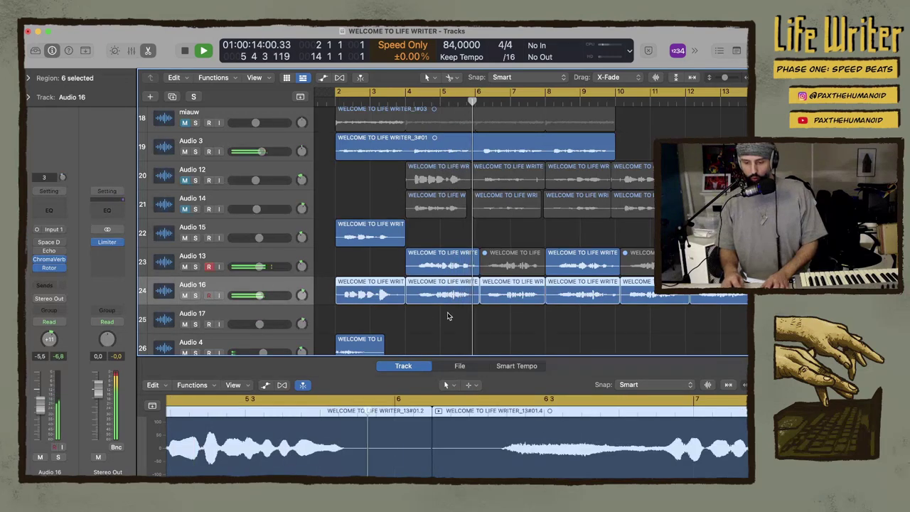
click(534, 299)
key(shift+f)
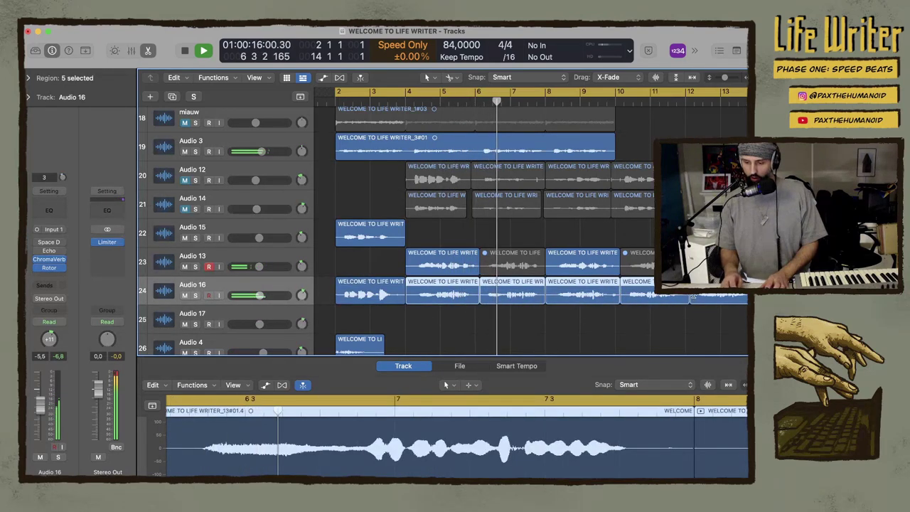
drag(473, 295, 471, 322)
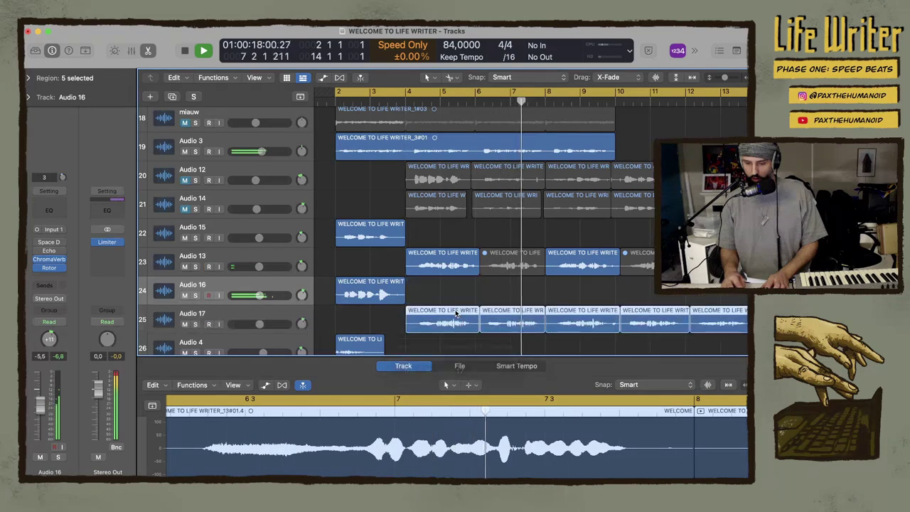
click(471, 300)
Mute the regions on Audio 17 starting around bars 6 and 10
click(498, 318)
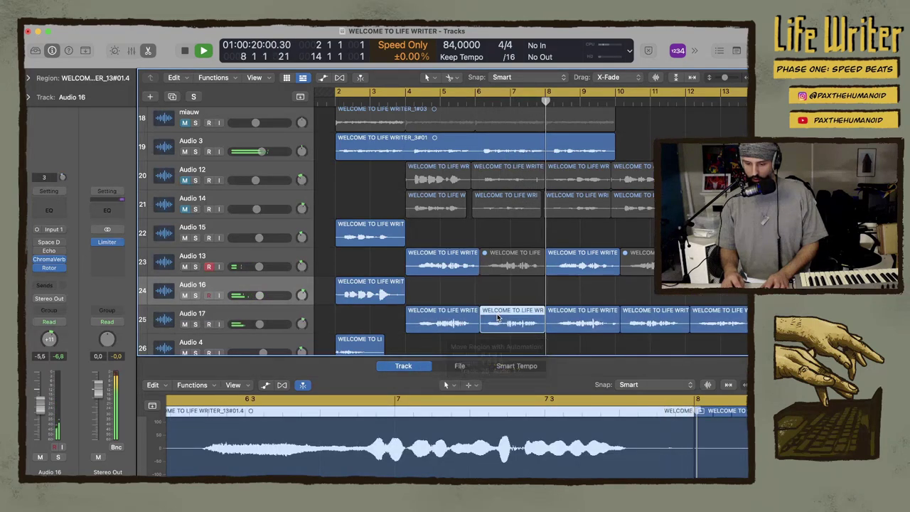
right_click(498, 318)
click(519, 272)
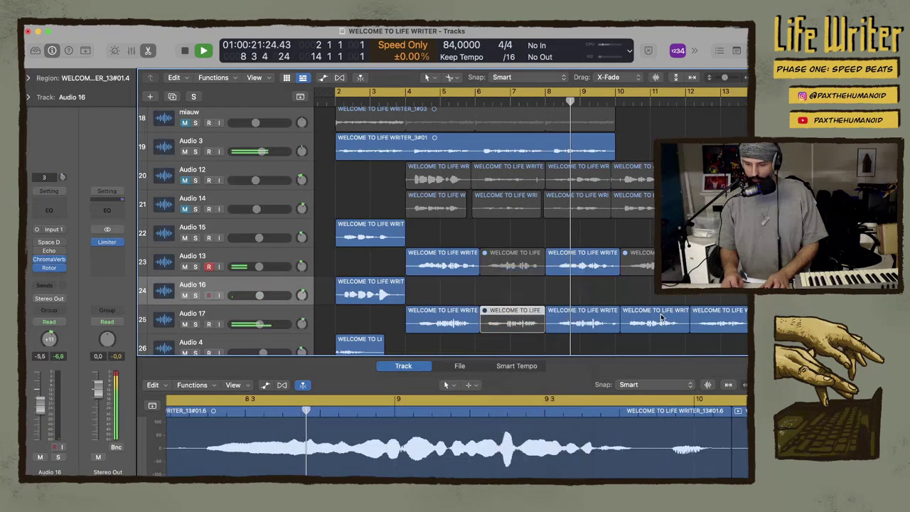
right_click(655, 320)
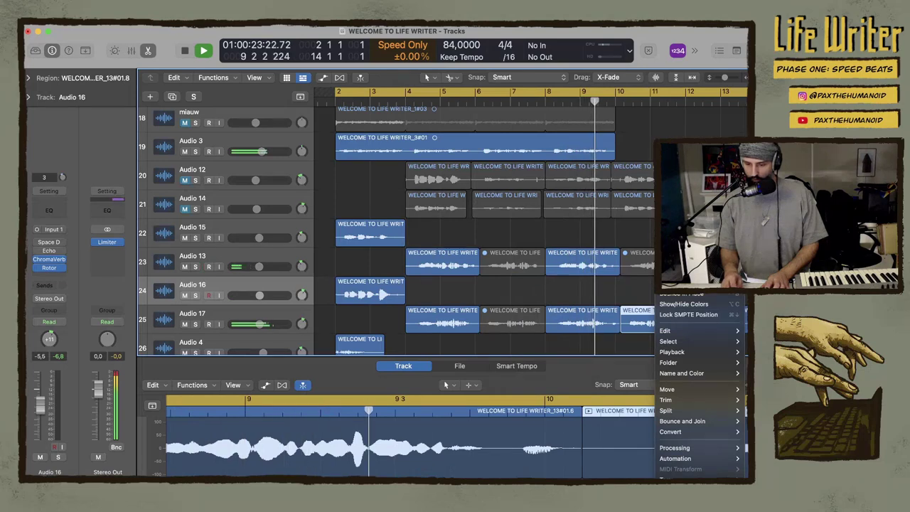
click(676, 273)
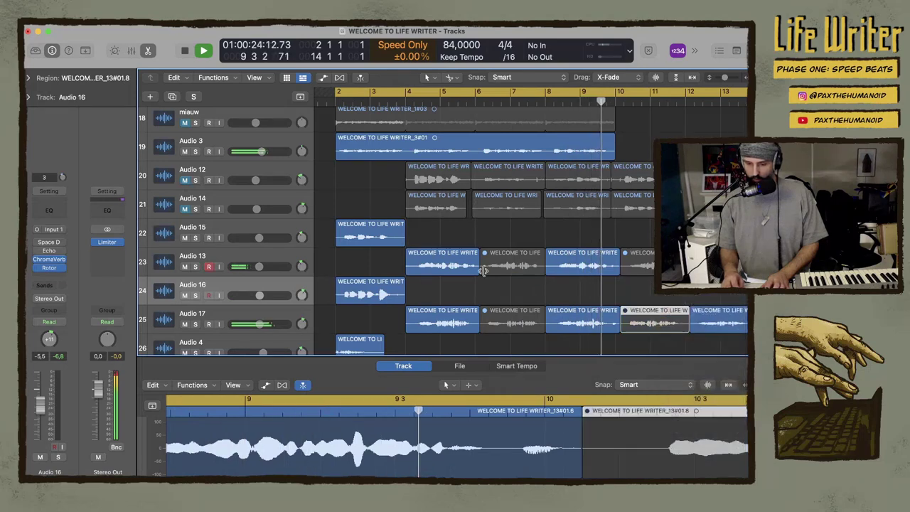
Move the Audio 12 and Audio 14 regions starting around bars 6 and 10 onto Audio 15 and Audio 16 respectively
click(496, 187)
drag(495, 186, 505, 289)
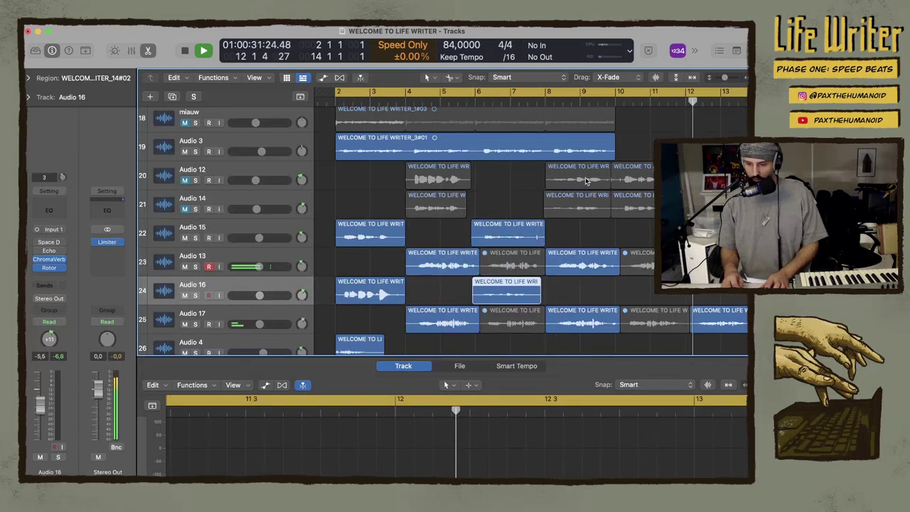
drag(620, 178, 635, 288)
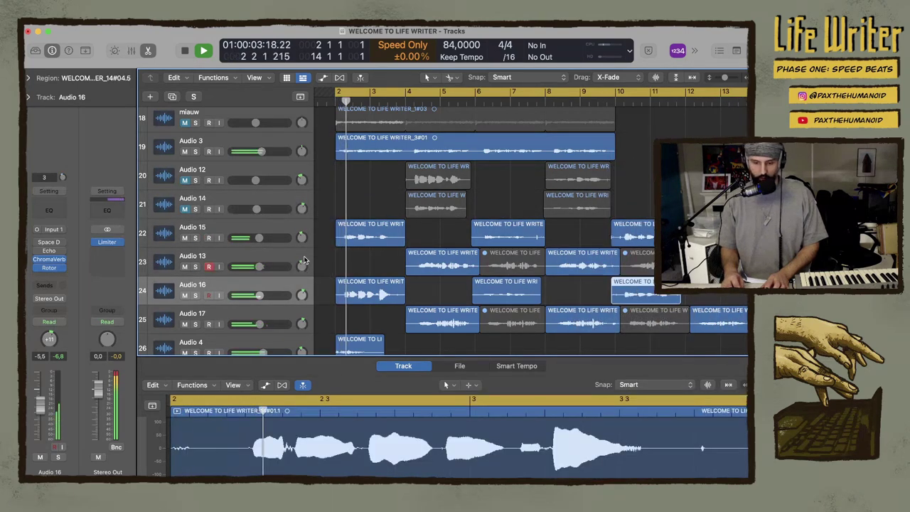
drag(302, 295, 302, 296)
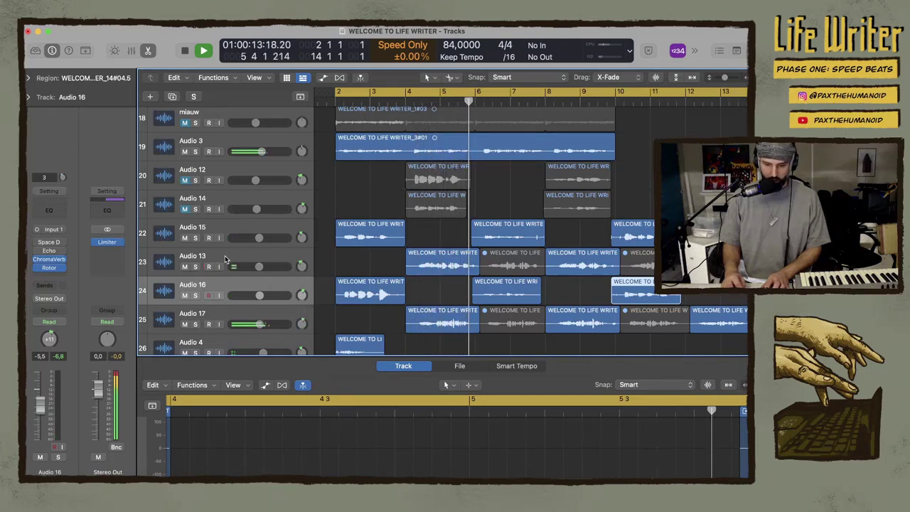
key(space)
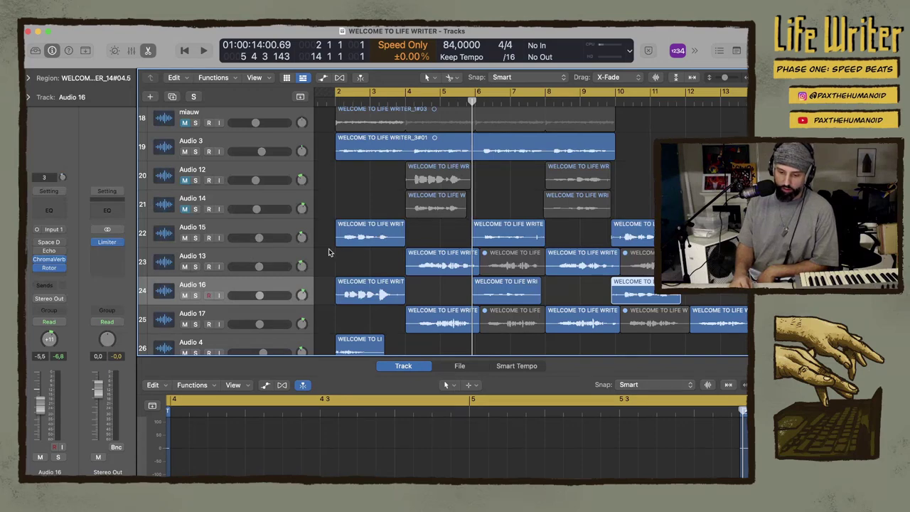
Check the Rotor Cabinet settings on Audio 15 and bypass the Rotor effect on Audio 15 and Audio 13
click(269, 227)
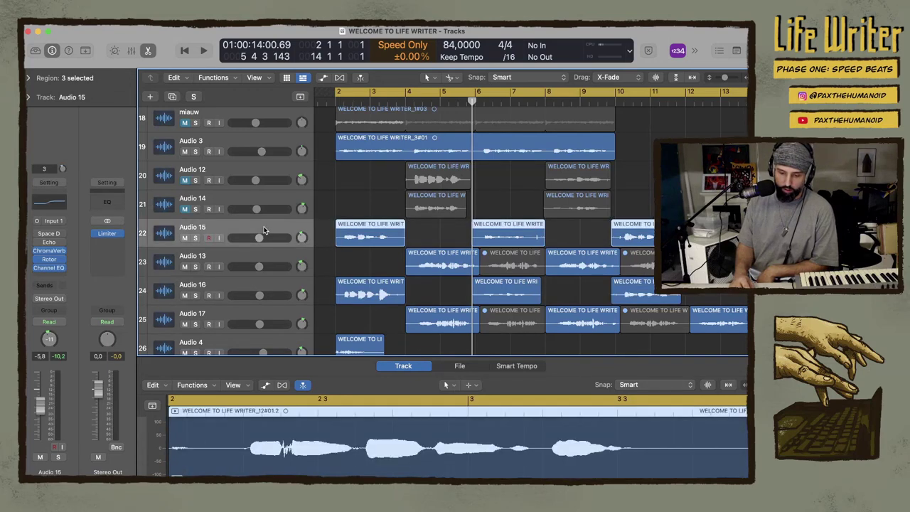
click(49, 261)
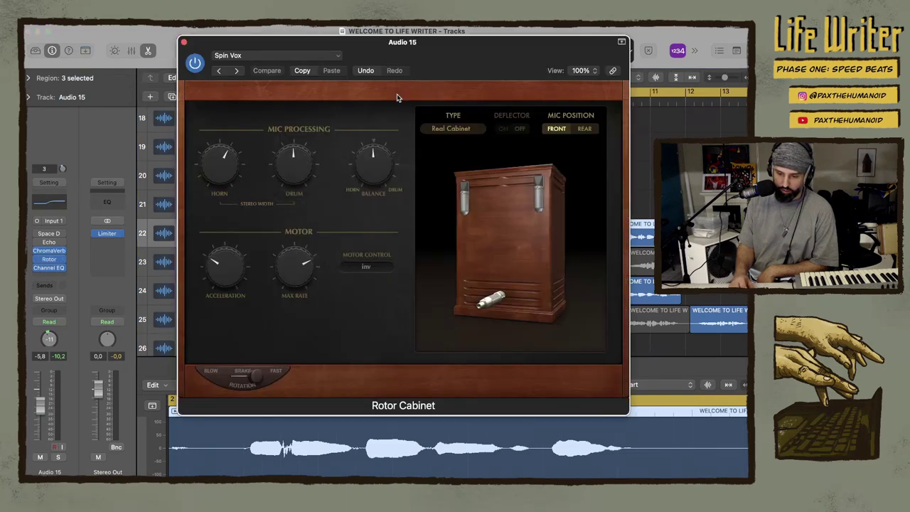
click(579, 71)
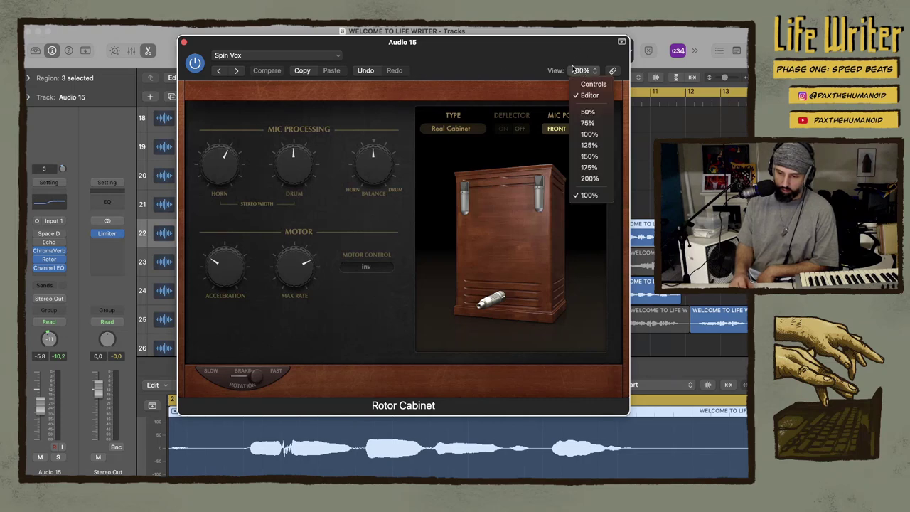
click(576, 69)
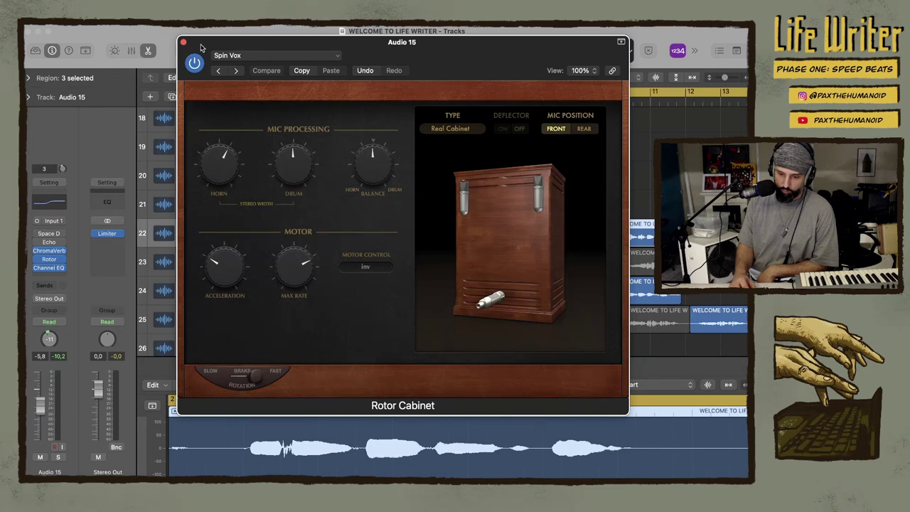
click(182, 42)
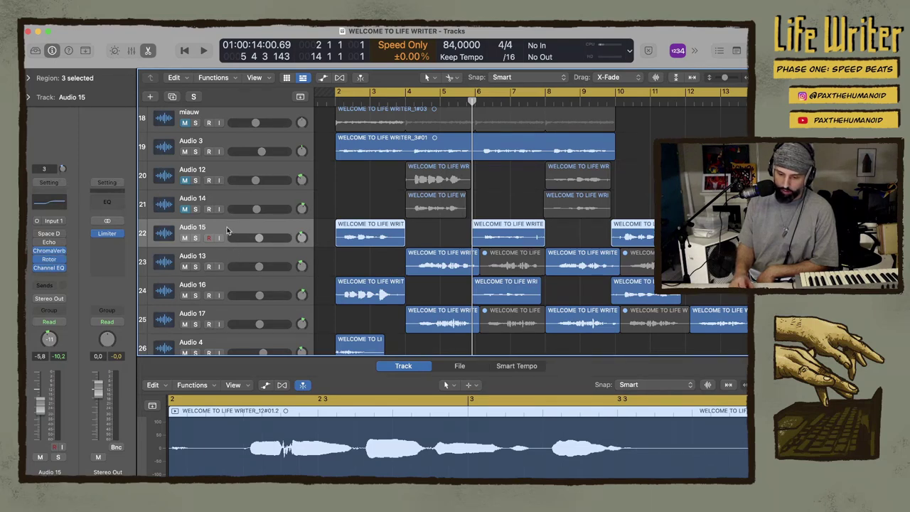
mouse_move(37, 262)
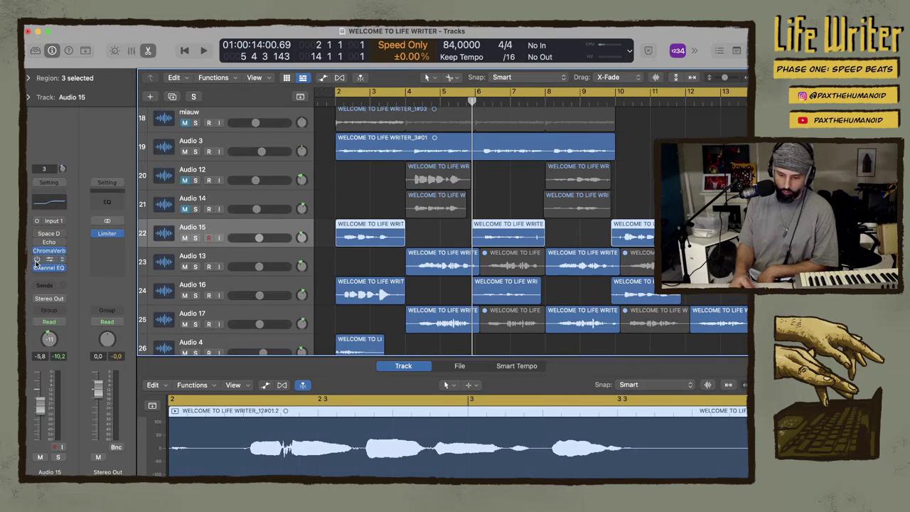
click(229, 258)
mouse_move(39, 260)
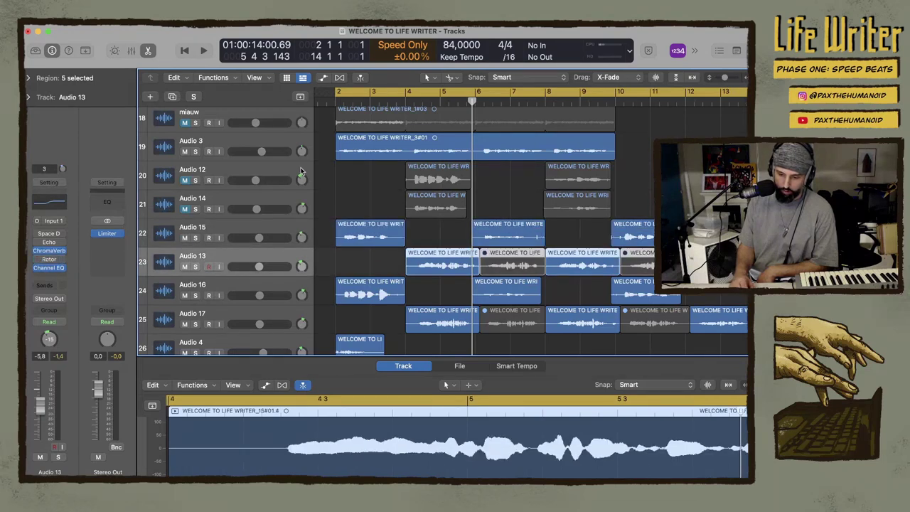
Play back the rearranged vocal section and select the Audio 17 track
key(space)
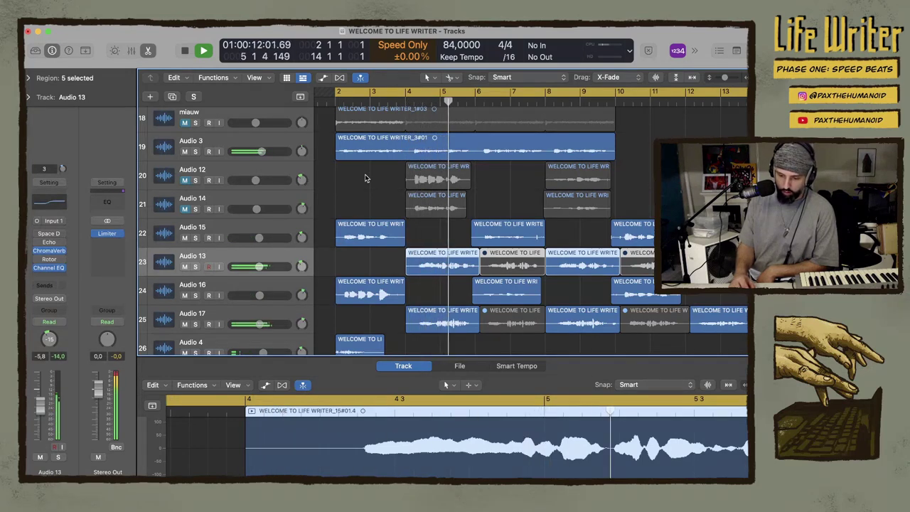
click(263, 319)
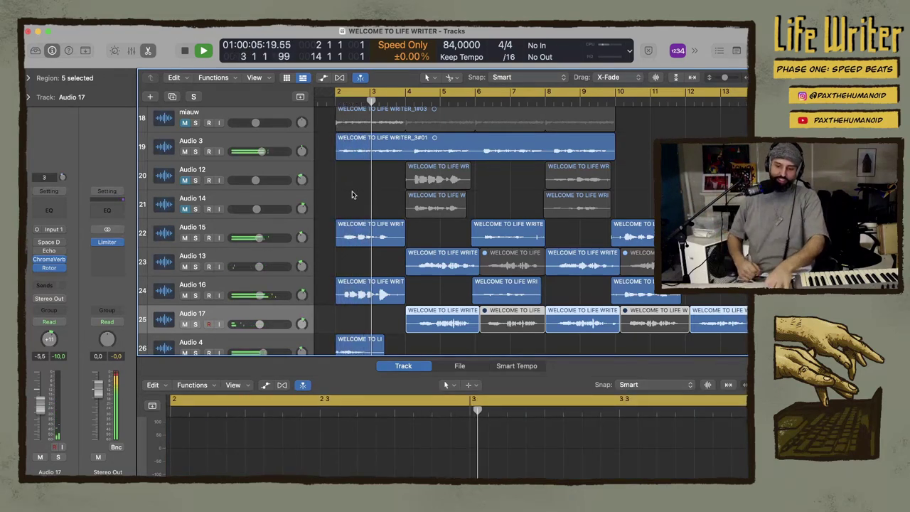
key(space)
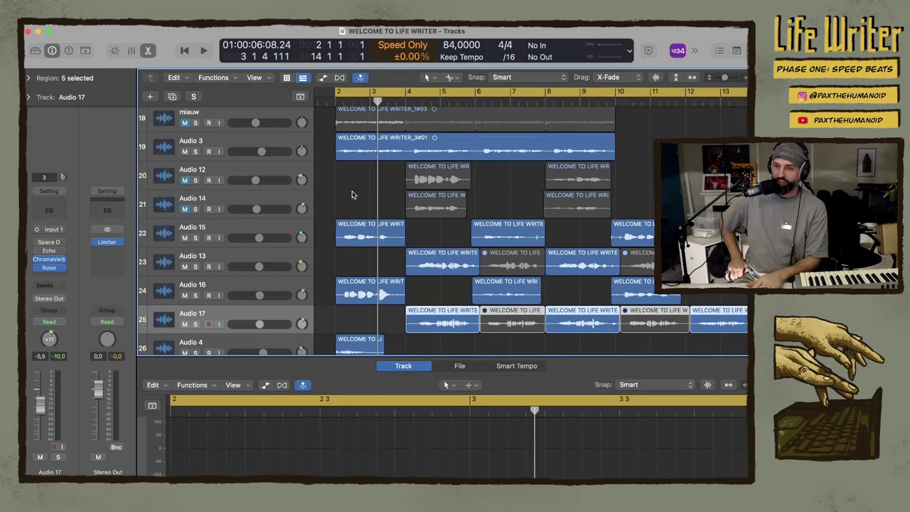
key(space)
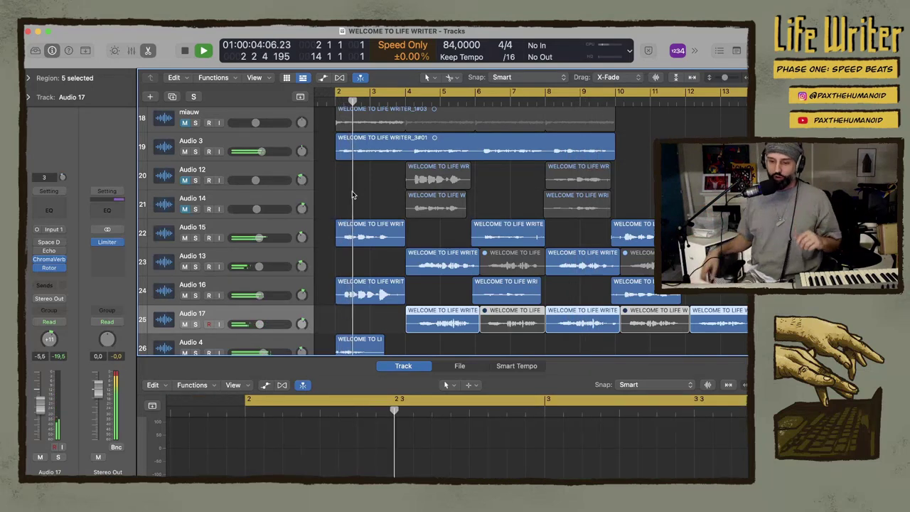
key(space)
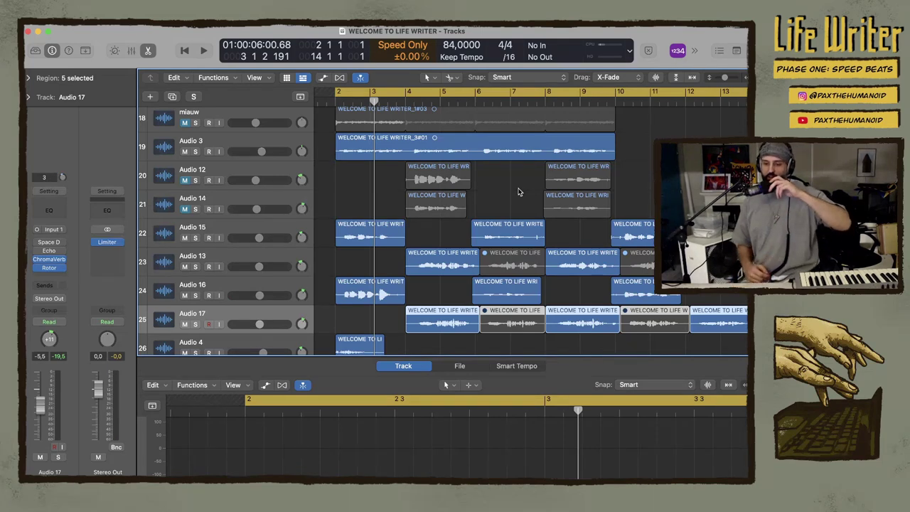
Switch the speed mode to Varispeed (Speed and Pitch) and start playback from the beginning
click(461, 57)
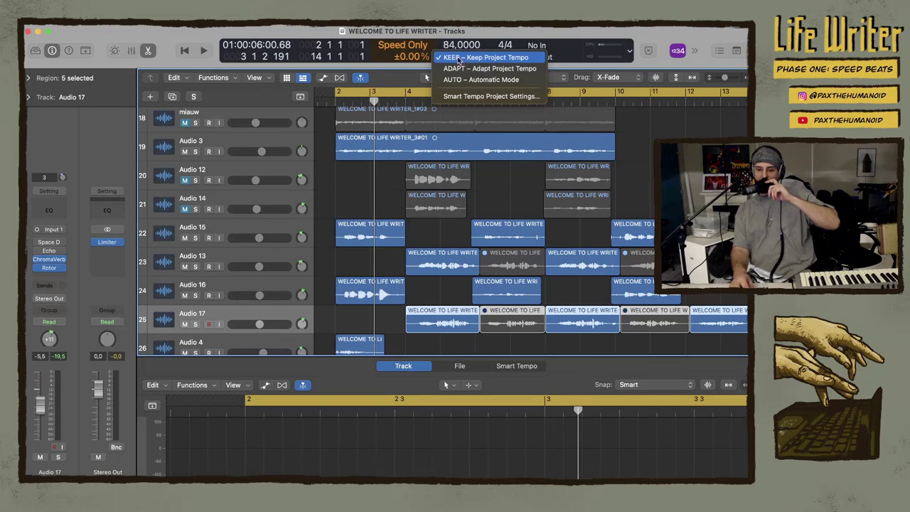
click(393, 185)
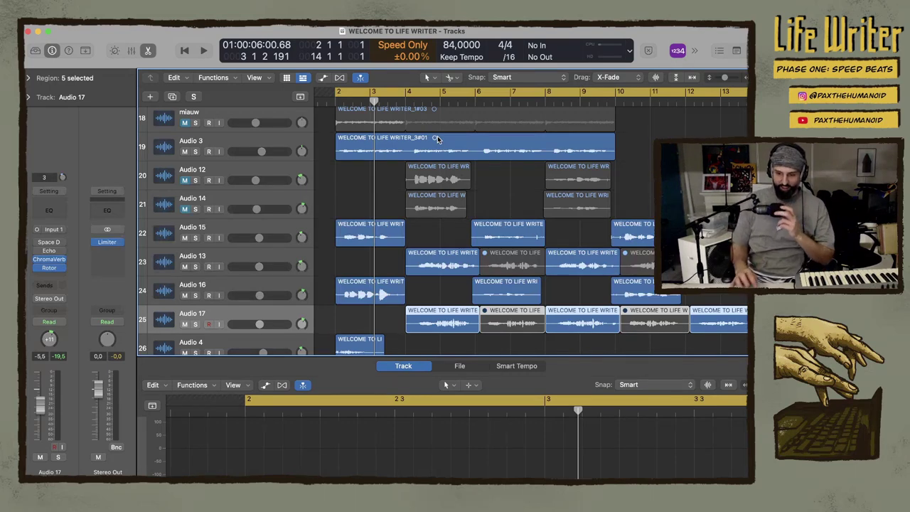
click(400, 47)
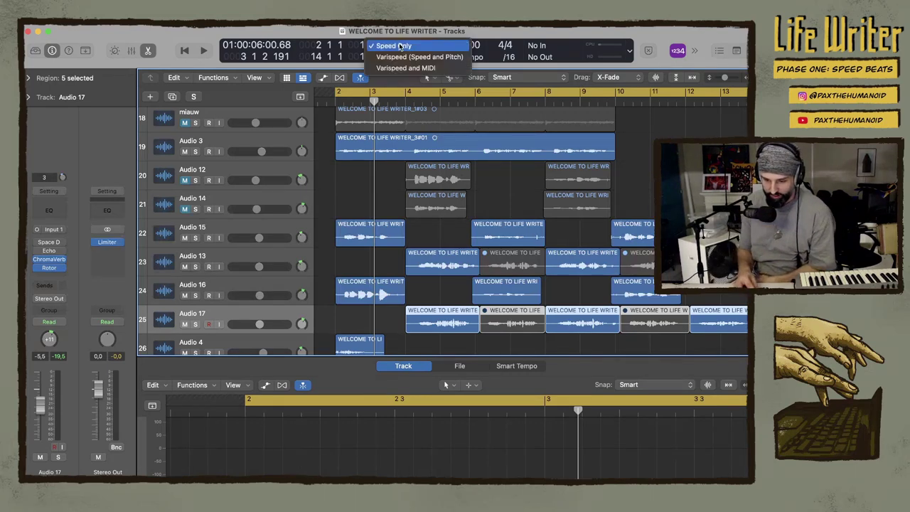
click(411, 57)
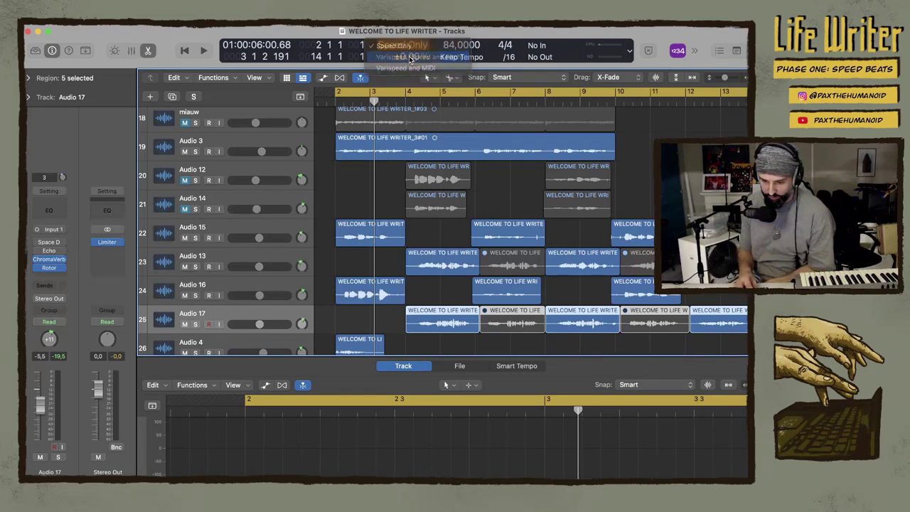
key(Return)
key(space)
Raise the Varispeed amount to +28% and audition the beat from its start
drag(396, 62, 400, 42)
key(Return)
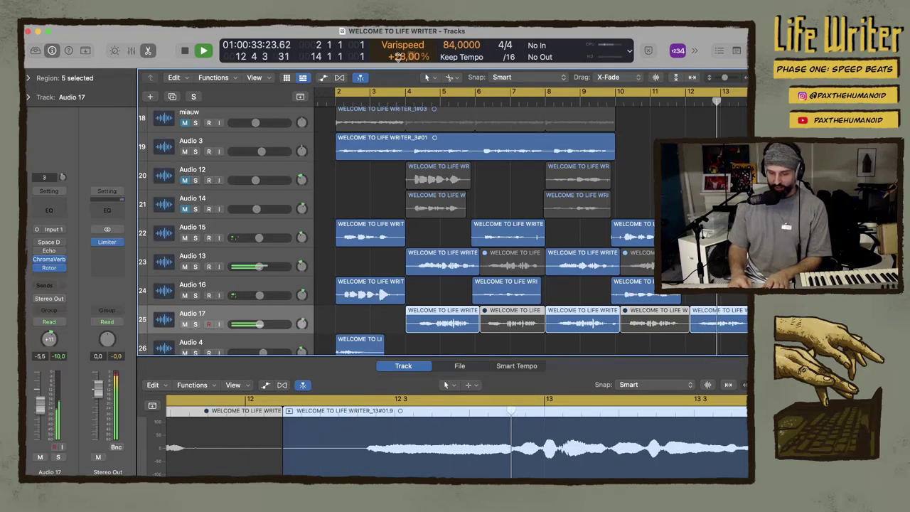
key(space)
Lower the Varispeed amount to +20% and audition the beat again
scroll(402, 59, down, 10)
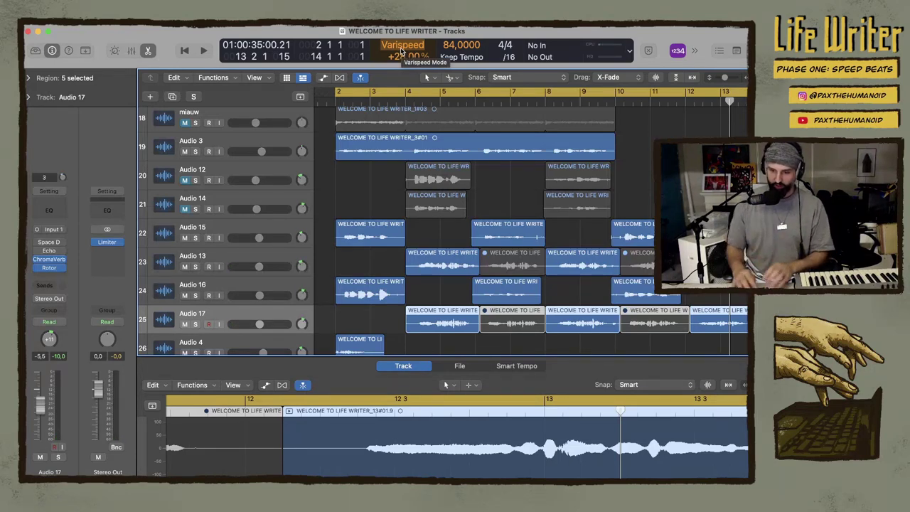
drag(402, 52, 401, 77)
key(space)
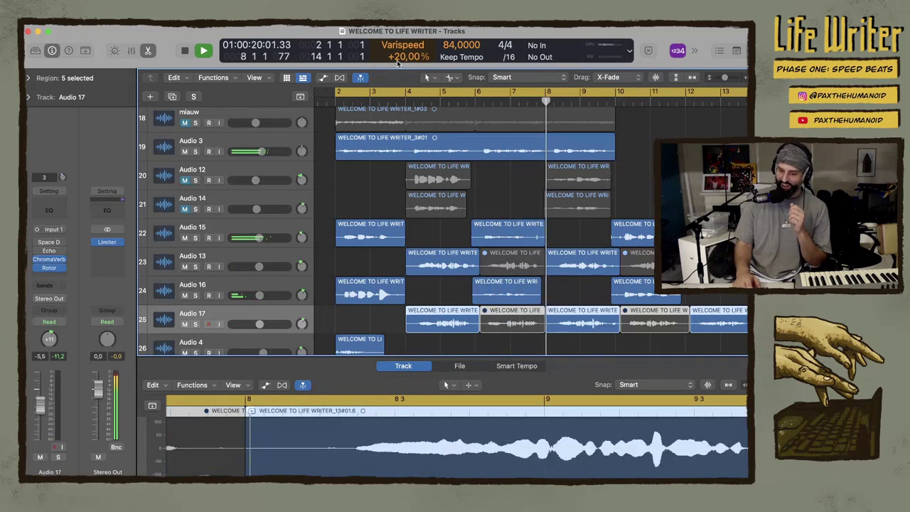
key(space)
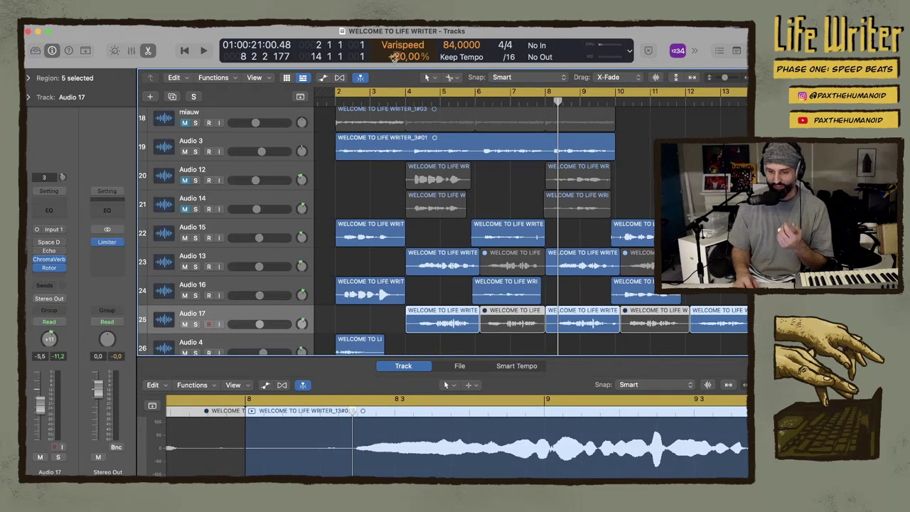
Reset the Varispeed amount to 0% and play the beat from the start
drag(395, 58, 397, 66)
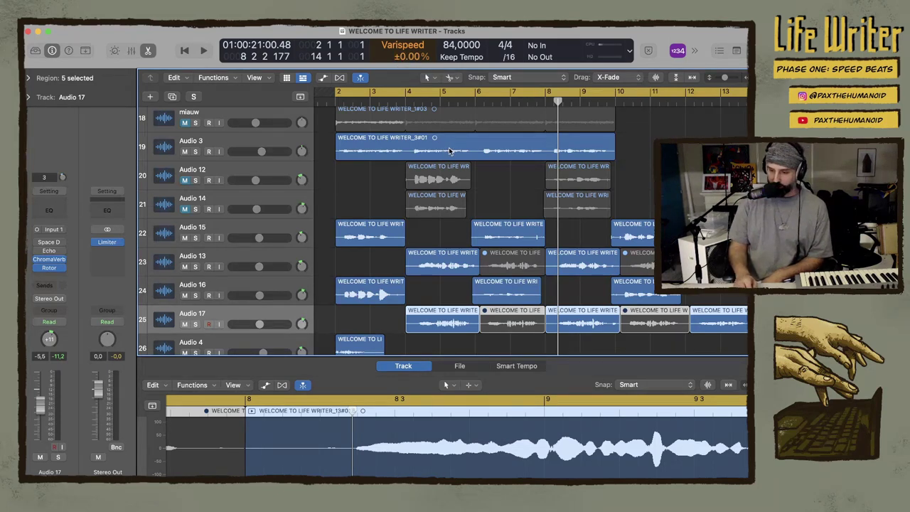
key(Return)
key(space)
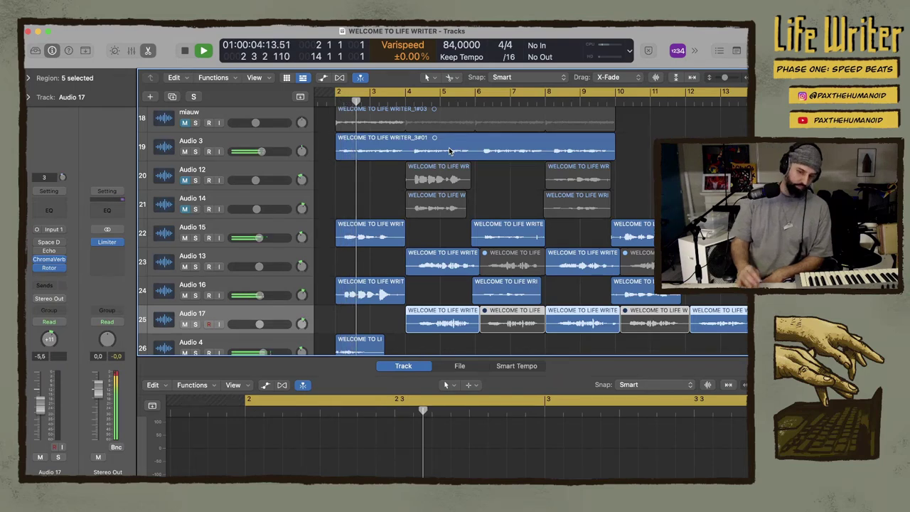